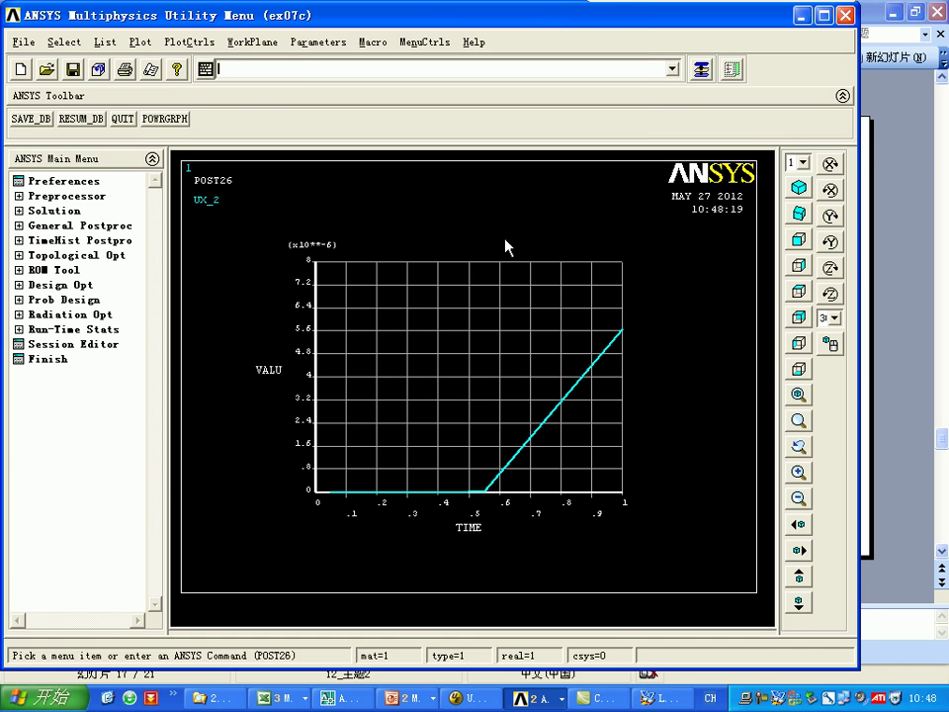
Step: Check the list of stored result sets and plot the nodal X-component of stress on the deformed shape only
{"action": "left_click", "coordinate": [77, 226]}
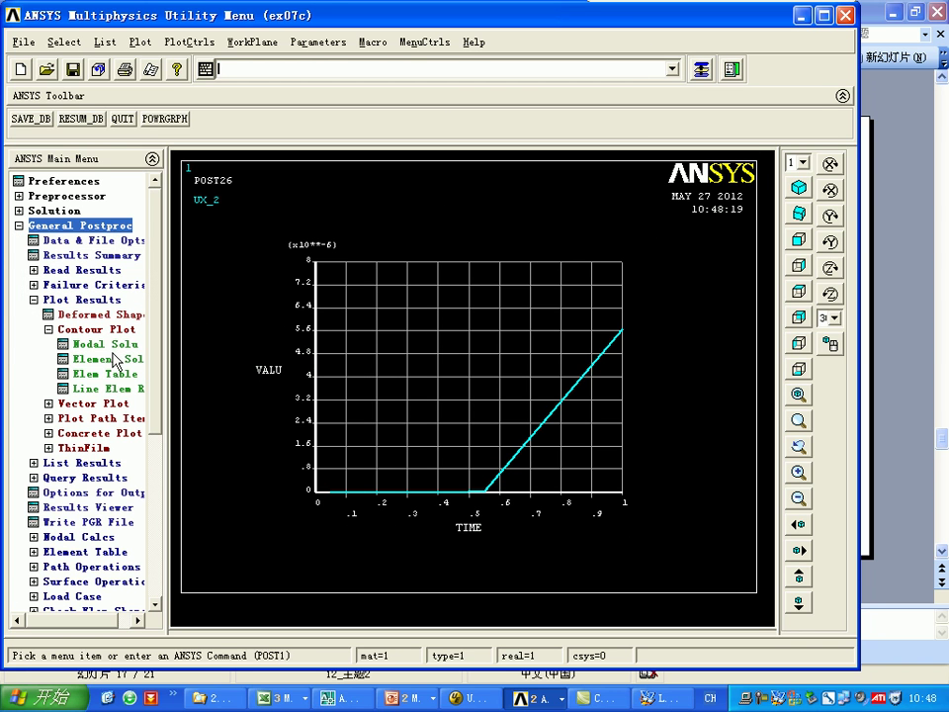
{"action": "left_click", "coordinate": [79, 269]}
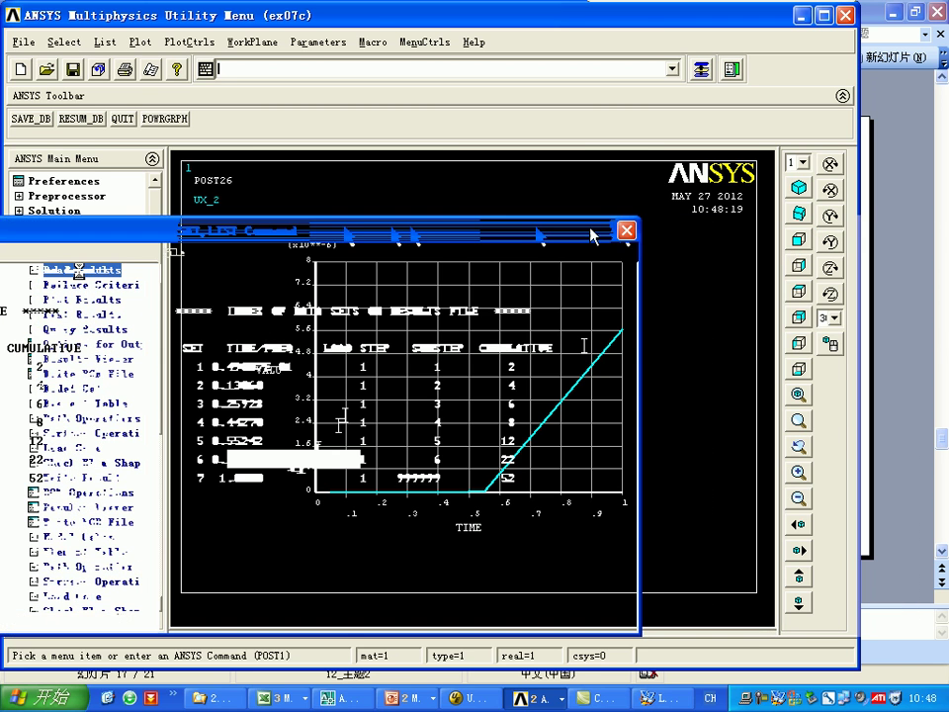
{"action": "left_click", "coordinate": [626, 232]}
{"action": "left_click", "coordinate": [87, 441]}
{"action": "left_click", "coordinate": [91, 343]}
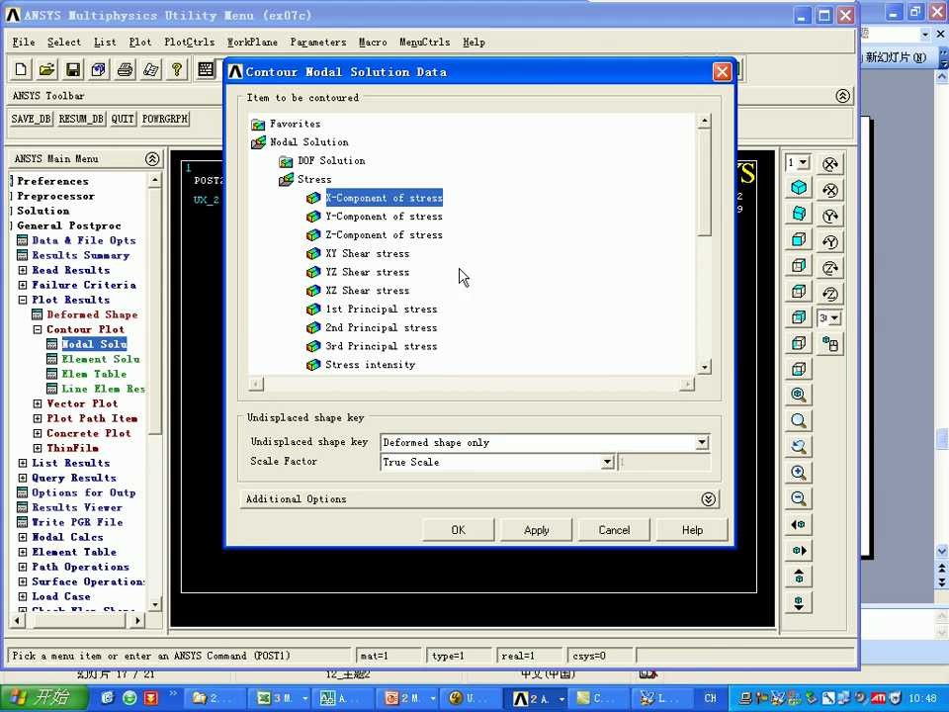
{"action": "left_click", "coordinate": [472, 530]}
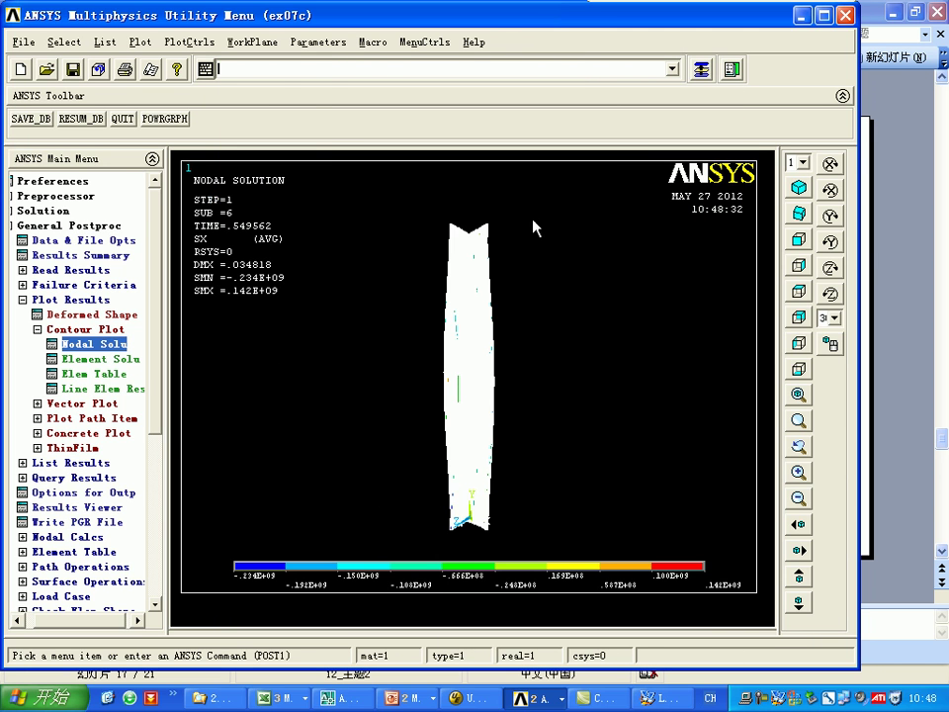
Step: View the stress contour plot from the top and isometric directions
{"action": "left_click", "coordinate": [189, 41]}
{"action": "left_click", "coordinate": [210, 59]}
{"action": "left_click", "coordinate": [734, 161]}
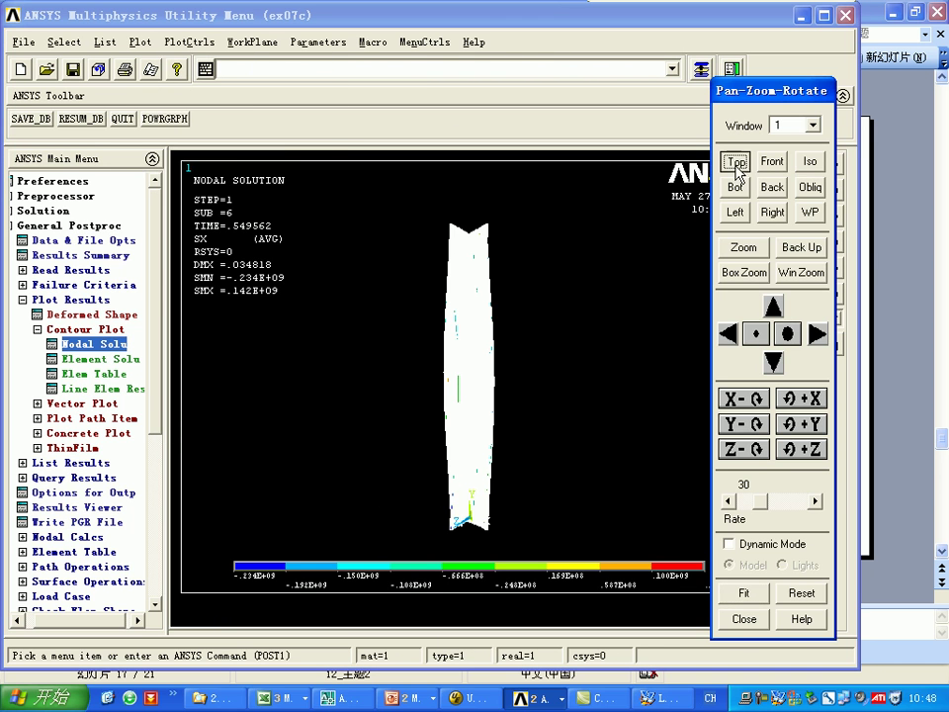
{"action": "left_click", "coordinate": [810, 161]}
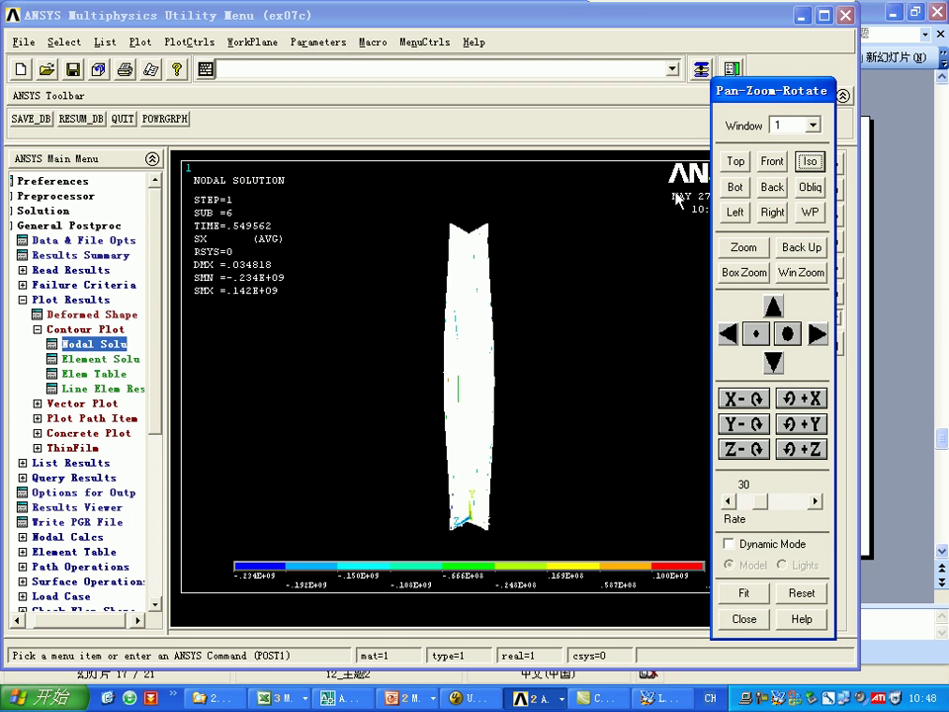
Step: Switch to the 第07讲 PowerPoint file to examine the cross-shaped strut's section and calculation conditions on slide 17, and return to ANSYS
{"action": "left_click", "coordinate": [413, 697]}
{"action": "left_click", "coordinate": [430, 671]}
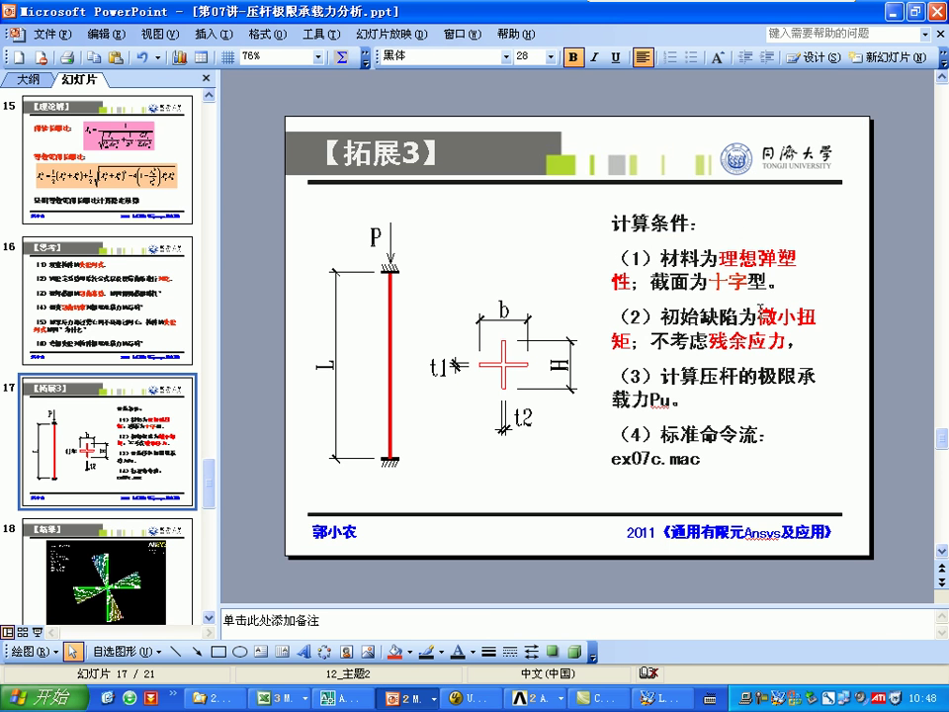
{"action": "left_click", "coordinate": [544, 697]}
{"action": "left_click", "coordinate": [593, 641]}
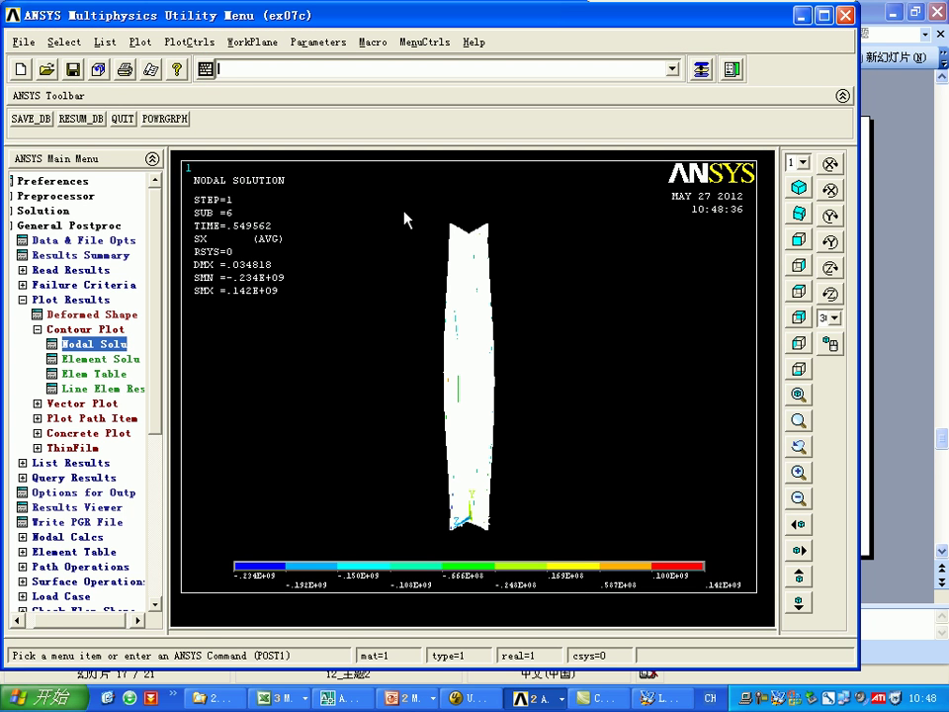
{"action": "left_click", "coordinate": [417, 700]}
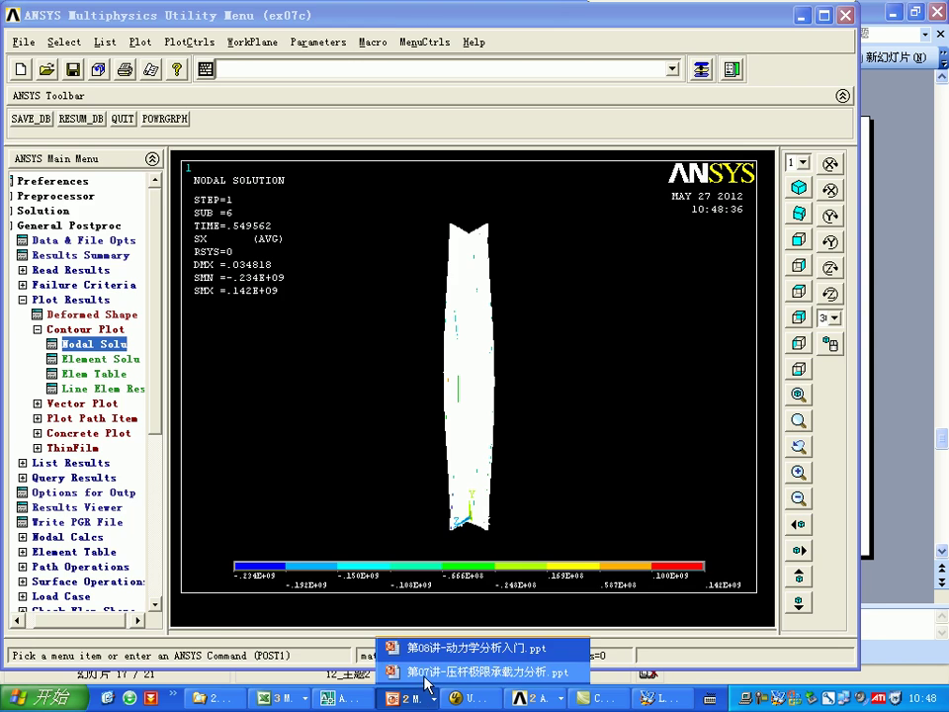
{"action": "left_click", "coordinate": [395, 673]}
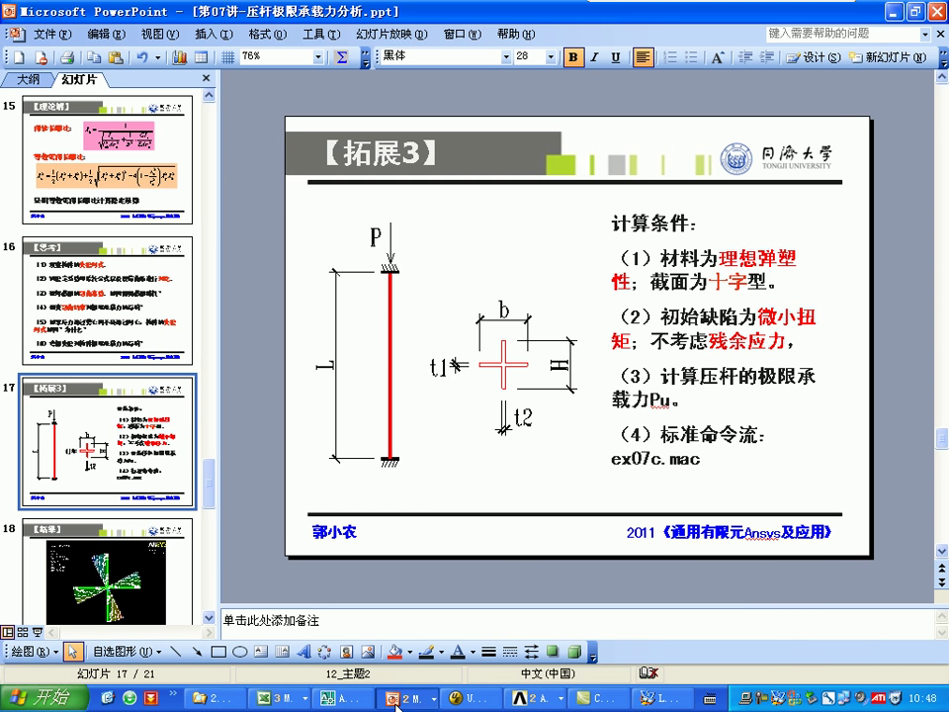
{"action": "left_click", "coordinate": [544, 697]}
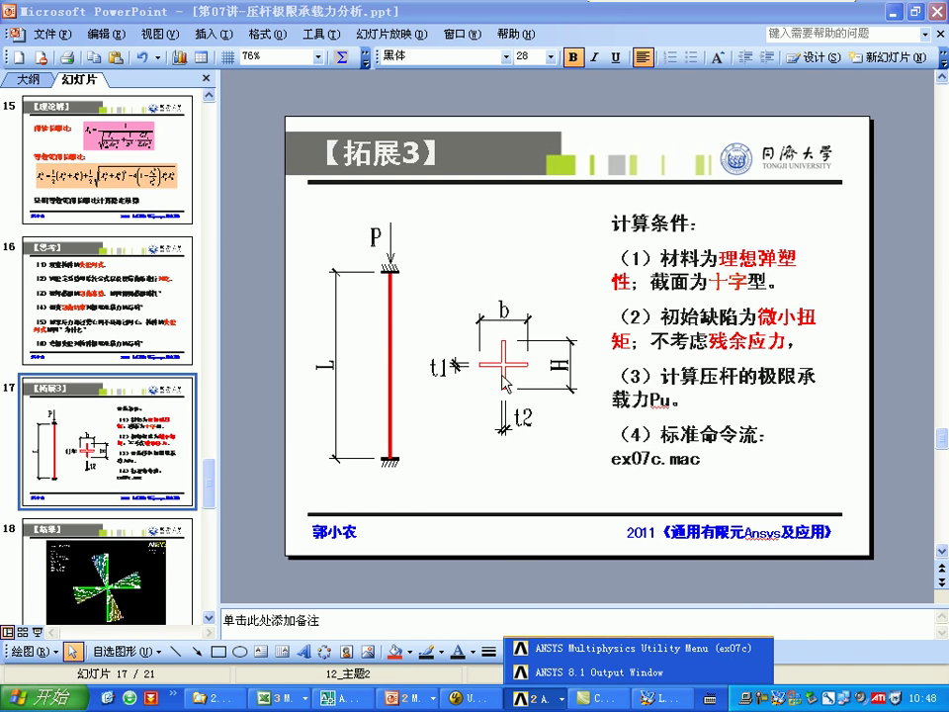
{"action": "left_click", "coordinate": [549, 649]}
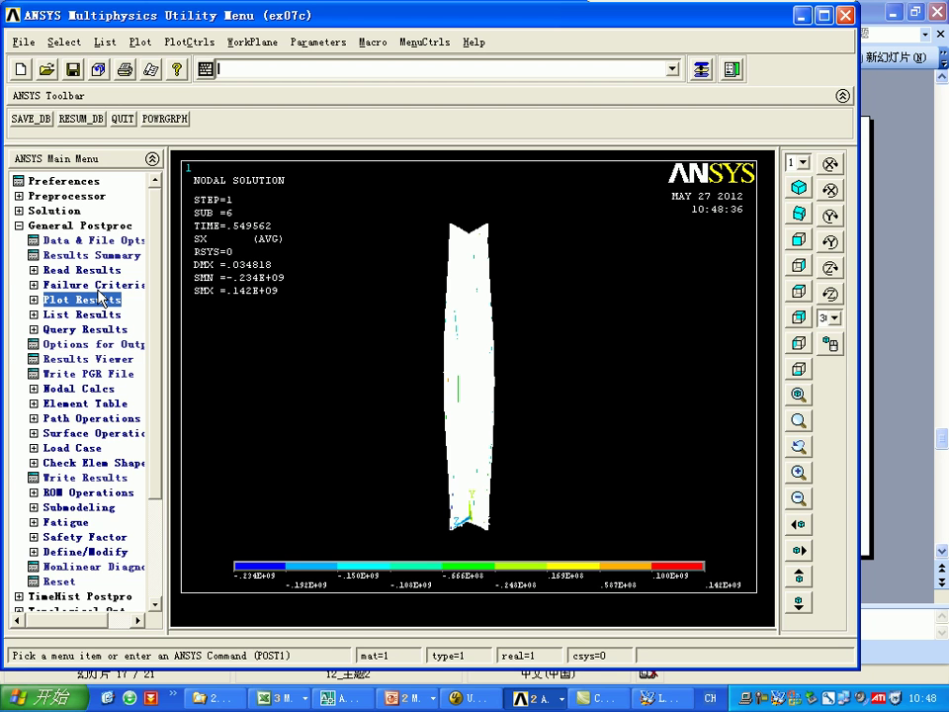
Step: Browse the common beam section sub-types, including rectangle, quadrilateral, solid circle and tube, and close the Beam Tool without defining a section
{"action": "left_click", "coordinate": [67, 197]}
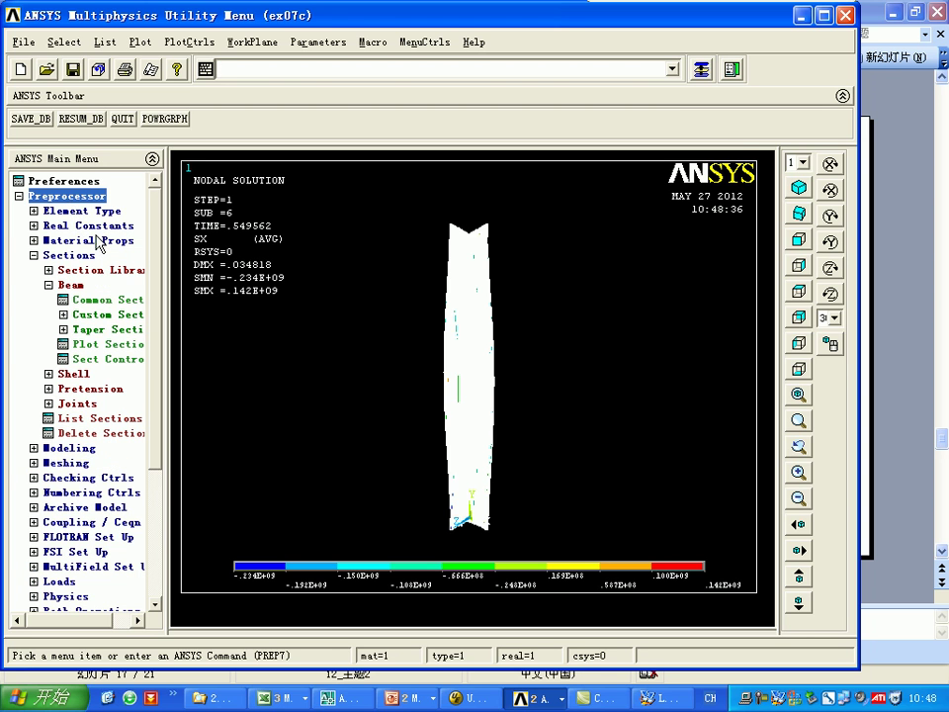
{"action": "left_click", "coordinate": [102, 300]}
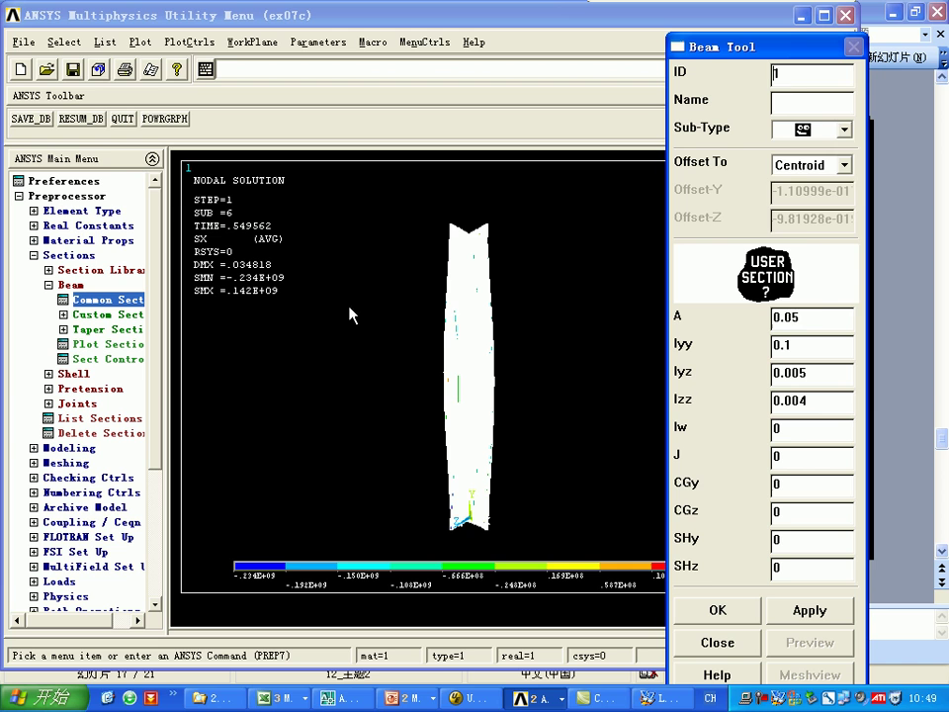
{"action": "left_click", "coordinate": [843, 129]}
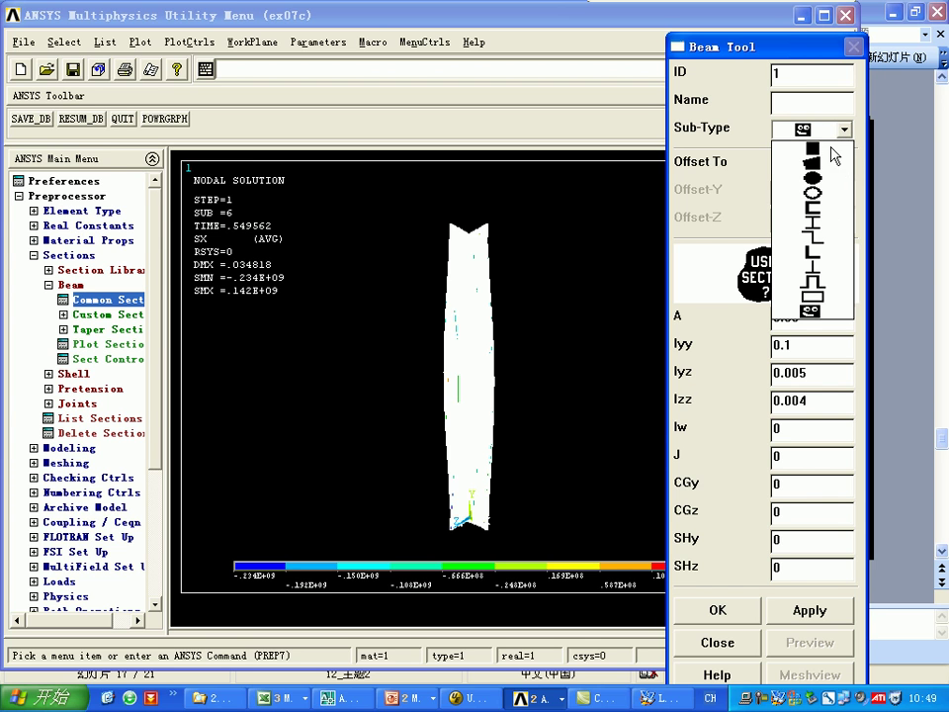
{"action": "left_click", "coordinate": [812, 150]}
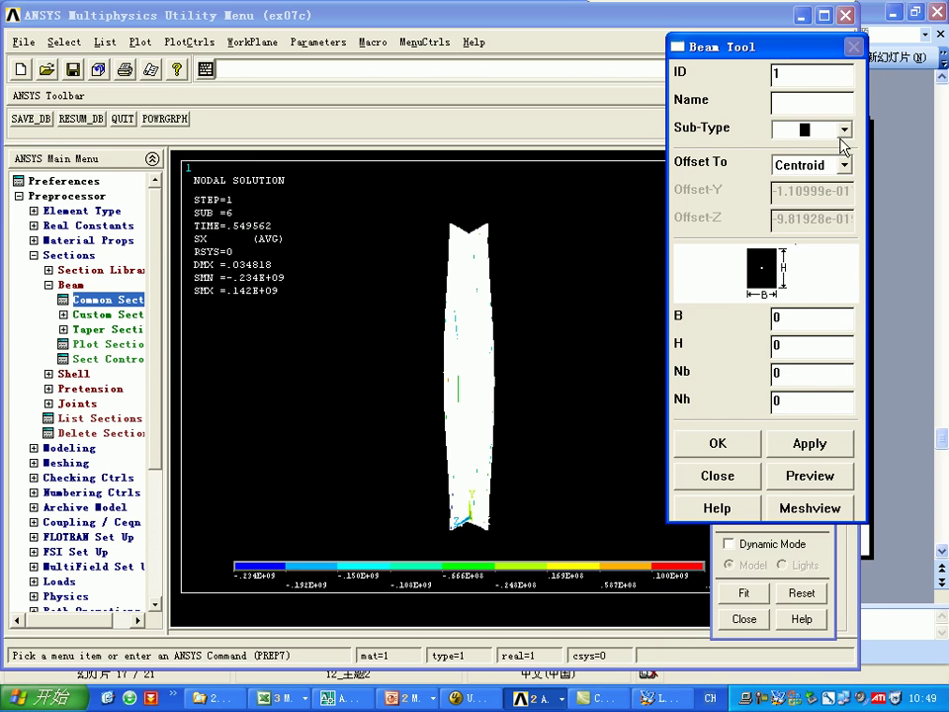
{"action": "left_click", "coordinate": [844, 130]}
{"action": "left_click", "coordinate": [833, 165]}
{"action": "left_click", "coordinate": [846, 129]}
{"action": "left_click", "coordinate": [828, 166]}
{"action": "left_click", "coordinate": [846, 129]}
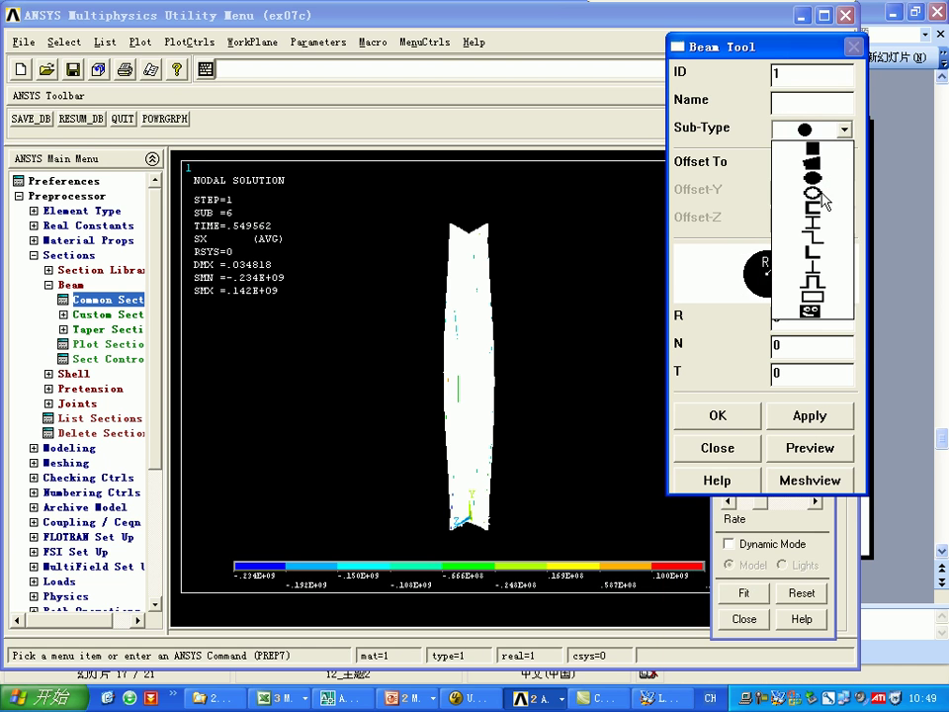
{"action": "left_click", "coordinate": [813, 192]}
{"action": "left_click", "coordinate": [846, 130]}
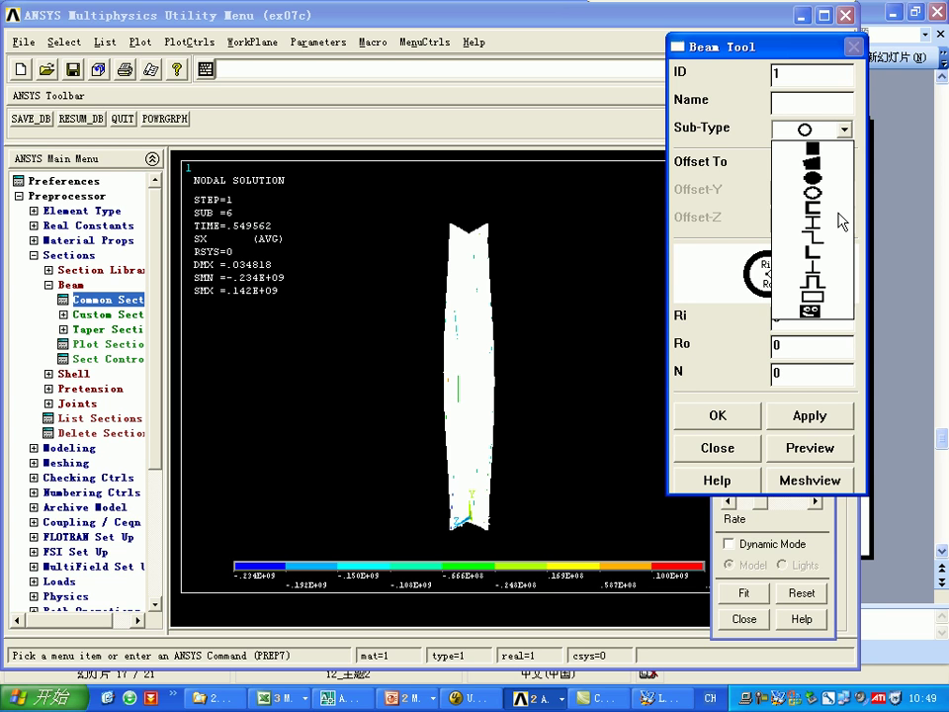
{"action": "left_click", "coordinate": [744, 453]}
{"action": "left_click", "coordinate": [744, 453]}
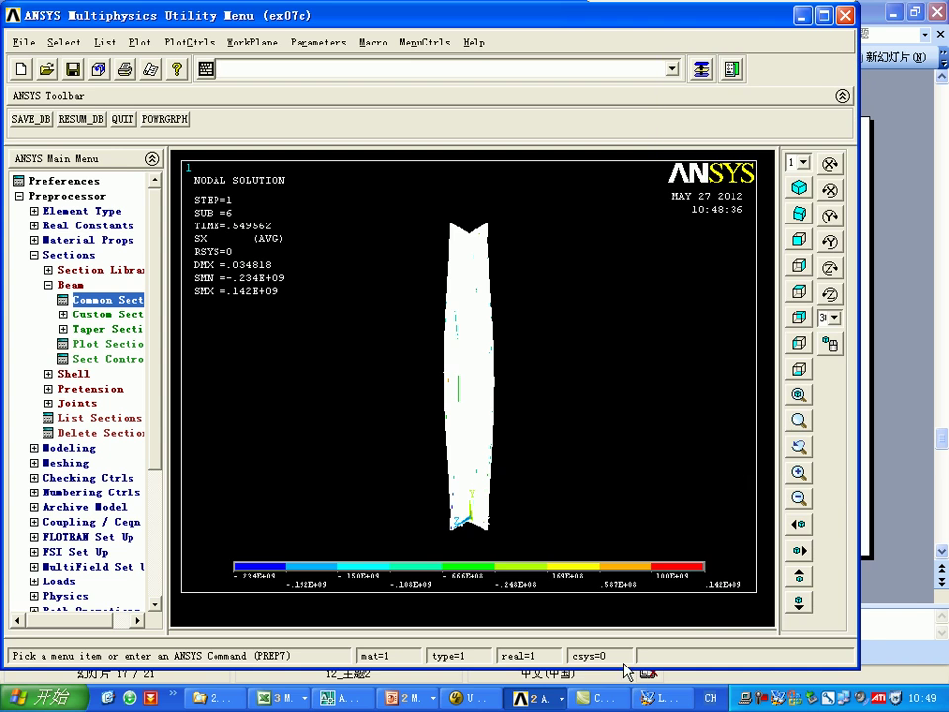
Step: Switch to UltraEdit and examine the parameter, material, element type and section definitions in ex07c.mac
{"action": "left_click", "coordinate": [479, 698]}
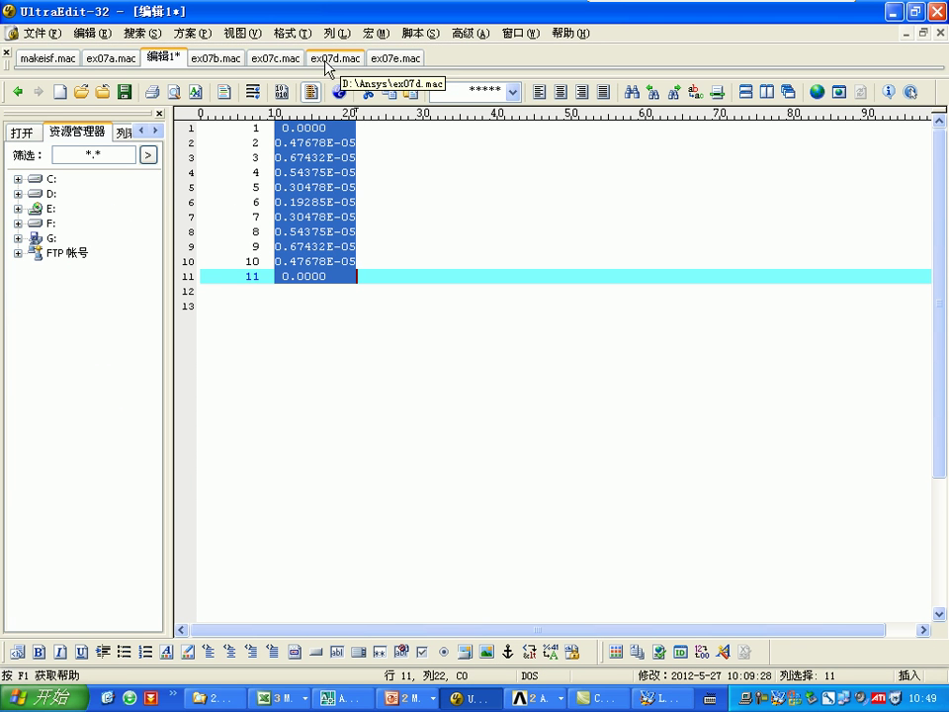
{"action": "left_click", "coordinate": [277, 57]}
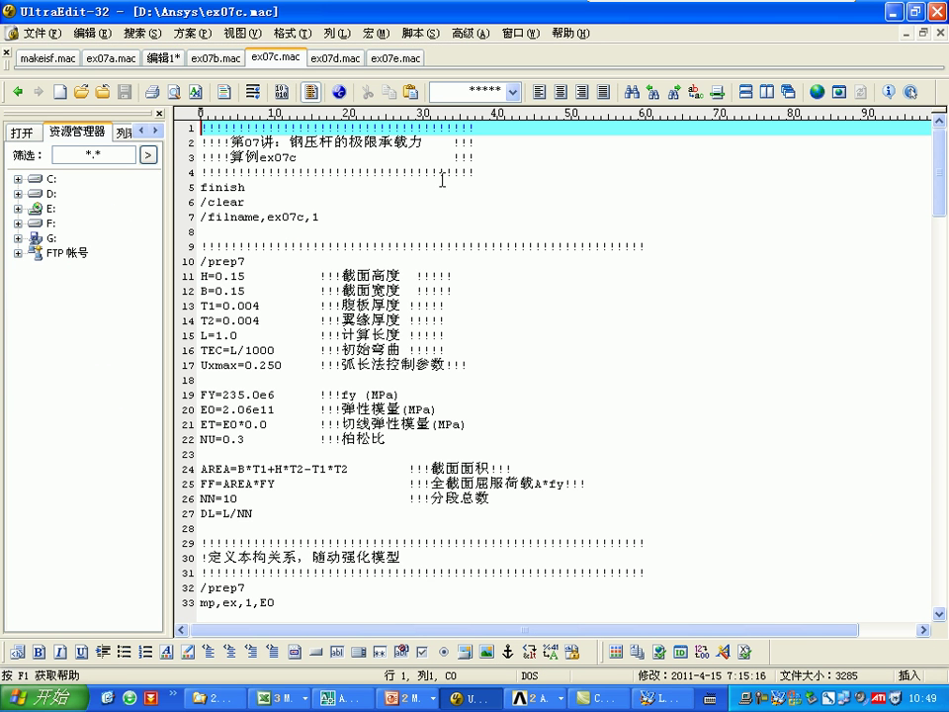
{"action": "scroll", "coordinate": [442, 179], "scroll_direction": "down", "scroll_amount": 1}
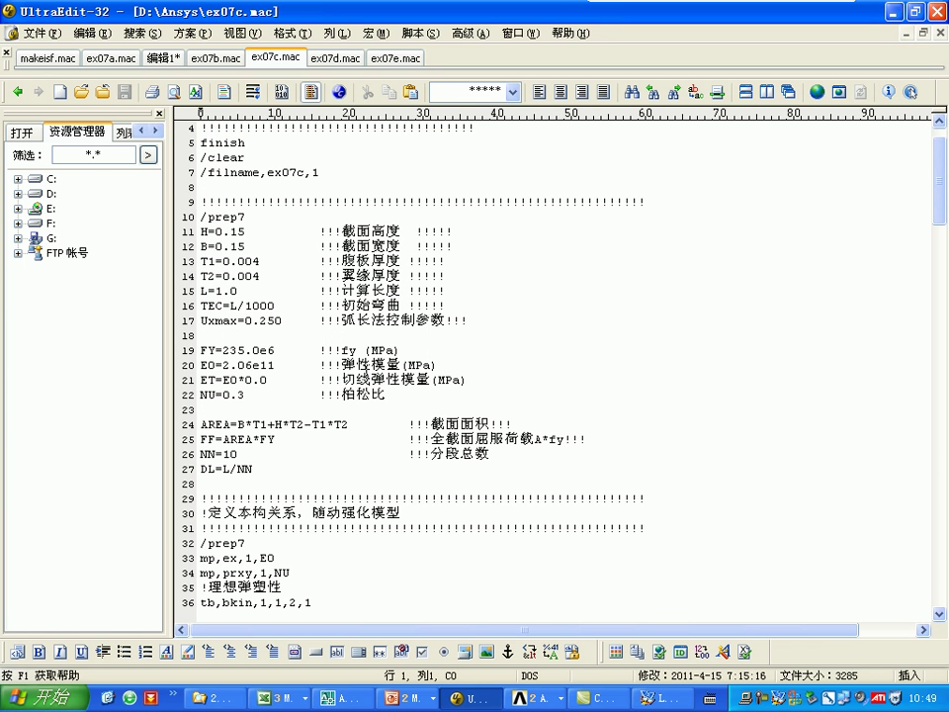
{"action": "scroll", "coordinate": [321, 372], "scroll_direction": "up", "scroll_amount": 1}
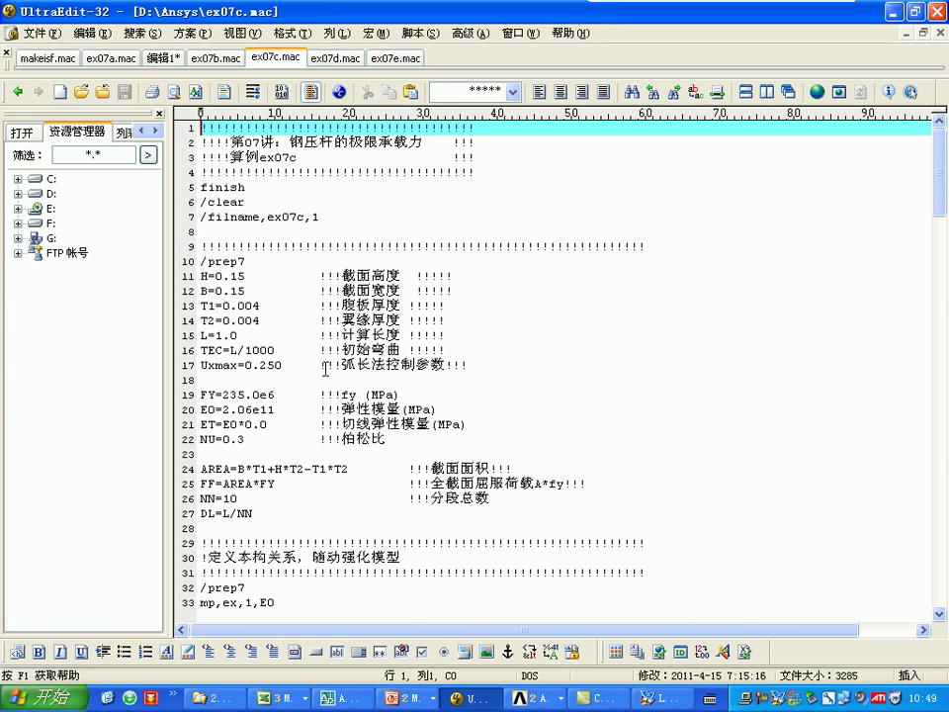
{"action": "scroll", "coordinate": [373, 198], "scroll_direction": "down", "scroll_amount": 8}
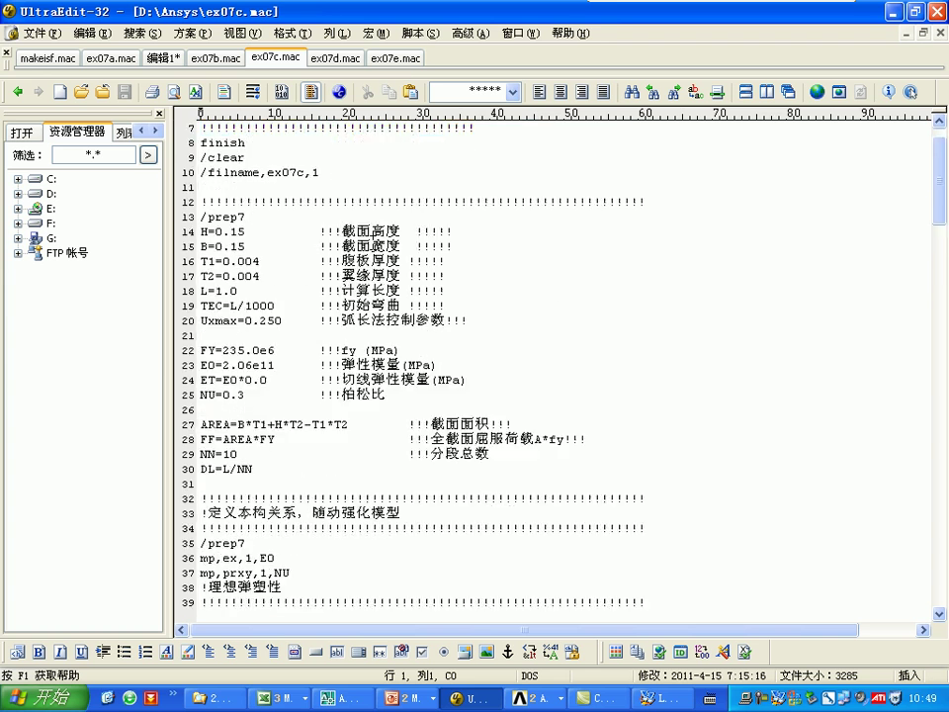
{"action": "scroll", "coordinate": [373, 242], "scroll_direction": "up", "scroll_amount": 1}
{"action": "scroll", "coordinate": [373, 242], "scroll_direction": "down", "scroll_amount": 1}
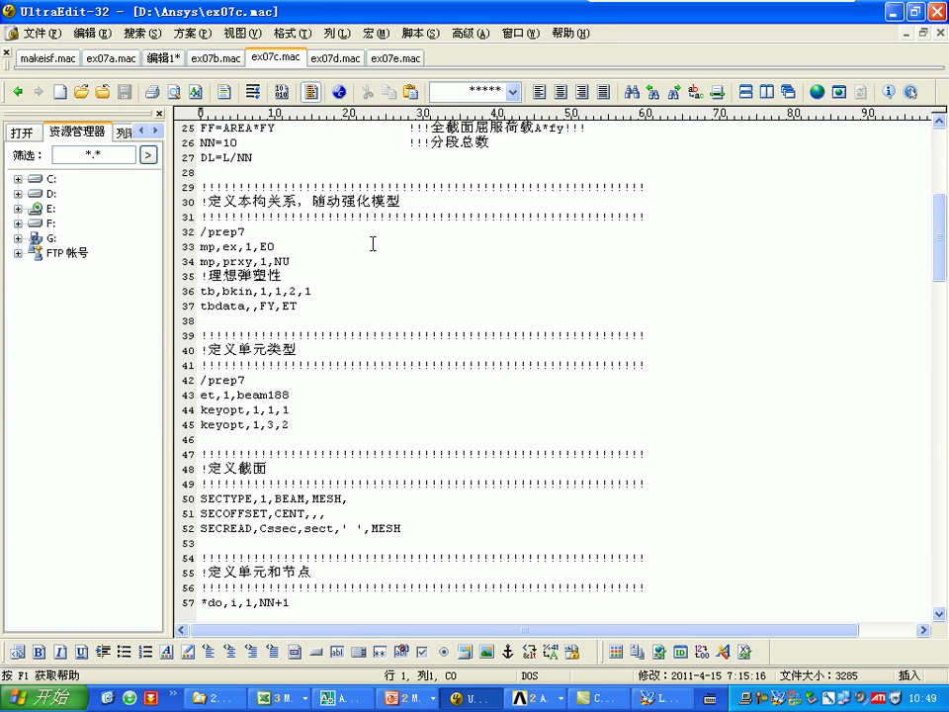
{"action": "scroll", "coordinate": [373, 238], "scroll_direction": "up", "scroll_amount": 8}
Step: Copy the finish, /clear and /filname,ex07c,1 lines from ex07c.mac and run them in ANSYS
{"action": "left_click_drag", "start_coordinate": [200, 181], "coordinate": [308, 227]}
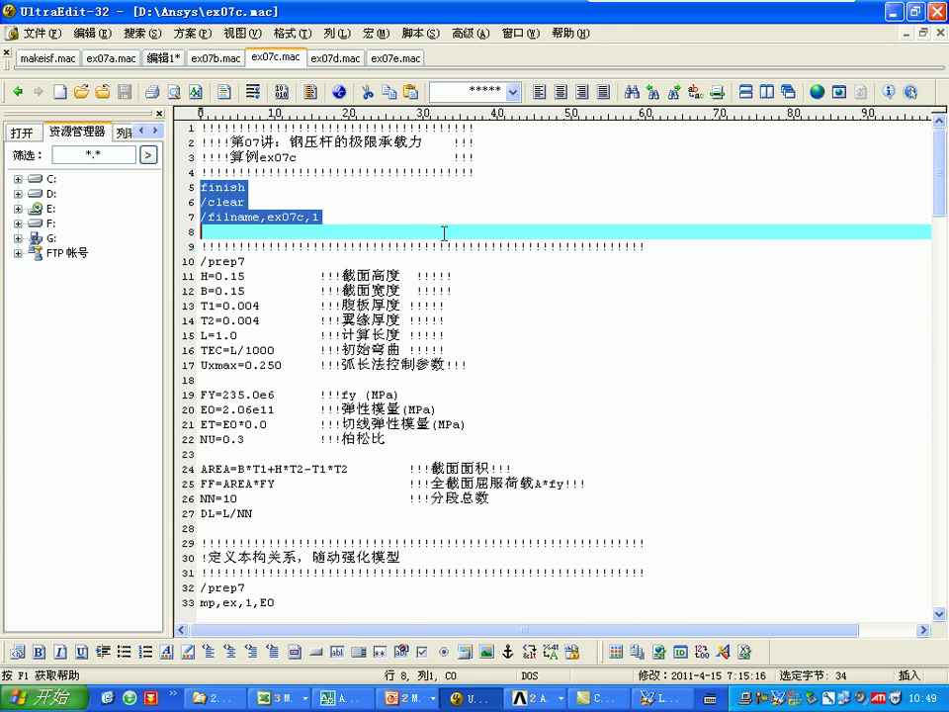
{"action": "left_click", "coordinate": [537, 698]}
{"action": "left_click", "coordinate": [554, 650]}
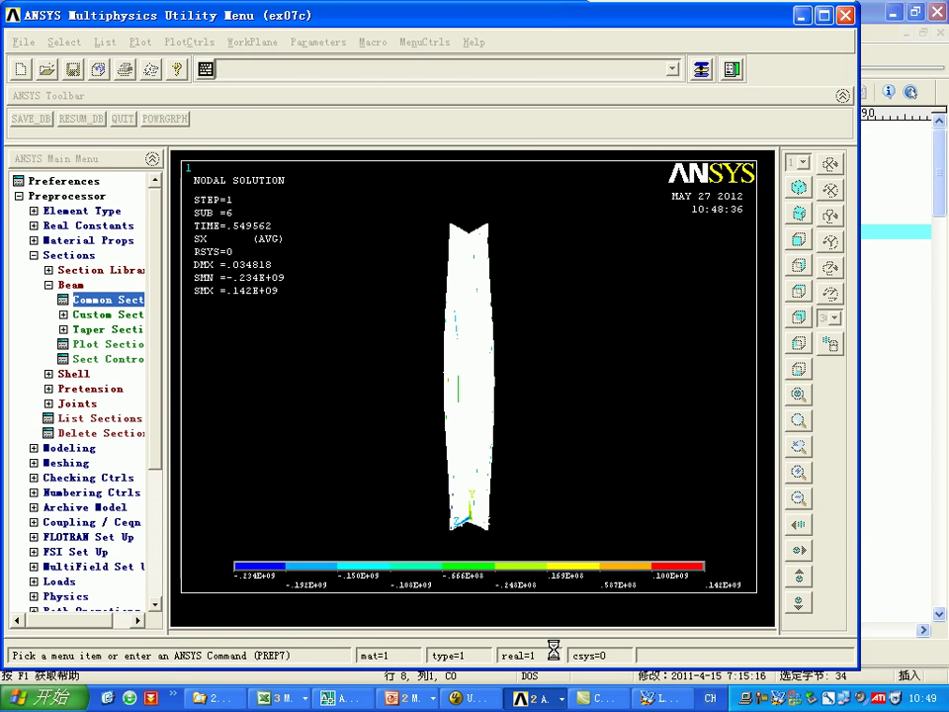
{"action": "key", "text": "ctrl+v"}
{"action": "left_click", "coordinate": [237, 142]}
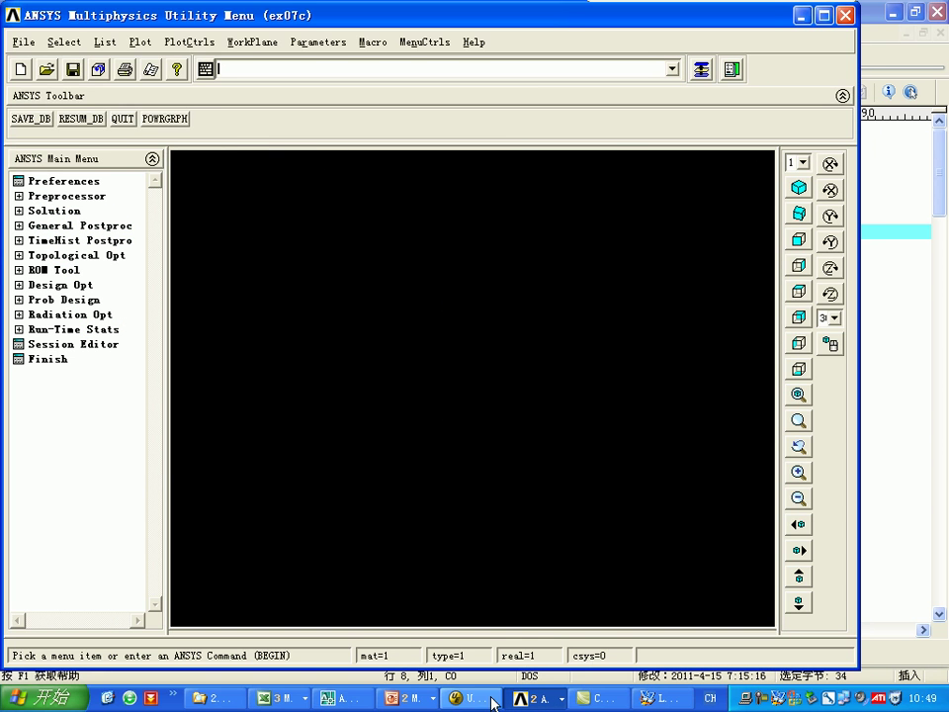
Step: In UltraEdit, set the calculation length L to 0.6 in ex07c.mac and save the file
{"action": "left_click", "coordinate": [491, 702]}
{"action": "left_click_drag", "start_coordinate": [200, 261], "coordinate": [192, 366]}
{"action": "left_click", "coordinate": [242, 321]}
{"action": "left_click_drag", "start_coordinate": [192, 261], "coordinate": [192, 351]}
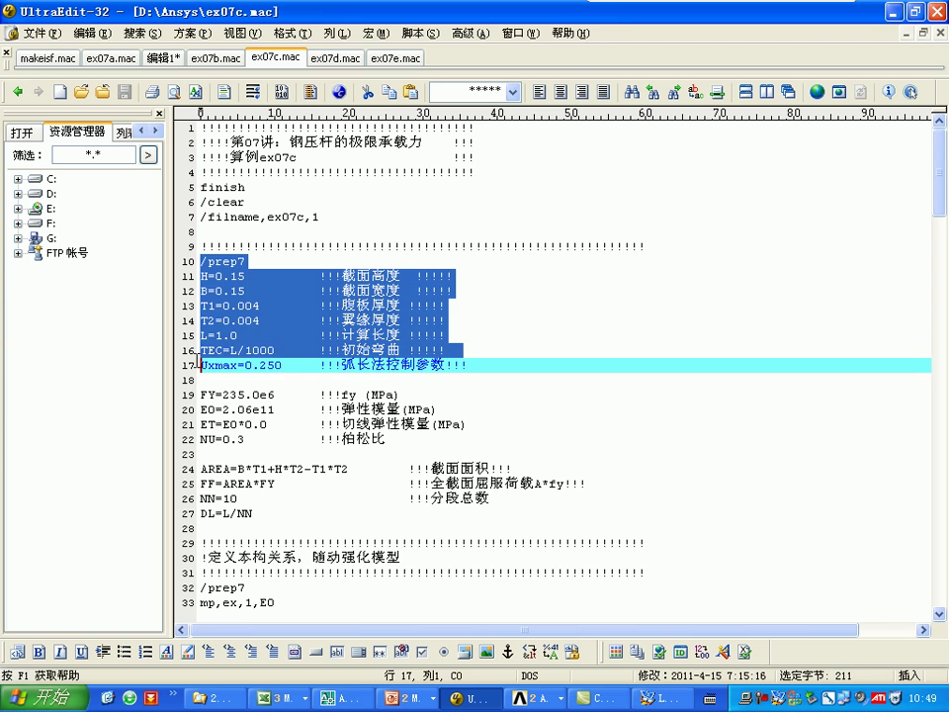
{"action": "double_click", "coordinate": [231, 336]}
{"action": "type", "text": "0.6"}
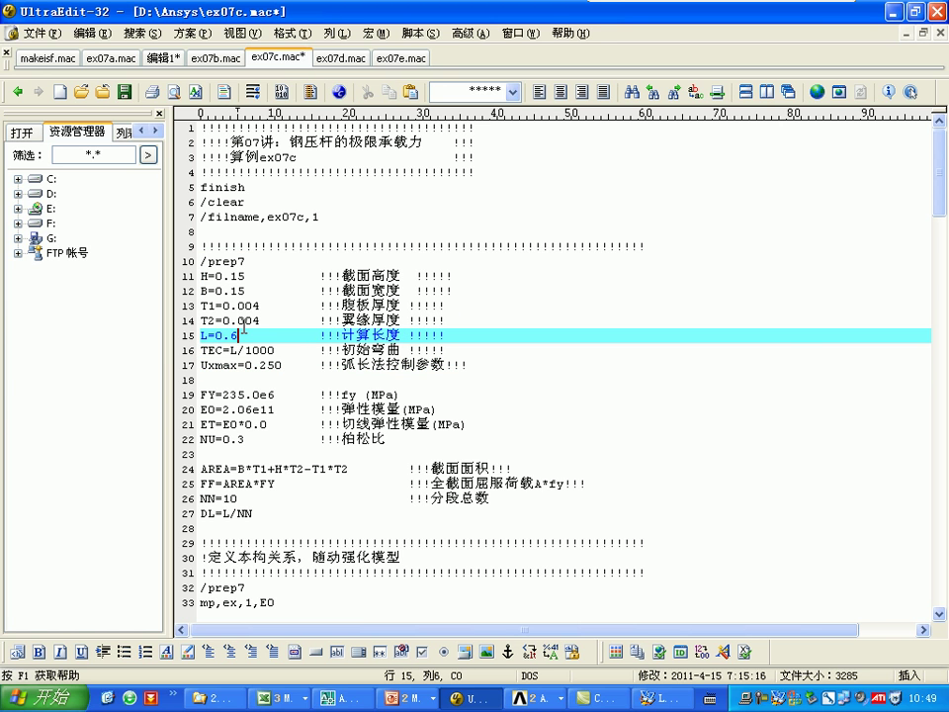
{"action": "left_click", "coordinate": [126, 94]}
Step: Check the input parameters in ex07d.mac for comparison and return to ex07c.mac
{"action": "left_click", "coordinate": [336, 57]}
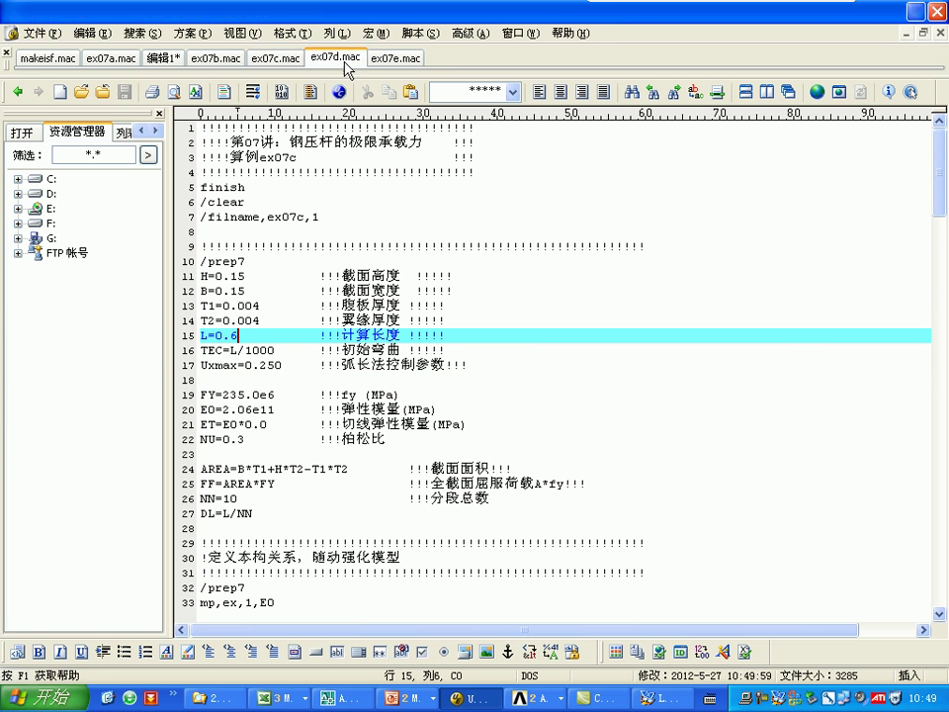
{"action": "left_click", "coordinate": [223, 380]}
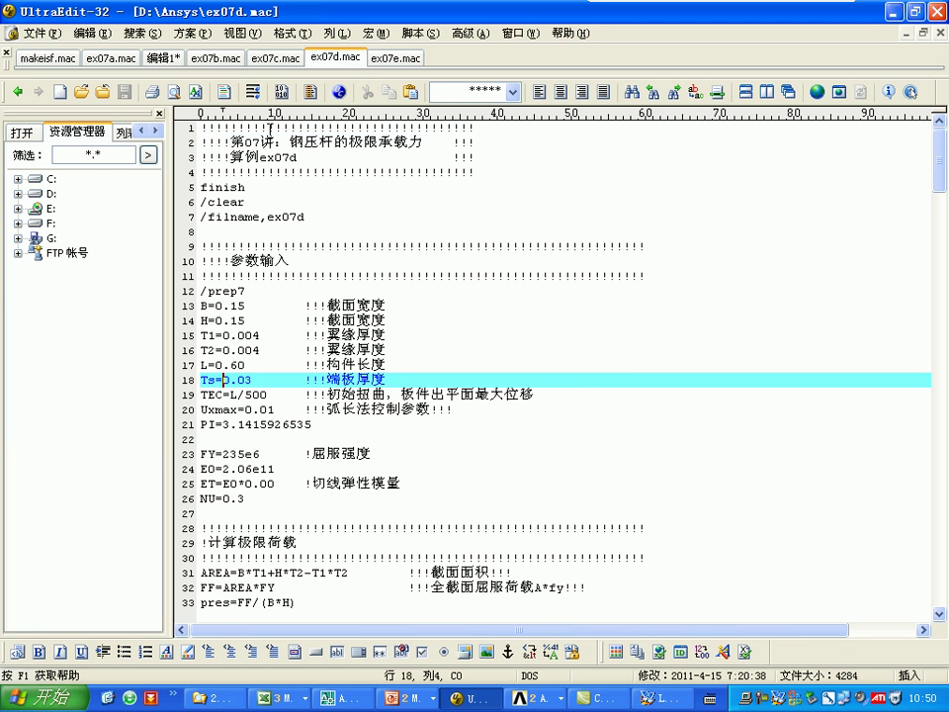
{"action": "left_click", "coordinate": [280, 57]}
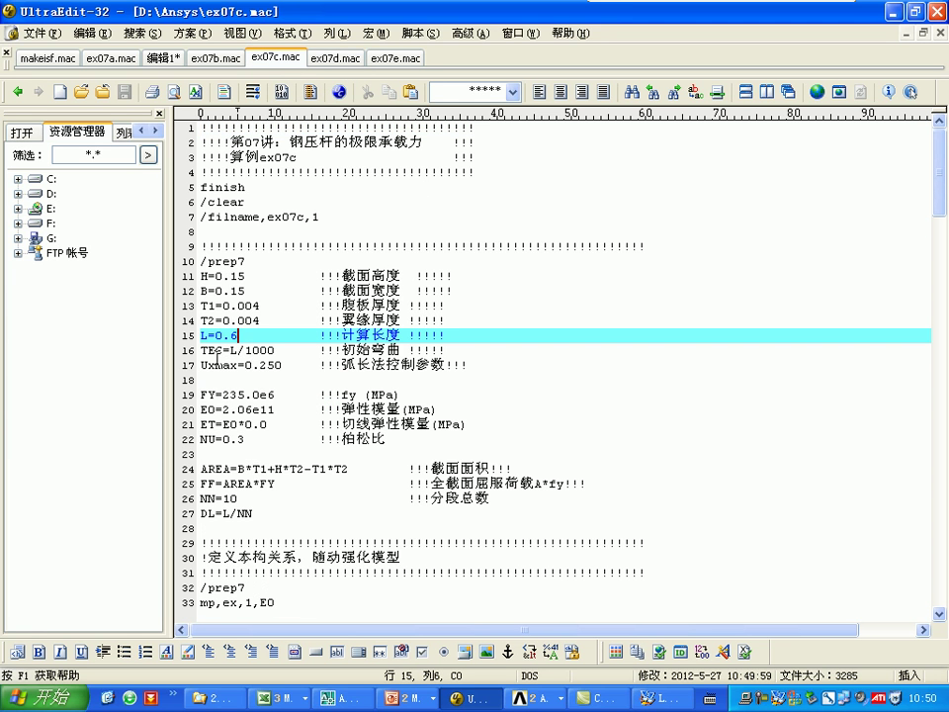
Step: Copy the /prep7 line and the geometry parameters from H through Uxmax in ex07c.mac and run them in ANSYS
{"action": "scroll", "coordinate": [215, 351], "scroll_direction": "down", "scroll_amount": 1}
{"action": "left_click_drag", "start_coordinate": [198, 216], "coordinate": [198, 337]}
{"action": "key", "text": "ctrl+c"}
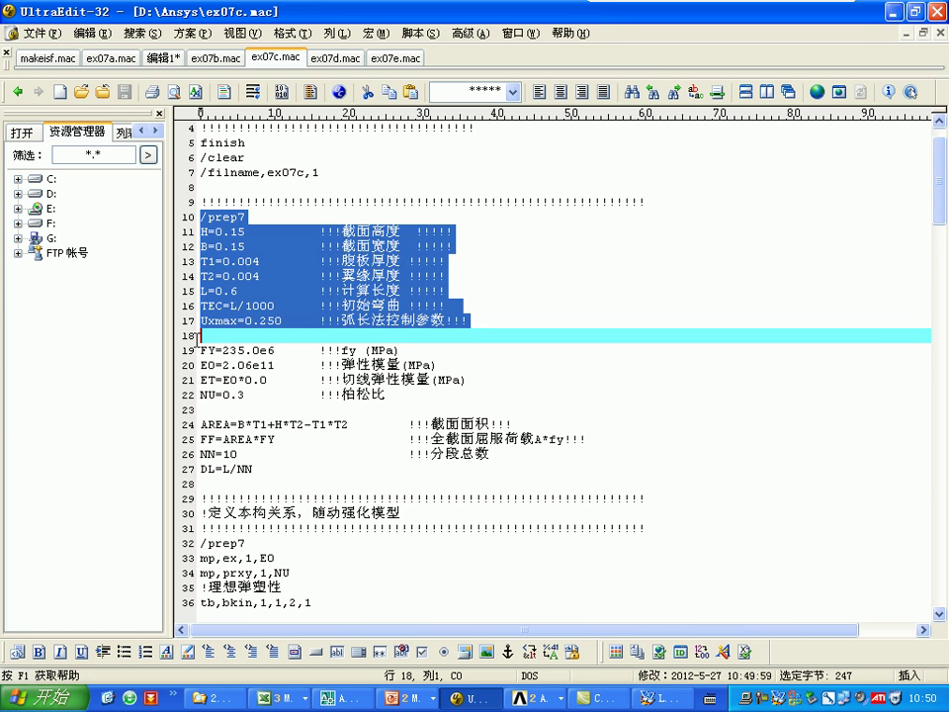
{"action": "left_click", "coordinate": [539, 697]}
{"action": "left_click", "coordinate": [556, 651]}
{"action": "key", "text": "ctrl+v"}
{"action": "key", "text": "Return"}
Step: Copy the material parameter lines from FY=235.0e6 through NU=0.3 in ex07c.mac and run them in ANSYS
{"action": "left_click", "coordinate": [484, 698]}
{"action": "key", "text": "Down"}
{"action": "key", "text": "shift+Down"}
{"action": "key", "text": "shift+Down"}
{"action": "key", "text": "shift+Down"}
{"action": "key", "text": "shift+Down"}
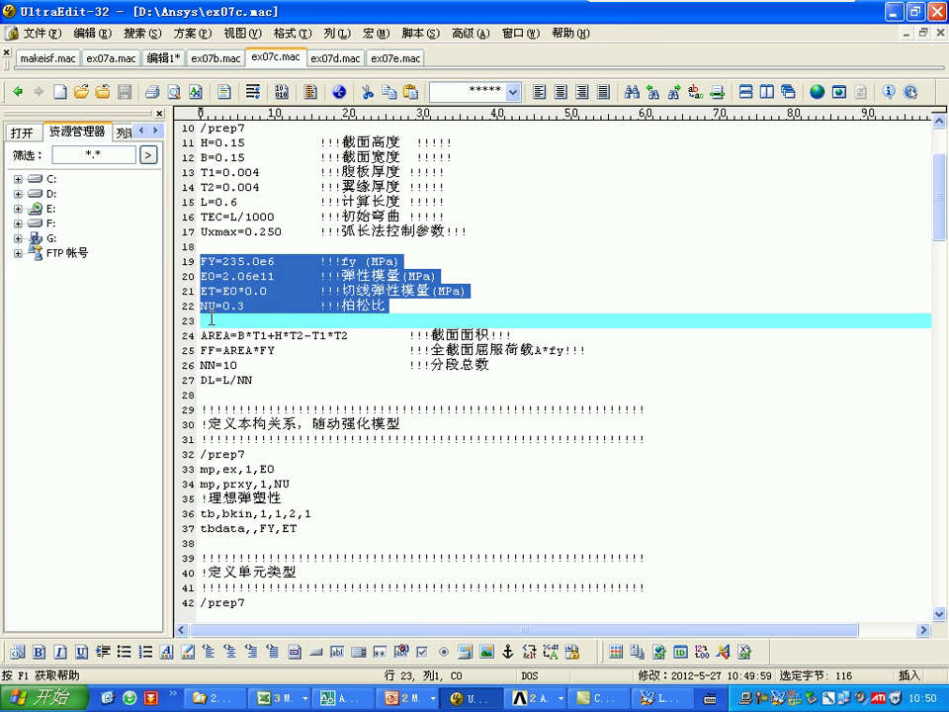
{"action": "left_click", "coordinate": [539, 698]}
{"action": "left_click", "coordinate": [542, 635]}
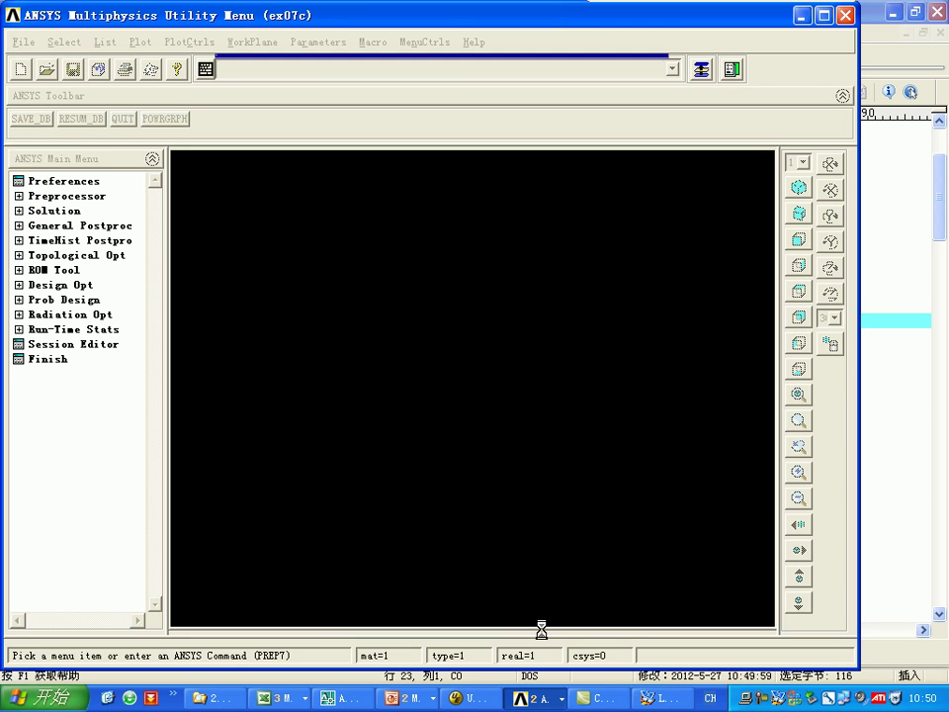
Step: Copy the AREA, FF, NN=10 and DL lines from ex07c.mac in UltraEdit and run them in ANSYS
{"action": "left_click", "coordinate": [473, 700]}
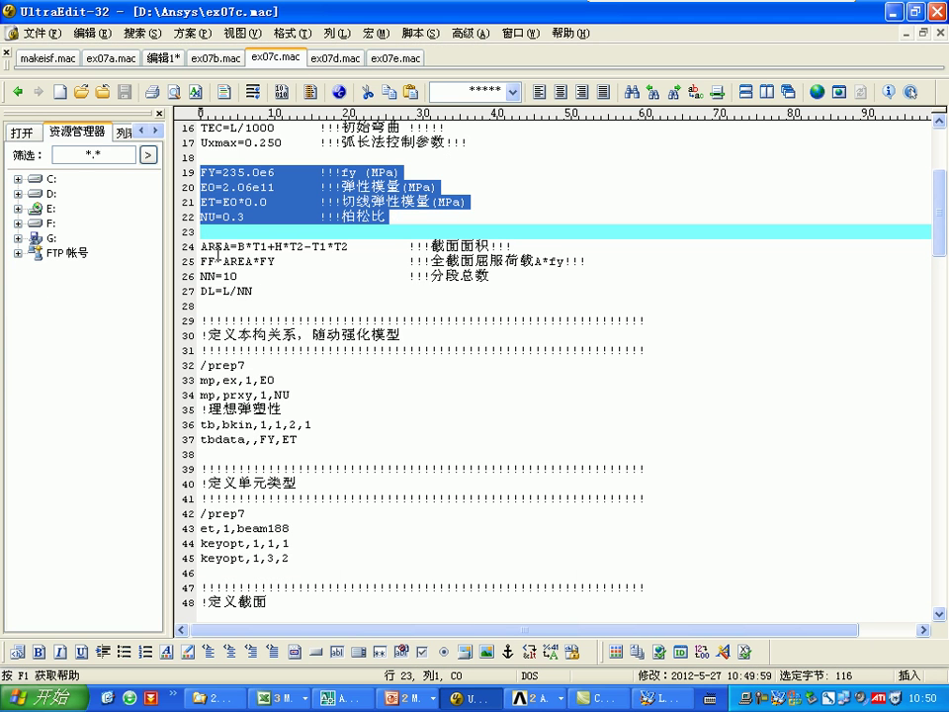
{"action": "key", "text": "Down"}
{"action": "key", "text": "shift+Down"}
{"action": "key", "text": "shift+Down"}
{"action": "key", "text": "shift+Down"}
{"action": "key", "text": "shift+Down"}
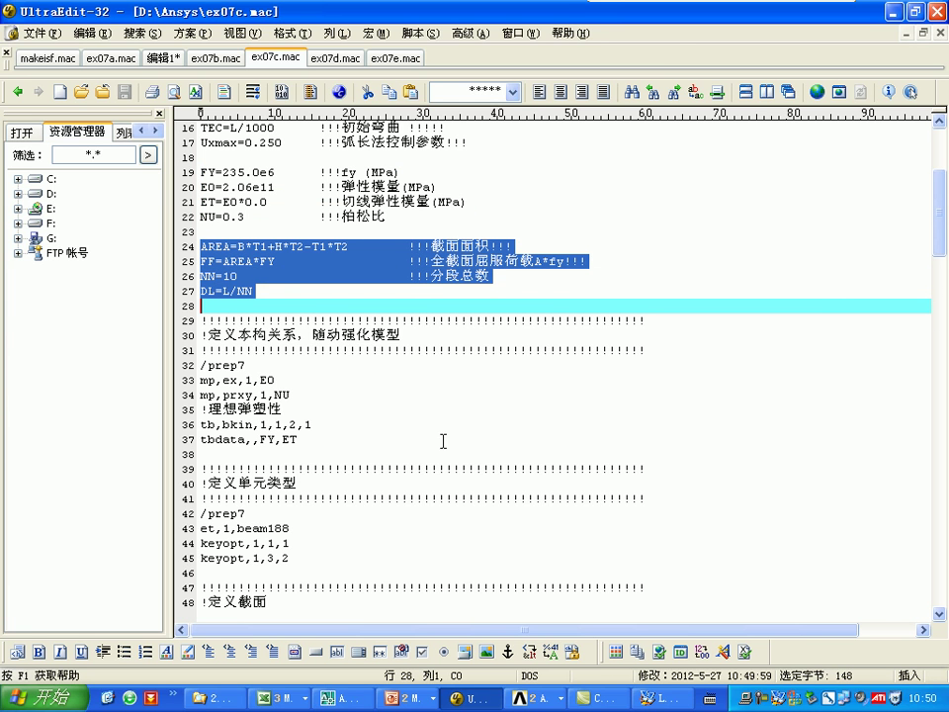
{"action": "left_click", "coordinate": [539, 698]}
{"action": "left_click", "coordinate": [539, 641]}
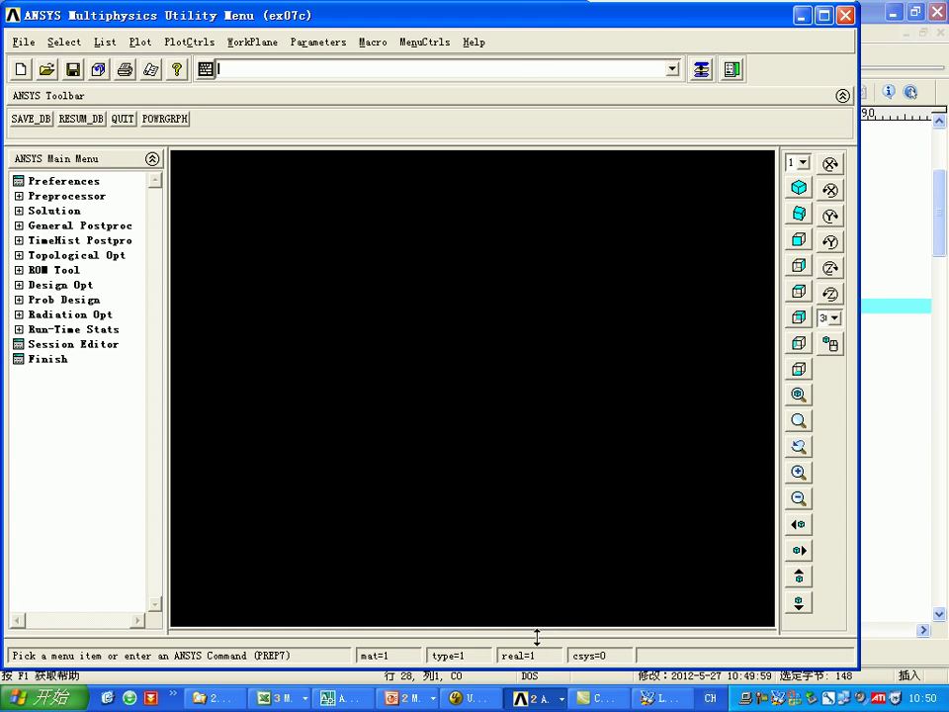
Step: Copy the constitutive model block from /prep7 through tbdata,,FY,ET in ex07c.mac and run it in ANSYS
{"action": "left_click", "coordinate": [472, 700]}
{"action": "scroll", "coordinate": [183, 195], "scroll_direction": "down", "scroll_amount": 4}
{"action": "left_click_drag", "start_coordinate": [201, 186], "coordinate": [199, 275]}
{"action": "left_click", "coordinate": [539, 697]}
{"action": "left_click", "coordinate": [539, 641]}
Step: Extend the selection in ex07c.mac through the beam188 element definition ending at keyopt,1,3,2, copy it and run it in ANSYS
{"action": "left_click", "coordinate": [472, 700]}
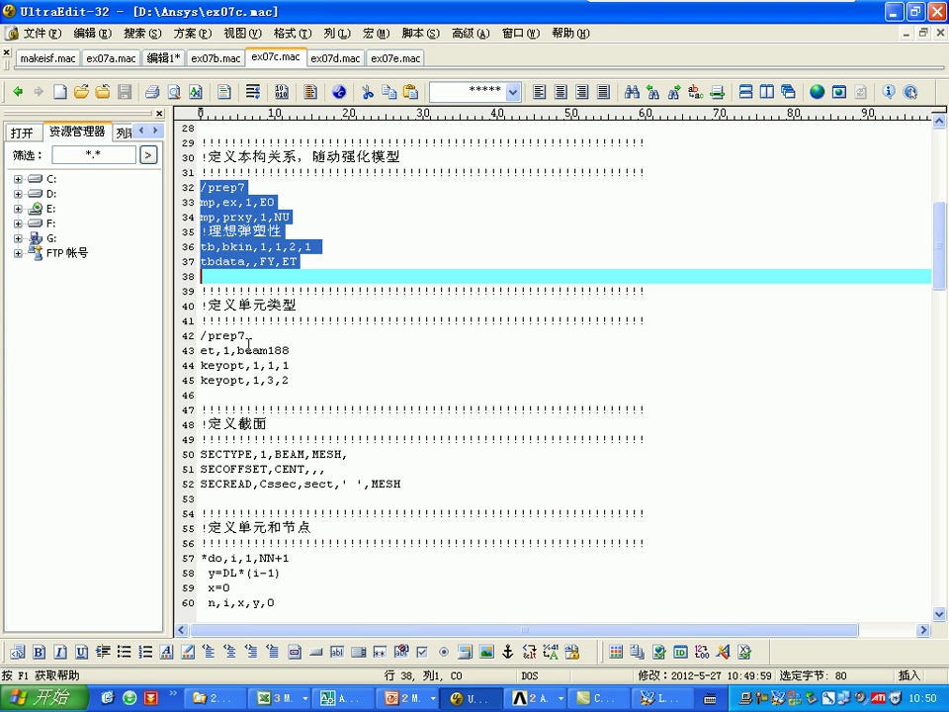
{"action": "left_click", "coordinate": [300, 372], "text": "shift"}
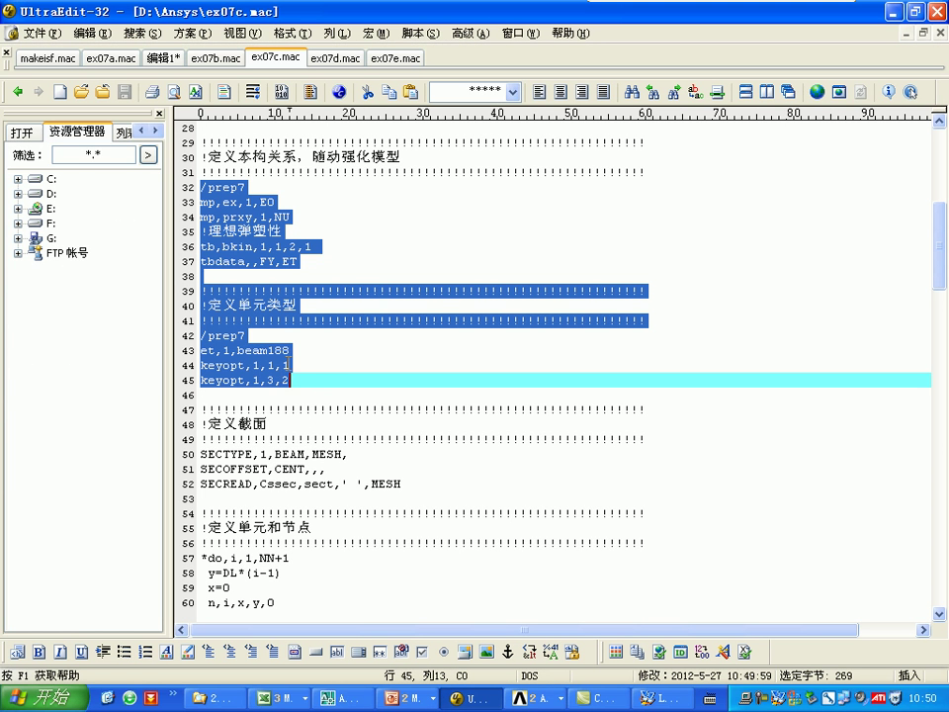
{"action": "key", "text": "ctrl+c"}
{"action": "left_click", "coordinate": [539, 698]}
{"action": "left_click", "coordinate": [549, 647]}
{"action": "key", "text": "ctrl+v"}
{"action": "key", "text": "Return"}
Step: Back in UltraEdit, try removing MESH from the SECTYPE line of ex07c.mac and undo the edit
{"action": "left_click", "coordinate": [472, 698]}
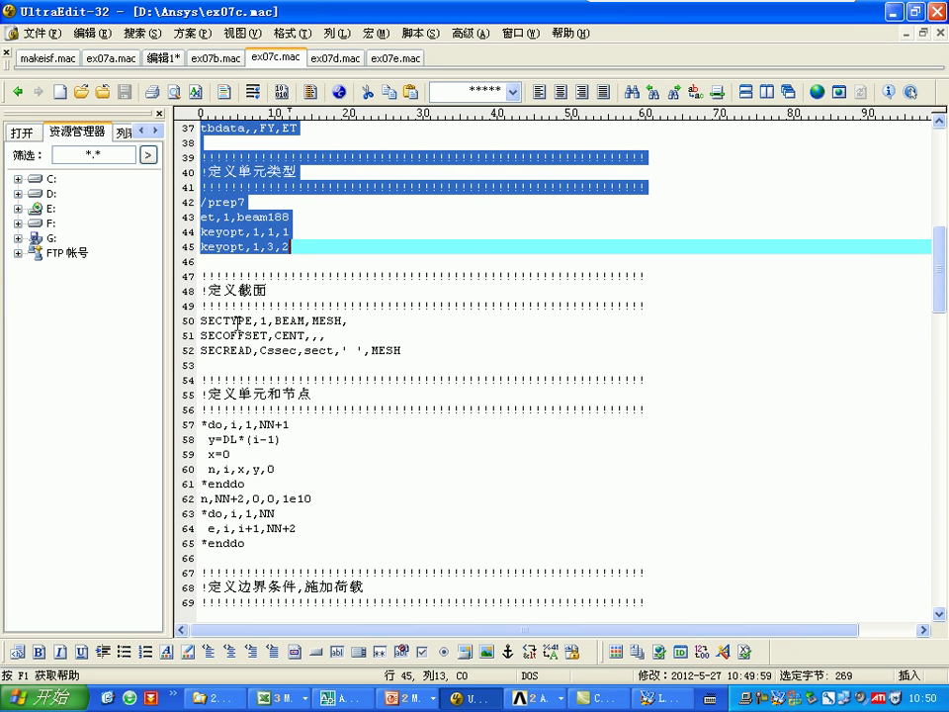
{"action": "left_click_drag", "start_coordinate": [201, 322], "coordinate": [201, 364]}
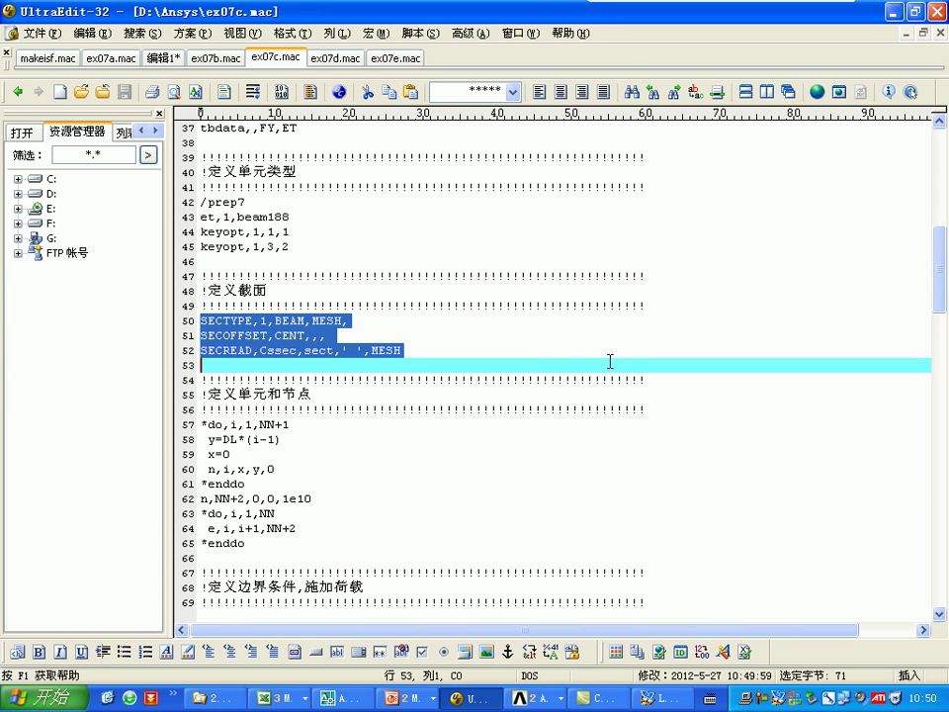
{"action": "double_click", "coordinate": [332, 321]}
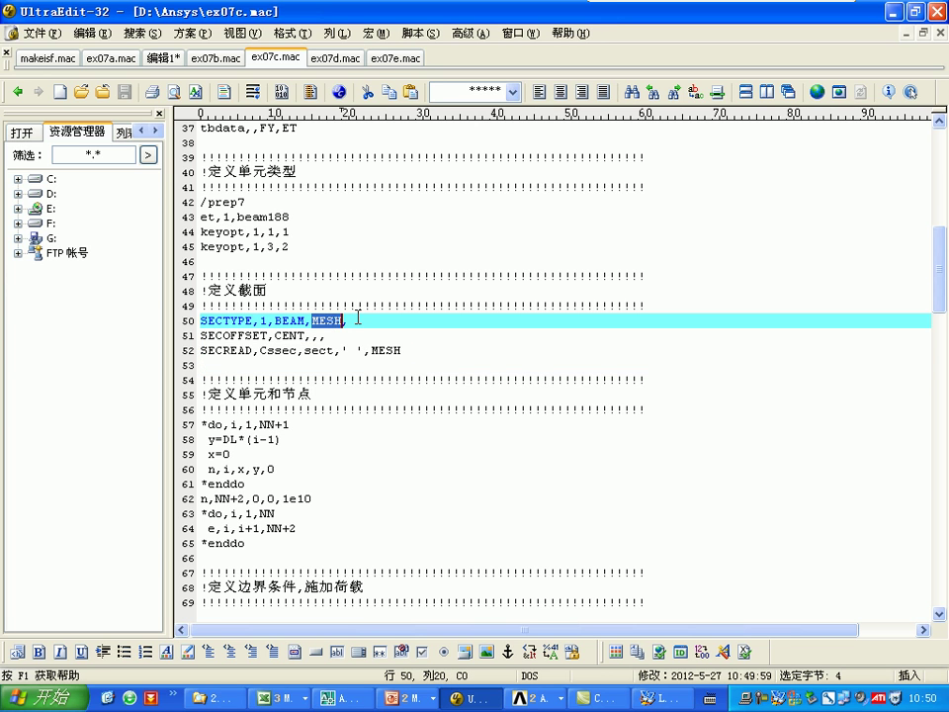
{"action": "type", "text": "I"}
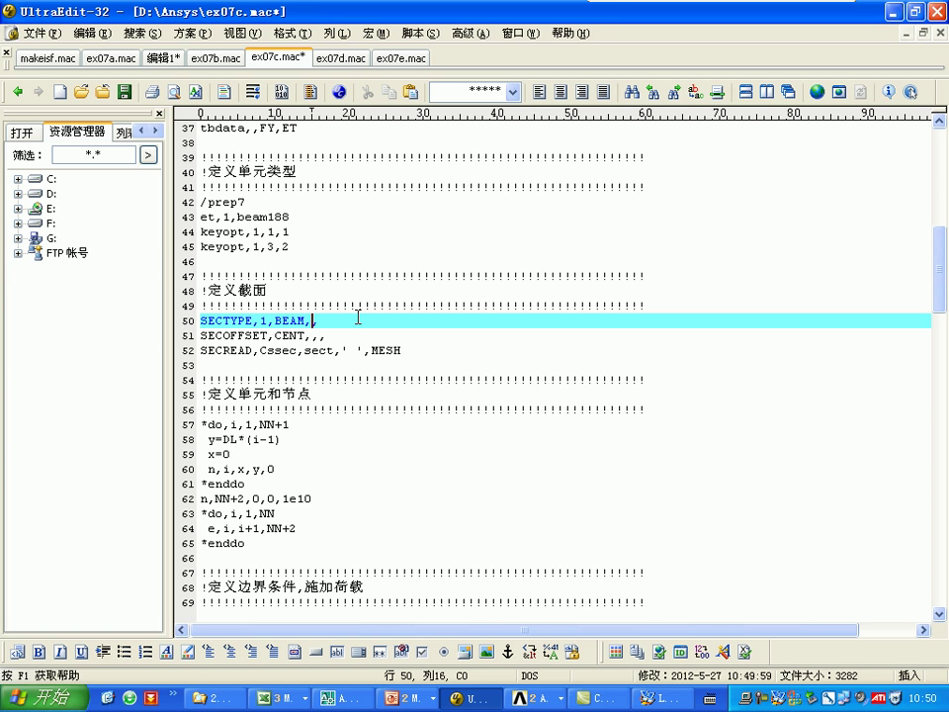
{"action": "key", "text": "ctrl+z"}
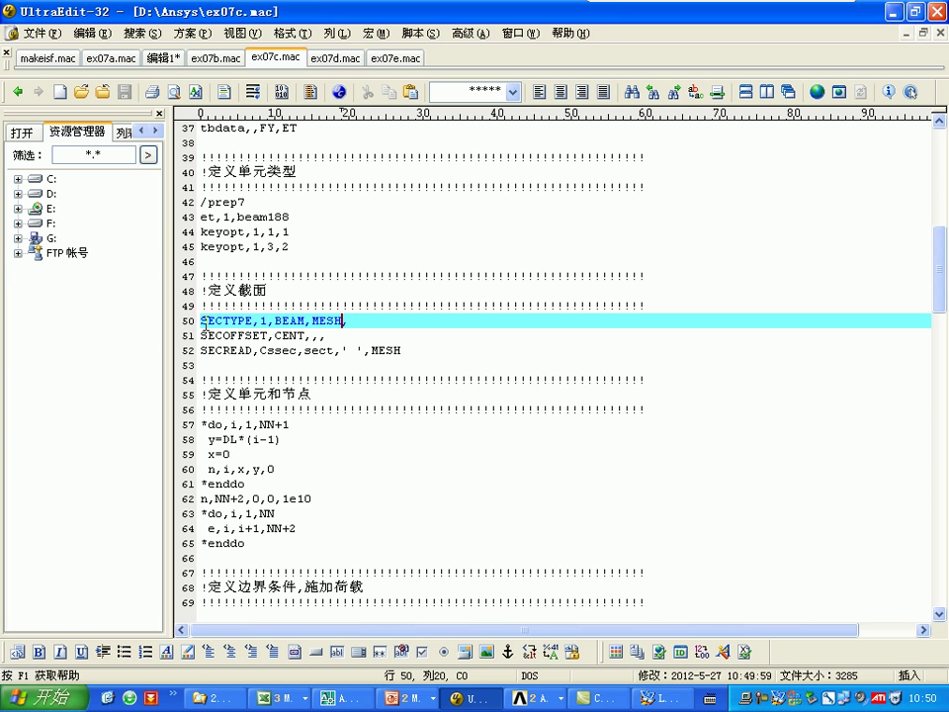
Step: Examine the SECTYPE and SECOFFSET lines in the section definition of ex07c.mac
{"action": "left_click_drag", "start_coordinate": [200, 320], "coordinate": [199, 334]}
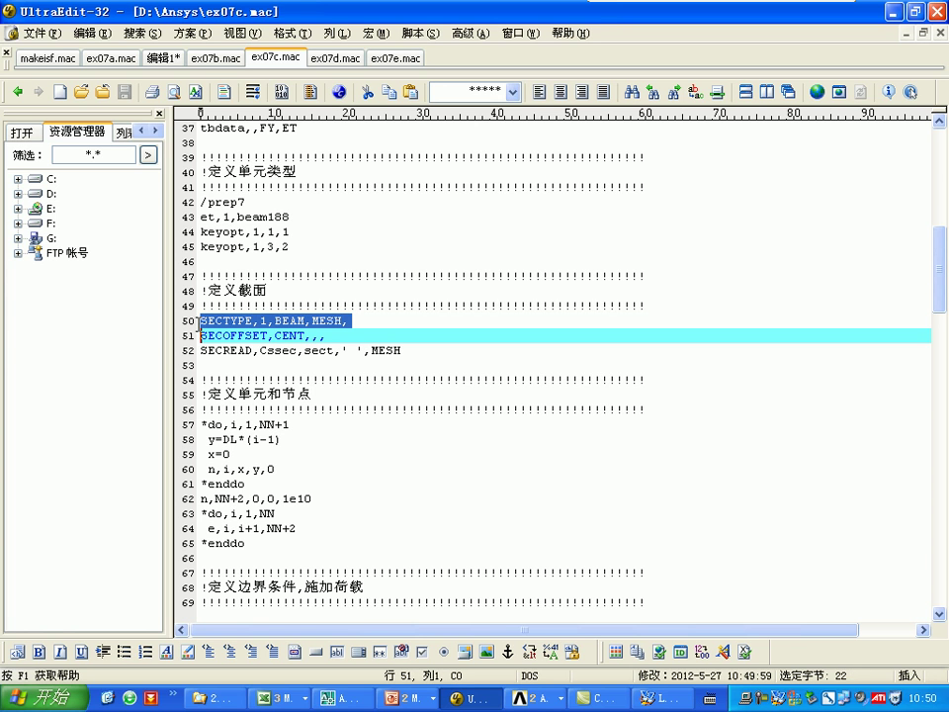
{"action": "double_click", "coordinate": [208, 335]}
{"action": "left_click_drag", "start_coordinate": [303, 327], "coordinate": [306, 333]}
{"action": "left_click_drag", "start_coordinate": [201, 320], "coordinate": [195, 348]}
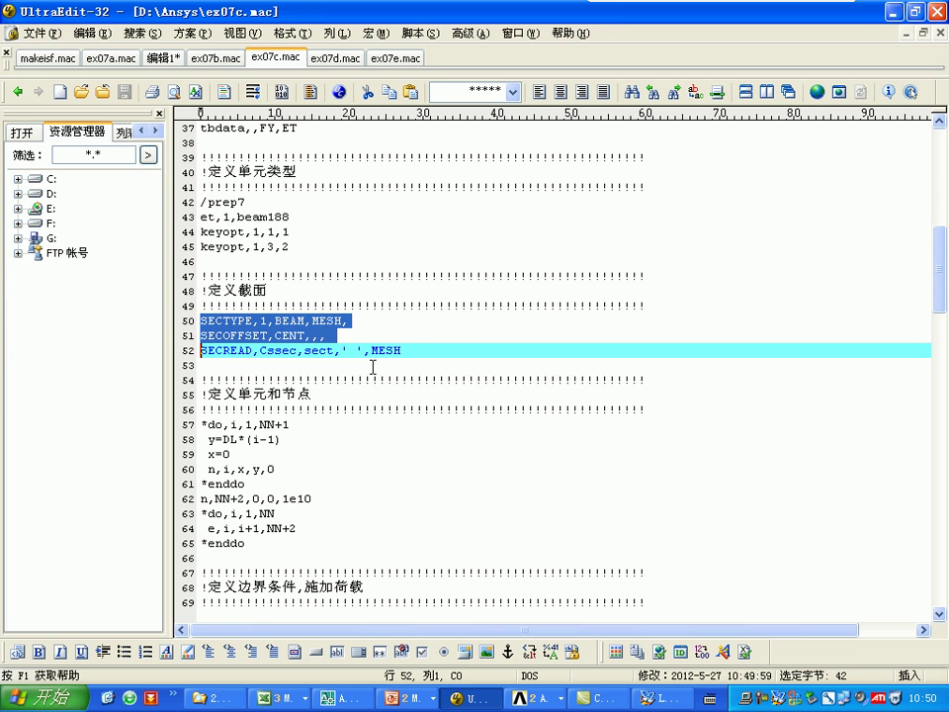
{"action": "left_click", "coordinate": [229, 350]}
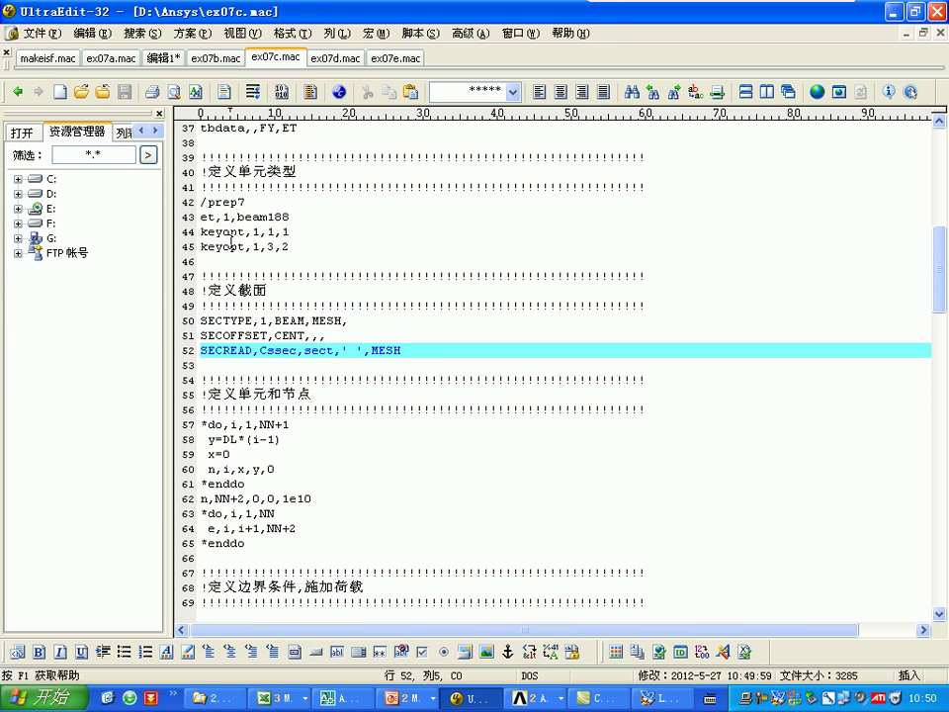
Step: Check the secdata line in the section definition of ex07b.mac for comparison and return to ex07c.mac
{"action": "left_click", "coordinate": [216, 57]}
{"action": "scroll", "coordinate": [251, 324], "scroll_direction": "down", "scroll_amount": 7}
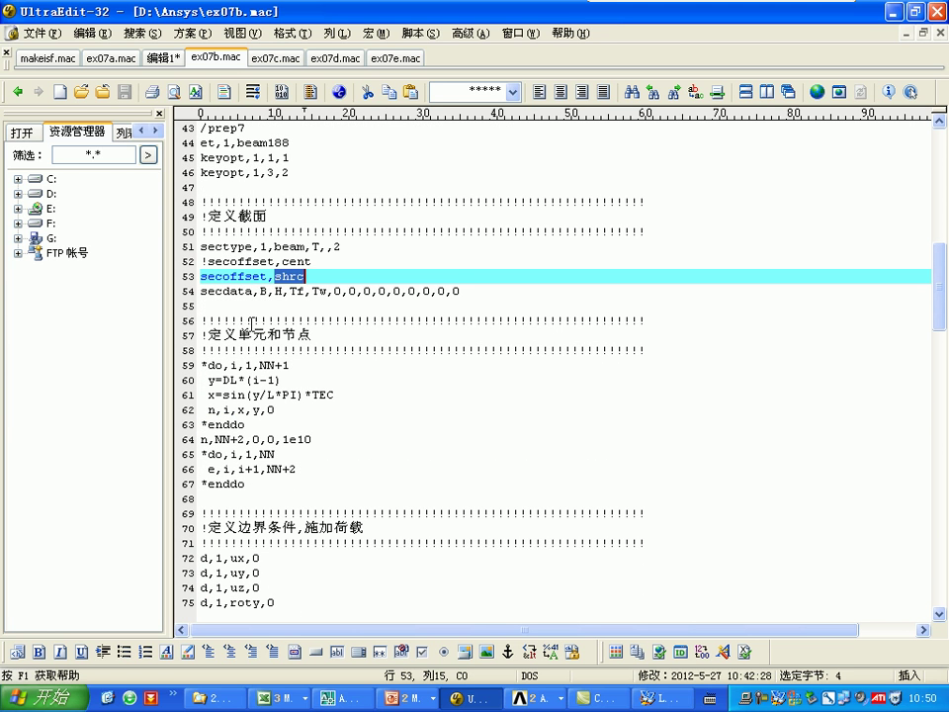
{"action": "double_click", "coordinate": [227, 292]}
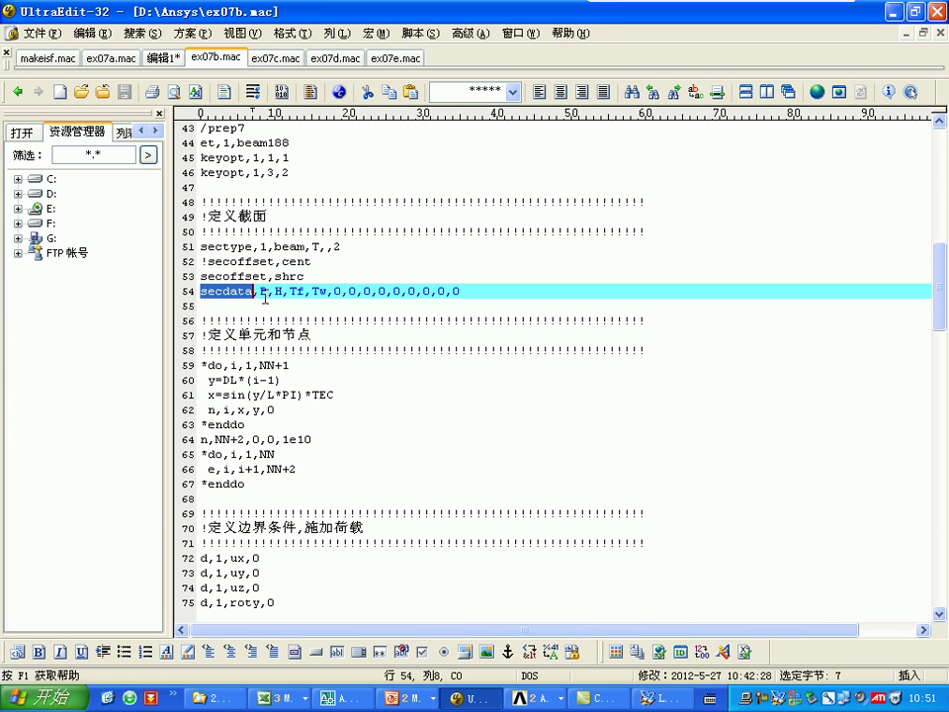
{"action": "left_click", "coordinate": [276, 58]}
Step: Examine the SECREAD line in ex07c.mac, including its Cssec file name, sect extension and MESH arguments
{"action": "left_click_drag", "start_coordinate": [201, 321], "coordinate": [235, 357]}
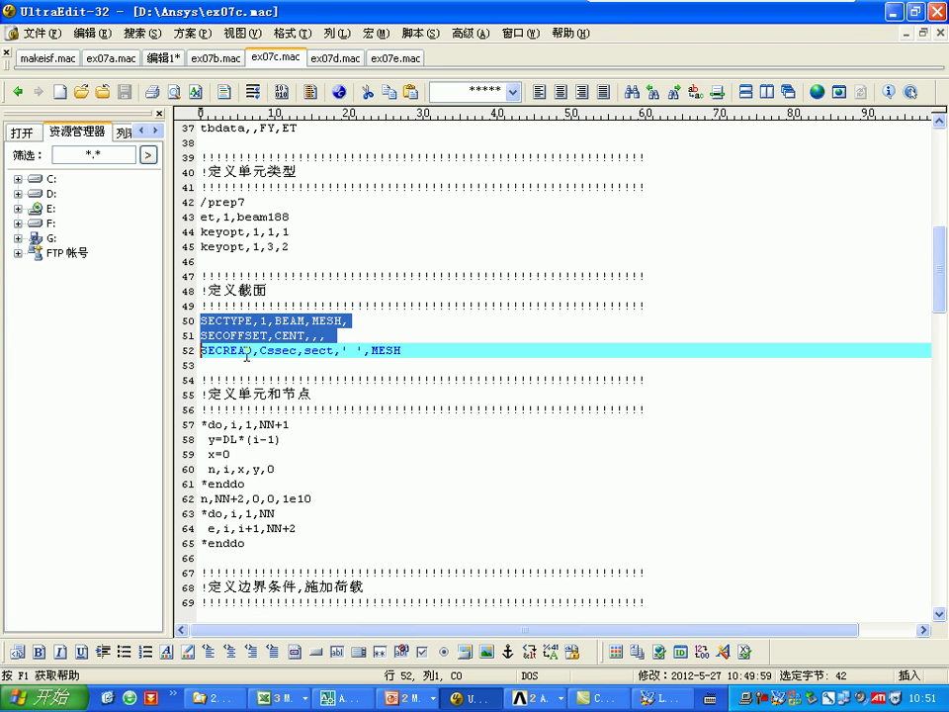
{"action": "double_click", "coordinate": [255, 351]}
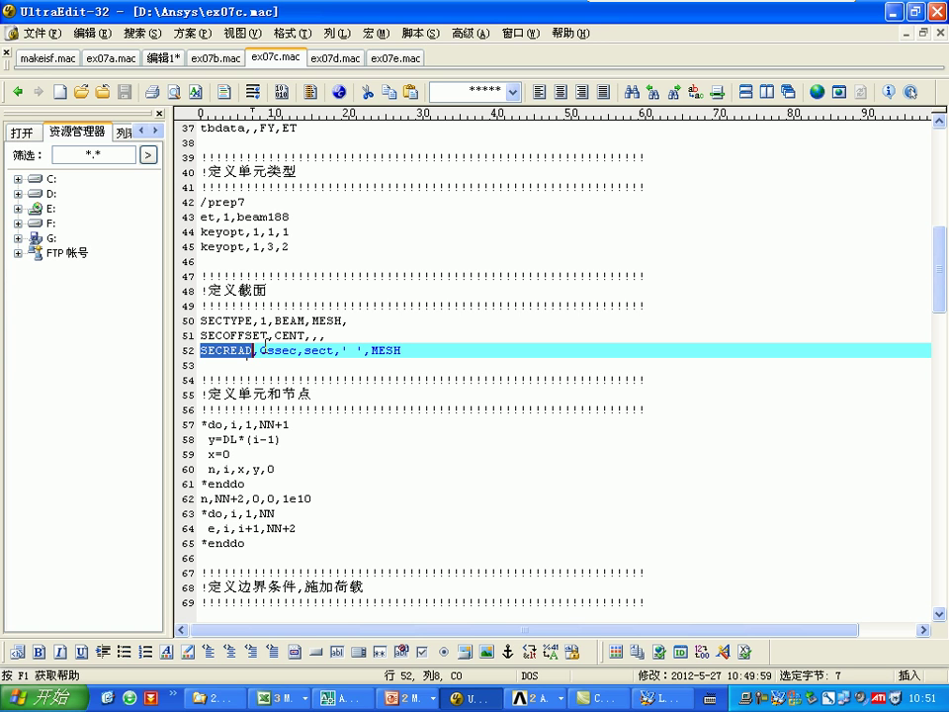
{"action": "double_click", "coordinate": [277, 351]}
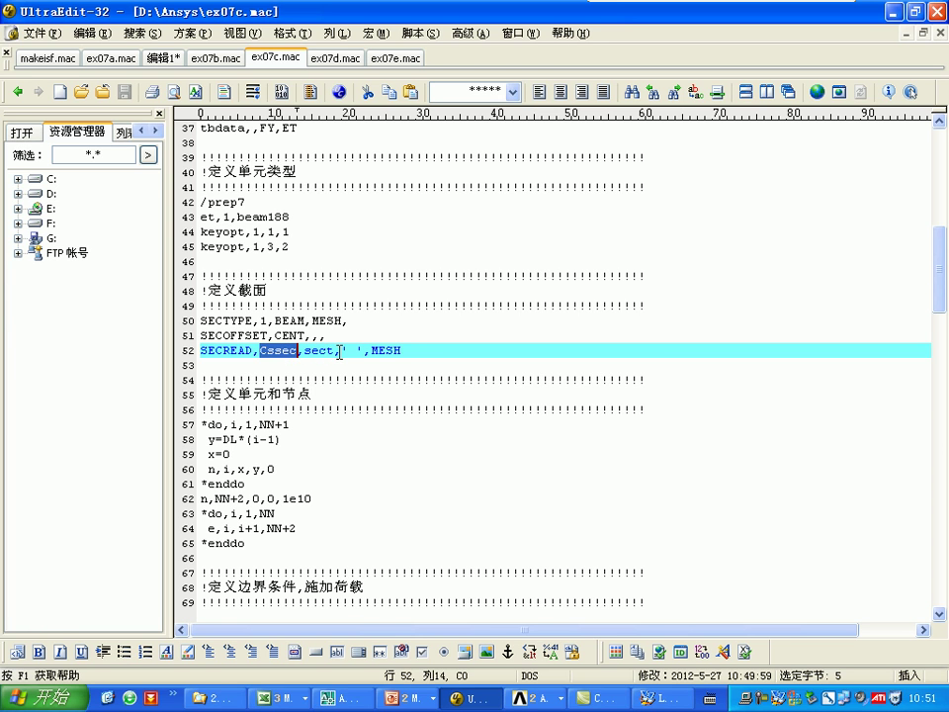
{"action": "left_click", "coordinate": [331, 352]}
{"action": "key", "text": "shift+Home"}
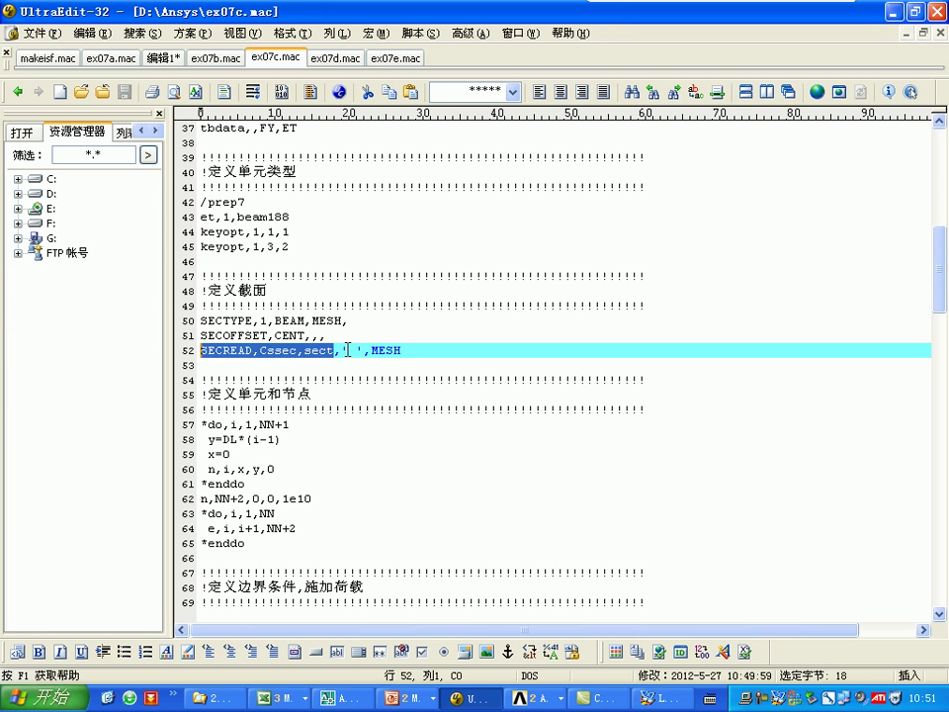
{"action": "left_click_drag", "start_coordinate": [340, 351], "coordinate": [407, 349]}
{"action": "double_click", "coordinate": [388, 351]}
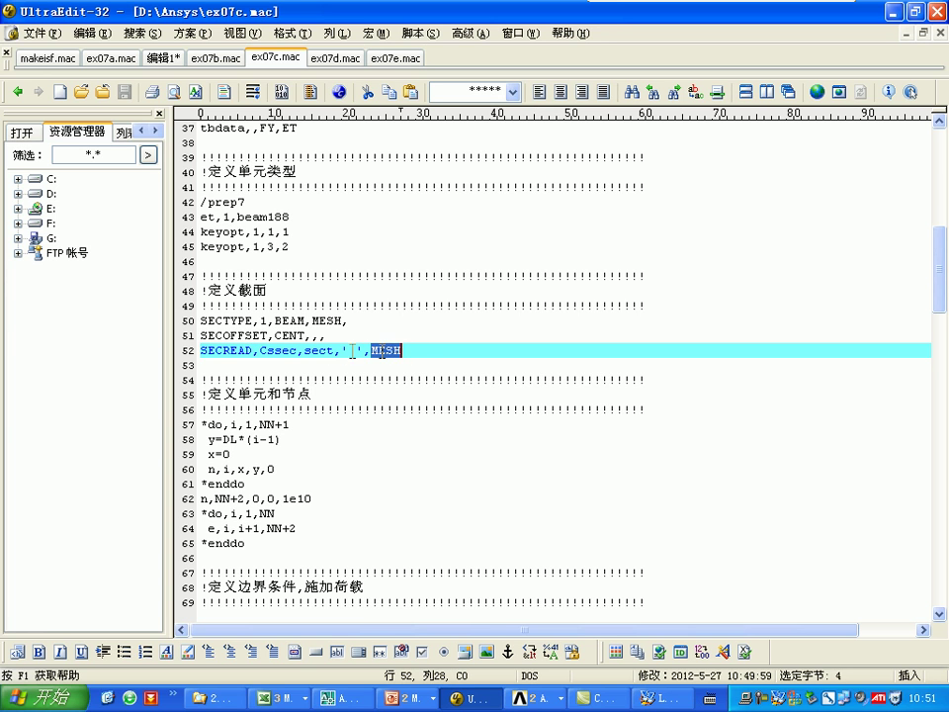
{"action": "double_click", "coordinate": [279, 351]}
{"action": "double_click", "coordinate": [318, 351]}
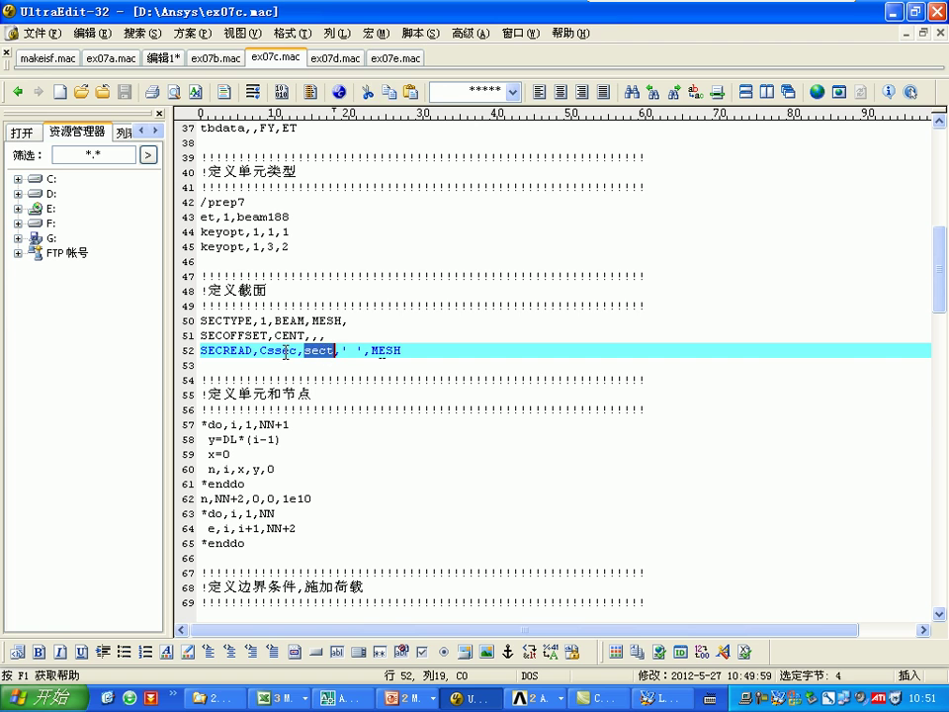
{"action": "left_click", "coordinate": [284, 351]}
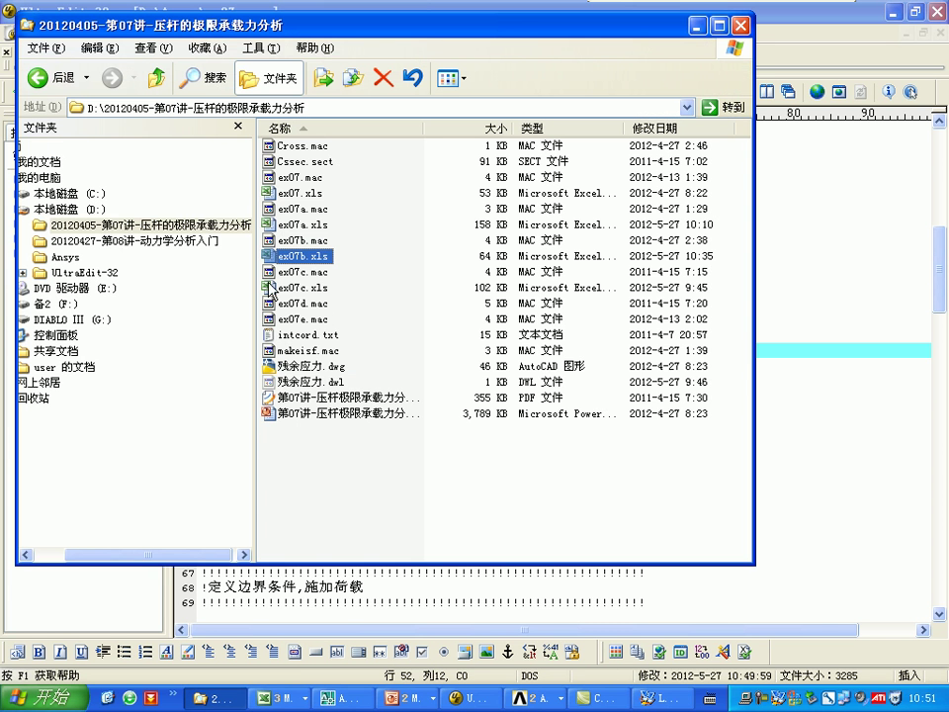
Step: In Windows Explorer, locate Cross.mac and Cssec.sect in D:\Ansys and open both files in UltraEdit
{"action": "left_click", "coordinate": [301, 161]}
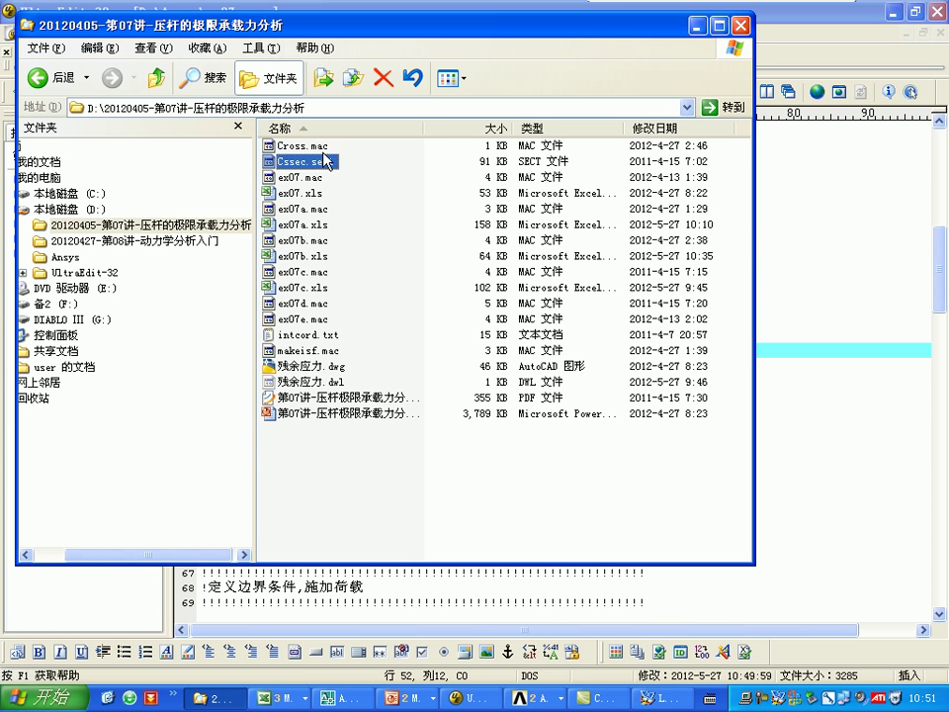
{"action": "left_click", "coordinate": [301, 145], "text": "shift"}
{"action": "left_click", "coordinate": [65, 257]}
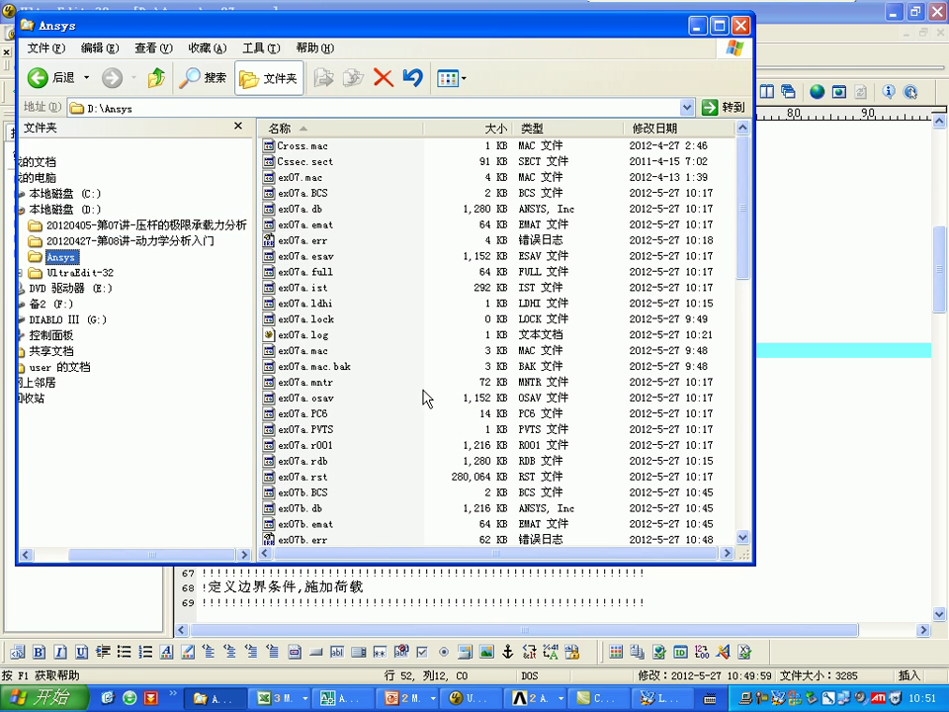
{"action": "left_click_drag", "start_coordinate": [743, 217], "coordinate": [747, 149]}
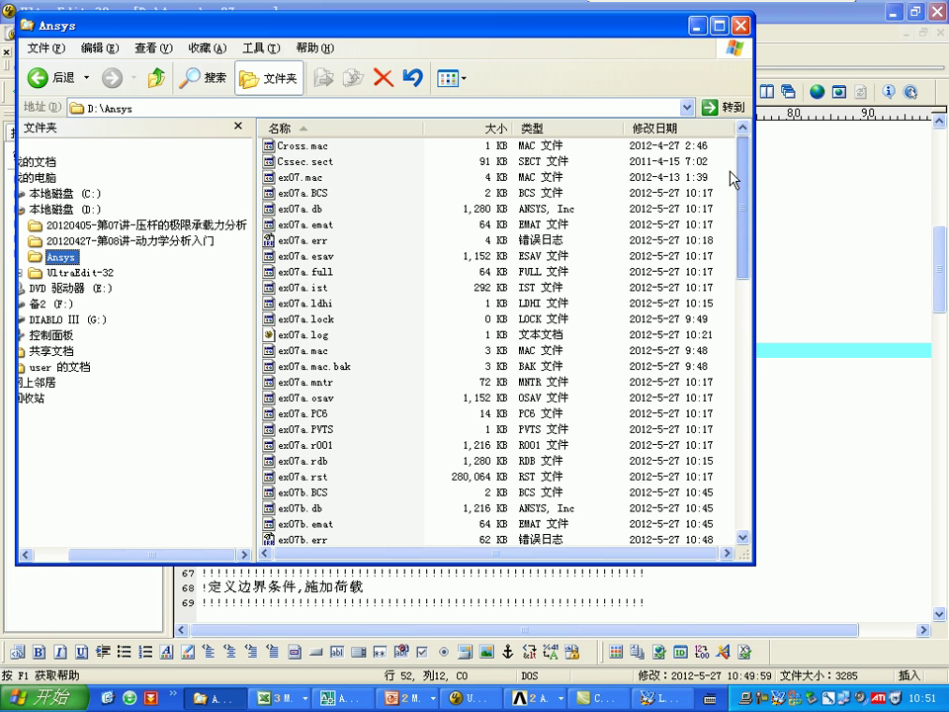
{"action": "left_click", "coordinate": [318, 160]}
{"action": "right_click", "coordinate": [313, 158]}
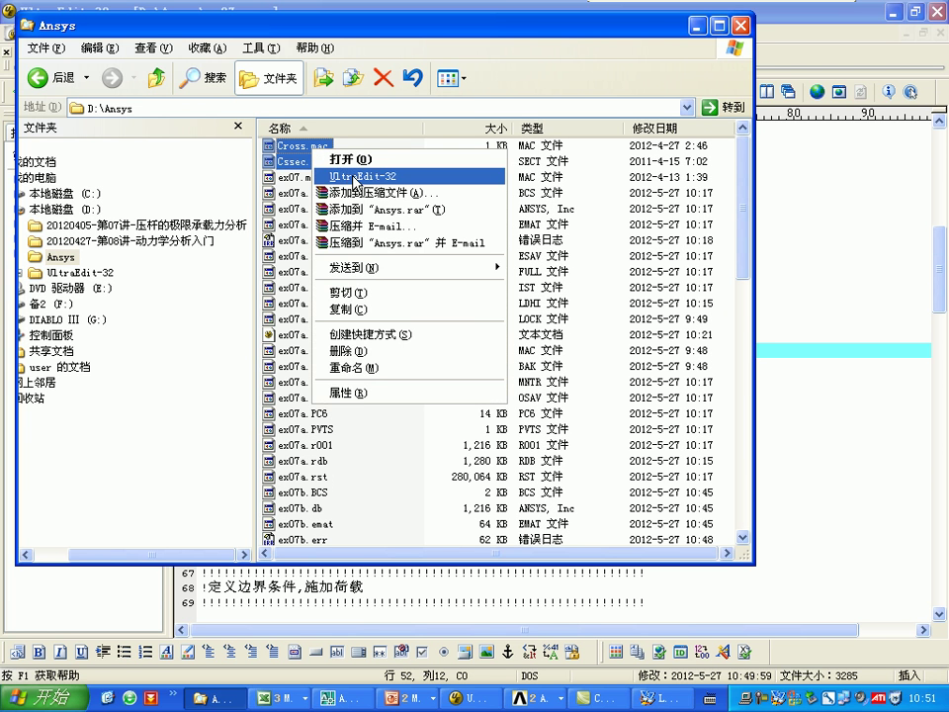
{"action": "left_click", "coordinate": [297, 176]}
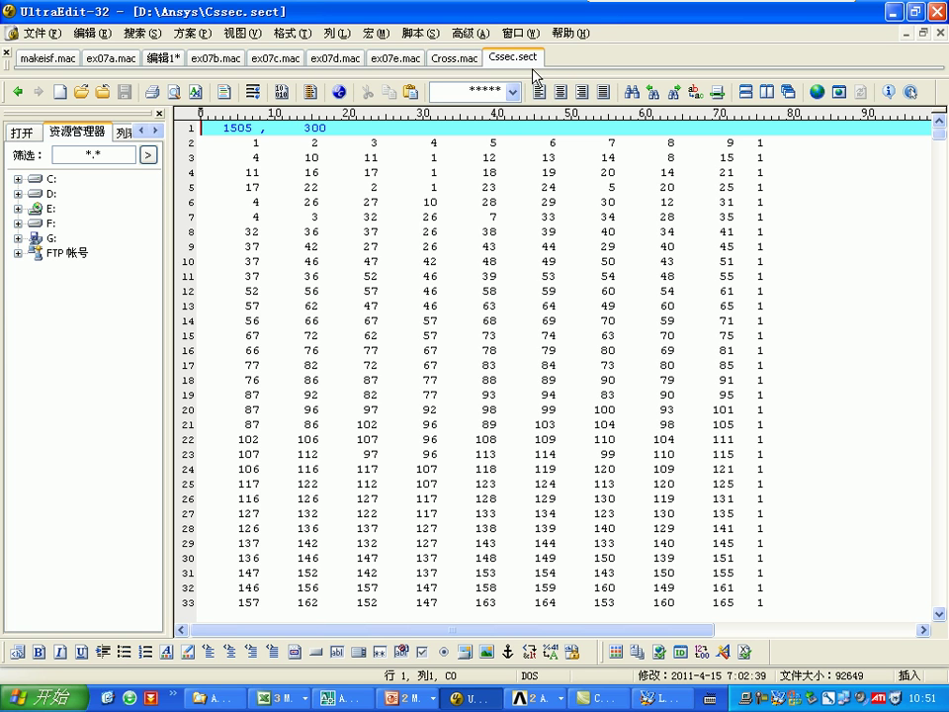
Step: Look through the section mesh data in Cssec.sect to the end of the file and return to its beginning
{"action": "scroll", "coordinate": [242, 277], "scroll_direction": "down", "scroll_amount": 13}
{"action": "key", "text": "ctrl+End"}
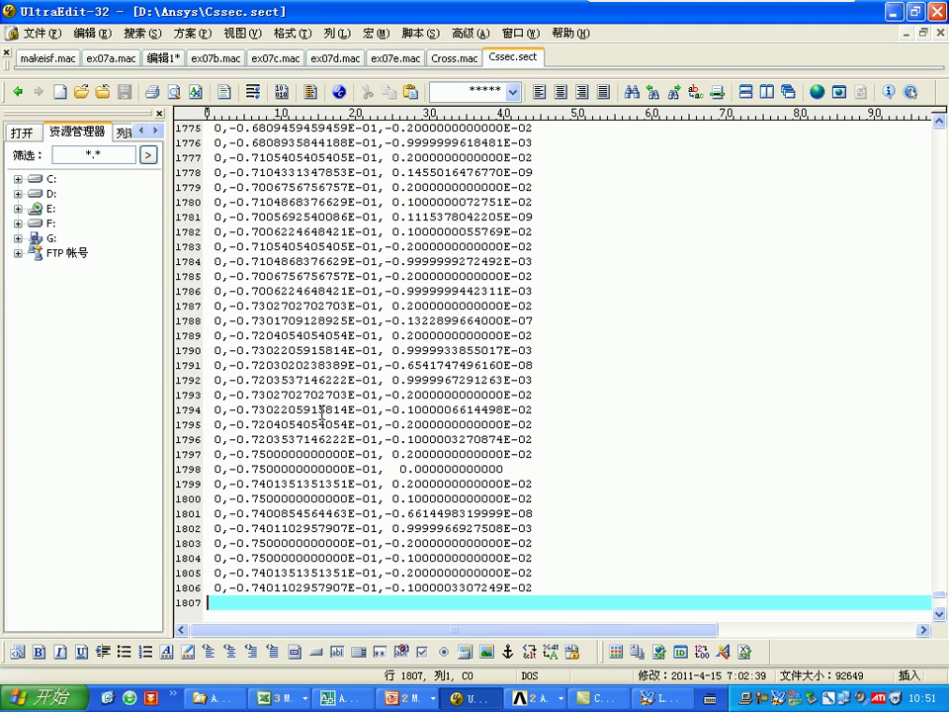
{"action": "key", "text": "ctrl+Home"}
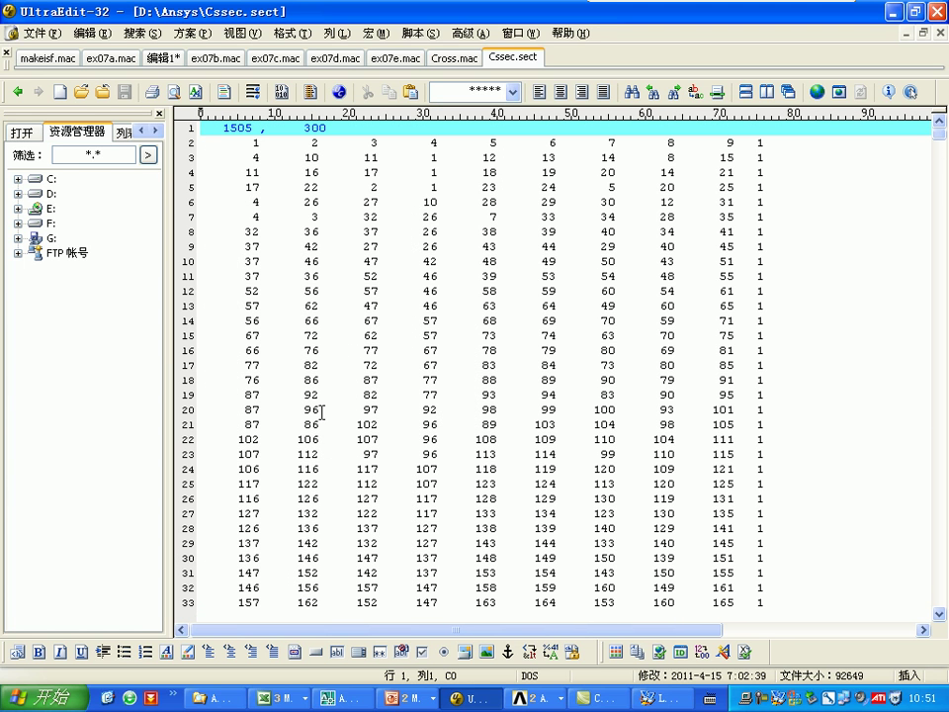
{"action": "left_click", "coordinate": [542, 697]}
{"action": "left_click", "coordinate": [593, 644]}
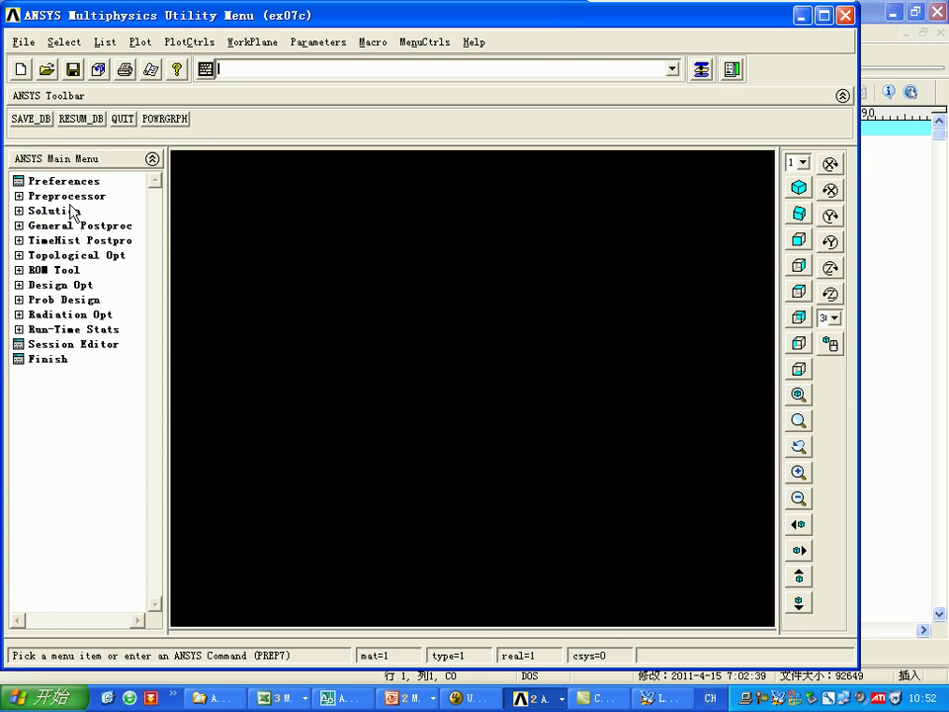
{"action": "left_click", "coordinate": [460, 698]}
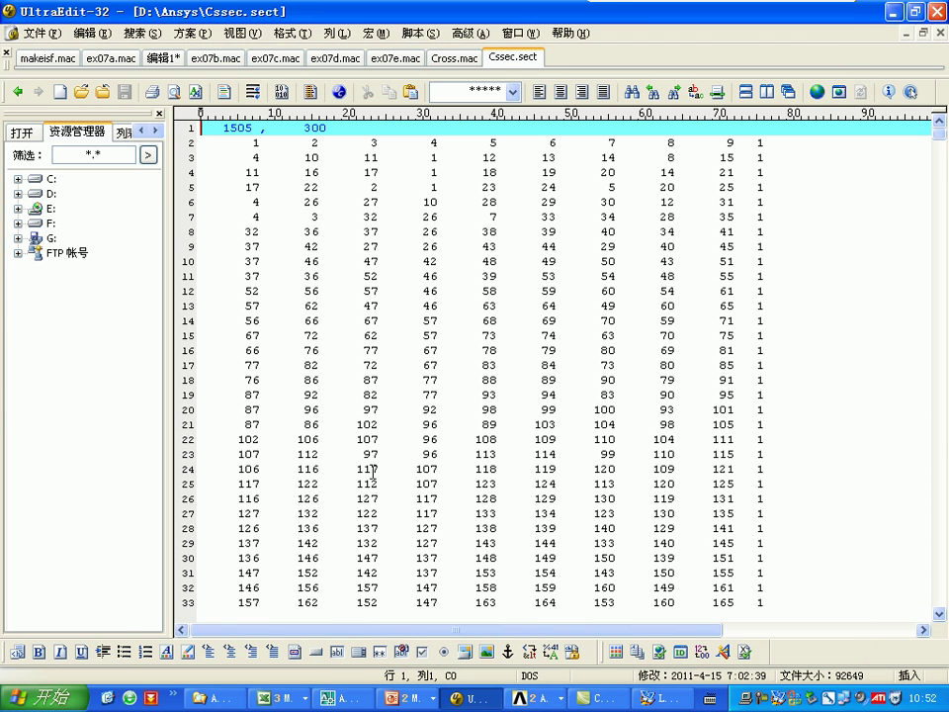
Step: Run the SECTYPE, SECOFFSET and SECREAD lines of ex07c.mac in ANSYS to define beam section 1 from Cssec.sect
{"action": "left_click", "coordinate": [275, 58]}
{"action": "scroll", "coordinate": [215, 343], "scroll_direction": "up", "scroll_amount": 1}
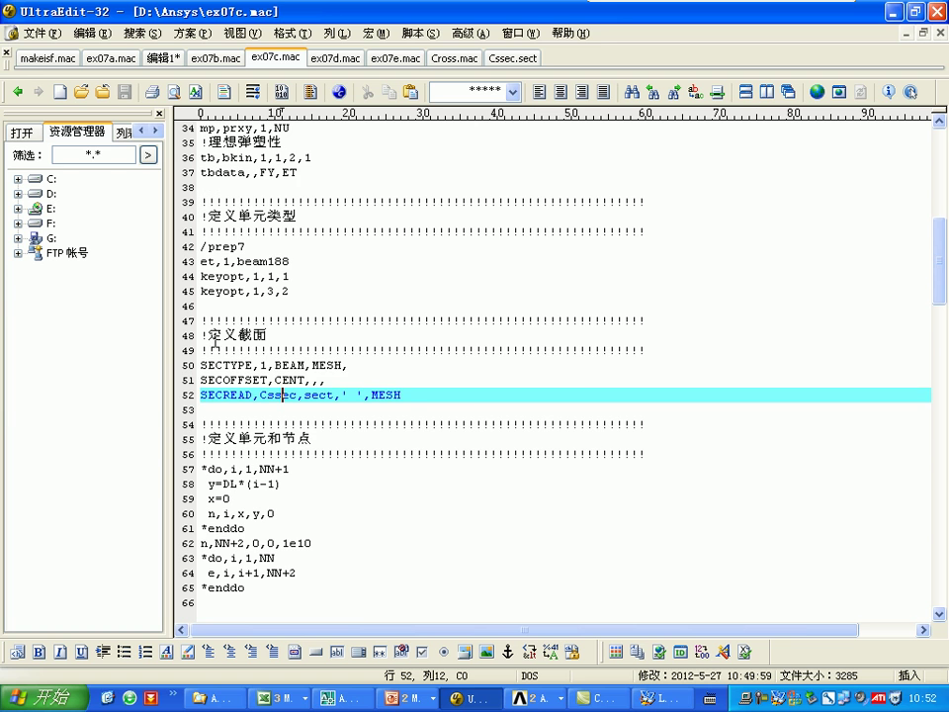
{"action": "left_click_drag", "start_coordinate": [198, 365], "coordinate": [198, 404]}
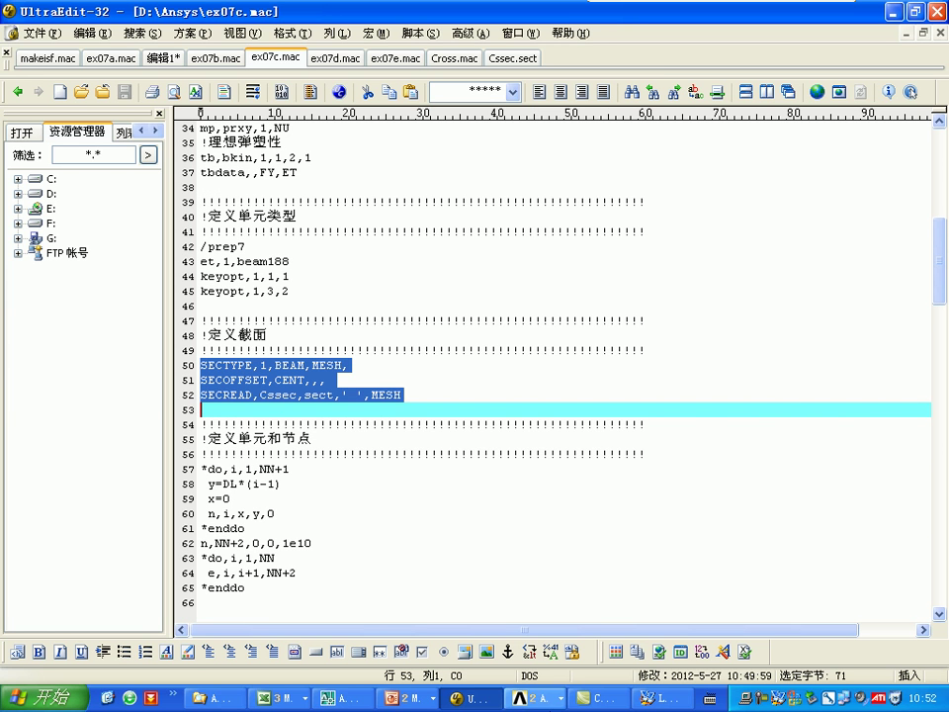
{"action": "left_click", "coordinate": [534, 698]}
{"action": "left_click", "coordinate": [551, 648]}
{"action": "type", "text": "SECTYPE,1,BEAM,MESH,SECOFFSET,CENT,,,SECREAD,Cssec,sect,' ',MESH"}
{"action": "key", "text": "Return"}
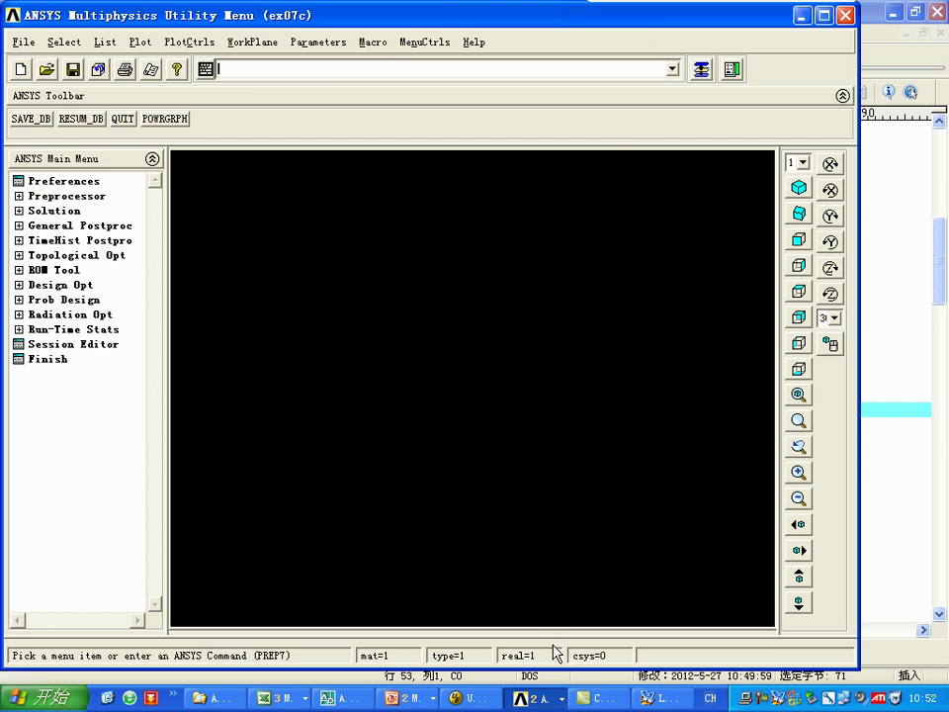
Step: Open the common beam section tool for section ID 1 and try to accept its user-section properties
{"action": "left_click", "coordinate": [69, 197]}
{"action": "left_click", "coordinate": [106, 299]}
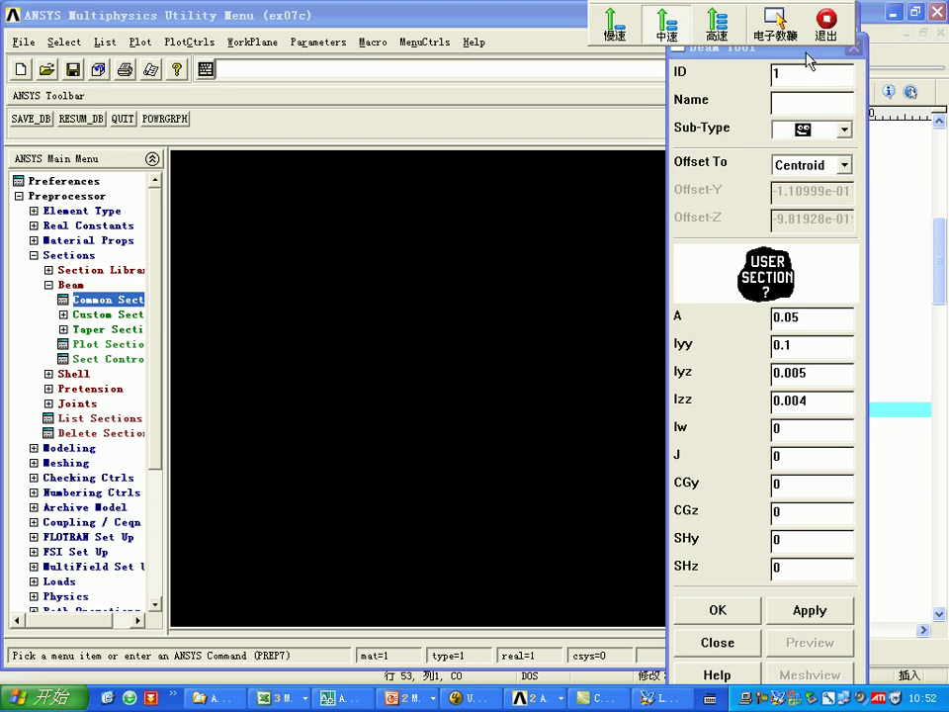
{"action": "left_click_drag", "start_coordinate": [757, 51], "coordinate": [770, 1]}
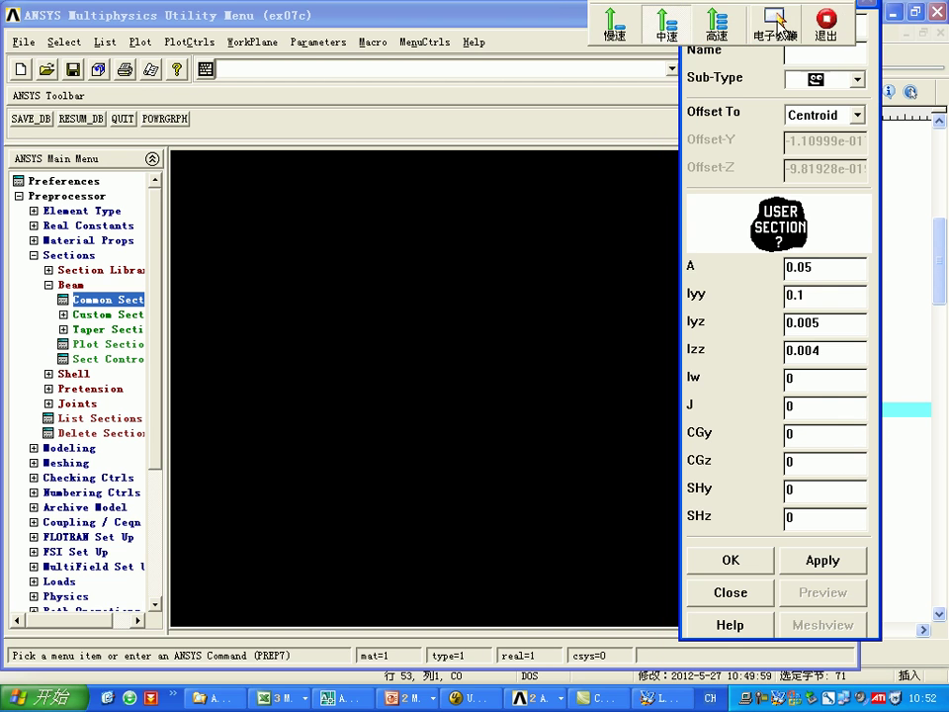
{"action": "left_click", "coordinate": [755, 572]}
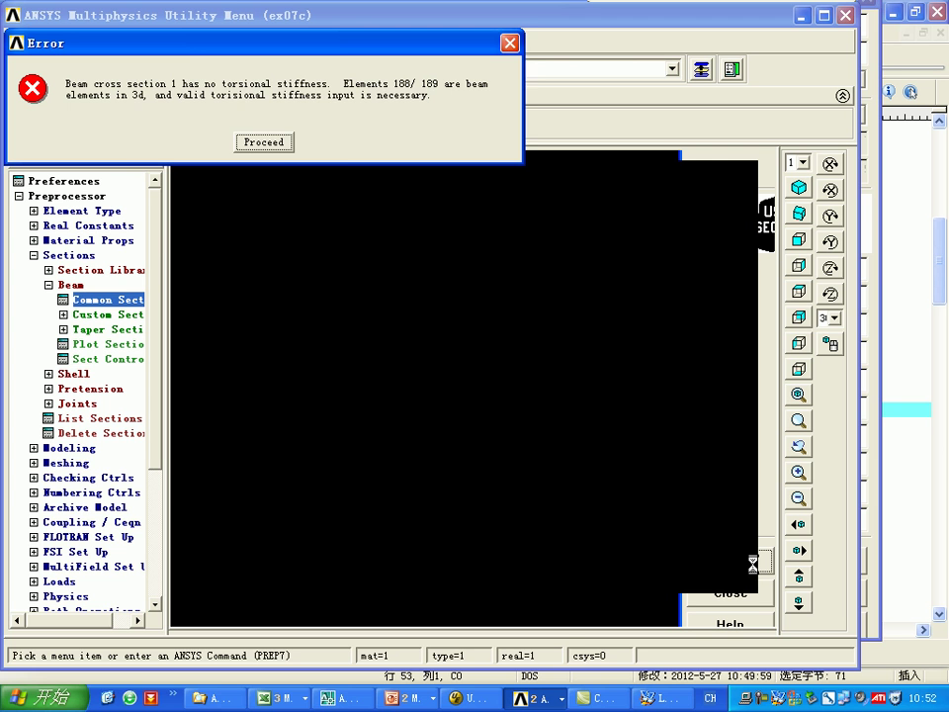
{"action": "left_click", "coordinate": [263, 143]}
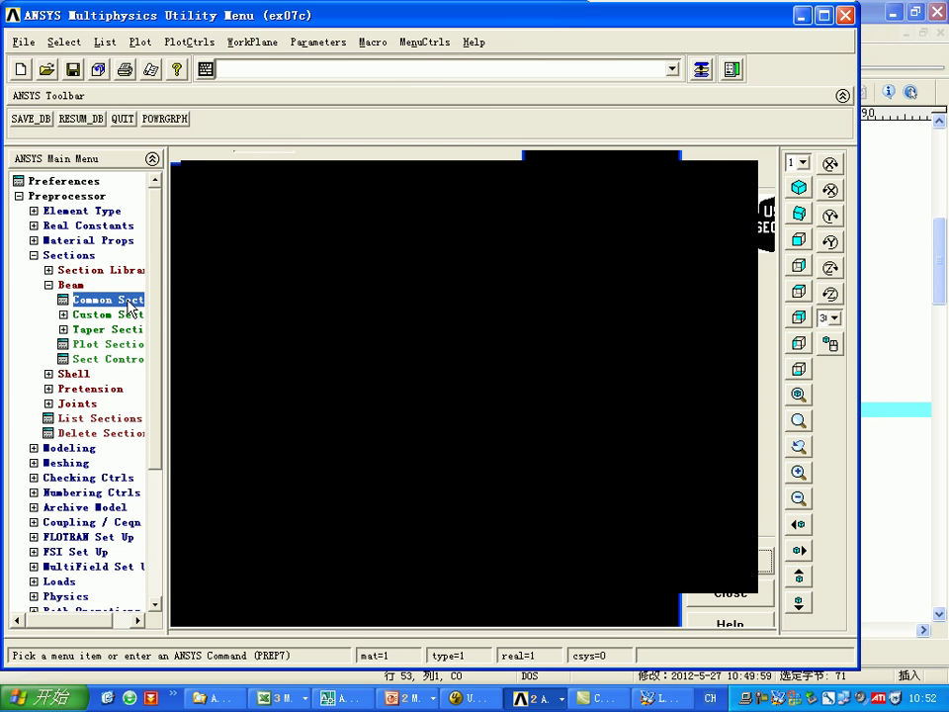
Step: Try to plot the beam section with its section mesh shown
{"action": "left_click", "coordinate": [111, 314]}
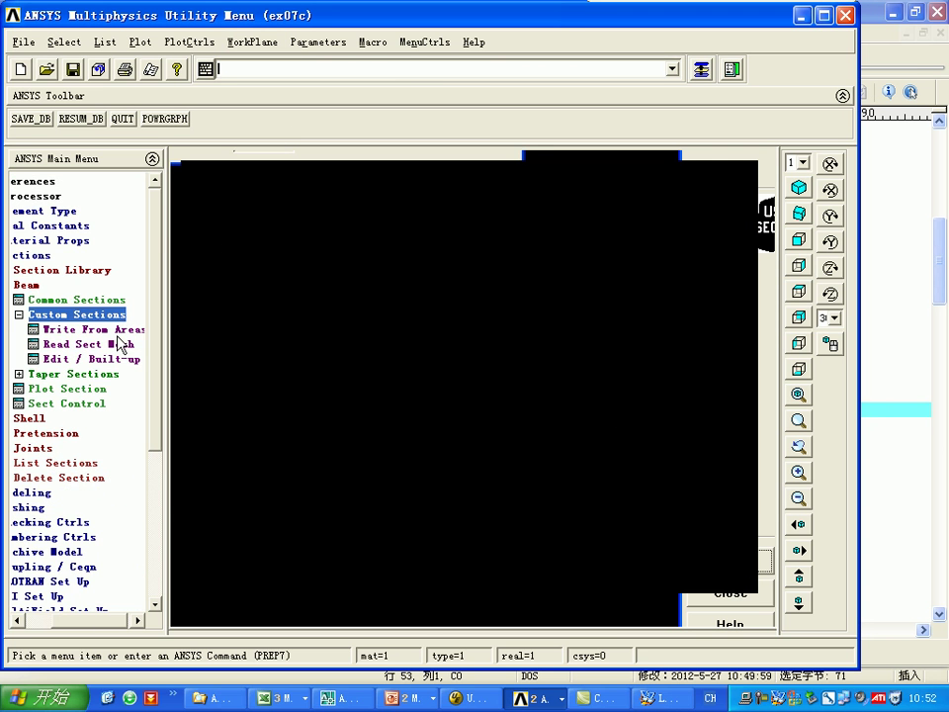
{"action": "left_click", "coordinate": [69, 388]}
{"action": "left_click", "coordinate": [605, 324]}
{"action": "left_click", "coordinate": [562, 338]}
{"action": "left_click", "coordinate": [564, 348]}
{"action": "left_click", "coordinate": [563, 348]}
{"action": "left_click", "coordinate": [592, 325]}
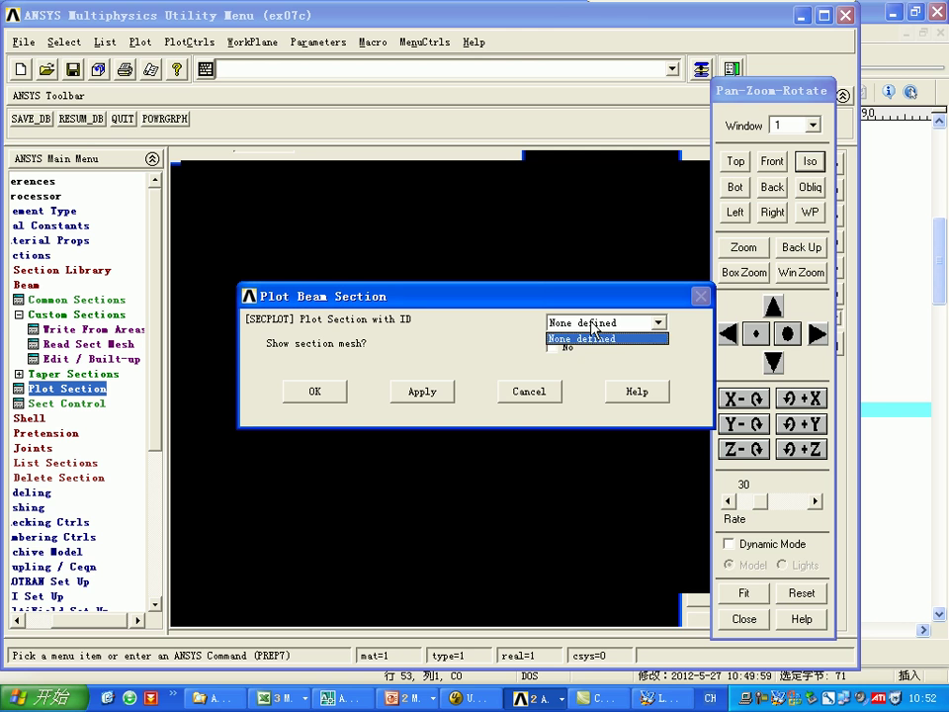
{"action": "left_click", "coordinate": [565, 351]}
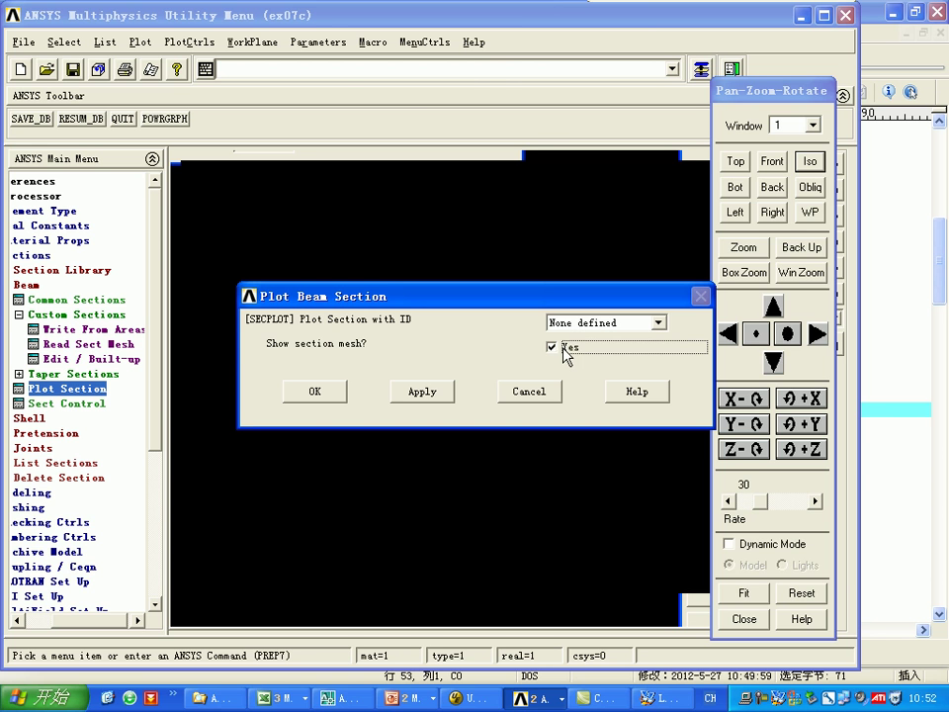
{"action": "left_click", "coordinate": [319, 393]}
{"action": "left_click", "coordinate": [263, 142]}
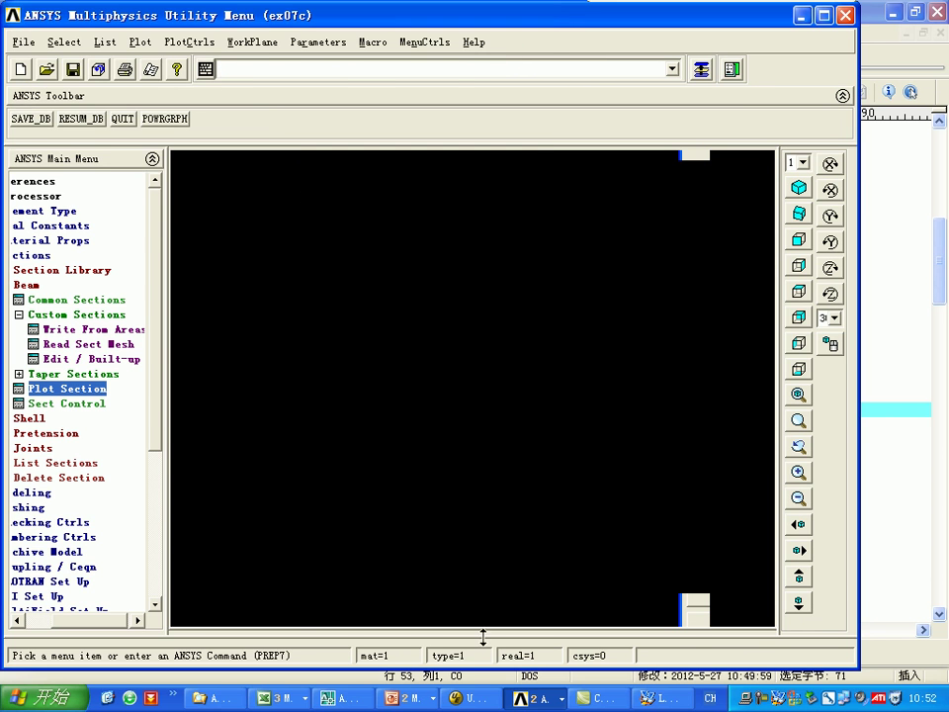
Step: Run the material, beam188 element type and section definition blocks of ex07c.mac in ANSYS, and plot section 1 with its mesh
{"action": "key", "text": "alt+Tab"}
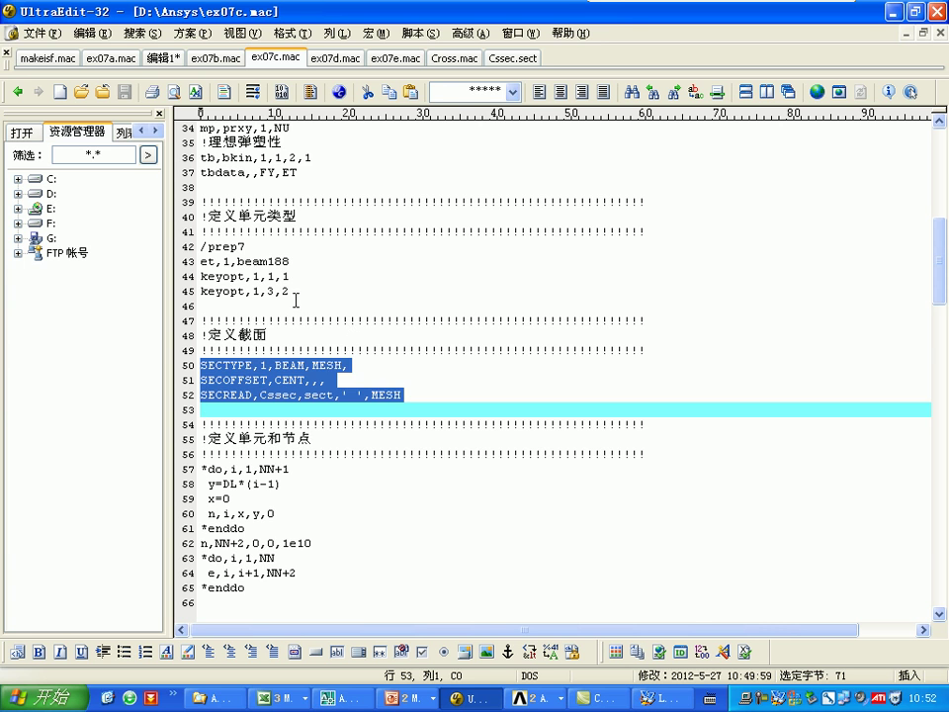
{"action": "scroll", "coordinate": [295, 298], "scroll_direction": "up", "scroll_amount": 3}
{"action": "left_click_drag", "start_coordinate": [199, 229], "coordinate": [191, 542]}
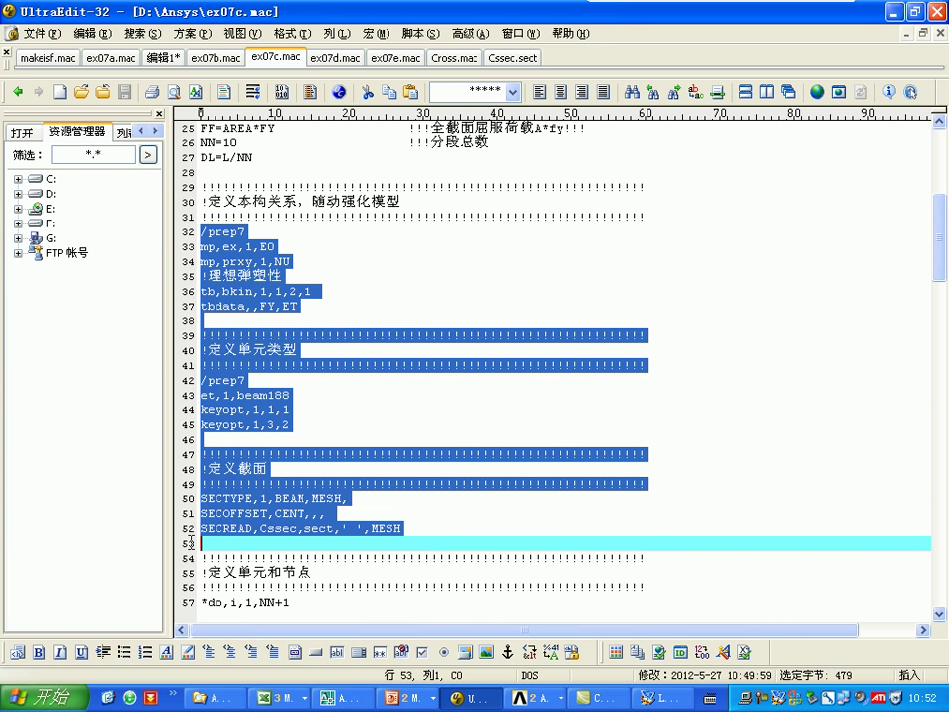
{"action": "left_click", "coordinate": [534, 697]}
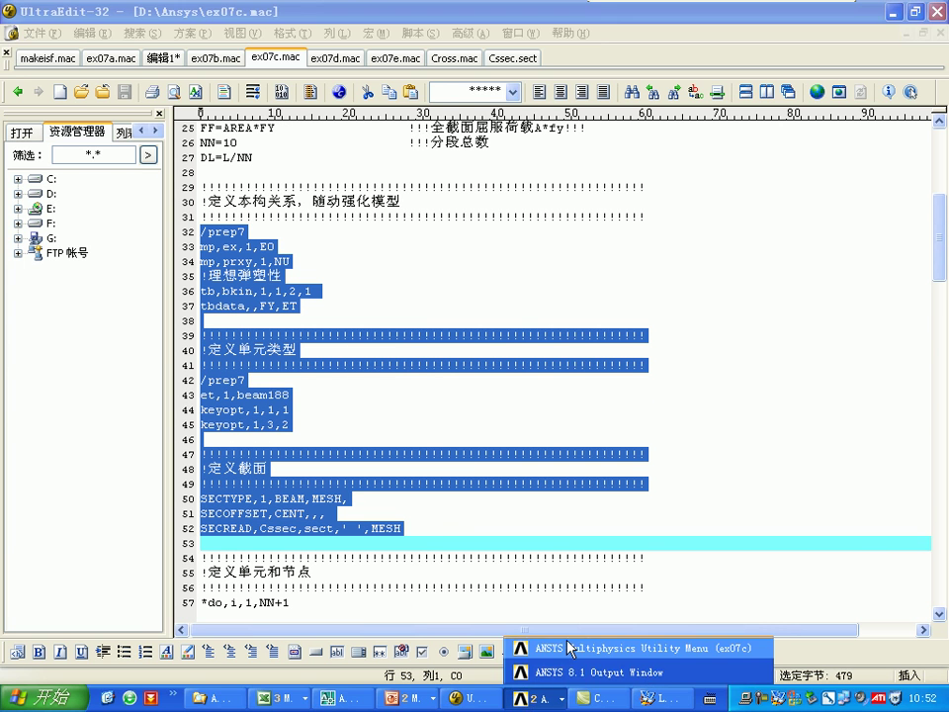
{"action": "left_click", "coordinate": [567, 646]}
{"action": "key", "text": "Return"}
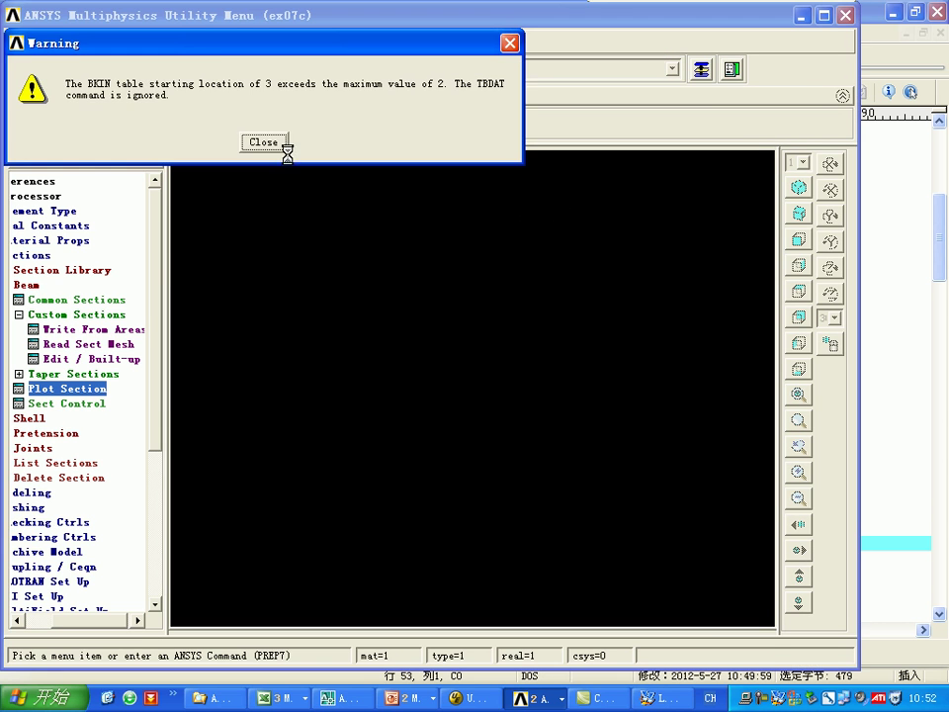
{"action": "left_click", "coordinate": [286, 144]}
{"action": "left_click", "coordinate": [87, 391]}
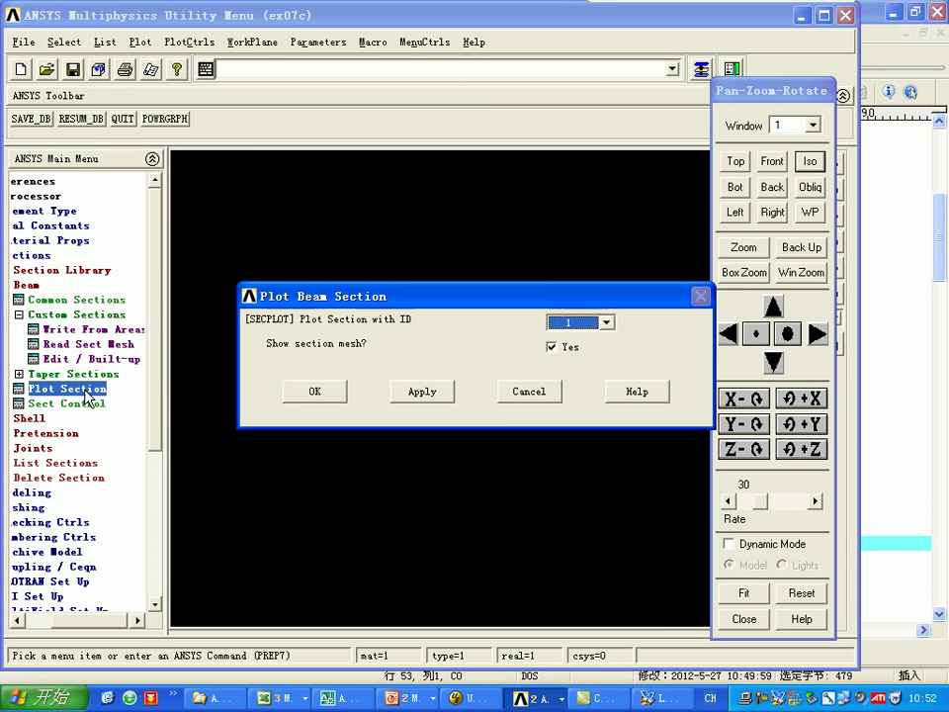
{"action": "left_click", "coordinate": [326, 391]}
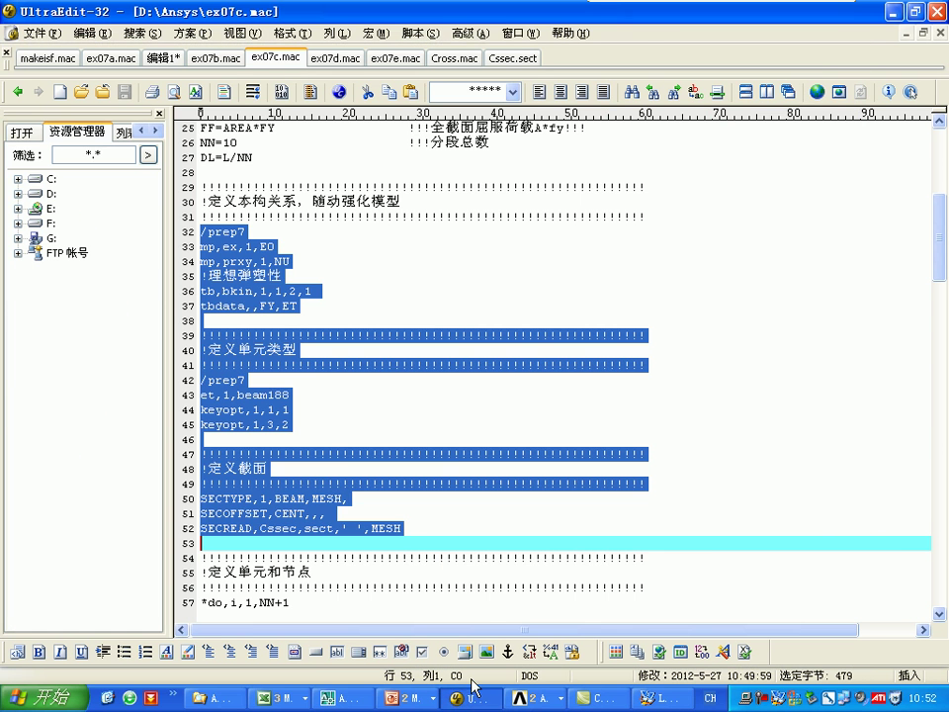
Step: Examine Cssec.sect in UltraEdit, from the counts in its first line and the cell connectivity rows to the node coordinates at its end
{"action": "left_click", "coordinate": [479, 697]}
{"action": "left_click", "coordinate": [513, 60]}
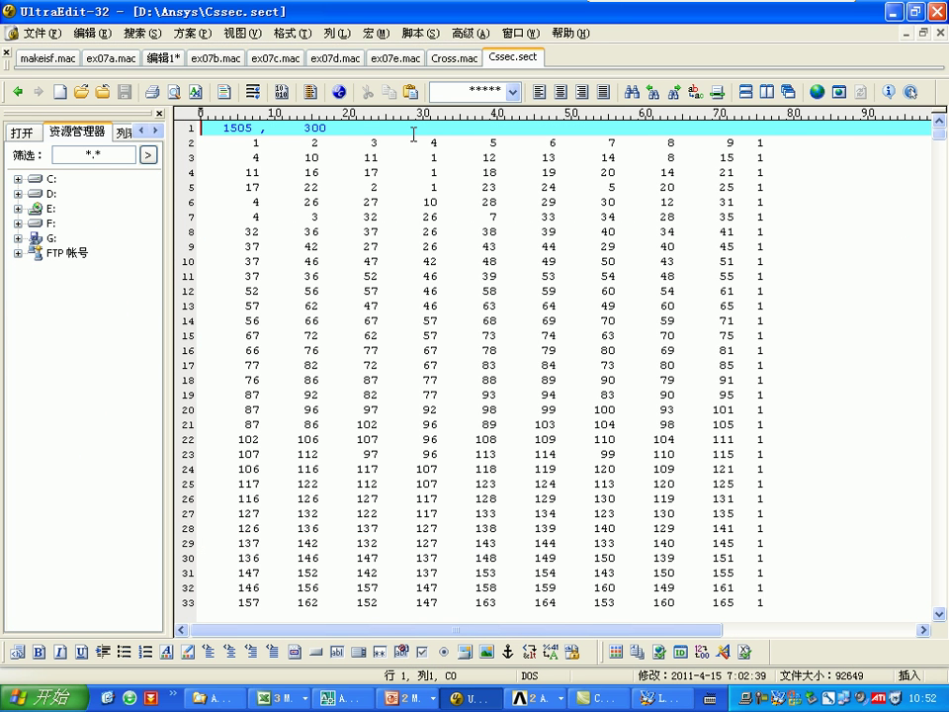
{"action": "double_click", "coordinate": [307, 128]}
{"action": "double_click", "coordinate": [238, 127]}
{"action": "scroll", "coordinate": [357, 128], "scroll_direction": "down", "scroll_amount": 18}
{"action": "key", "text": "ctrl+End"}
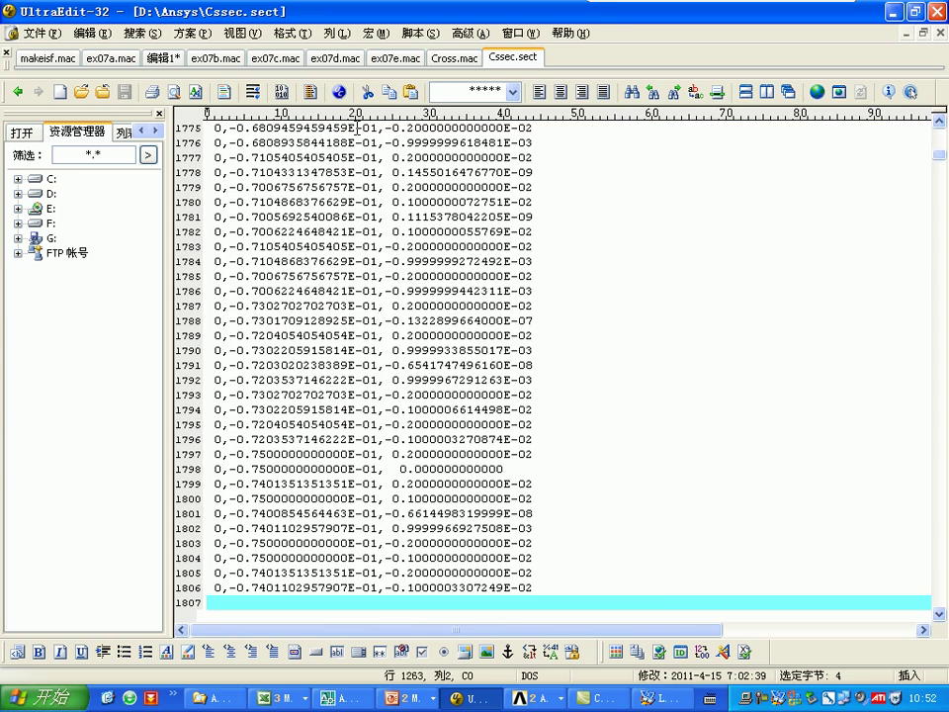
{"action": "key", "text": "ctrl+Home"}
{"action": "key", "text": "ctrl+End"}
{"action": "scroll", "coordinate": [338, 468], "scroll_direction": "up", "scroll_amount": 6}
{"action": "scroll", "coordinate": [338, 467], "scroll_direction": "down", "scroll_amount": 5}
{"action": "scroll", "coordinate": [339, 468], "scroll_direction": "down", "scroll_amount": 2}
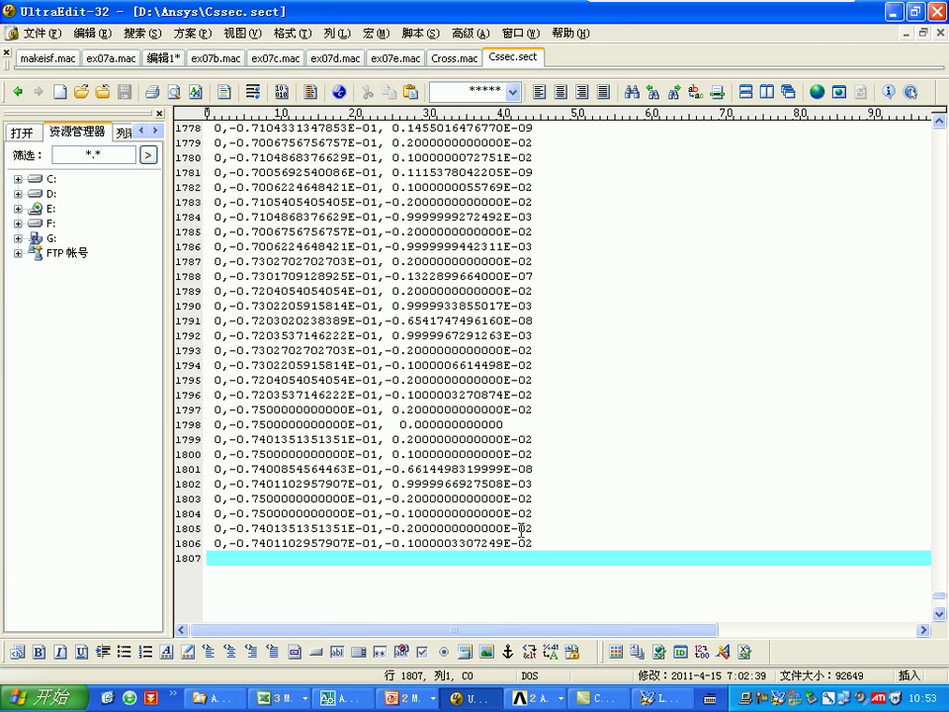
{"action": "key", "text": "shift+Up"}
{"action": "key", "text": "ctrl+Home"}
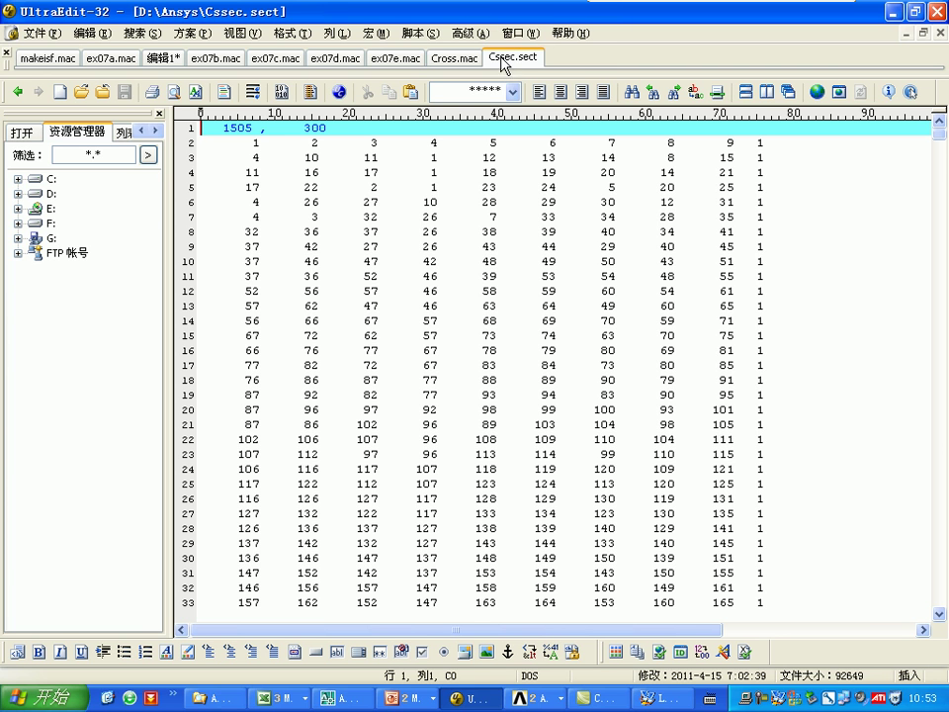
{"action": "scroll", "coordinate": [385, 194], "scroll_direction": "down", "scroll_amount": 7}
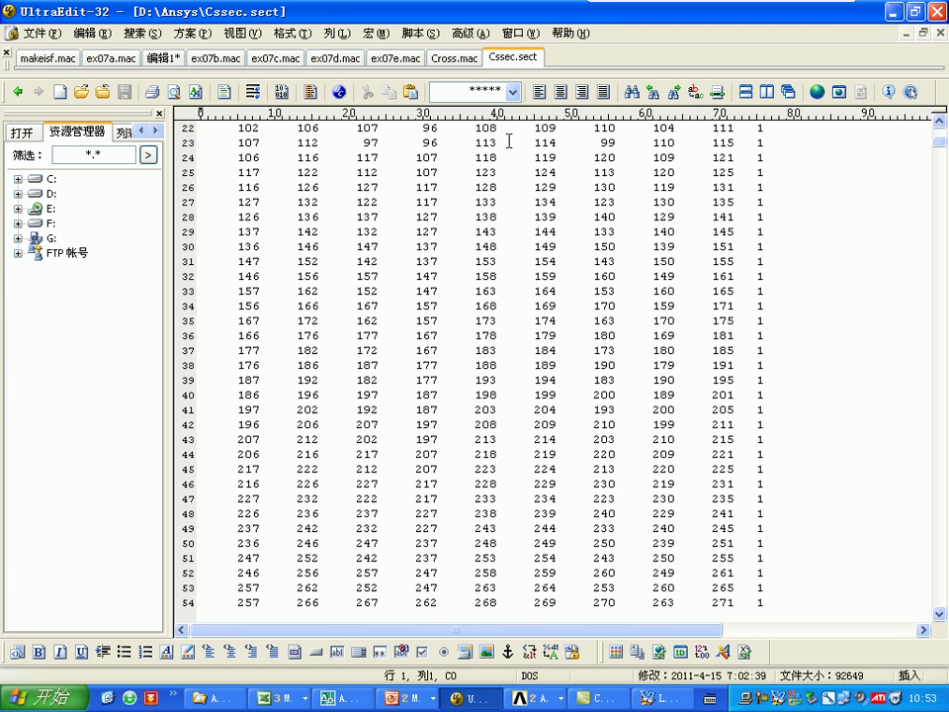
Step: Compare the section mesh plotted in ANSYS with the data at the start of Cssec.sect
{"action": "left_click", "coordinate": [534, 698]}
{"action": "left_click", "coordinate": [570, 648]}
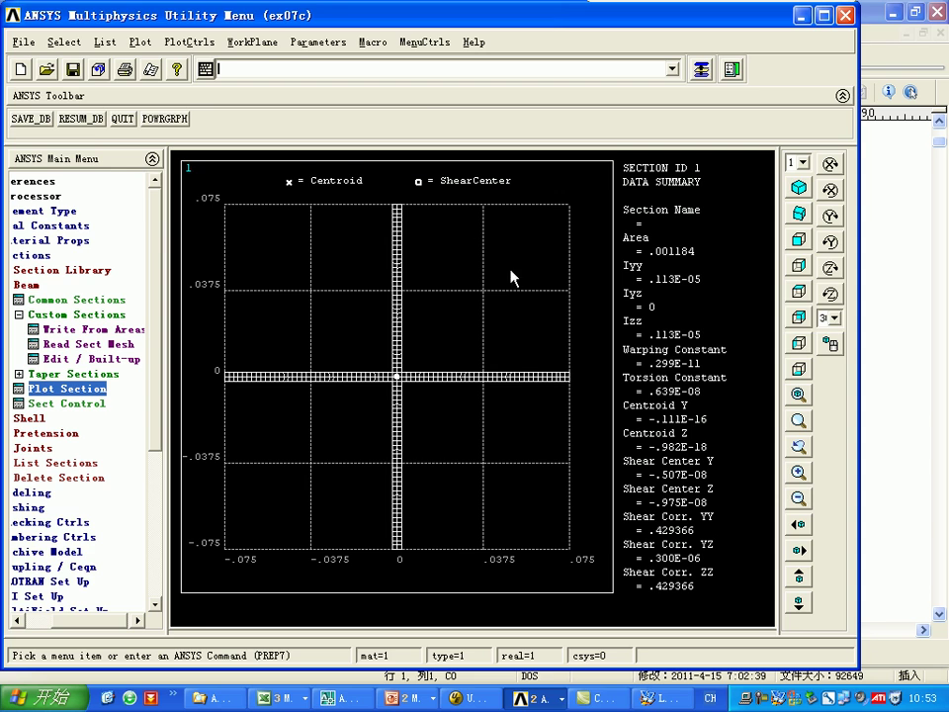
{"action": "left_click", "coordinate": [474, 698]}
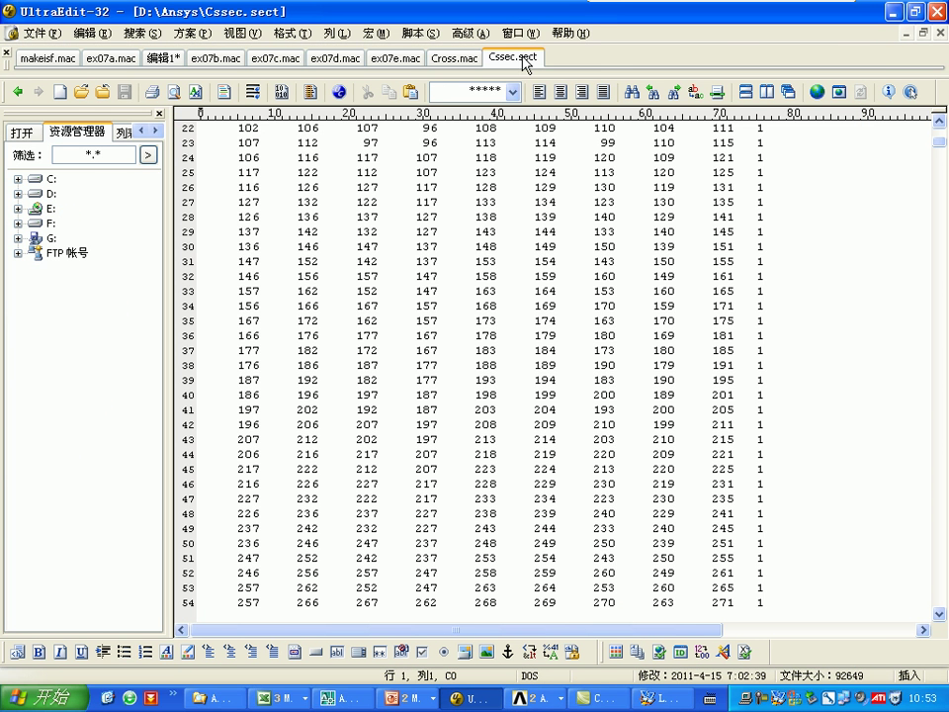
{"action": "scroll", "coordinate": [521, 119], "scroll_direction": "up", "scroll_amount": 7}
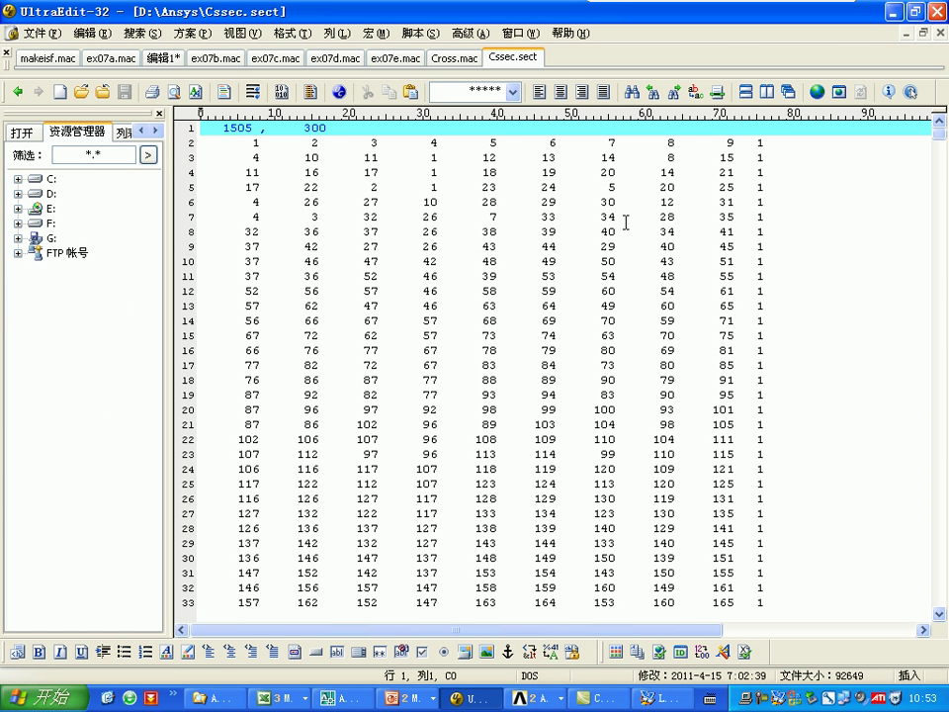
Step: Review the cross-section meshing commands in Cross.mac against the section plot in ANSYS
{"action": "left_click", "coordinate": [453, 60]}
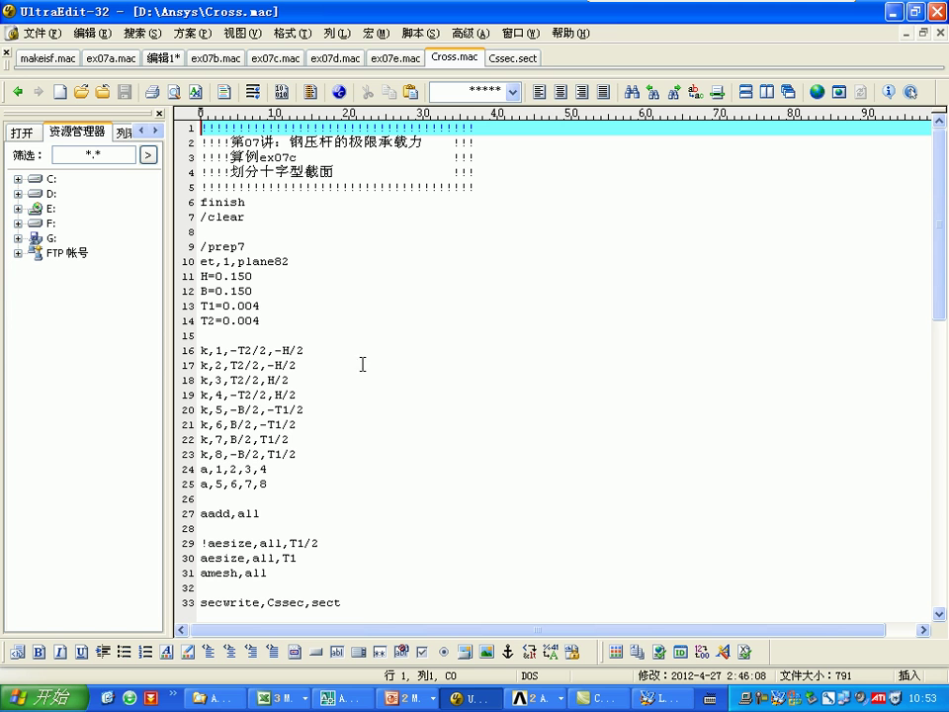
{"action": "left_click", "coordinate": [539, 698]}
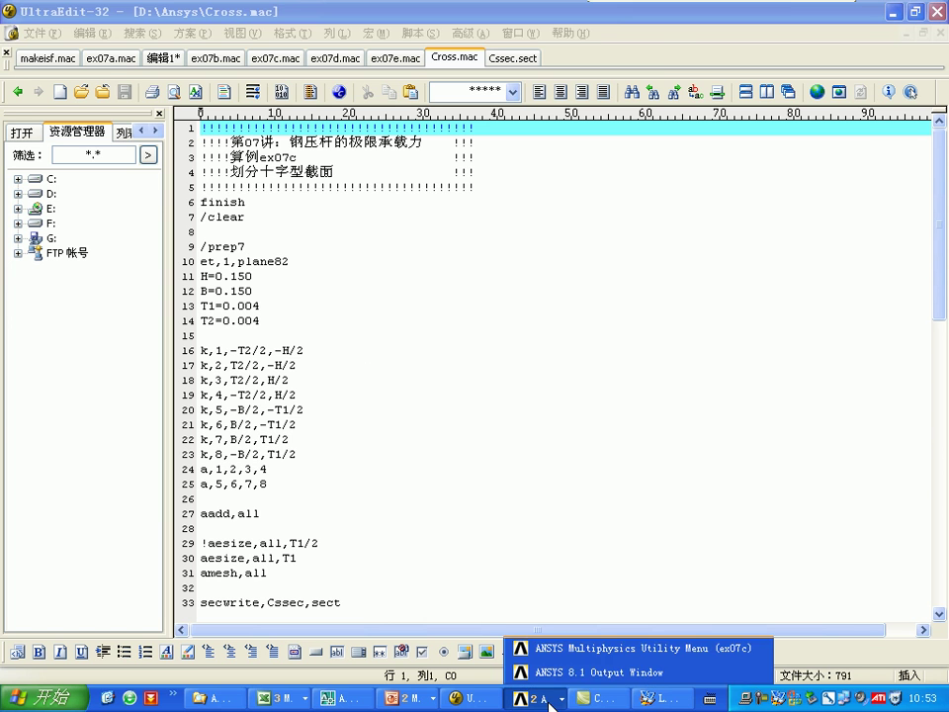
{"action": "left_click", "coordinate": [555, 653]}
{"action": "left_click", "coordinate": [473, 698]}
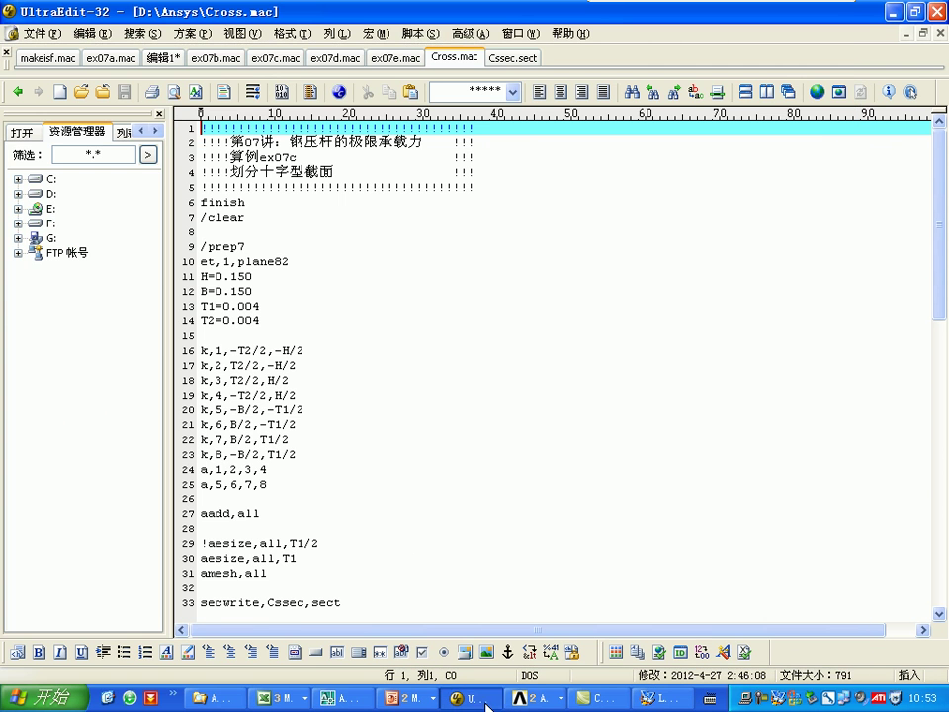
Step: Run the finish and /clear lines of Cross.mac in ANSYS and confirm clearing the database
{"action": "left_click", "coordinate": [200, 201]}
{"action": "left_click_drag", "start_coordinate": [200, 202], "coordinate": [195, 292]}
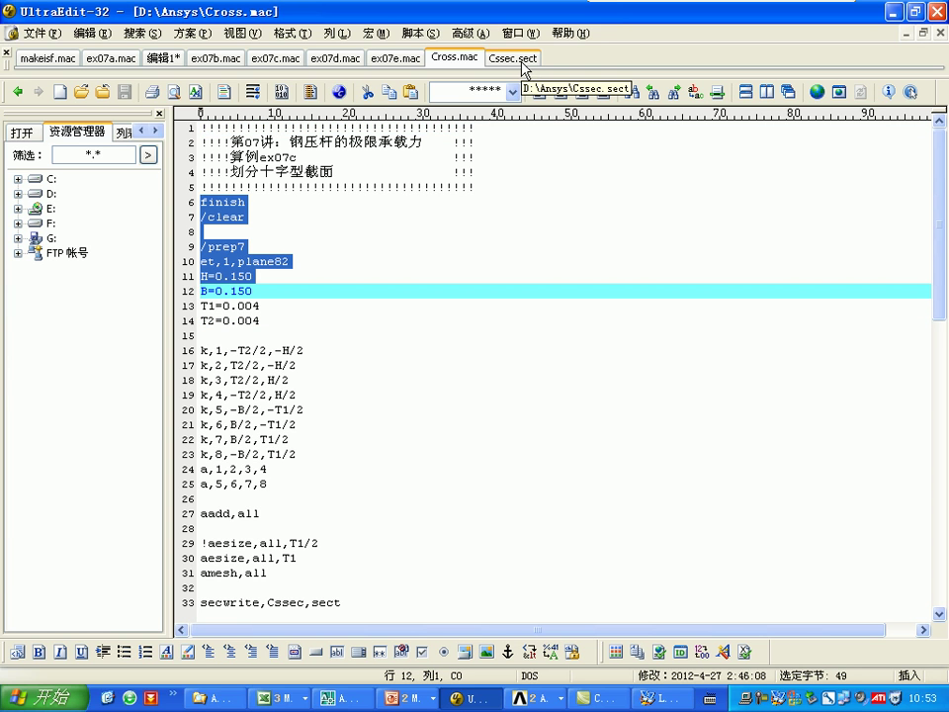
{"action": "left_click", "coordinate": [381, 232]}
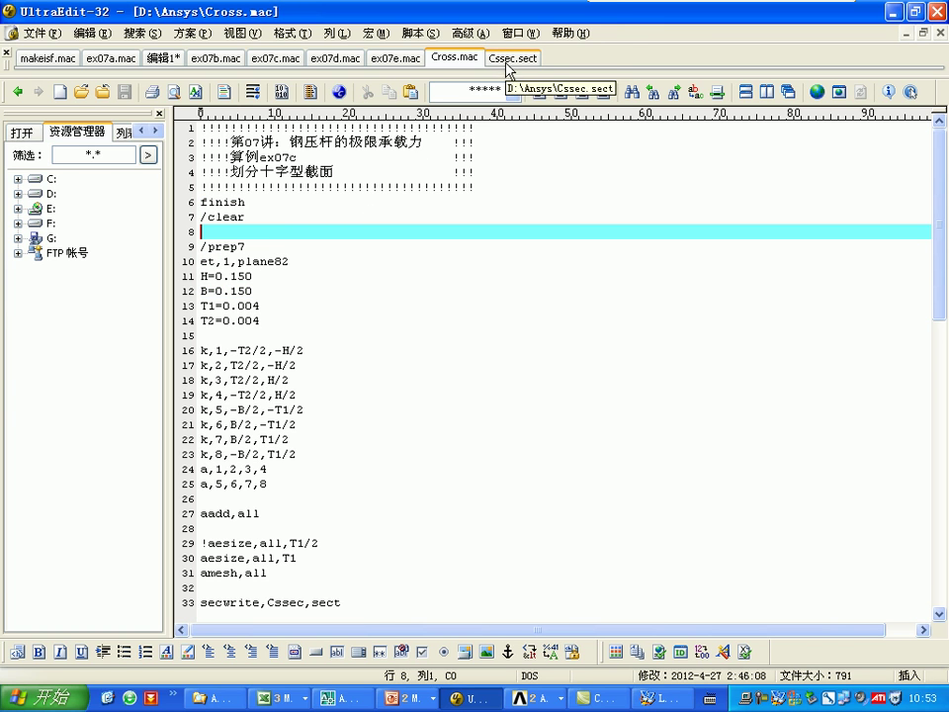
{"action": "left_click_drag", "start_coordinate": [202, 201], "coordinate": [192, 276]}
{"action": "left_click", "coordinate": [251, 215]}
{"action": "left_click_drag", "start_coordinate": [201, 201], "coordinate": [195, 275]}
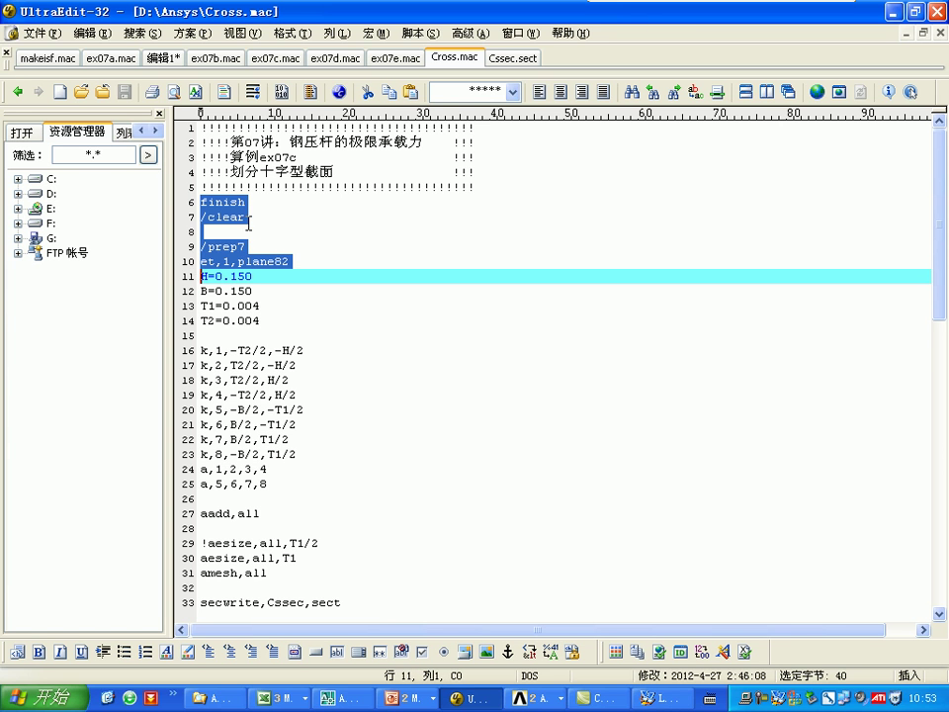
{"action": "left_click", "coordinate": [248, 219], "text": "shift"}
{"action": "left_click", "coordinate": [546, 698]}
{"action": "left_click", "coordinate": [559, 654]}
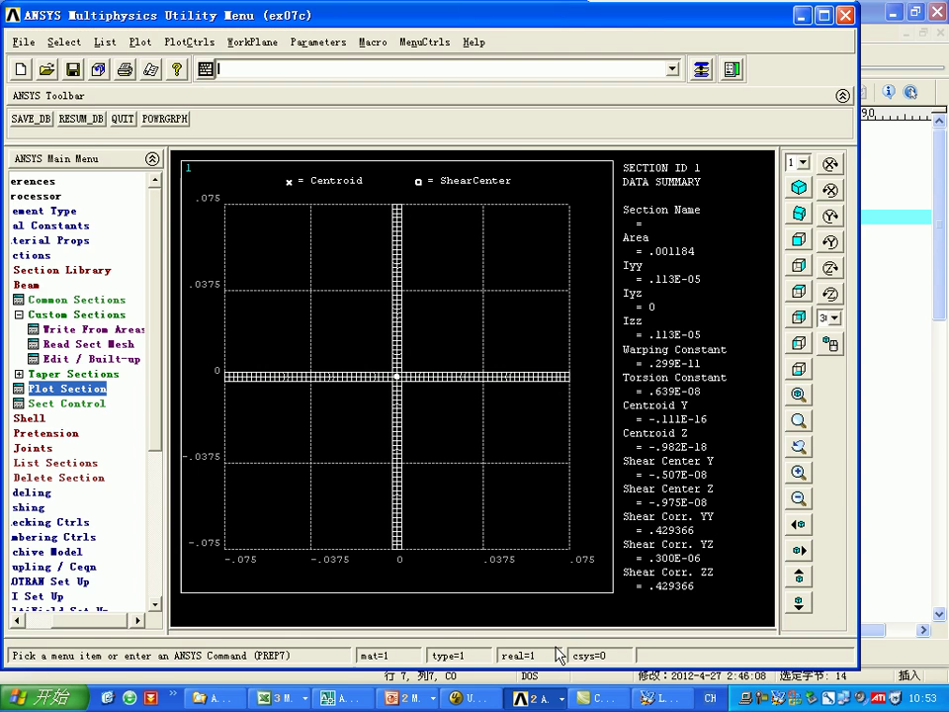
{"action": "key", "text": "ctrl+v"}
{"action": "left_click", "coordinate": [238, 144]}
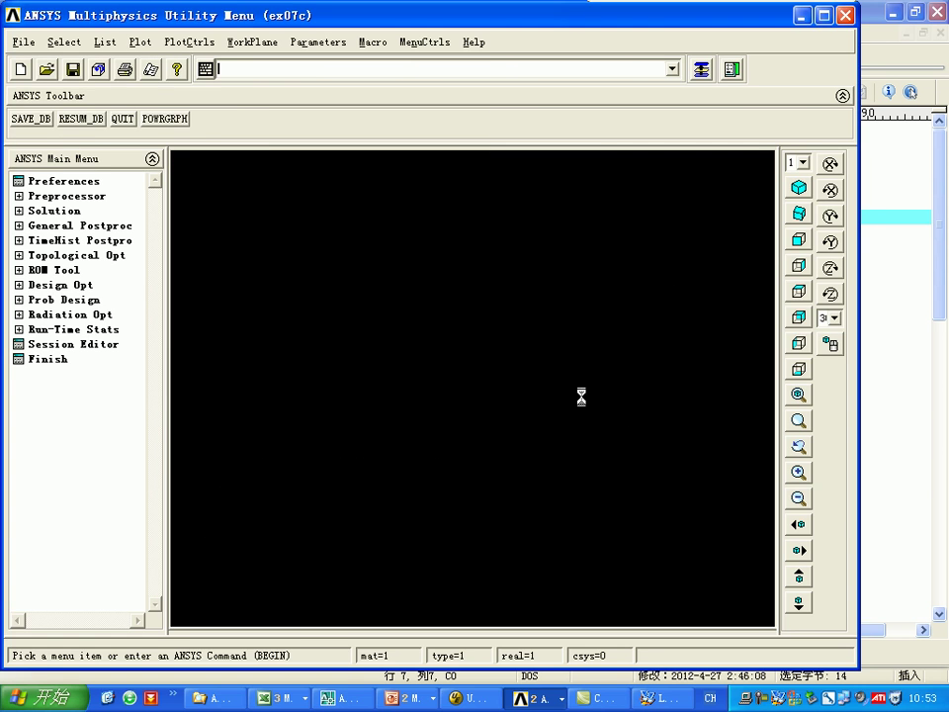
Step: Look up PLANE82, the element type used in Cross.mac, in the ANSYS help index and read its description and geometry figure
{"action": "left_click", "coordinate": [482, 698]}
{"action": "left_click_drag", "start_coordinate": [200, 245], "coordinate": [194, 277]}
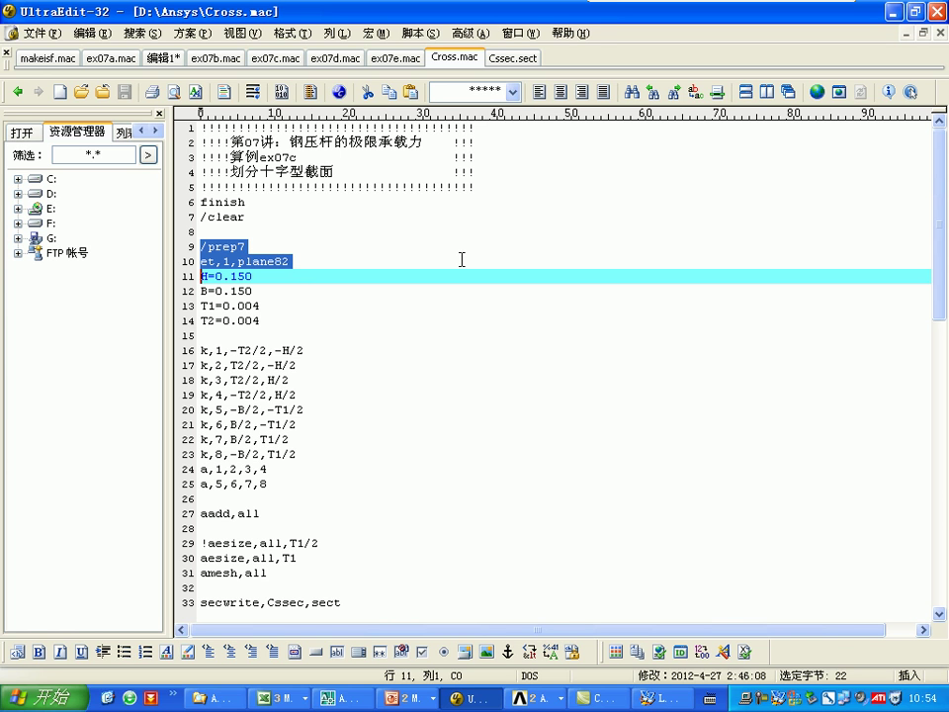
{"action": "left_click", "coordinate": [539, 698]}
{"action": "left_click", "coordinate": [613, 647]}
{"action": "left_click", "coordinate": [474, 42]}
{"action": "left_click", "coordinate": [490, 61]}
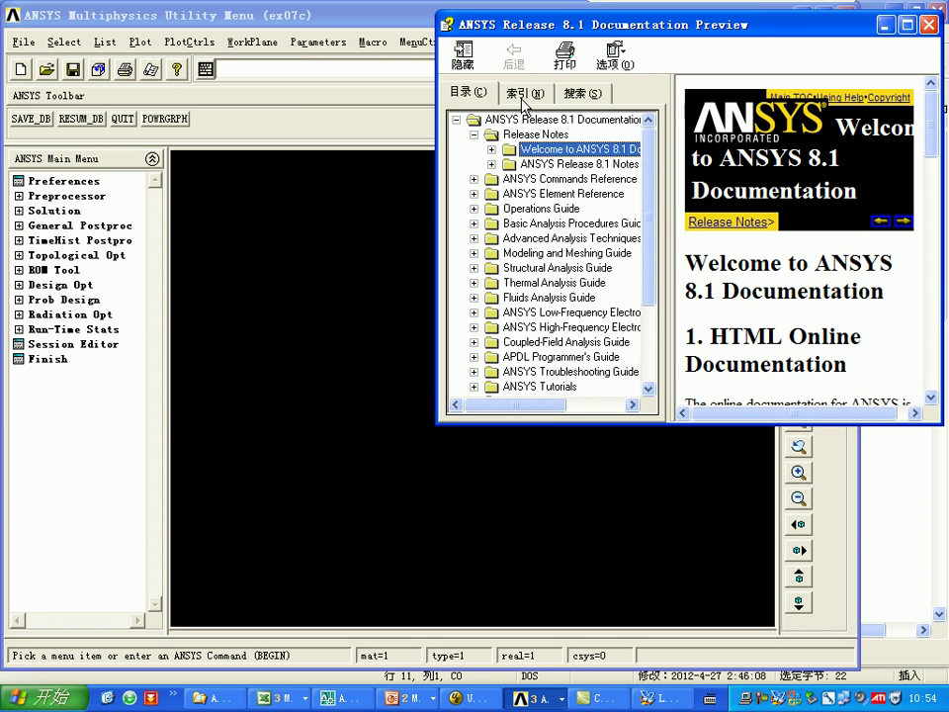
{"action": "left_click", "coordinate": [524, 94]}
{"action": "type", "text": "plane82"}
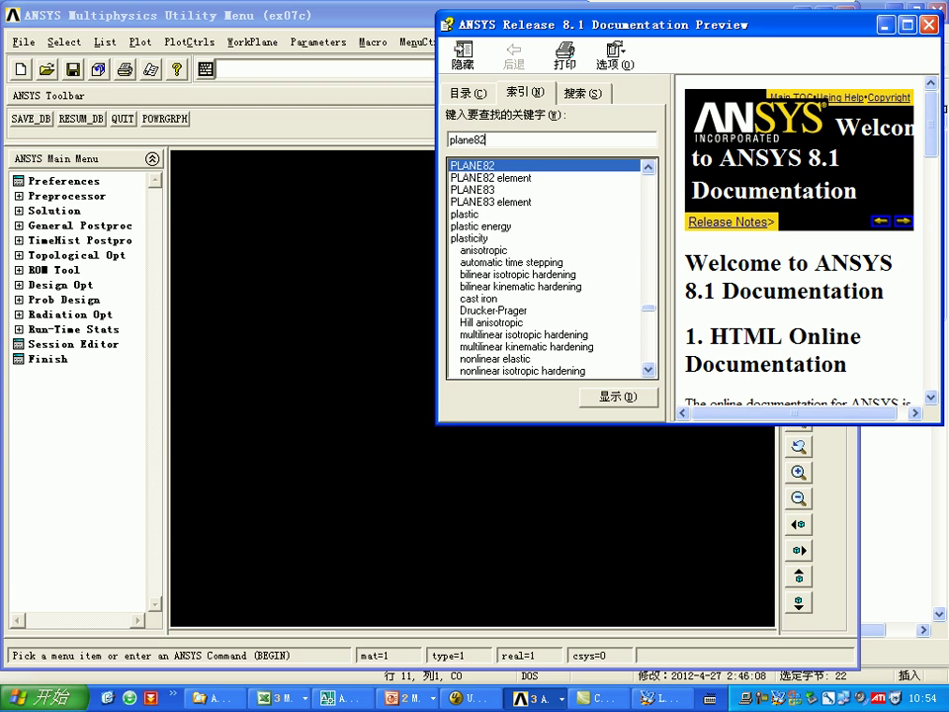
{"action": "double_click", "coordinate": [544, 167]}
{"action": "double_click", "coordinate": [778, 26]}
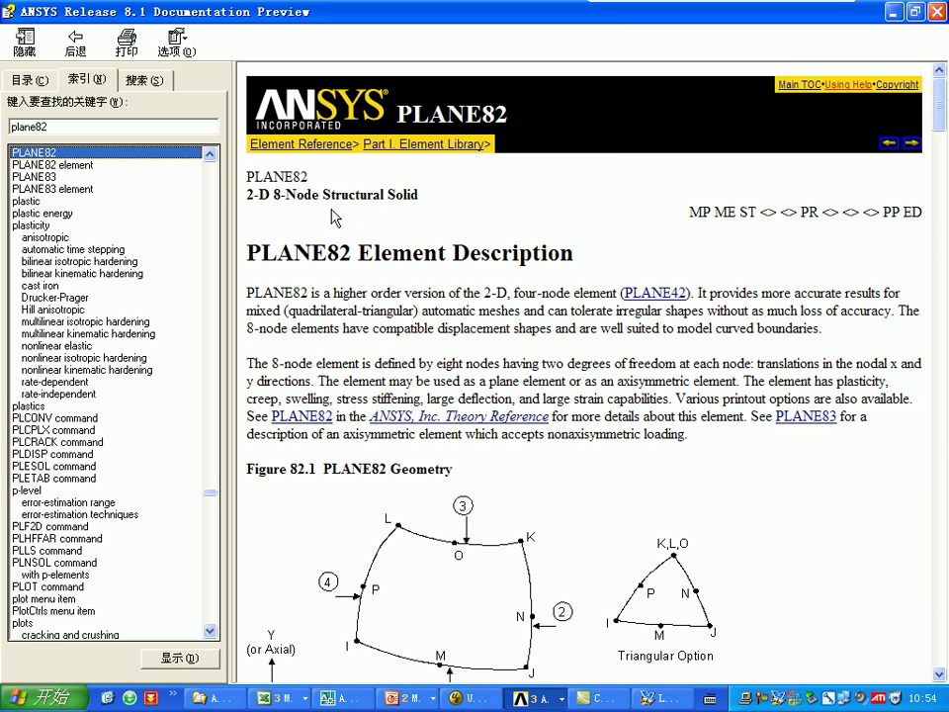
{"action": "scroll", "coordinate": [396, 199], "scroll_direction": "down", "scroll_amount": 2}
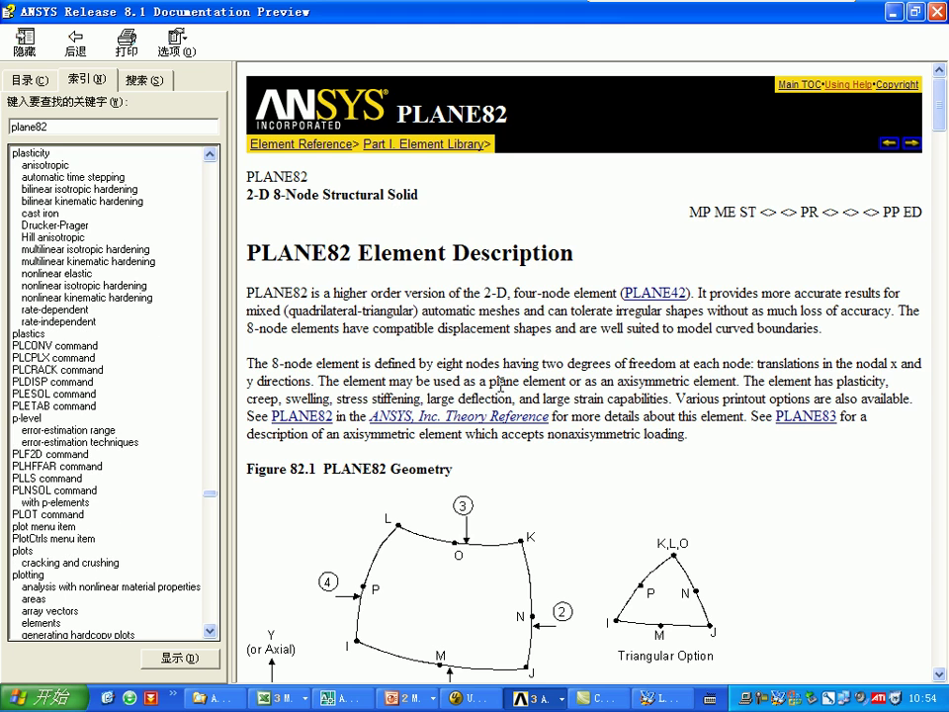
{"action": "scroll", "coordinate": [458, 364], "scroll_direction": "down", "scroll_amount": 2}
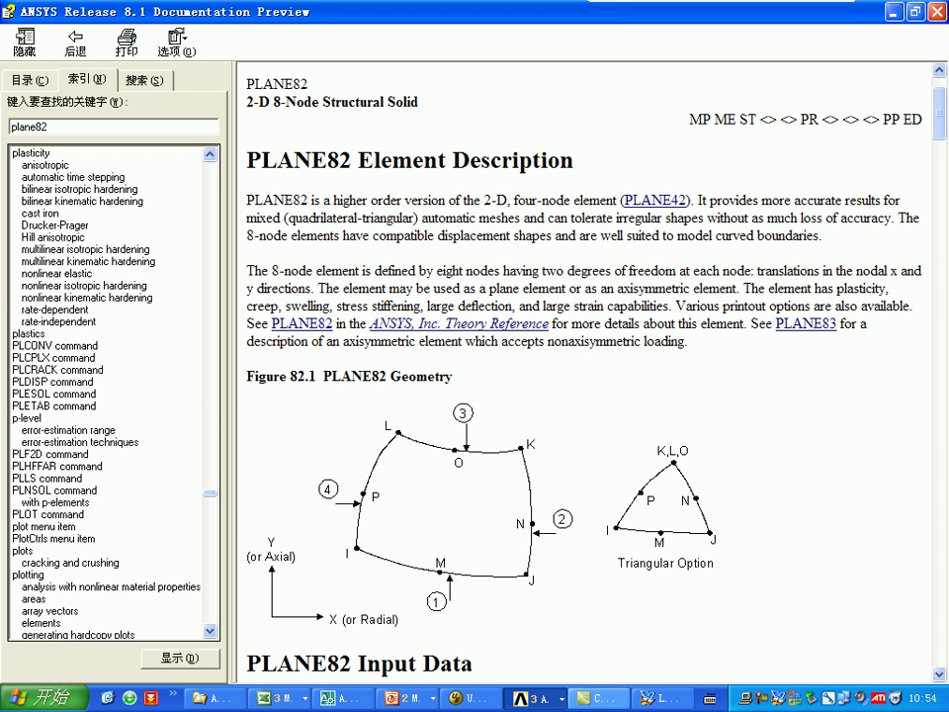
Step: Run Cross.mac's /prep7, et,1,plane82 and parameter lines in ANSYS, setting H and B to 0.150 and T1 and T2 to 0.004
{"action": "left_click", "coordinate": [475, 698]}
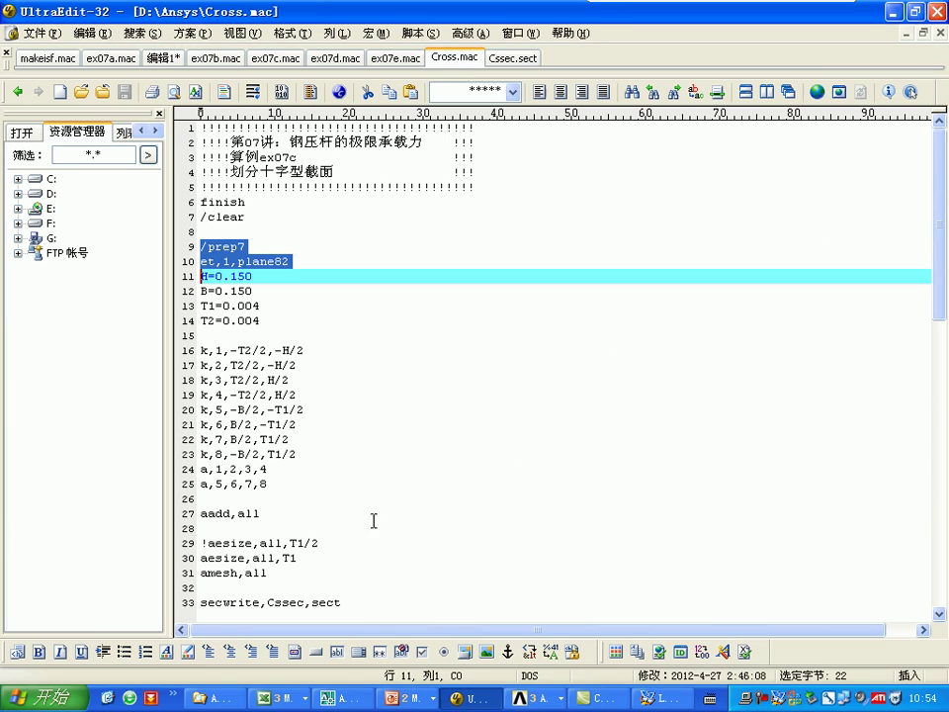
{"action": "left_click", "coordinate": [274, 261]}
{"action": "left_click_drag", "start_coordinate": [197, 261], "coordinate": [200, 276]}
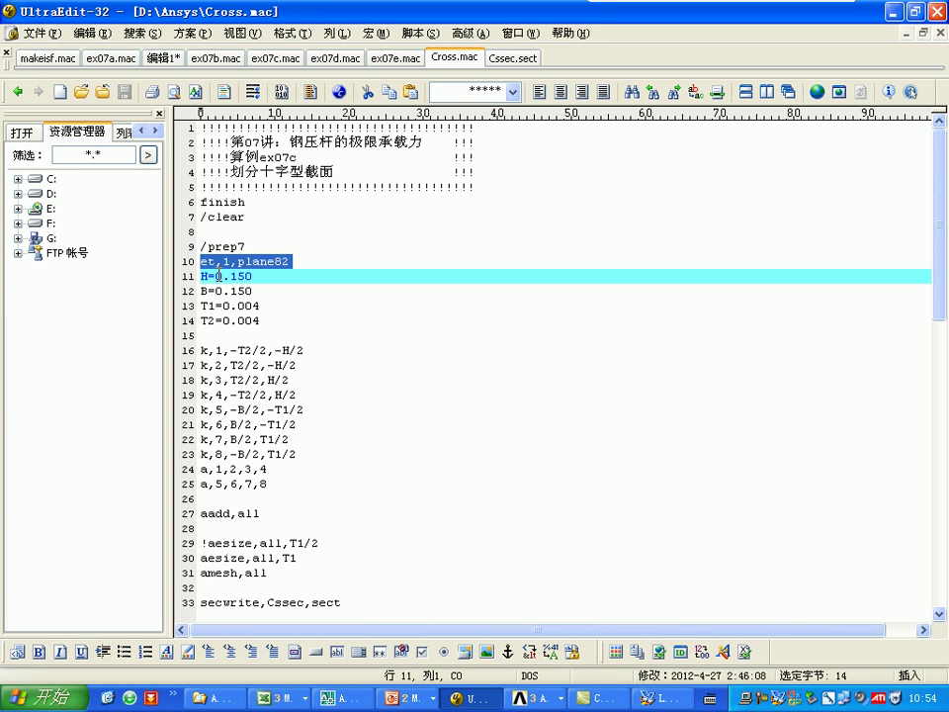
{"action": "left_click_drag", "start_coordinate": [296, 326], "coordinate": [194, 280]}
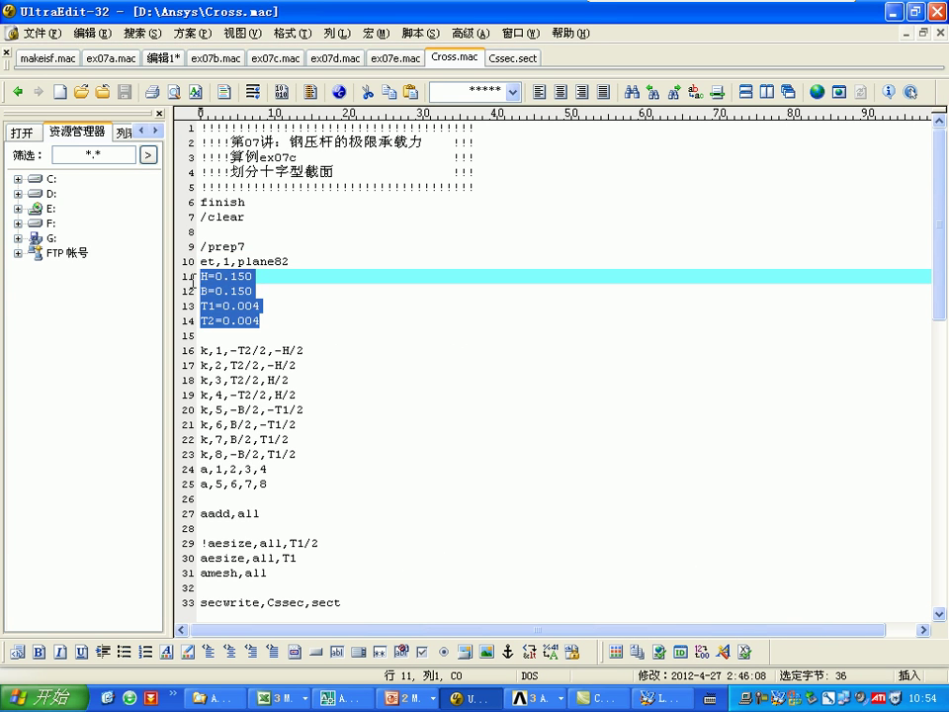
{"action": "left_click", "coordinate": [219, 277]}
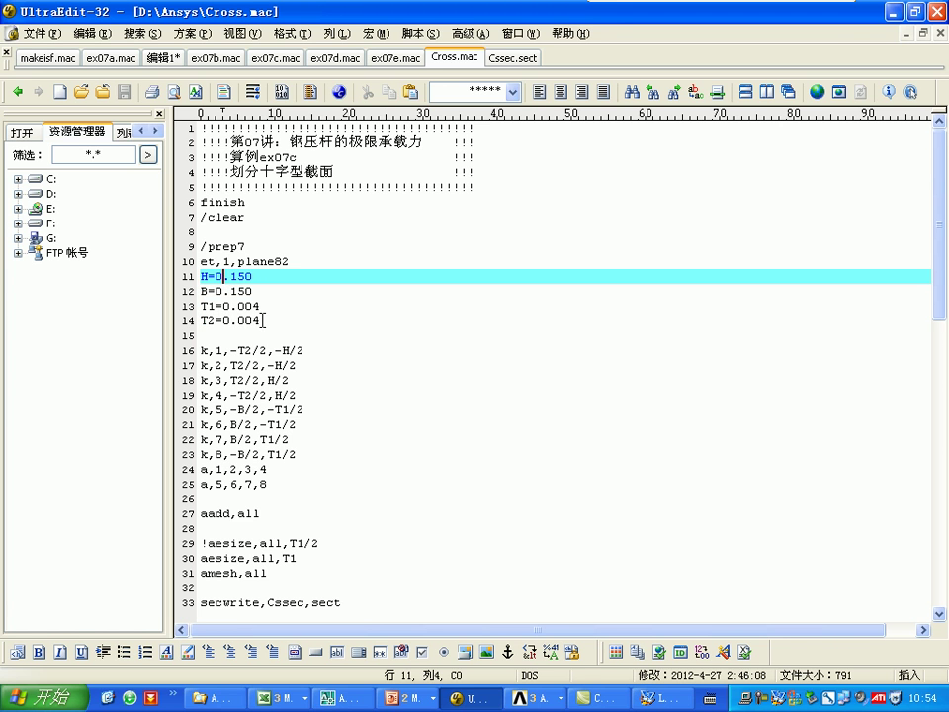
{"action": "scroll", "coordinate": [280, 301], "scroll_direction": "down", "scroll_amount": 1}
{"action": "left_click", "coordinate": [201, 203]}
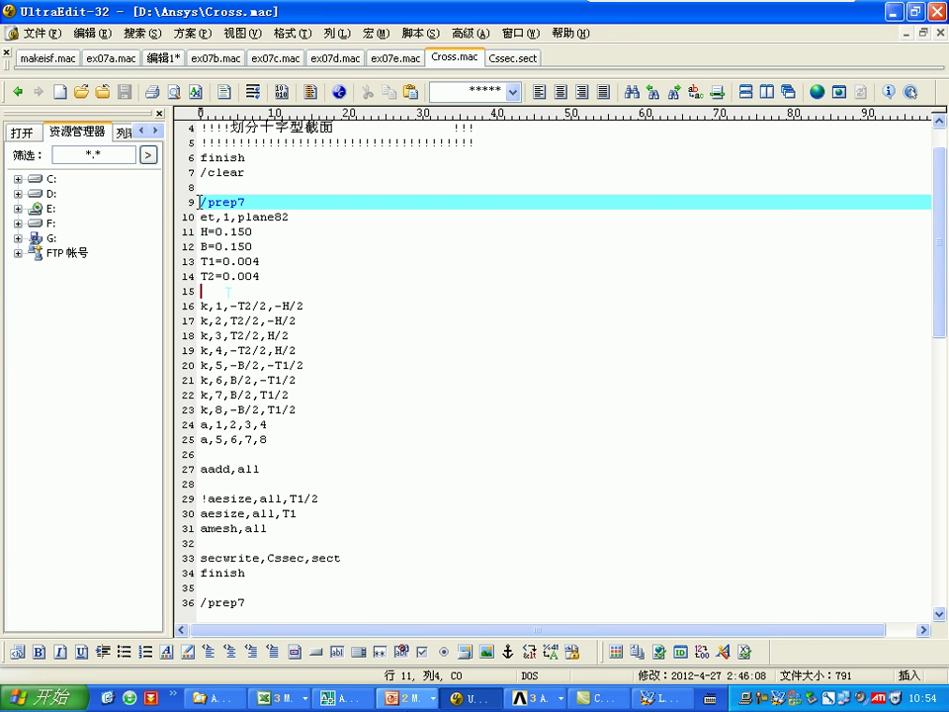
{"action": "left_click", "coordinate": [534, 697]}
{"action": "left_click", "coordinate": [559, 645]}
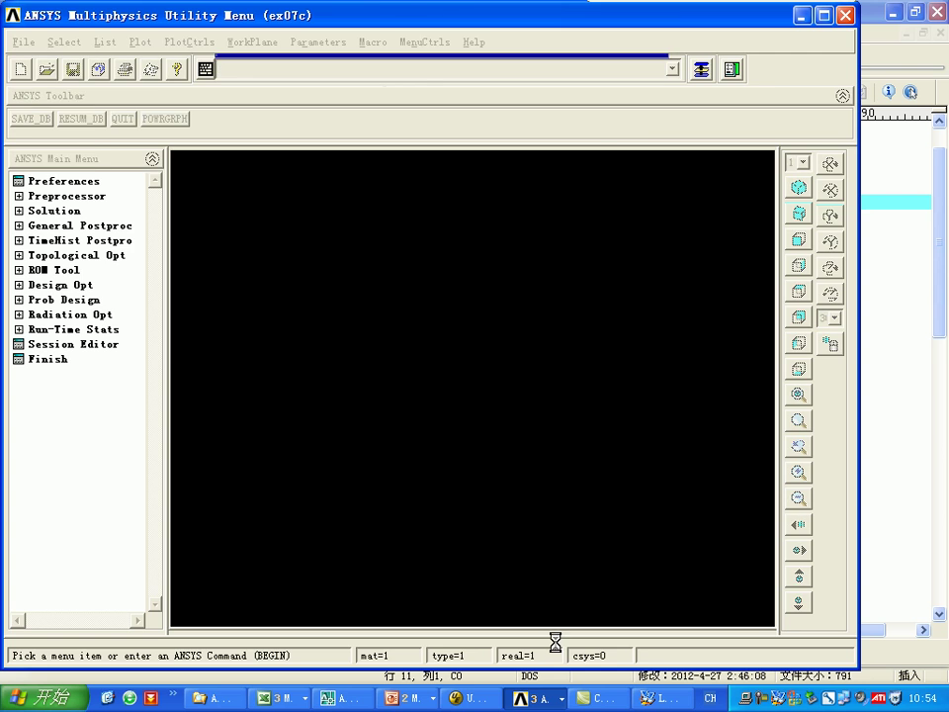
Step: Run the k,1 to k,8 lines of Cross.mac in ANSYS to create the eight section keypoints, and plot the keypoints
{"action": "left_click", "coordinate": [476, 697]}
{"action": "scroll", "coordinate": [202, 238], "scroll_direction": "down", "scroll_amount": 2}
{"action": "left_click_drag", "start_coordinate": [203, 217], "coordinate": [200, 324]}
{"action": "key", "text": "shift+Down"}
{"action": "key", "text": "ctrl+c"}
{"action": "left_click", "coordinate": [534, 697]}
{"action": "left_click", "coordinate": [549, 646]}
{"action": "key", "text": "ctrl+v"}
{"action": "key", "text": "Return"}
{"action": "left_click", "coordinate": [139, 42]}
{"action": "mouse_move", "coordinate": [178, 86]}
{"action": "left_click", "coordinate": [316, 87]}
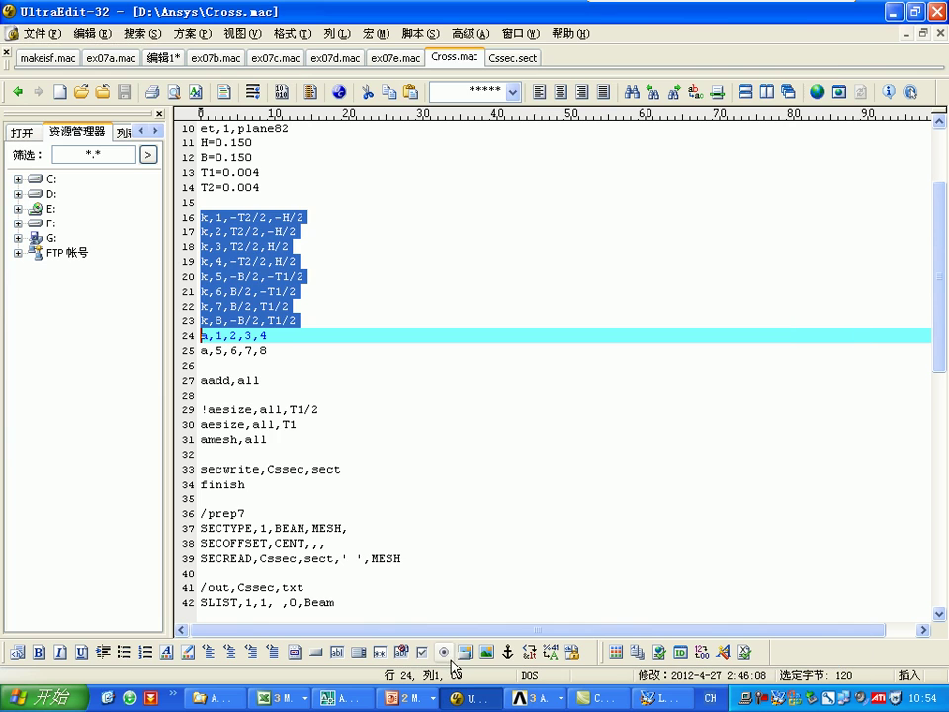
Step: Run a,1,2,3,4 from Cross.mac in ANSYS to create the vertical strip, and plot the areas together with lines and keypoints
{"action": "left_click", "coordinate": [464, 697]}
{"action": "left_click_drag", "start_coordinate": [198, 336], "coordinate": [198, 351]}
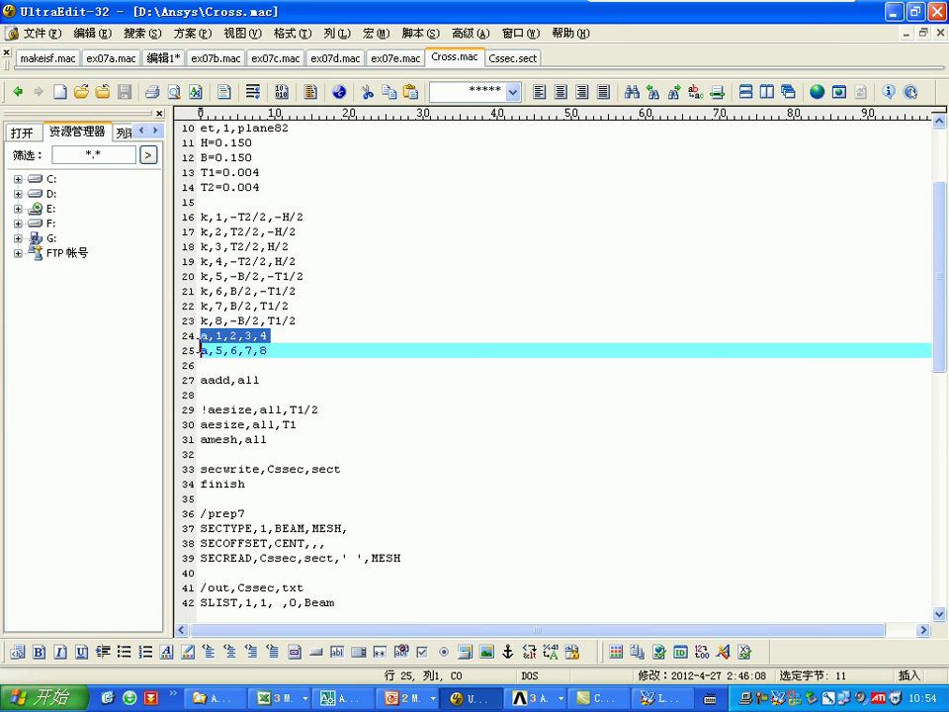
{"action": "left_click", "coordinate": [271, 351], "text": "shift"}
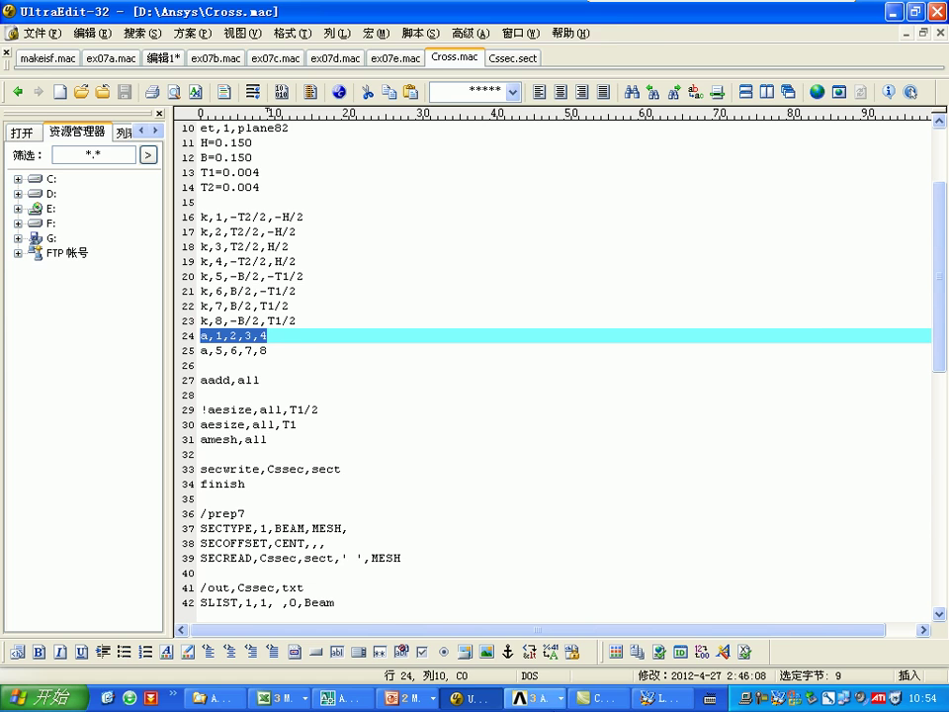
{"action": "left_click", "coordinate": [539, 698]}
{"action": "left_click", "coordinate": [541, 650]}
{"action": "key", "text": "ctrl+v"}
{"action": "key", "text": "Return"}
{"action": "left_click", "coordinate": [140, 41]}
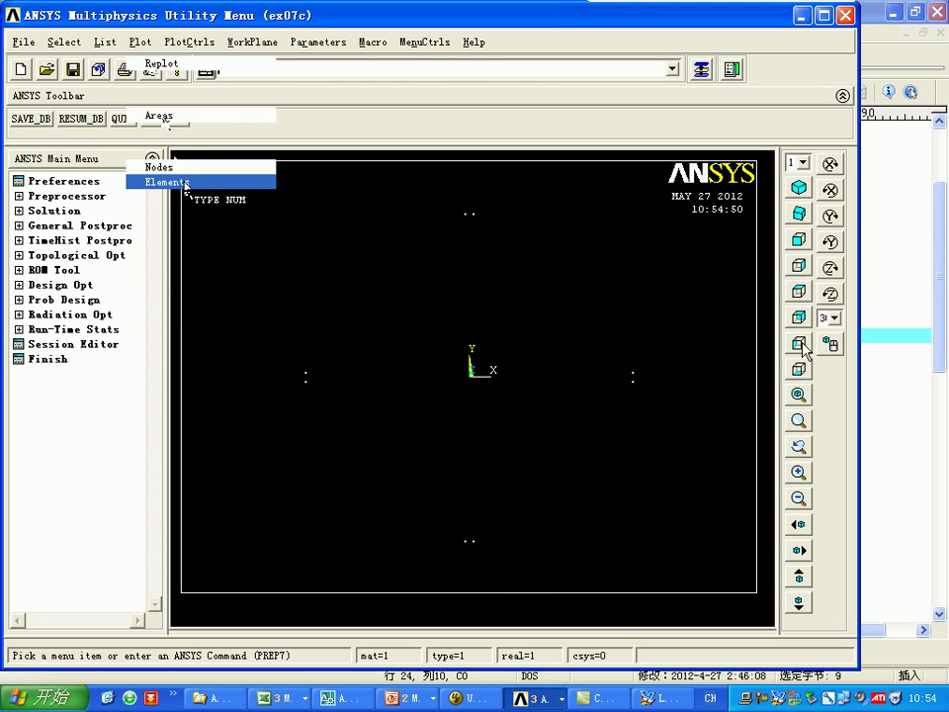
{"action": "left_click", "coordinate": [191, 281]}
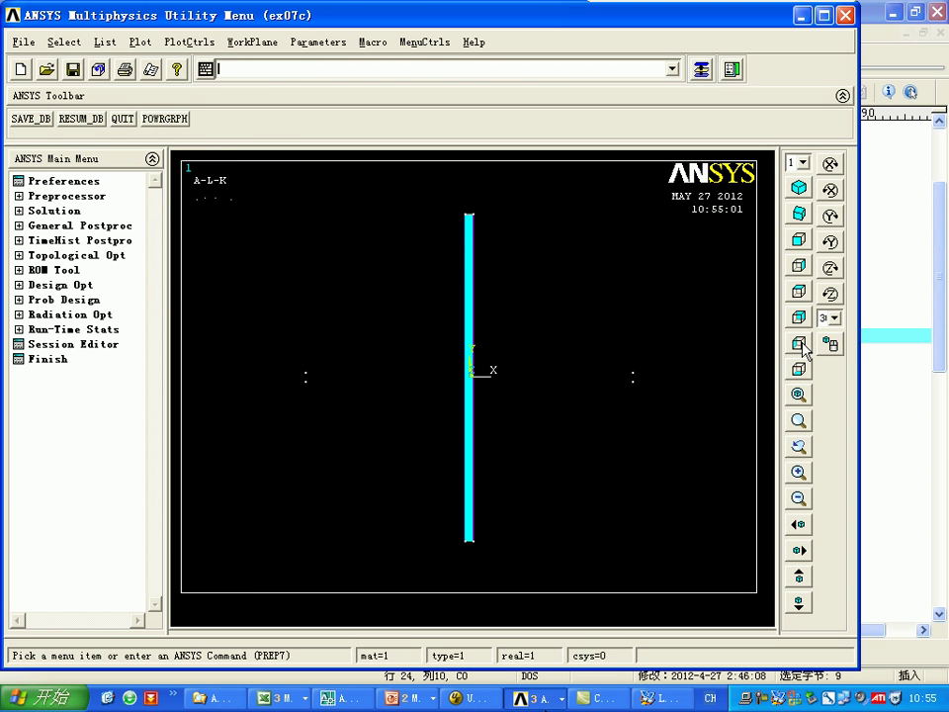
Step: Run a,5,6,7,8 from Cross.mac in ANSYS to create the horizontal strip of the cross
{"action": "left_click", "coordinate": [425, 698]}
{"action": "left_click", "coordinate": [475, 697]}
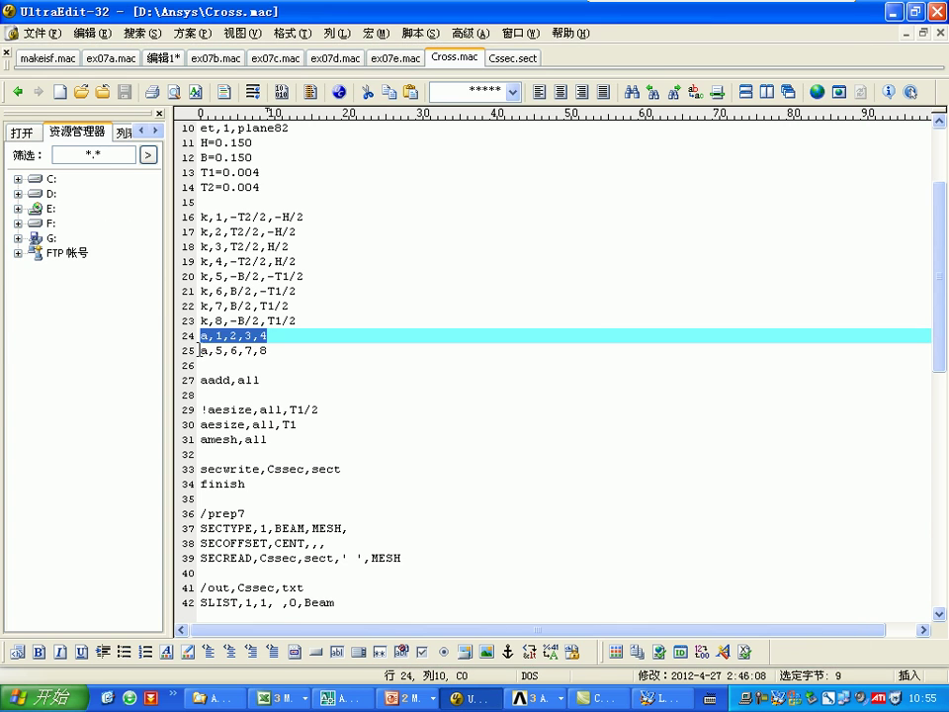
{"action": "left_click_drag", "start_coordinate": [200, 350], "coordinate": [201, 365]}
{"action": "left_click", "coordinate": [538, 698]}
{"action": "left_click", "coordinate": [541, 650]}
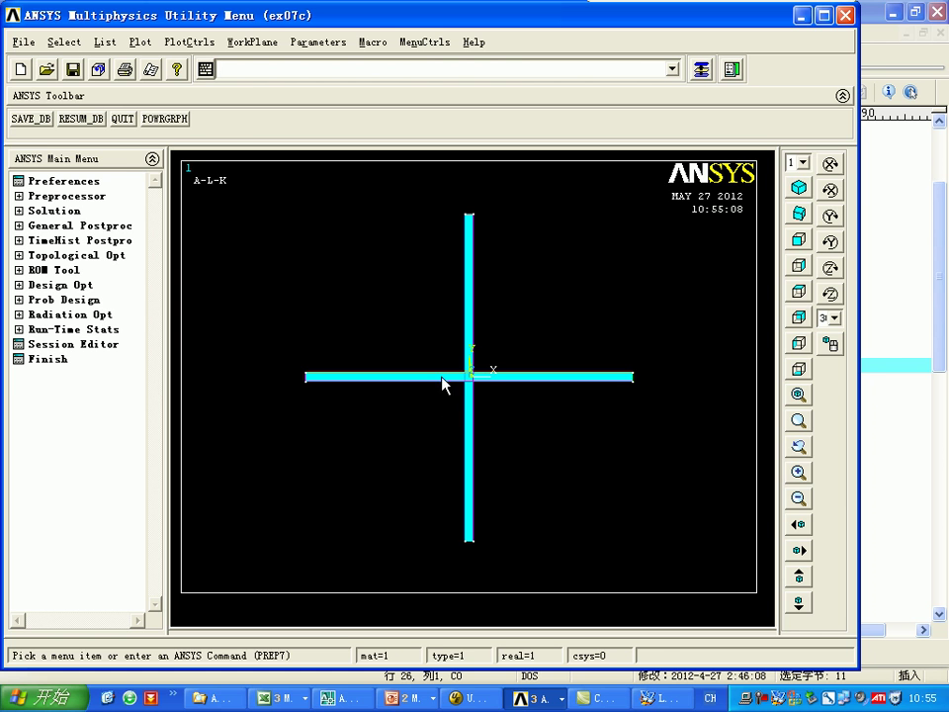
Step: Run aadd,all from Cross.mac in ANSYS to merge the two strips into one area, and refresh the plot
{"action": "left_click", "coordinate": [474, 698]}
{"action": "scroll", "coordinate": [238, 321], "scroll_direction": "down", "scroll_amount": 1}
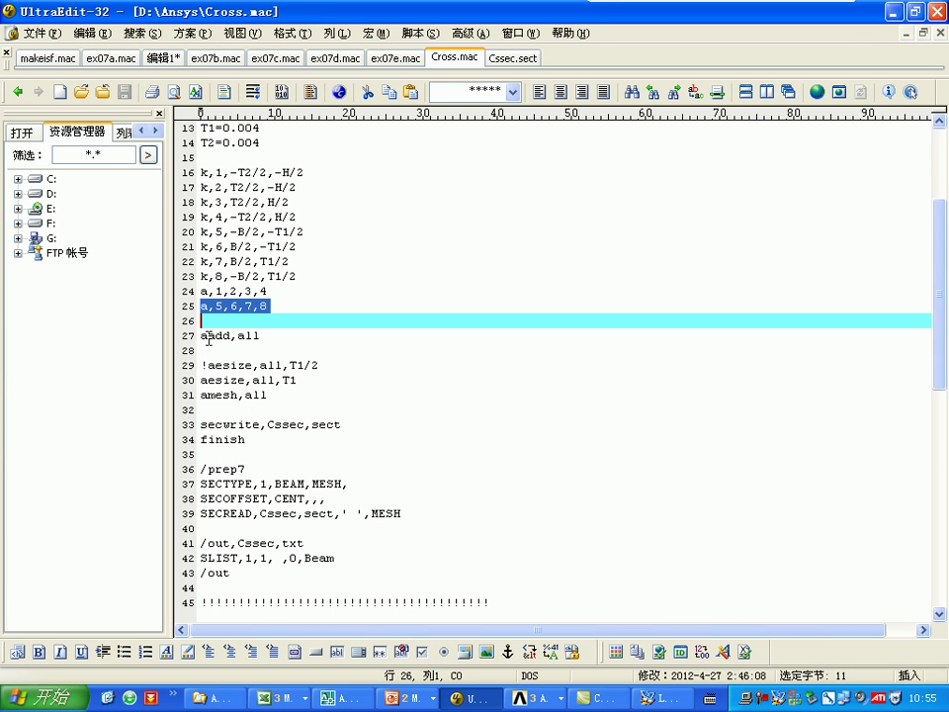
{"action": "left_click_drag", "start_coordinate": [203, 335], "coordinate": [237, 351]}
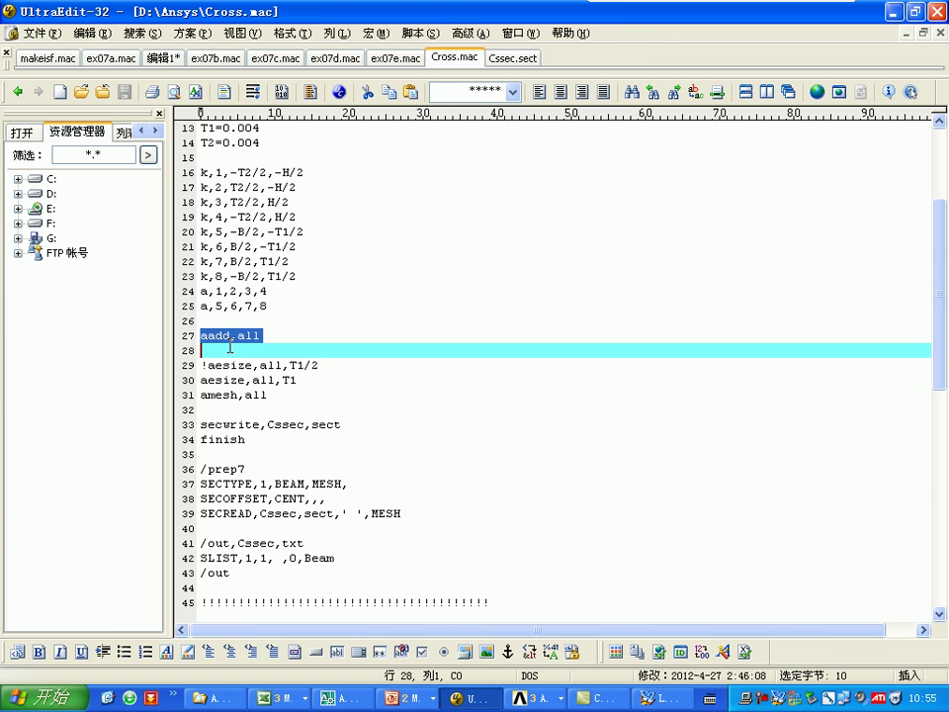
{"action": "left_click", "coordinate": [534, 698]}
{"action": "left_click", "coordinate": [564, 648]}
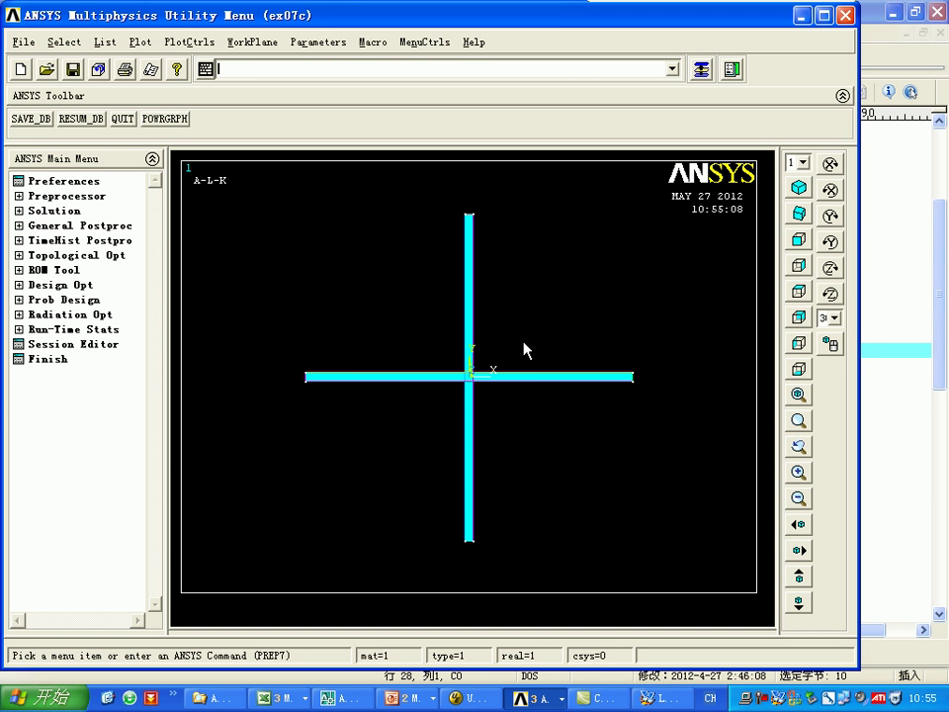
{"action": "key", "text": "ctrl+v"}
{"action": "key", "text": "Return"}
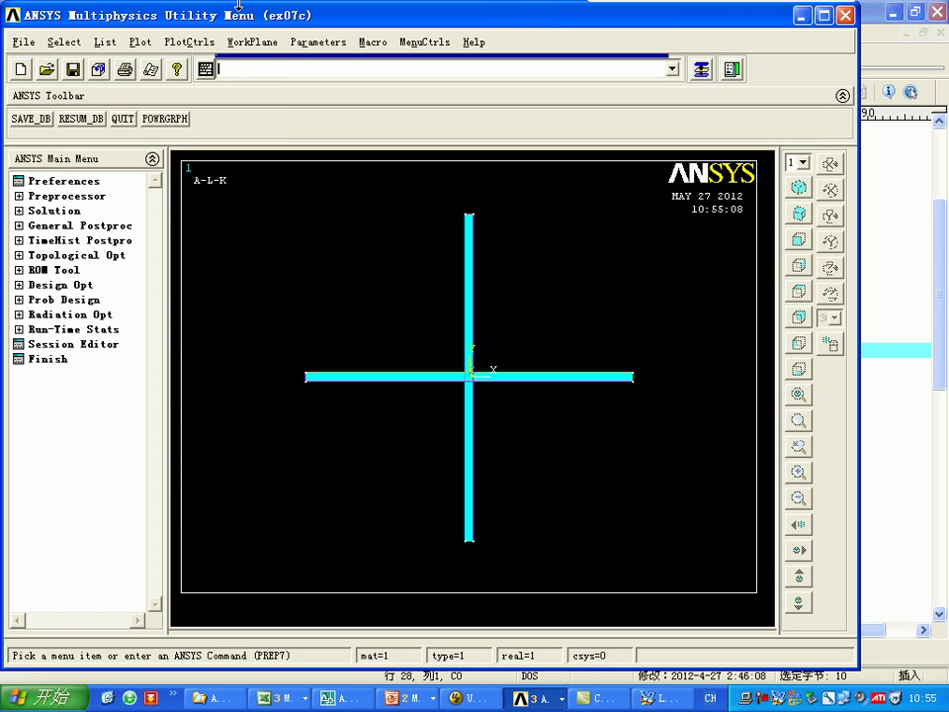
{"action": "left_click", "coordinate": [148, 51]}
{"action": "left_click", "coordinate": [203, 98]}
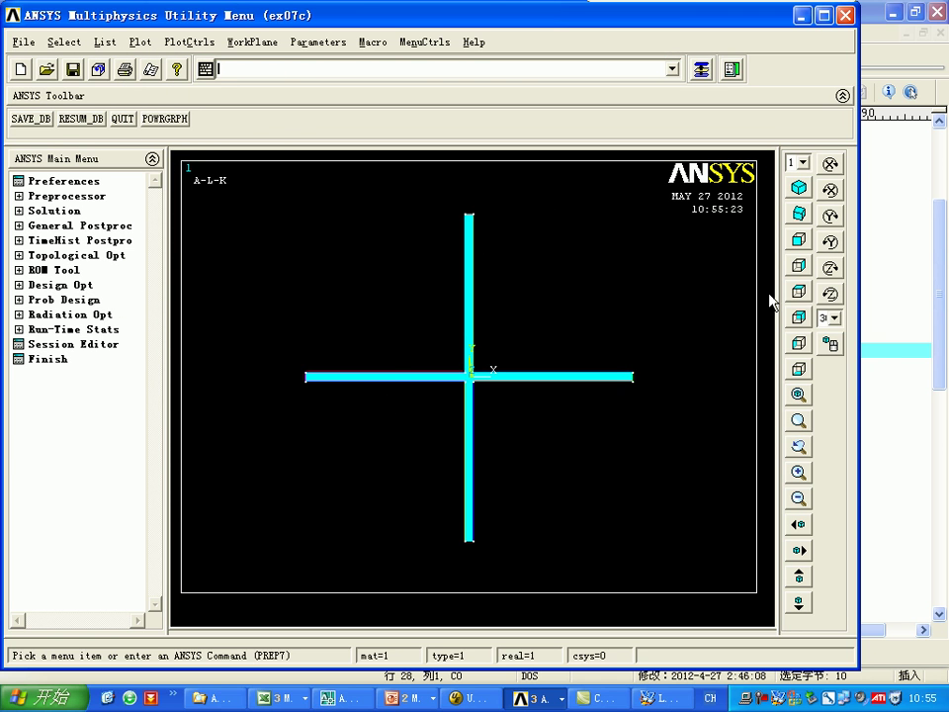
Step: Run aesize,all,T1 and amesh,all from Cross.mac in ANSYS to mesh the cross-shaped area, and plot the elements
{"action": "left_click", "coordinate": [471, 698]}
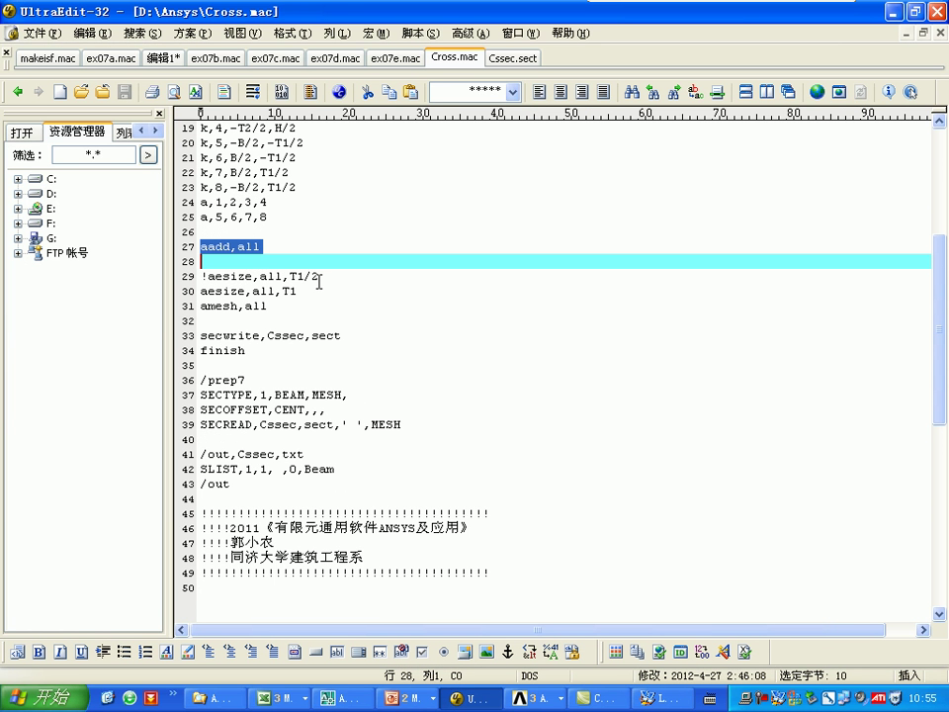
{"action": "left_click_drag", "start_coordinate": [200, 291], "coordinate": [201, 306]}
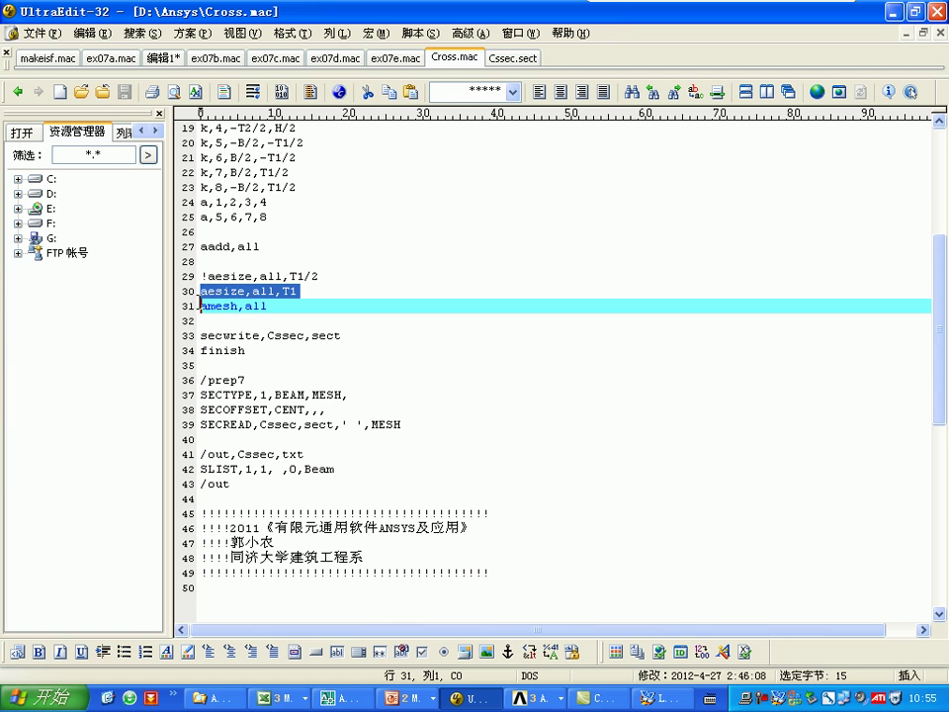
{"action": "left_click", "coordinate": [298, 291]}
{"action": "left_click_drag", "start_coordinate": [201, 291], "coordinate": [201, 318]}
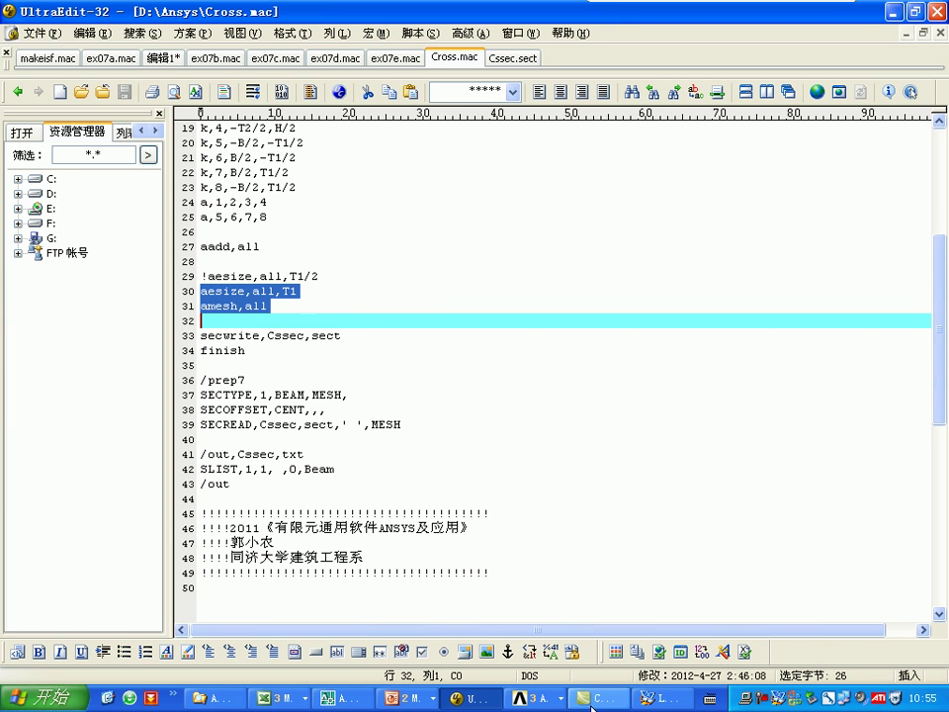
{"action": "left_click", "coordinate": [534, 698]}
{"action": "left_click", "coordinate": [636, 654]}
{"action": "key", "text": "ctrl+v"}
{"action": "key", "text": "Return"}
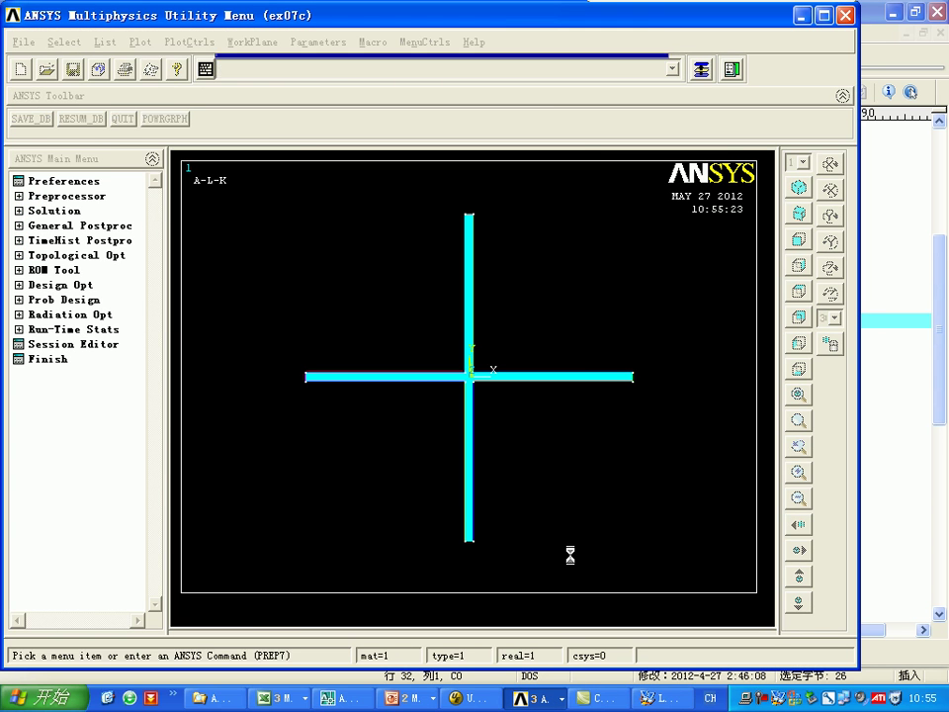
{"action": "left_click", "coordinate": [140, 41]}
{"action": "left_click", "coordinate": [206, 182]}
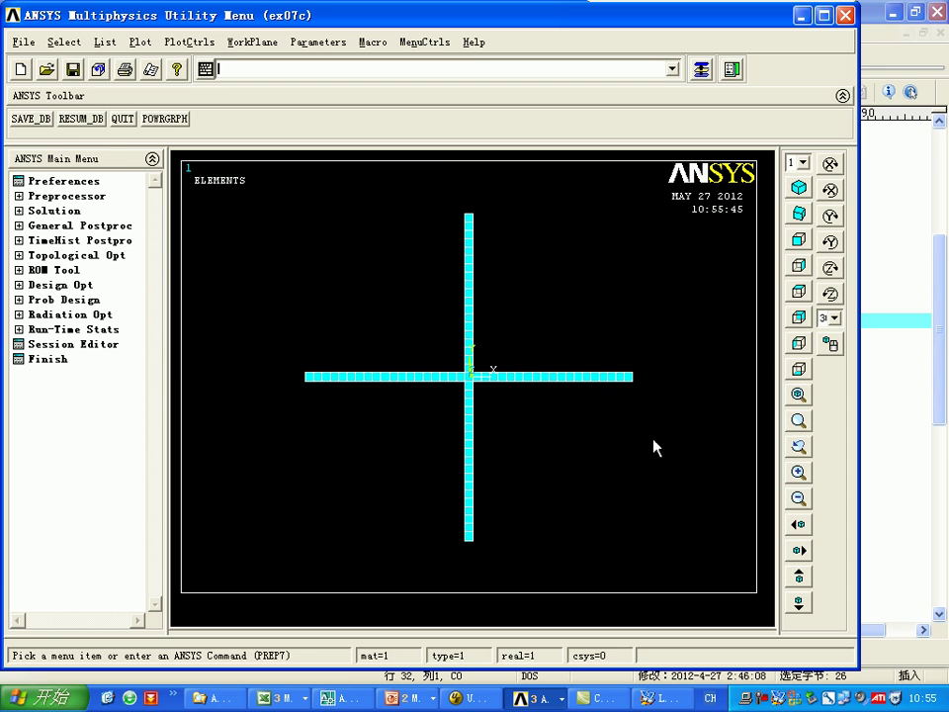
Step: Run secwrite,Cssec,sect and finish from Cross.mac in ANSYS to write the meshed section to Cssec.sect
{"action": "left_click", "coordinate": [472, 697]}
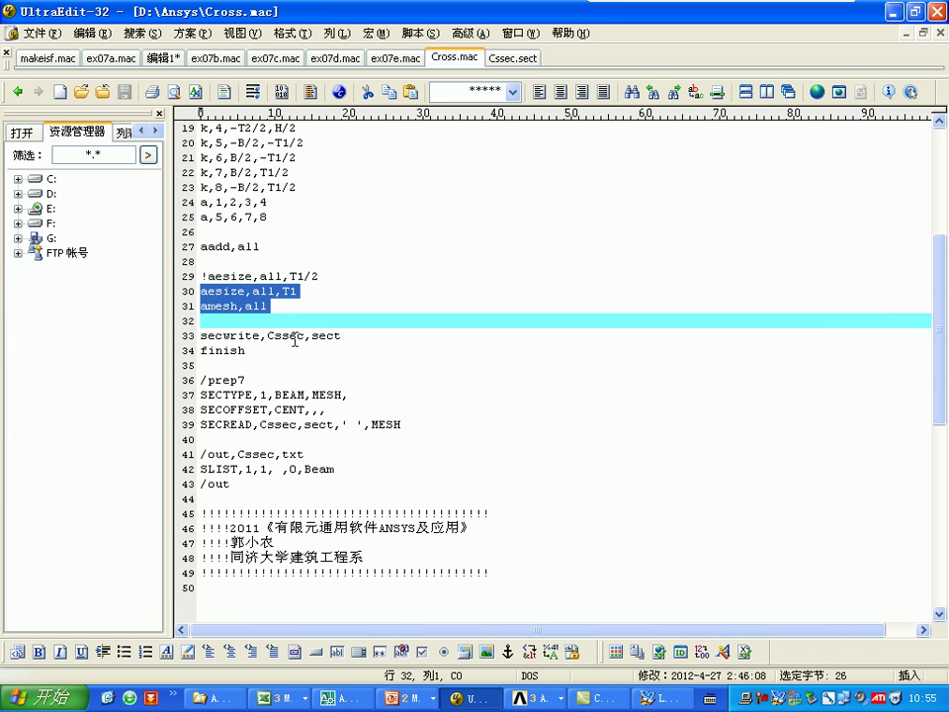
{"action": "scroll", "coordinate": [307, 324], "scroll_direction": "down", "scroll_amount": 1}
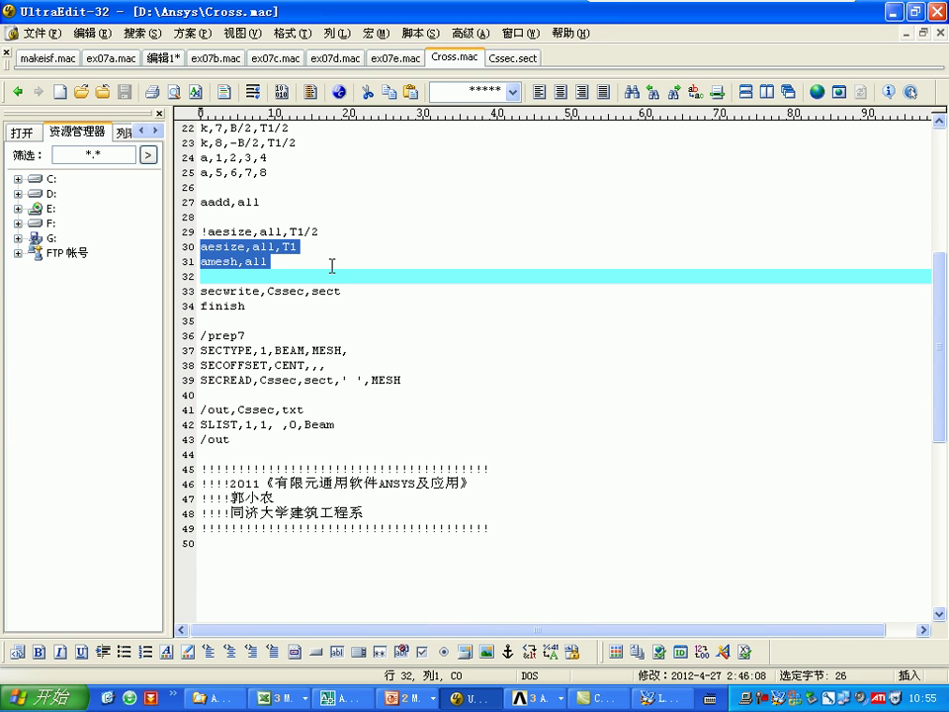
{"action": "double_click", "coordinate": [231, 292]}
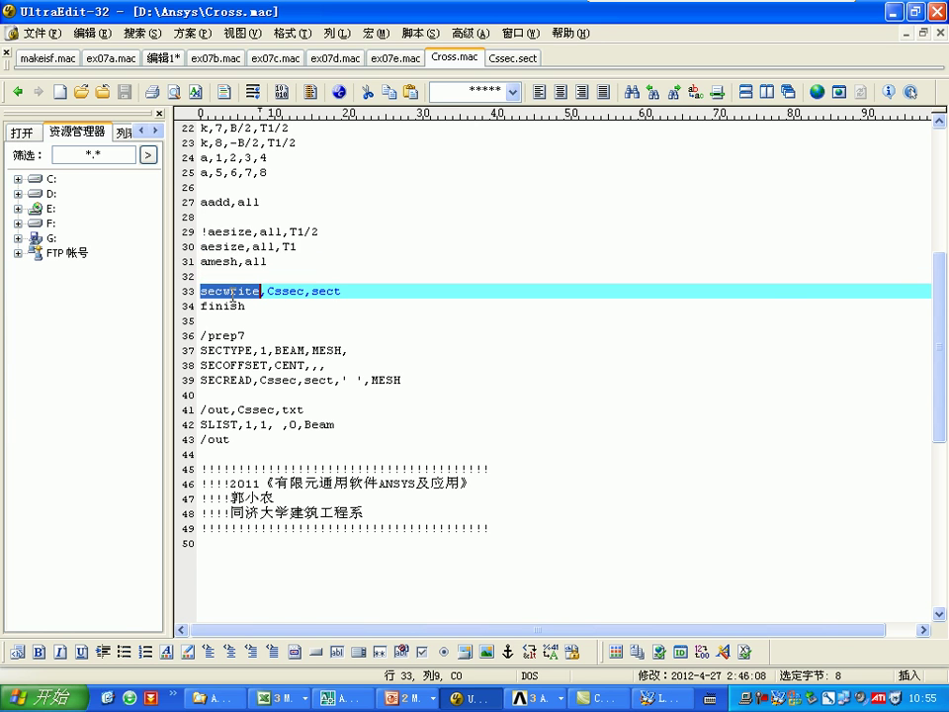
{"action": "double_click", "coordinate": [289, 292]}
{"action": "double_click", "coordinate": [330, 291]}
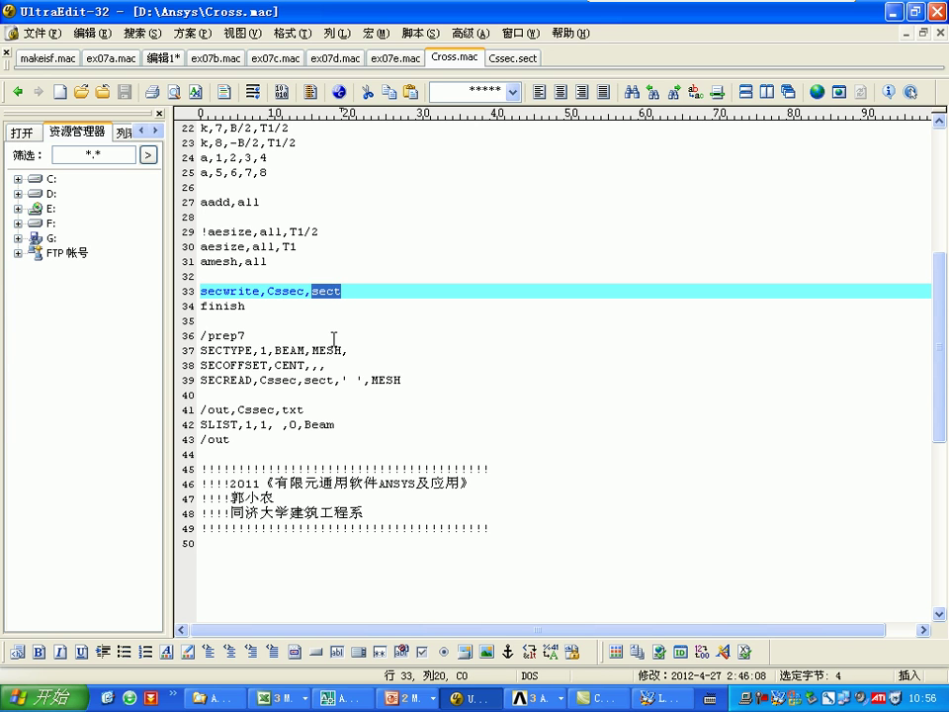
{"action": "left_click_drag", "start_coordinate": [343, 292], "coordinate": [199, 321]}
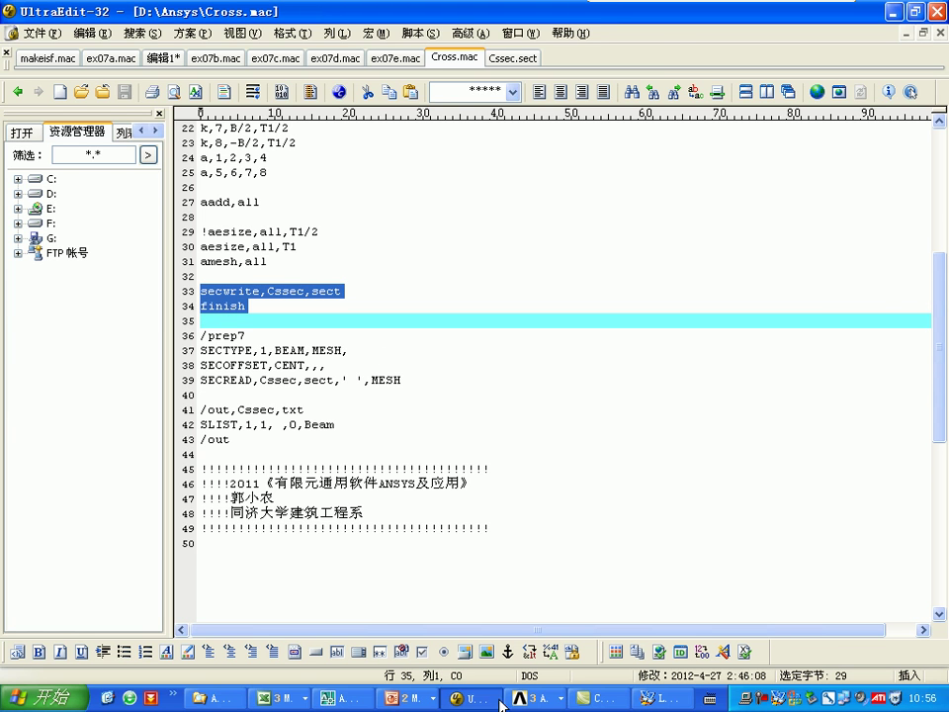
{"action": "left_click", "coordinate": [534, 697]}
{"action": "left_click", "coordinate": [593, 642]}
{"action": "type", "text": "secwrite,Cssec,sectfinish"}
{"action": "key", "text": "Return"}
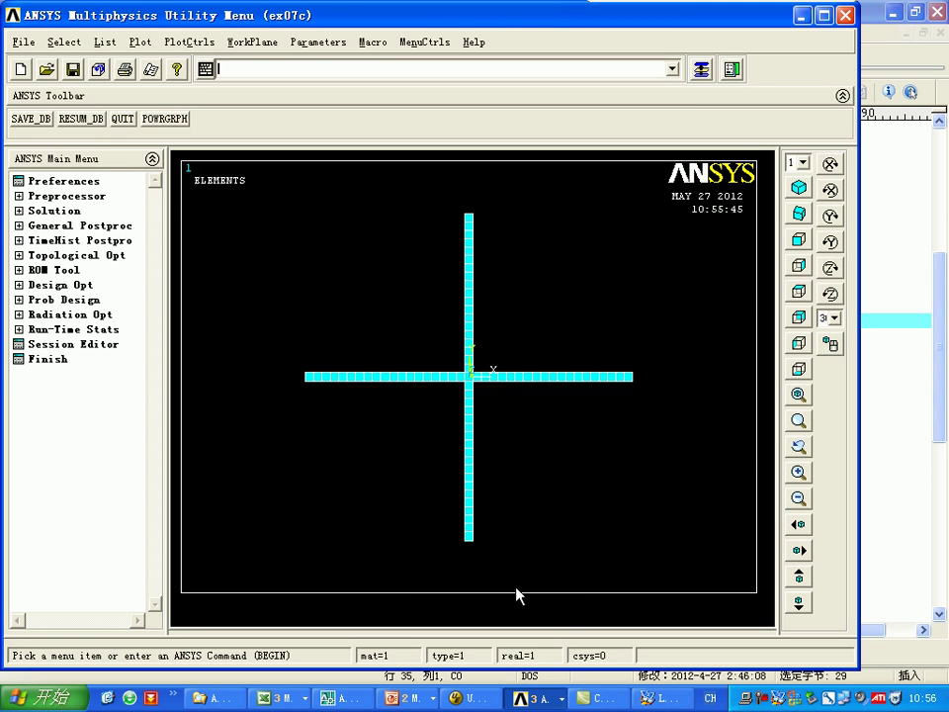
Step: Switch to UltraEdit, reload the changed Cssec.sect, and examine its header values and the start and end of its data
{"action": "left_click", "coordinate": [489, 675]}
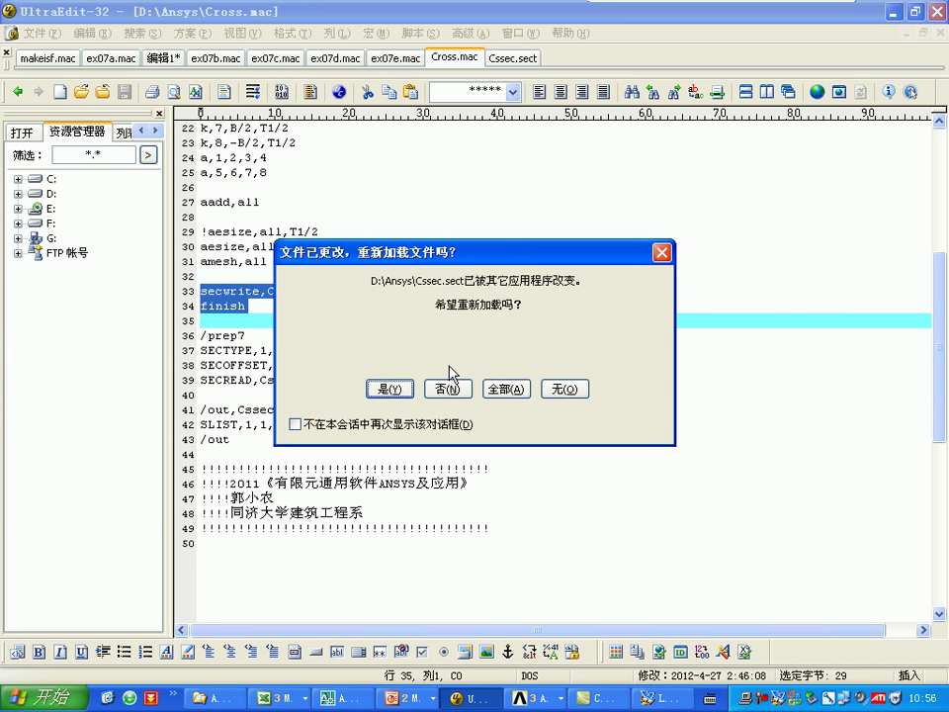
{"action": "left_click", "coordinate": [390, 387]}
{"action": "left_click", "coordinate": [513, 57]}
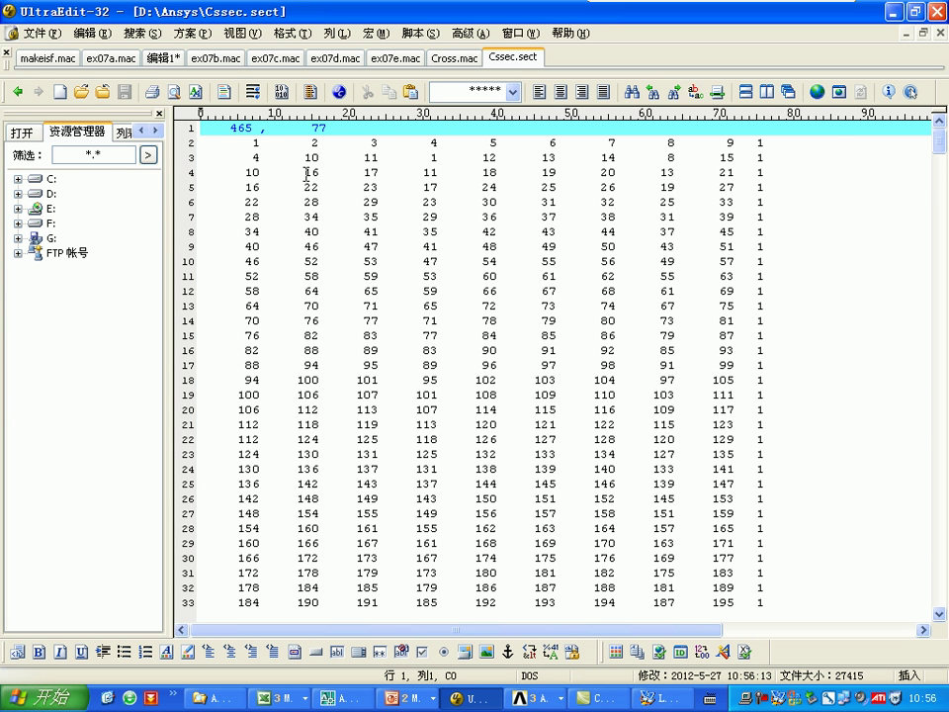
{"action": "double_click", "coordinate": [316, 128]}
{"action": "double_click", "coordinate": [238, 128]}
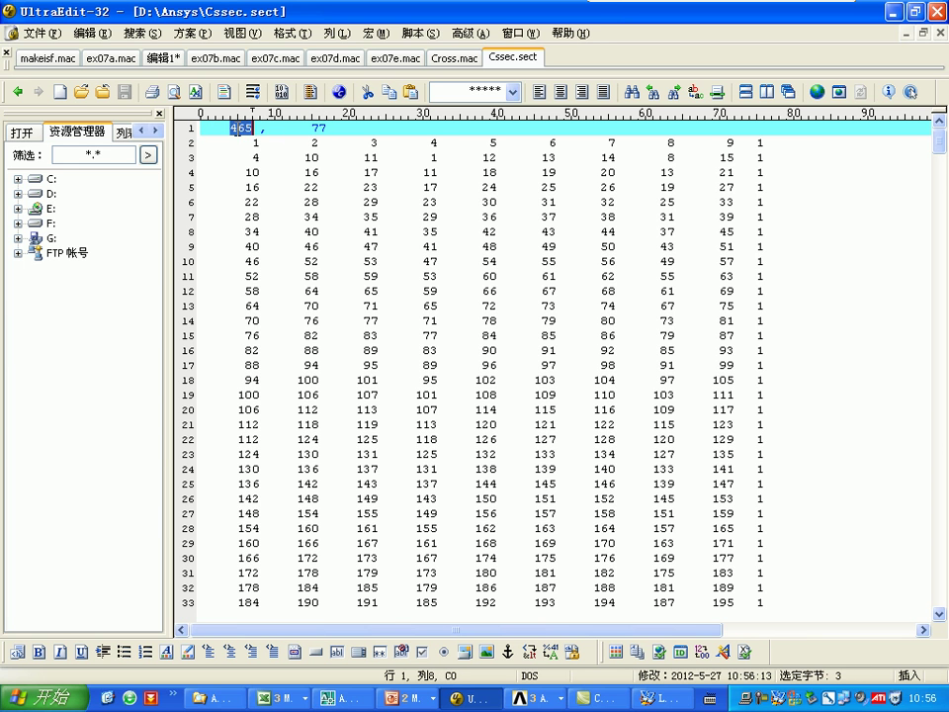
{"action": "double_click", "coordinate": [318, 128]}
{"action": "key", "text": "ctrl+End"}
{"action": "key", "text": "ctrl+Home"}
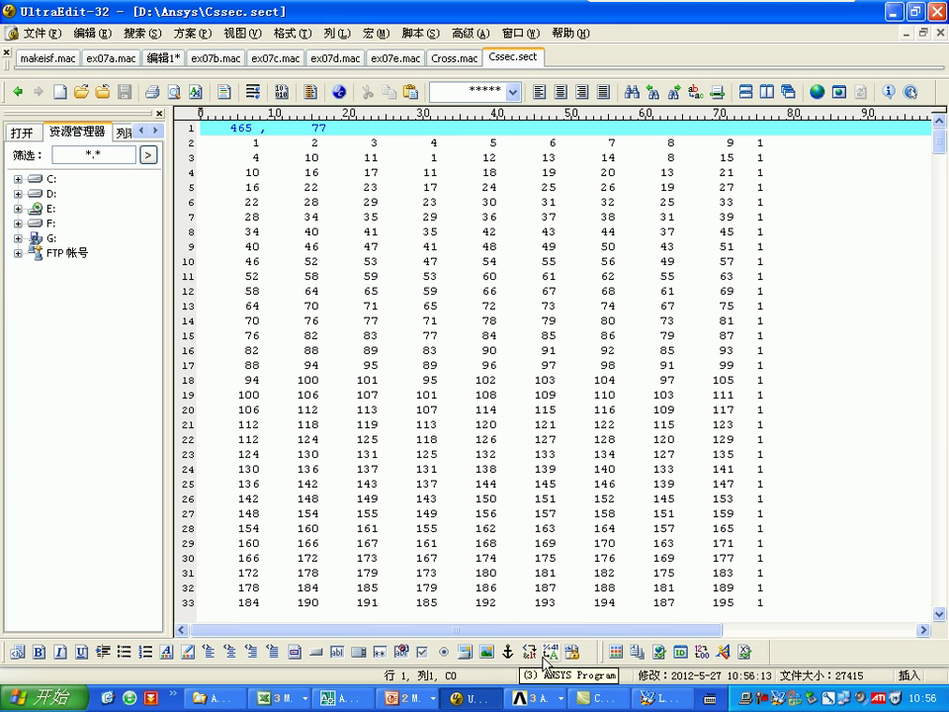
Step: Review Cross.mac from the et,1,plane82 definition through amesh,all and the secwrite command that exports the section
{"action": "left_click", "coordinate": [453, 58]}
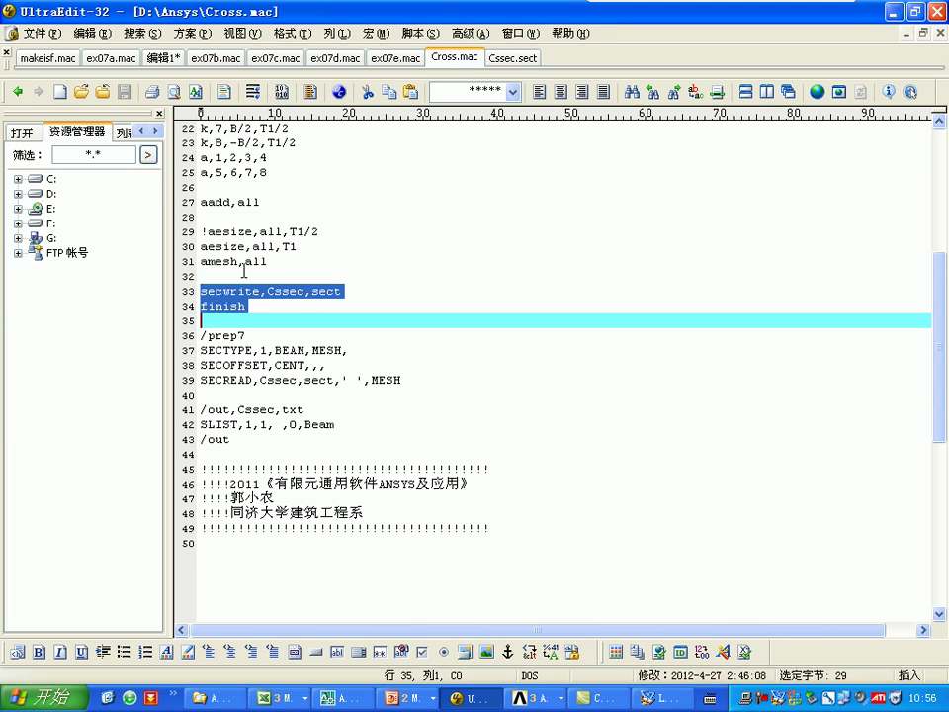
{"action": "left_click", "coordinate": [214, 276]}
{"action": "left_click_drag", "start_coordinate": [200, 291], "coordinate": [260, 291]}
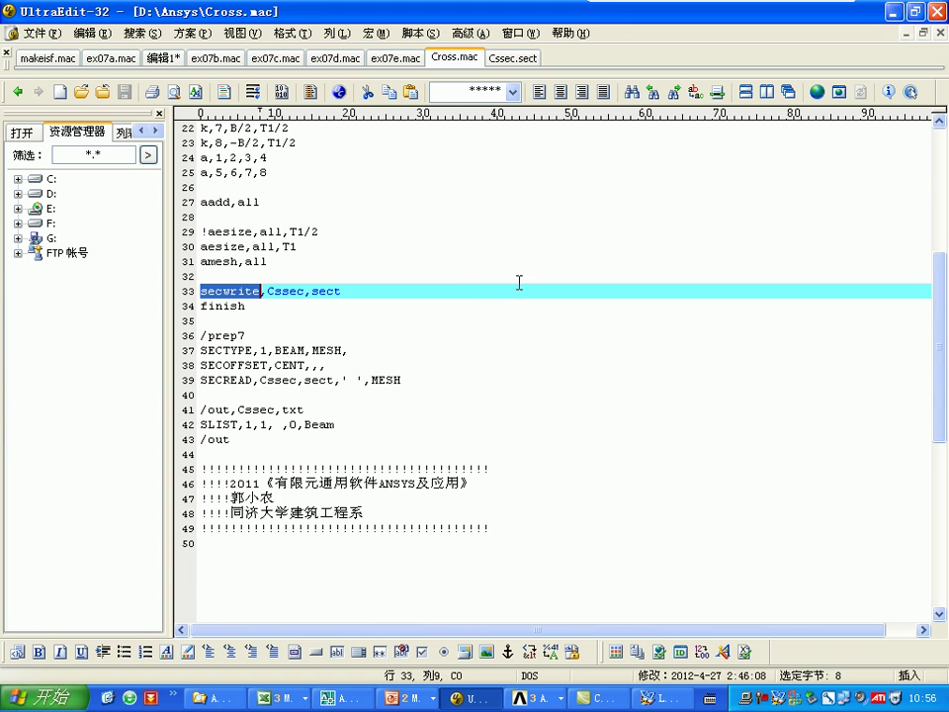
{"action": "scroll", "coordinate": [510, 284], "scroll_direction": "up", "scroll_amount": 6}
{"action": "left_click_drag", "start_coordinate": [202, 215], "coordinate": [185, 543]}
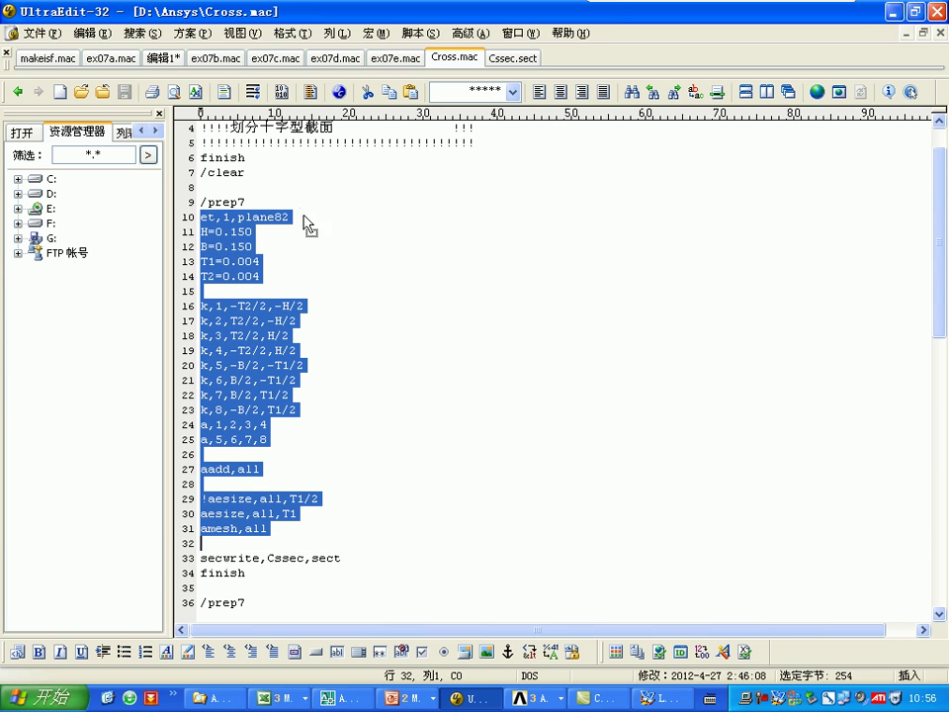
{"action": "left_click", "coordinate": [397, 215]}
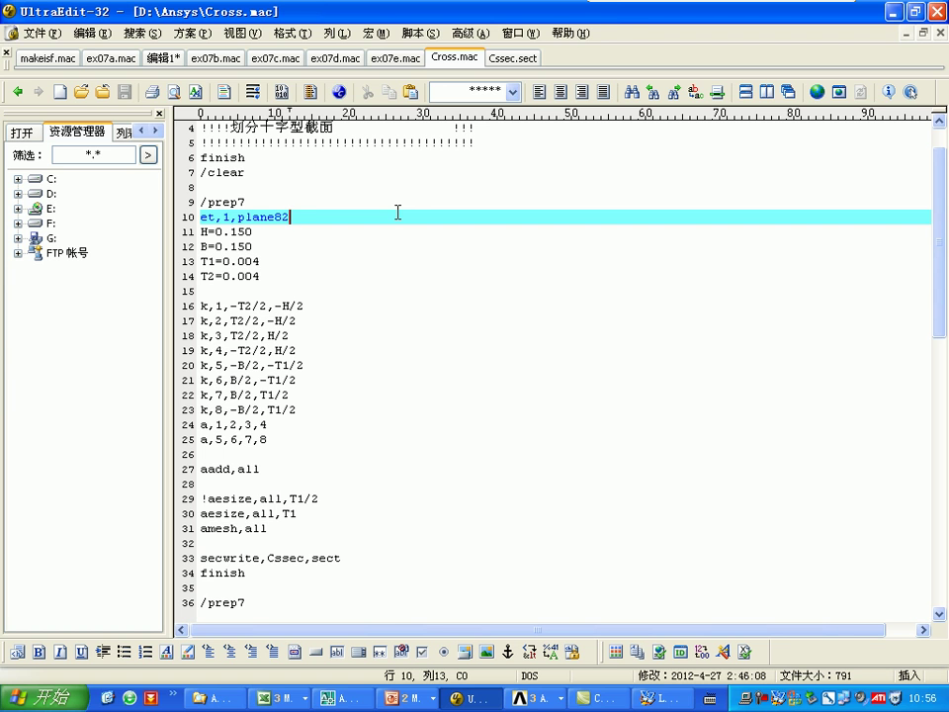
{"action": "scroll", "coordinate": [287, 182], "scroll_direction": "down", "scroll_amount": 1}
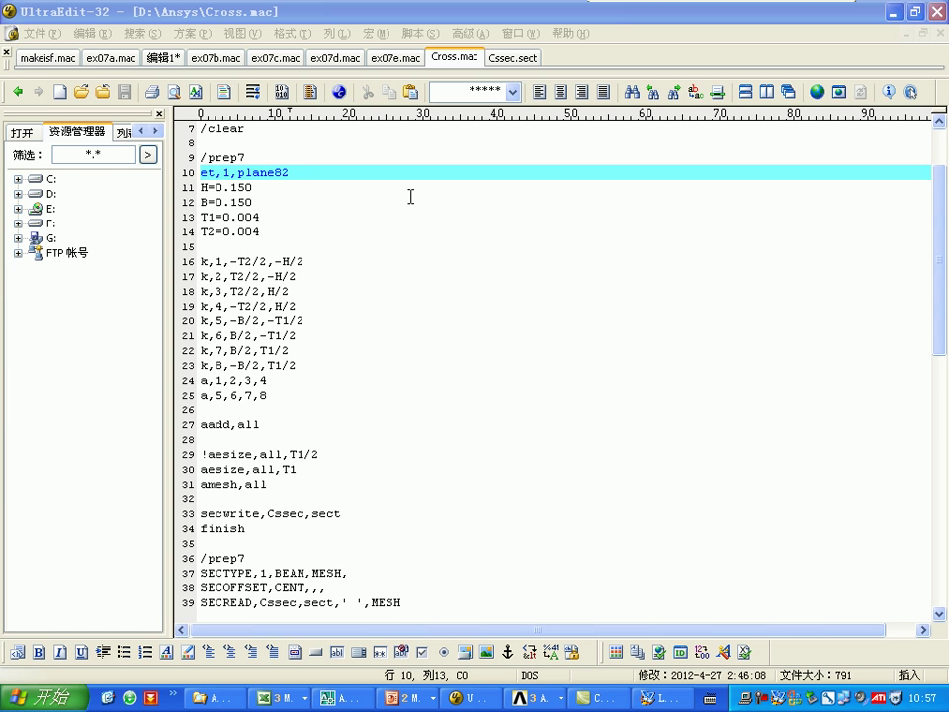
{"action": "left_click", "coordinate": [393, 246]}
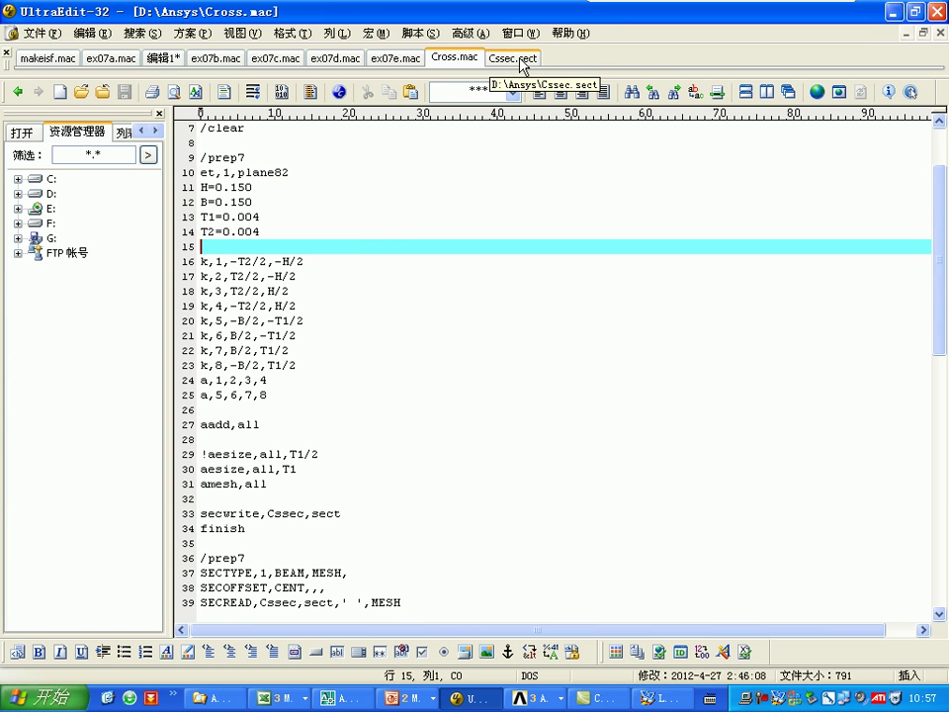
{"action": "scroll", "coordinate": [242, 465], "scroll_direction": "down", "scroll_amount": 1}
{"action": "left_click", "coordinate": [229, 463]}
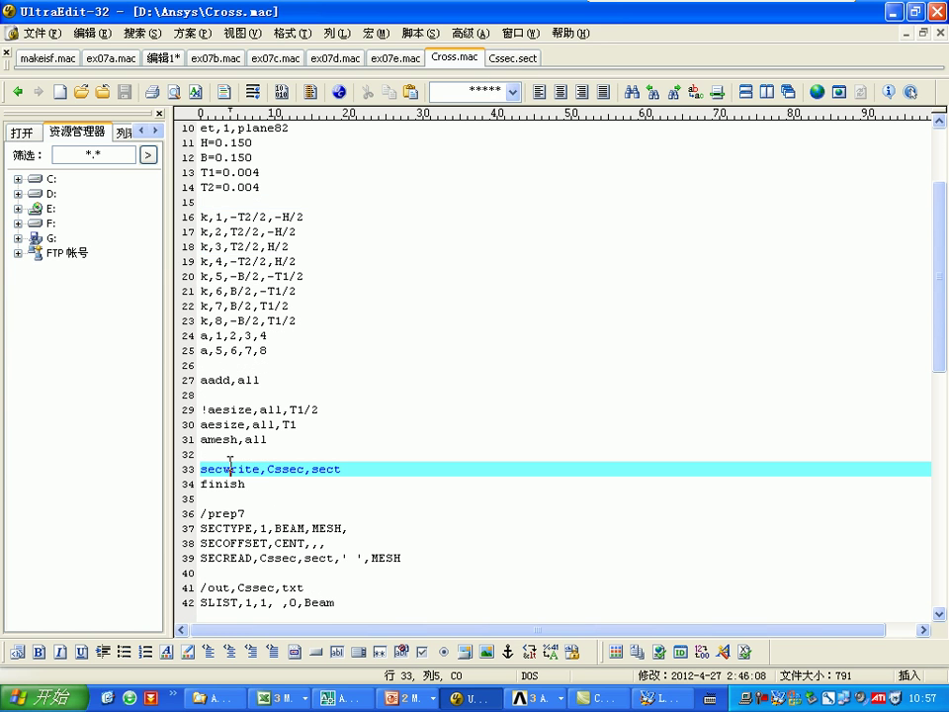
{"action": "double_click", "coordinate": [230, 464]}
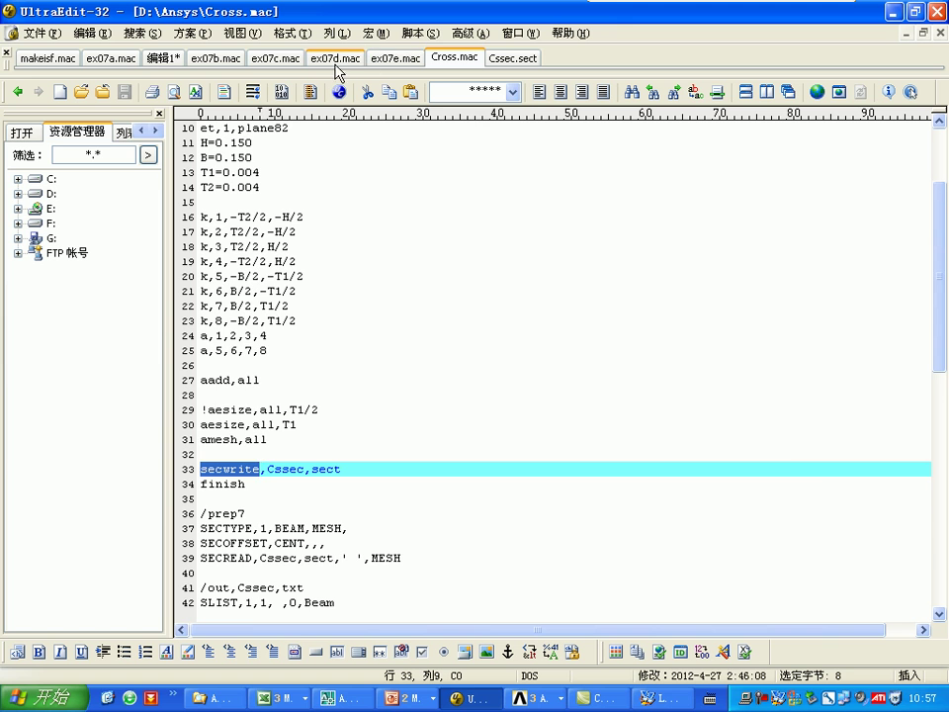
Step: Run ex07c.mac from its start through SECREAD in ANSYS to define the parameters, material, beam188 element and cross section
{"action": "left_click", "coordinate": [291, 59]}
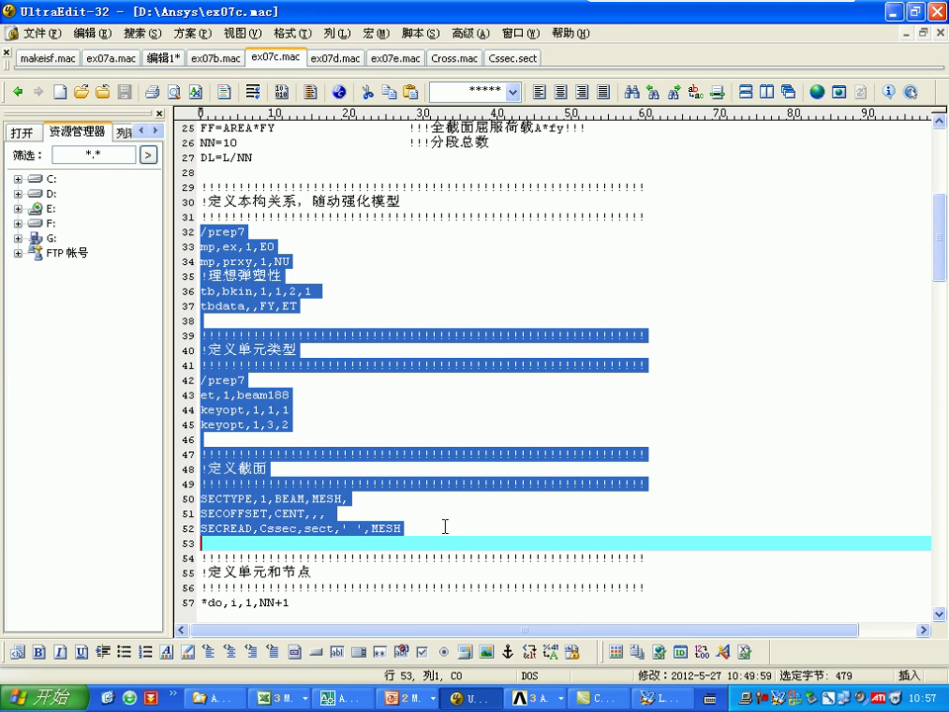
{"action": "scroll", "coordinate": [445, 526], "scroll_direction": "down", "scroll_amount": 1}
{"action": "triple_click", "coordinate": [439, 485]}
{"action": "key", "text": "ctrl+a"}
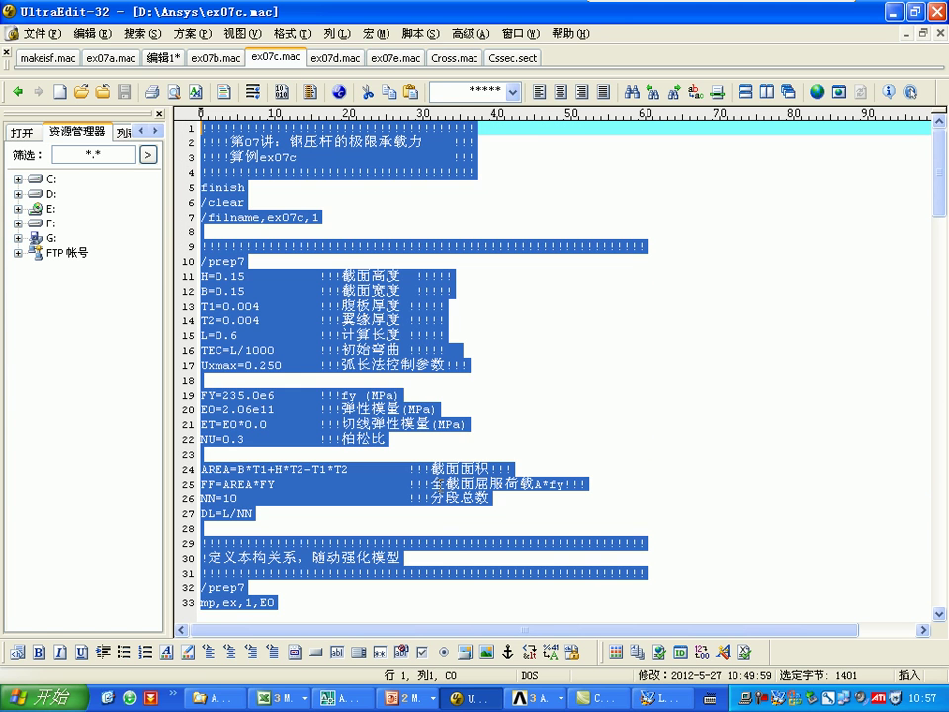
{"action": "left_click", "coordinate": [539, 697]}
{"action": "left_click", "coordinate": [551, 648]}
{"action": "key", "text": "ctrl+v"}
{"action": "left_click", "coordinate": [233, 143]}
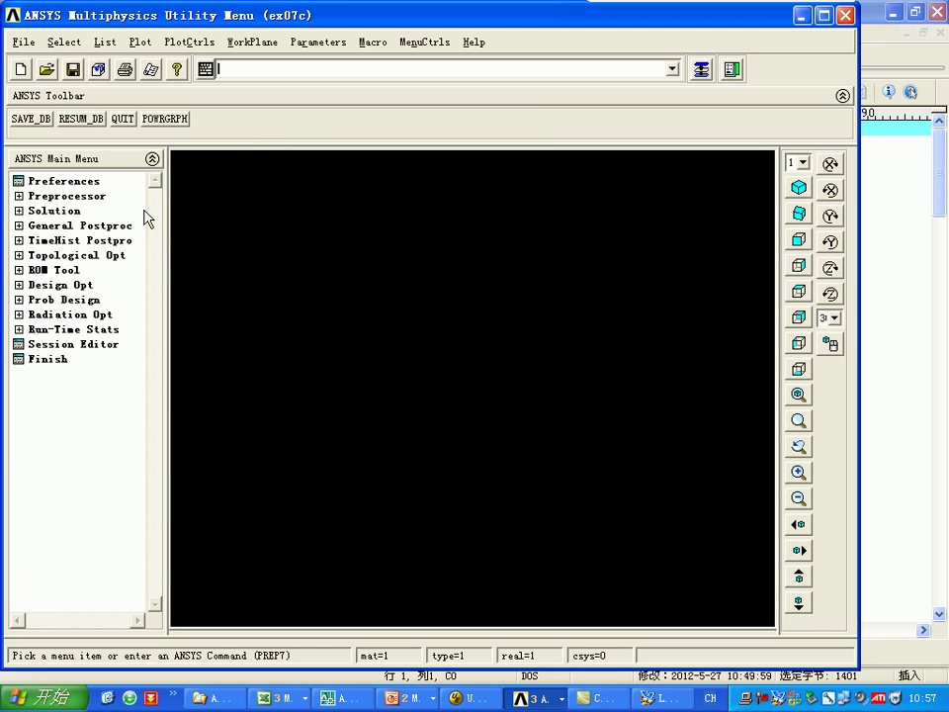
Step: Plot beam section 1 with its data summary, and replot it with the section mesh shown
{"action": "left_click", "coordinate": [66, 195]}
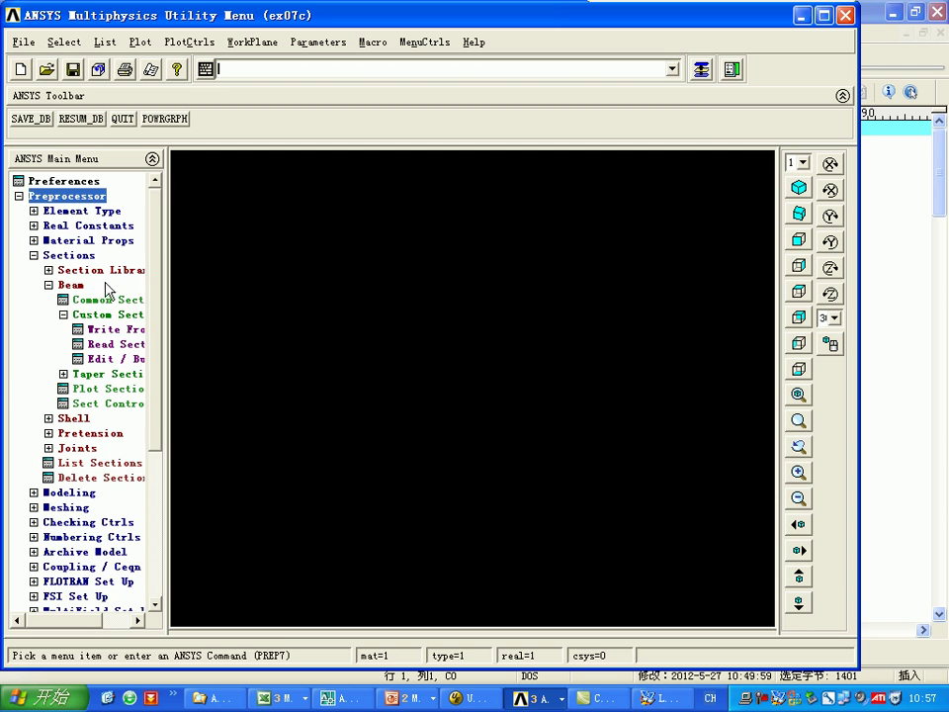
{"action": "left_click", "coordinate": [111, 389]}
{"action": "left_click", "coordinate": [318, 391]}
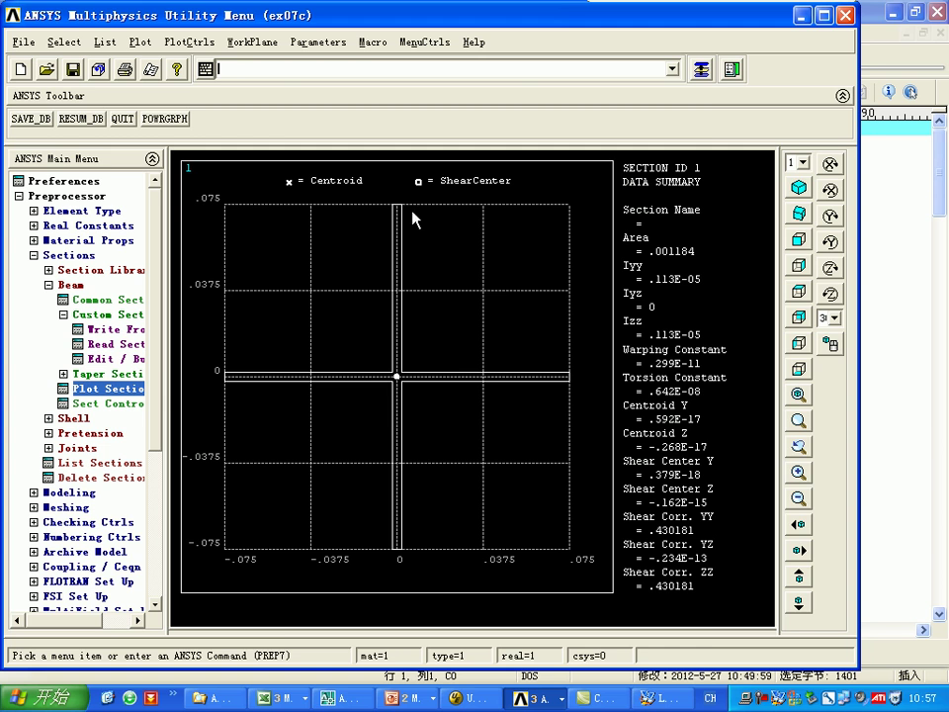
{"action": "left_click", "coordinate": [109, 389]}
{"action": "left_click", "coordinate": [551, 347]}
{"action": "left_click", "coordinate": [344, 392]}
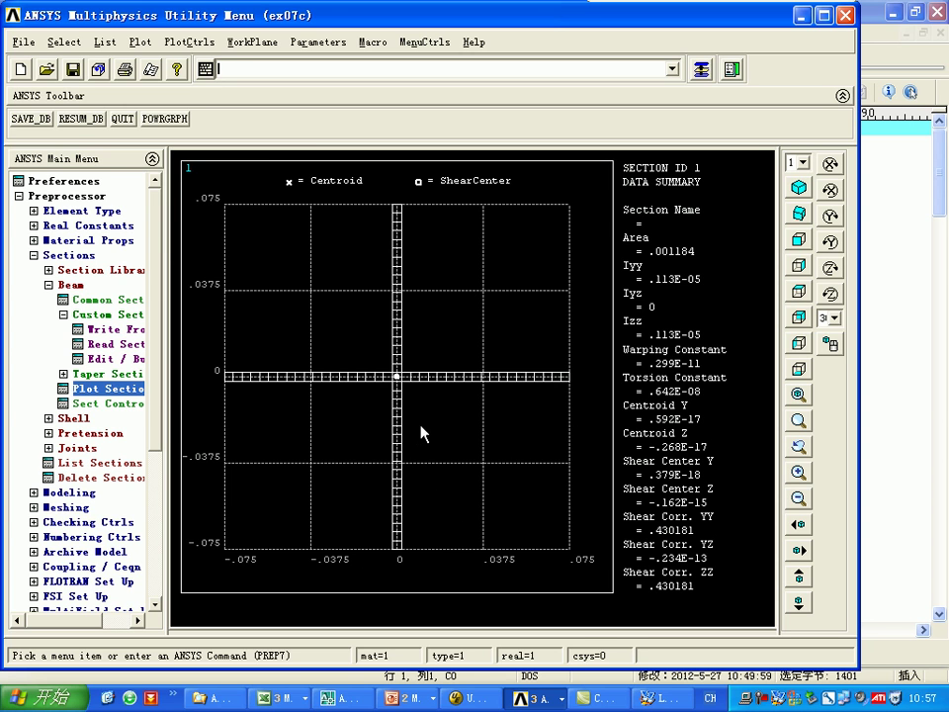
Step: Run the node and element *do loops from ex07c.mac in ANSYS, and plot the elements
{"action": "key", "text": "alt+Tab"}
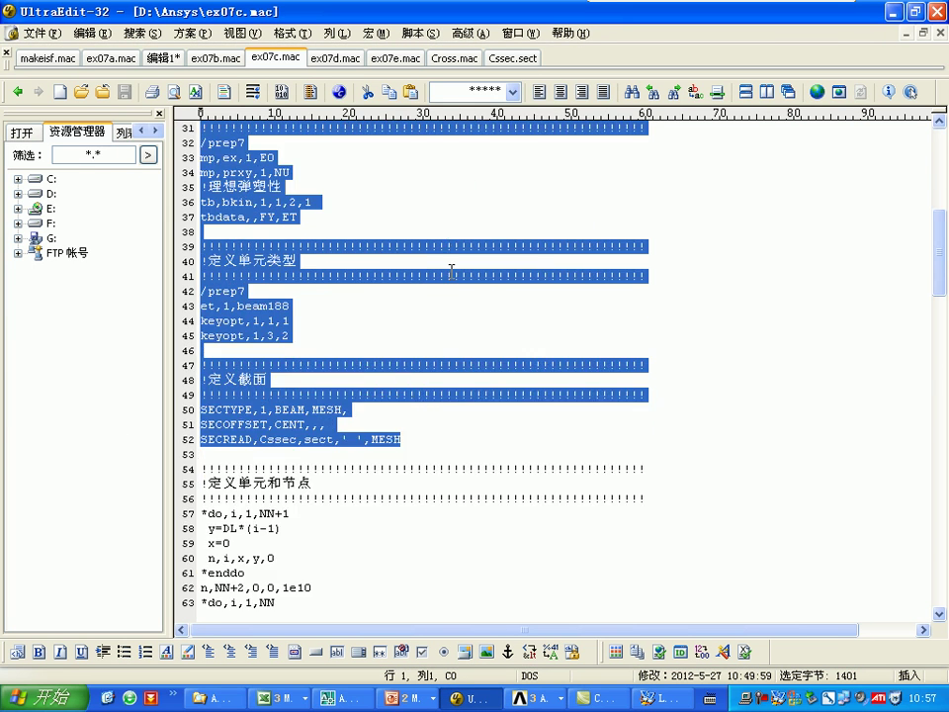
{"action": "scroll", "coordinate": [335, 278], "scroll_direction": "down", "scroll_amount": 7}
{"action": "scroll", "coordinate": [337, 250], "scroll_direction": "up", "scroll_amount": 2}
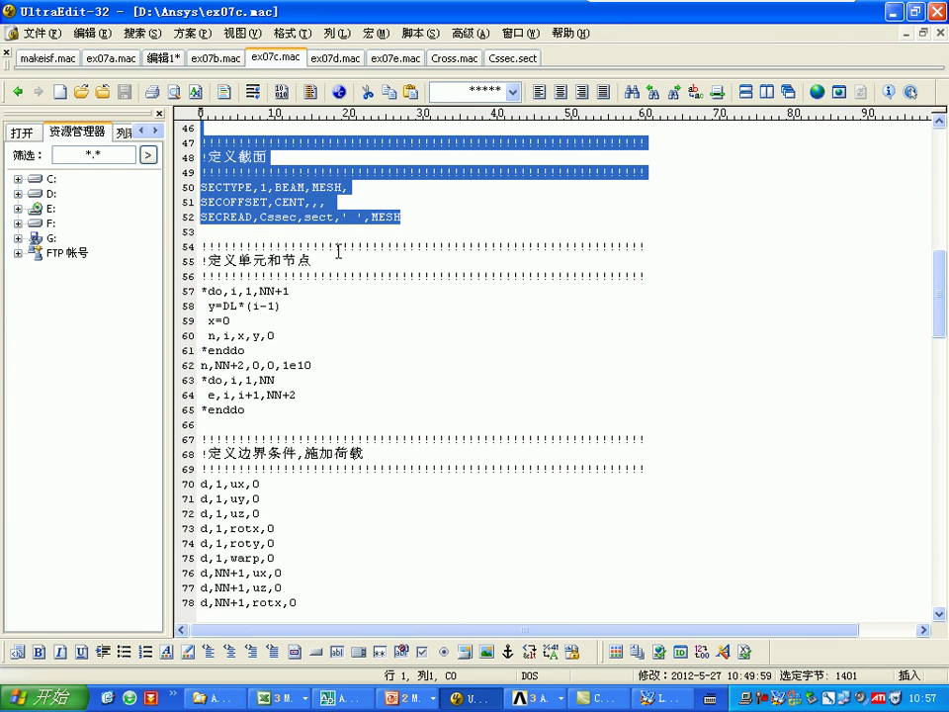
{"action": "left_click_drag", "start_coordinate": [197, 247], "coordinate": [183, 373]}
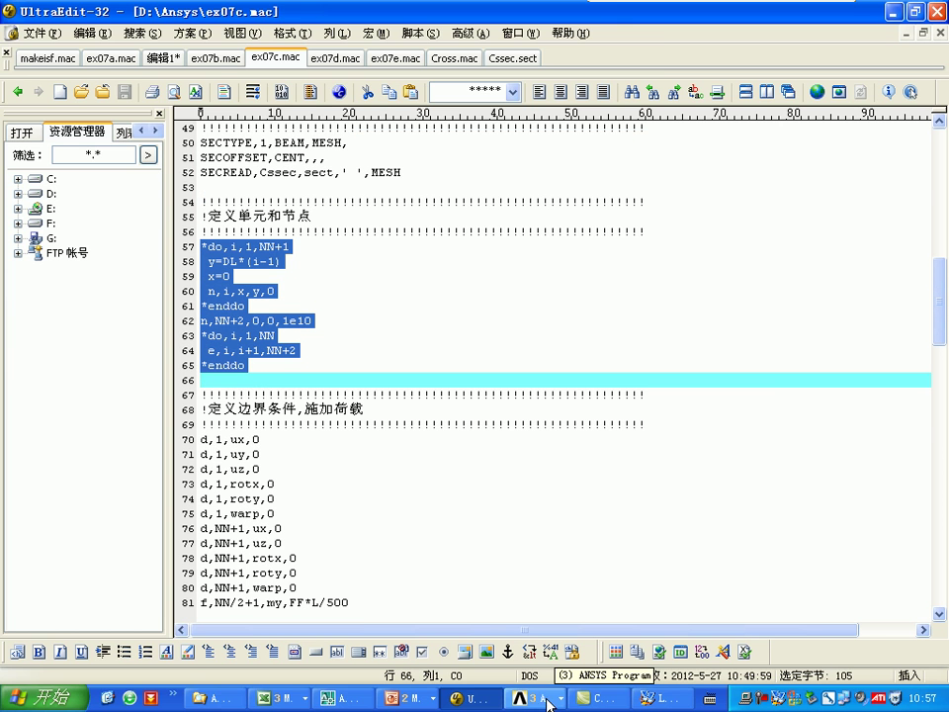
{"action": "left_click", "coordinate": [542, 697]}
{"action": "left_click", "coordinate": [552, 650]}
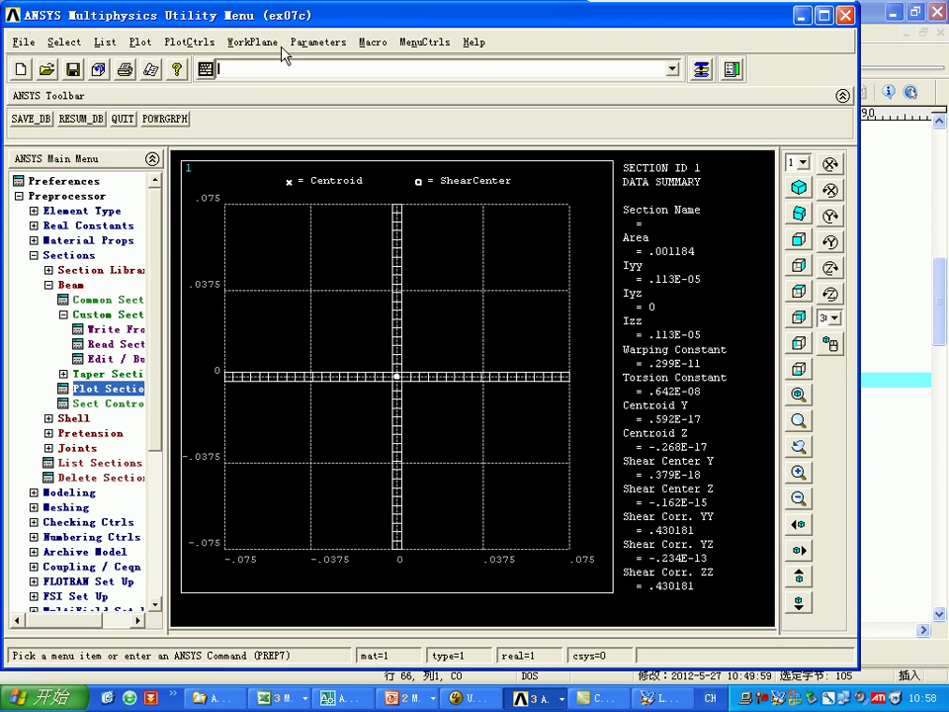
{"action": "left_click", "coordinate": [140, 41]}
{"action": "left_click", "coordinate": [168, 182]}
Step: Turn on the /ESHAPE display of element shapes and replot the strut
{"action": "left_click", "coordinate": [189, 42]}
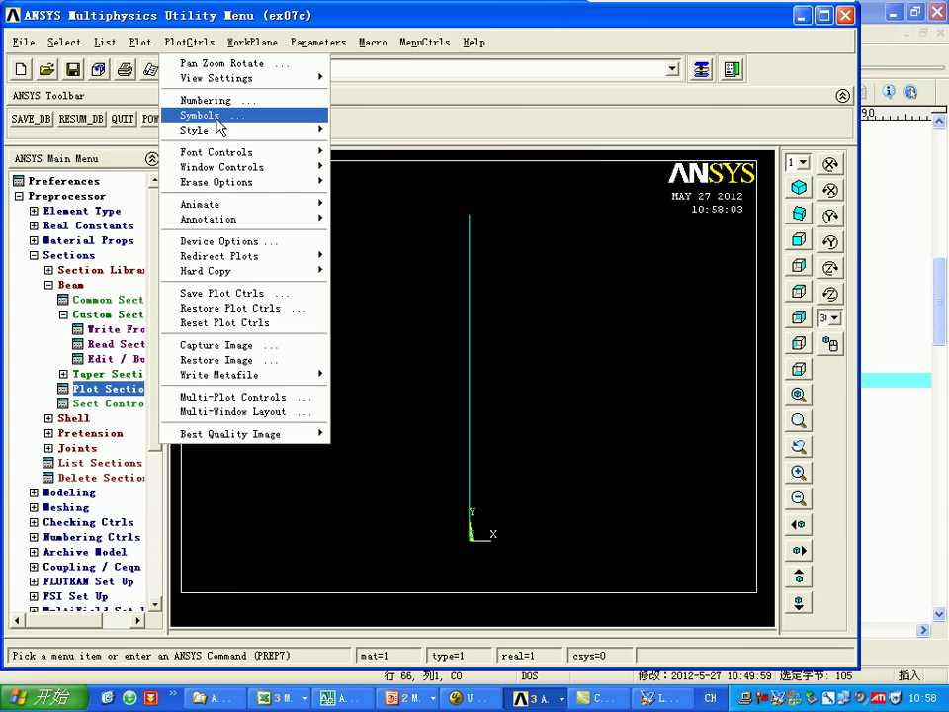
{"action": "mouse_move", "coordinate": [247, 130]}
{"action": "left_click", "coordinate": [360, 143]}
{"action": "left_click", "coordinate": [562, 181]}
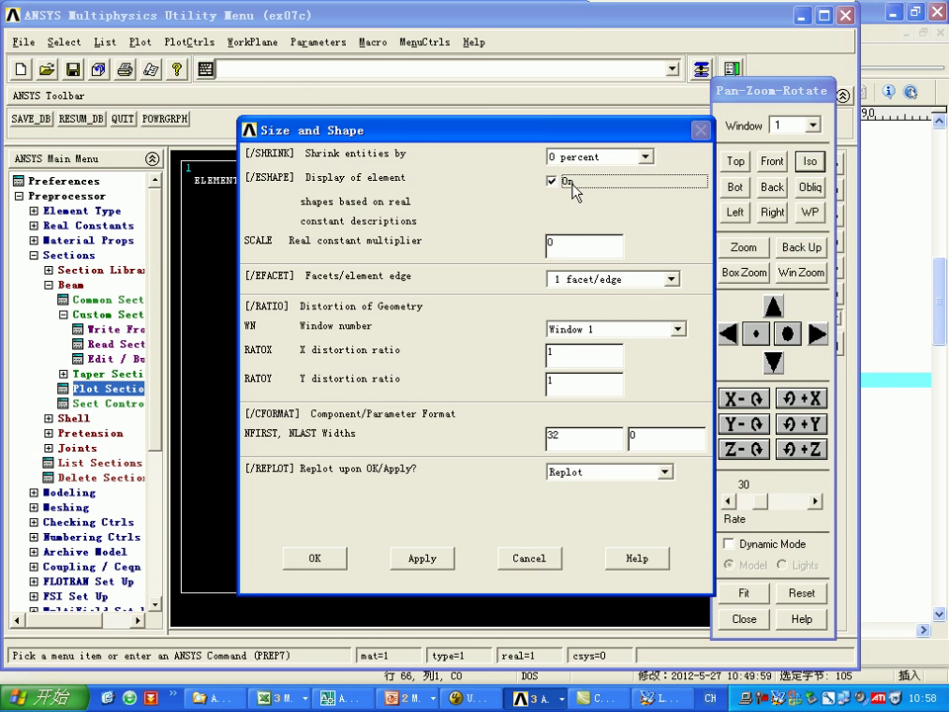
{"action": "left_click", "coordinate": [315, 558]}
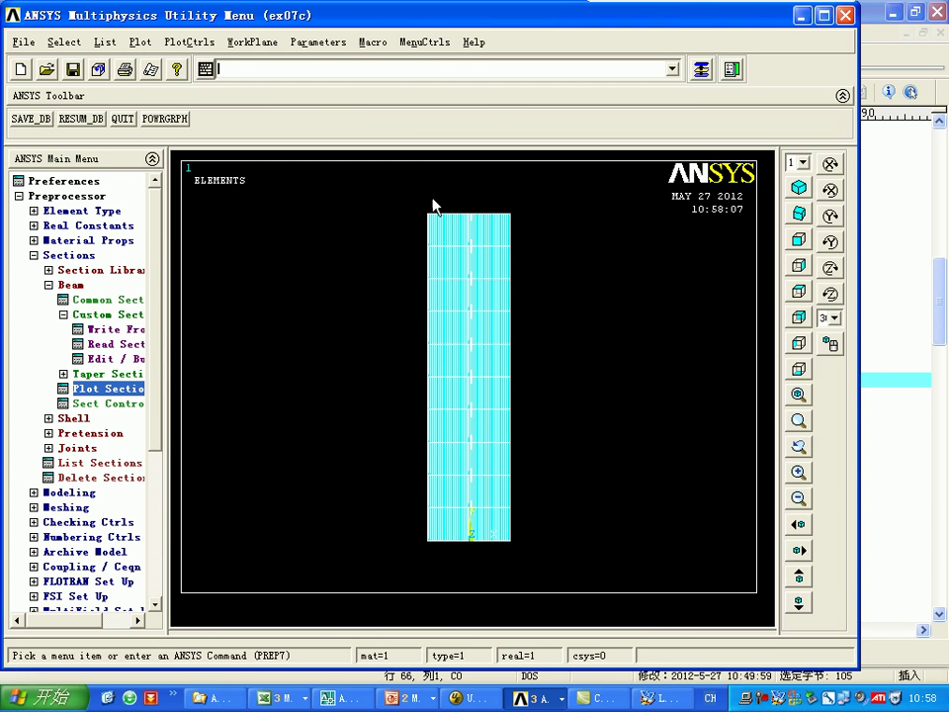
Step: View the strut's elements from the top and in isometric view
{"action": "left_click", "coordinate": [188, 41]}
{"action": "left_click", "coordinate": [209, 63]}
{"action": "left_click", "coordinate": [736, 161]}
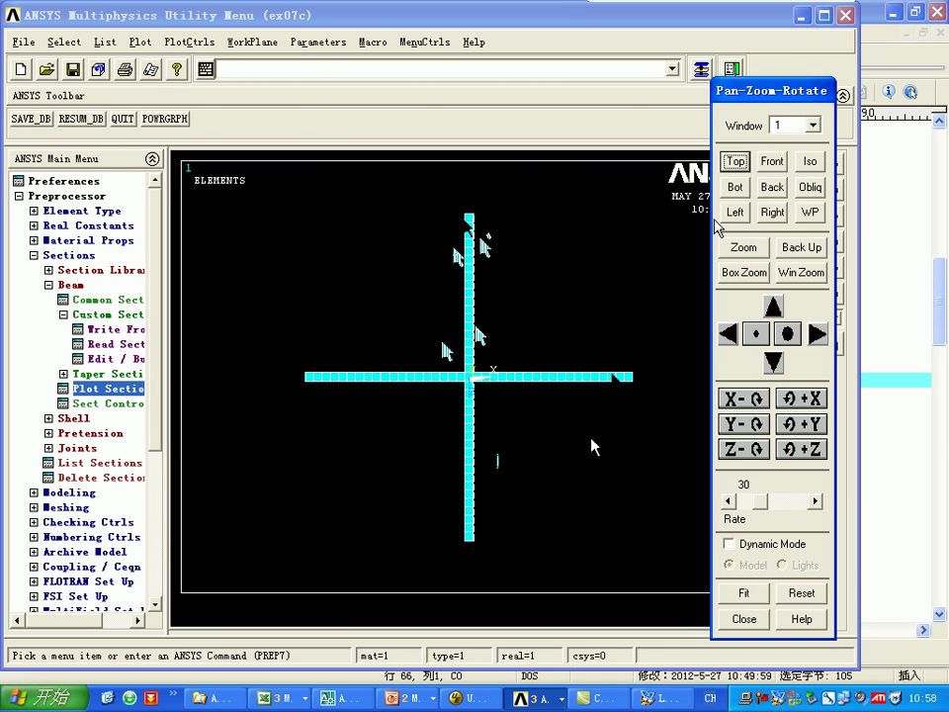
Step: Run the d constraints for nodes 1 and NN+1 from ex07c.mac in ANSYS, and set symbols to All Applied BCs
{"action": "key", "text": "alt+Tab"}
{"action": "scroll", "coordinate": [356, 435], "scroll_direction": "down", "scroll_amount": 4}
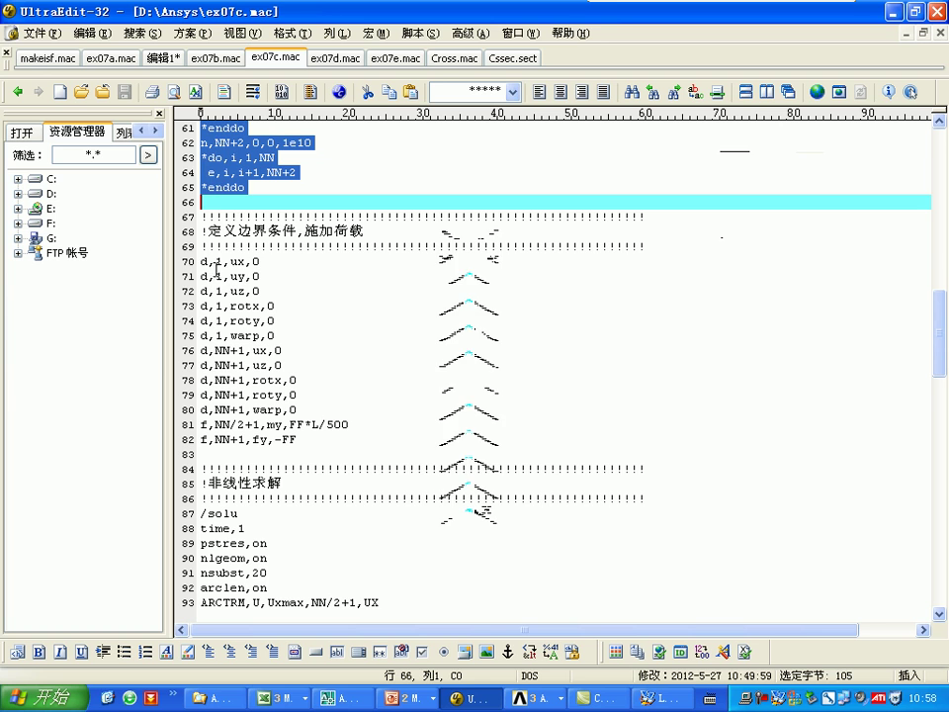
{"action": "left_click_drag", "start_coordinate": [192, 260], "coordinate": [188, 413]}
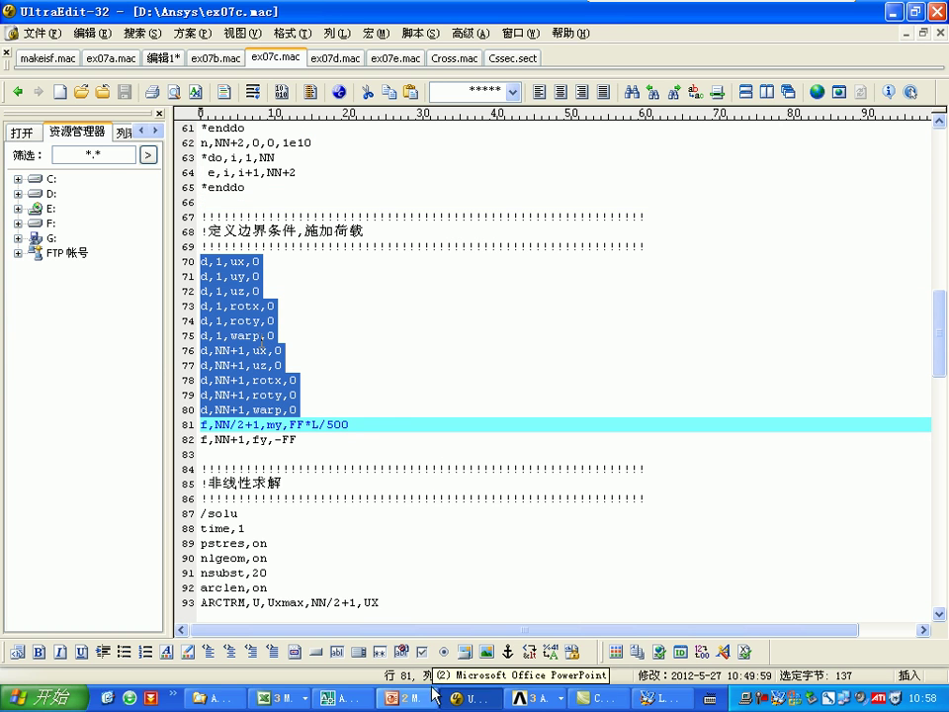
{"action": "left_click", "coordinate": [198, 261]}
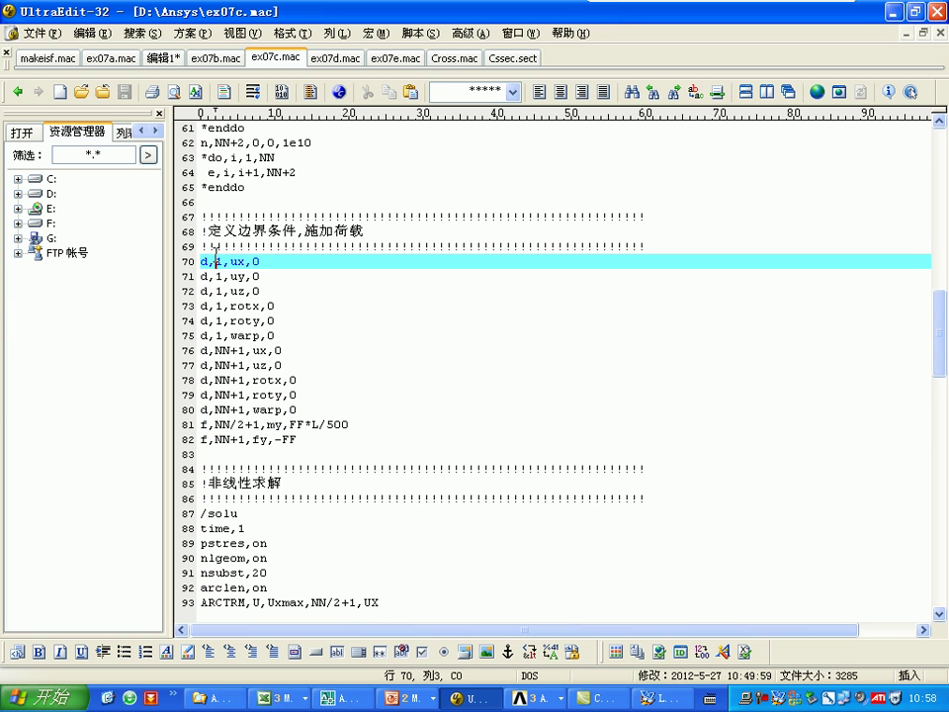
{"action": "left_click_drag", "start_coordinate": [197, 261], "coordinate": [190, 378]}
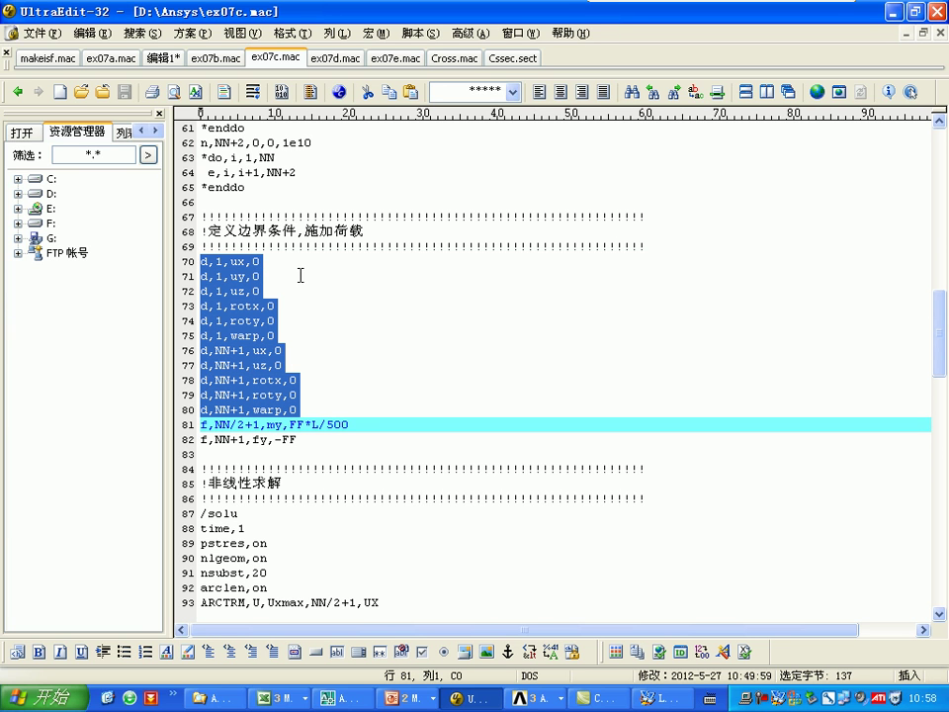
{"action": "left_click", "coordinate": [544, 698]}
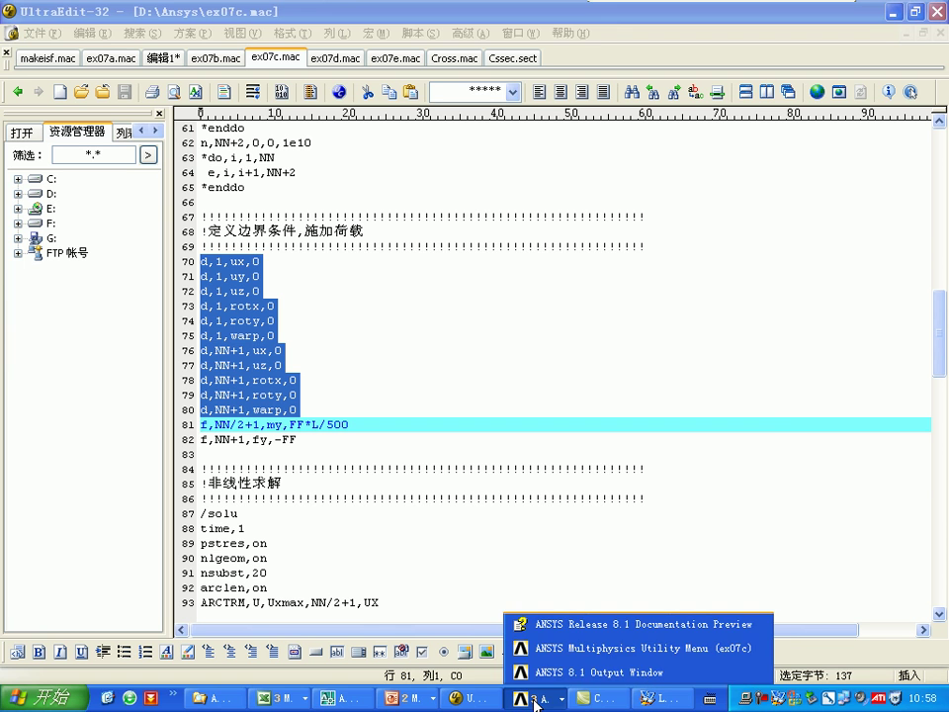
{"action": "left_click", "coordinate": [565, 653]}
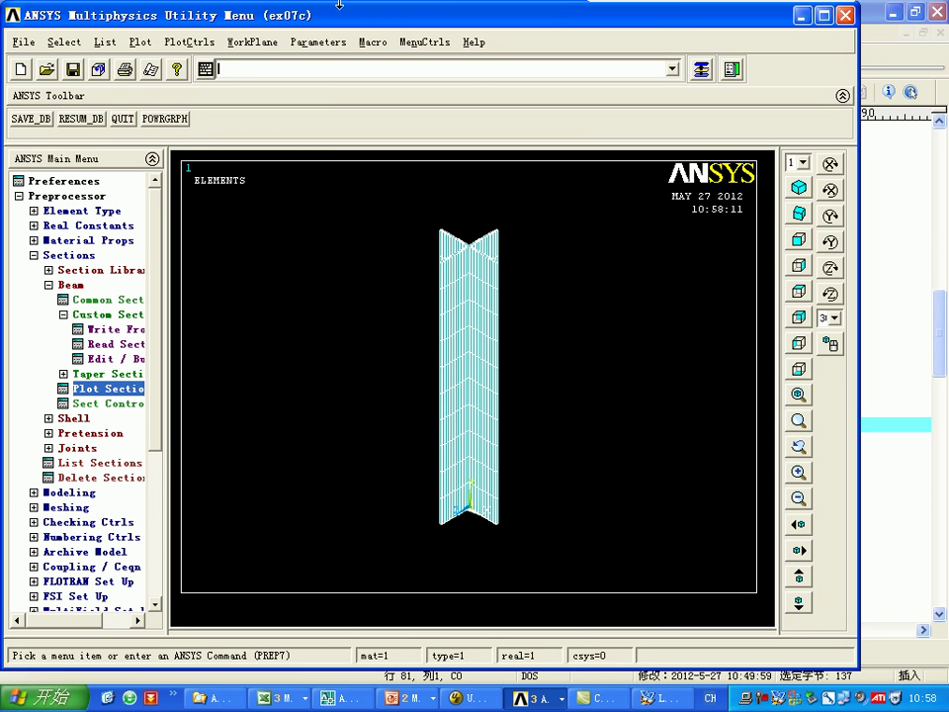
{"action": "left_click", "coordinate": [190, 41]}
{"action": "left_click", "coordinate": [238, 117]}
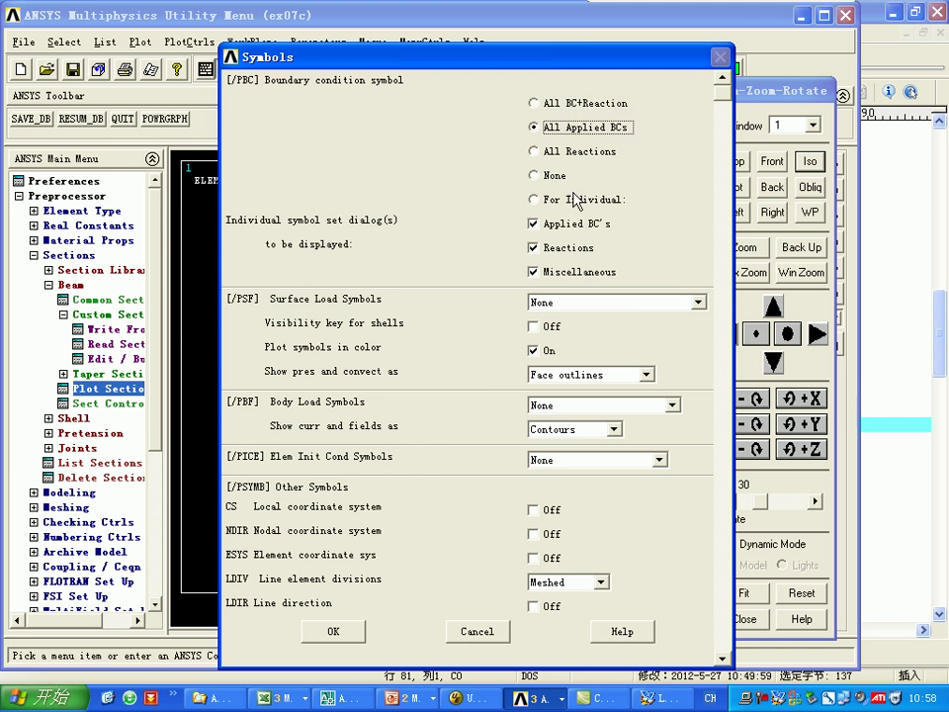
Step: Run the two f load commands for nodes NN/2+1 and NN+1 from ex07c.mac in ANSYS, and plot the elements
{"action": "key", "text": "alt+Tab"}
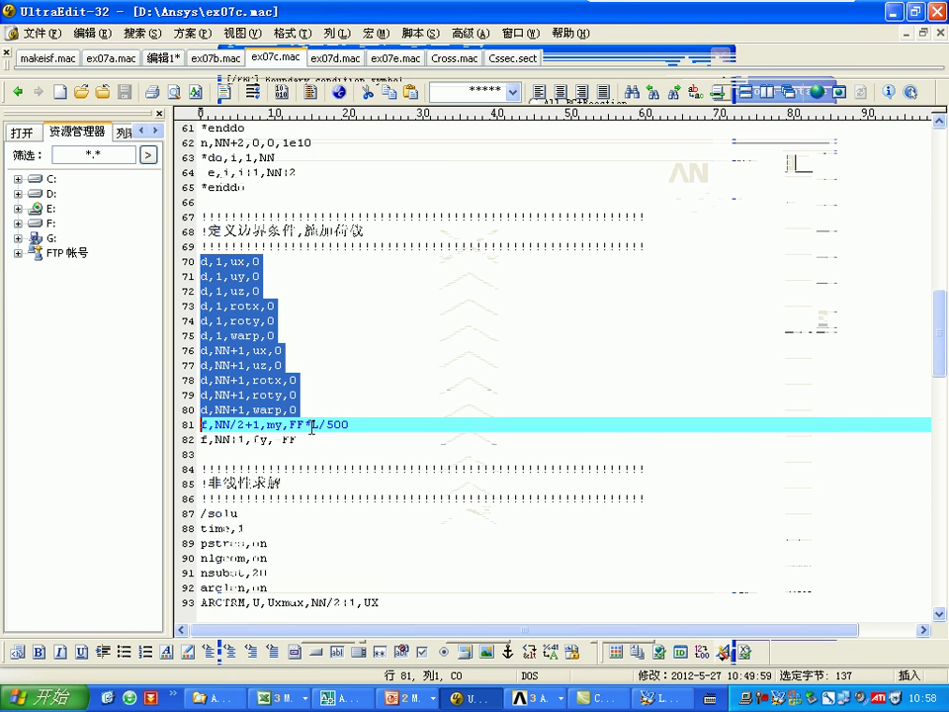
{"action": "left_click_drag", "start_coordinate": [202, 336], "coordinate": [201, 366]}
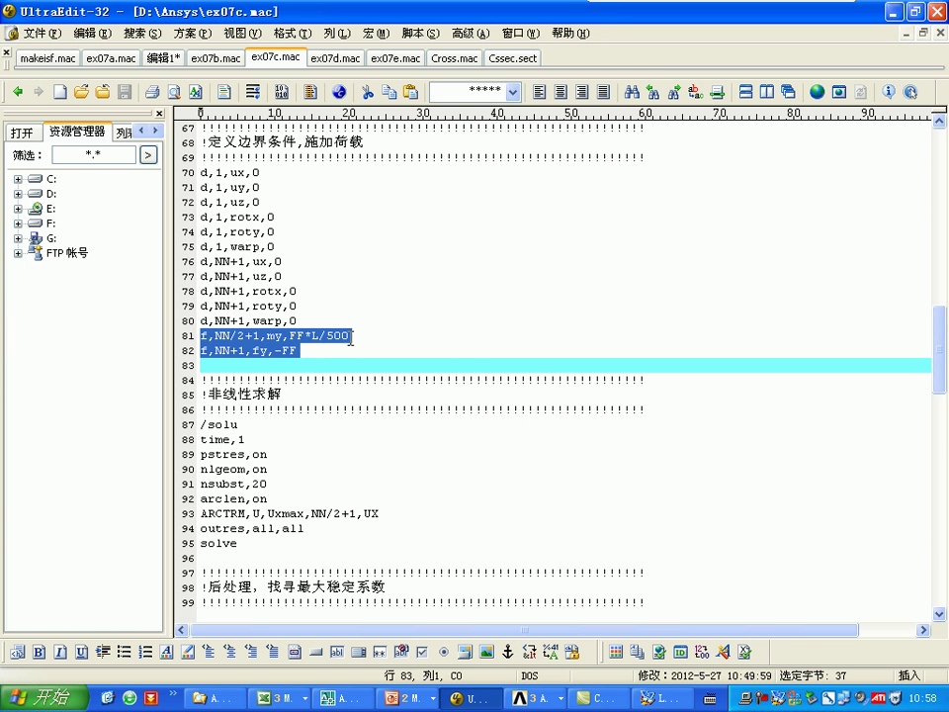
{"action": "left_click", "coordinate": [534, 698]}
{"action": "left_click", "coordinate": [556, 648]}
{"action": "type", "text": "f, NN/2+1, my, FF*L/500f, NN+1, fy, -FF"}
{"action": "key", "text": "Return"}
{"action": "left_click", "coordinate": [139, 42]}
{"action": "left_click", "coordinate": [153, 61]}
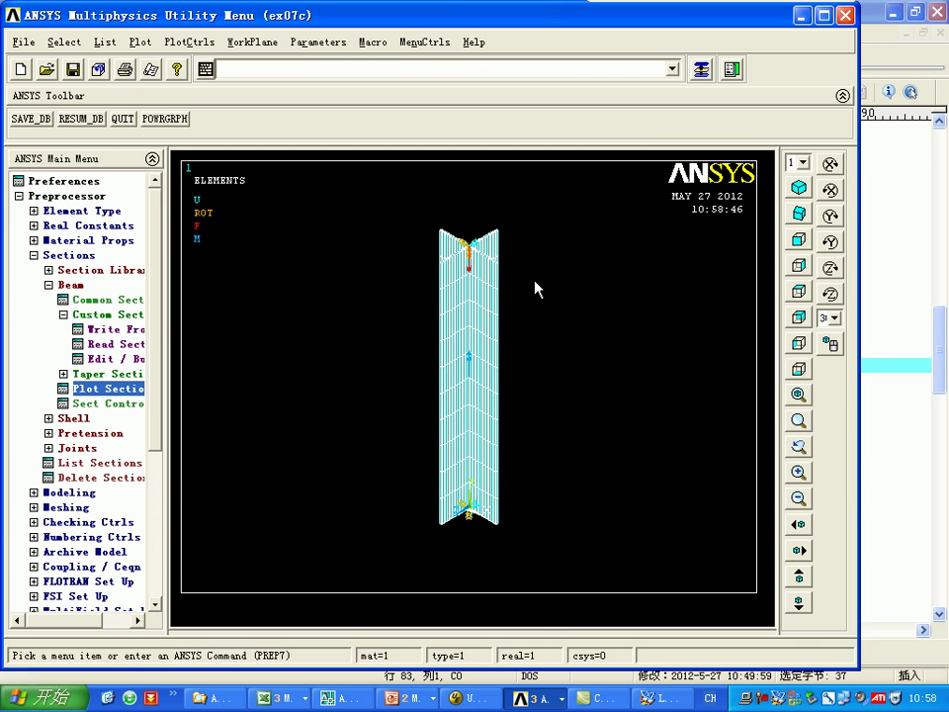
Step: Run the nonlinear solution block of ex07c.mac, from /solu to solve, in ANSYS, and accept executing the solve despite the load data warning
{"action": "left_click", "coordinate": [473, 698]}
{"action": "left_click_drag", "start_coordinate": [201, 291], "coordinate": [197, 424]}
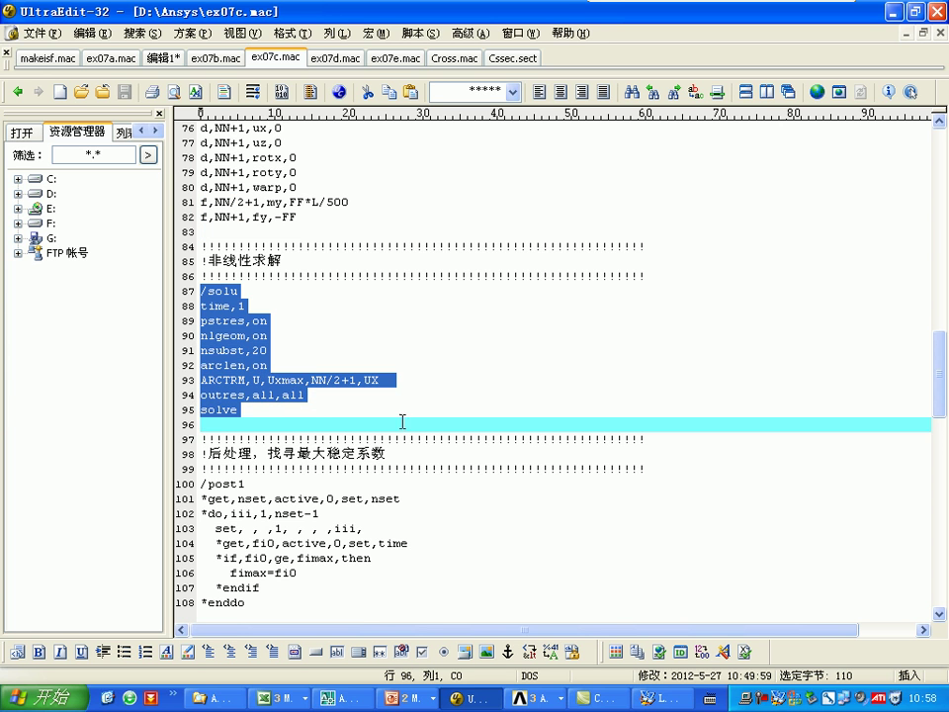
{"action": "scroll", "coordinate": [427, 415], "scroll_direction": "down", "scroll_amount": 3}
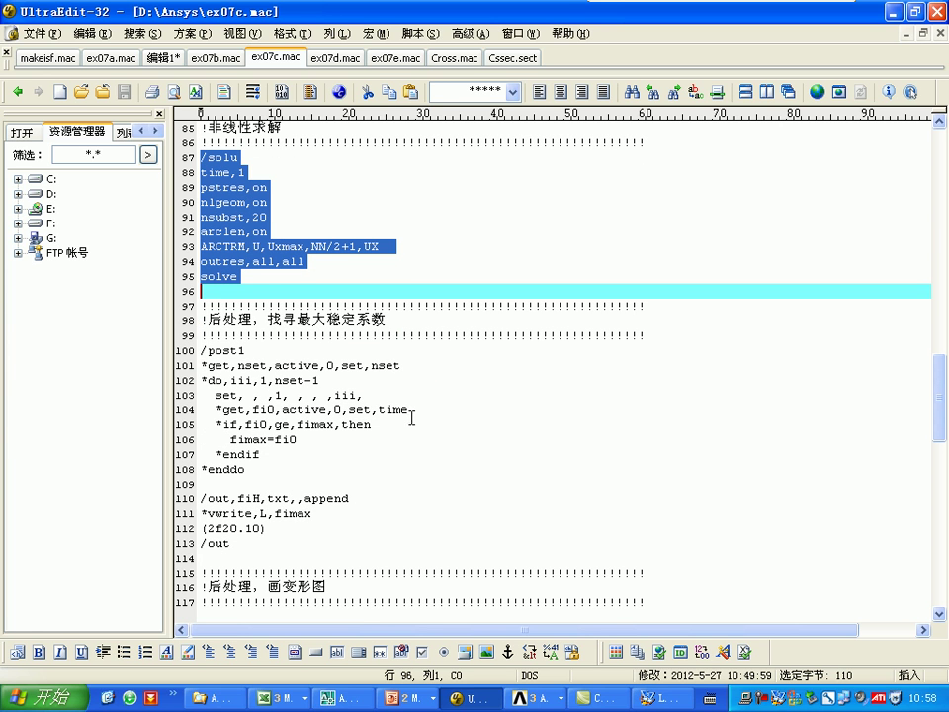
{"action": "left_click", "coordinate": [533, 698]}
{"action": "left_click", "coordinate": [554, 652]}
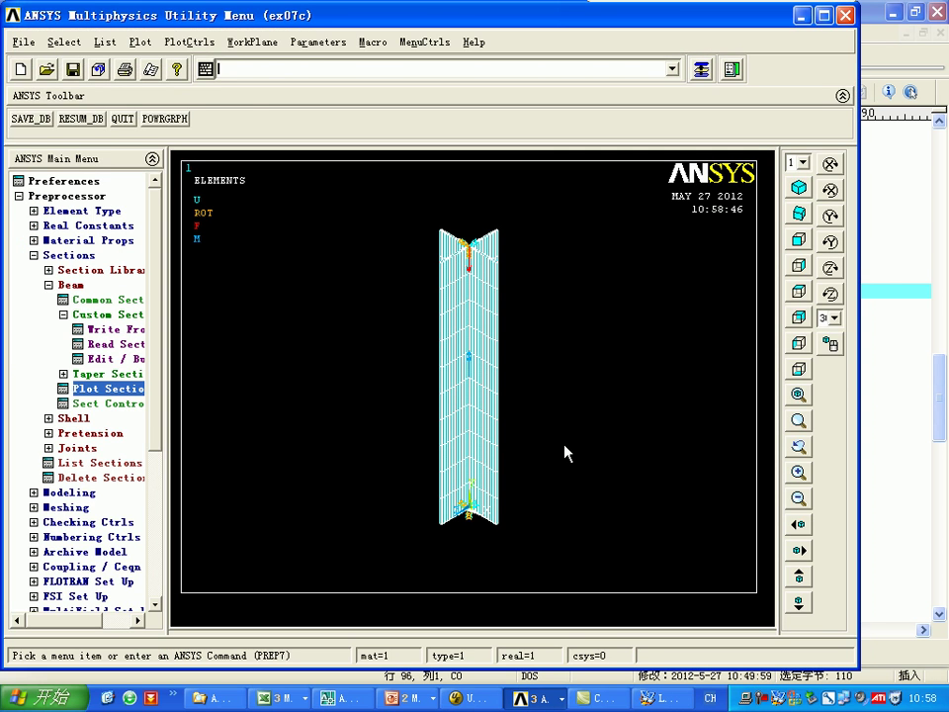
{"action": "key", "text": "ctrl+v"}
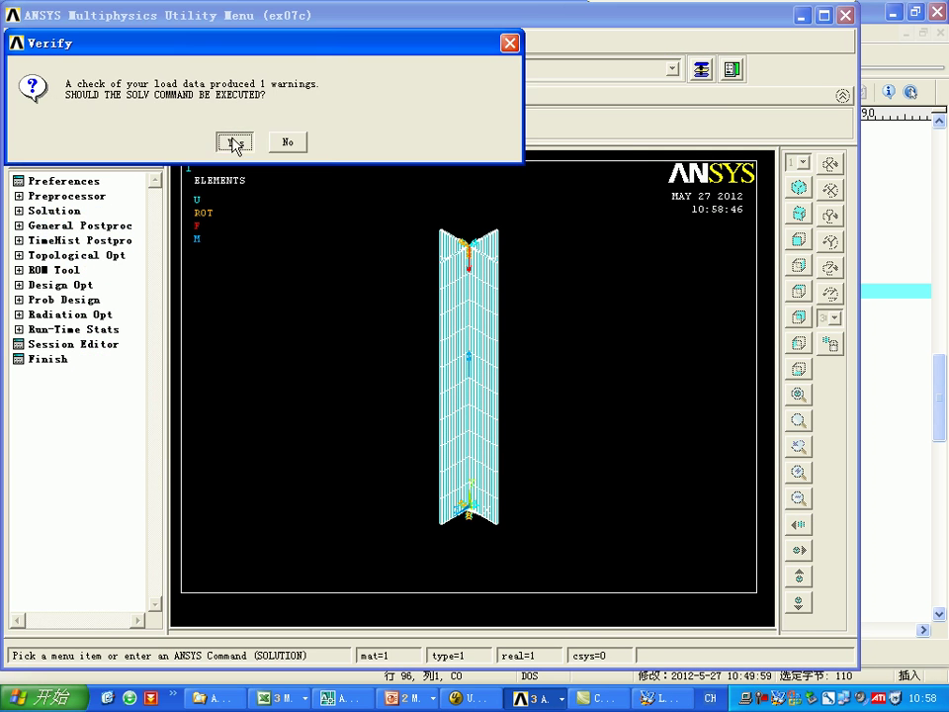
{"action": "left_click", "coordinate": [234, 143]}
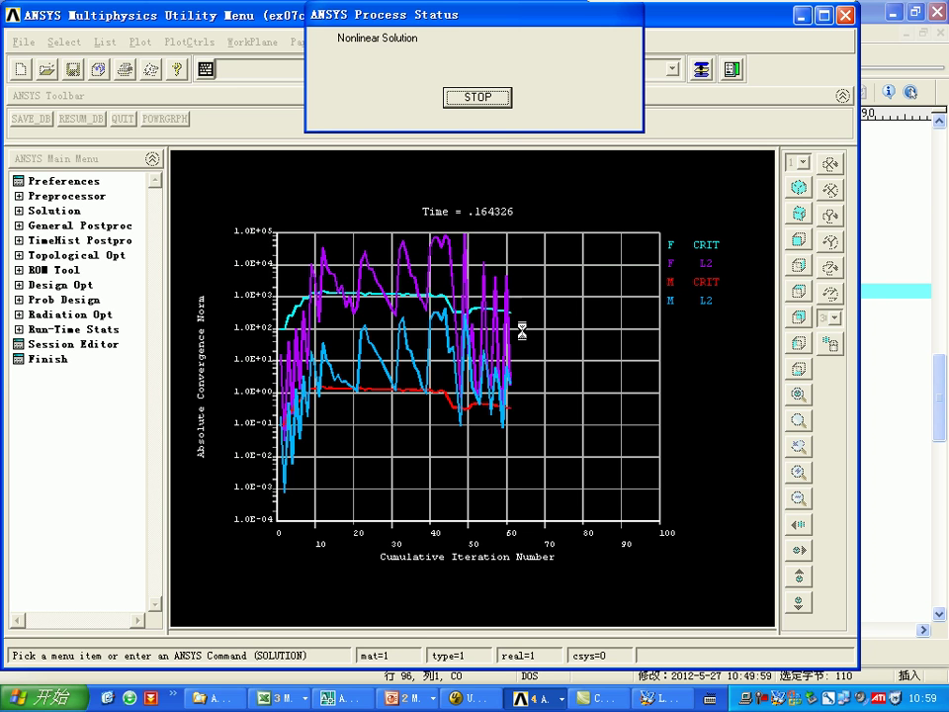
Step: Check the convergence log in the ANSYS Output Window and stop the running nonlinear solution
{"action": "left_click", "coordinate": [534, 698]}
{"action": "left_click", "coordinate": [539, 667]}
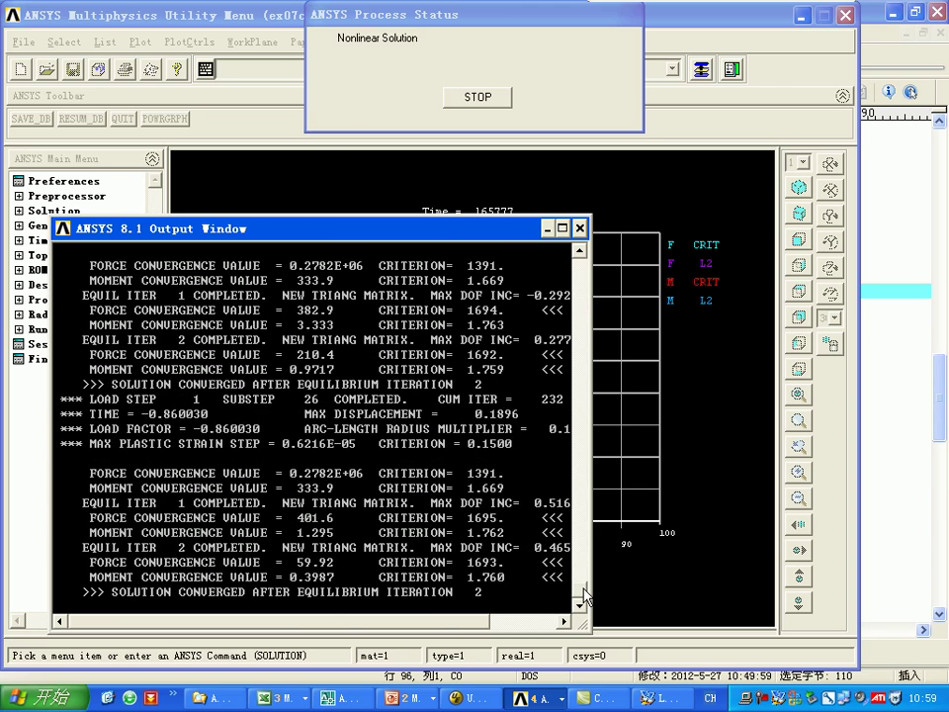
{"action": "left_click", "coordinate": [481, 96]}
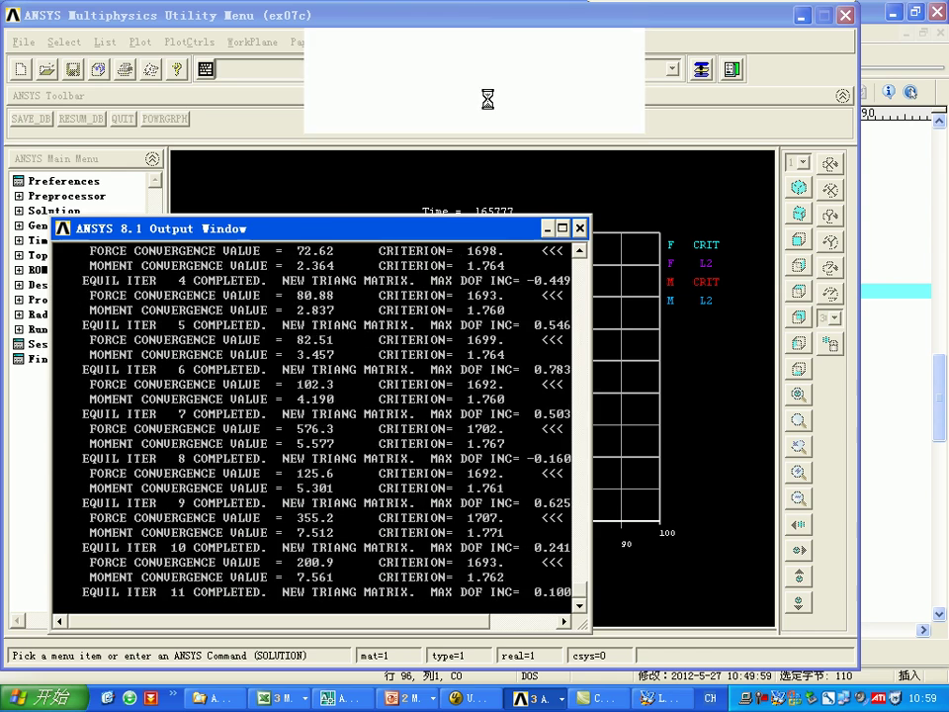
{"action": "left_click", "coordinate": [414, 66]}
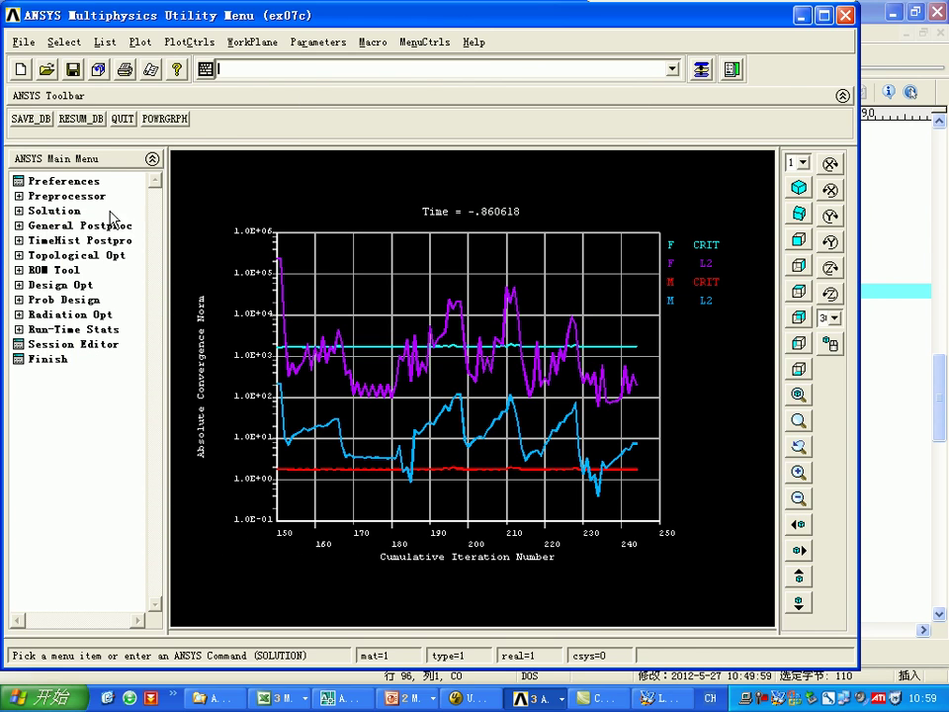
Step: Copy the /post26 load-displacement curve commands, lines 135 to 139 of ex07c.mac, and return to ANSYS
{"action": "left_click", "coordinate": [465, 698]}
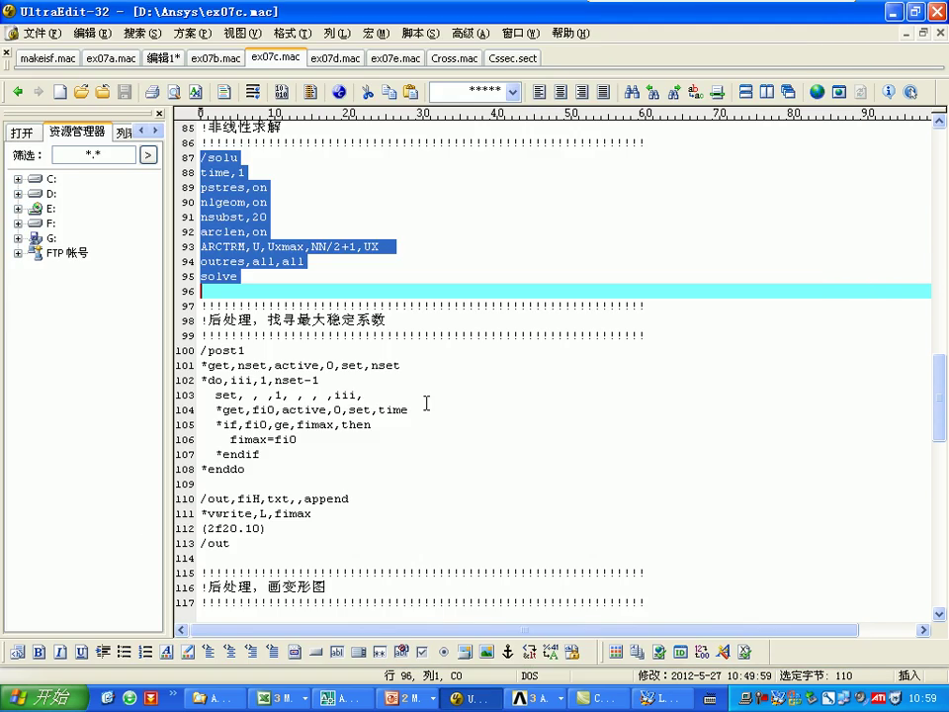
{"action": "scroll", "coordinate": [337, 396], "scroll_direction": "down", "scroll_amount": 10}
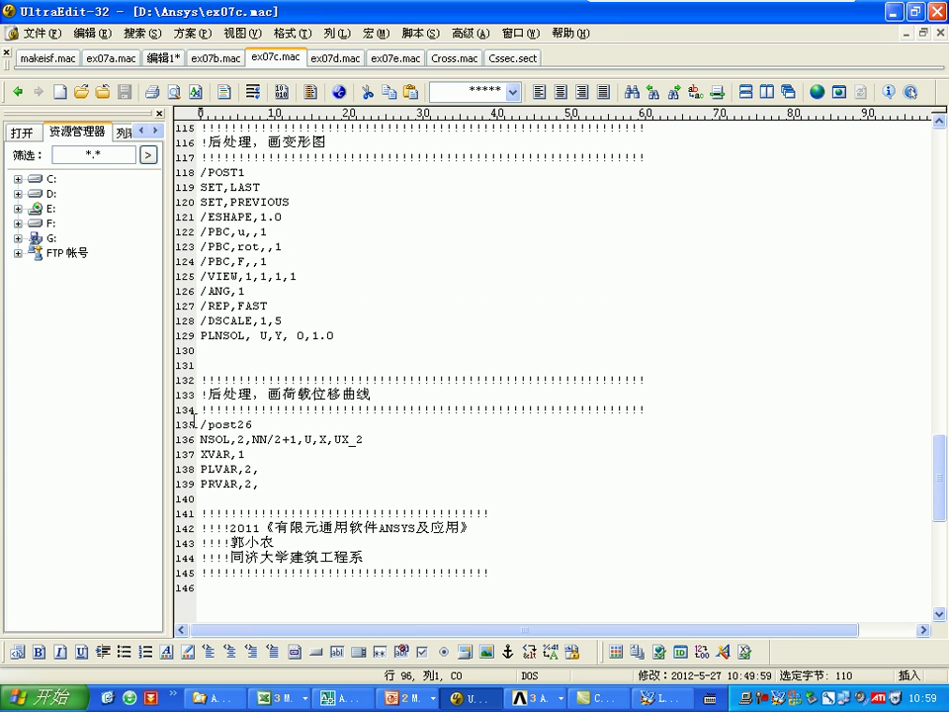
{"action": "left_click_drag", "start_coordinate": [194, 423], "coordinate": [203, 494]}
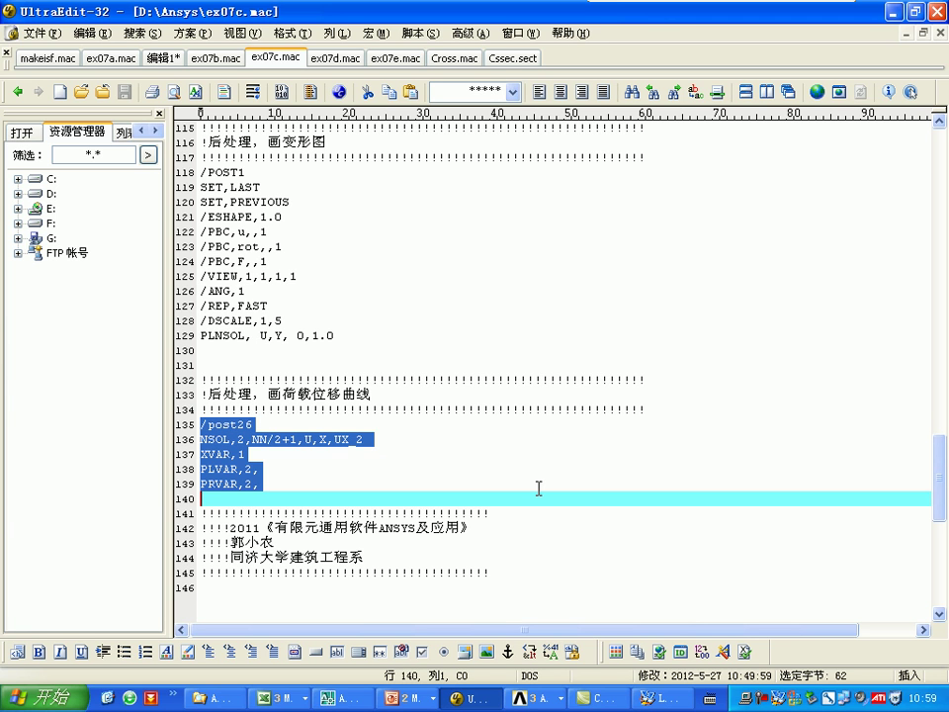
{"action": "left_click", "coordinate": [533, 702]}
{"action": "left_click", "coordinate": [554, 651]}
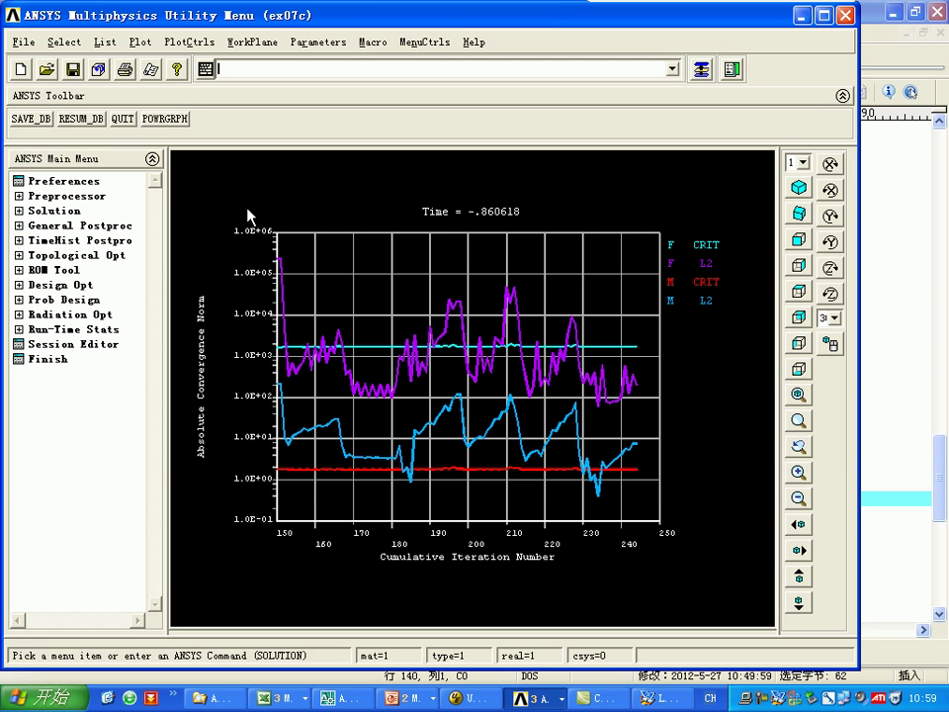
Step: List the results summary in the general postprocessor and examine the time values of the solved substeps
{"action": "left_click", "coordinate": [89, 226]}
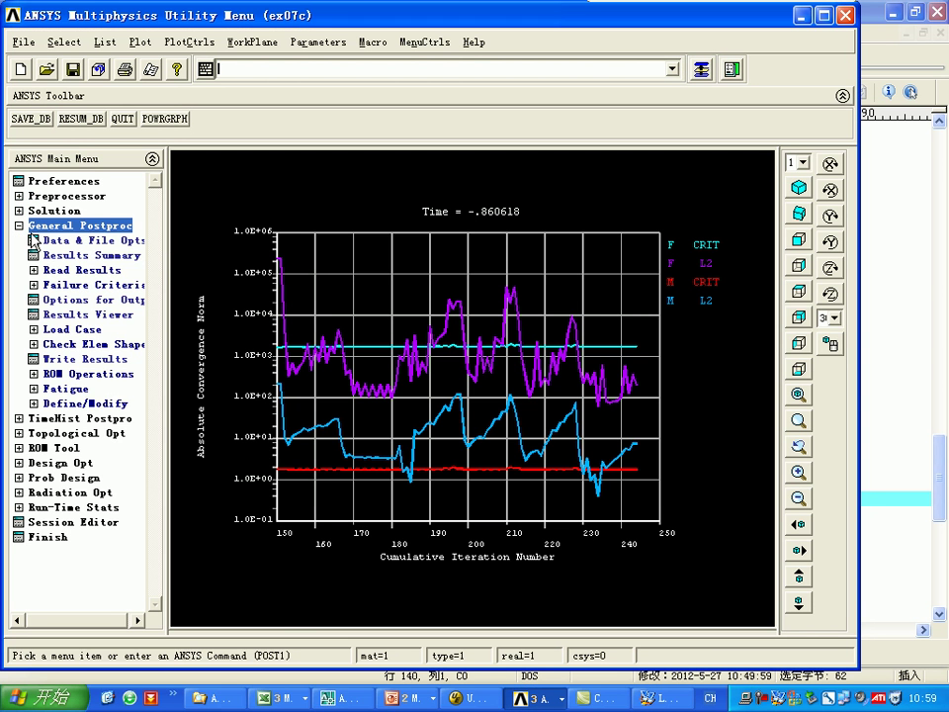
{"action": "left_click", "coordinate": [79, 256]}
{"action": "scroll", "coordinate": [297, 425], "scroll_direction": "down", "scroll_amount": 3}
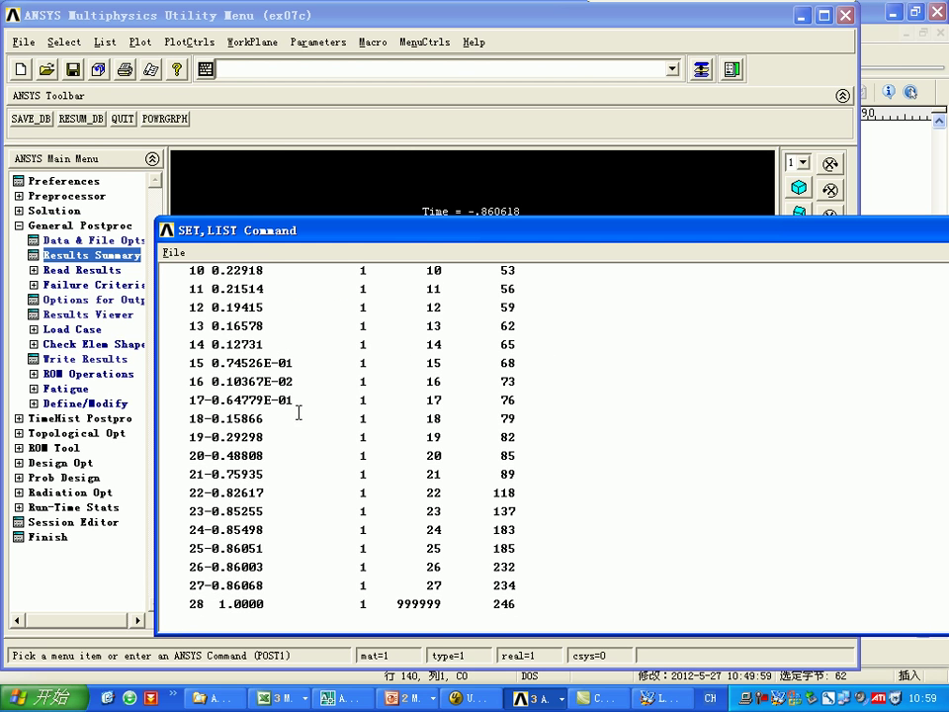
{"action": "scroll", "coordinate": [281, 370], "scroll_direction": "up", "scroll_amount": 2}
{"action": "scroll", "coordinate": [280, 367], "scroll_direction": "down", "scroll_amount": 2}
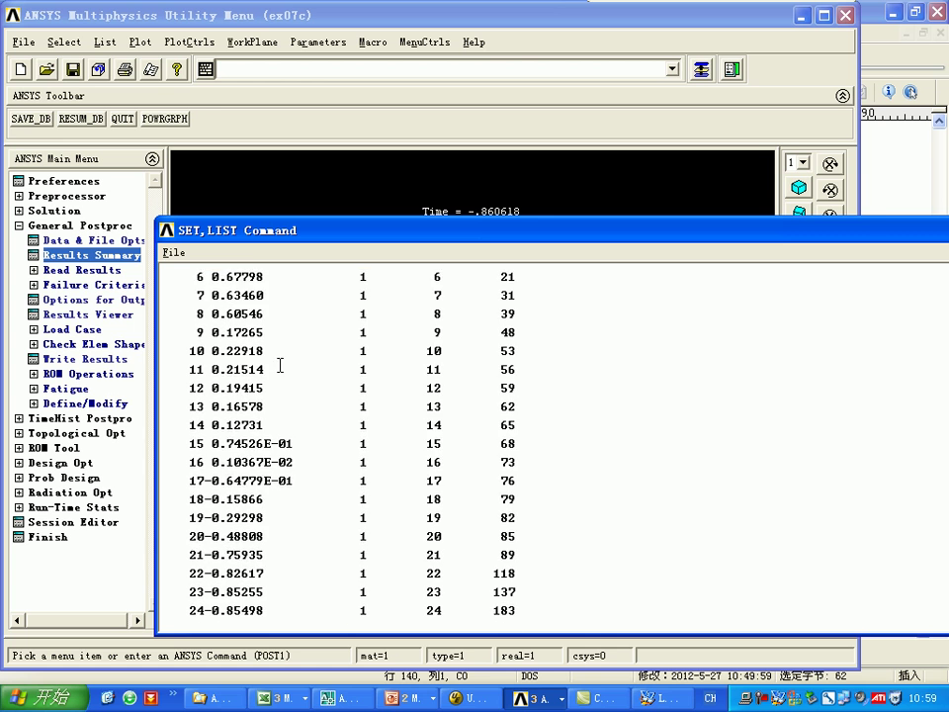
{"action": "left_click", "coordinate": [287, 436]}
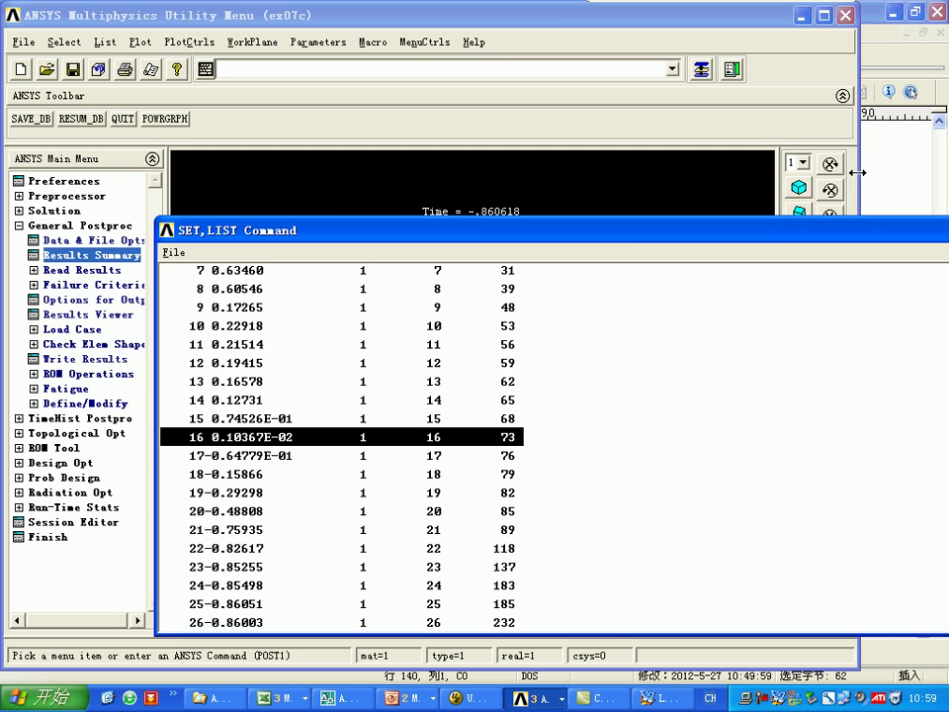
{"action": "left_click_drag", "start_coordinate": [868, 237], "coordinate": [485, 237]}
{"action": "left_click", "coordinate": [710, 230]}
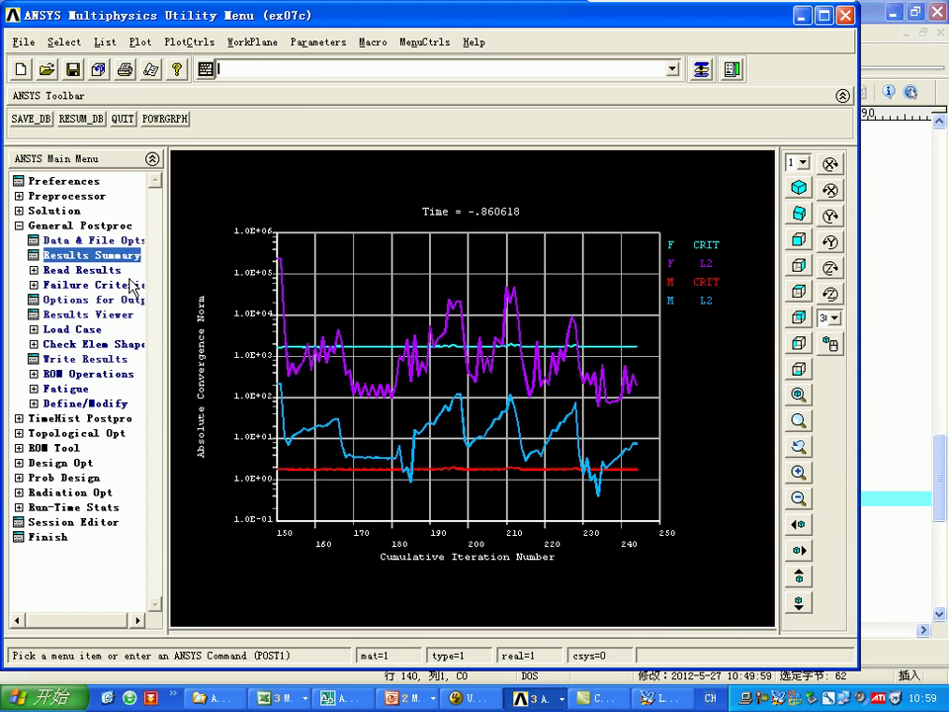
Step: Read data set 6 from the ex07c.rst results file
{"action": "left_click", "coordinate": [77, 269]}
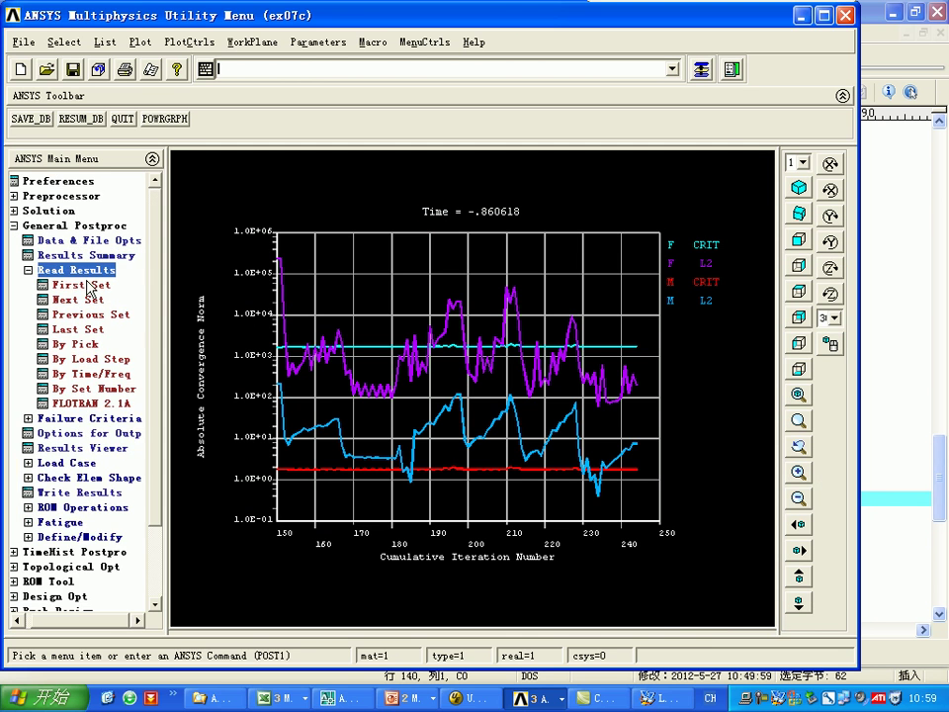
{"action": "left_click", "coordinate": [79, 344]}
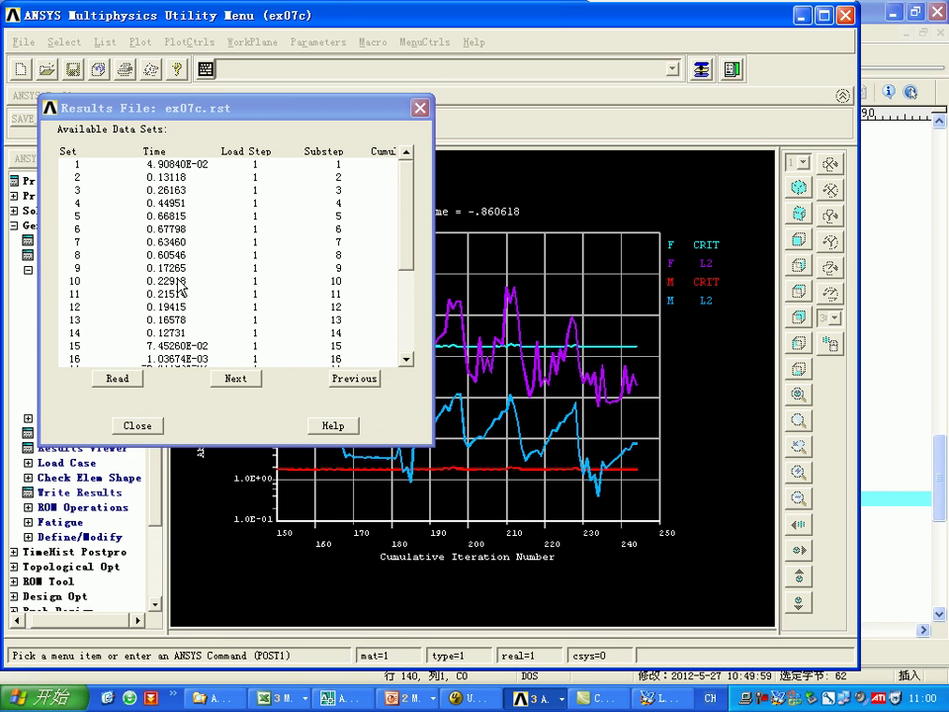
{"action": "left_click", "coordinate": [182, 216]}
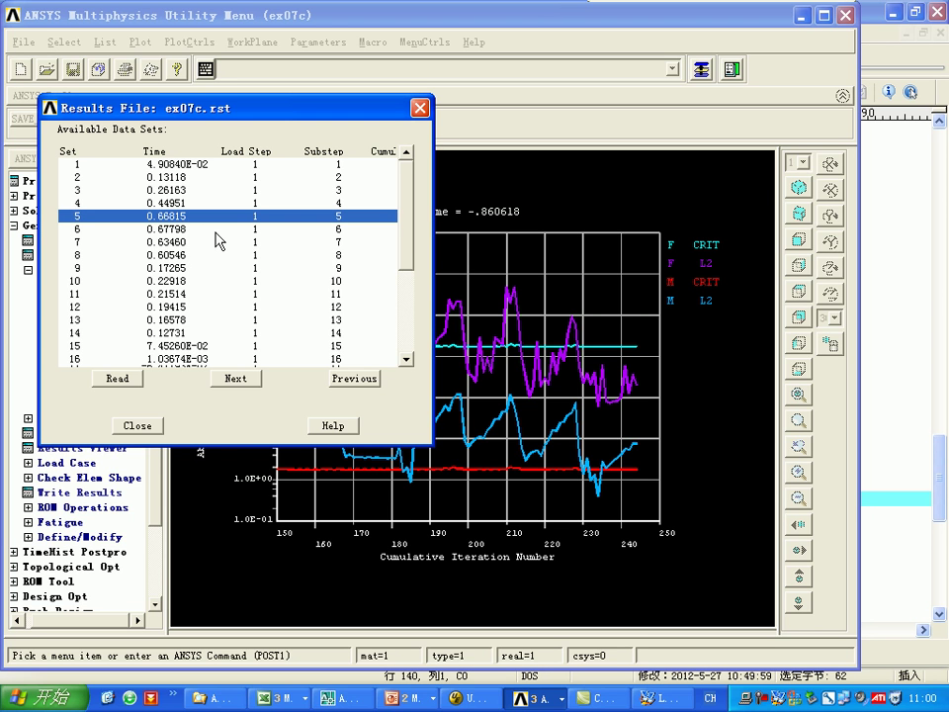
{"action": "left_click", "coordinate": [207, 228]}
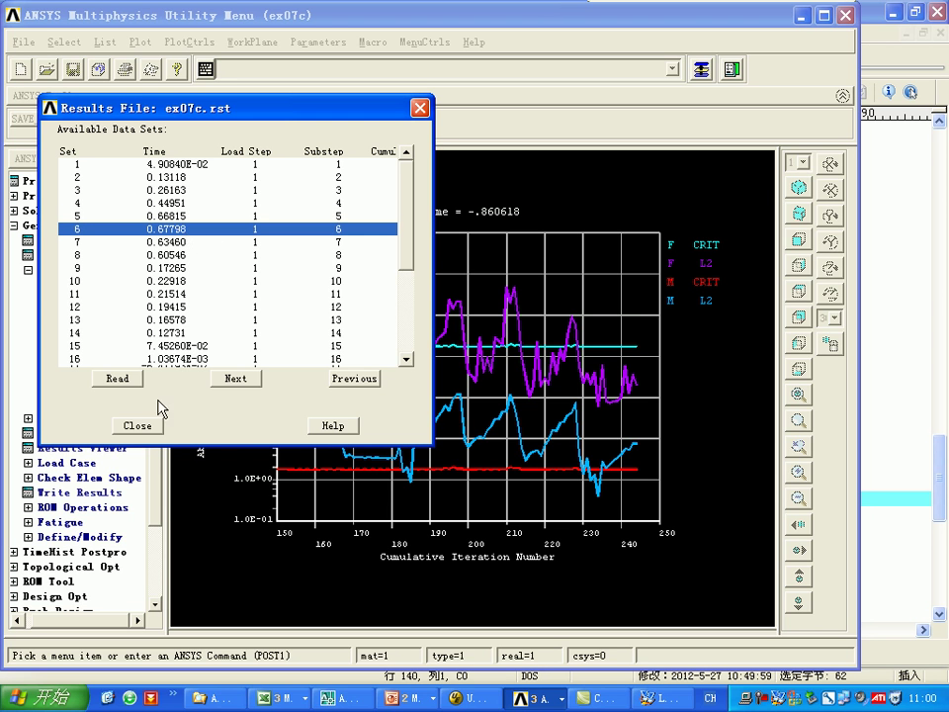
{"action": "left_click", "coordinate": [119, 379]}
{"action": "left_click", "coordinate": [138, 425]}
Step: Plot the nodal solution contour of the X-component of stress with the deformed shape only at true scale
{"action": "left_click", "coordinate": [85, 426]}
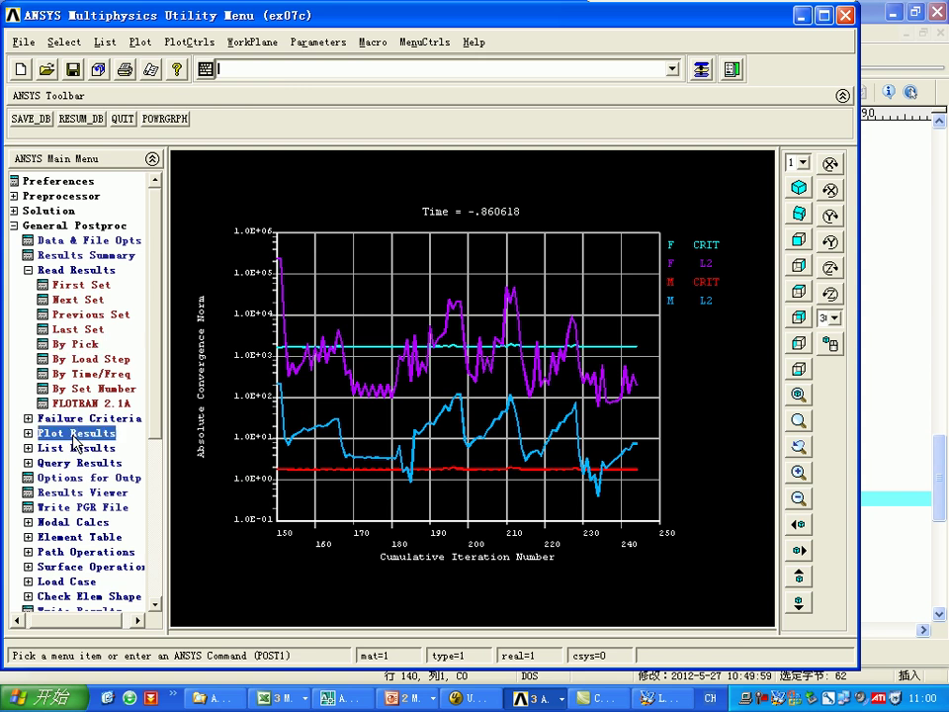
{"action": "left_click", "coordinate": [91, 329]}
{"action": "left_click", "coordinate": [99, 344]}
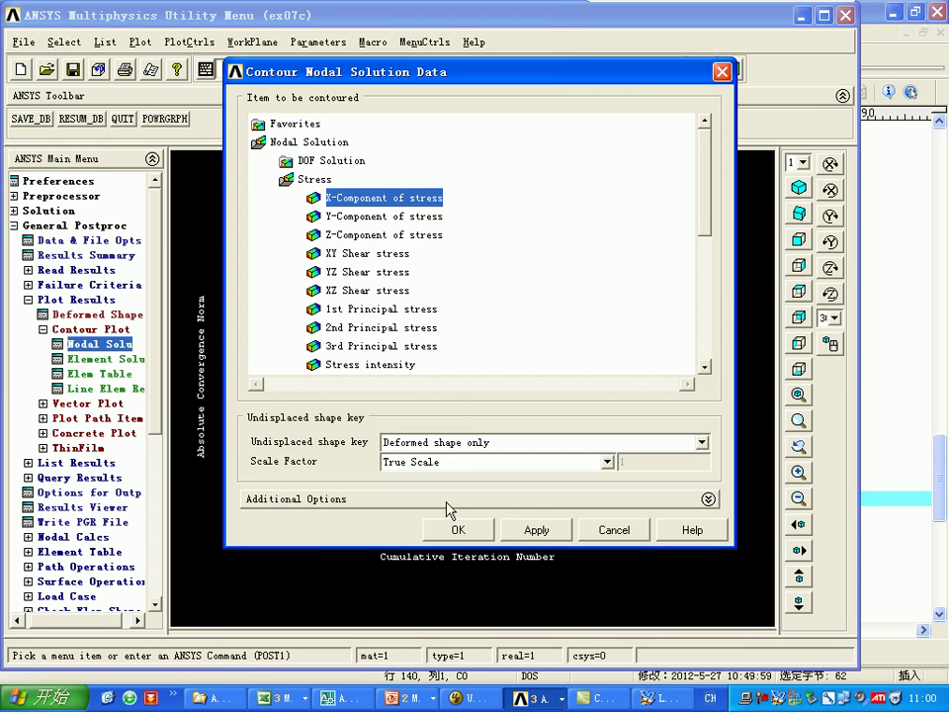
{"action": "left_click", "coordinate": [457, 527]}
Step: View the stress contour from the top and in isometric view, and examine the strut's mid-height up close
{"action": "left_click", "coordinate": [189, 41]}
{"action": "left_click", "coordinate": [198, 63]}
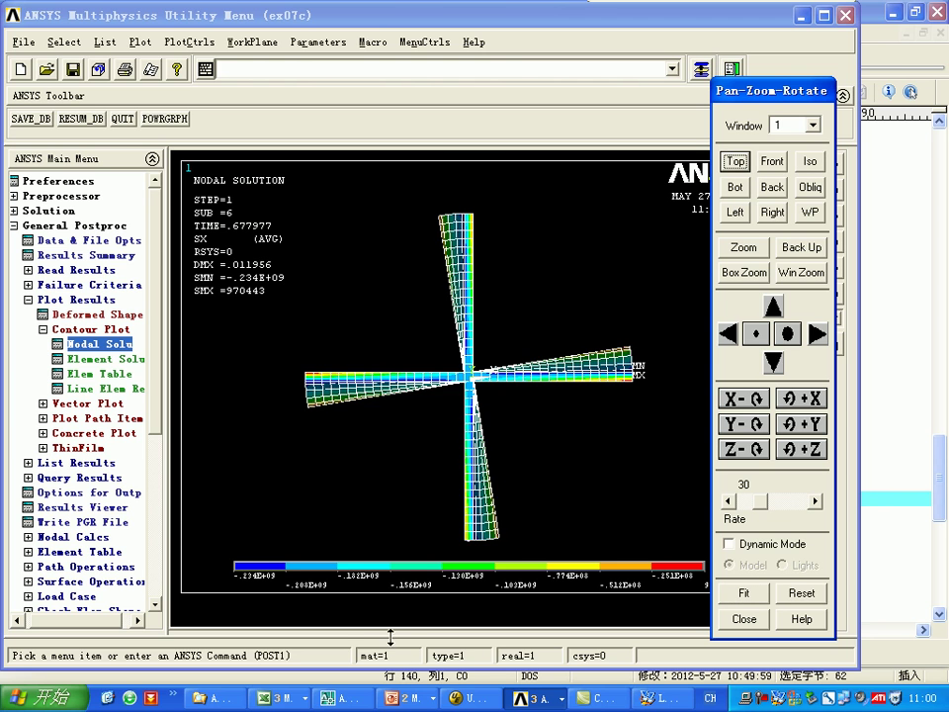
{"action": "left_click", "coordinate": [810, 161]}
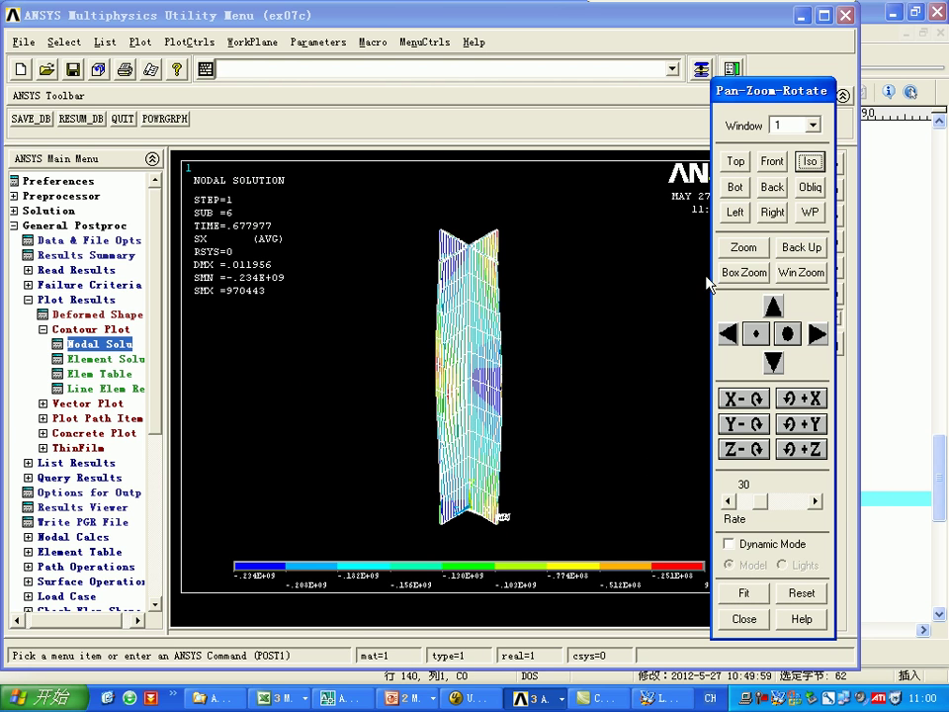
{"action": "left_click", "coordinate": [743, 272]}
{"action": "left_click", "coordinate": [419, 345]}
{"action": "left_click", "coordinate": [554, 432]}
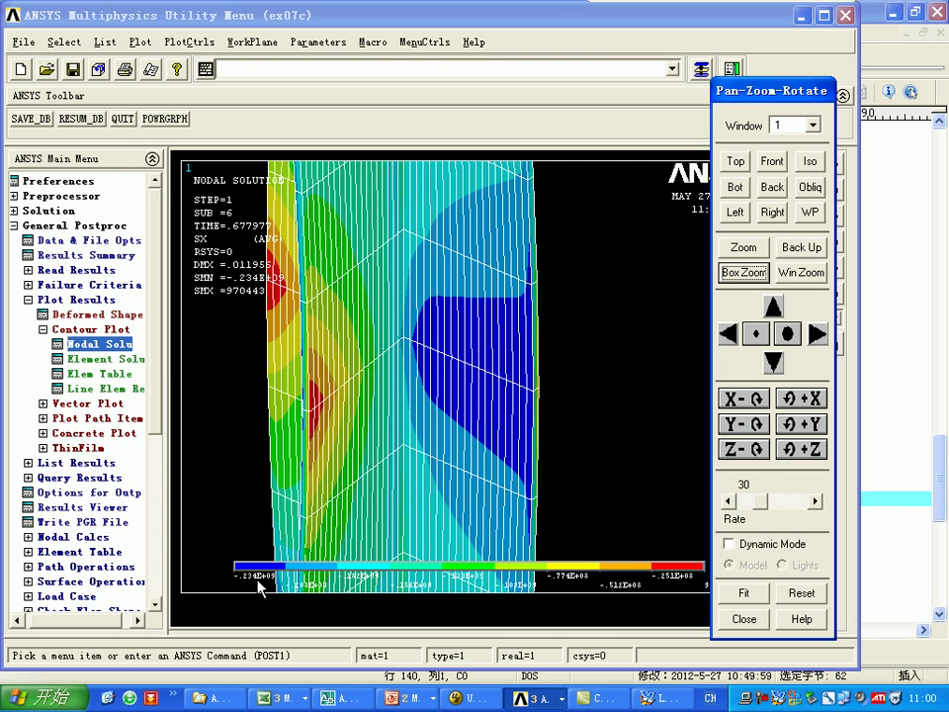
{"action": "left_click", "coordinate": [743, 592]}
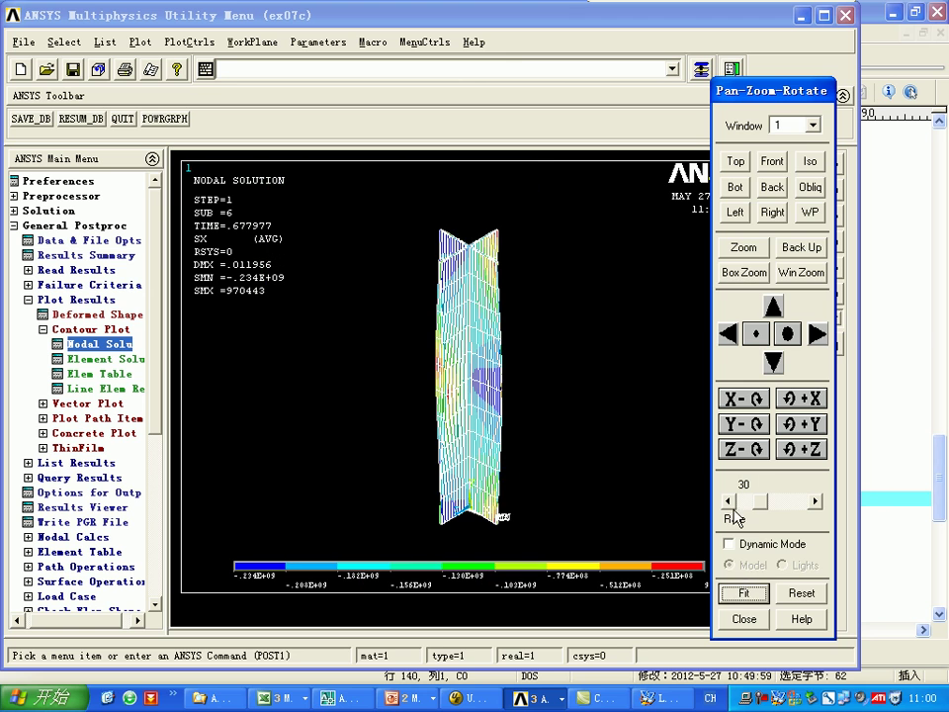
Step: Turn on Dynamic Mode, shift the strut in the view, and enlarge its mid-height stress contours with the plot uncovered
{"action": "left_click", "coordinate": [754, 546]}
{"action": "left_click_drag", "start_coordinate": [523, 415], "coordinate": [309, 419]}
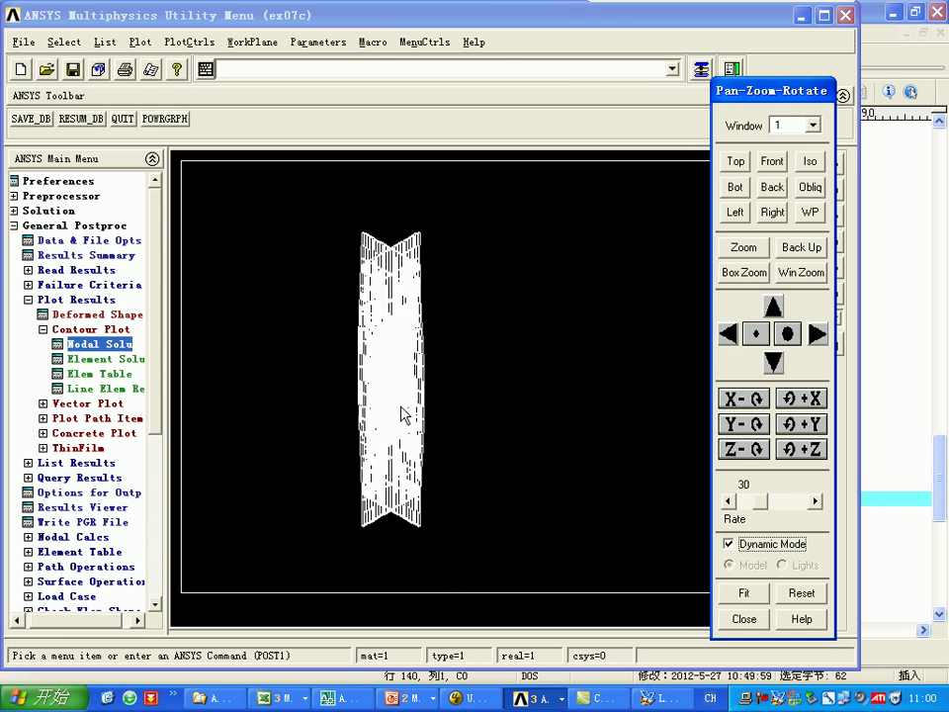
{"action": "mouse_move", "coordinate": [441, 405]}
{"action": "left_mouse_down"}
{"action": "mouse_move", "coordinate": [242, 410]}
{"action": "mouse_move", "coordinate": [368, 395]}
{"action": "left_mouse_up"}
{"action": "left_click", "coordinate": [744, 272]}
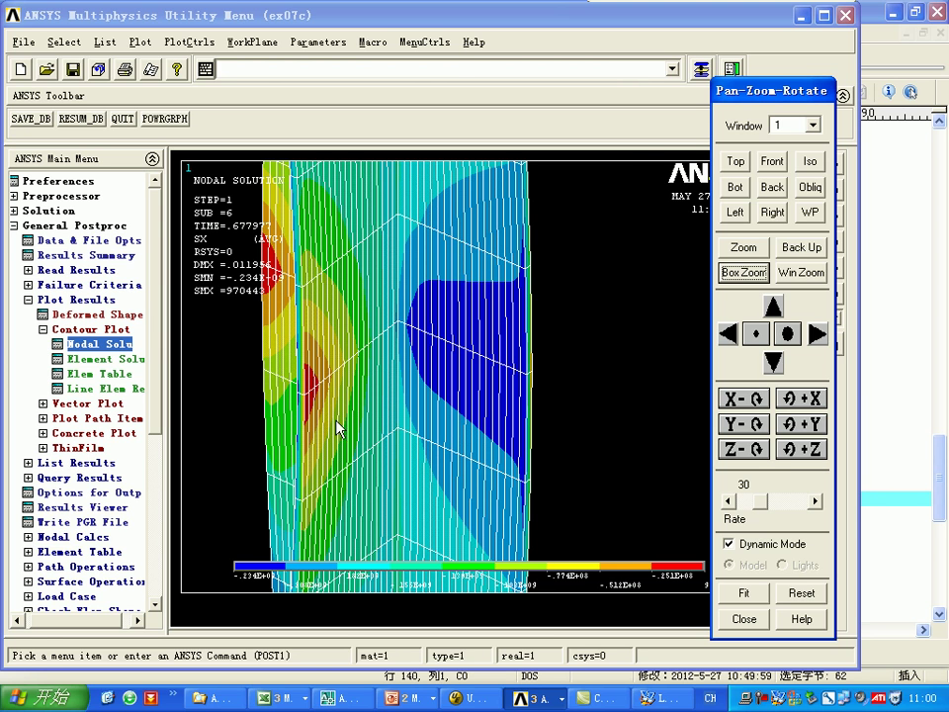
{"action": "left_click_drag", "start_coordinate": [758, 98], "coordinate": [873, 86]}
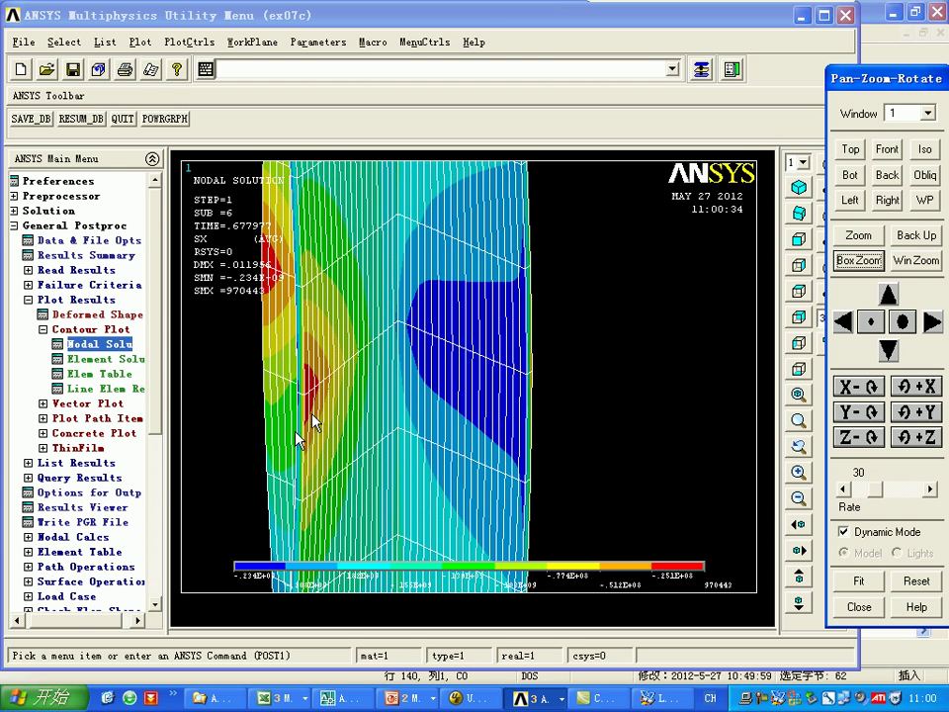
Step: Inspect the stress distribution around the strut's mid-height again in a slightly wider close-up, and restore the full strut view
{"action": "left_click", "coordinate": [861, 580]}
{"action": "left_click", "coordinate": [858, 260]}
{"action": "left_click", "coordinate": [397, 345]}
{"action": "left_click", "coordinate": [568, 432]}
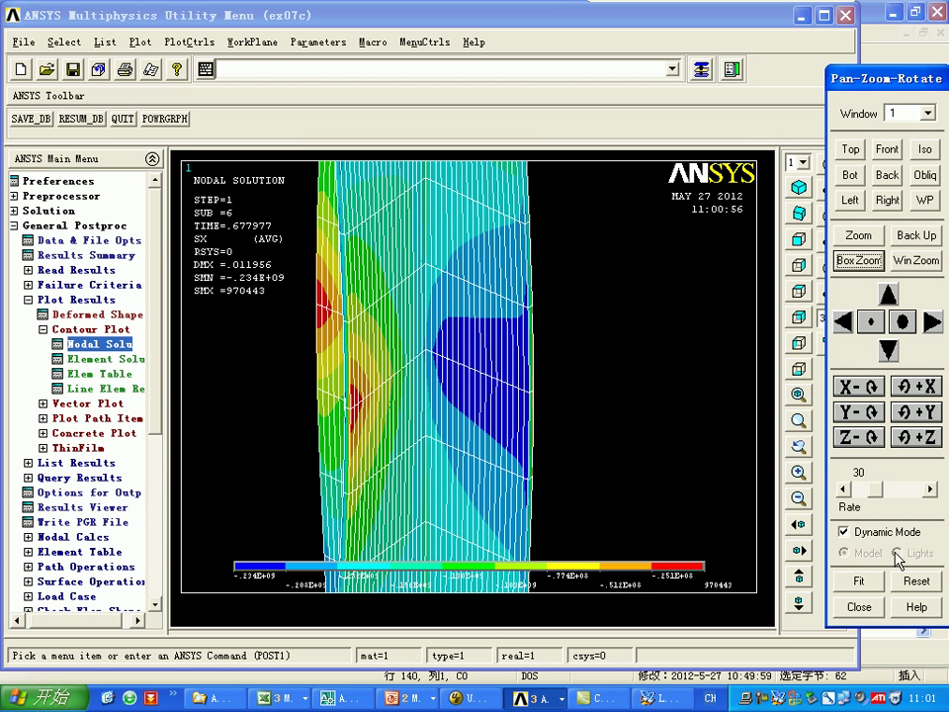
{"action": "left_click", "coordinate": [859, 580]}
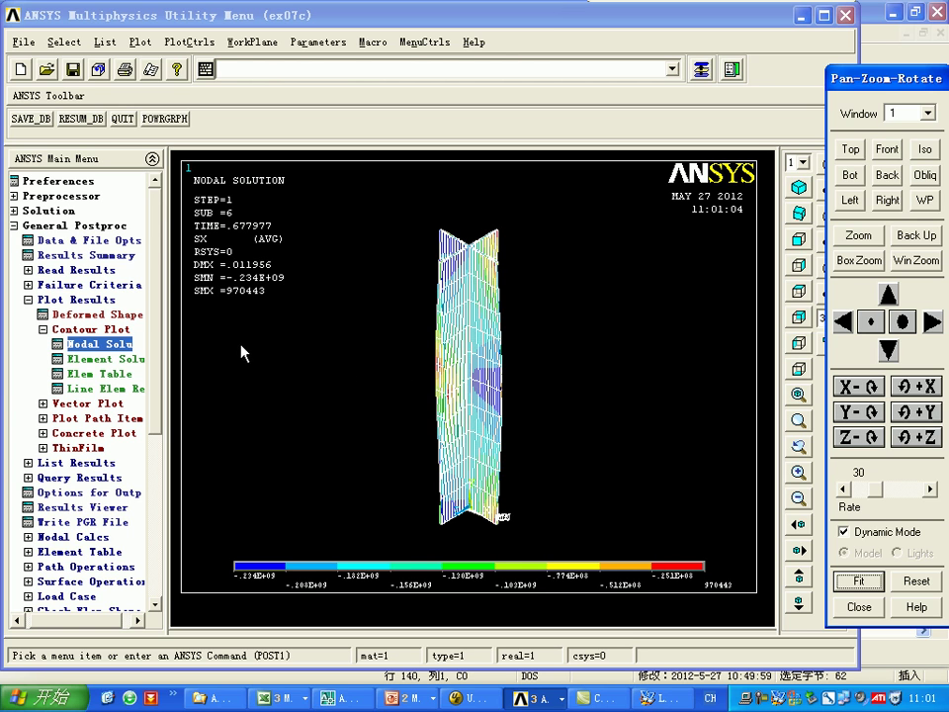
Step: Open time-history postprocessing for ex07c.rst and agree to clear the database
{"action": "left_click", "coordinate": [14, 225]}
{"action": "left_click", "coordinate": [83, 241]}
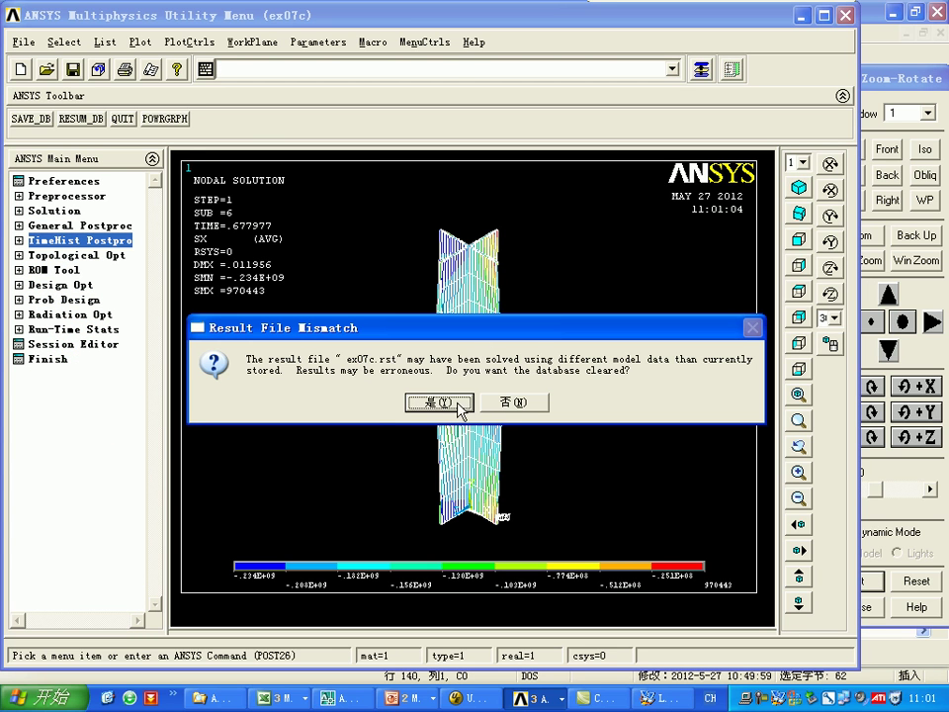
{"action": "left_click", "coordinate": [458, 404]}
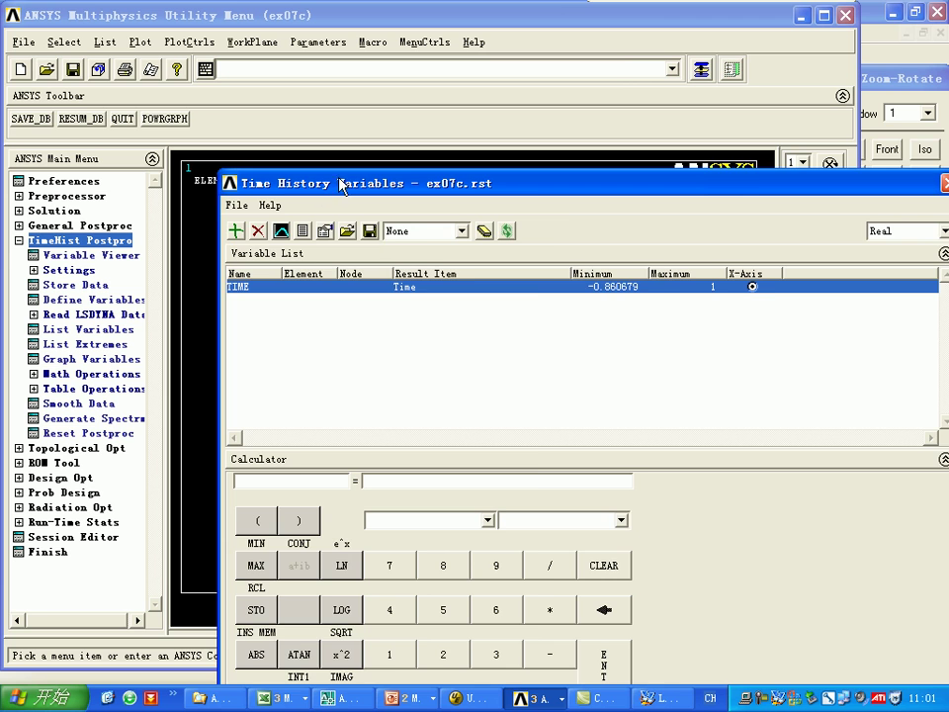
Step: Try to add the Y-component of displacement at node 12 as time-history variable UY_2
{"action": "left_click_drag", "start_coordinate": [341, 185], "coordinate": [661, 182]}
{"action": "left_click", "coordinate": [555, 228]}
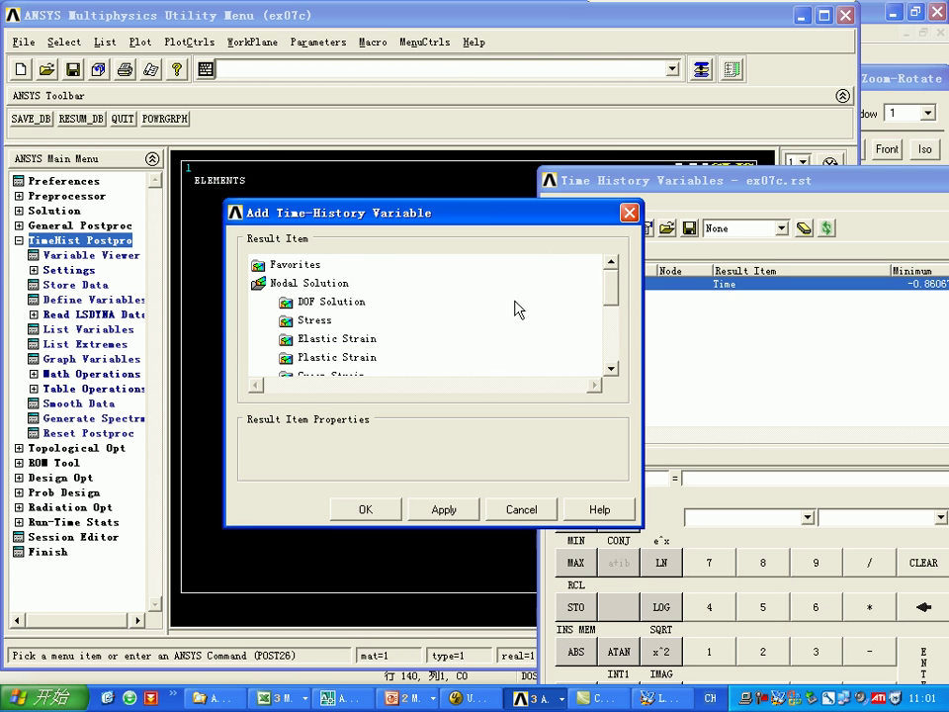
{"action": "double_click", "coordinate": [365, 302]}
{"action": "left_click", "coordinate": [368, 338]}
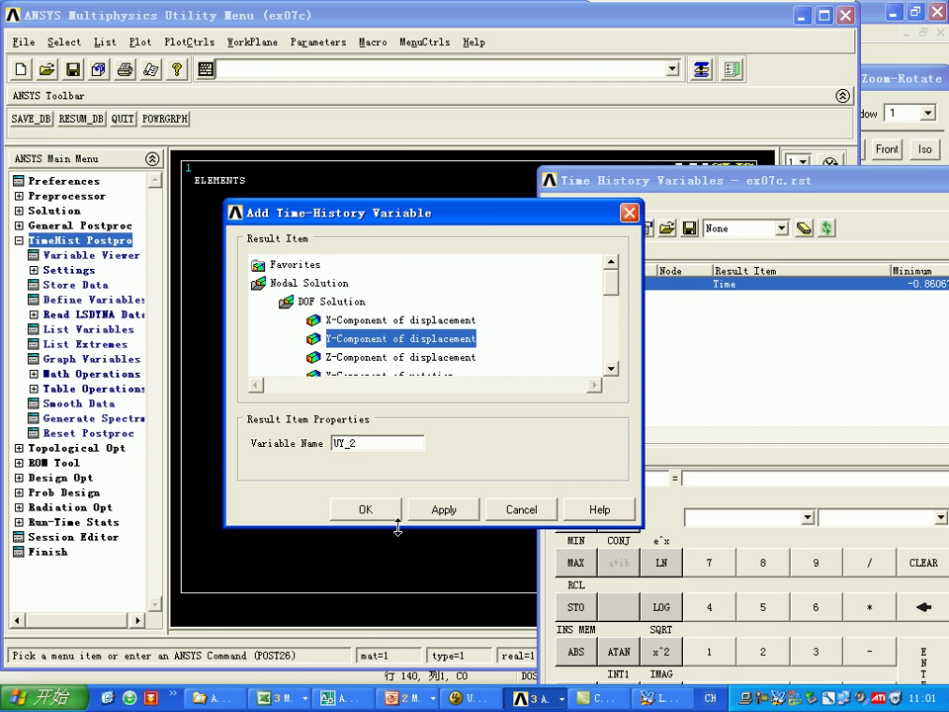
{"action": "left_click", "coordinate": [381, 514]}
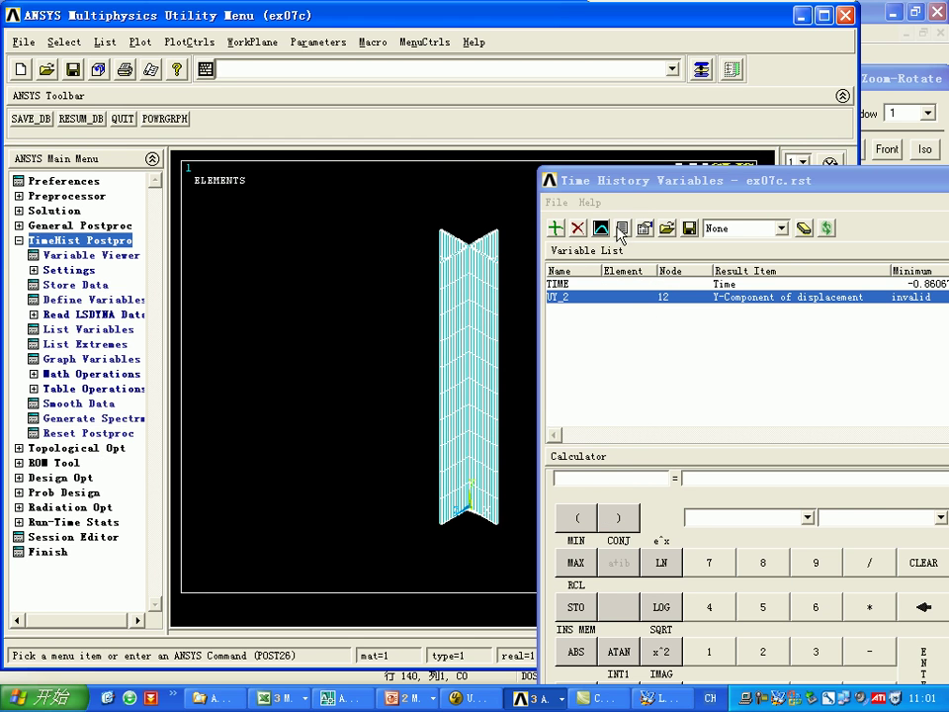
Step: Graph and list the node 12 displacement variable, and close the listing and the time-history variable viewer
{"action": "left_click", "coordinate": [605, 228]}
{"action": "left_click_drag", "start_coordinate": [660, 191], "coordinate": [798, 179]}
{"action": "left_click", "coordinate": [765, 215]}
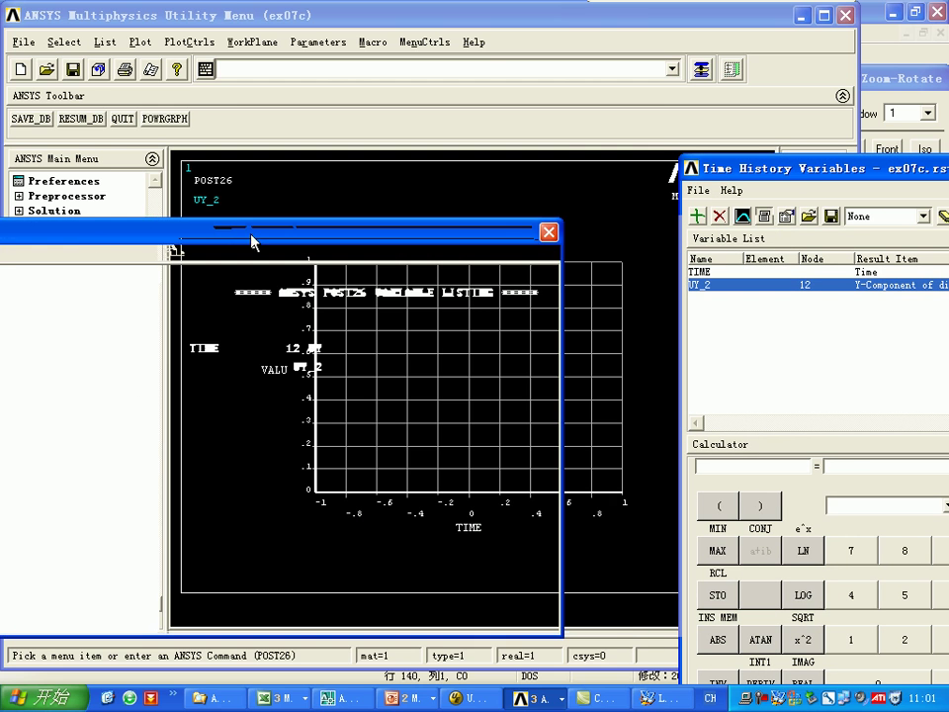
{"action": "left_click", "coordinate": [547, 233]}
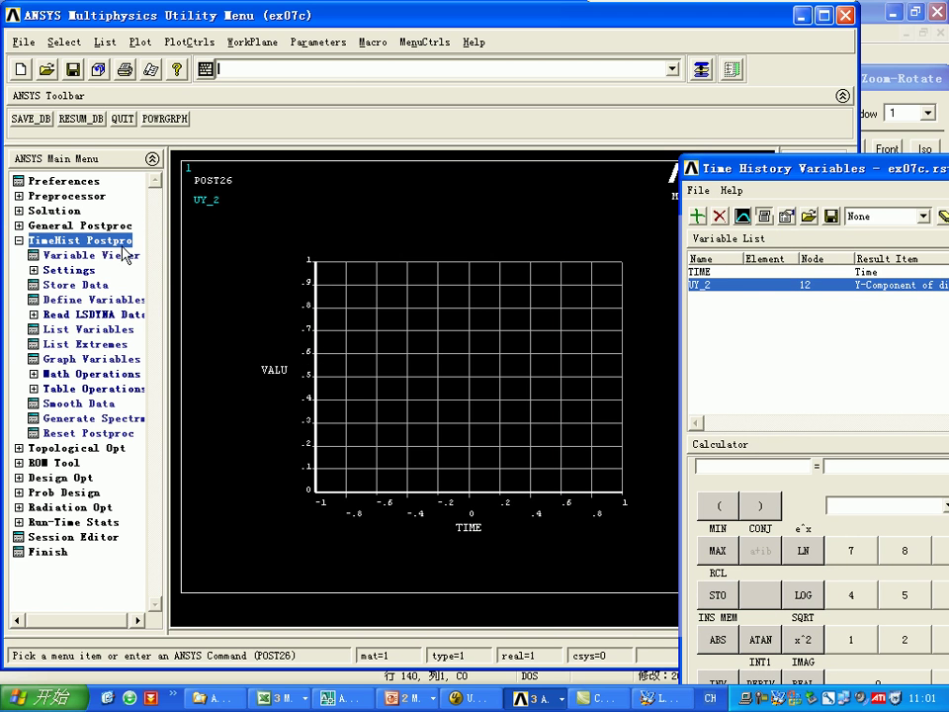
{"action": "double_click", "coordinate": [825, 170]}
{"action": "left_click", "coordinate": [885, 169]}
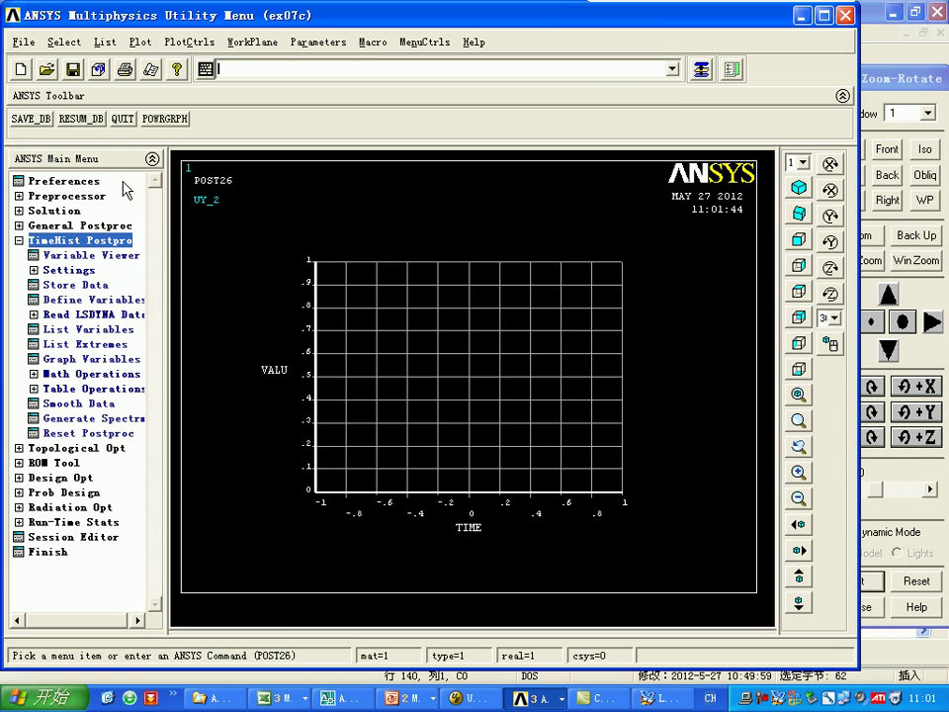
Step: Plot the elements and turn off the display of element shapes so the strut is drawn as a line
{"action": "left_click", "coordinate": [140, 41]}
{"action": "left_click", "coordinate": [168, 182]}
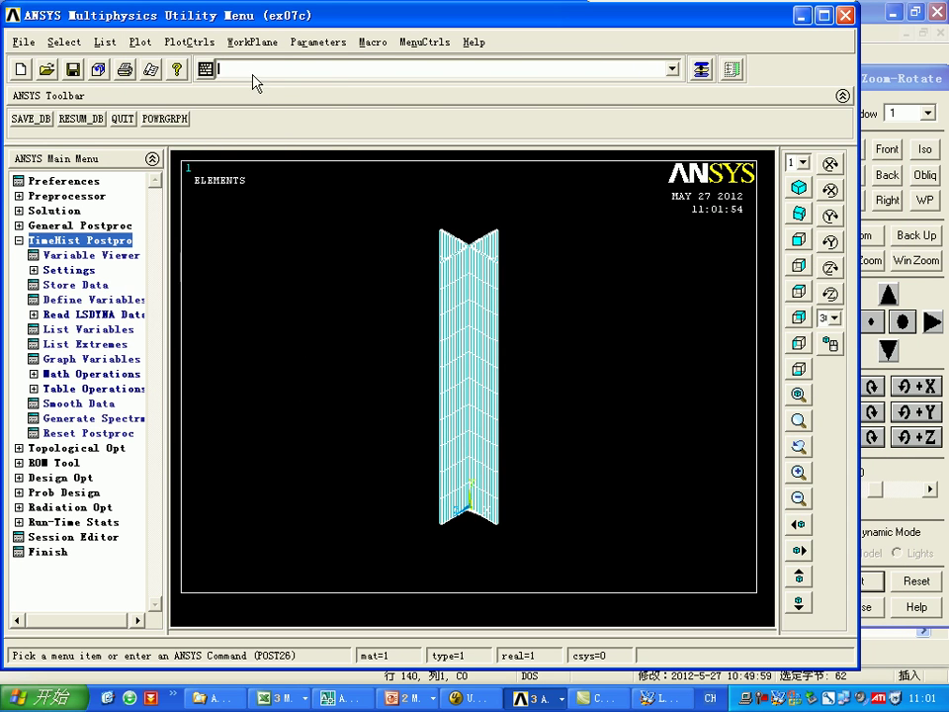
{"action": "left_click", "coordinate": [189, 41]}
{"action": "mouse_move", "coordinate": [241, 138]}
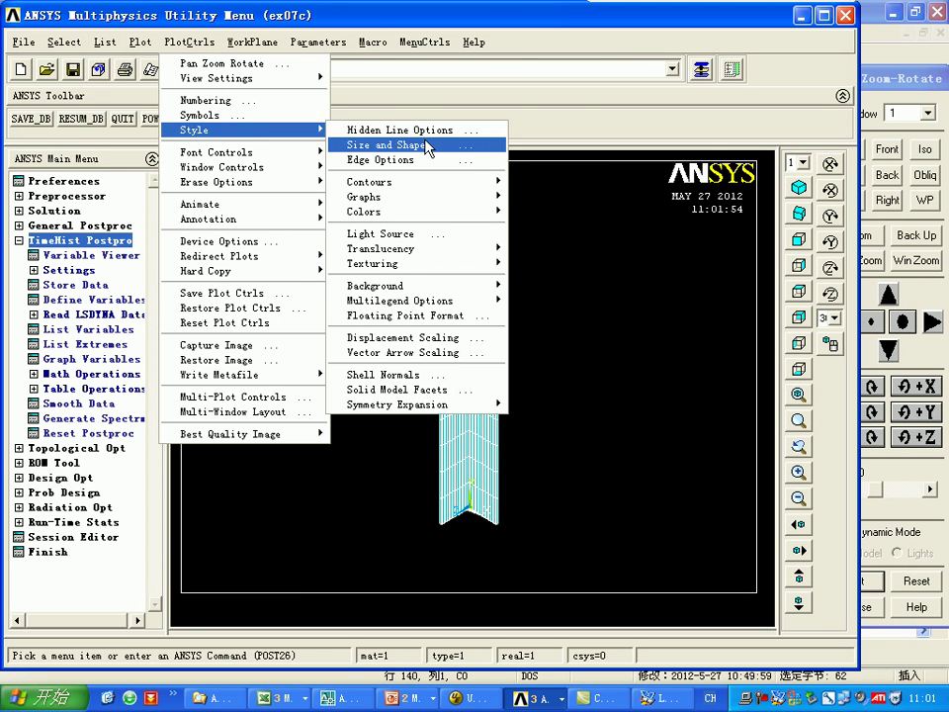
{"action": "left_click", "coordinate": [385, 144]}
{"action": "left_click", "coordinate": [315, 558]}
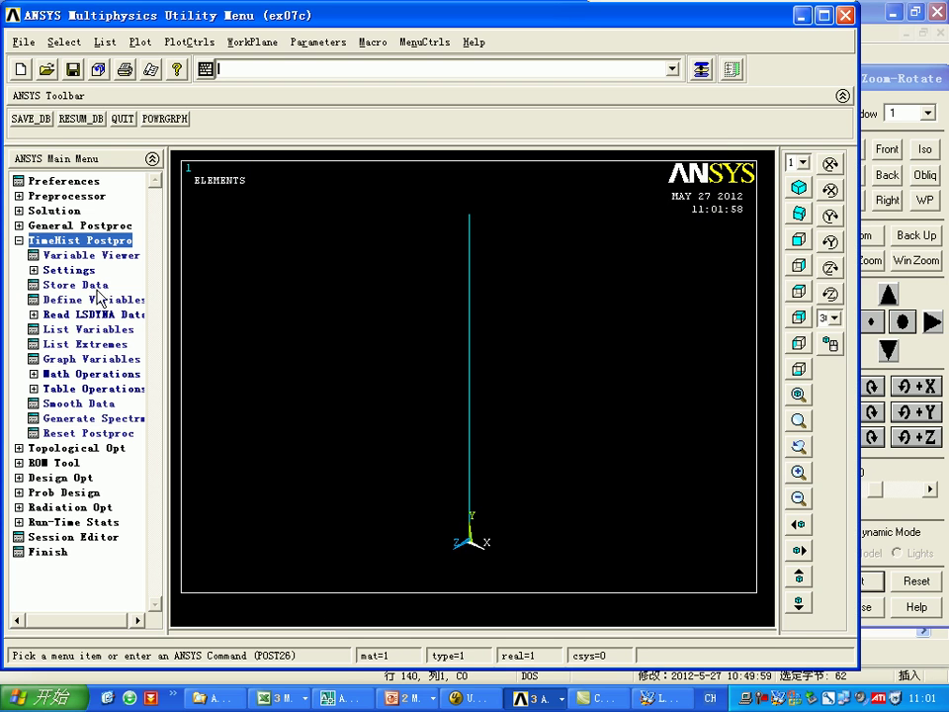
Step: Reopen the time-history variable viewer and redefine UY_2 as a Y-component of displacement, up to the node selection
{"action": "left_click", "coordinate": [87, 255]}
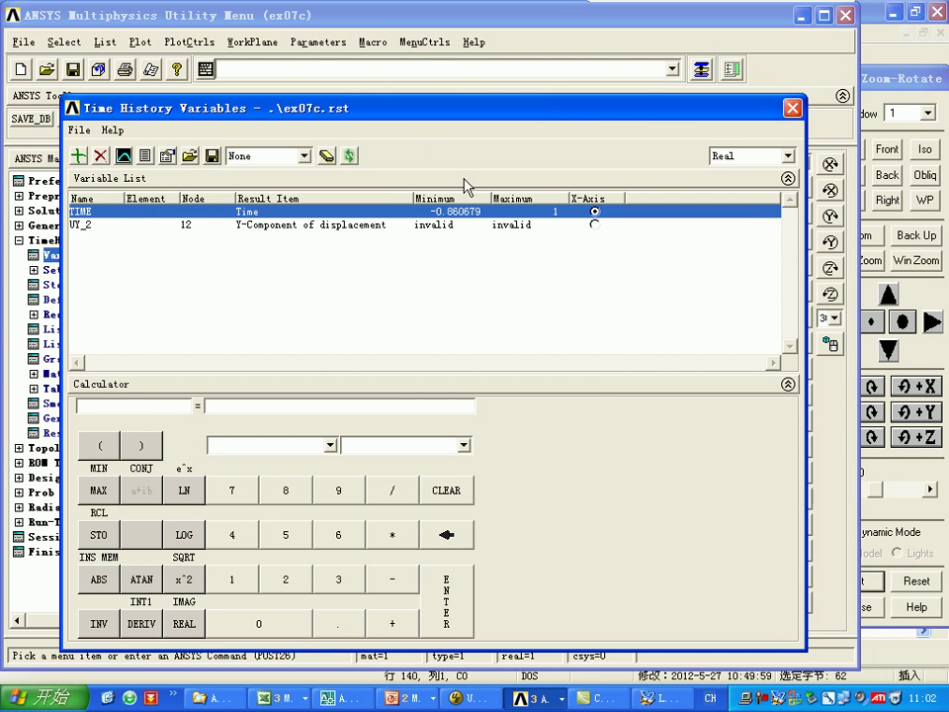
{"action": "left_click_drag", "start_coordinate": [643, 109], "coordinate": [648, 110]}
{"action": "left_click", "coordinate": [616, 157]}
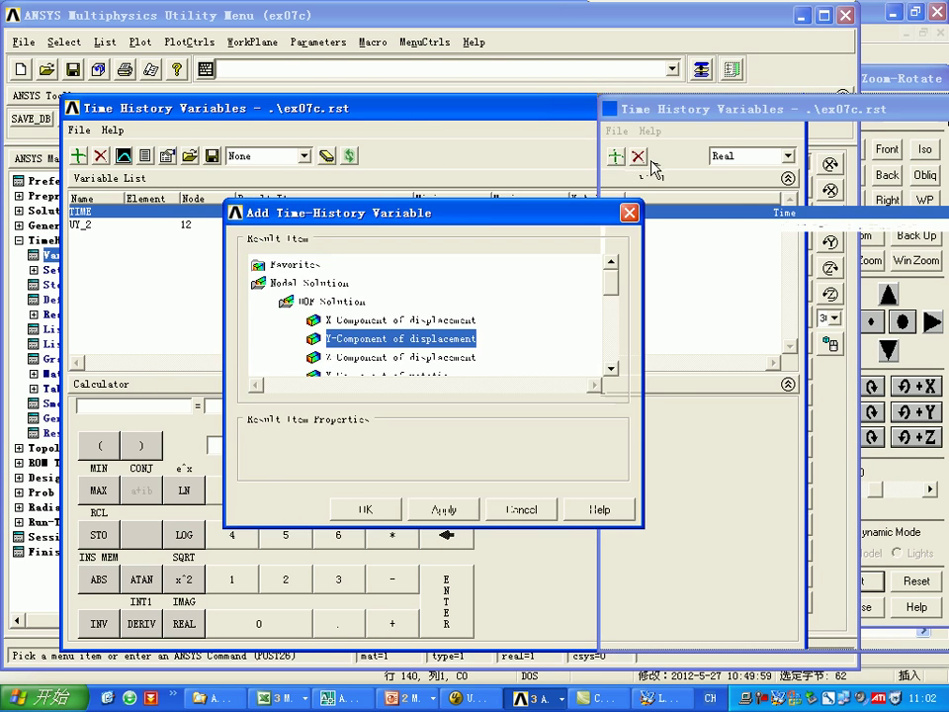
{"action": "left_click", "coordinate": [377, 513]}
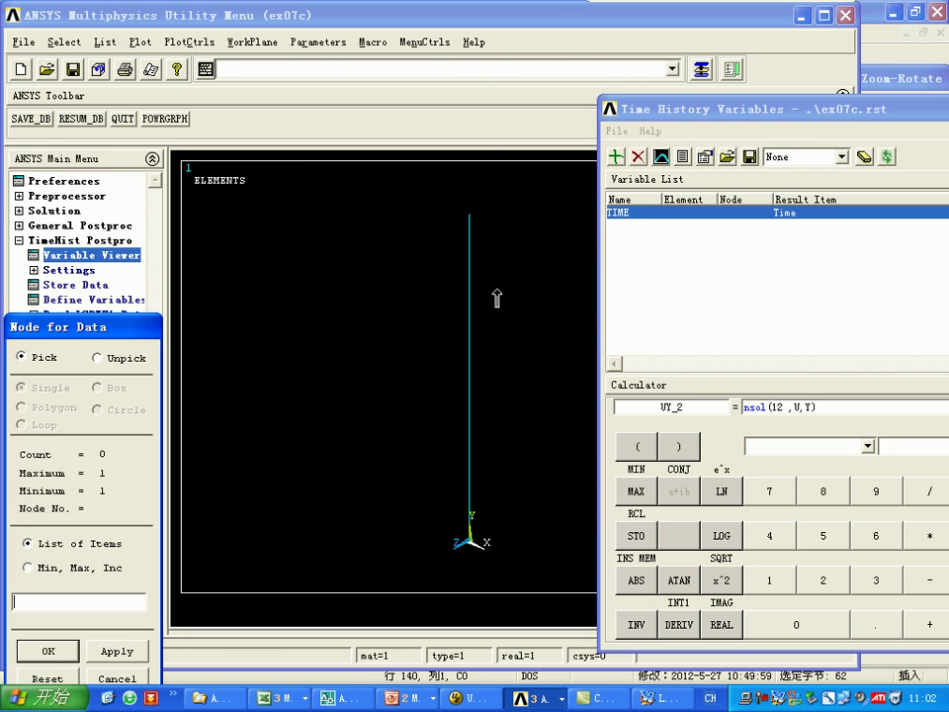
Step: Probe the node numbers along the strut line, including its upper end, and leave the node selection
{"action": "right_click", "coordinate": [482, 227]}
{"action": "left_click", "coordinate": [482, 227]}
{"action": "right_click", "coordinate": [475, 220]}
{"action": "left_click", "coordinate": [471, 417]}
{"action": "right_click", "coordinate": [475, 400]}
{"action": "left_click", "coordinate": [475, 387]}
{"action": "right_click", "coordinate": [475, 321]}
{"action": "left_click", "coordinate": [264, 144]}
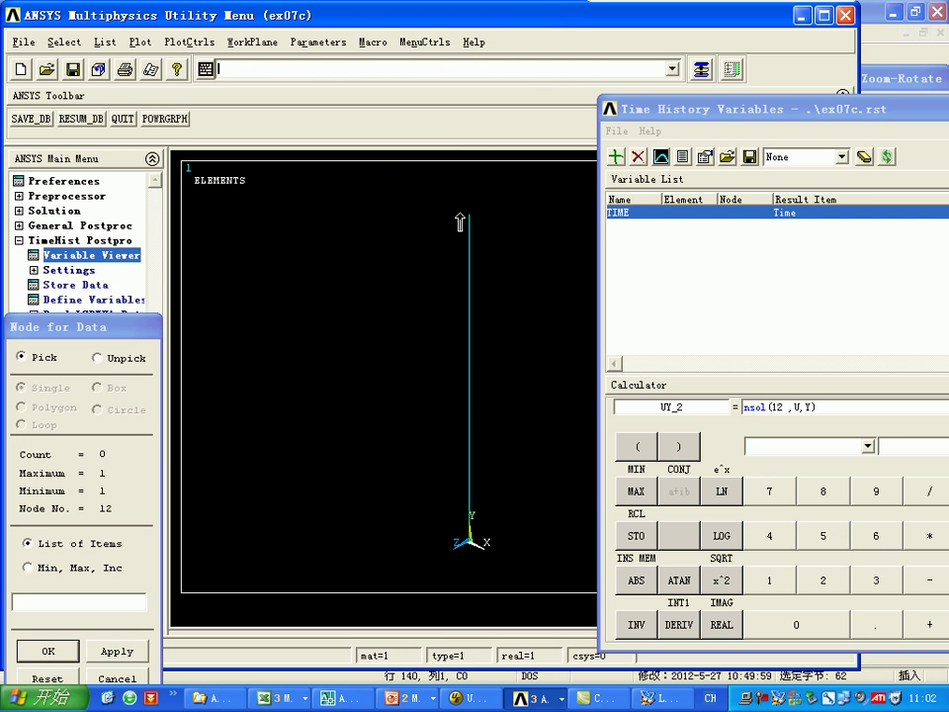
{"action": "left_click", "coordinate": [468, 217]}
{"action": "right_click", "coordinate": [492, 202]}
{"action": "left_click", "coordinate": [492, 198]}
{"action": "right_click", "coordinate": [491, 198]}
{"action": "left_click_drag", "start_coordinate": [60, 326], "coordinate": [79, 217]}
{"action": "left_click", "coordinate": [79, 543]}
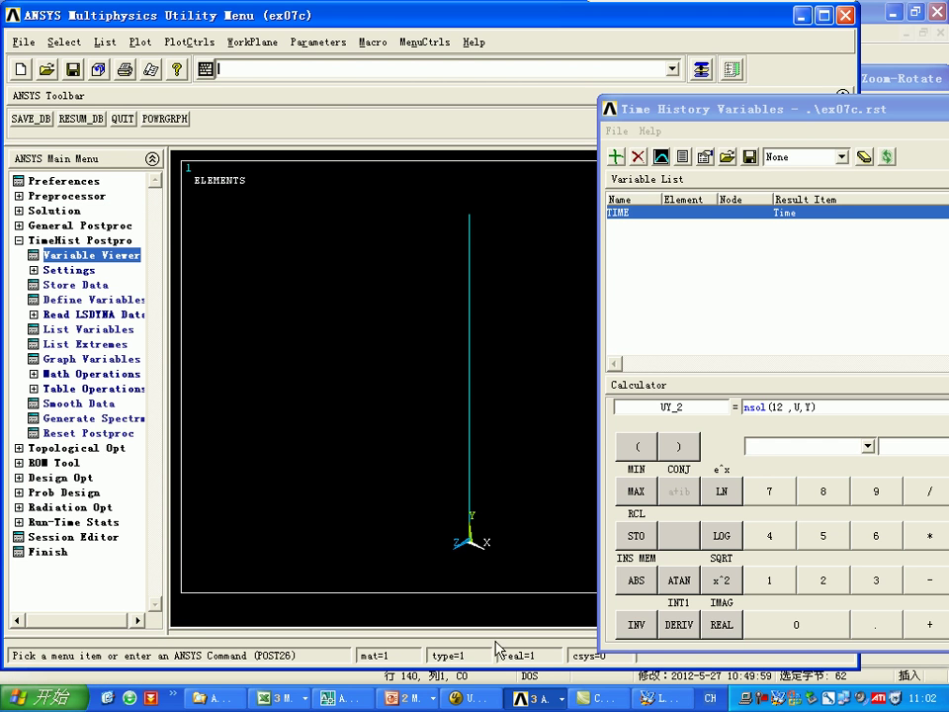
Step: Check the /post26 commands of ex07c.mac in UltraEdit, and back in ANSYS add variable UY_2, the Y-component of displacement at node 11
{"action": "left_click", "coordinate": [482, 700]}
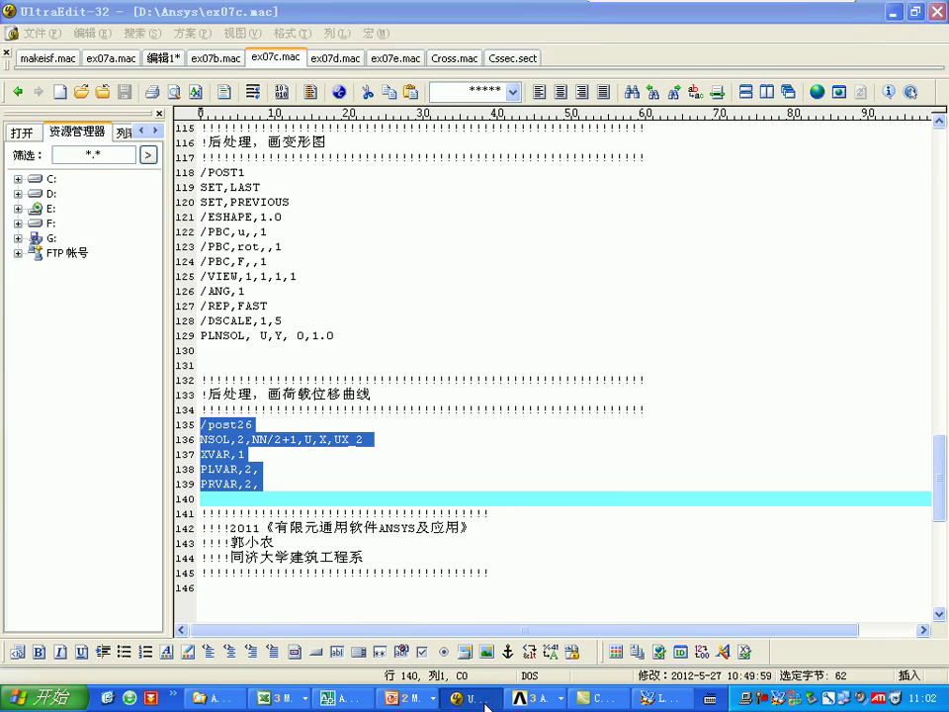
{"action": "left_click", "coordinate": [482, 700]}
{"action": "left_click", "coordinate": [616, 157]}
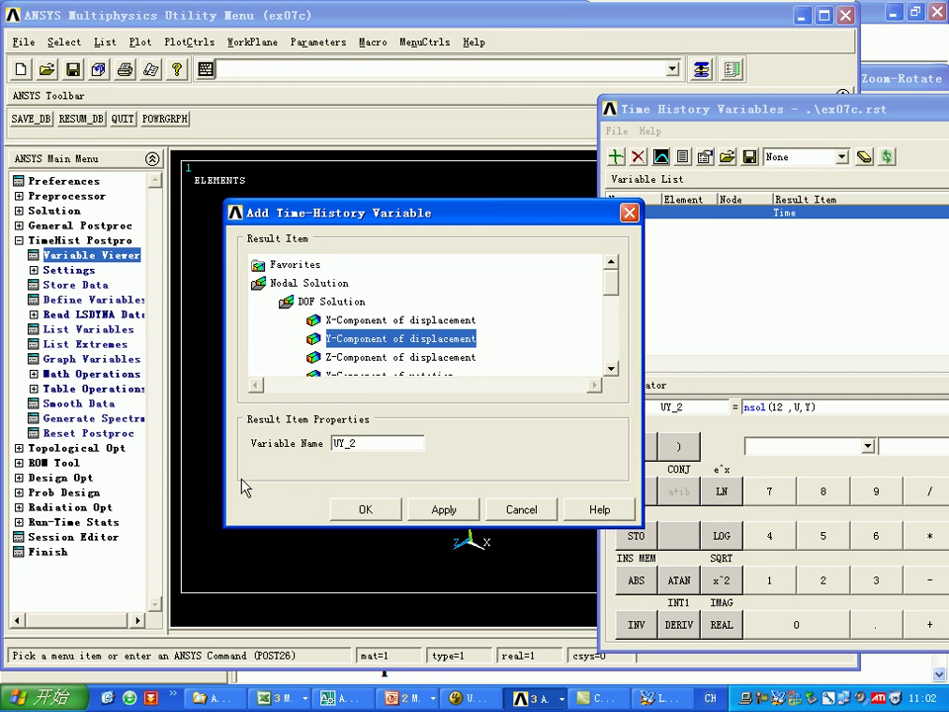
{"action": "left_click", "coordinate": [364, 508]}
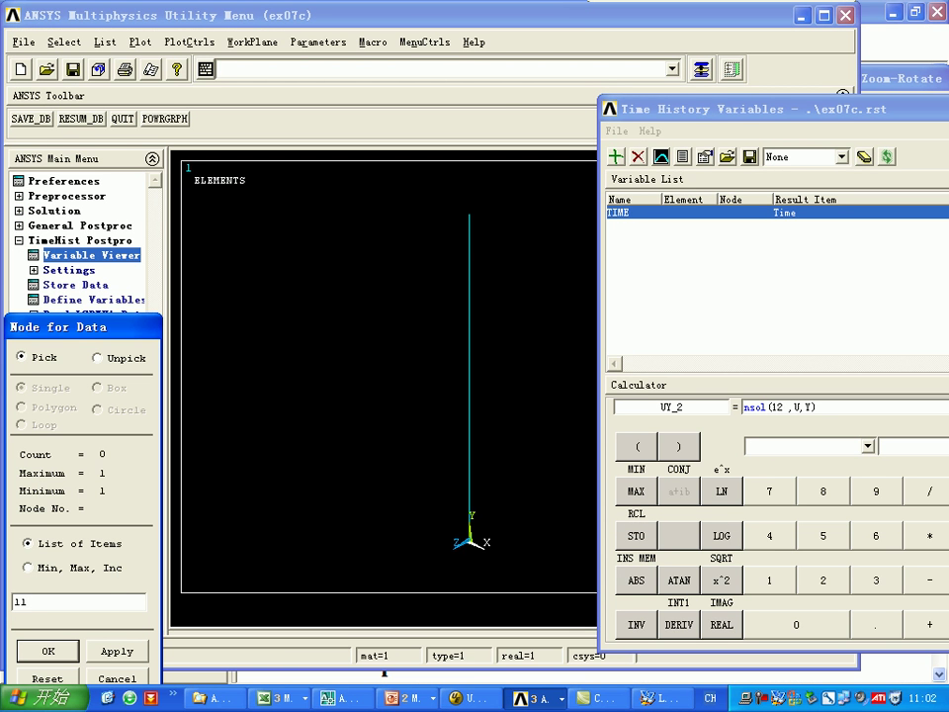
{"action": "left_click", "coordinate": [62, 651]}
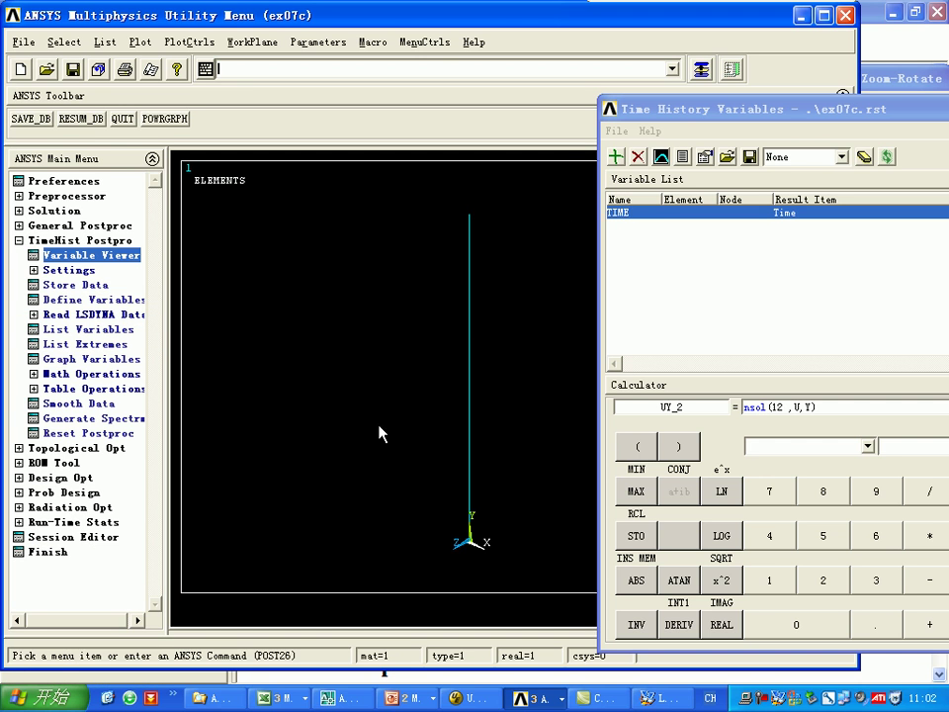
Step: Graph UY_2 against time, list its values, copy the whole listing, and close the listing window
{"action": "left_click", "coordinate": [662, 156]}
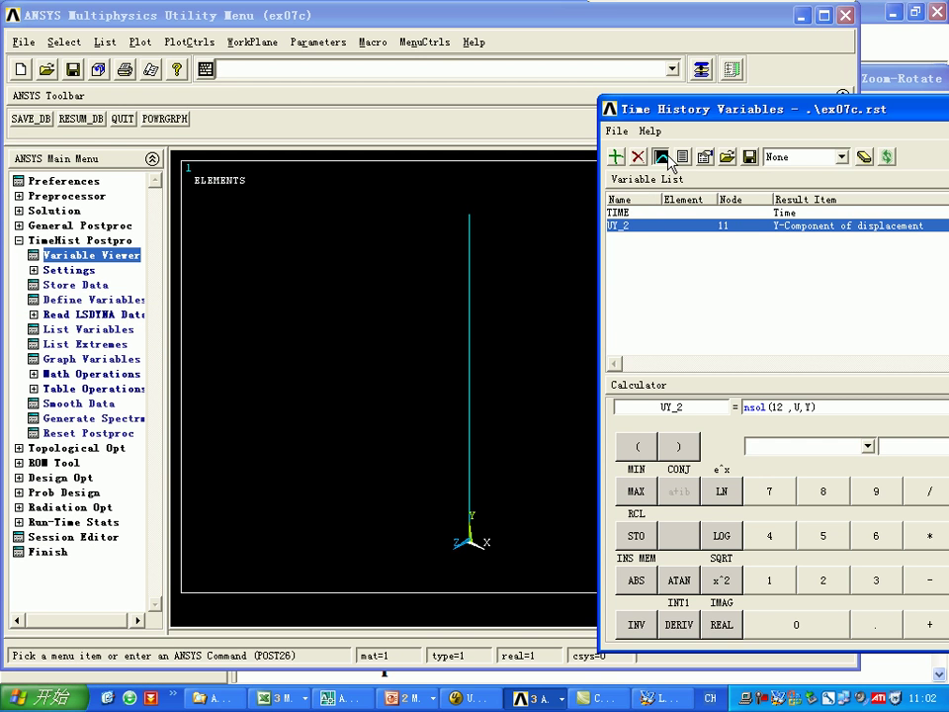
{"action": "left_click", "coordinate": [682, 156]}
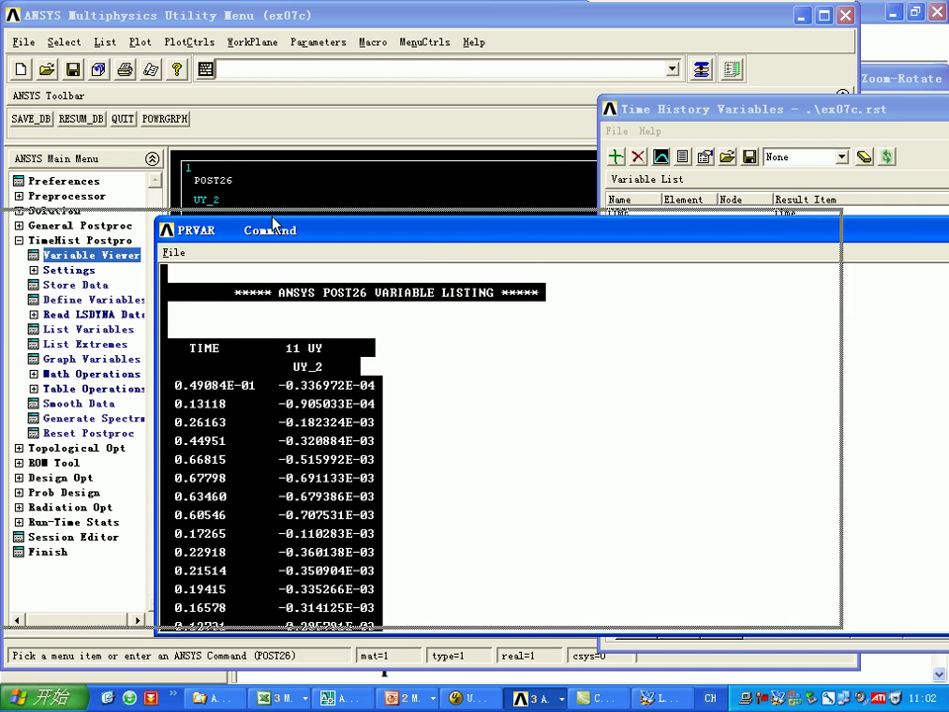
{"action": "left_click_drag", "start_coordinate": [296, 229], "coordinate": [30, 221]}
{"action": "left_click", "coordinate": [834, 168]}
{"action": "left_click_drag", "start_coordinate": [752, 109], "coordinate": [223, 100]}
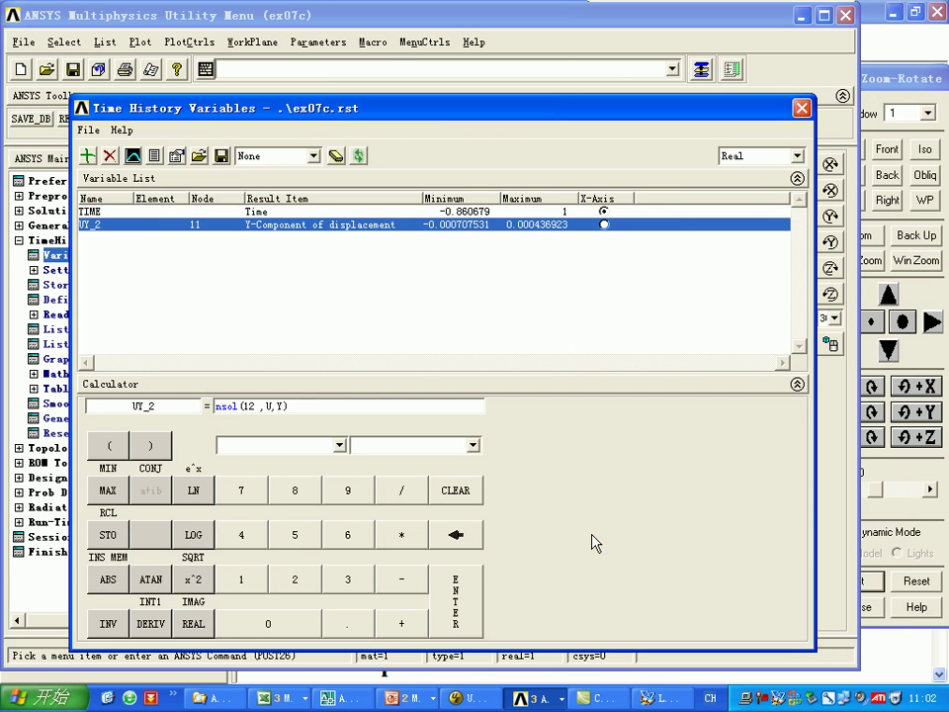
Step: Switch to UltraEdit, paste the variable listing into a new file, and delete the surplus lines within the data
{"action": "key", "text": "alt+Tab"}
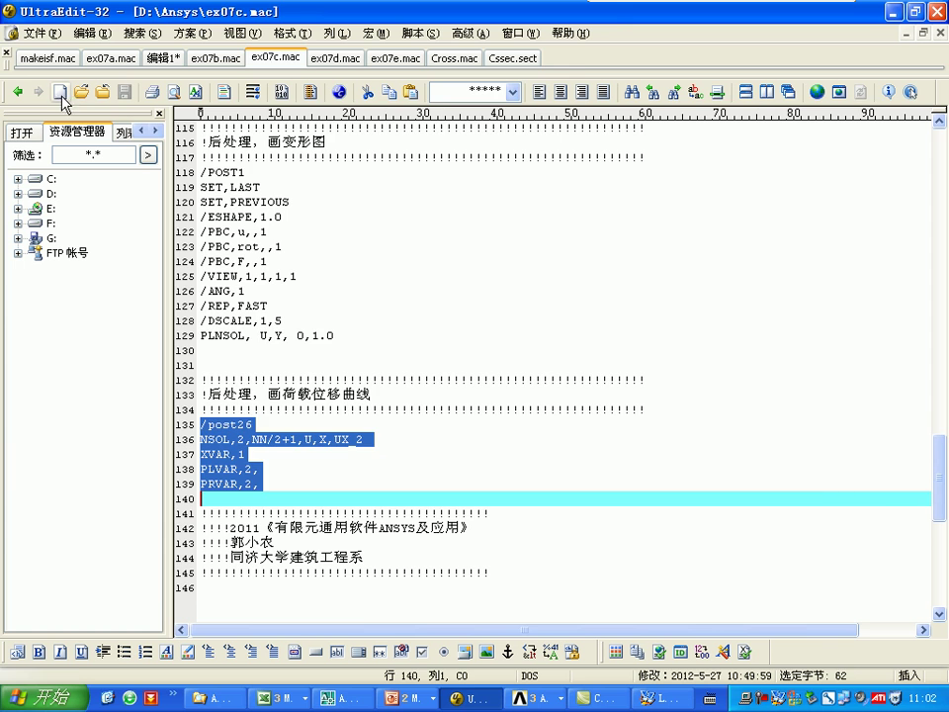
{"action": "left_click", "coordinate": [60, 92]}
{"action": "key", "text": "ctrl+v"}
{"action": "left_click_drag", "start_coordinate": [202, 392], "coordinate": [201, 484]}
{"action": "key", "text": "Delete"}
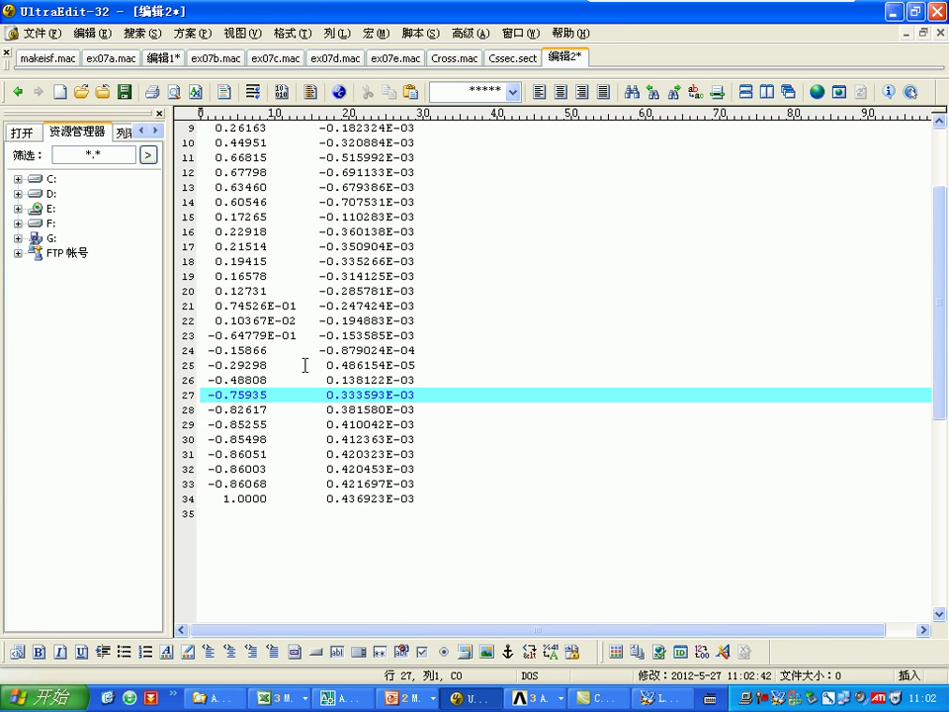
Step: Copy the TIME column as a column block, from 0.49084E-01 down to -0.86068, leaving out the last row
{"action": "scroll", "coordinate": [244, 154], "scroll_direction": "up", "scroll_amount": 3}
{"action": "left_click_drag", "start_coordinate": [212, 214], "coordinate": [315, 558]}
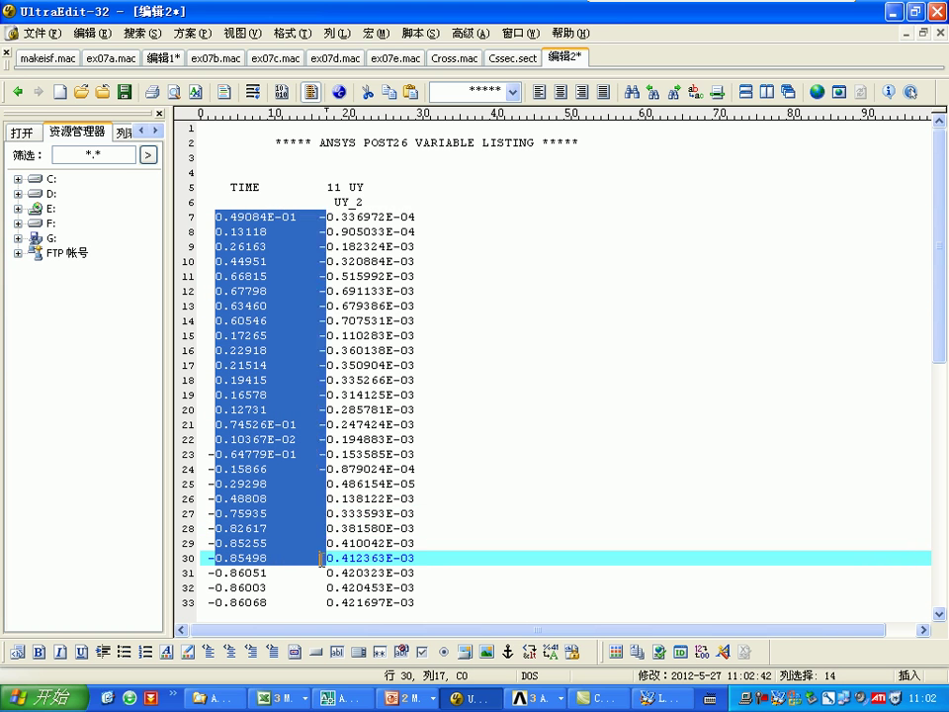
{"action": "scroll", "coordinate": [277, 358], "scroll_direction": "down", "scroll_amount": 1}
{"action": "left_click_drag", "start_coordinate": [210, 172], "coordinate": [298, 550]}
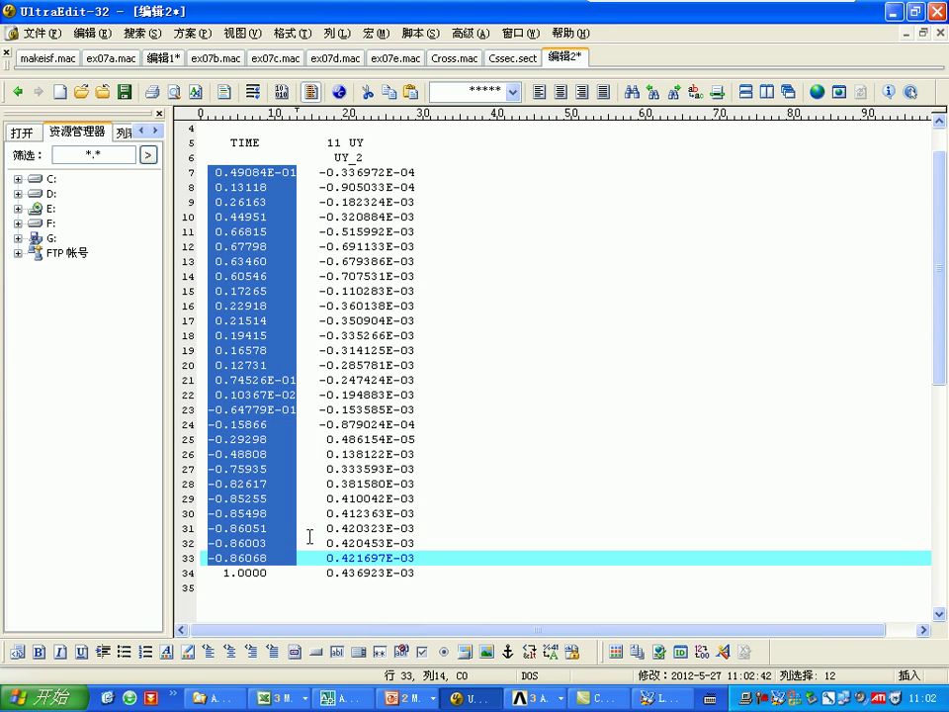
Step: Switch to ex07c.xls in Excel, insert a new worksheet before Sheet1, and paste the time values starting at cell A2
{"action": "left_click", "coordinate": [281, 698]}
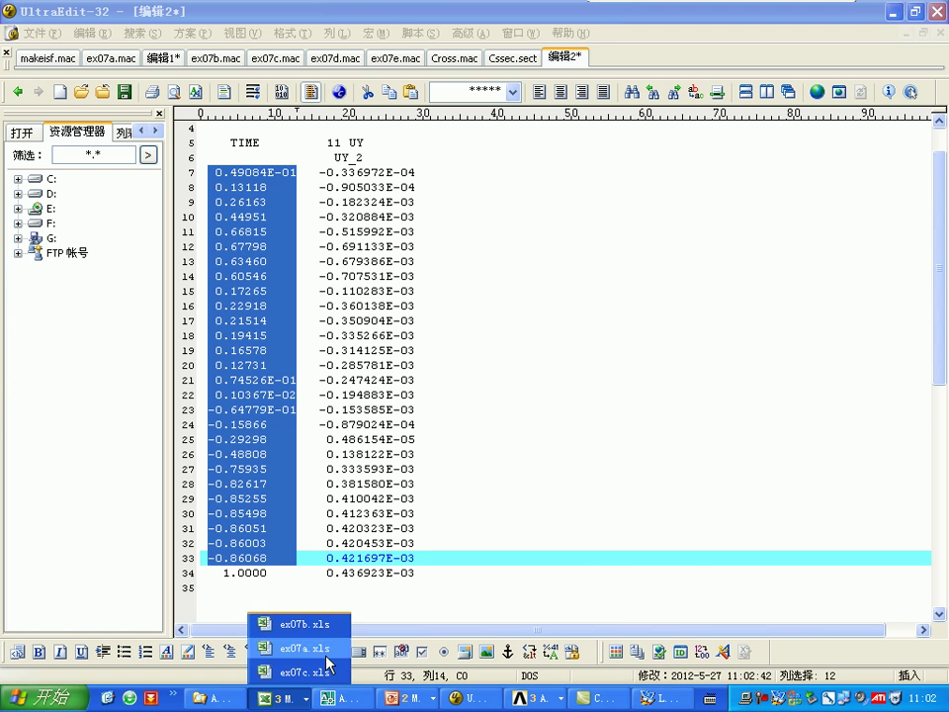
{"action": "left_click", "coordinate": [315, 673]}
{"action": "left_click", "coordinate": [279, 658]}
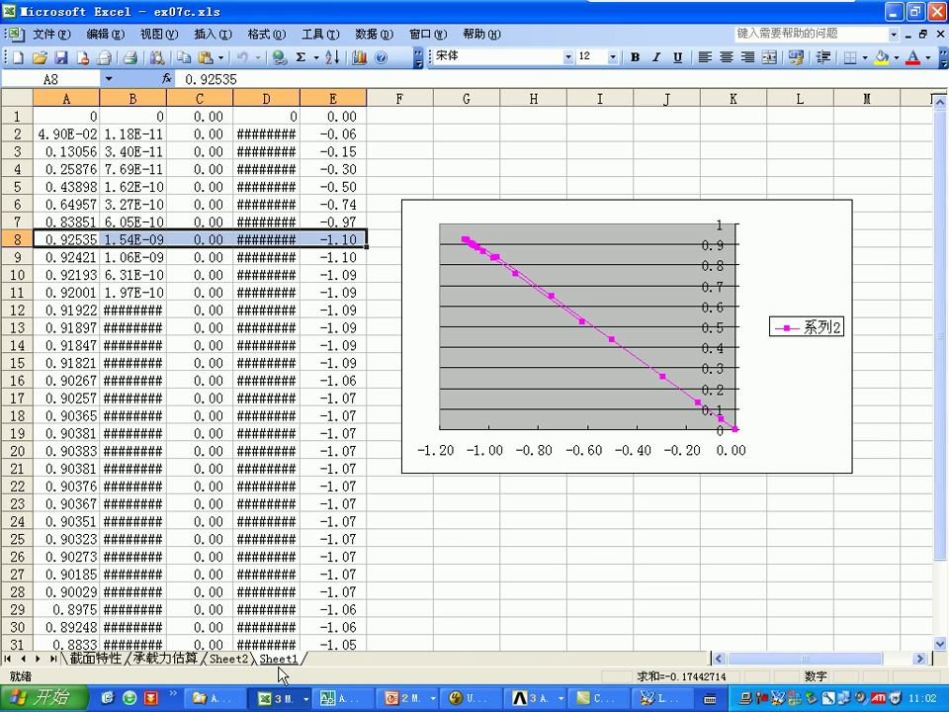
{"action": "right_click", "coordinate": [283, 660]}
{"action": "left_click", "coordinate": [365, 529]}
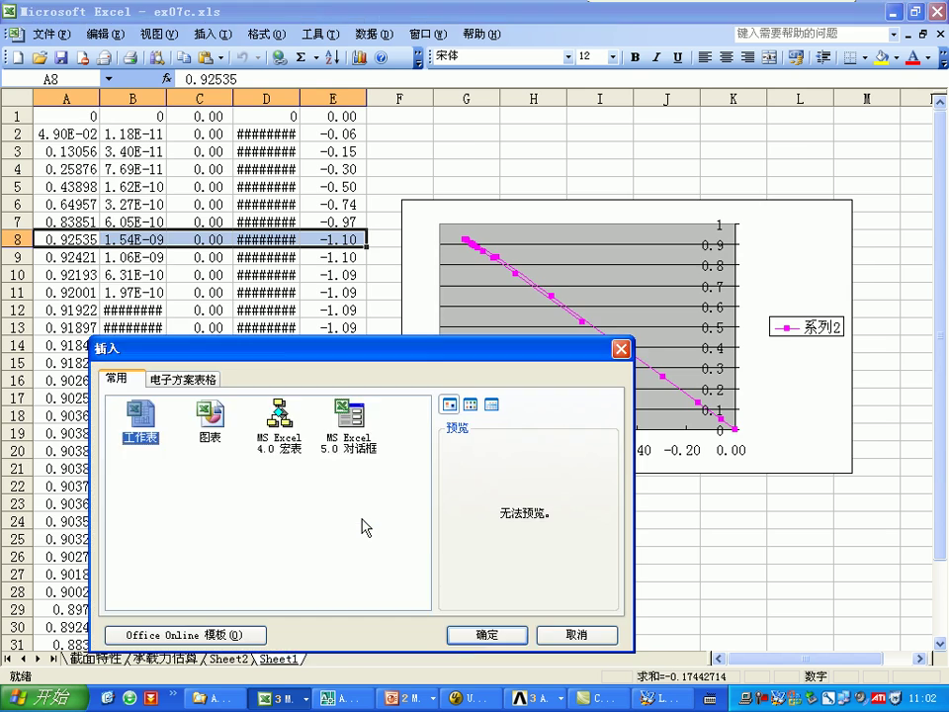
{"action": "key", "text": "Return"}
{"action": "left_click", "coordinate": [79, 134]}
{"action": "type", "text": "4.91E-02 0.13118 0.26163 0.44951 0.66815 0.67798 0.6346 0.60546 0.17265 0.22918 0.21514 0.19415 0.16578 0.12731 7.45E-02 1.04E-03 ######## -0.15866 -0.29298 -0.48808 -0.75935 -0.82617 -0.85255 -0.85498 -0.86051 -0.86003 -0.86068"}
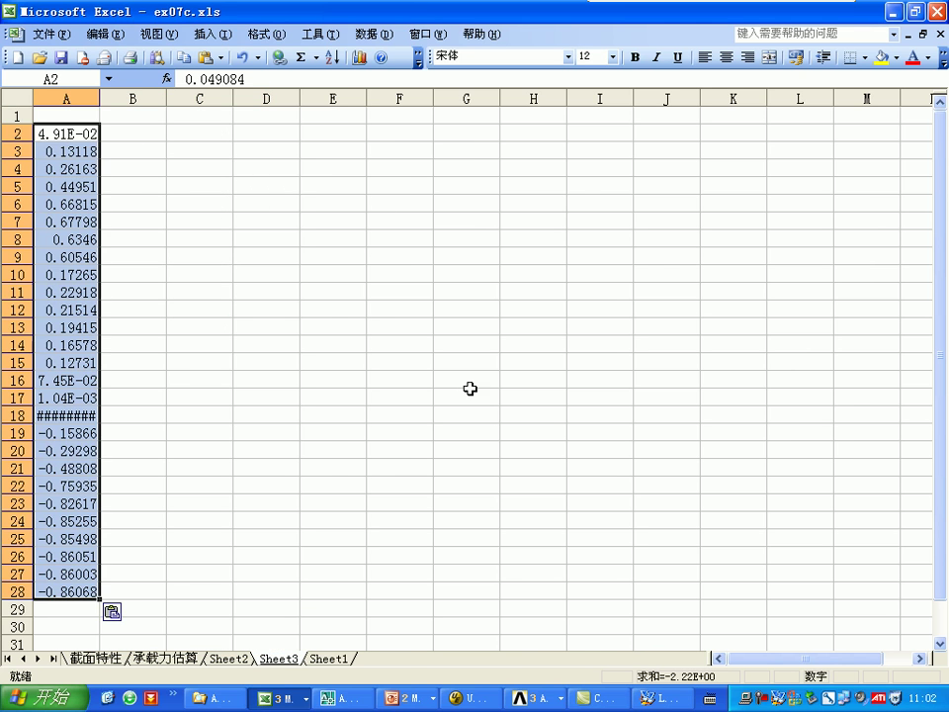
Step: Copy the matching UY_2 column block from the UltraEdit listing and paste it into the new worksheet starting at cell B2
{"action": "left_click", "coordinate": [469, 698]}
{"action": "left_click_drag", "start_coordinate": [320, 172], "coordinate": [415, 558]}
{"action": "key", "text": "ctrl+c"}
{"action": "left_click", "coordinate": [282, 698]}
{"action": "left_click", "coordinate": [136, 130]}
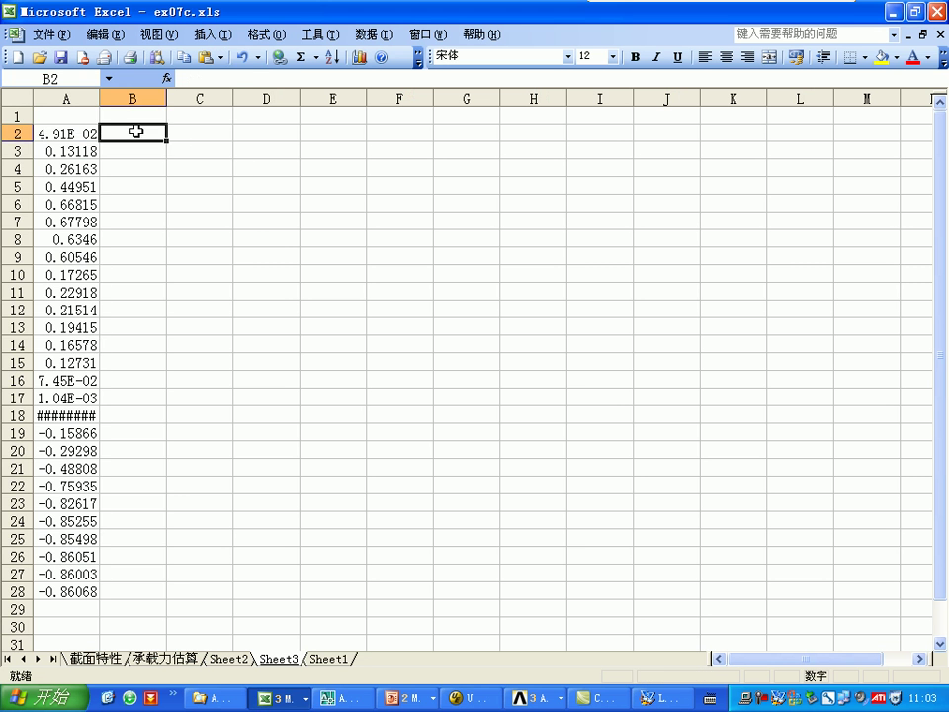
{"action": "key", "text": "ctrl+v"}
Step: Enter 0 in cells A1 and B1 as the curve's starting point
{"action": "left_click", "coordinate": [86, 116]}
{"action": "type", "text": "0"}
{"action": "key", "text": "Right"}
{"action": "type", "text": "0"}
{"action": "key", "text": "Return"}
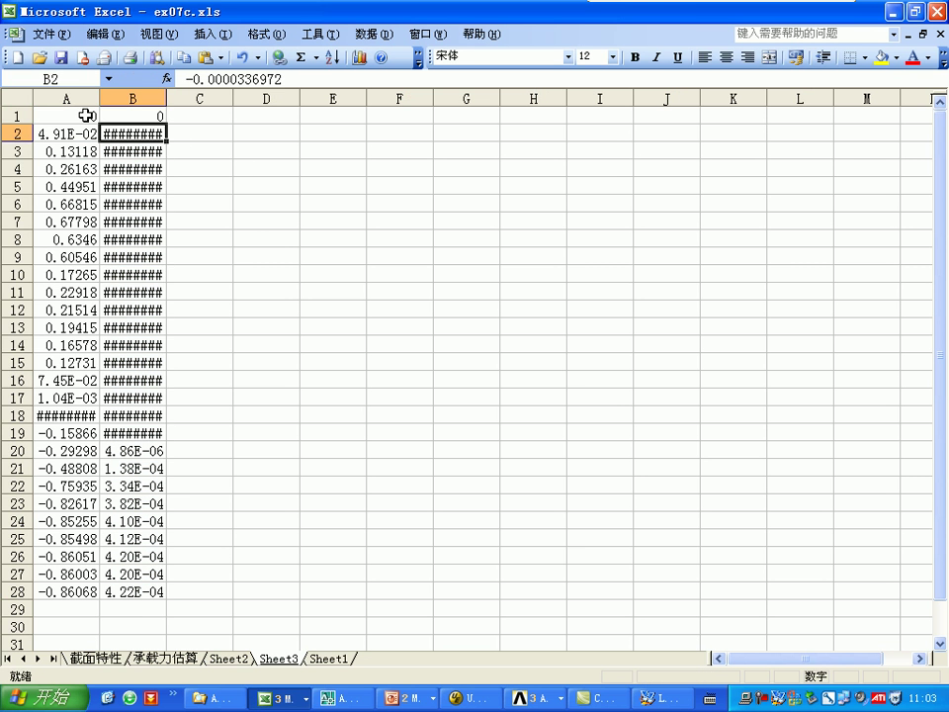
Step: Create a smoothed-line XY scatter chart with markers from A1:B28 and place it beside the data
{"action": "left_click_drag", "start_coordinate": [84, 123], "coordinate": [135, 592]}
{"action": "left_click", "coordinate": [360, 66]}
{"action": "left_click", "coordinate": [85, 148]}
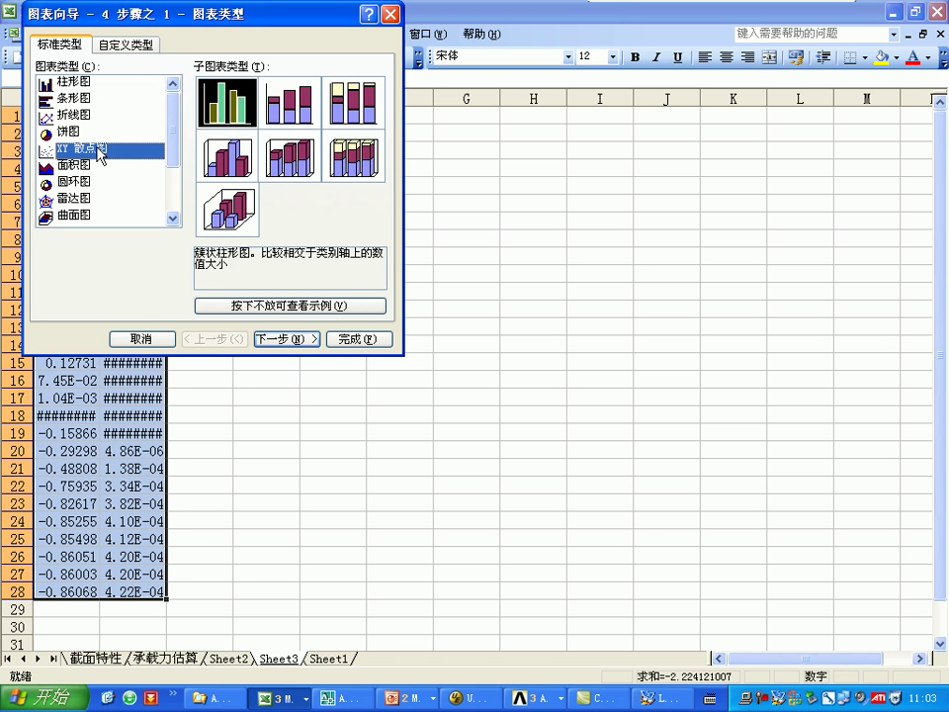
{"action": "left_click", "coordinate": [290, 168]}
{"action": "left_click", "coordinate": [228, 156]}
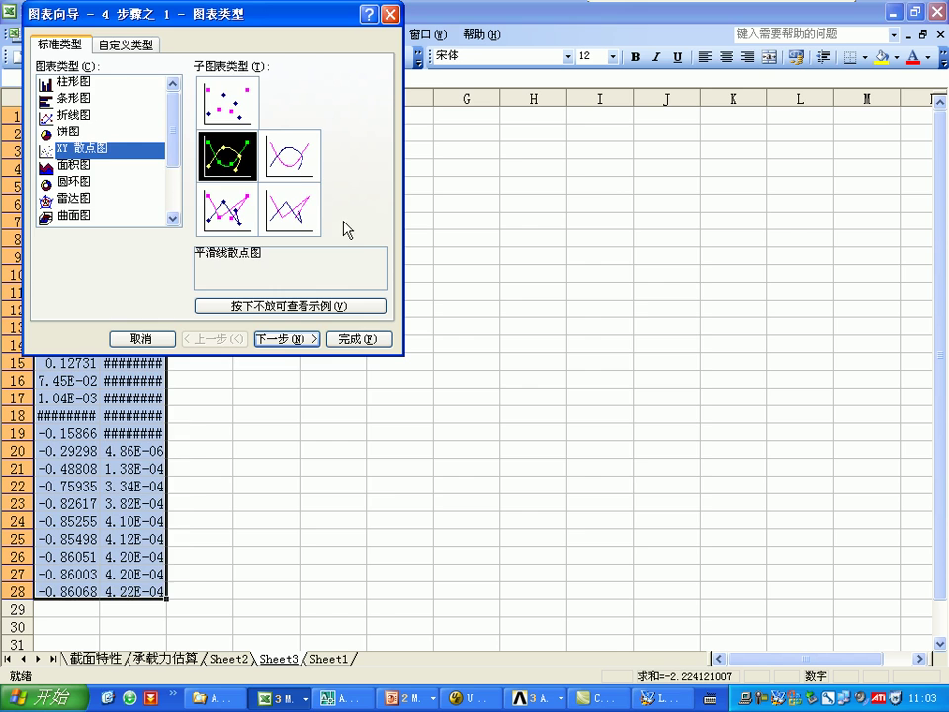
{"action": "left_click", "coordinate": [366, 338]}
{"action": "left_click_drag", "start_coordinate": [583, 255], "coordinate": [595, 180]}
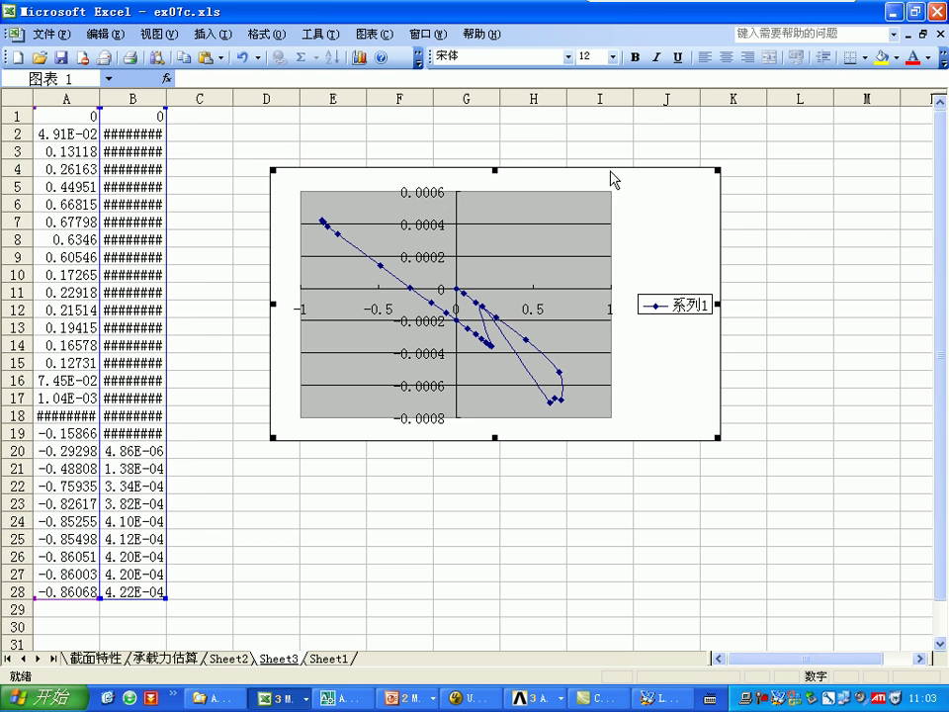
Step: Delete the chart's legend and enlarge the plot area to fill most of the chart frame
{"action": "left_click", "coordinate": [697, 307]}
{"action": "key", "text": "Delete"}
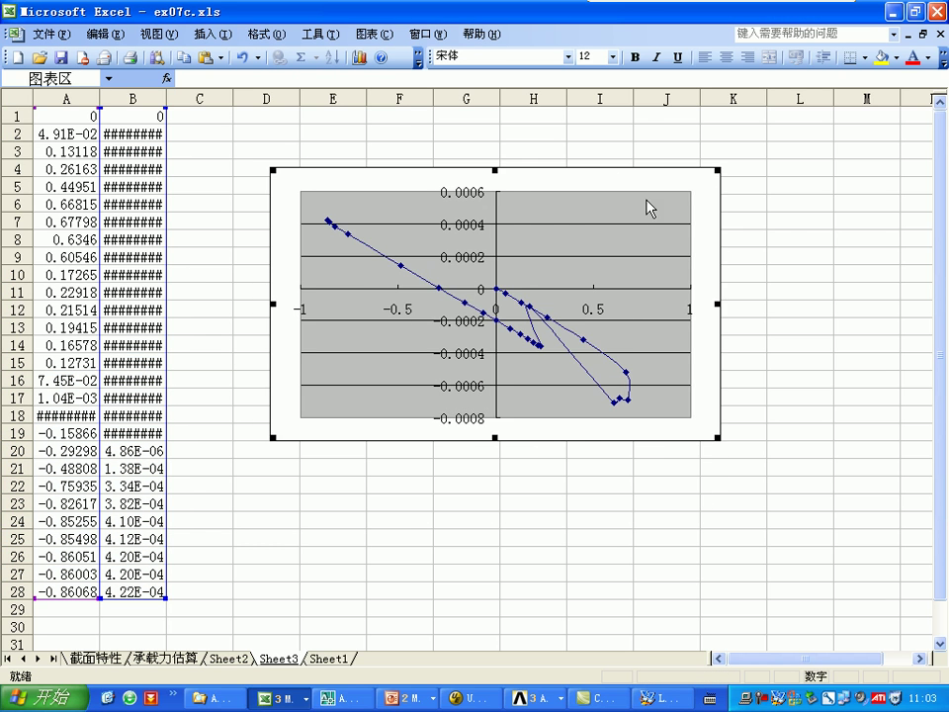
{"action": "left_click", "coordinate": [682, 197]}
{"action": "left_click_drag", "start_coordinate": [700, 179], "coordinate": [728, 157]}
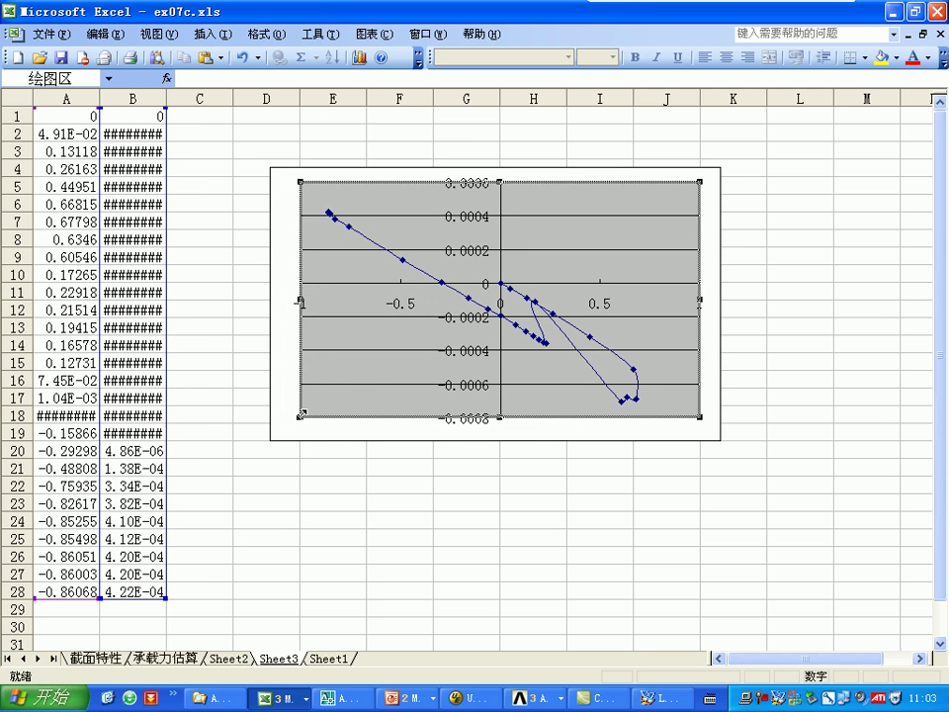
{"action": "left_click_drag", "start_coordinate": [301, 415], "coordinate": [271, 441]}
Step: Clear the negative time rows and their displacements in A18:B28
{"action": "left_click", "coordinate": [102, 97]}
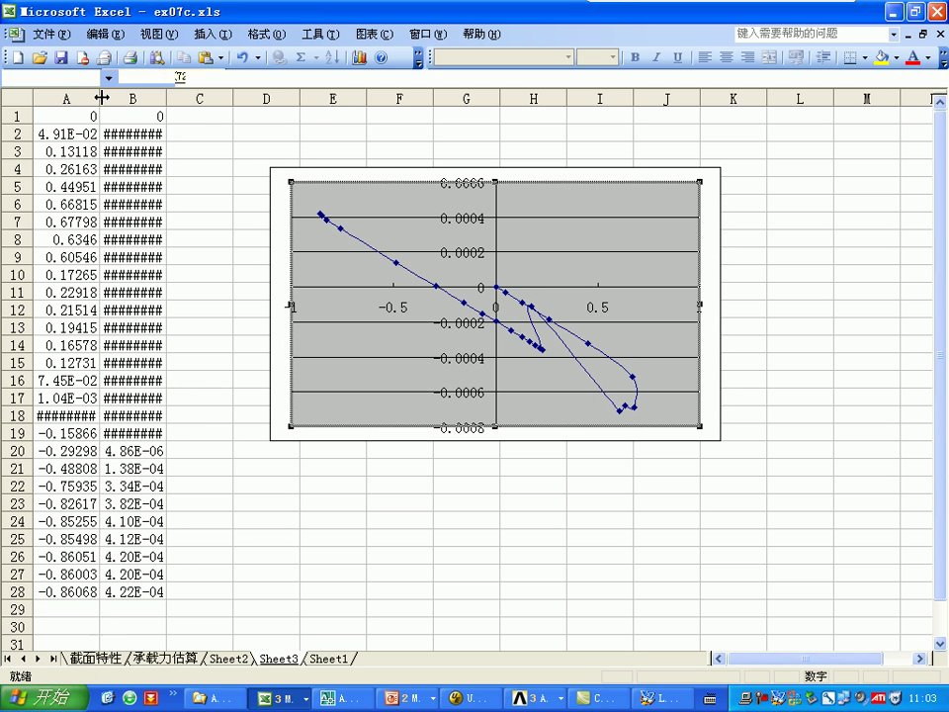
{"action": "left_click", "coordinate": [226, 448]}
{"action": "left_click_drag", "start_coordinate": [70, 417], "coordinate": [128, 590]}
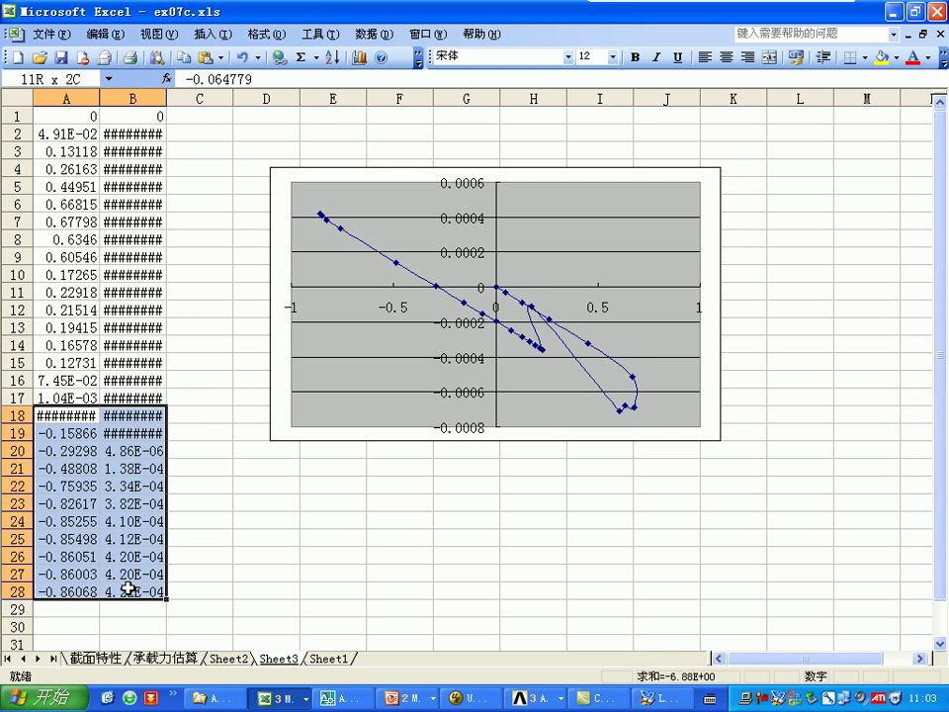
{"action": "key", "text": "Delete"}
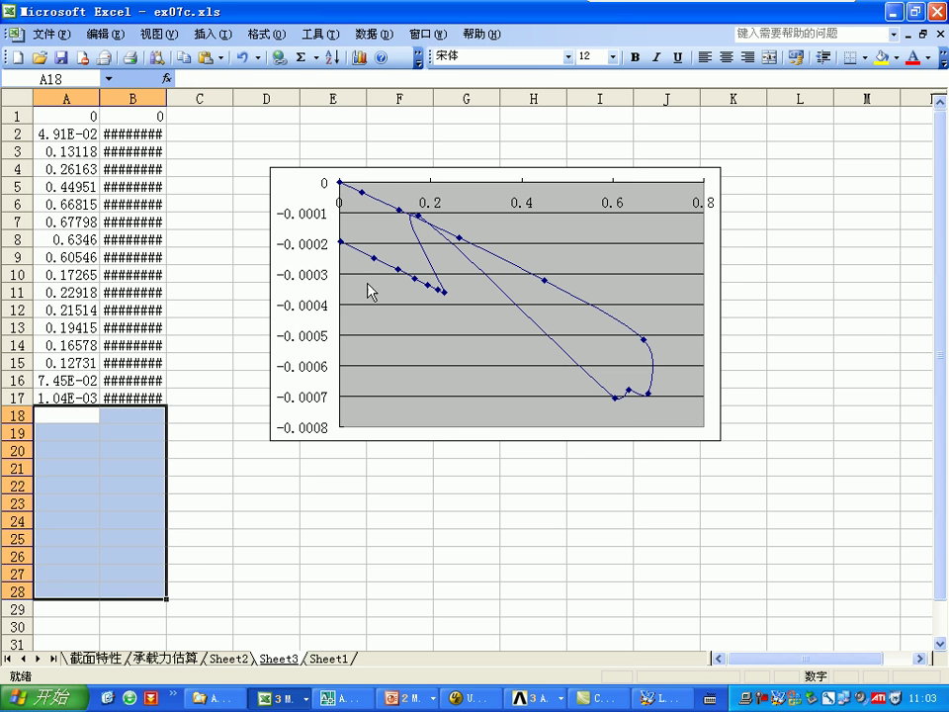
Step: Enter 1 in cell C5
{"action": "left_click", "coordinate": [198, 187]}
{"action": "type", "text": "1"}
{"action": "left_click", "coordinate": [204, 306]}
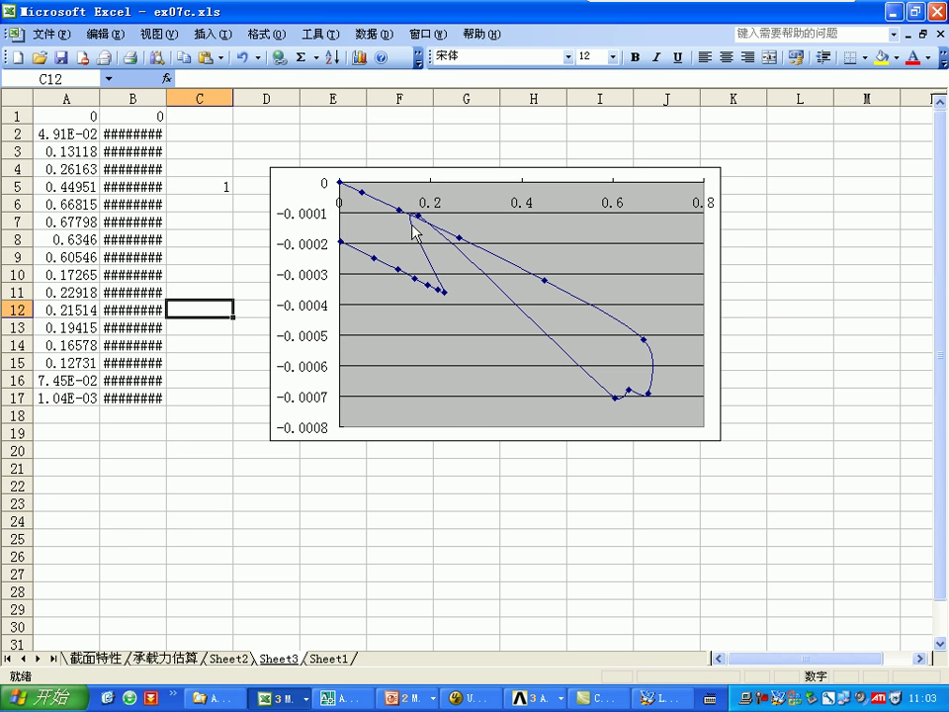
Step: Swap the chart series' source ranges so column B supplies the X values and column A the Y values, and inspect the curve's peak point
{"action": "left_click", "coordinate": [413, 231]}
{"action": "left_click_drag", "start_coordinate": [167, 237], "coordinate": [193, 239]}
{"action": "left_click_drag", "start_coordinate": [112, 281], "coordinate": [132, 280]}
{"action": "left_click_drag", "start_coordinate": [233, 287], "coordinate": [66, 213]}
{"action": "left_click", "coordinate": [776, 325]}
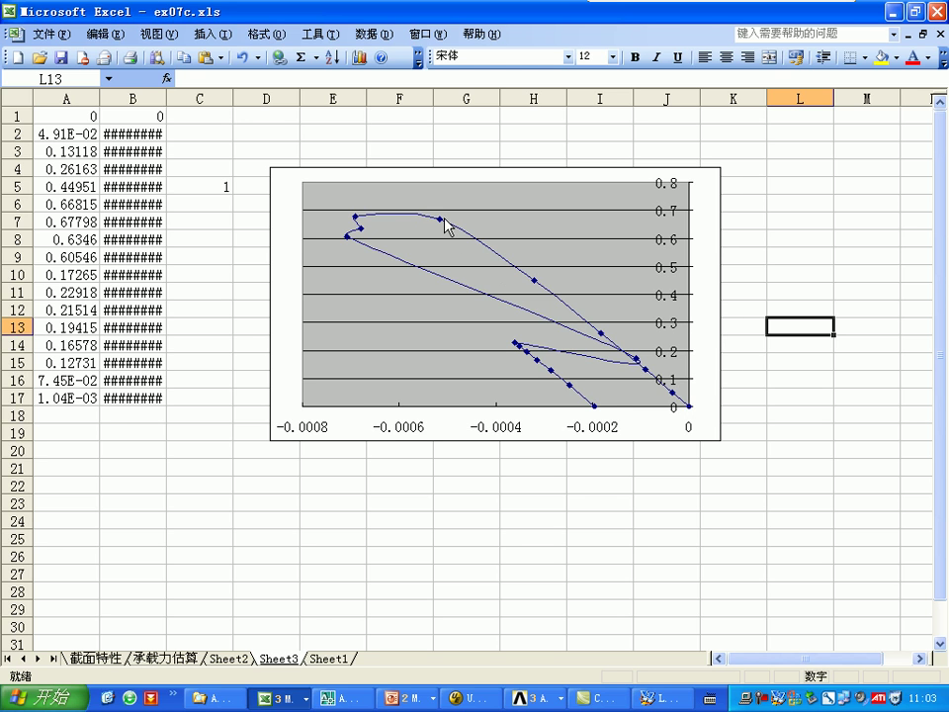
{"action": "mouse_move", "coordinate": [356, 217]}
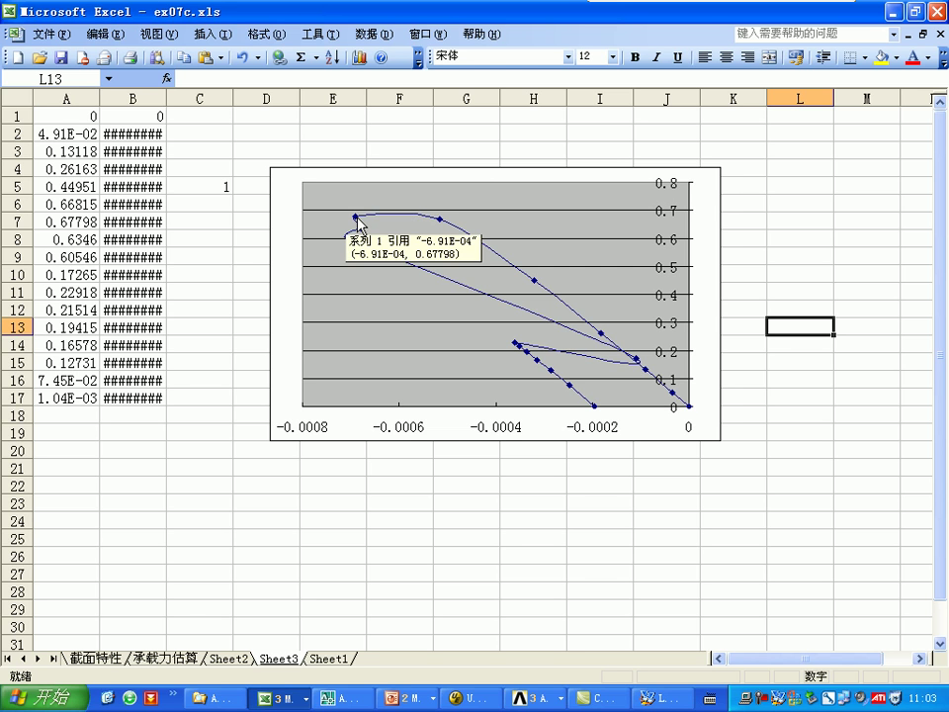
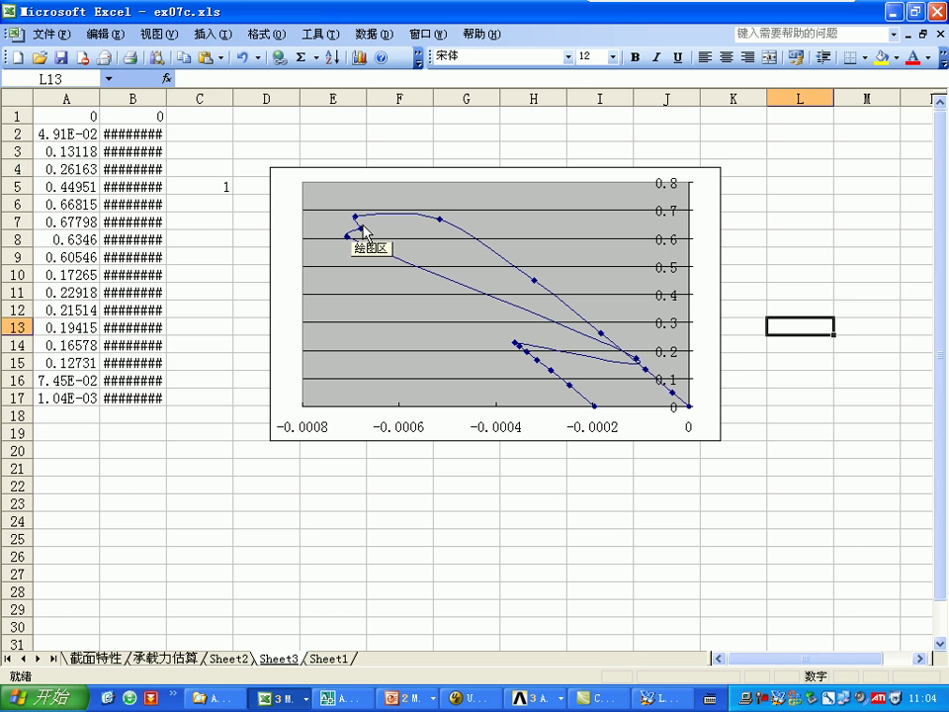
{"action": "left_click", "coordinate": [682, 539]}
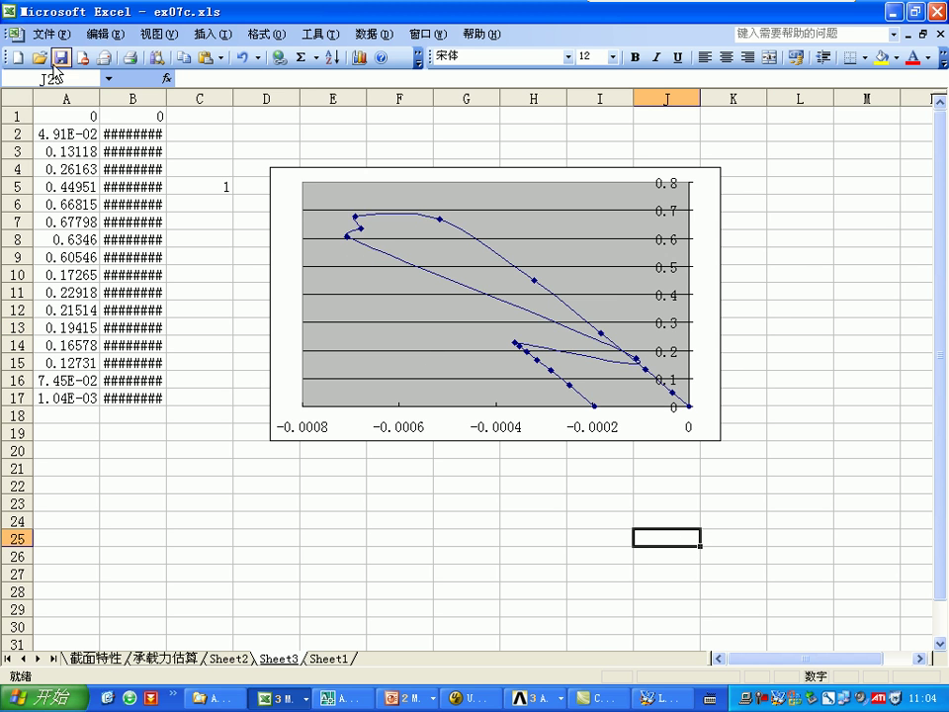
Step: Switch to 第07讲-压杆极限承载力分析.ppt in PowerPoint and review the results slide 18 and the questions on slide 19
{"action": "left_click", "coordinate": [413, 697]}
{"action": "left_click", "coordinate": [475, 667]}
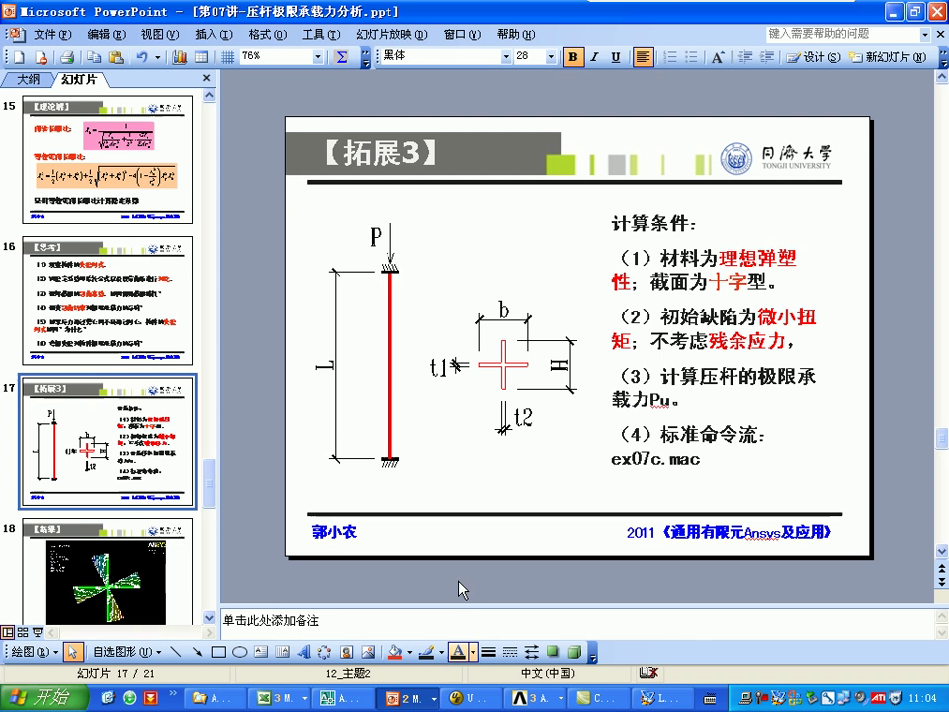
{"action": "scroll", "coordinate": [148, 445], "scroll_direction": "down", "scroll_amount": 1}
{"action": "left_click", "coordinate": [188, 405]}
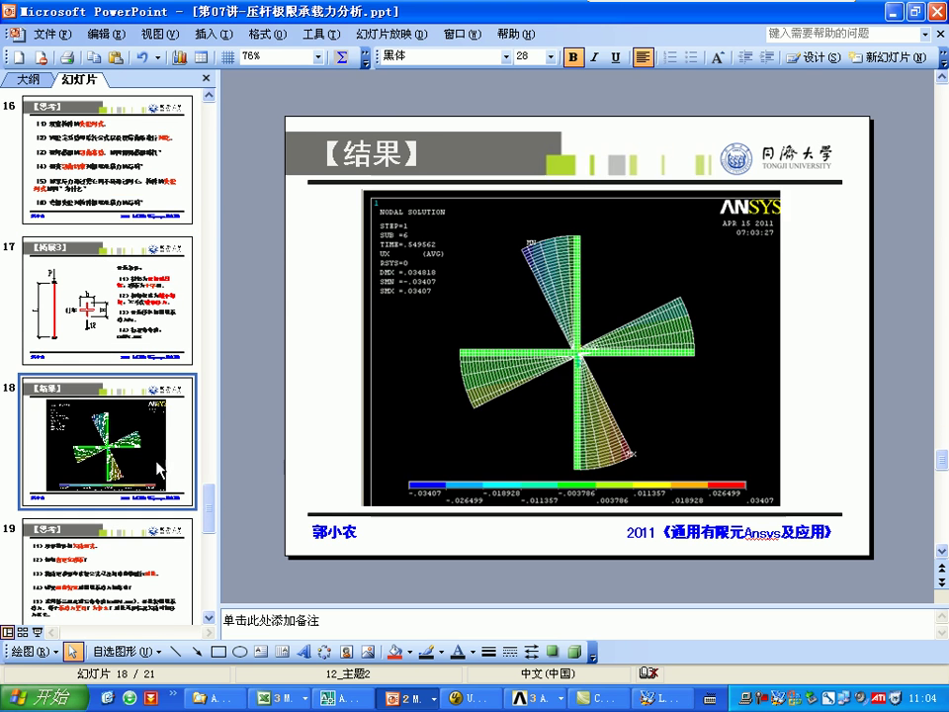
{"action": "key", "text": "Down"}
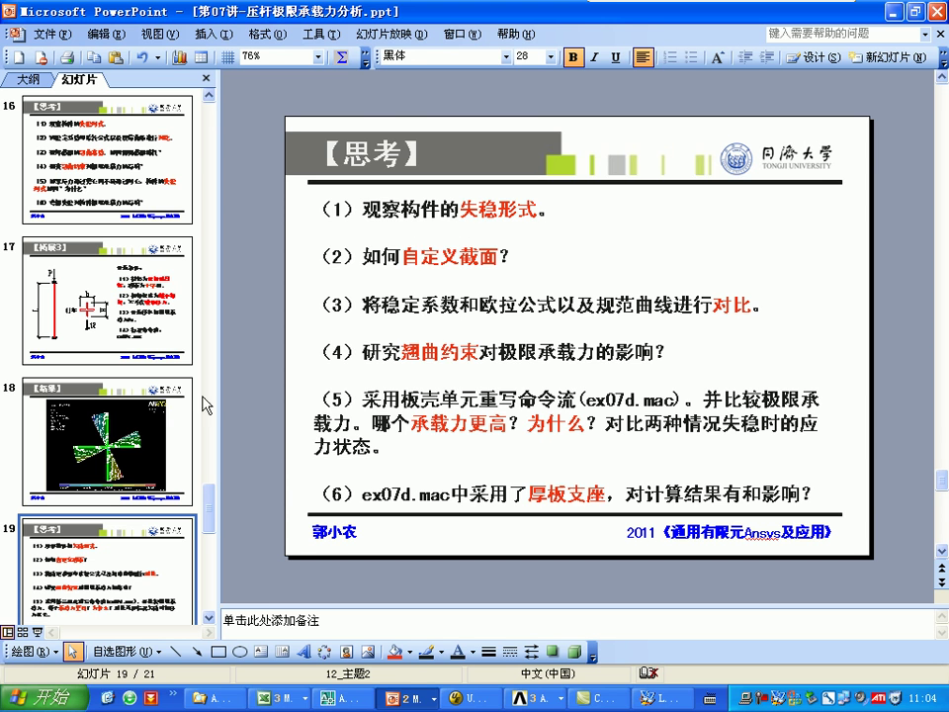
{"action": "key", "text": "Up"}
{"action": "key", "text": "Down"}
Step: Switch to the UltraEdit listing and highlight the digits 67798 of the TIME value on line 12
{"action": "key", "text": "alt+Tab"}
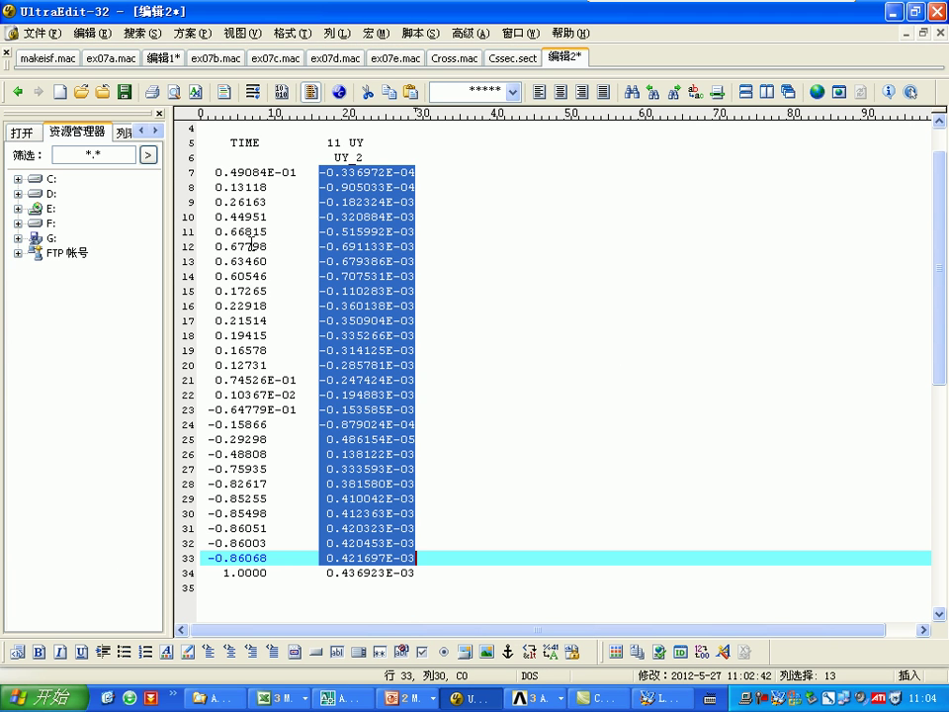
{"action": "left_click_drag", "start_coordinate": [230, 246], "coordinate": [267, 247]}
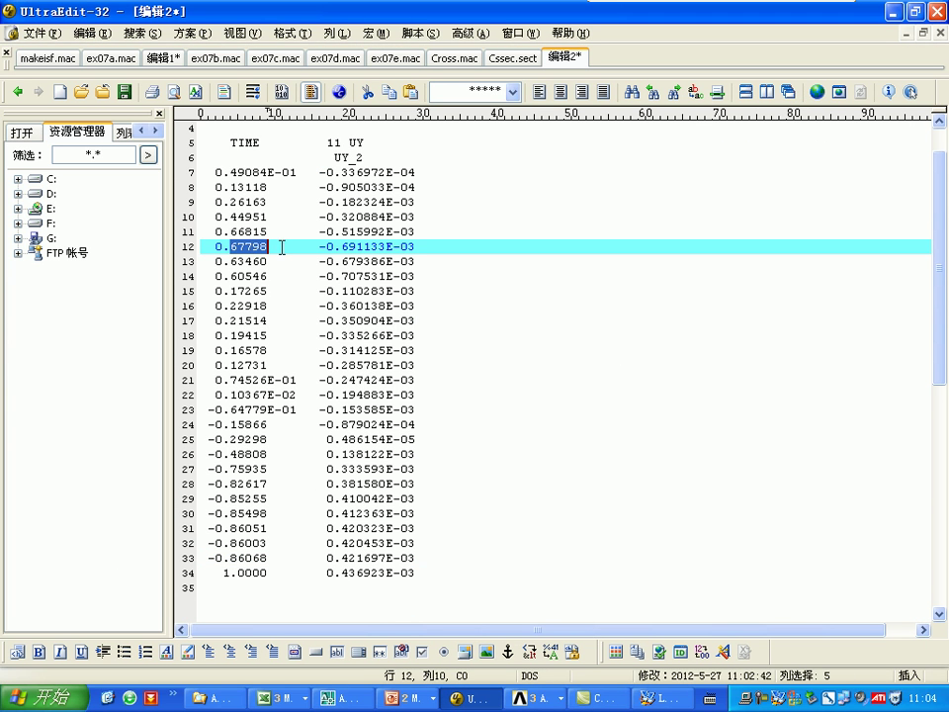
Step: Switch to ex07c.xls in Excel and, on the 承载力估算 sheet, set Lx and Ly to 600 mm and Lθ to 300 mm
{"action": "left_click", "coordinate": [287, 698]}
{"action": "left_click", "coordinate": [314, 669]}
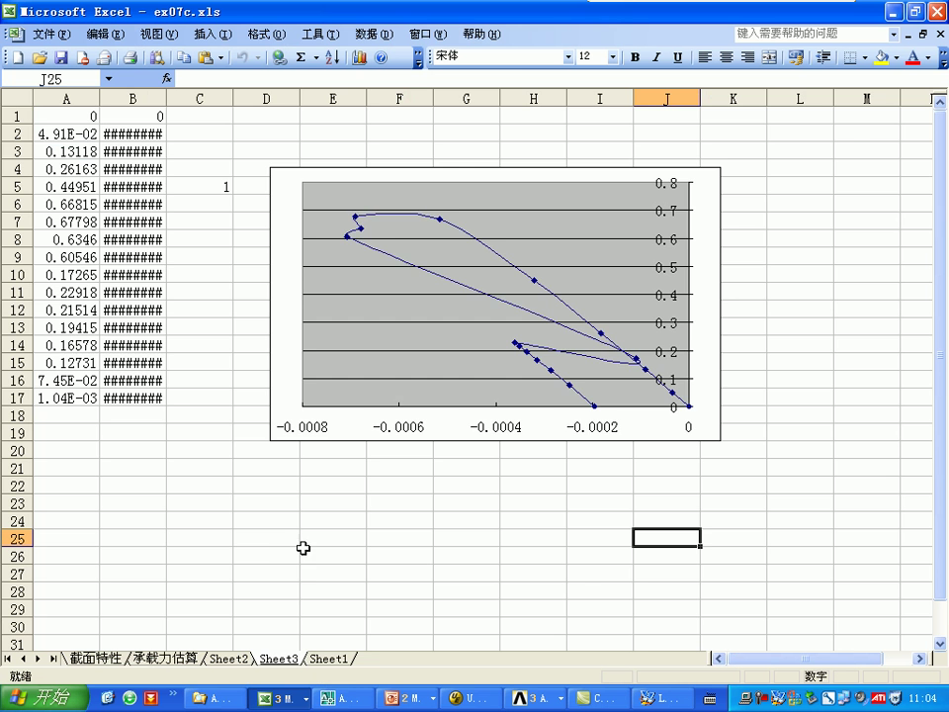
{"action": "left_click", "coordinate": [114, 657]}
{"action": "scroll", "coordinate": [297, 327], "scroll_direction": "up", "scroll_amount": 5}
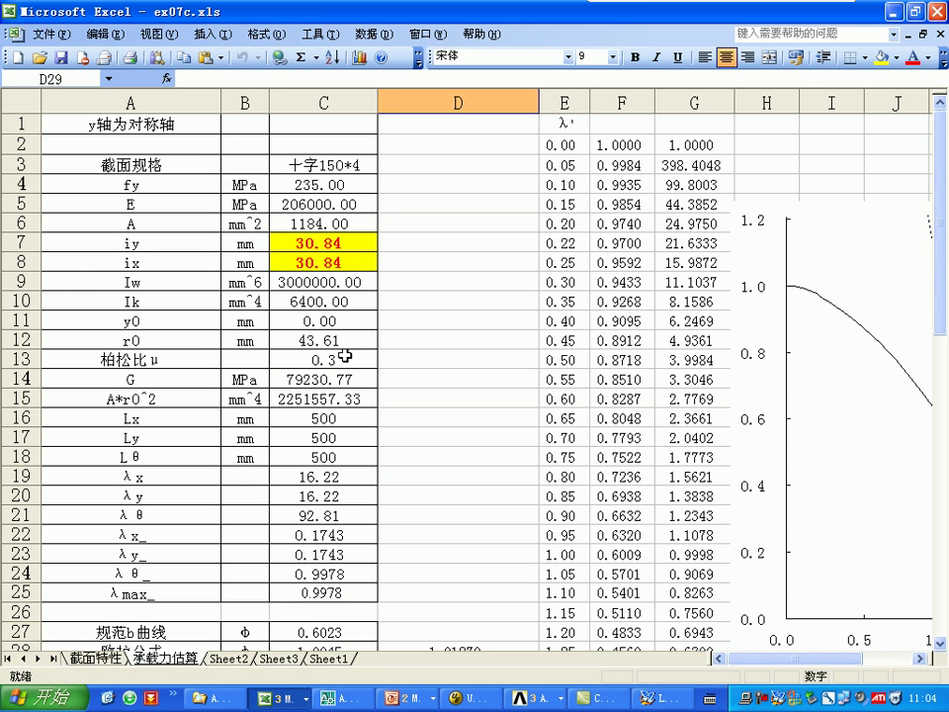
{"action": "left_click", "coordinate": [335, 418]}
{"action": "type", "text": "600"}
{"action": "key", "text": "Return"}
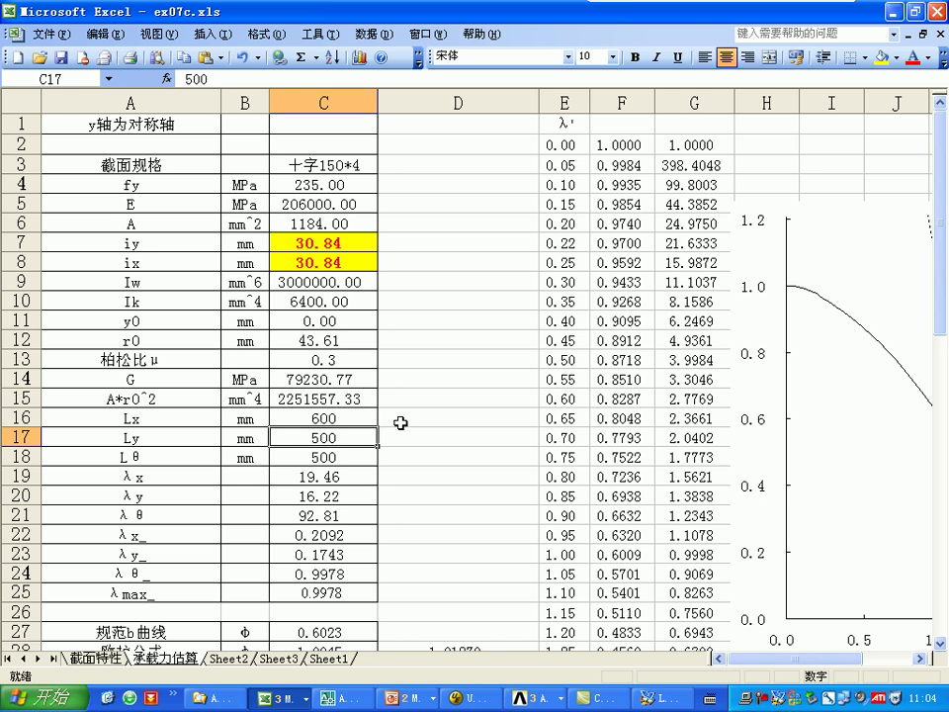
{"action": "type", "text": "600"}
{"action": "key", "text": "Return"}
{"action": "type", "text": "300"}
{"action": "key", "text": "Return"}
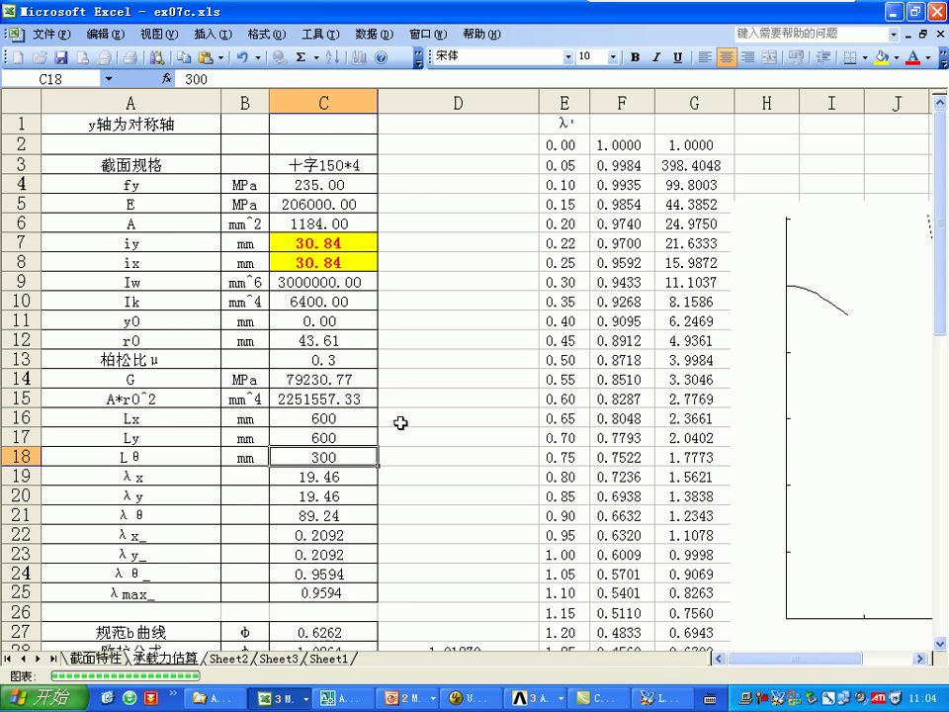
Step: Examine the recalculated slenderness and capacity values, and the contents of the 规范b曲线, 欧拉公式 and ansys结果 Φ cells
{"action": "scroll", "coordinate": [406, 423], "scroll_direction": "down", "scroll_amount": 4}
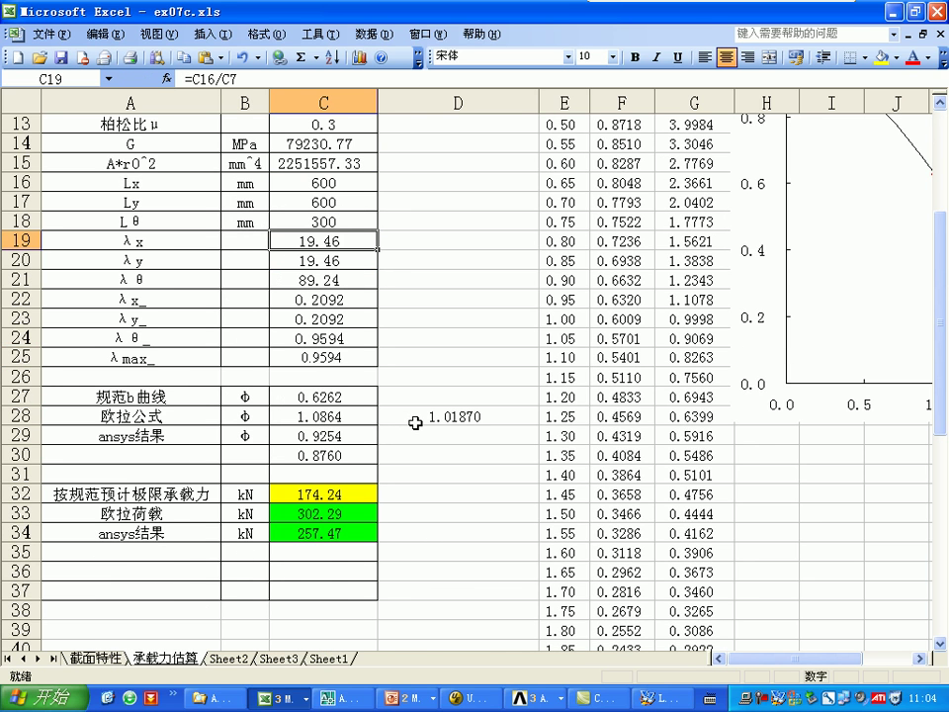
{"action": "scroll", "coordinate": [396, 416], "scroll_direction": "up", "scroll_amount": 4}
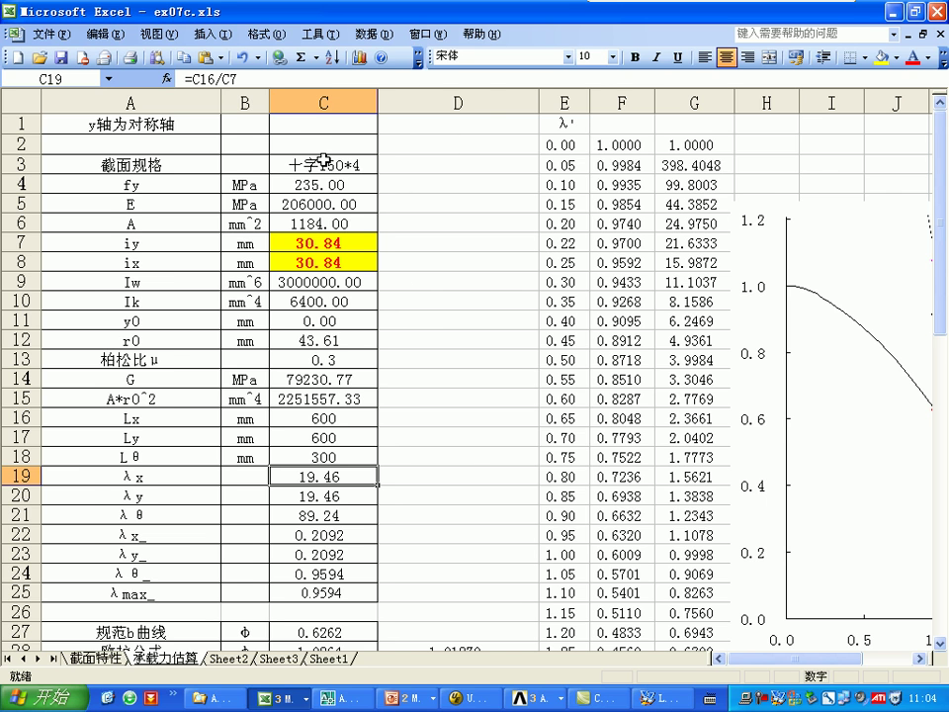
{"action": "scroll", "coordinate": [382, 159], "scroll_direction": "down", "scroll_amount": 3}
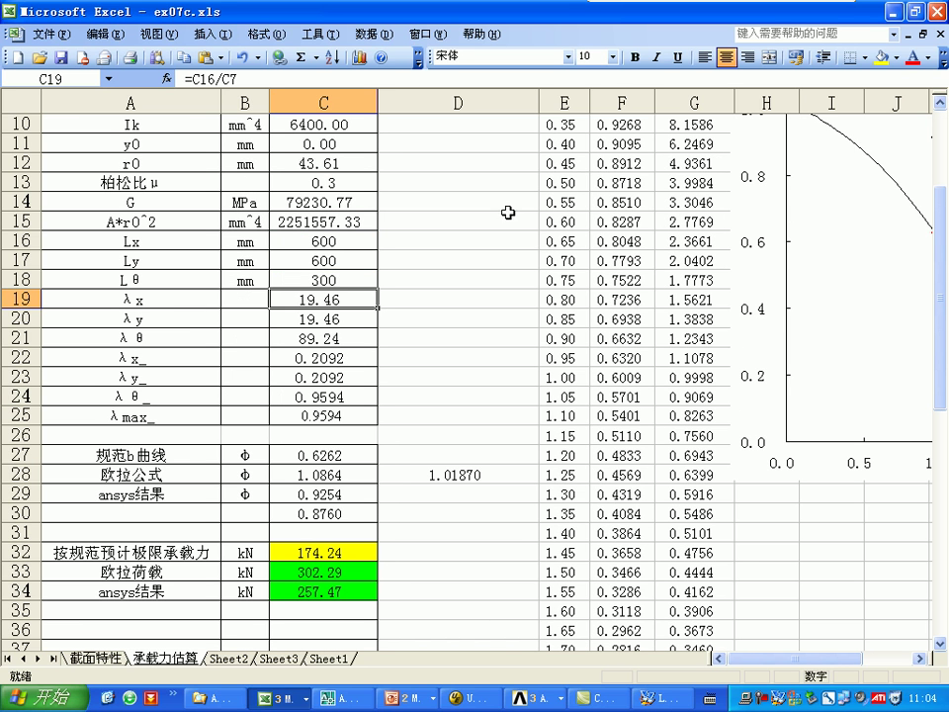
{"action": "left_click", "coordinate": [344, 456]}
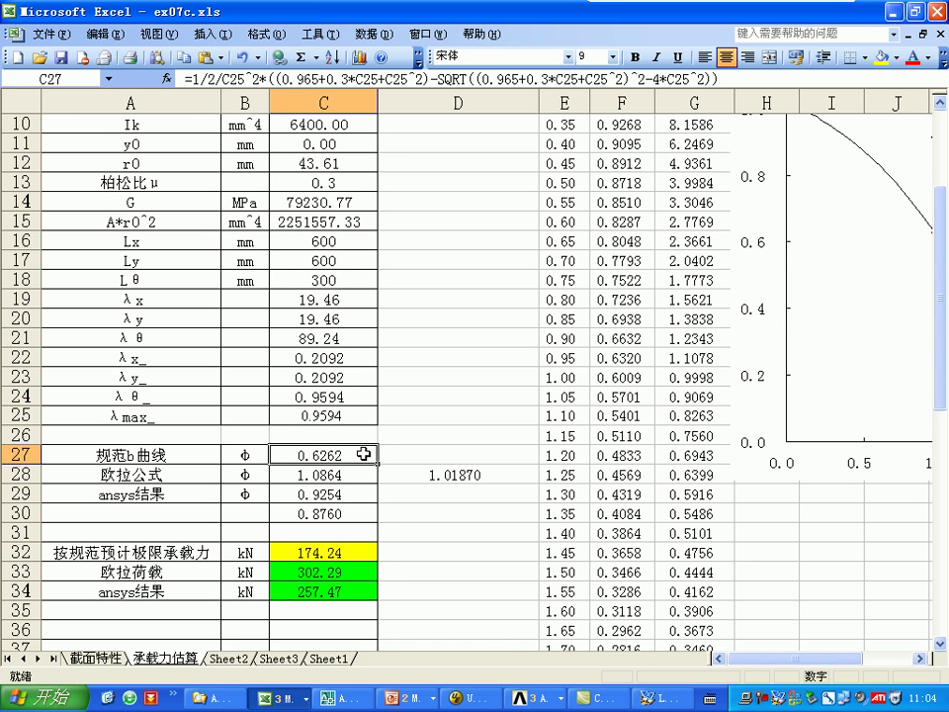
{"action": "left_click", "coordinate": [361, 475]}
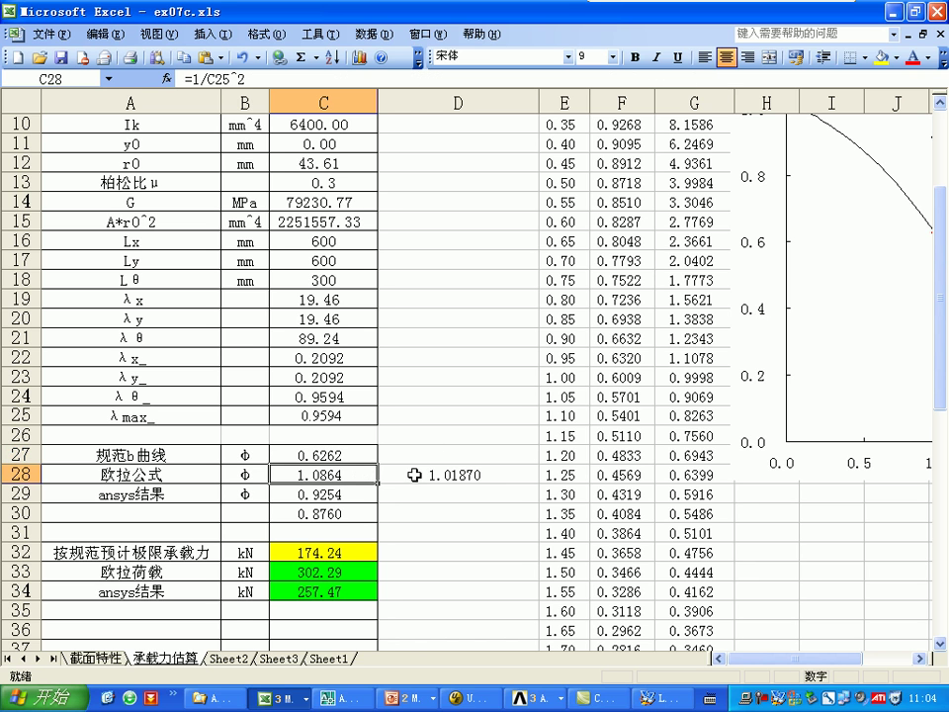
{"action": "left_click", "coordinate": [351, 499]}
Step: Check the peak load factor in the UltraEdit listing, enter 0.67798 as the ansys结果 Φ in C29, and clear C30
{"action": "left_click", "coordinate": [465, 699]}
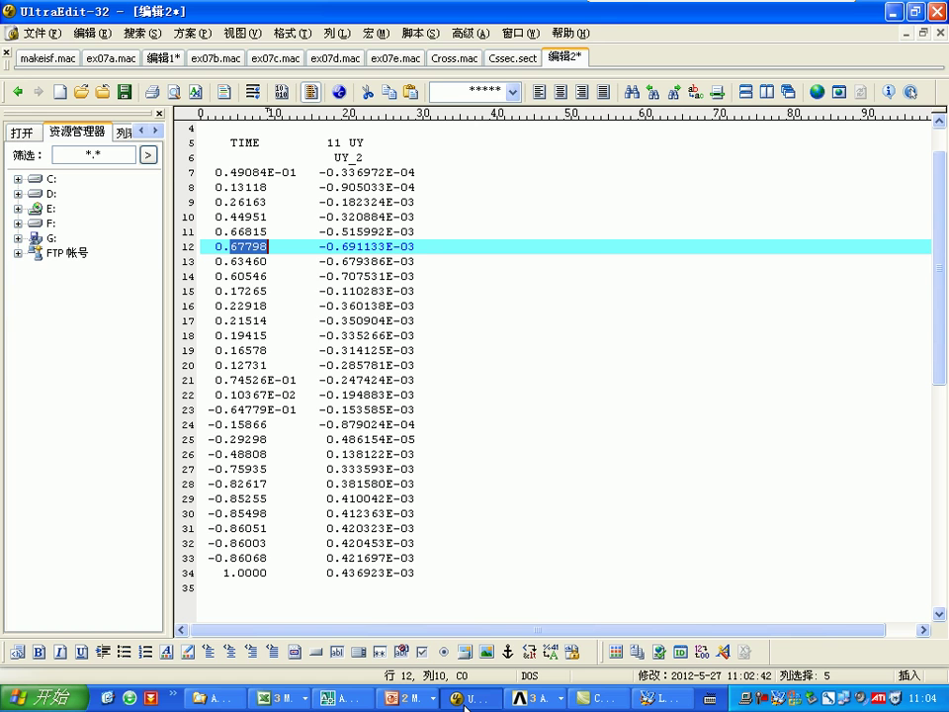
{"action": "key", "text": "alt+Tab"}
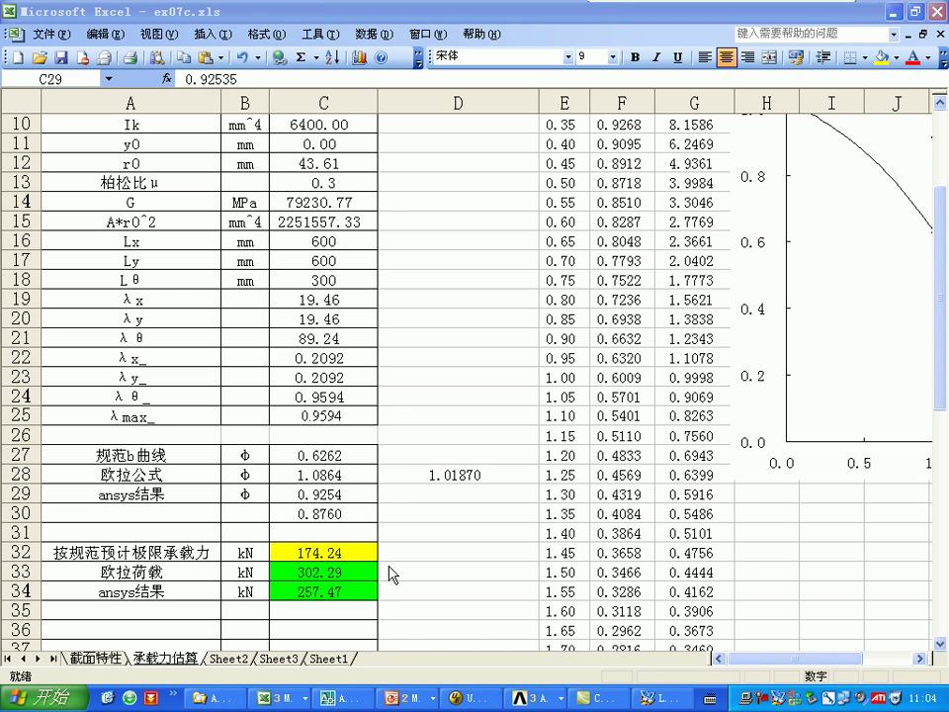
{"action": "left_click", "coordinate": [364, 498]}
{"action": "type", "text": "0.67798"}
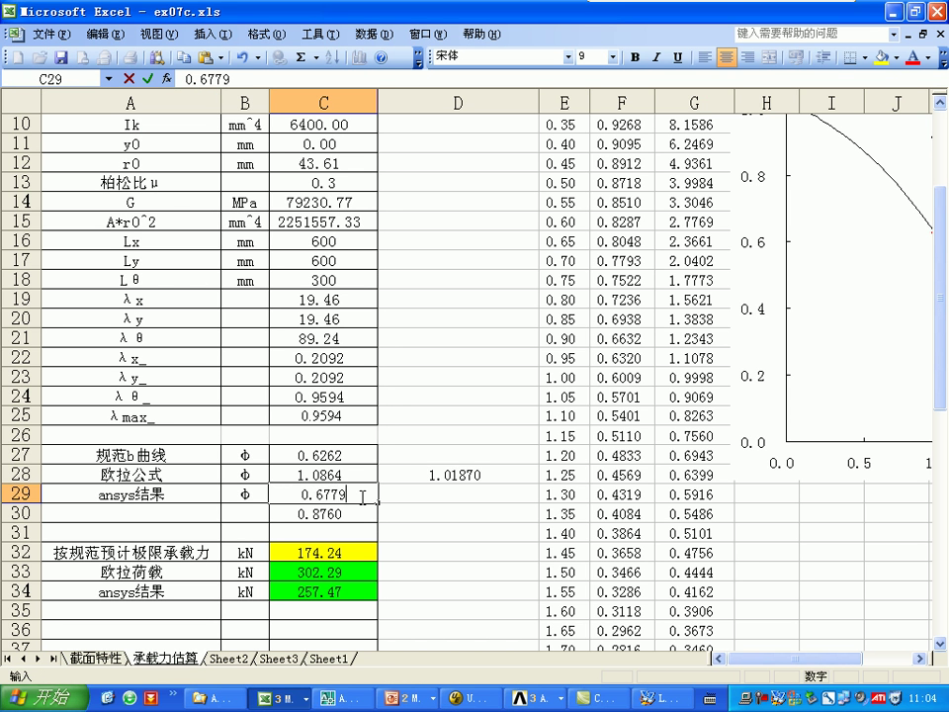
{"action": "key", "text": "Return"}
{"action": "key", "text": "Delete"}
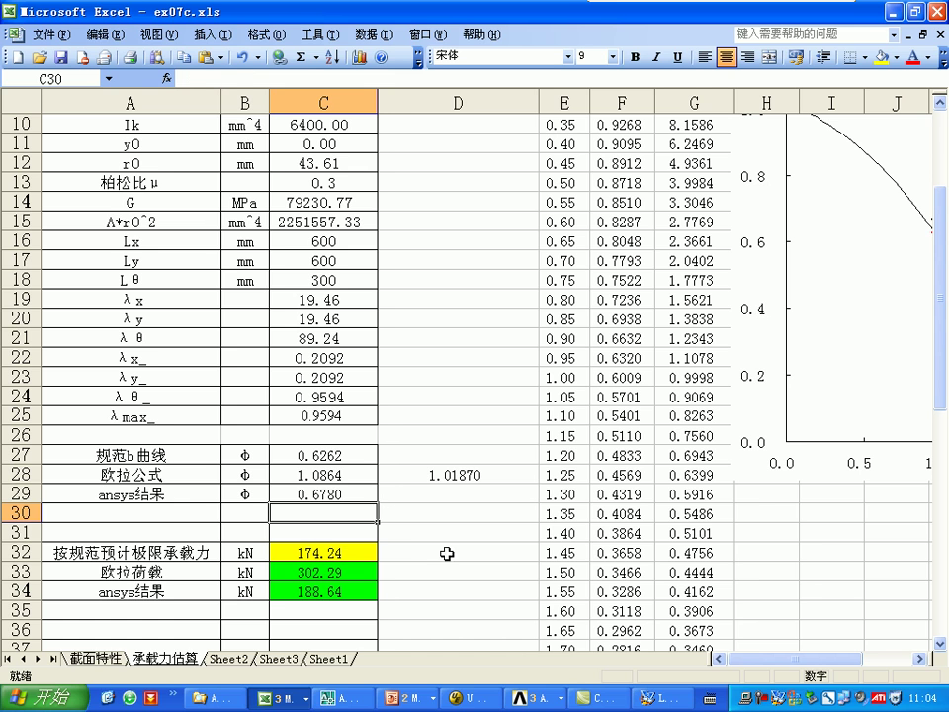
{"action": "left_click", "coordinate": [351, 494]}
{"action": "left_click_drag", "start_coordinate": [336, 455], "coordinate": [355, 493]}
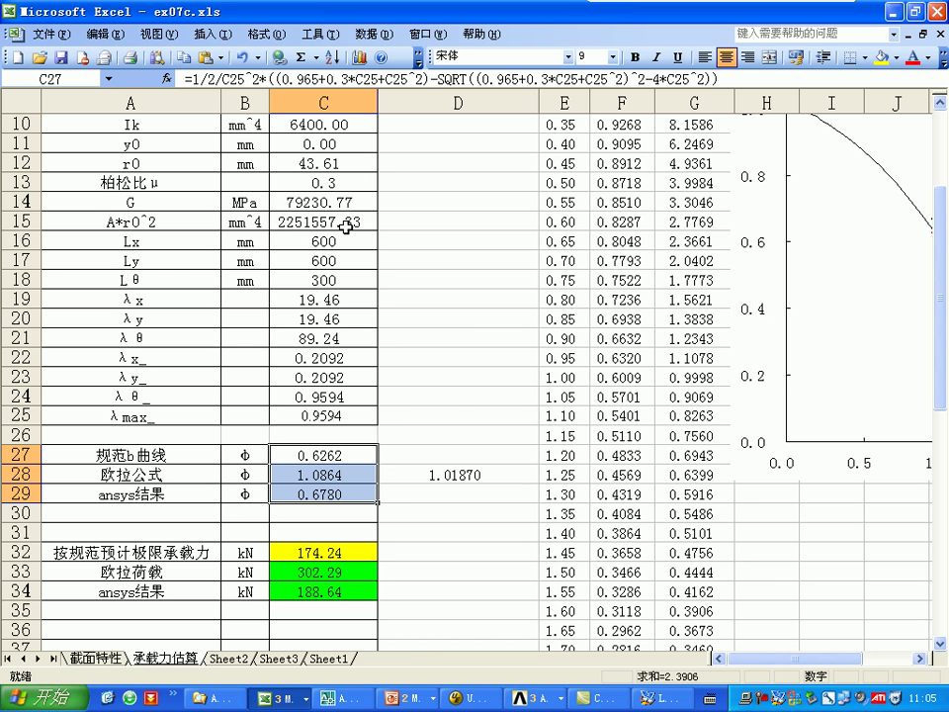
Step: Switch to 第07讲-压杆极限承载力分析.ppt in PowerPoint, read the questions on slide 19, and return to UltraEdit
{"action": "left_click", "coordinate": [465, 698]}
{"action": "left_click", "coordinate": [408, 698]}
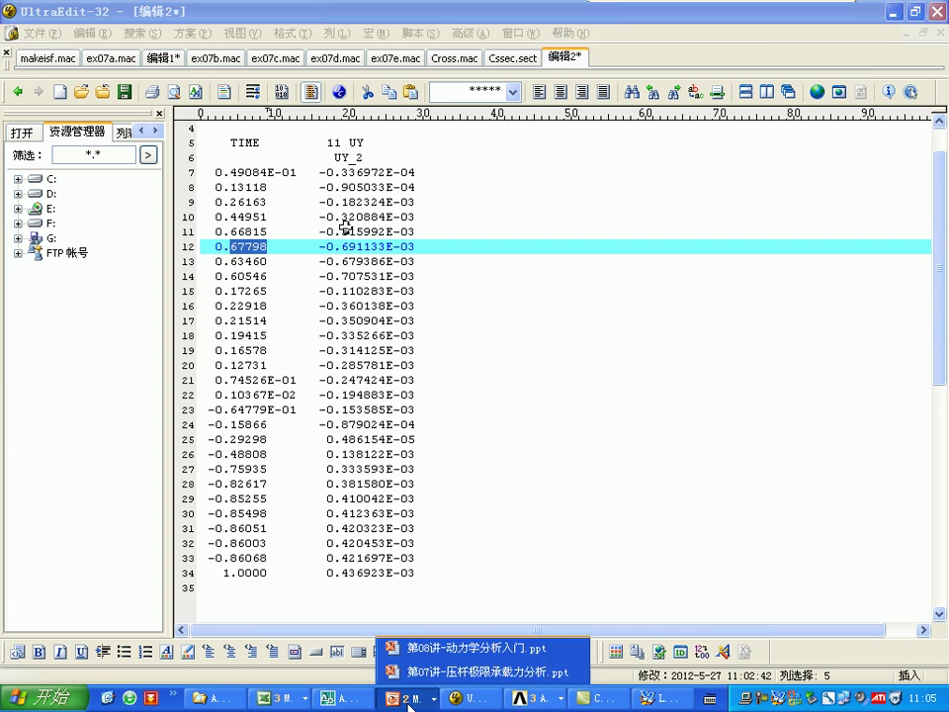
{"action": "left_click", "coordinate": [440, 672]}
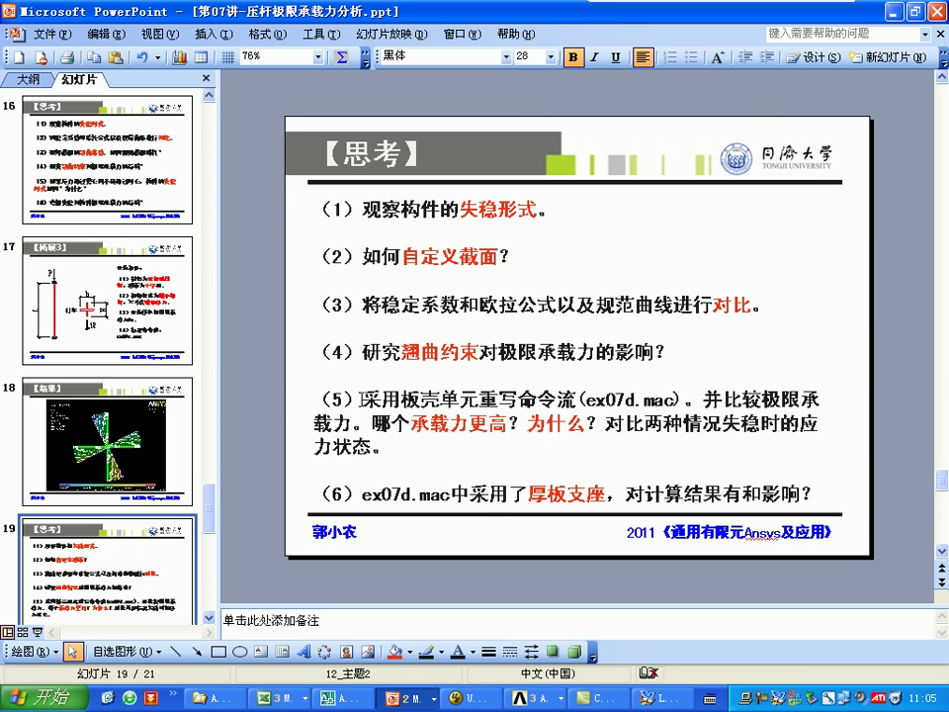
{"action": "left_click", "coordinate": [472, 698]}
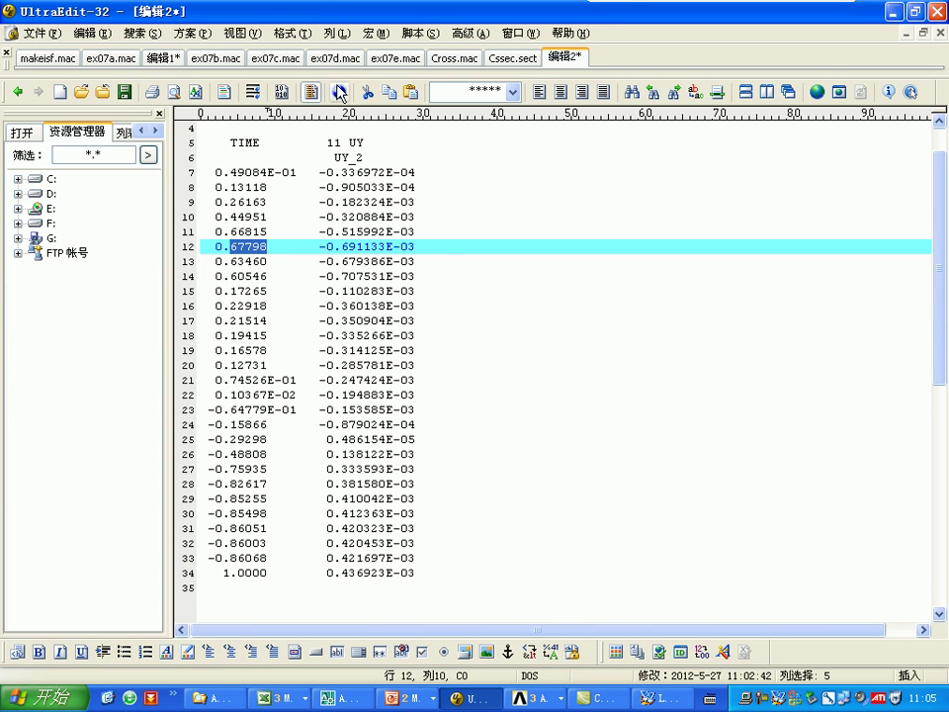
Step: Bring up ex07d.mac in UltraEdit, switch to ANSYS, close the Time History Variables window, and run the ex07d macro
{"action": "left_click", "coordinate": [335, 57]}
{"action": "left_click", "coordinate": [539, 698]}
{"action": "left_click", "coordinate": [836, 650]}
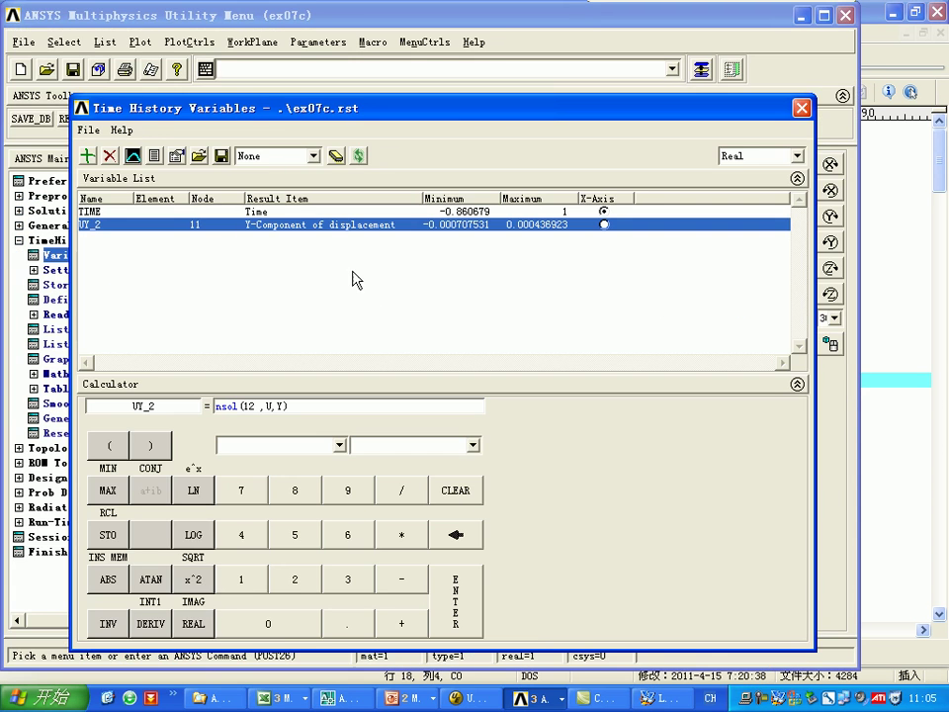
{"action": "left_click", "coordinate": [801, 108]}
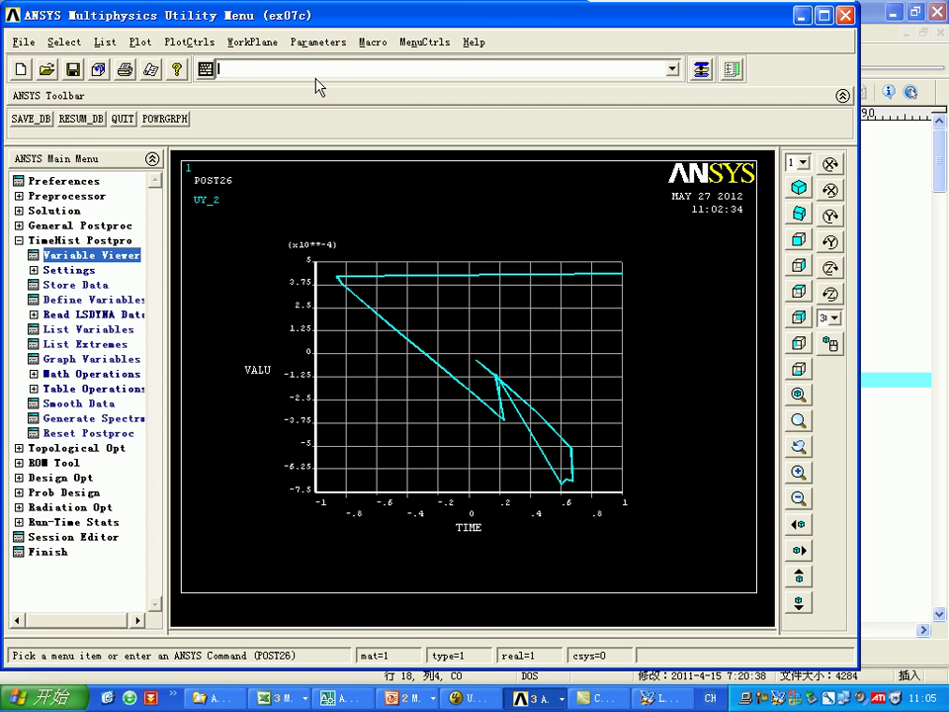
{"action": "type", "text": "ex07d"}
{"action": "key", "text": "Return"}
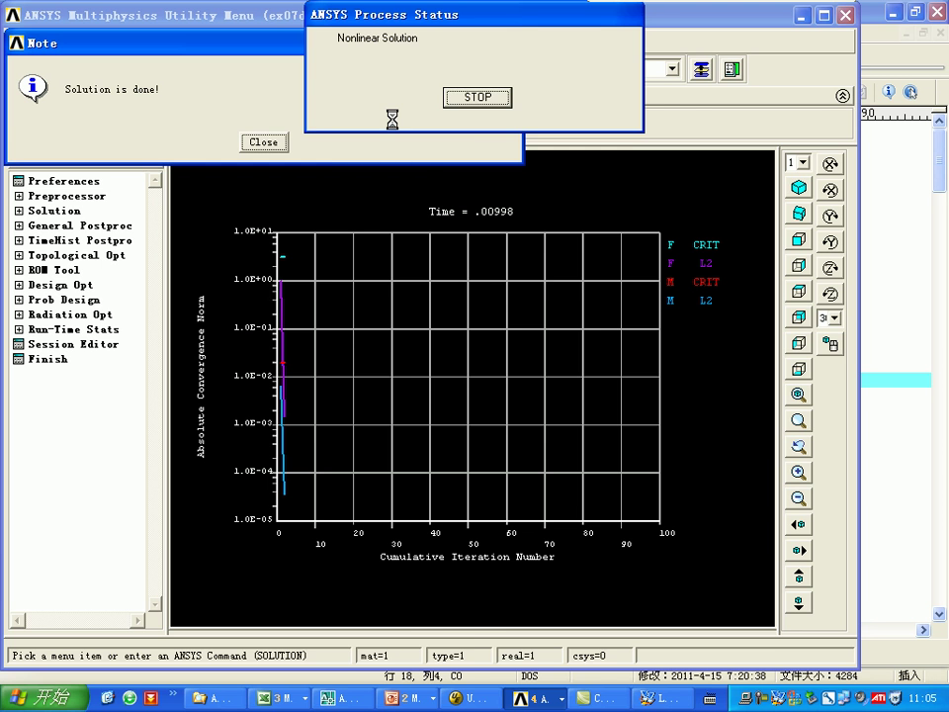
Step: Check the solver's progress in the ANSYS output window, stop the nonlinear solution, and dismiss the solution note
{"action": "left_click", "coordinate": [534, 698]}
{"action": "left_click", "coordinate": [547, 677]}
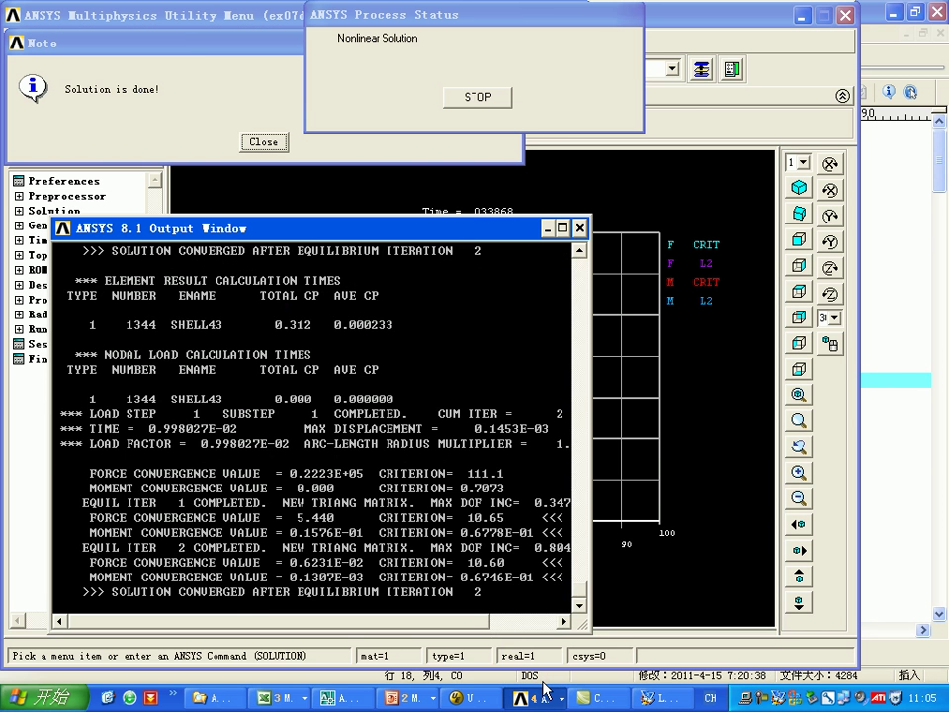
{"action": "left_click", "coordinate": [479, 99]}
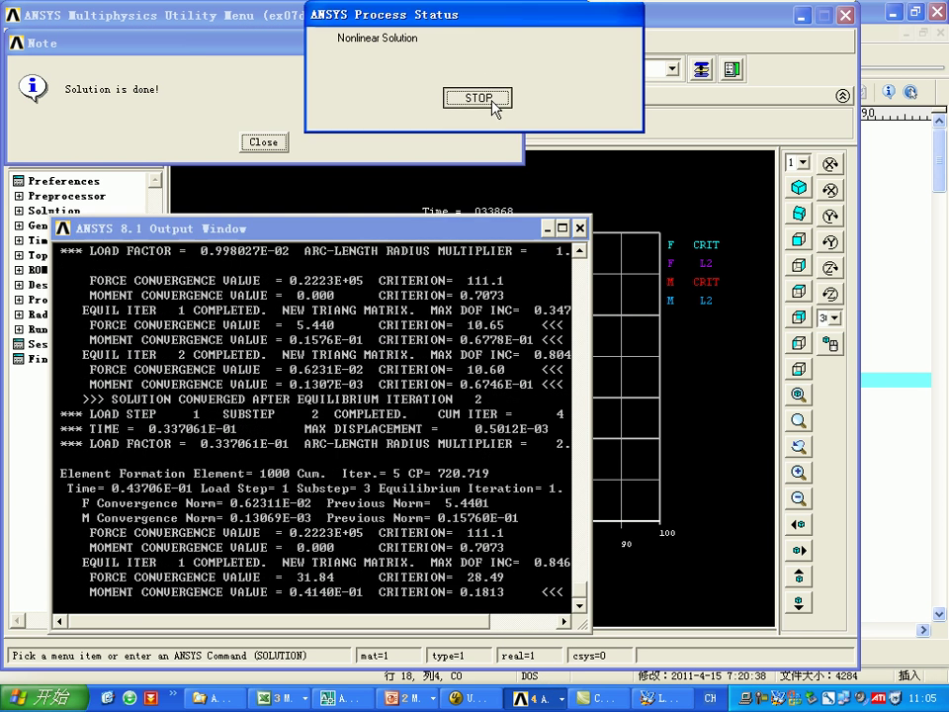
{"action": "left_click", "coordinate": [280, 147]}
Step: Plot the elements of the ex07d strut model, zoom in on it, and fit the whole model with its end plates in view
{"action": "left_click", "coordinate": [139, 42]}
{"action": "left_click", "coordinate": [168, 181]}
{"action": "left_click", "coordinate": [188, 41]}
{"action": "left_click", "coordinate": [212, 64]}
{"action": "left_click", "coordinate": [859, 260]}
{"action": "left_click", "coordinate": [308, 204]}
{"action": "left_click", "coordinate": [599, 543]}
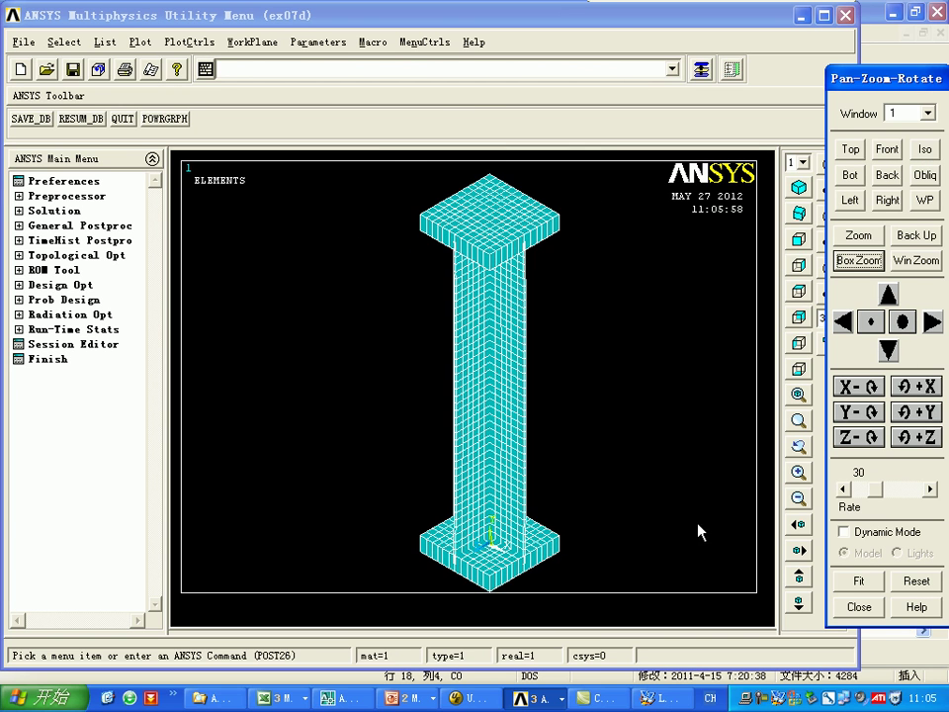
{"action": "left_click", "coordinate": [858, 581]}
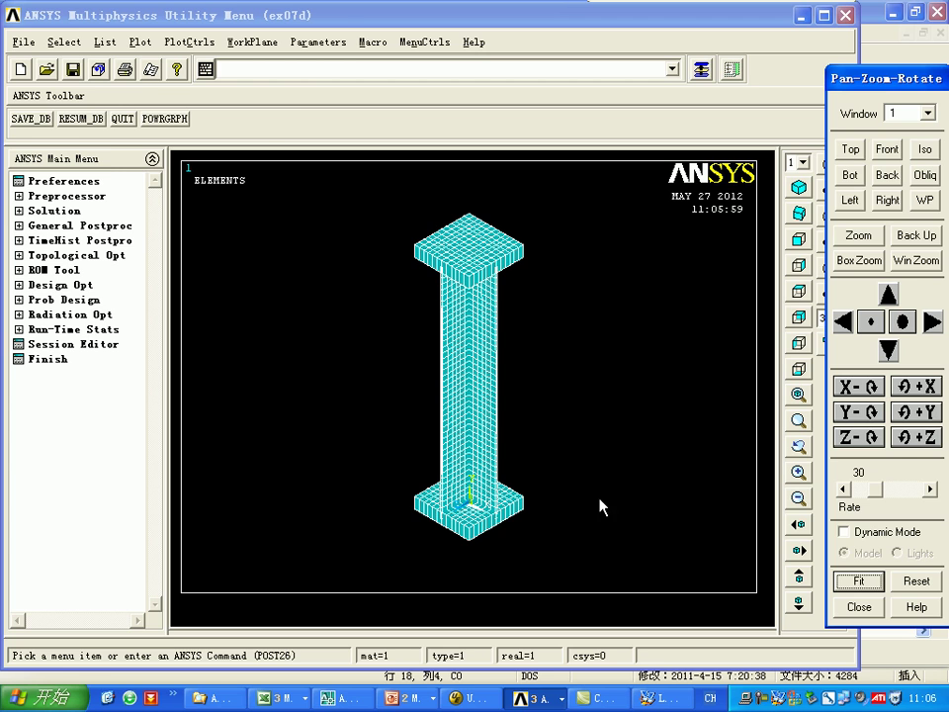
Step: Copy the finish, /clear and /filname,ex07d lines from ex07d.mac, run them in ANSYS, and approve clearing the database
{"action": "left_click", "coordinate": [475, 697]}
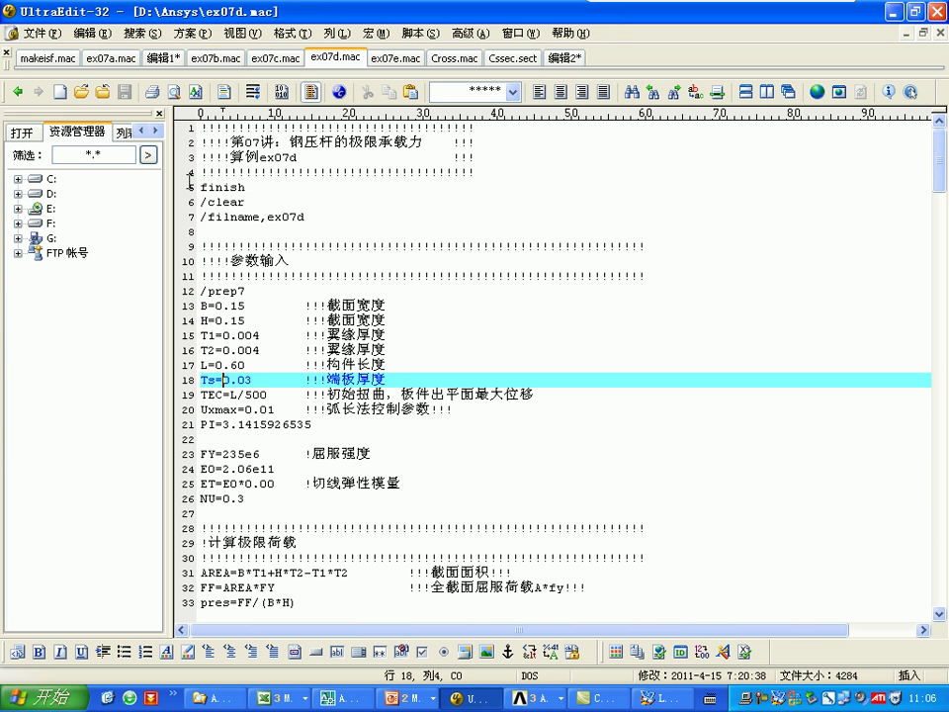
{"action": "left_click_drag", "start_coordinate": [201, 187], "coordinate": [340, 210]}
{"action": "key", "text": "ctrl+c"}
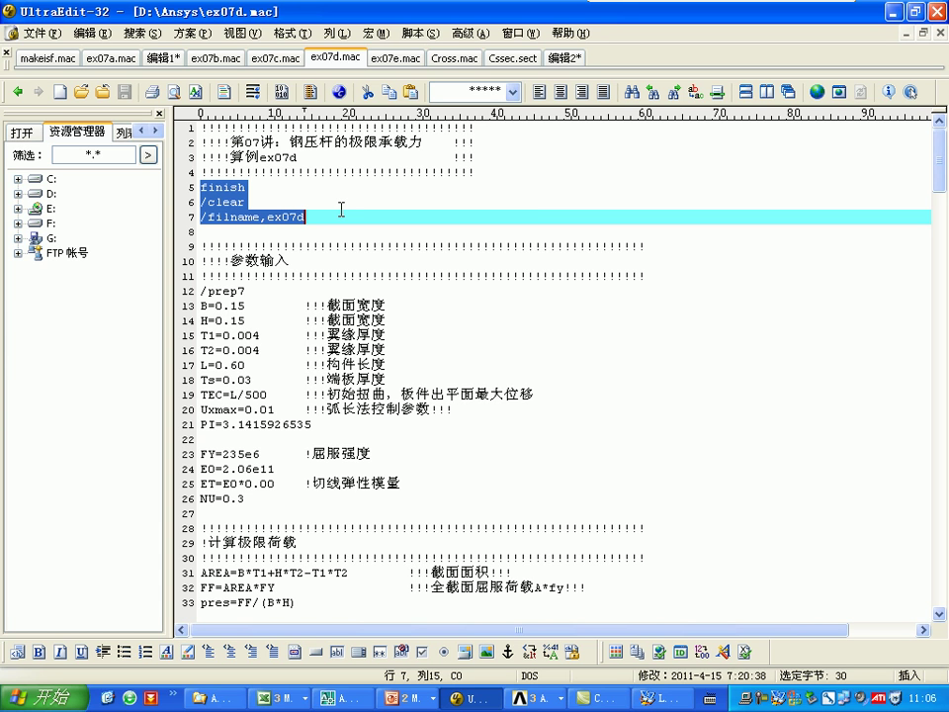
{"action": "left_click", "coordinate": [553, 700]}
{"action": "left_click", "coordinate": [553, 659]}
{"action": "key", "text": "ctrl+v"}
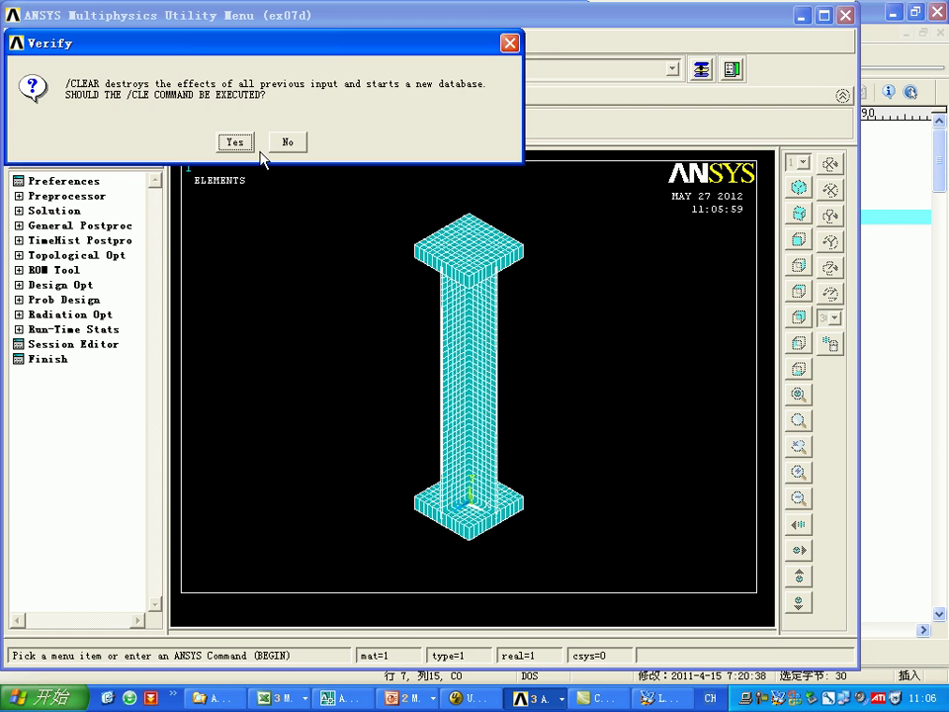
{"action": "left_click", "coordinate": [237, 142]}
Step: Return to ex07d.mac and examine the input parameters, especially the end-plate thickness Ts and the initial distortion TEC=L/500
{"action": "key", "text": "alt+Tab"}
{"action": "left_click_drag", "start_coordinate": [203, 290], "coordinate": [395, 384]}
{"action": "left_click", "coordinate": [203, 378]}
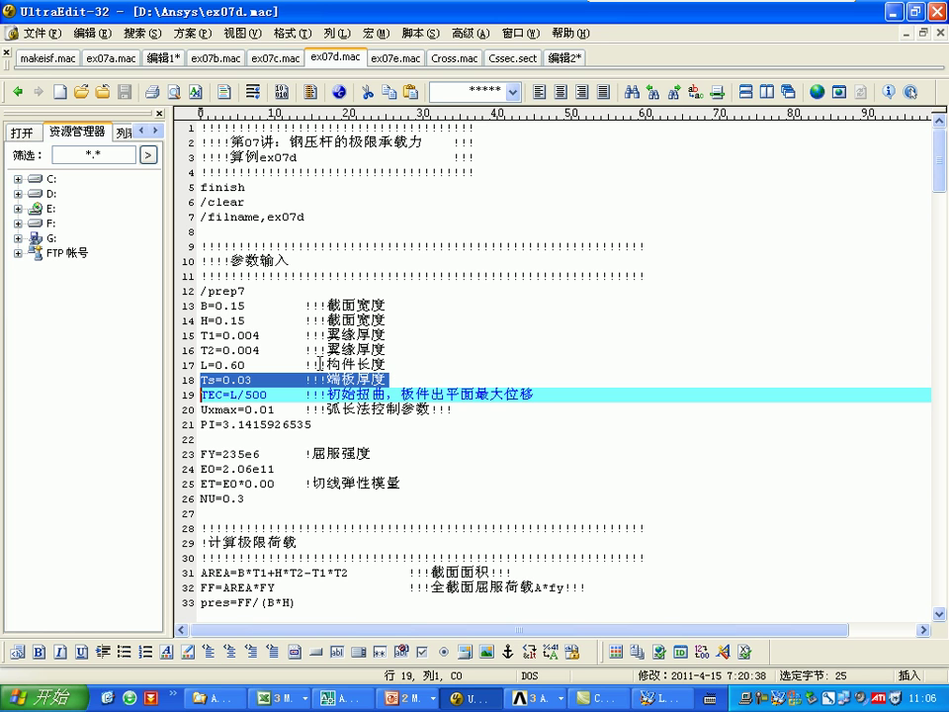
{"action": "left_click", "coordinate": [247, 350]}
{"action": "left_click", "coordinate": [201, 380]}
{"action": "triple_click", "coordinate": [202, 380]}
{"action": "left_click", "coordinate": [202, 394]}
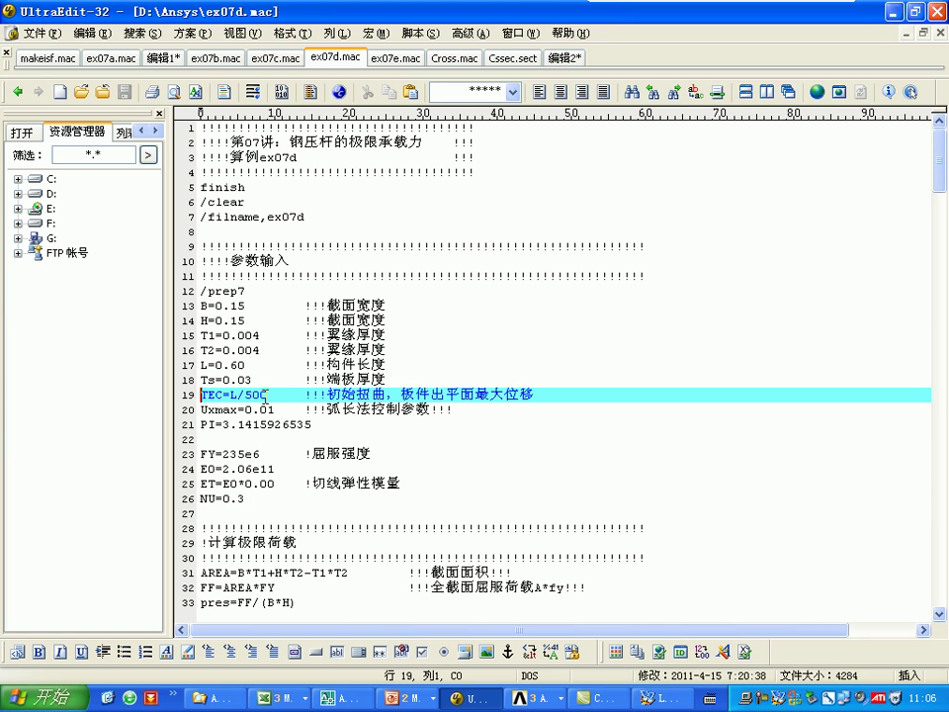
{"action": "left_click_drag", "start_coordinate": [215, 394], "coordinate": [267, 394]}
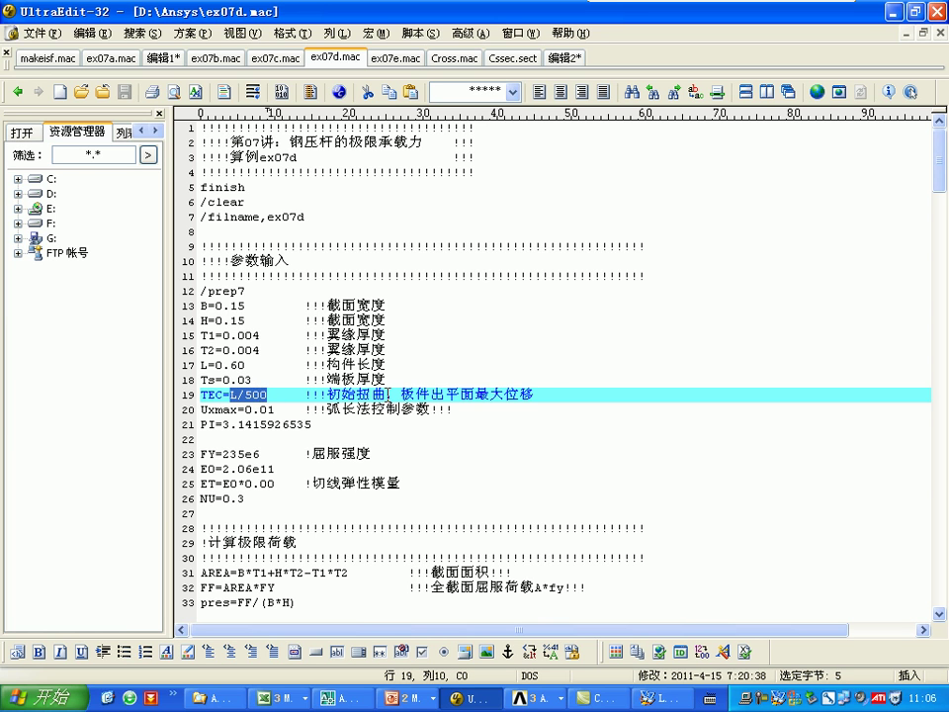
{"action": "left_click_drag", "start_coordinate": [400, 395], "coordinate": [544, 395]}
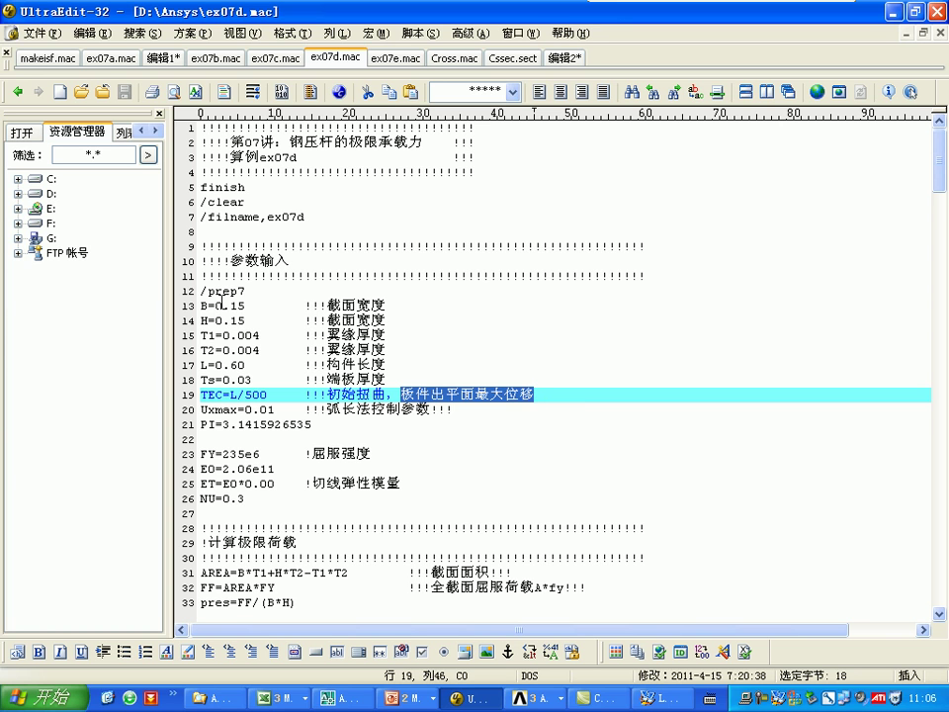
Step: Select the parameter block from /prep7 through PI in ex07d.mac, switch to ANSYS, and return to the macro in UltraEdit
{"action": "left_click_drag", "start_coordinate": [200, 293], "coordinate": [195, 438]}
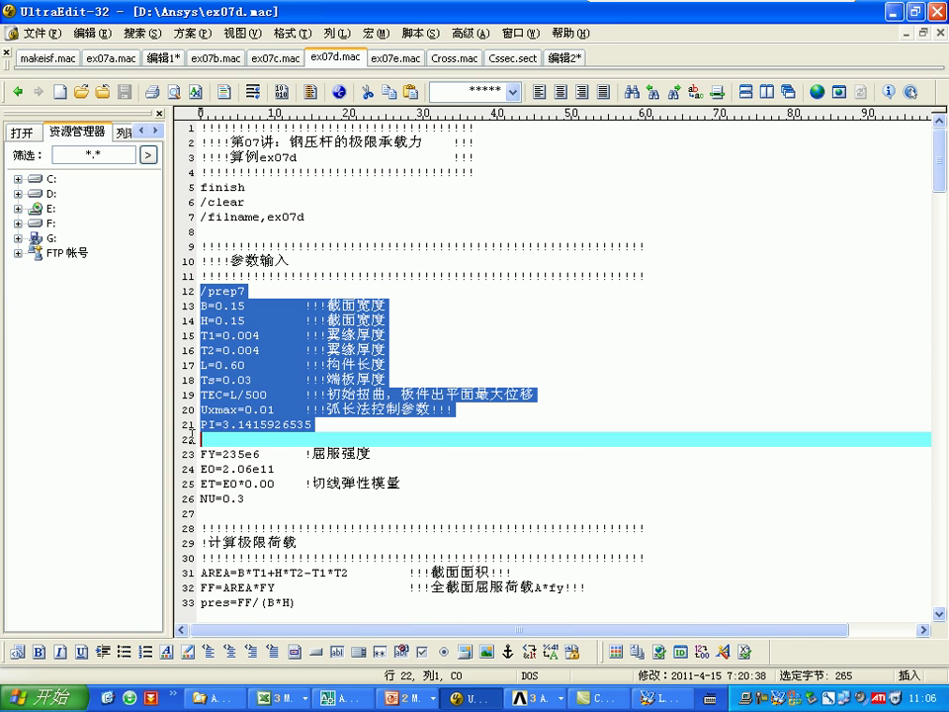
{"action": "left_click", "coordinate": [536, 698]}
{"action": "left_click", "coordinate": [550, 658]}
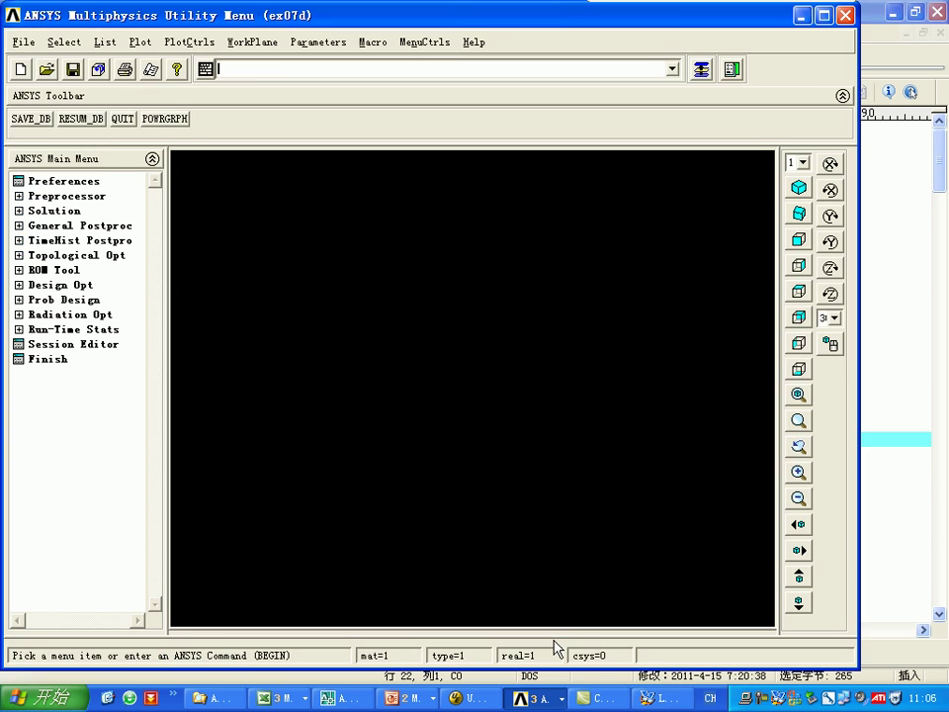
{"action": "left_click", "coordinate": [463, 702]}
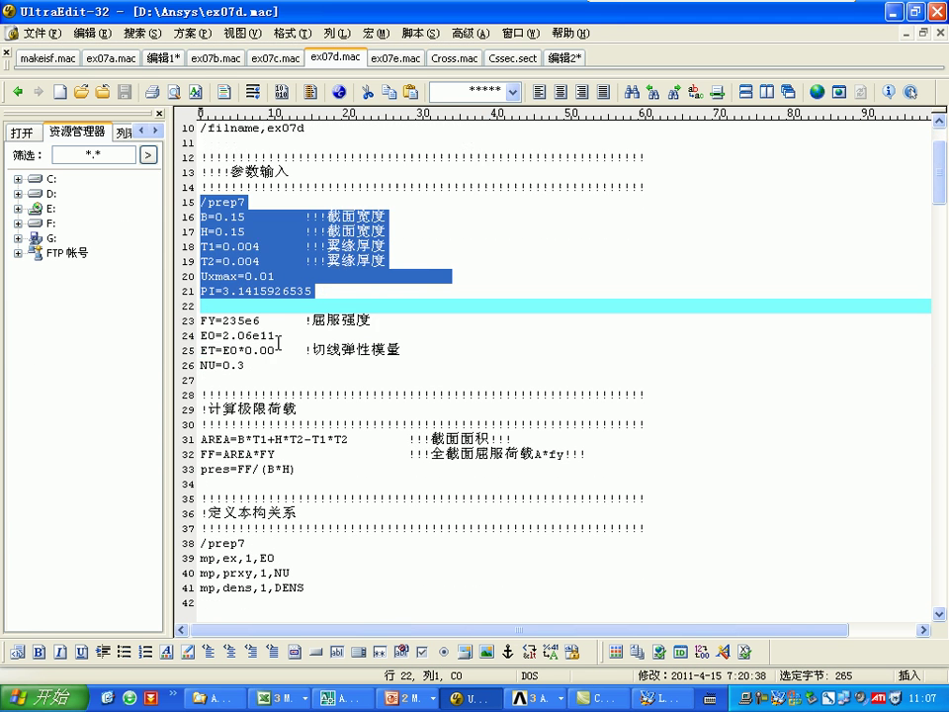
Step: Copy the material parameter lines FY=235e6 through NU=0.3 from ex07d.mac and run them in ANSYS
{"action": "left_click_drag", "start_coordinate": [200, 321], "coordinate": [198, 376]}
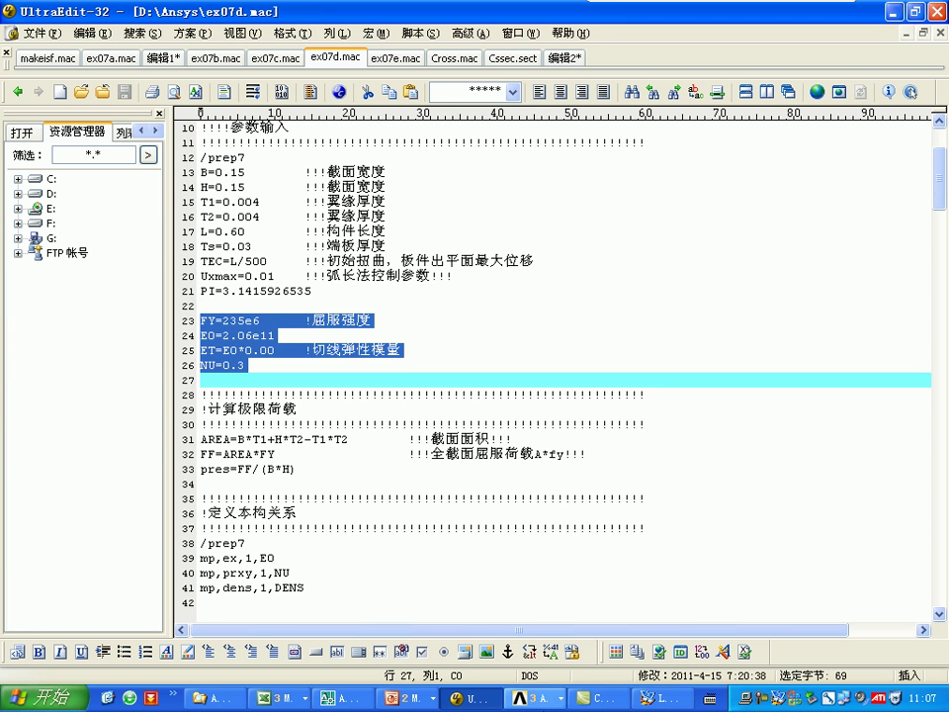
{"action": "left_click", "coordinate": [536, 698]}
{"action": "left_click", "coordinate": [550, 645]}
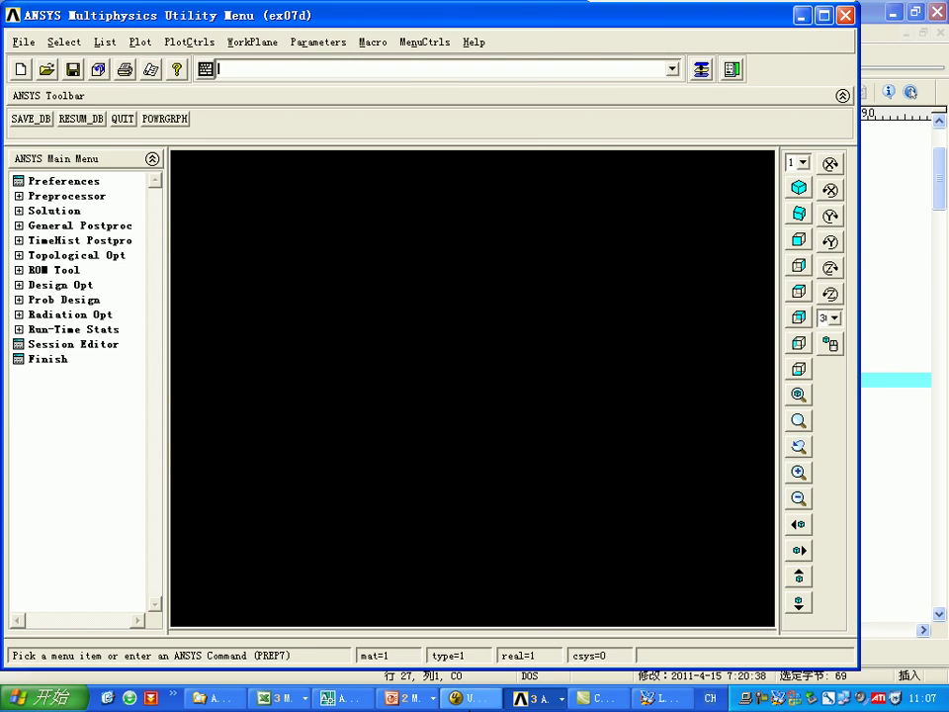
{"action": "key", "text": "alt+Tab"}
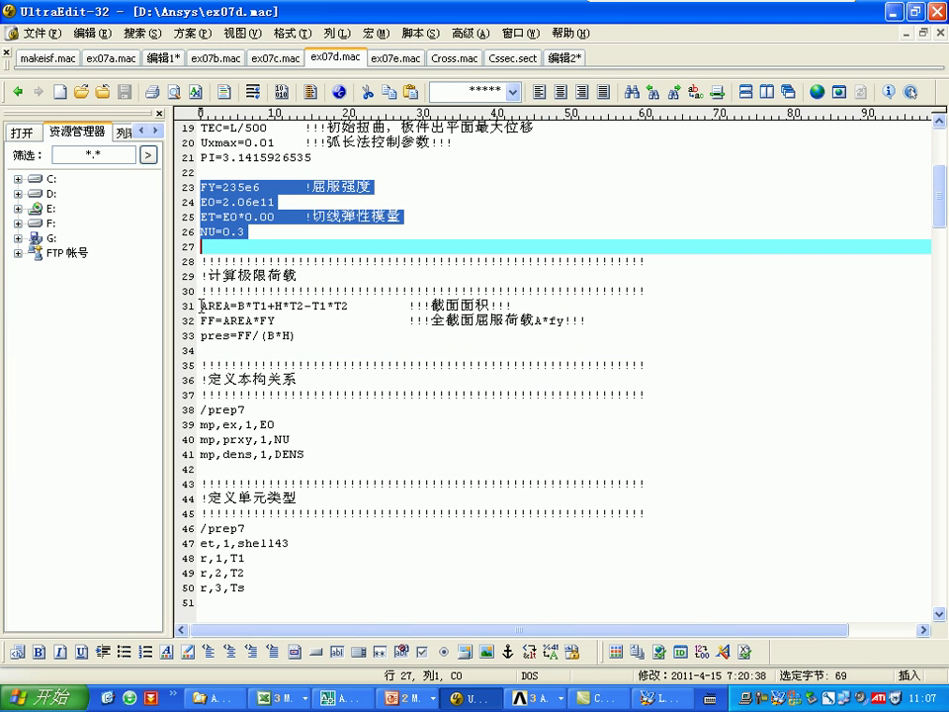
Step: Copy the ultimate load formulas for AREA, FF and pres from ex07d.mac and run them in ANSYS
{"action": "left_click_drag", "start_coordinate": [201, 306], "coordinate": [201, 344]}
{"action": "key", "text": "ctrl+c"}
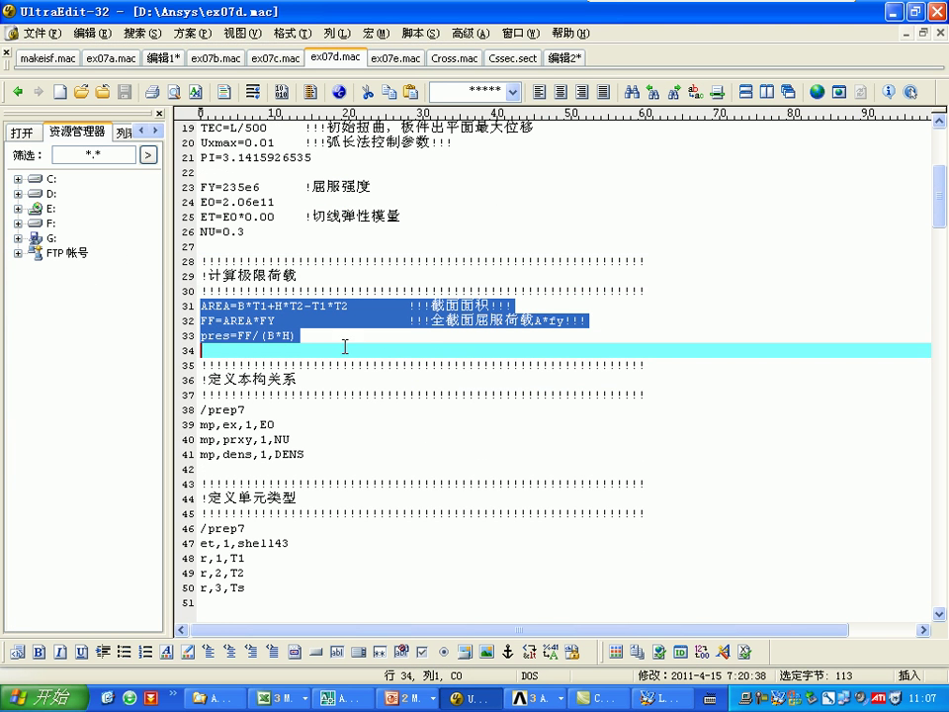
{"action": "left_click", "coordinate": [517, 698]}
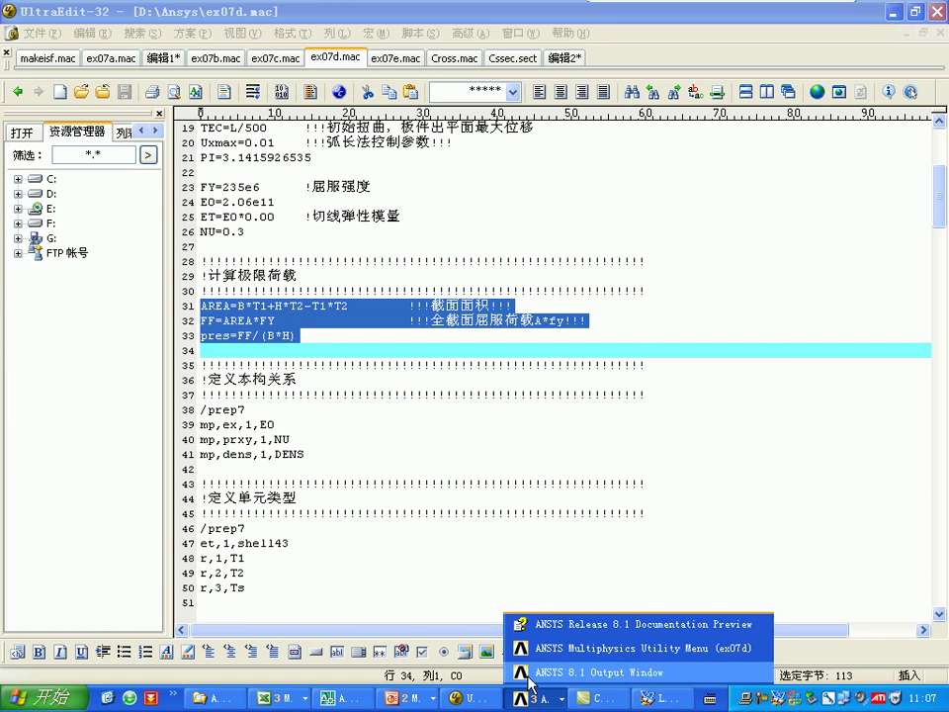
{"action": "left_click", "coordinate": [553, 644]}
{"action": "key", "text": "ctrl+v"}
{"action": "left_click", "coordinate": [507, 673]}
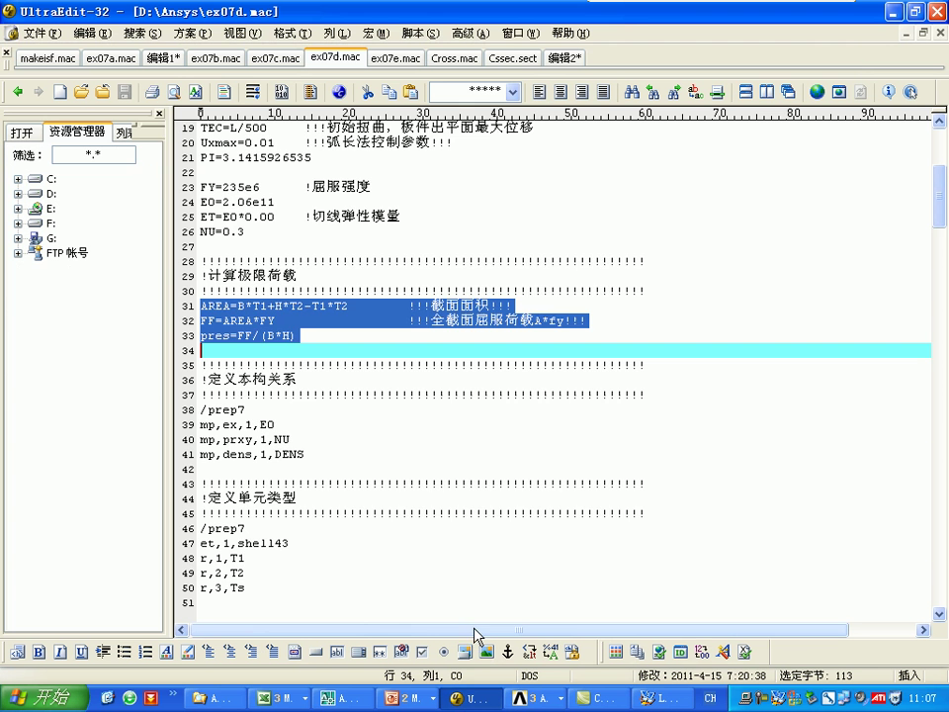
Step: Run the macro's constitutive block in ANSYS, from /prep7 through the mp commands for ex, prxy and dens of material 1
{"action": "scroll", "coordinate": [158, 366], "scroll_direction": "down", "scroll_amount": 4}
{"action": "left_click_drag", "start_coordinate": [200, 231], "coordinate": [287, 290]}
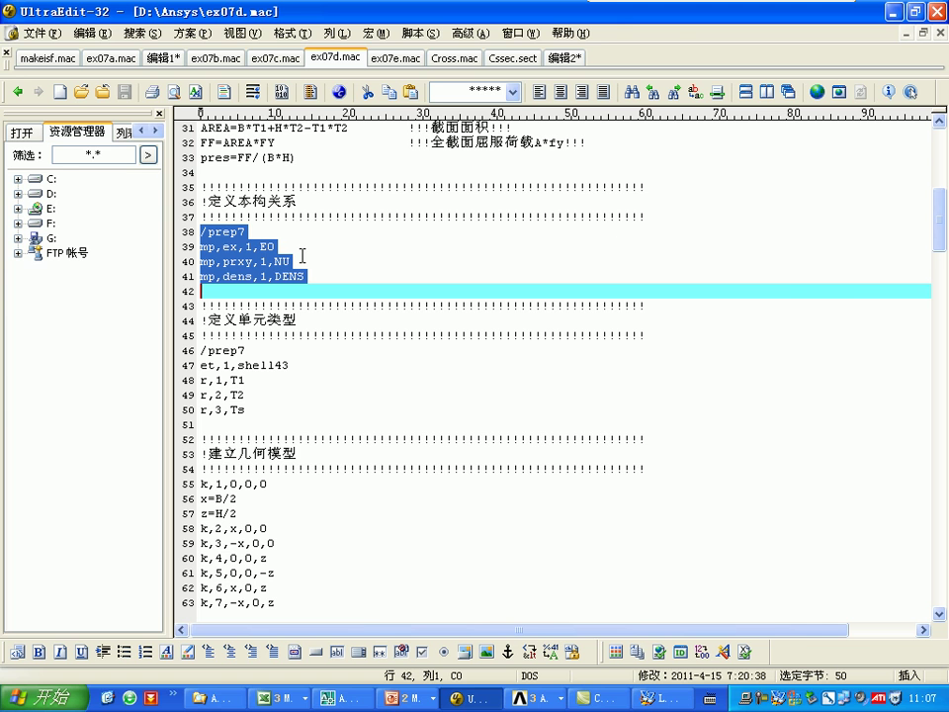
{"action": "left_click", "coordinate": [534, 698]}
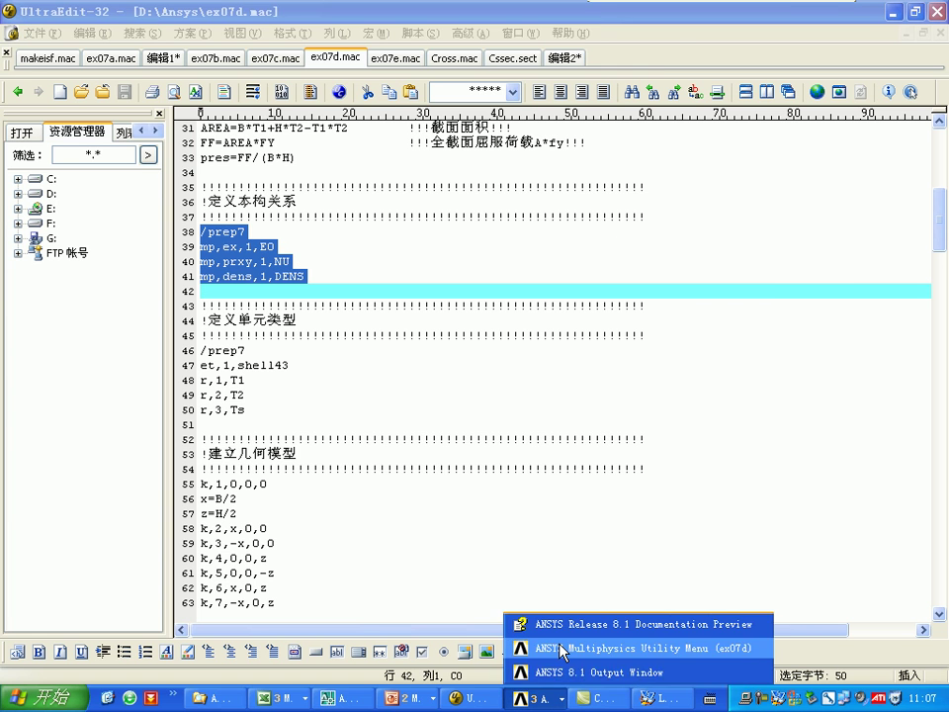
{"action": "left_click", "coordinate": [574, 649]}
{"action": "left_click", "coordinate": [475, 698]}
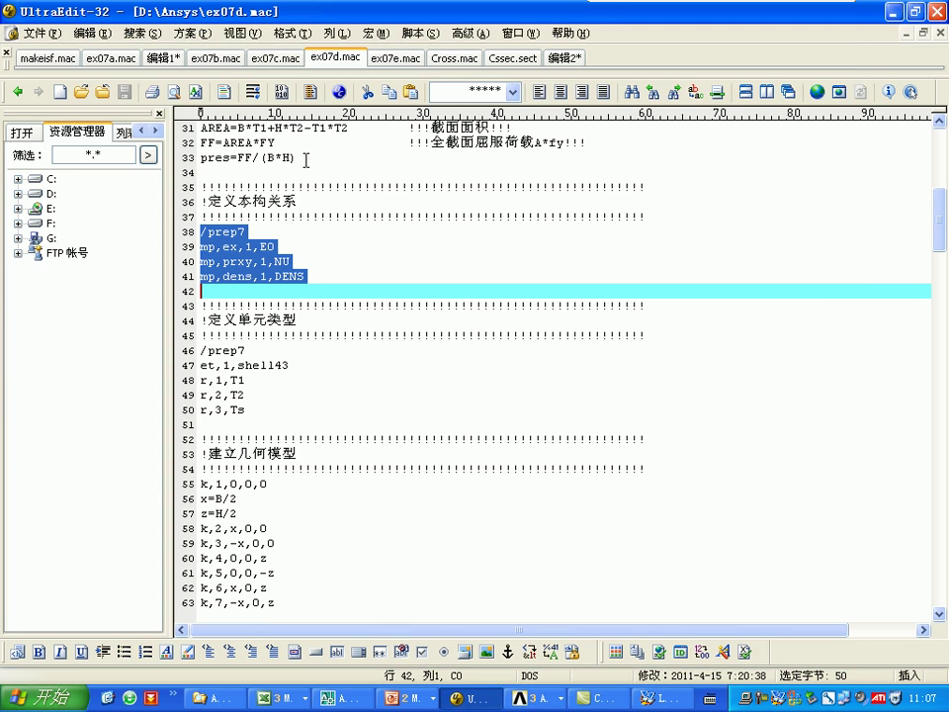
Step: Look up the element type shell43 from the macro's element definition in the ANSYS documentation index and open its page
{"action": "scroll", "coordinate": [200, 261], "scroll_direction": "down", "scroll_amount": 2}
{"action": "left_click_drag", "start_coordinate": [201, 261], "coordinate": [198, 335]}
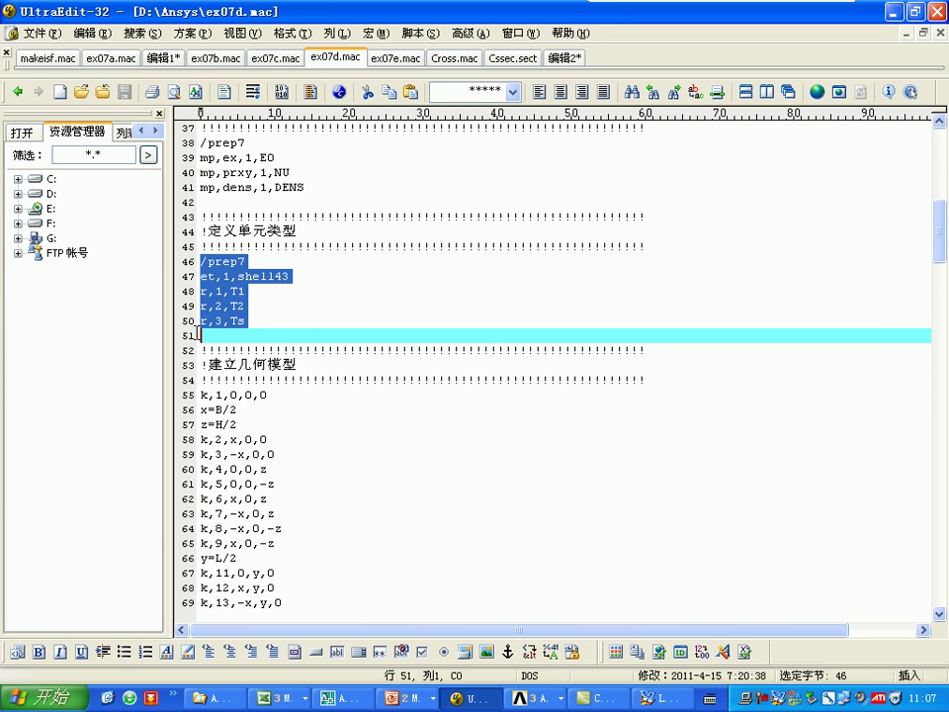
{"action": "double_click", "coordinate": [278, 278]}
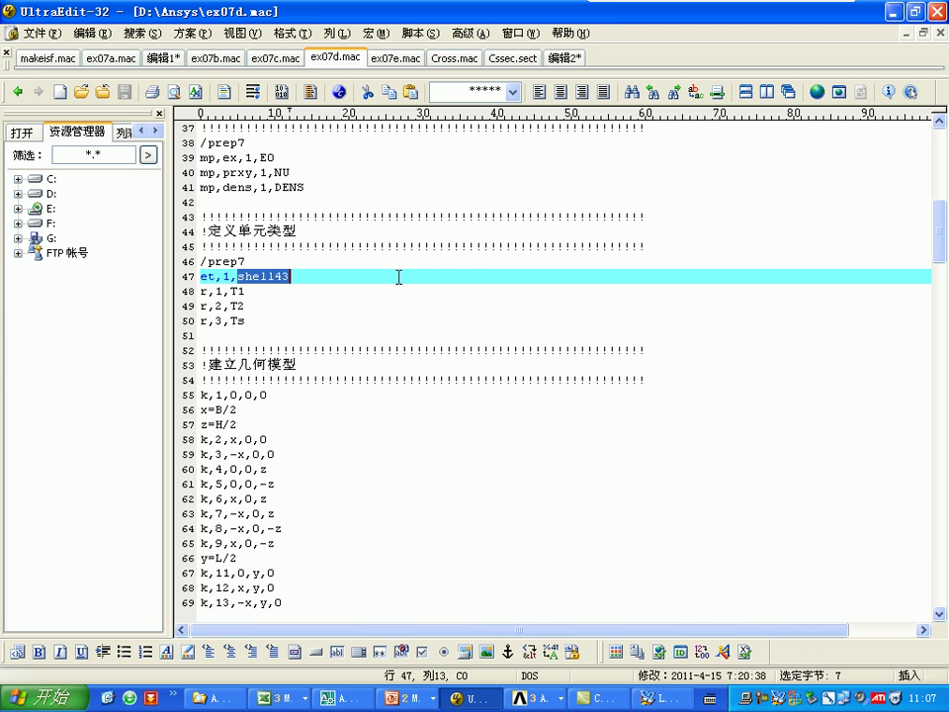
{"action": "left_click", "coordinate": [593, 698]}
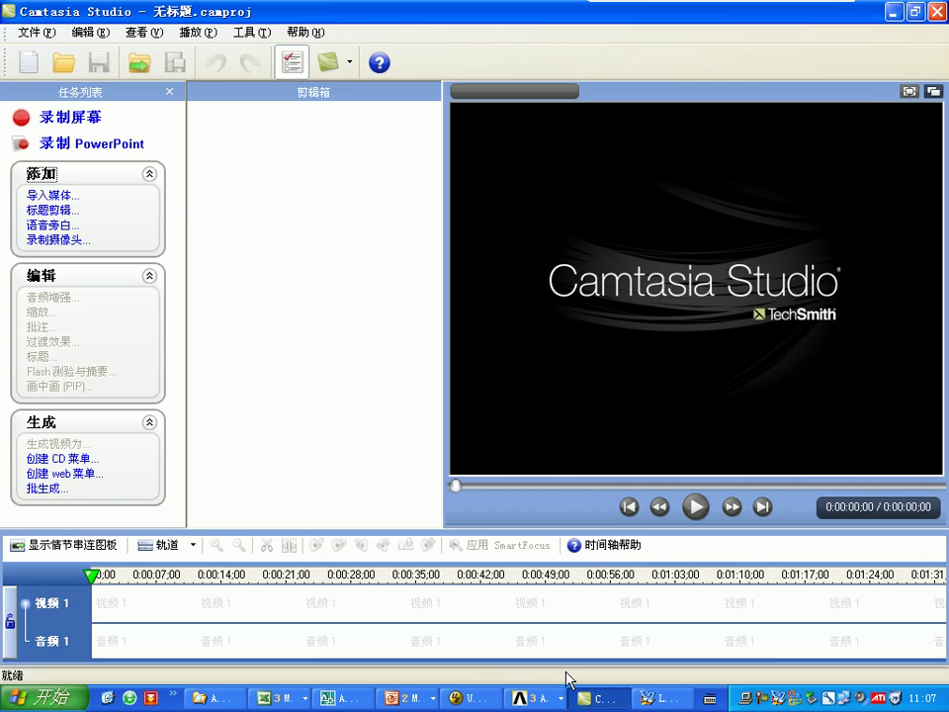
{"action": "left_click", "coordinate": [534, 698]}
{"action": "left_click", "coordinate": [540, 650]}
{"action": "left_click", "coordinate": [534, 698]}
{"action": "left_click", "coordinate": [545, 621]}
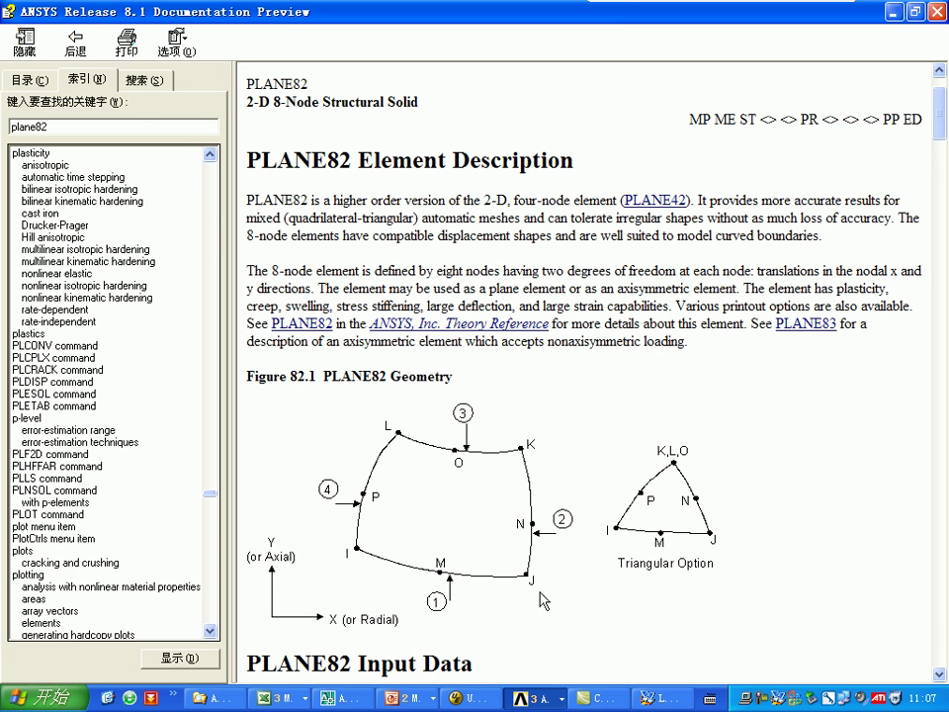
{"action": "double_click", "coordinate": [40, 127]}
{"action": "type", "text": "shell43"}
{"action": "double_click", "coordinate": [91, 154]}
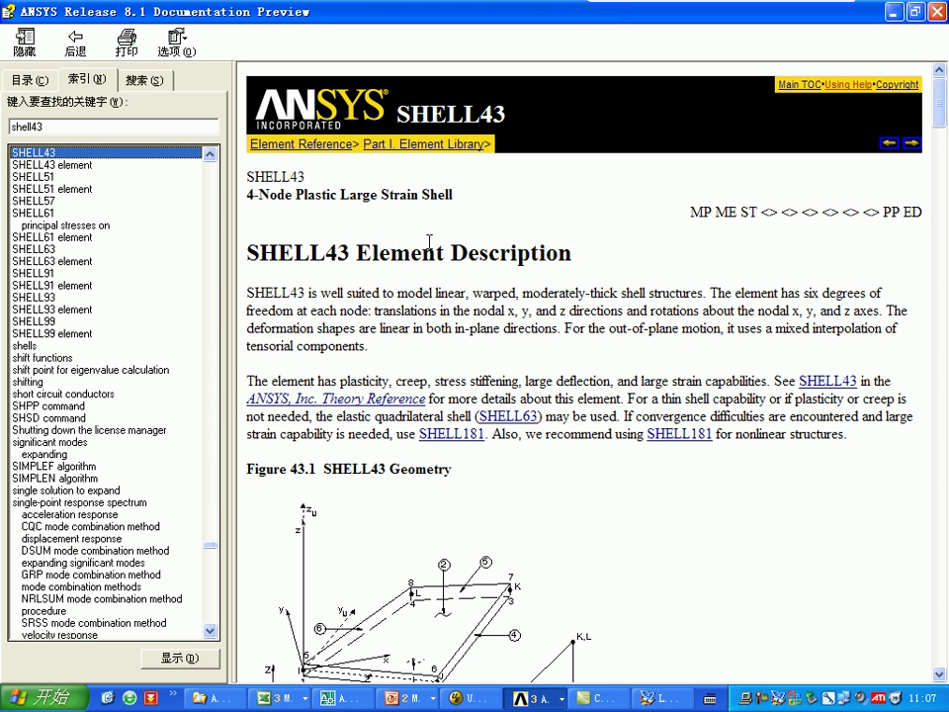
Step: Examine the SHELL43 title and element description, including its node and plasticity wording, and return to the macro in UltraEdit
{"action": "double_click", "coordinate": [316, 195]}
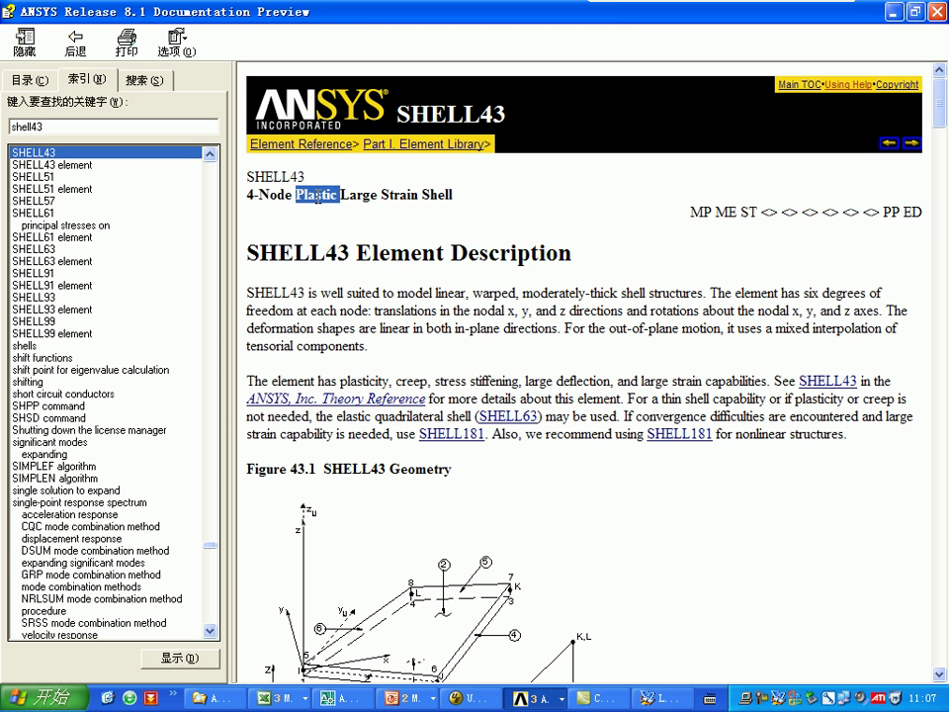
{"action": "double_click", "coordinate": [276, 196]}
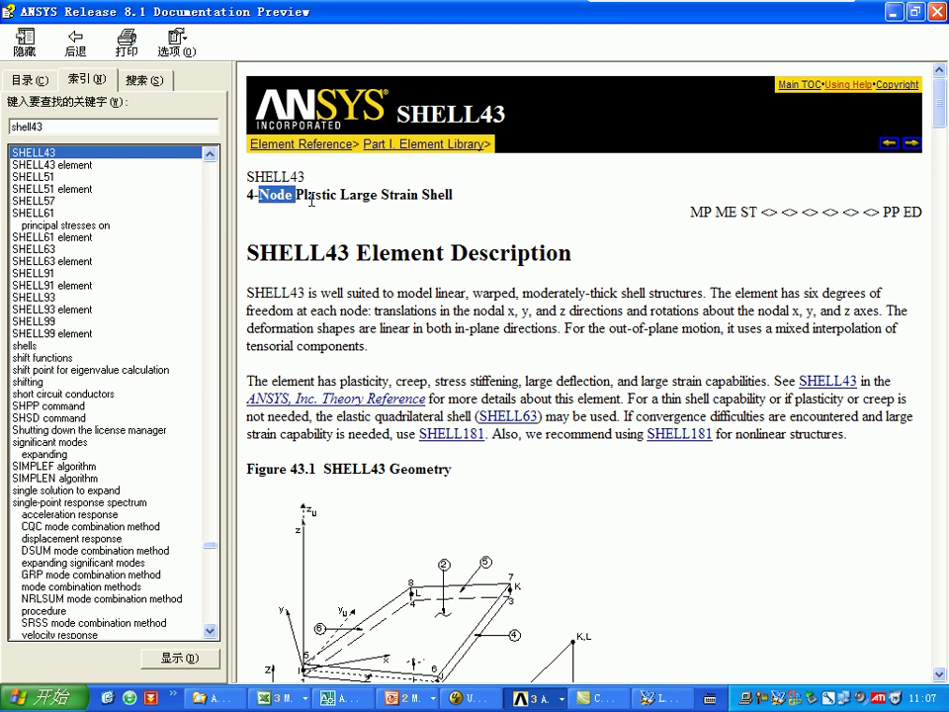
{"action": "double_click", "coordinate": [313, 196]}
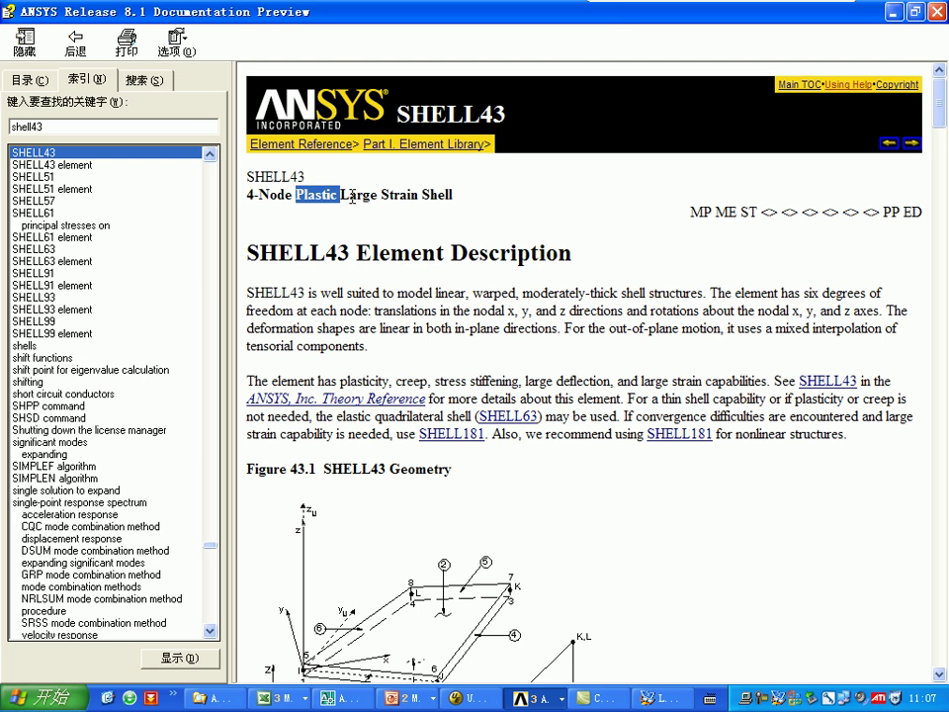
{"action": "left_click", "coordinate": [364, 195]}
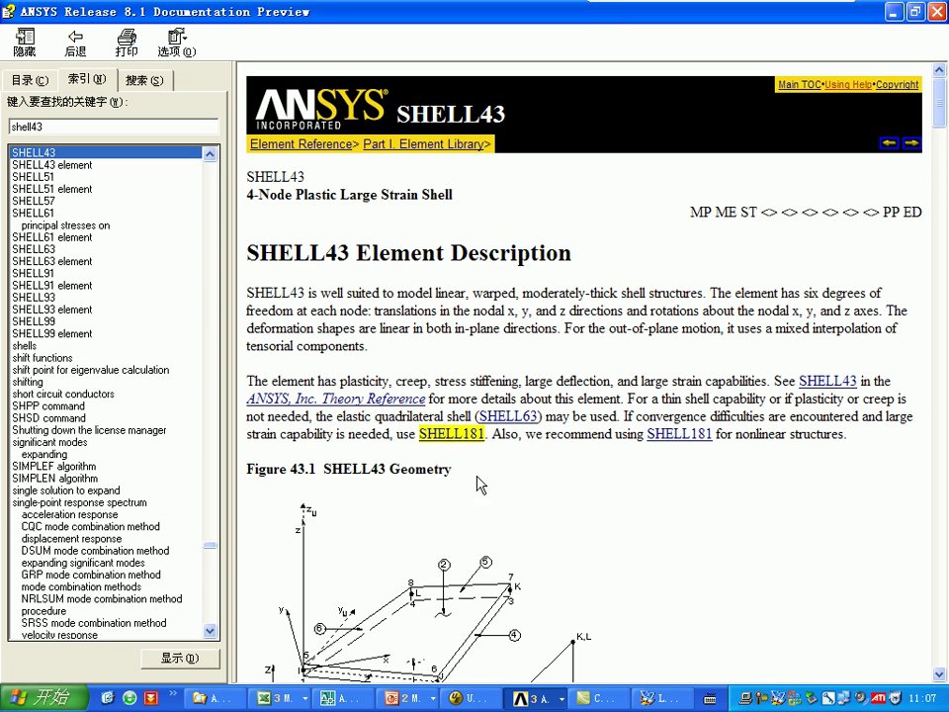
{"action": "left_click", "coordinate": [473, 698]}
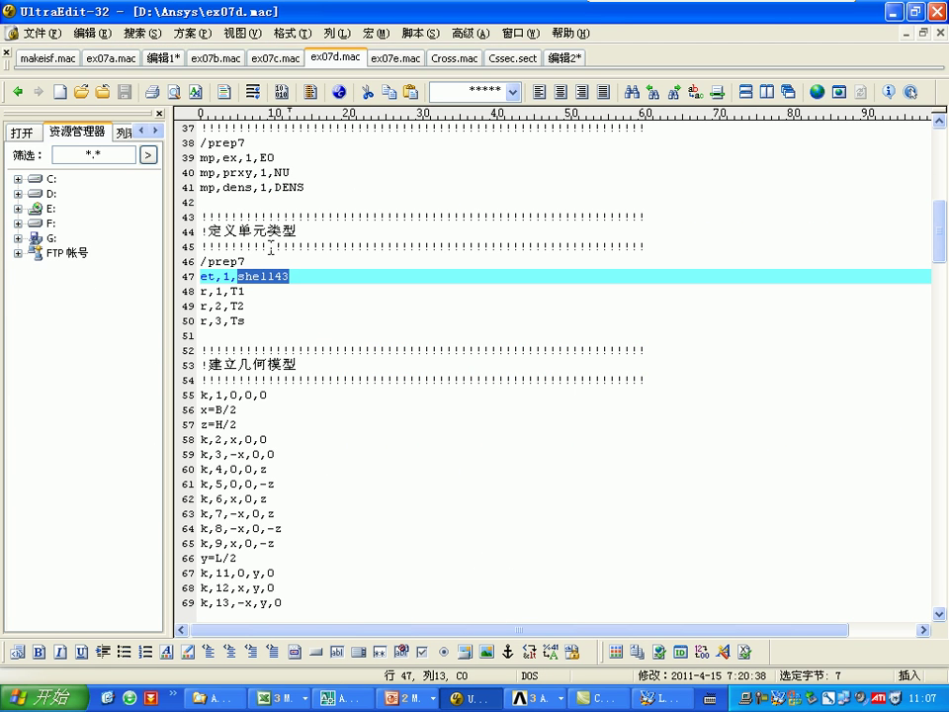
Step: Compare the real constant lines r,1,T1, r,2,T2 and r,3,Ts with the thickness parameters defined near the macro's start
{"action": "left_click", "coordinate": [199, 261]}
{"action": "left_click_drag", "start_coordinate": [199, 290], "coordinate": [199, 306]}
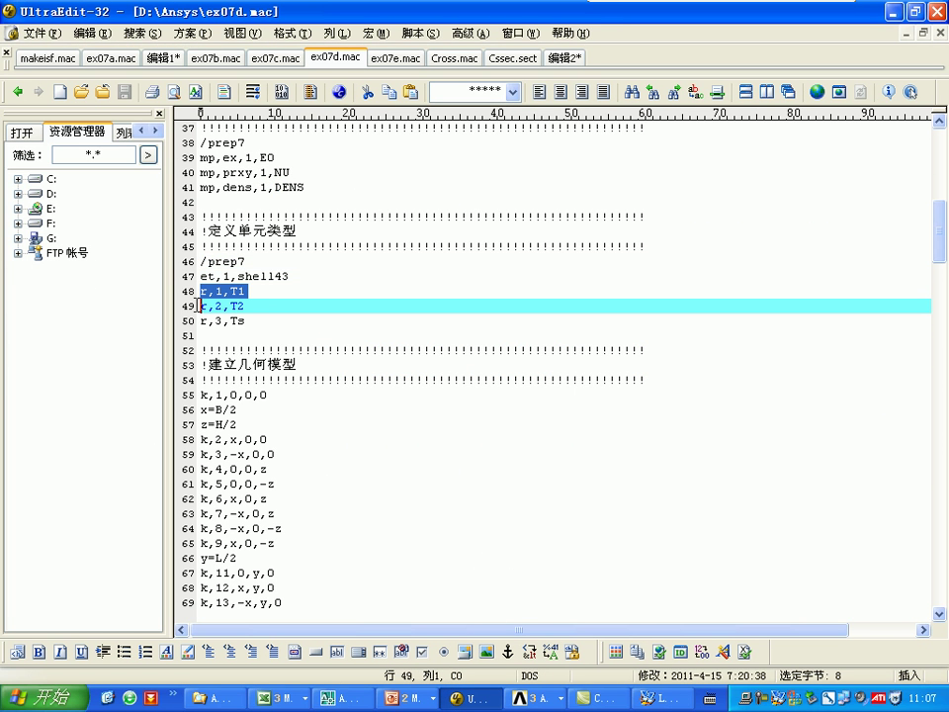
{"action": "left_click", "coordinate": [246, 306]}
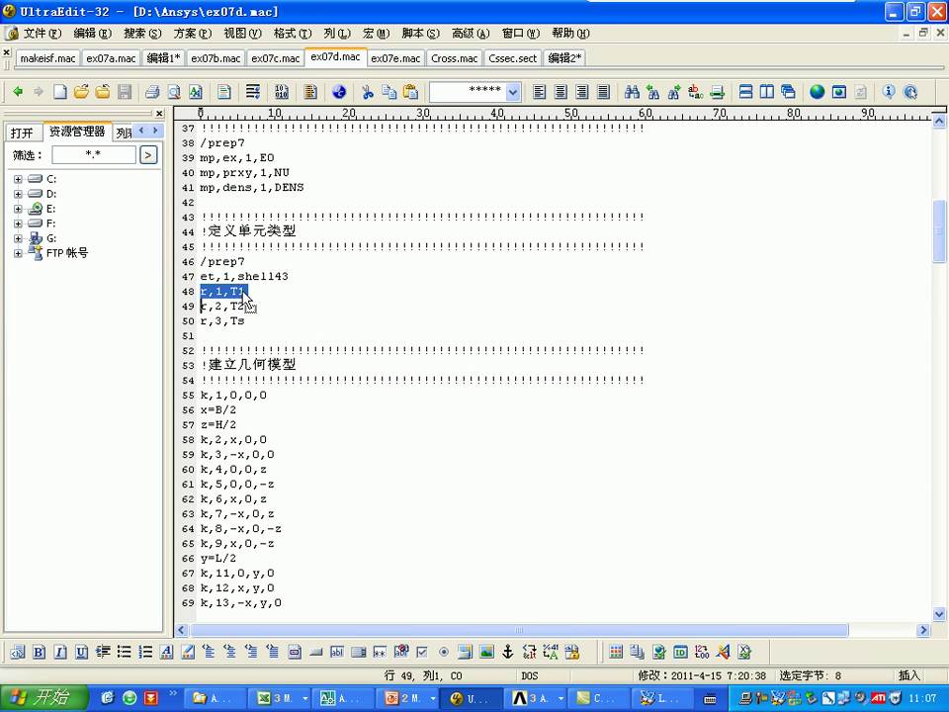
{"action": "left_click", "coordinate": [240, 321]}
{"action": "scroll", "coordinate": [296, 277], "scroll_direction": "up", "scroll_amount": 8}
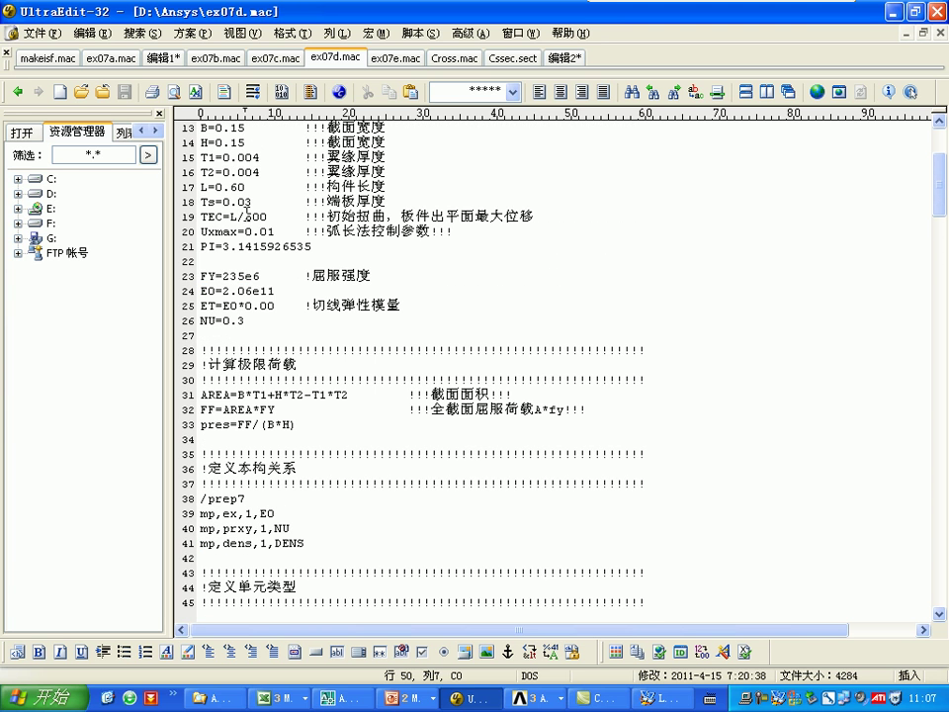
{"action": "left_click", "coordinate": [242, 172]}
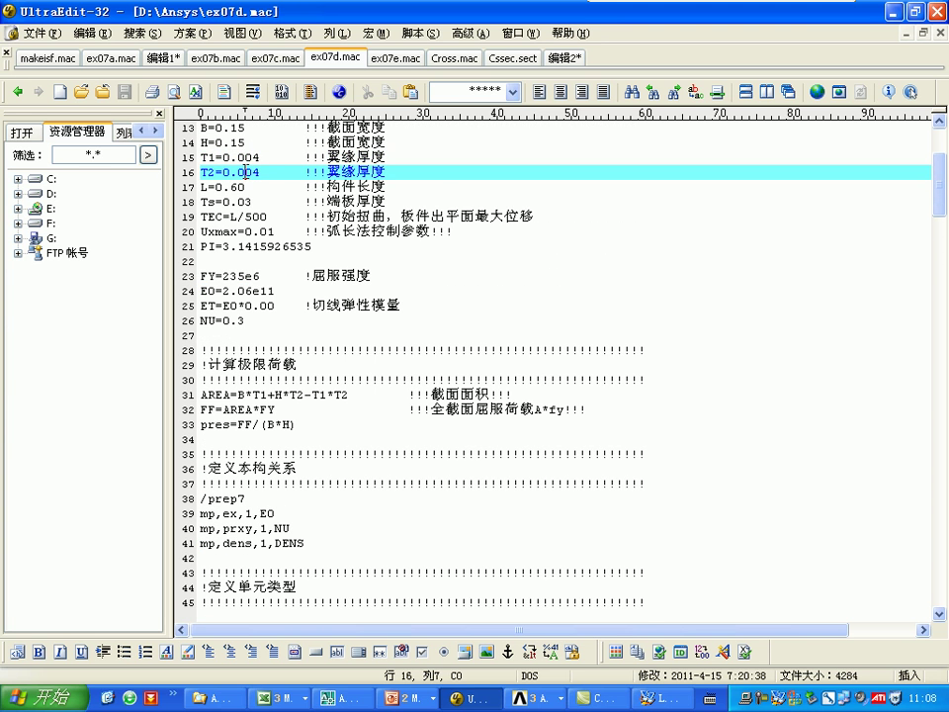
{"action": "scroll", "coordinate": [253, 188], "scroll_direction": "down", "scroll_amount": 4}
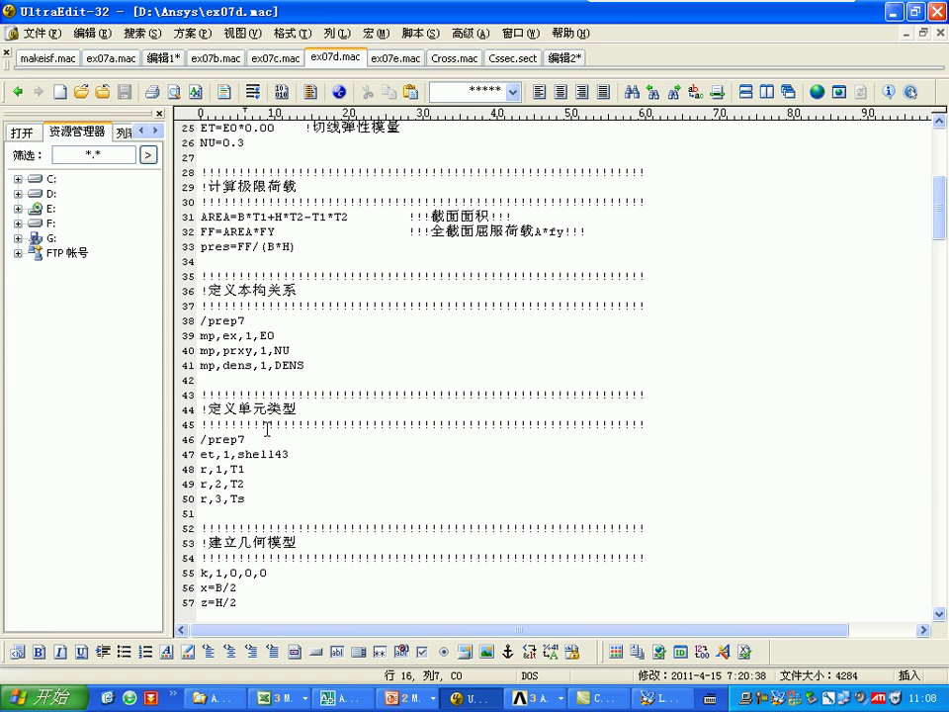
{"action": "scroll", "coordinate": [266, 428], "scroll_direction": "up", "scroll_amount": 4}
{"action": "scroll", "coordinate": [215, 457], "scroll_direction": "down", "scroll_amount": 3}
Step: Run the element type block in ANSYS: /prep7, et,1,shell43 and real constants r,1,T1, r,2,T2 and r,3,Ts
{"action": "left_click_drag", "start_coordinate": [199, 485], "coordinate": [200, 558]}
{"action": "left_click", "coordinate": [539, 698]}
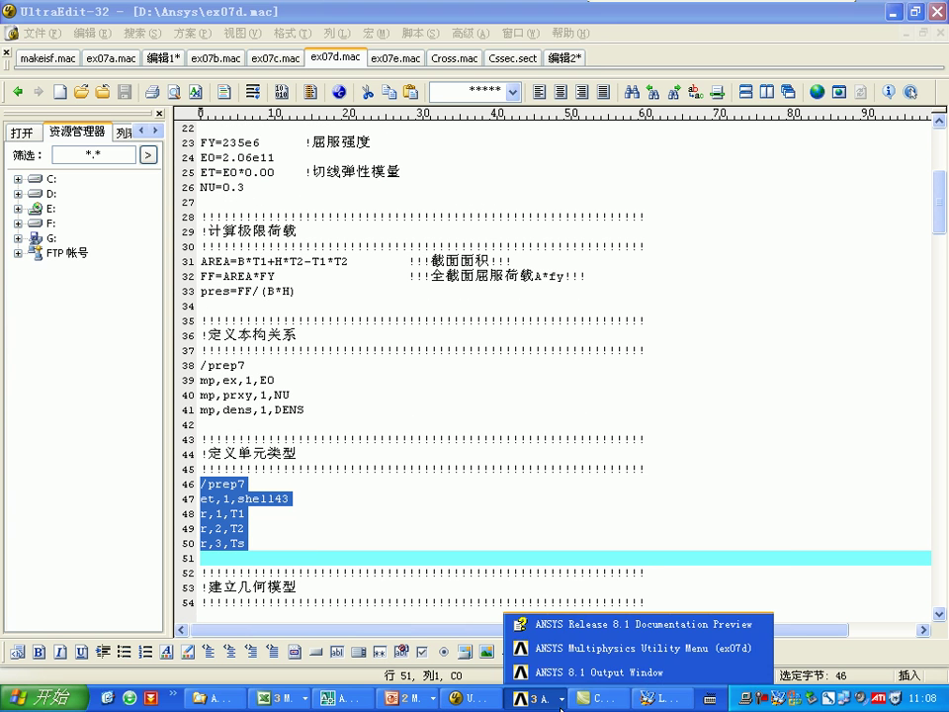
{"action": "left_click", "coordinate": [587, 648]}
{"action": "type", "text": "/prep7 et,1,shell143 r,1,T1 r,2,T2 r,3,Ts"}
{"action": "key", "text": "Return"}
{"action": "left_click", "coordinate": [460, 698]}
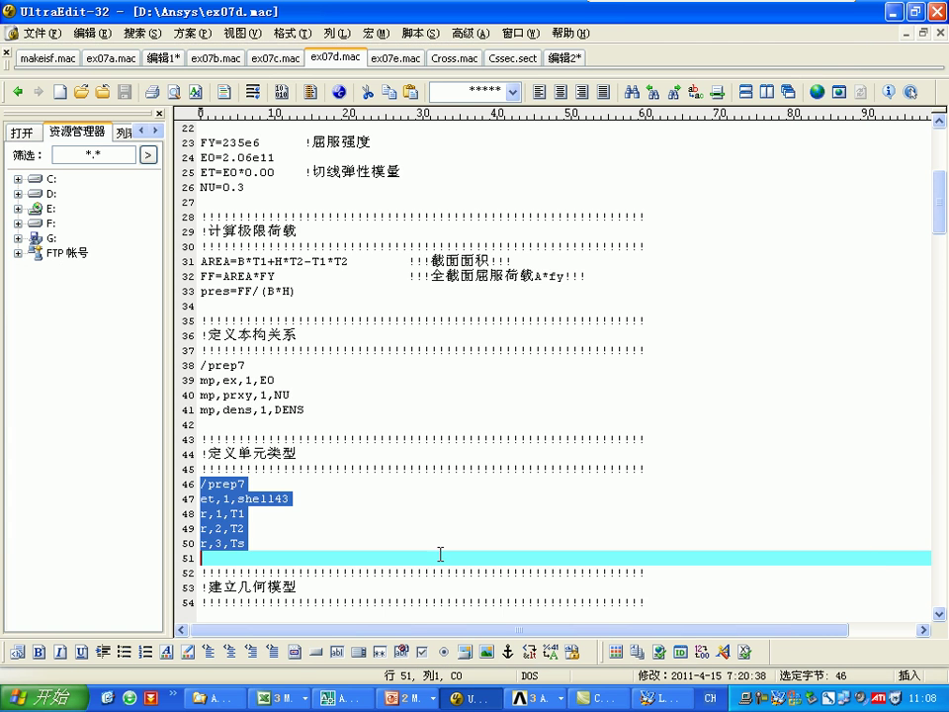
Step: Copy the first geometry line, k,1,0,0,0, from the macro and run it in ANSYS to create keypoint 1
{"action": "scroll", "coordinate": [298, 350], "scroll_direction": "down", "scroll_amount": 6}
{"action": "left_click", "coordinate": [199, 350]}
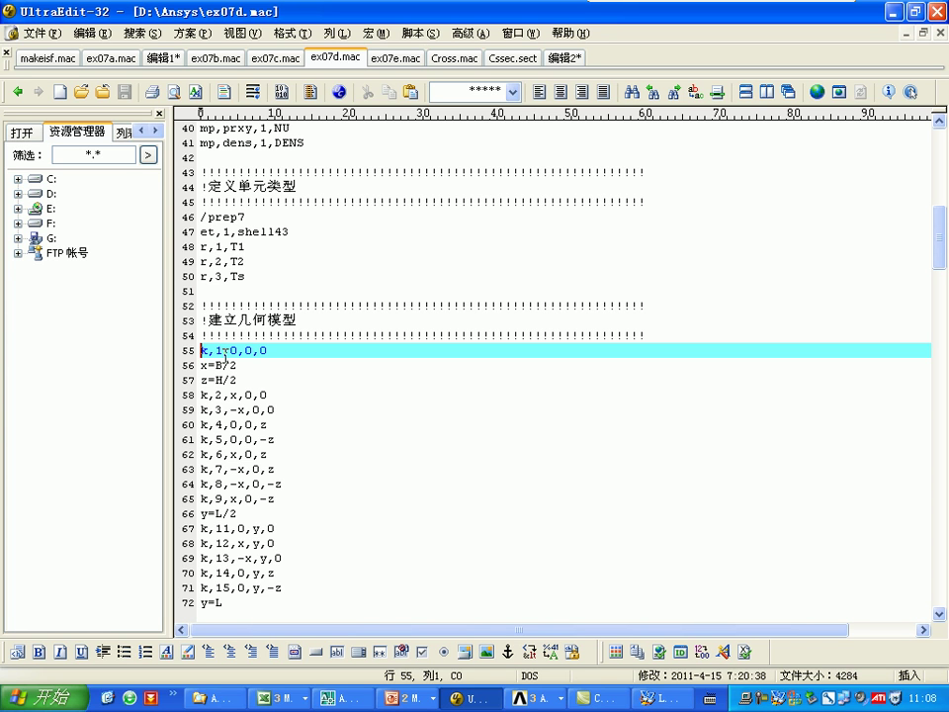
{"action": "key", "text": "shift+End"}
{"action": "key", "text": "ctrl+c"}
{"action": "left_click", "coordinate": [533, 698]}
{"action": "left_click", "coordinate": [556, 645]}
{"action": "key", "text": "ctrl+v"}
{"action": "key", "text": "Return"}
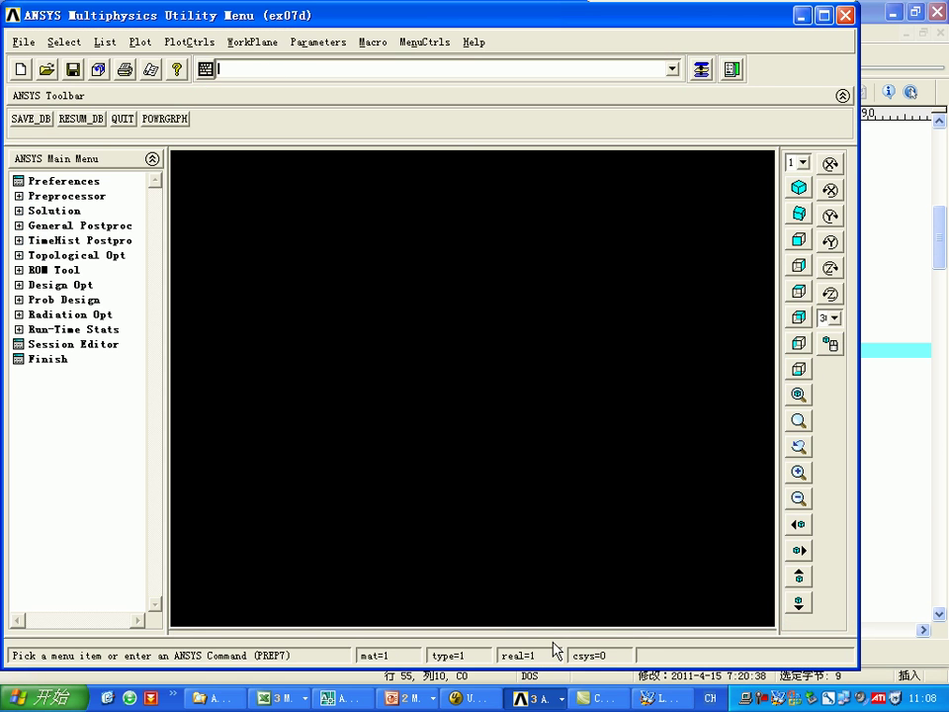
Step: Copy the macro lines from x=B/2 through k,9,x,0,-z and run them in ANSYS to create keypoints 2 to 9
{"action": "left_click", "coordinate": [474, 698]}
{"action": "left_click", "coordinate": [201, 277]}
{"action": "key", "text": "shift+Down"}
{"action": "key", "text": "shift+Down"}
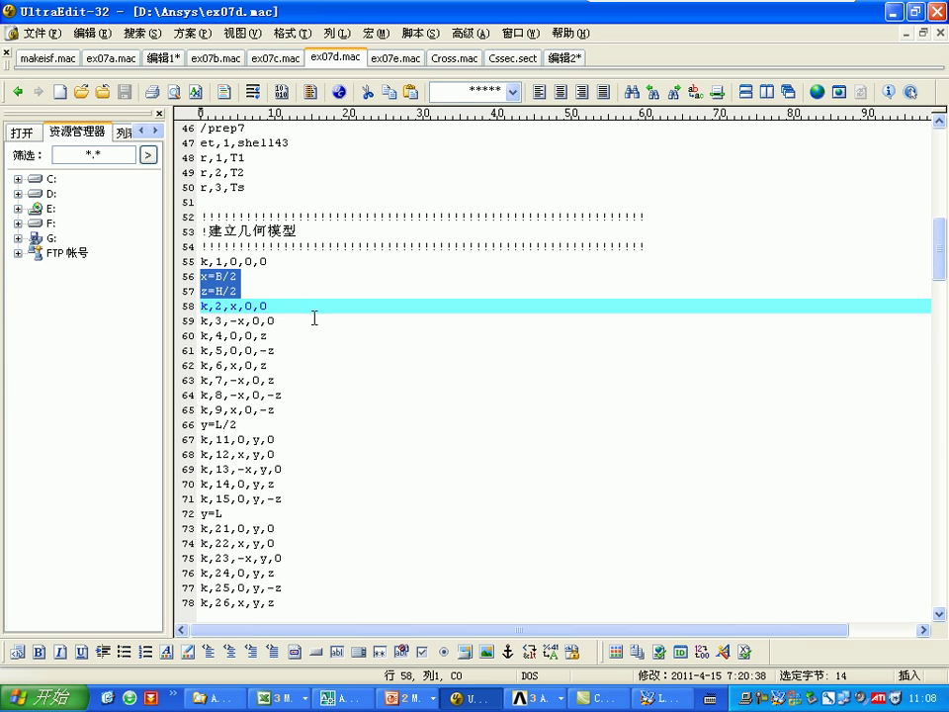
{"action": "left_click", "coordinate": [311, 409], "text": "shift"}
{"action": "key", "text": "ctrl+c"}
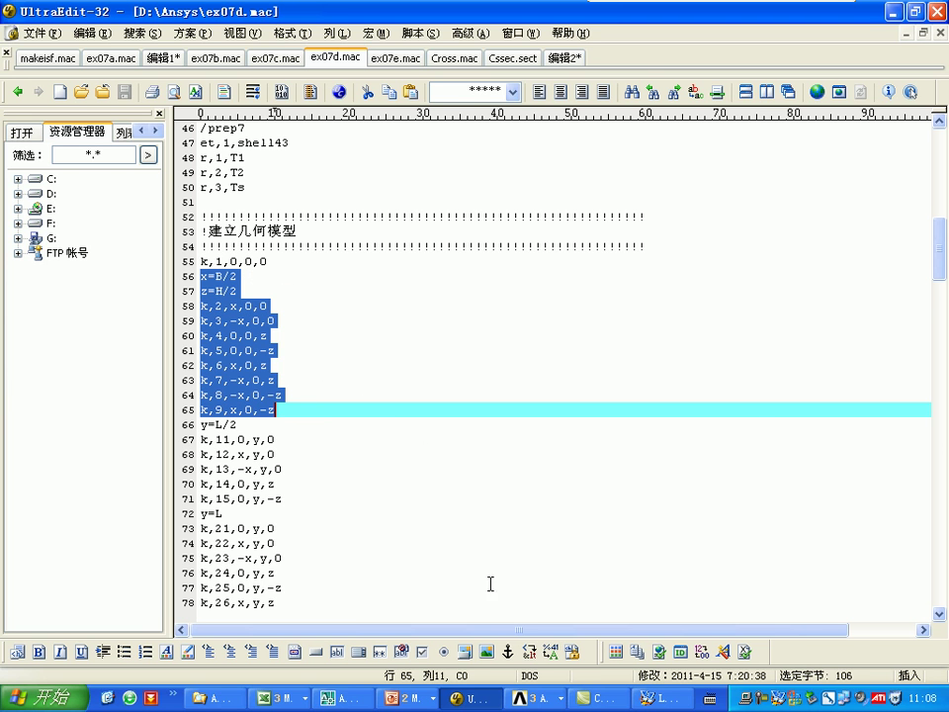
{"action": "left_click", "coordinate": [534, 698]}
{"action": "left_click", "coordinate": [540, 646]}
{"action": "key", "text": "ctrl+v"}
{"action": "key", "text": "Return"}
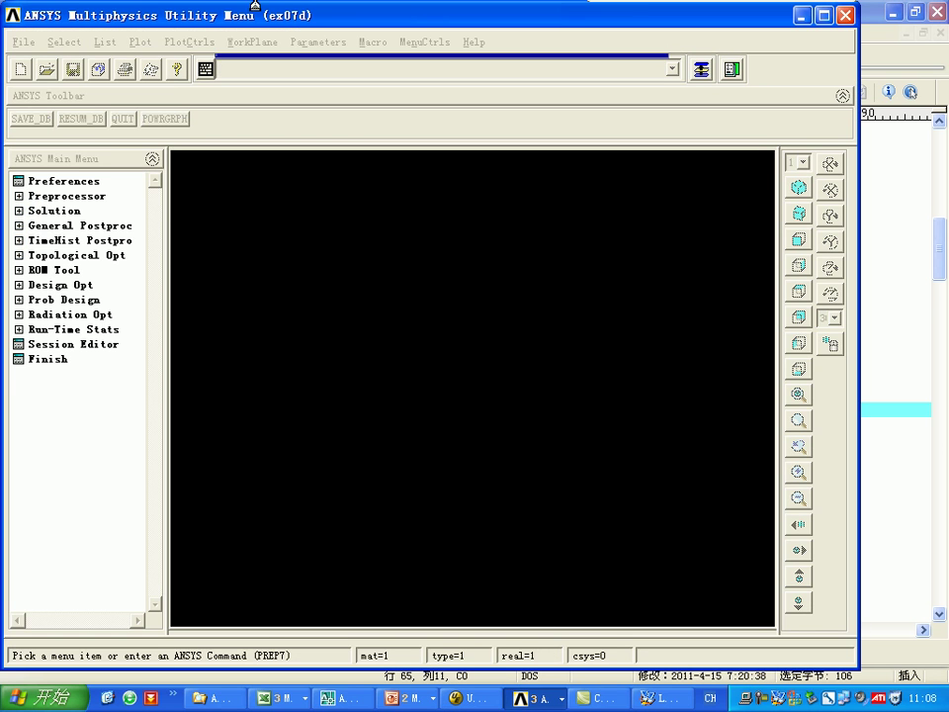
Step: Plot the keypoints and set the graphics view to isometric
{"action": "left_click", "coordinate": [142, 41]}
{"action": "left_click", "coordinate": [326, 85]}
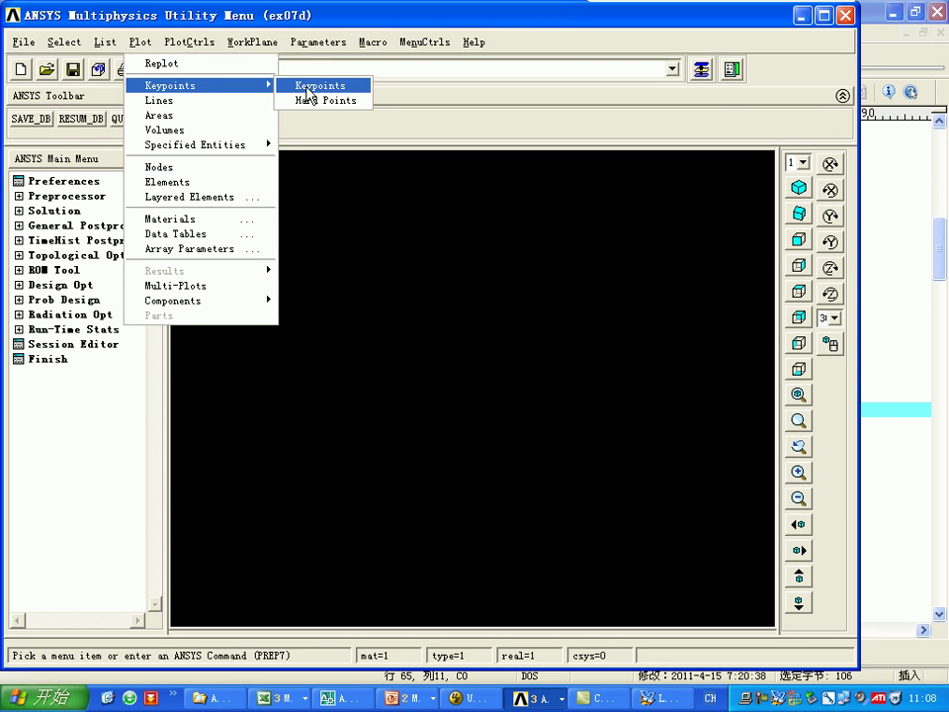
{"action": "left_click", "coordinate": [830, 344]}
{"action": "left_click", "coordinate": [924, 150]}
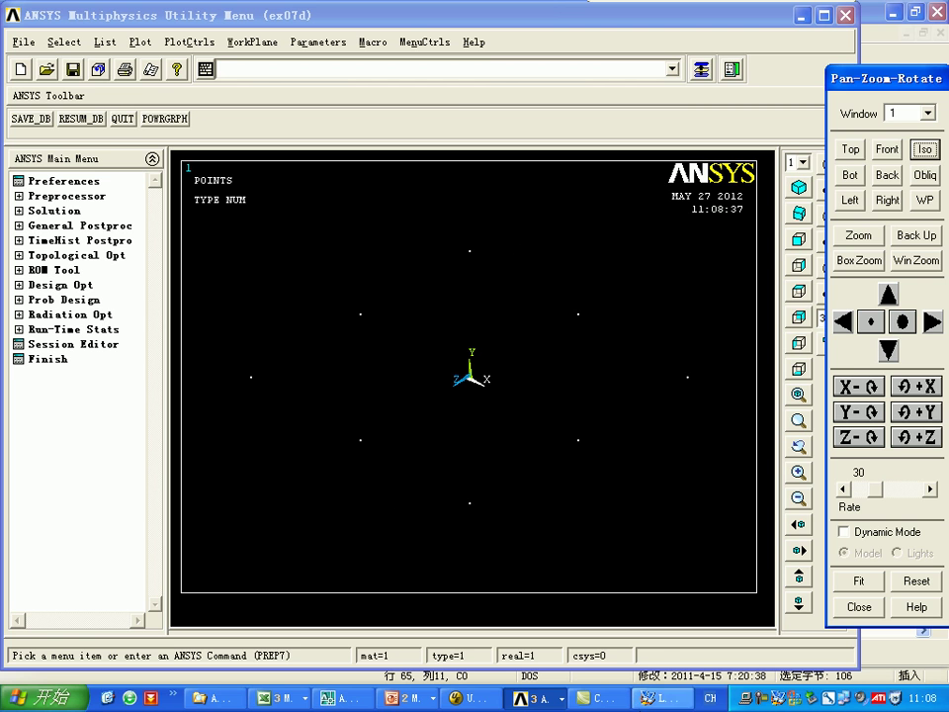
Step: Copy the macro lines from y=L/2 through k,15,0,y,-z, run them in ANSYS to create keypoints 11 to 15, and replot
{"action": "left_click", "coordinate": [476, 698]}
{"action": "key", "text": "shift+Down"}
{"action": "key", "text": "shift+Down"}
{"action": "key", "text": "shift+Down"}
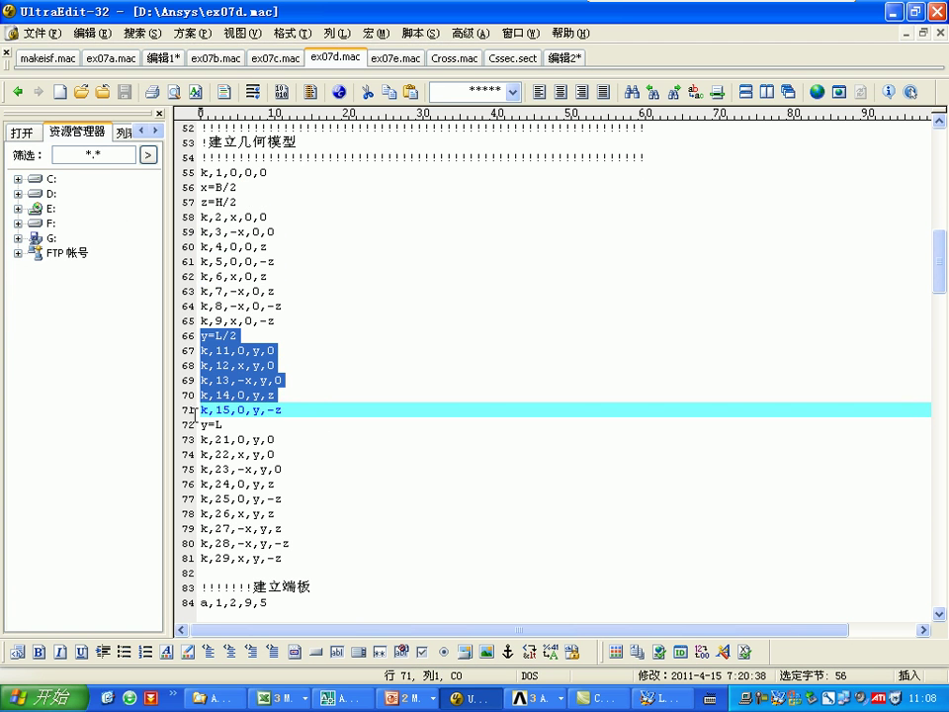
{"action": "left_click", "coordinate": [534, 698]}
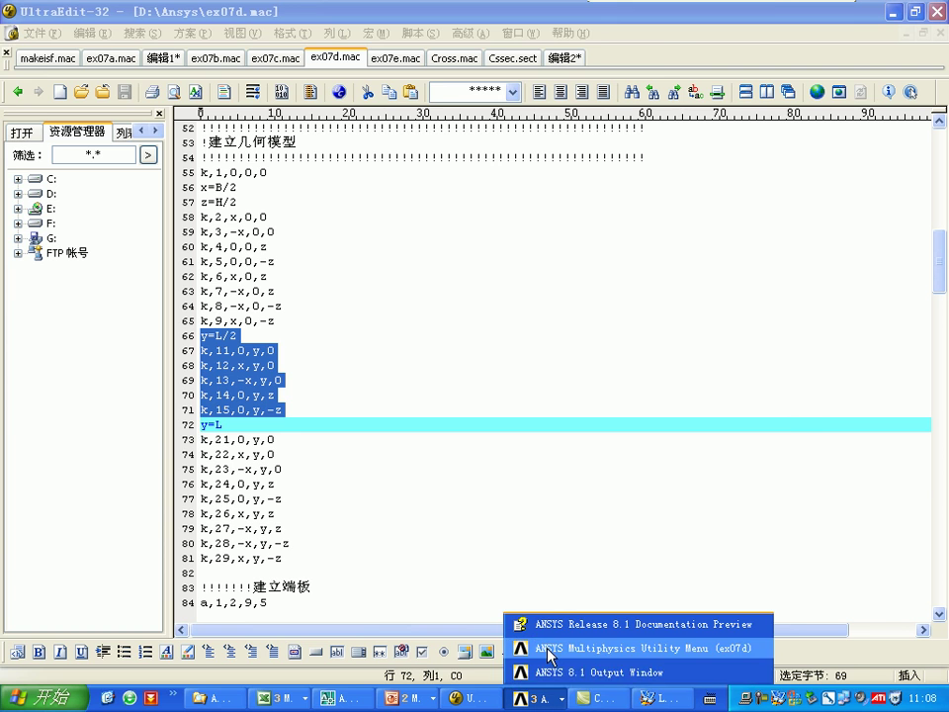
{"action": "left_click", "coordinate": [550, 648]}
{"action": "key", "text": "ctrl+v"}
{"action": "key", "text": "Return"}
{"action": "left_click", "coordinate": [141, 41]}
{"action": "left_click", "coordinate": [159, 61]}
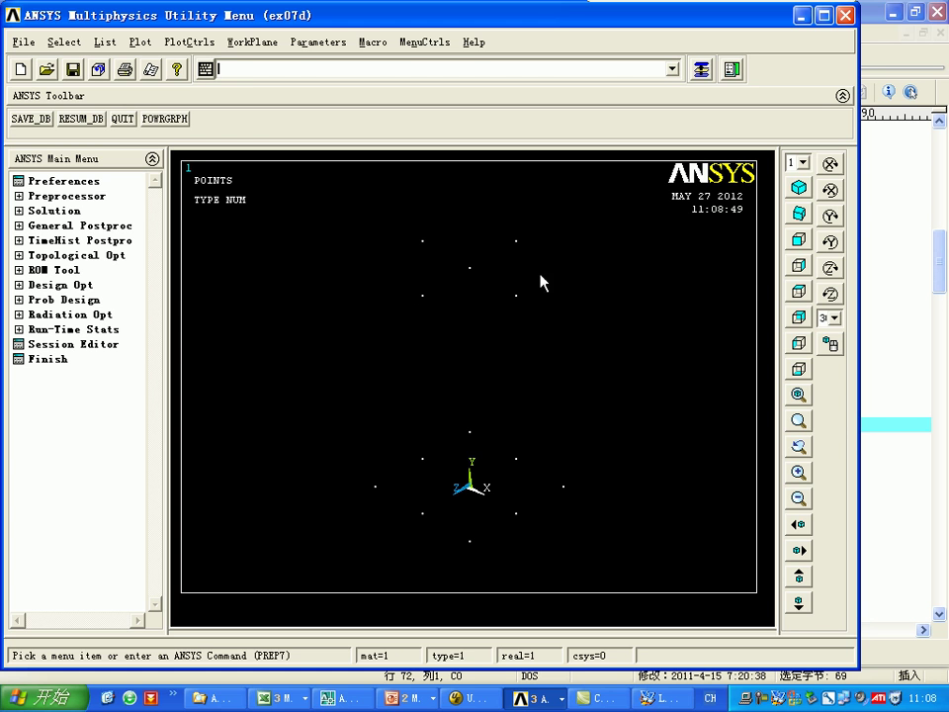
Step: Copy the macro lines from y=L through k,29,x,y,-z, run them in ANSYS to create keypoints 21 to 29, and replot
{"action": "left_click", "coordinate": [473, 698]}
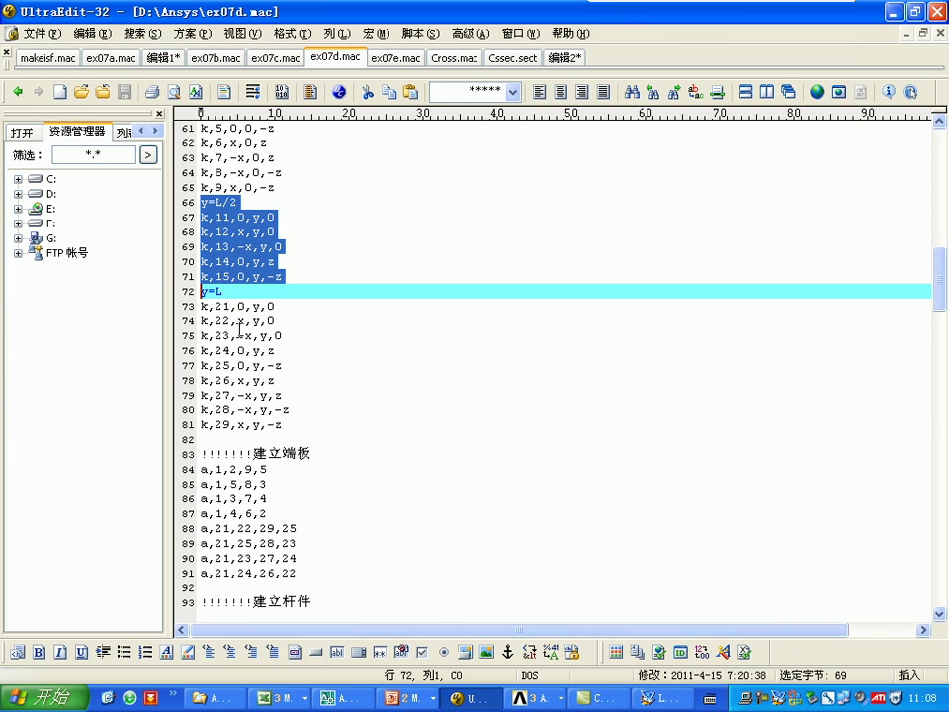
{"action": "left_click_drag", "start_coordinate": [197, 292], "coordinate": [198, 439]}
{"action": "key", "text": "ctrl+c"}
{"action": "left_click", "coordinate": [534, 697]}
{"action": "left_click", "coordinate": [548, 649]}
{"action": "key", "text": "ctrl+v"}
{"action": "key", "text": "Return"}
{"action": "left_click", "coordinate": [139, 41]}
{"action": "left_click", "coordinate": [146, 61]}
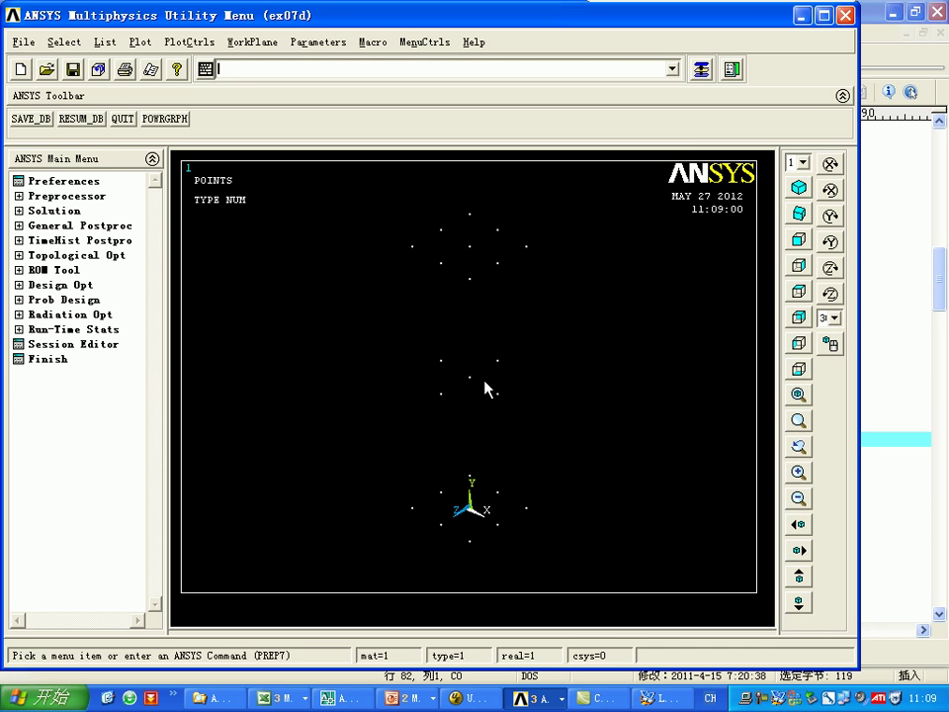
Step: Run the end plate area lines a,1,2,9,5 through a,21,24,26,22 from the macro in ANSYS and show a multi-plot of the model
{"action": "left_click", "coordinate": [478, 700]}
{"action": "scroll", "coordinate": [345, 269], "scroll_direction": "down", "scroll_amount": 4}
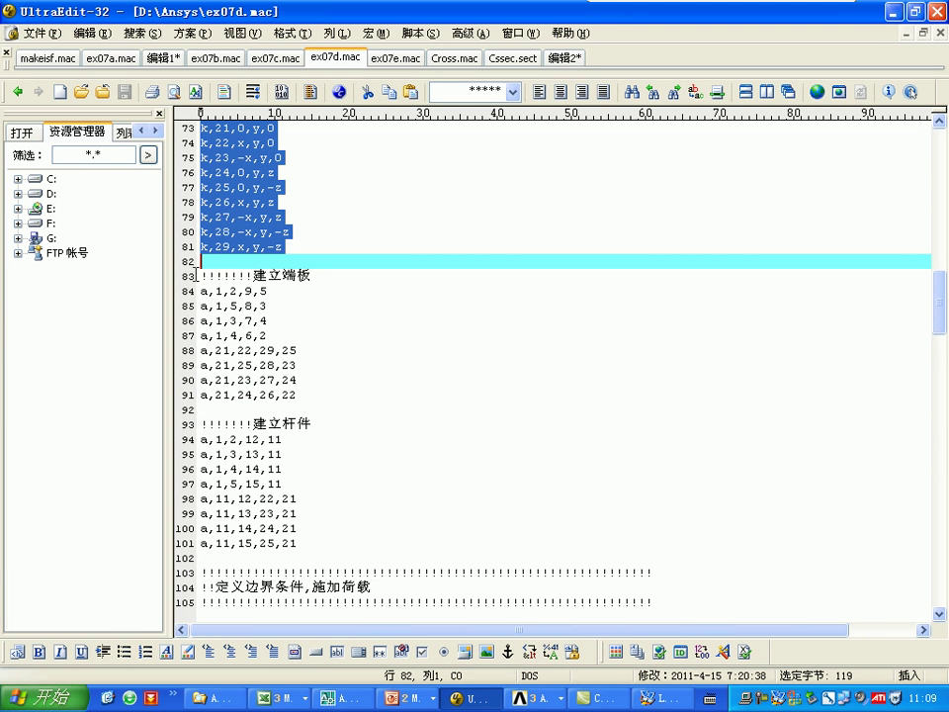
{"action": "left_click_drag", "start_coordinate": [201, 292], "coordinate": [198, 352]}
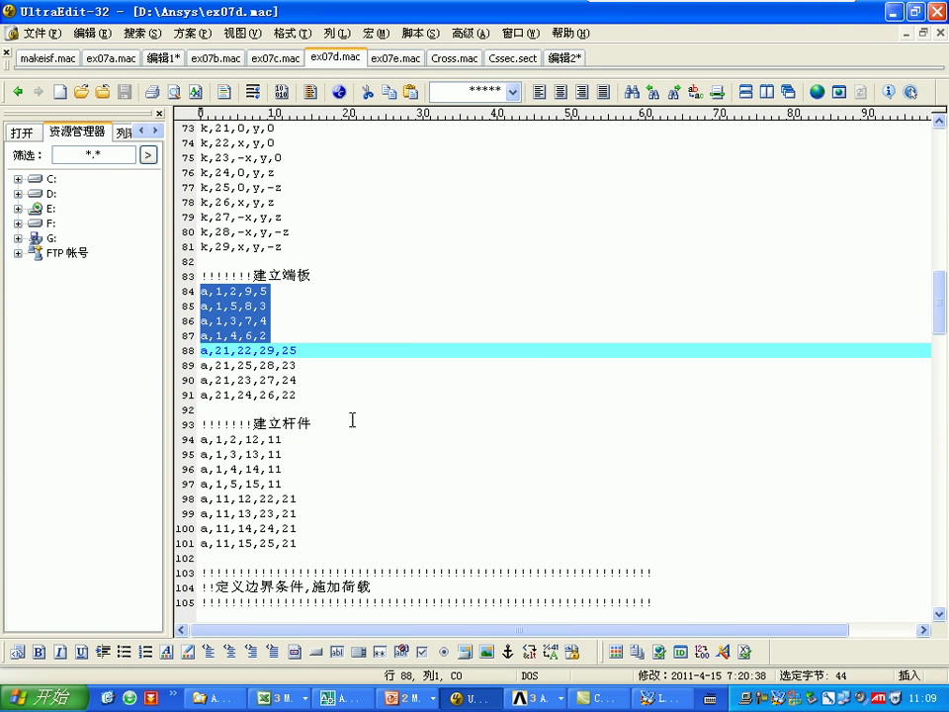
{"action": "left_click", "coordinate": [311, 393], "text": "shift"}
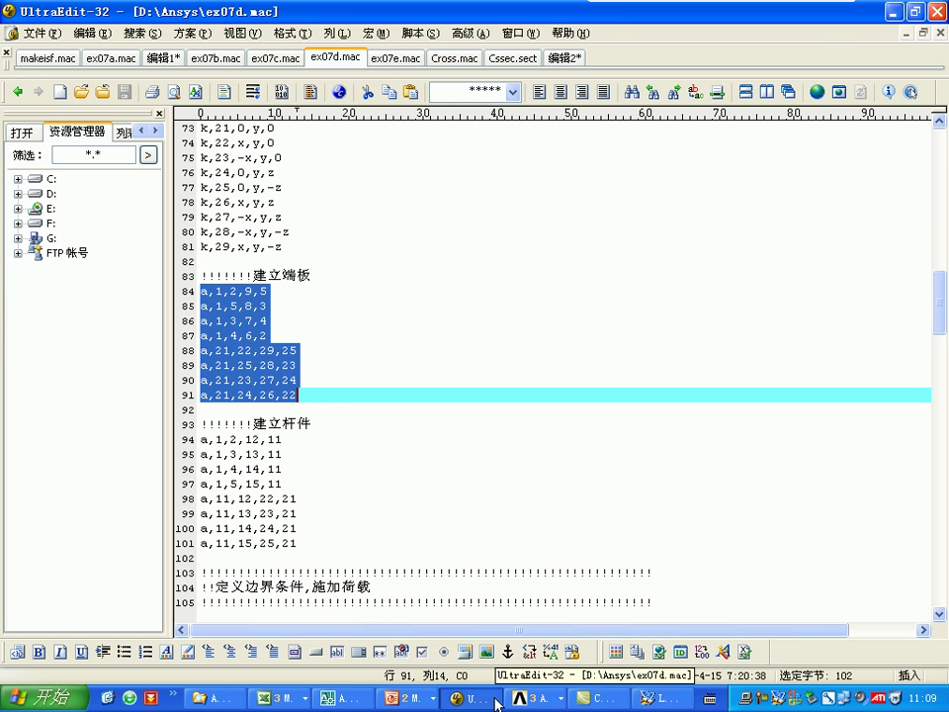
{"action": "left_click", "coordinate": [539, 698]}
{"action": "key", "text": "ctrl+v"}
{"action": "key", "text": "Return"}
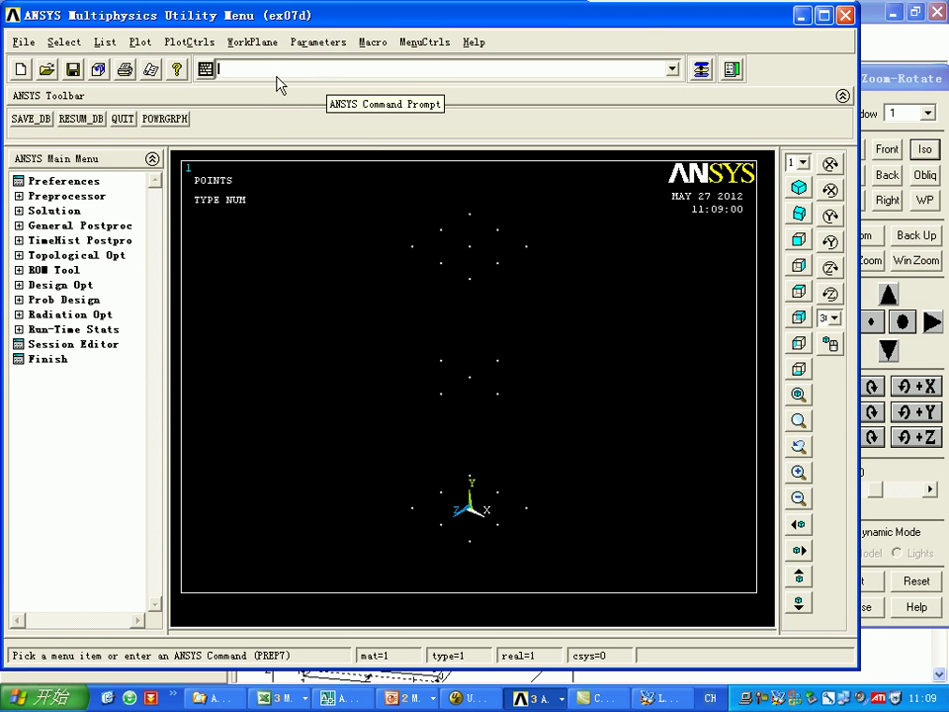
{"action": "left_click", "coordinate": [140, 42]}
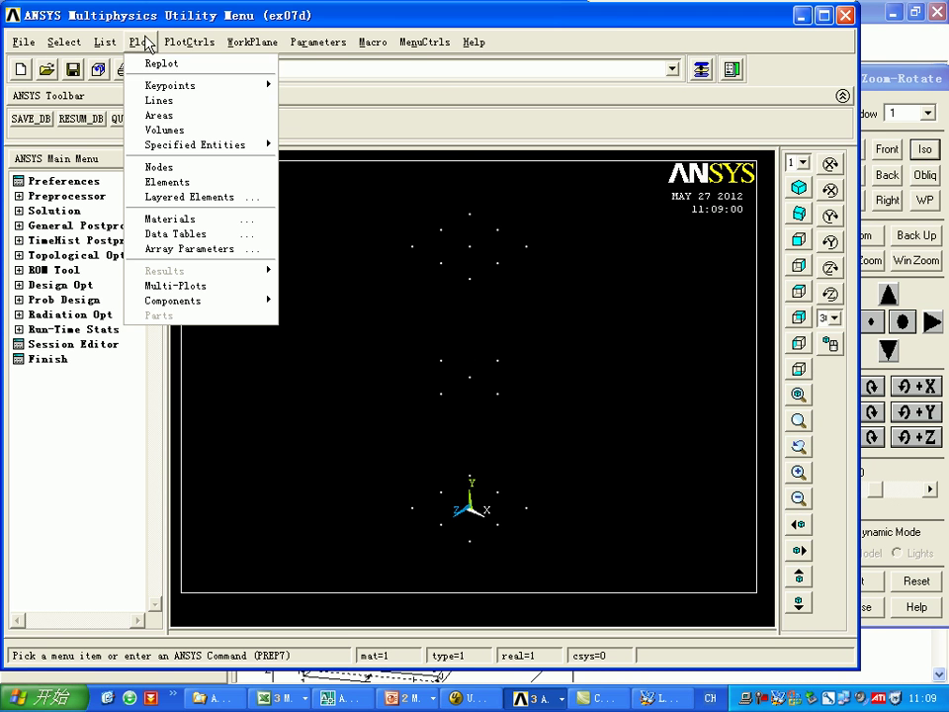
{"action": "left_click", "coordinate": [183, 286]}
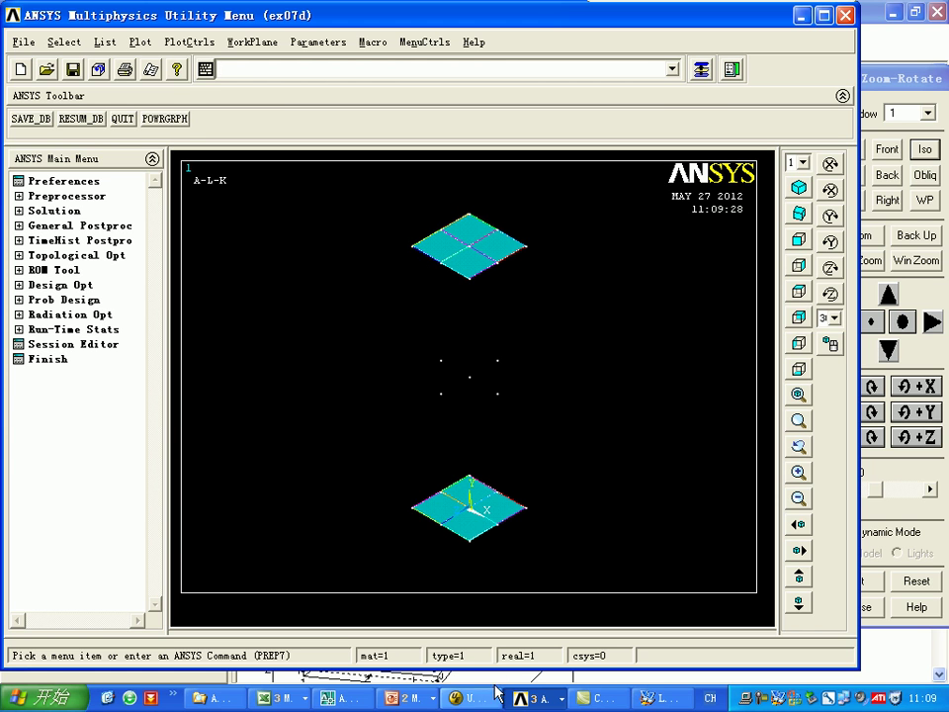
Step: Run the member area lines a,1,2,12,11 through a,11,15,25,21 from the macro in ANSYS and replot the model
{"action": "key", "text": "alt+Tab"}
{"action": "scroll", "coordinate": [265, 316], "scroll_direction": "down", "scroll_amount": 3}
{"action": "left_click_drag", "start_coordinate": [198, 299], "coordinate": [195, 410]}
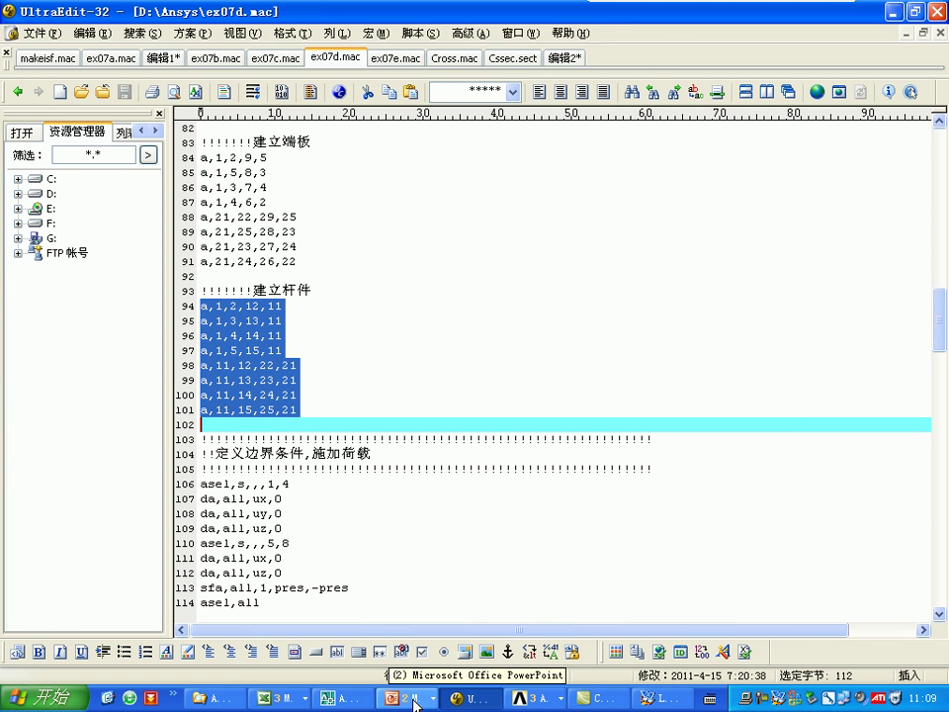
{"action": "left_click", "coordinate": [534, 698]}
{"action": "left_click", "coordinate": [318, 67]}
{"action": "key", "text": "ctrl+v"}
{"action": "key", "text": "Return"}
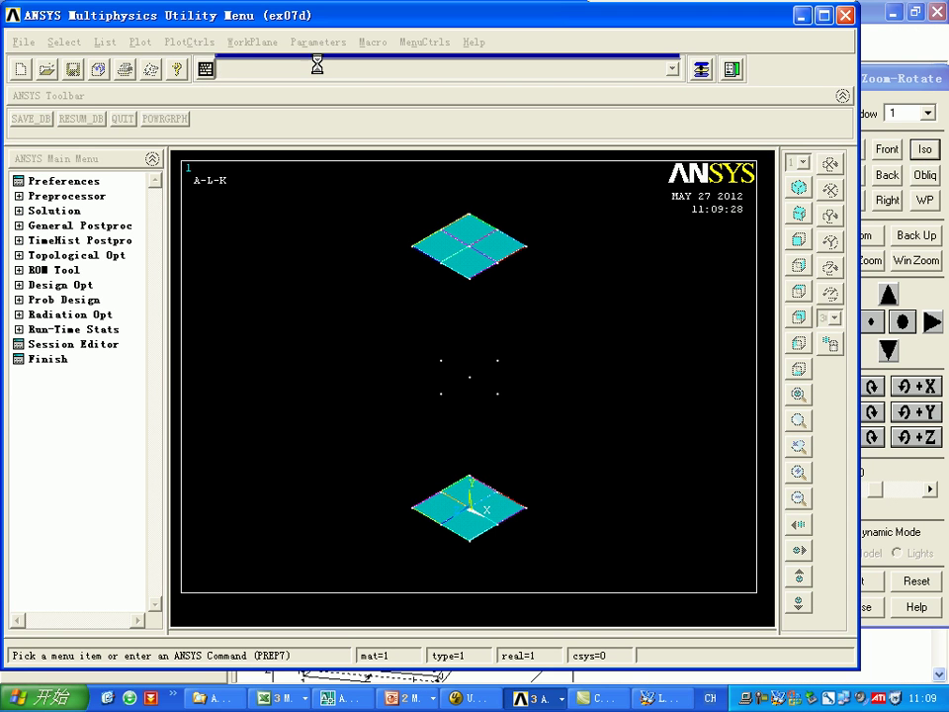
{"action": "left_click", "coordinate": [141, 41]}
{"action": "left_click", "coordinate": [154, 62]}
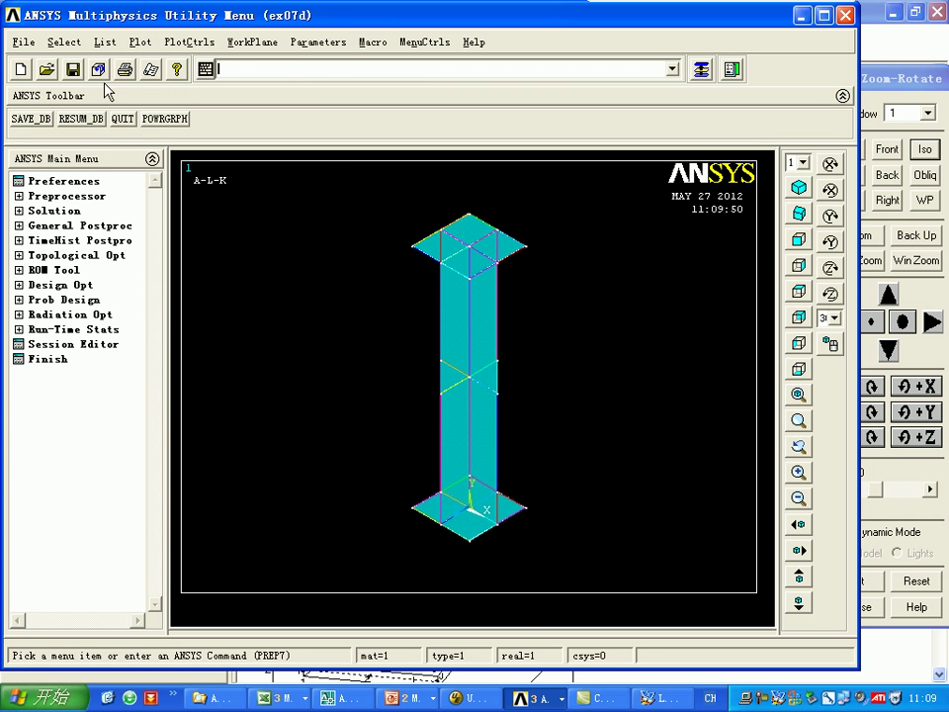
Step: Turn on area numbers in the plot numbering controls and replot
{"action": "left_click", "coordinate": [189, 41]}
{"action": "left_click", "coordinate": [211, 98]}
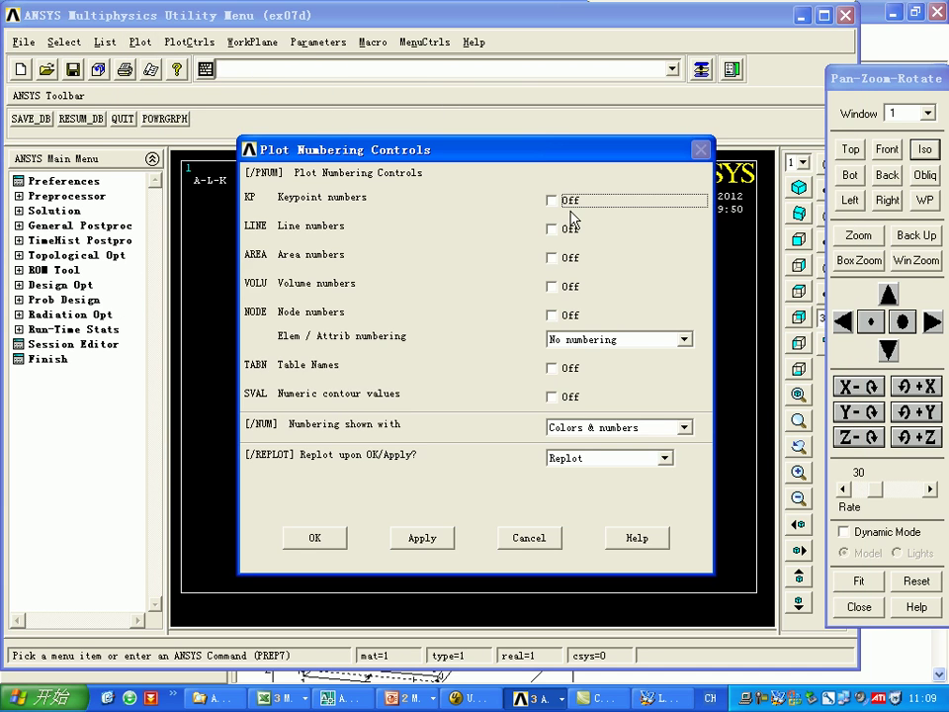
{"action": "left_click", "coordinate": [568, 258]}
{"action": "left_click", "coordinate": [315, 536]}
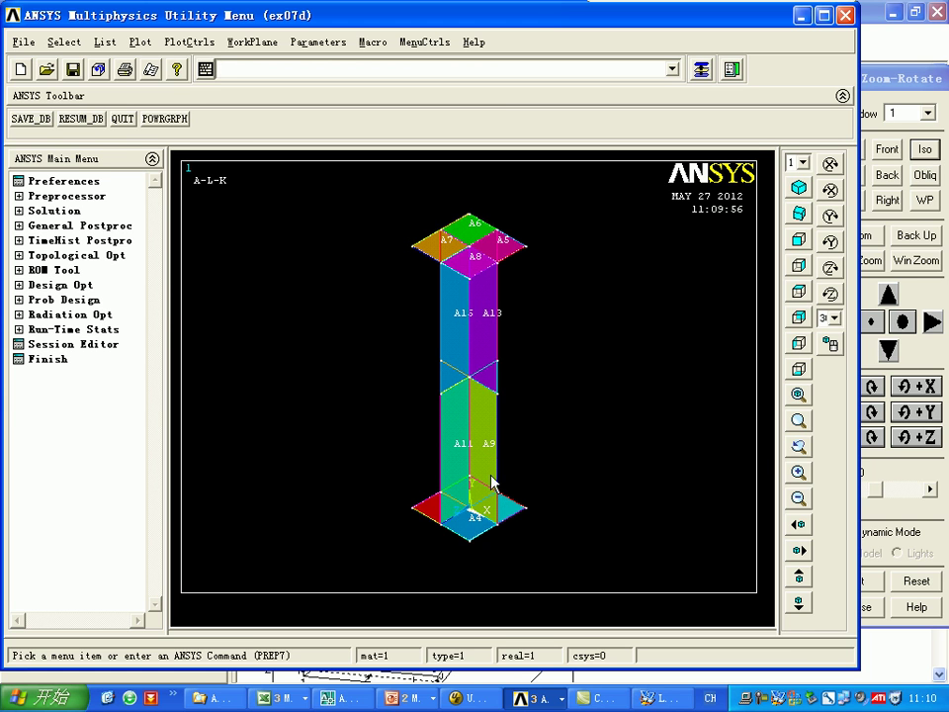
Step: Run the macro lines asel,s,,,1,4 through da,all,uz,0 in ANSYS to constrain UX, UY and UZ on areas 1 to 4
{"action": "left_click", "coordinate": [488, 704]}
{"action": "scroll", "coordinate": [318, 269], "scroll_direction": "down", "scroll_amount": 4}
{"action": "left_click_drag", "start_coordinate": [200, 217], "coordinate": [202, 261]}
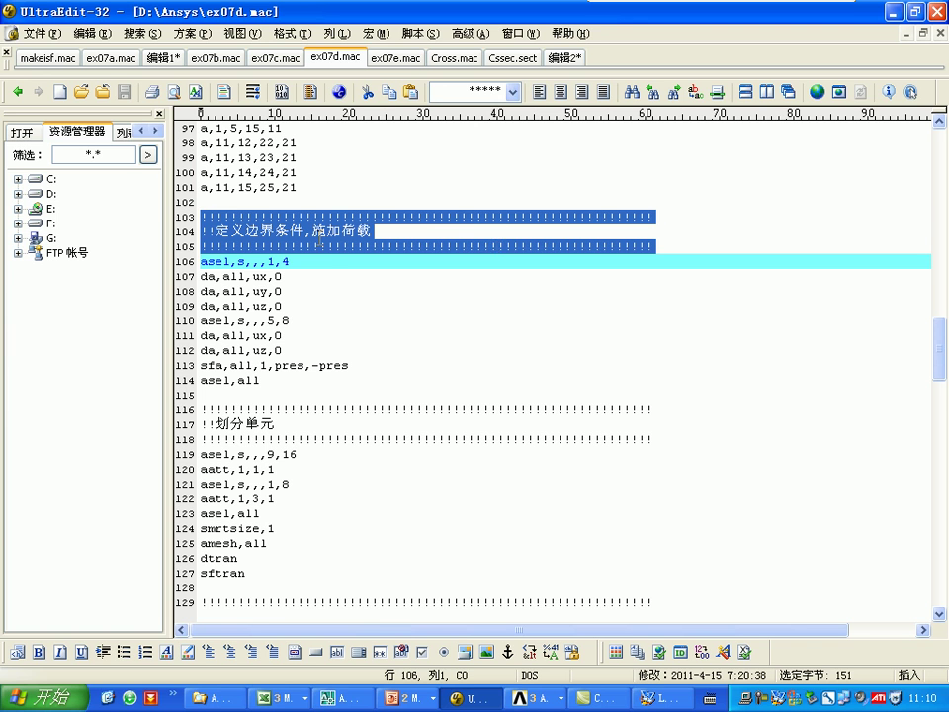
{"action": "left_click", "coordinate": [323, 238]}
{"action": "left_click", "coordinate": [197, 262]}
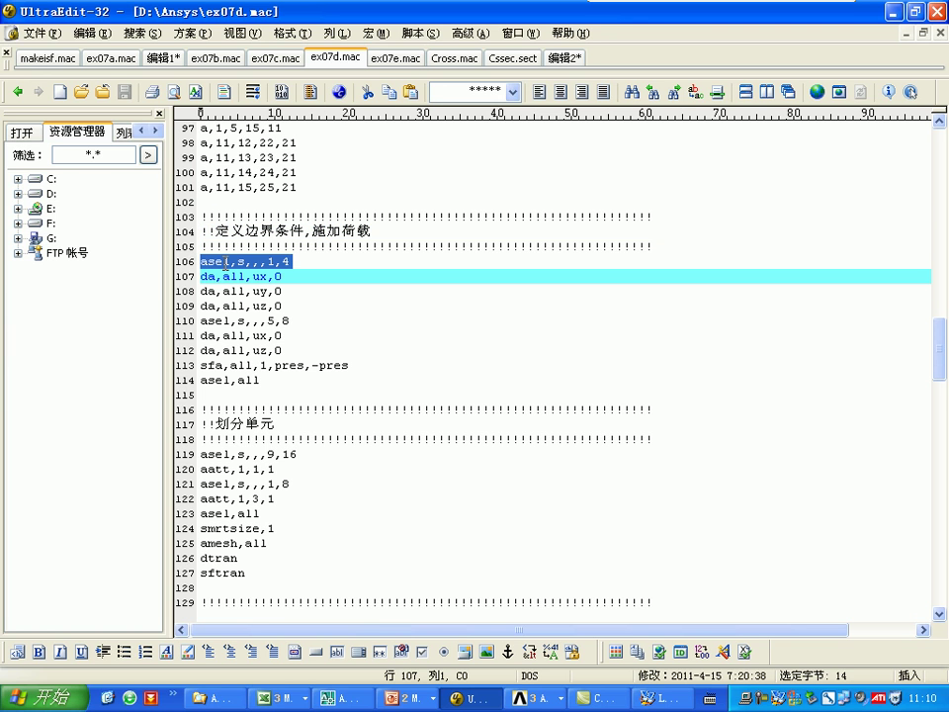
{"action": "left_click", "coordinate": [230, 262]}
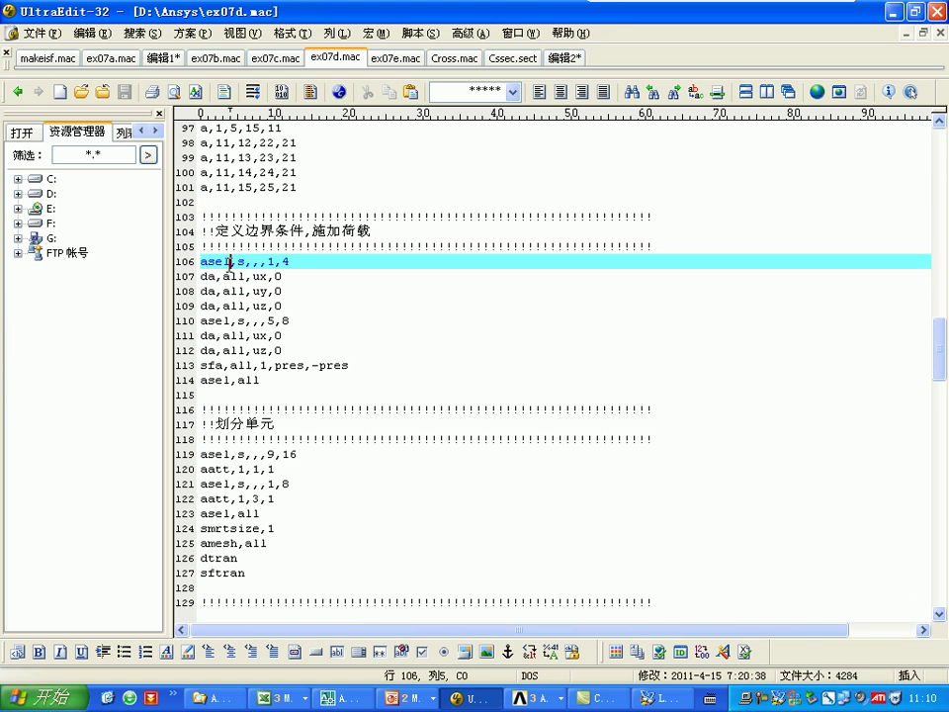
{"action": "left_click_drag", "start_coordinate": [201, 262], "coordinate": [197, 277]}
{"action": "key", "text": "ctrl+c"}
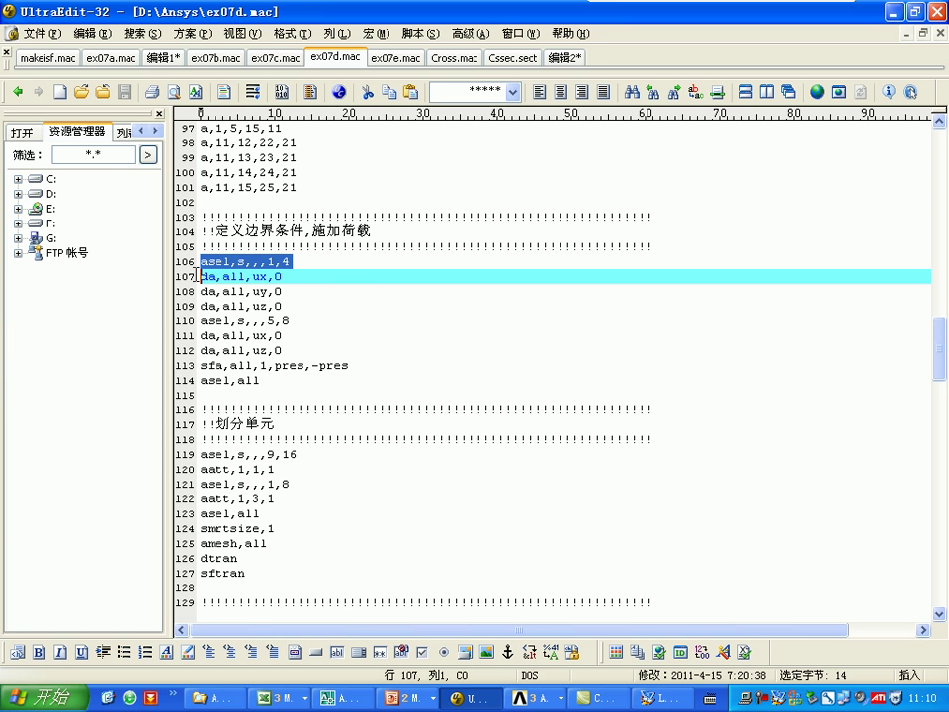
{"action": "left_click", "coordinate": [301, 307], "text": "shift"}
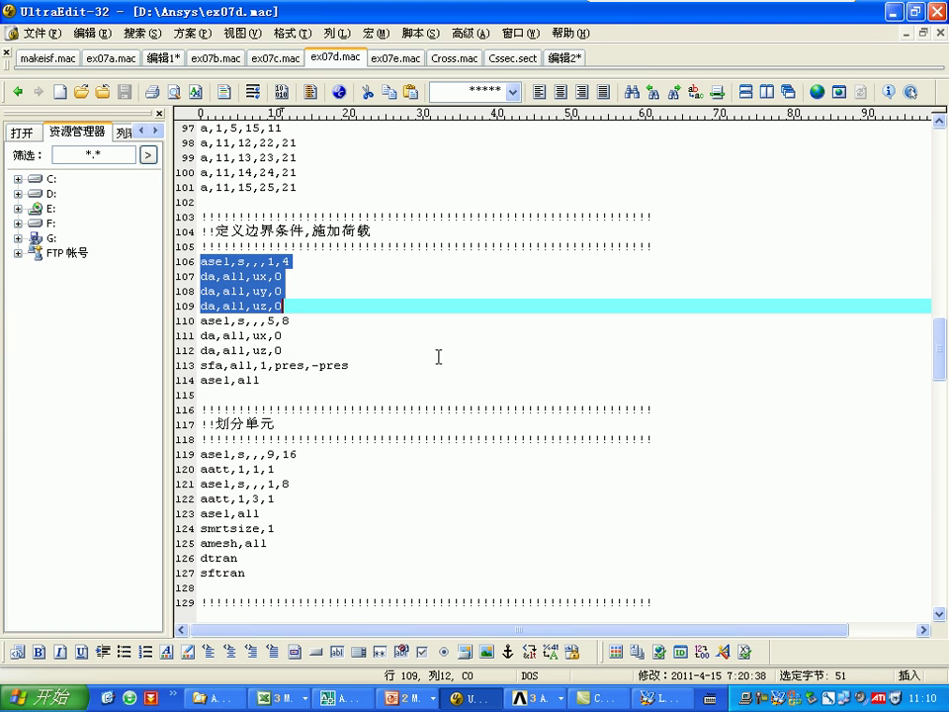
{"action": "left_click", "coordinate": [539, 698]}
{"action": "left_click", "coordinate": [603, 646]}
{"action": "key", "text": "ctrl+v"}
{"action": "key", "text": "Return"}
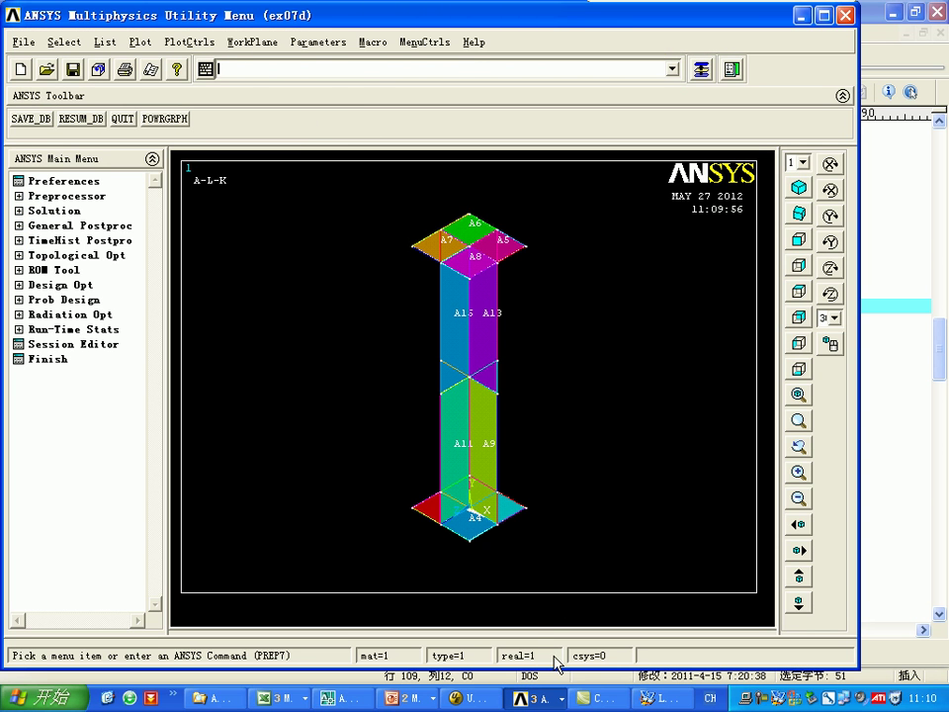
Step: Set the plot's boundary condition symbols to All Applied BCs and apply
{"action": "left_click", "coordinate": [193, 43]}
{"action": "left_click", "coordinate": [217, 116]}
{"action": "left_click", "coordinate": [536, 122]}
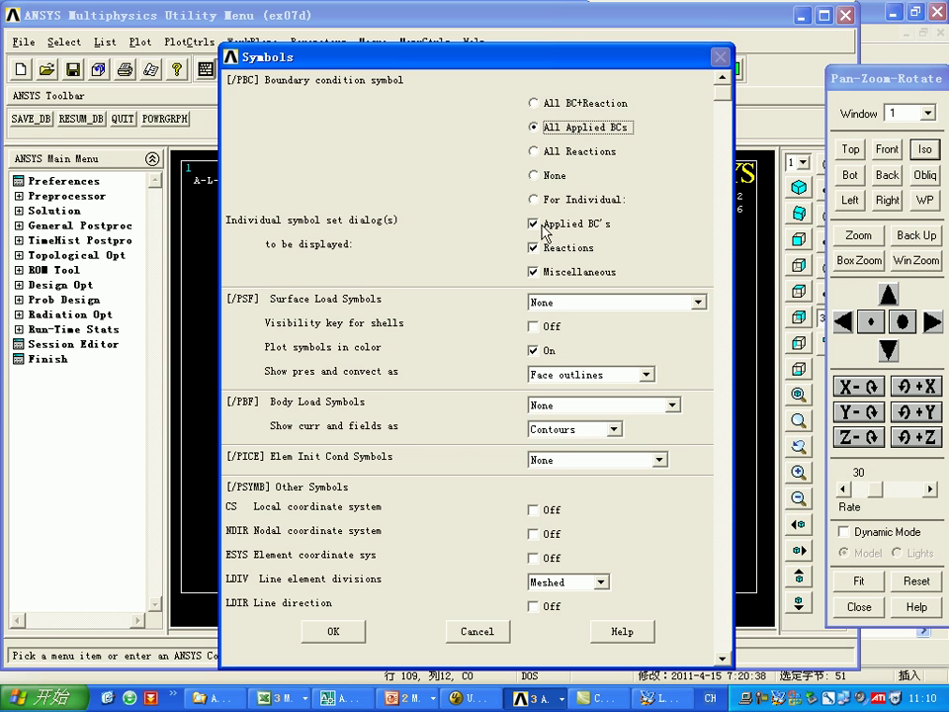
{"action": "left_click", "coordinate": [346, 689]}
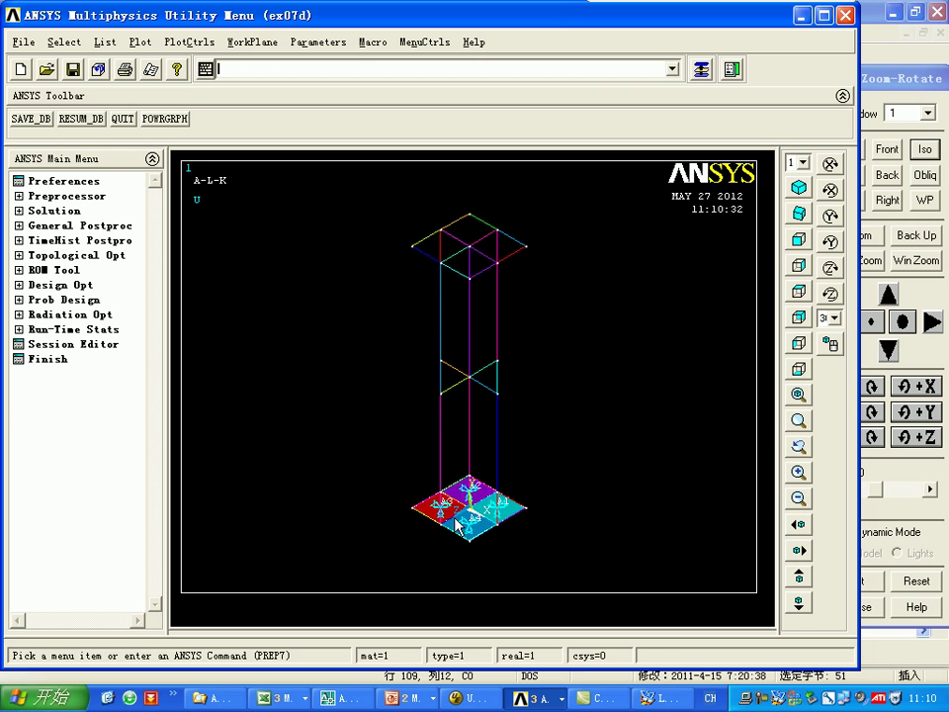
Step: Run asel,s,,,5,8 with da,all,ux,0 and da,all,uz,0 from the macro in ANSYS to constrain areas 5 to 8, and replot
{"action": "left_click", "coordinate": [474, 698]}
{"action": "scroll", "coordinate": [237, 376], "scroll_direction": "down", "scroll_amount": 1}
{"action": "left_click_drag", "start_coordinate": [200, 276], "coordinate": [200, 321]}
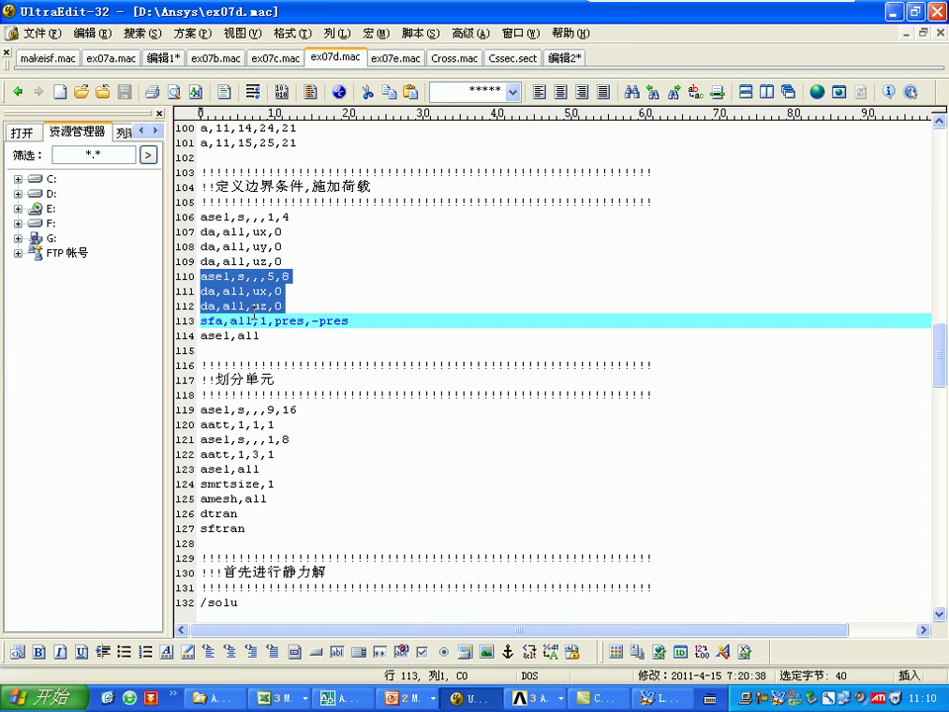
{"action": "left_click", "coordinate": [533, 698]}
{"action": "key", "text": "ctrl+v"}
{"action": "key", "text": "Return"}
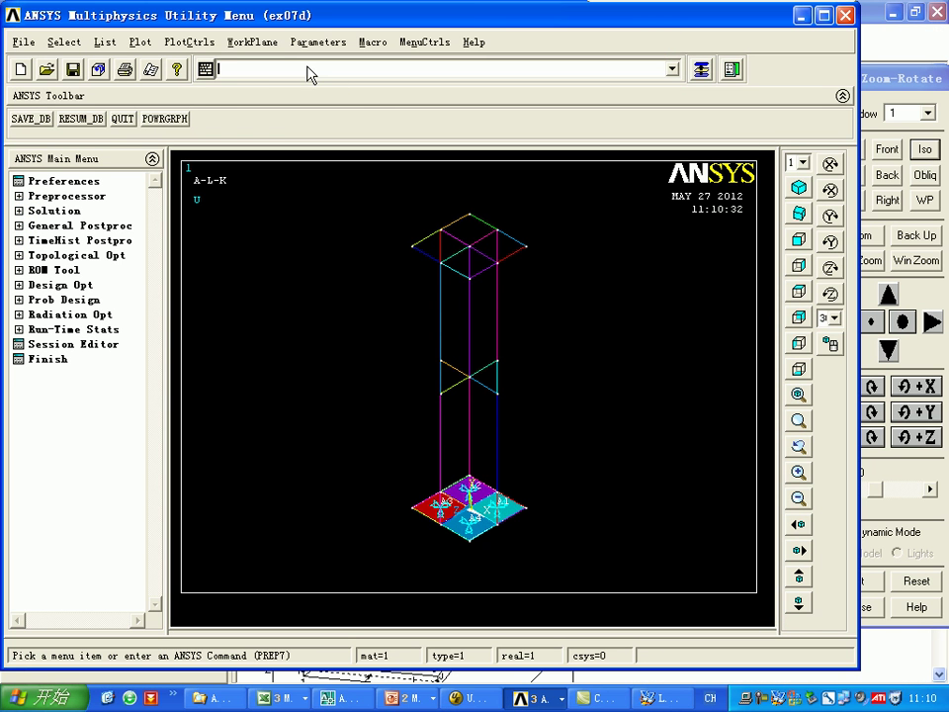
{"action": "left_click", "coordinate": [139, 41]}
{"action": "left_click", "coordinate": [158, 63]}
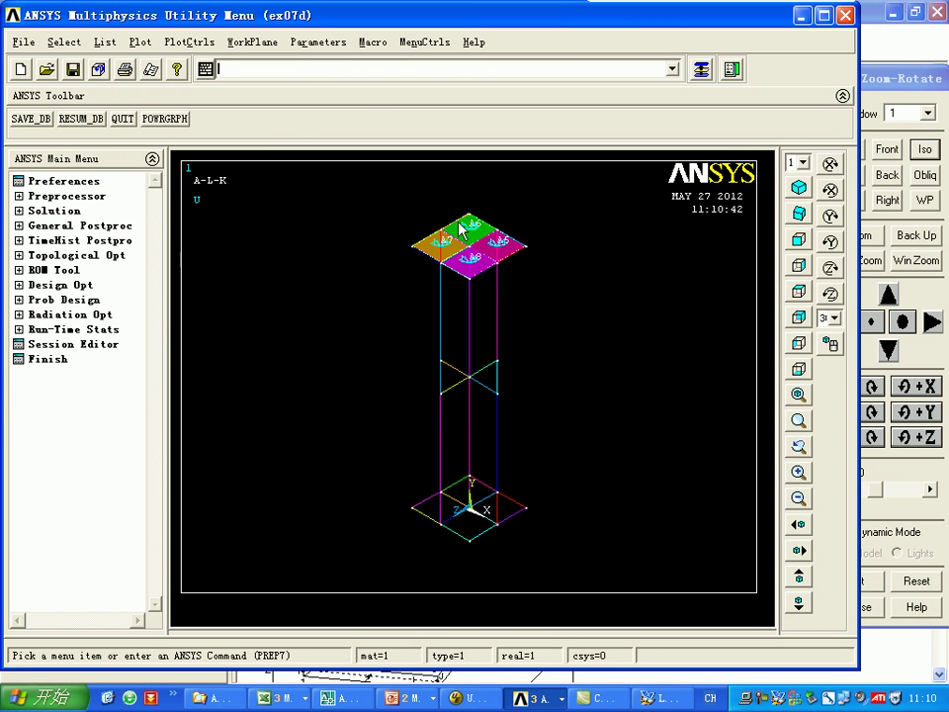
Step: Examine the pressure load line sfa,all,1,pres,-pres in the macro and the formula that defines pres in the ultimate load block
{"action": "left_click", "coordinate": [477, 698]}
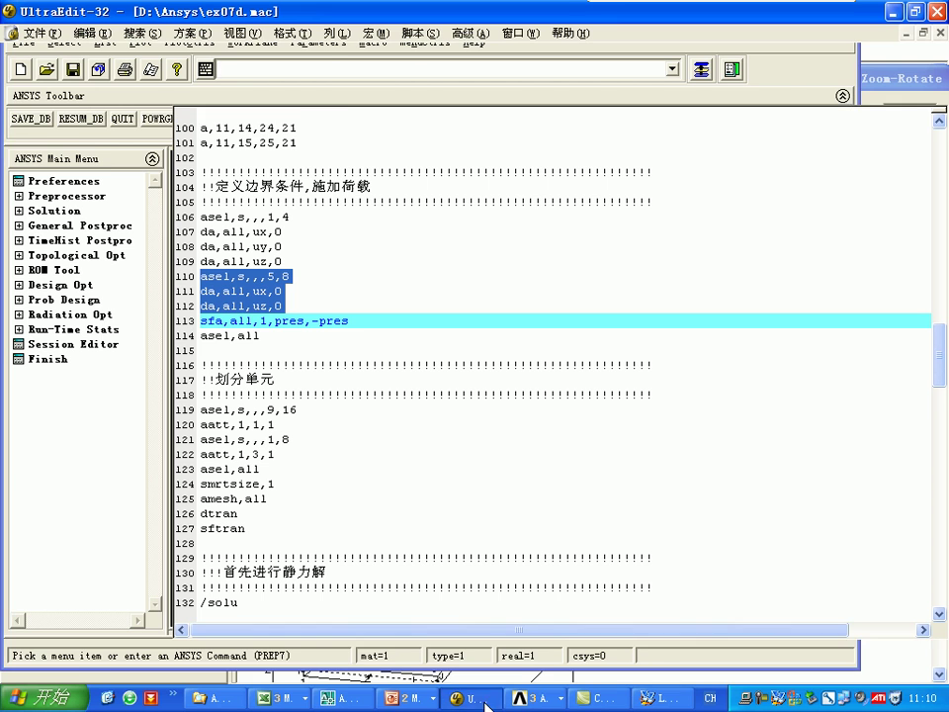
{"action": "left_click_drag", "start_coordinate": [202, 322], "coordinate": [201, 337]}
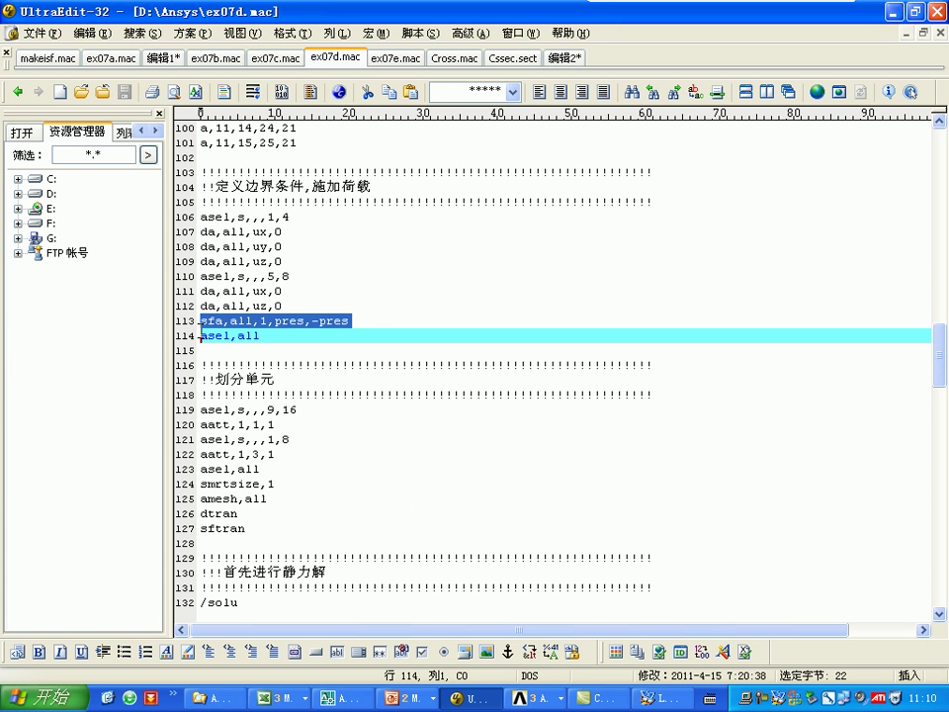
{"action": "double_click", "coordinate": [340, 322]}
{"action": "scroll", "coordinate": [351, 322], "scroll_direction": "up", "scroll_amount": 20}
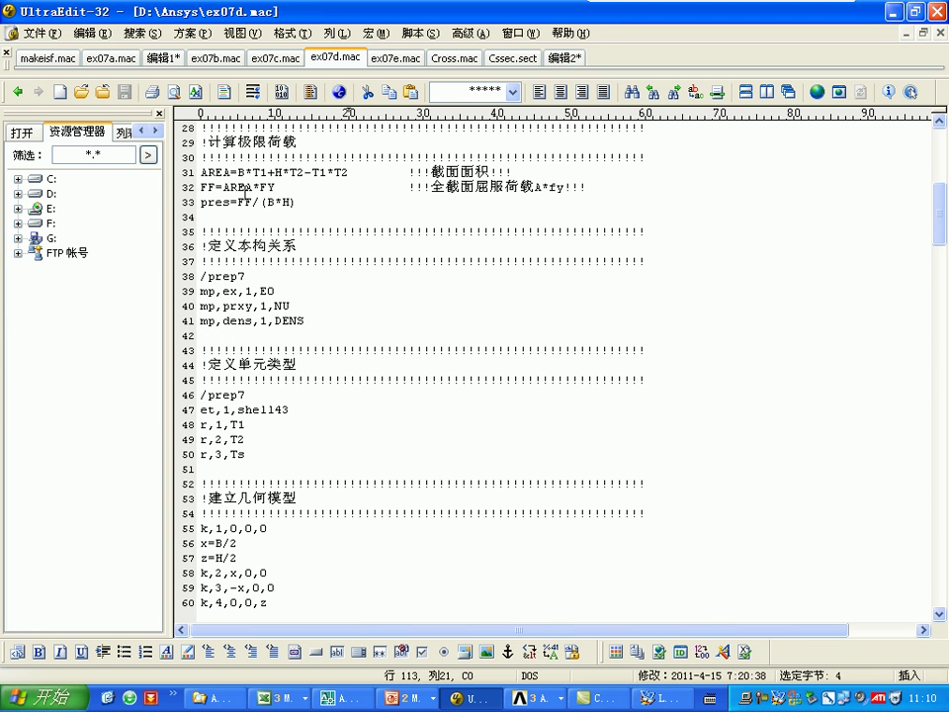
{"action": "double_click", "coordinate": [212, 202]}
{"action": "double_click", "coordinate": [245, 202]}
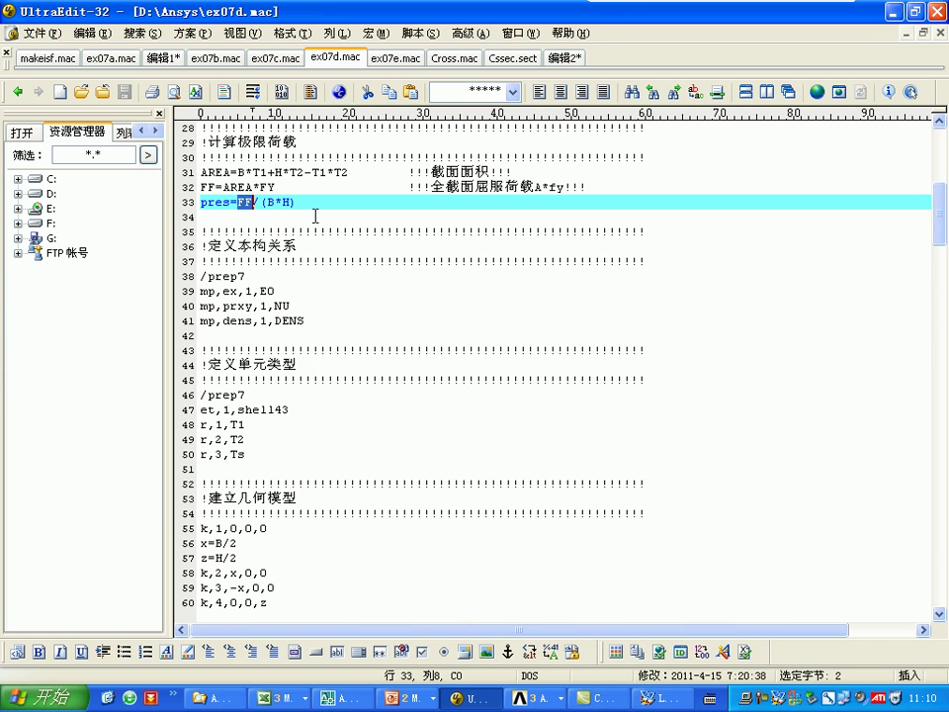
{"action": "left_click_drag", "start_coordinate": [260, 203], "coordinate": [304, 202]}
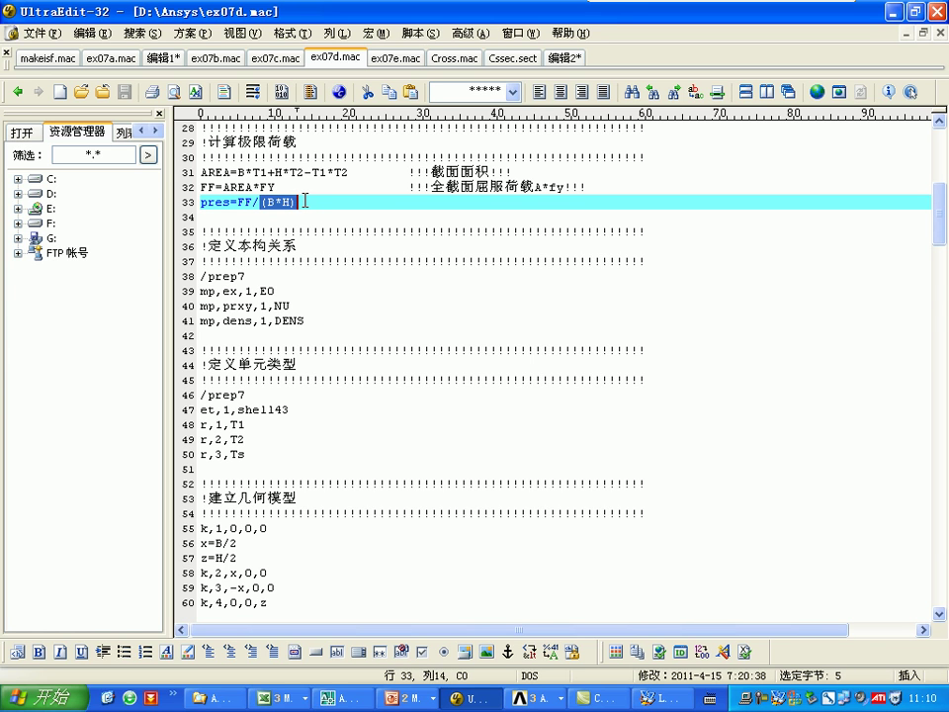
{"action": "scroll", "coordinate": [247, 197], "scroll_direction": "down", "scroll_amount": 20}
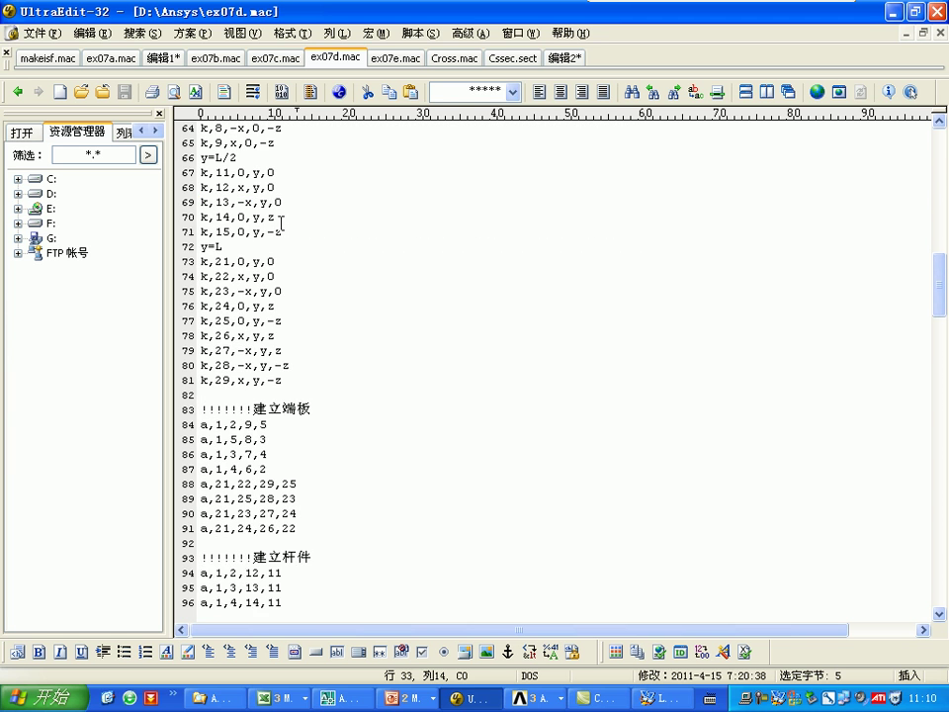
{"action": "scroll", "coordinate": [277, 376], "scroll_direction": "down", "scroll_amount": 8}
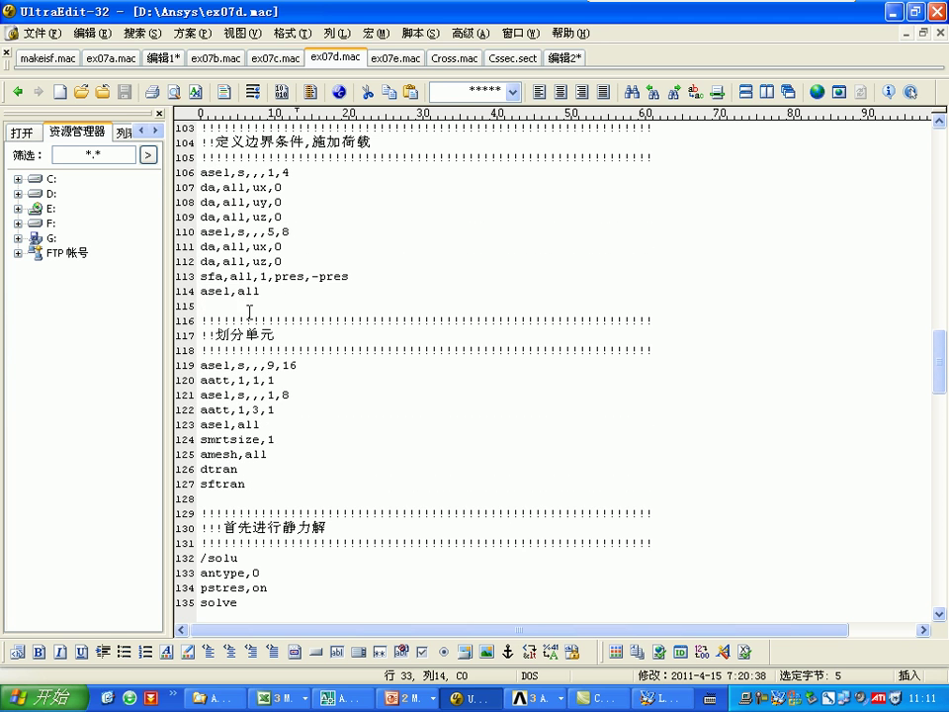
{"action": "scroll", "coordinate": [238, 380], "scroll_direction": "down", "scroll_amount": 4}
{"action": "scroll", "coordinate": [223, 413], "scroll_direction": "up", "scroll_amount": 6}
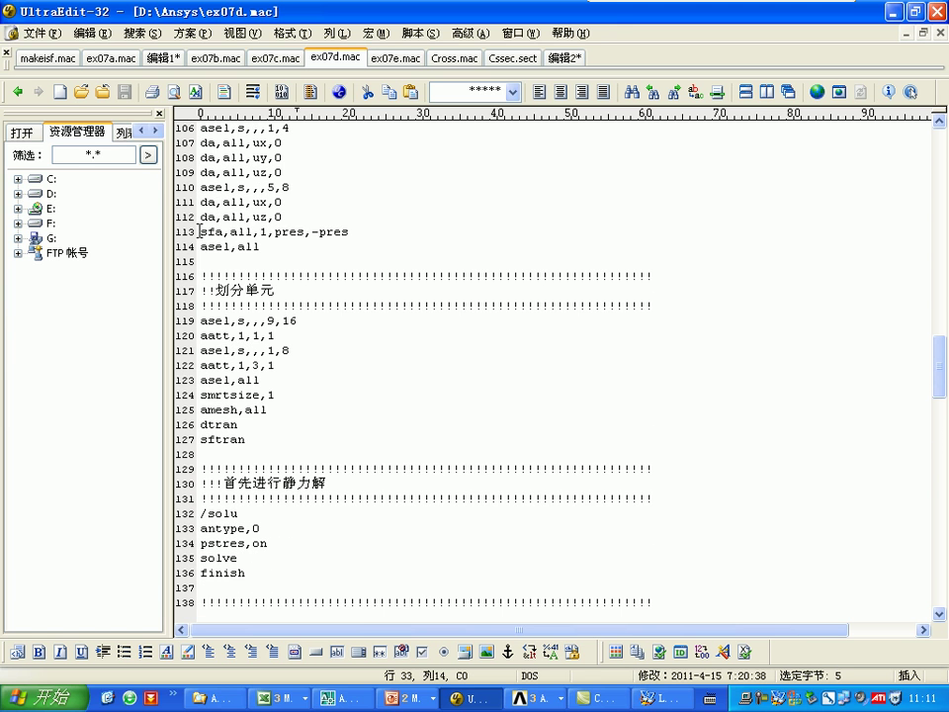
Step: Run the macro lines sfa,all,1,pres,-pres and asel,all in ANSYS to apply the pressure load and reselect all areas
{"action": "left_click_drag", "start_coordinate": [201, 231], "coordinate": [200, 257]}
{"action": "key", "text": "ctrl+c"}
{"action": "left_click", "coordinate": [539, 697]}
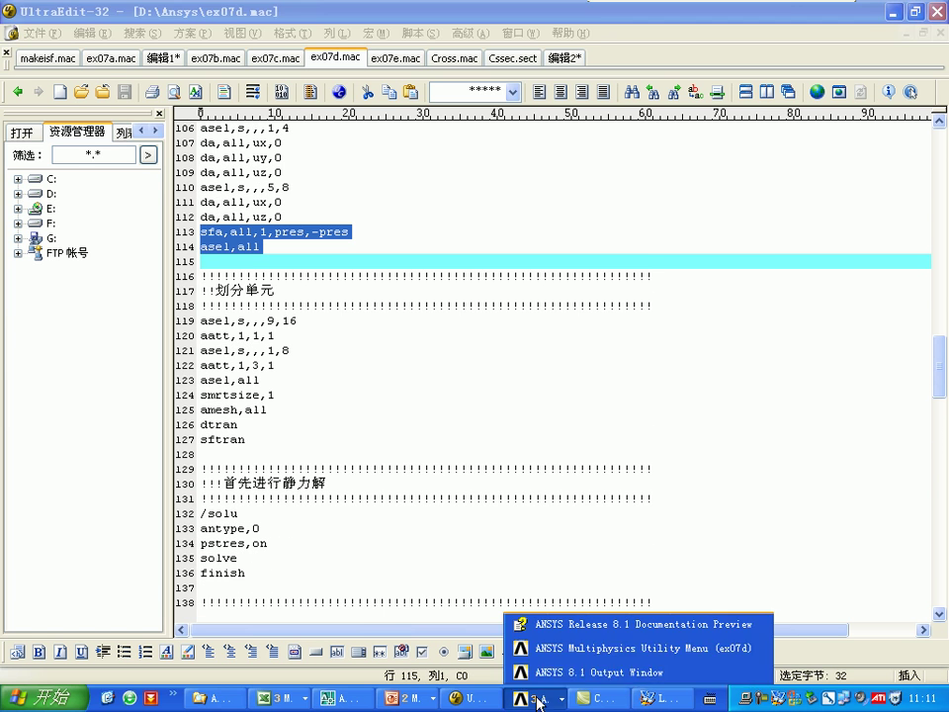
{"action": "left_click", "coordinate": [558, 648]}
{"action": "key", "text": "ctrl+v"}
{"action": "key", "text": "Return"}
Step: Set the plot's surface load symbols to Pressures, show them as Arrows, and apply
{"action": "left_click", "coordinate": [189, 42]}
{"action": "left_click", "coordinate": [239, 115]}
{"action": "left_click", "coordinate": [644, 302]}
{"action": "left_click", "coordinate": [624, 332]}
{"action": "left_click", "coordinate": [589, 376]}
{"action": "left_click", "coordinate": [576, 402]}
{"action": "left_click", "coordinate": [333, 631]}
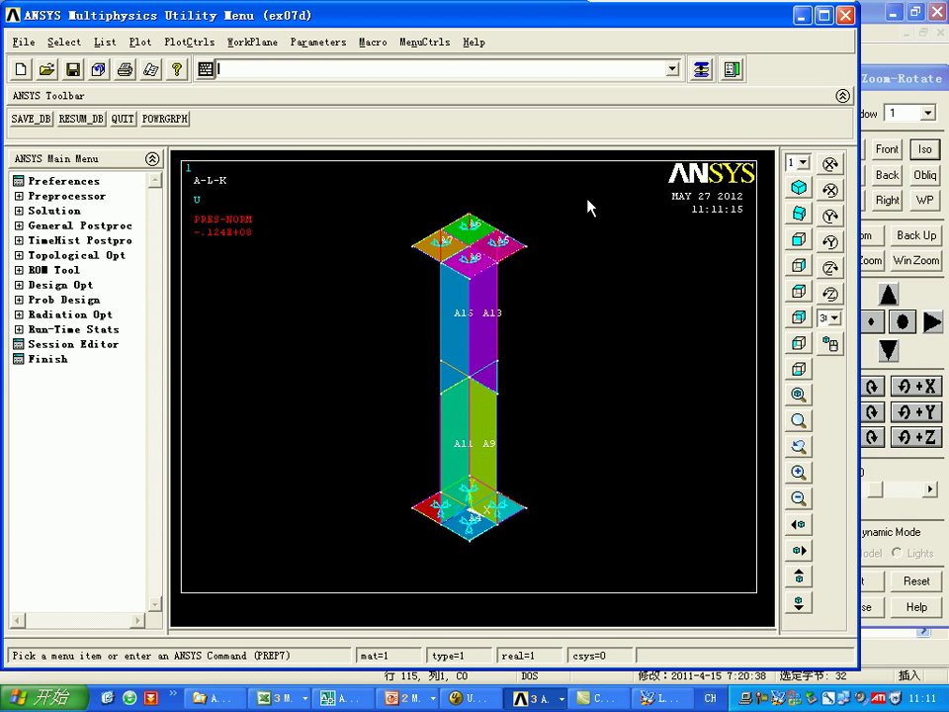
Step: Examine the macro's meshing block, focusing on the area range in asel,s,,,9,16 and the attribute numbers in aatt,1,1,1
{"action": "key", "text": "alt+Tab"}
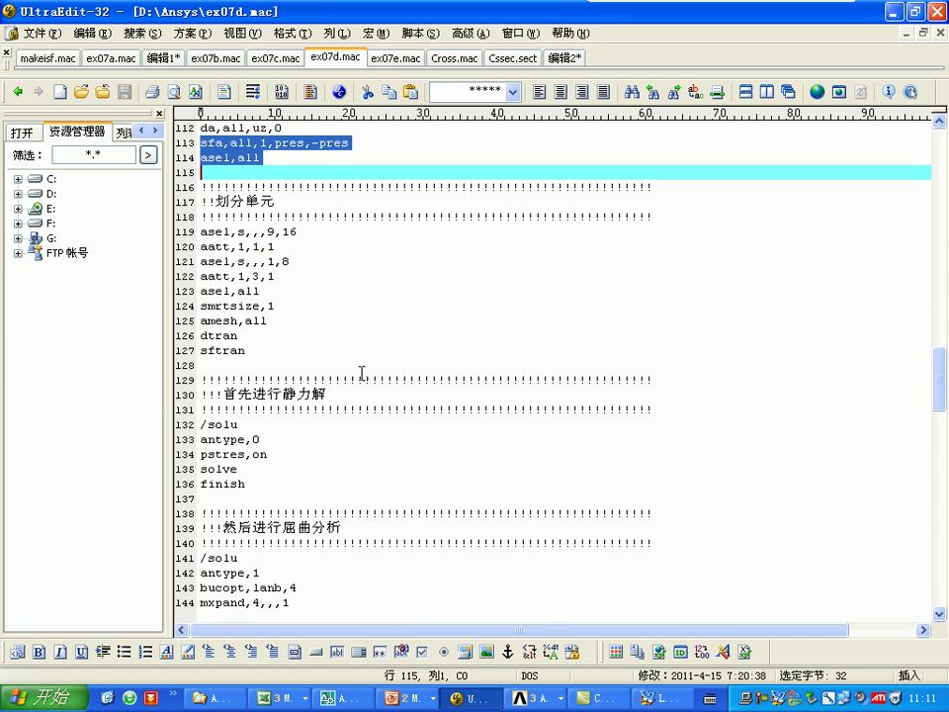
{"action": "triple_click", "coordinate": [400, 216]}
{"action": "triple_click", "coordinate": [401, 233]}
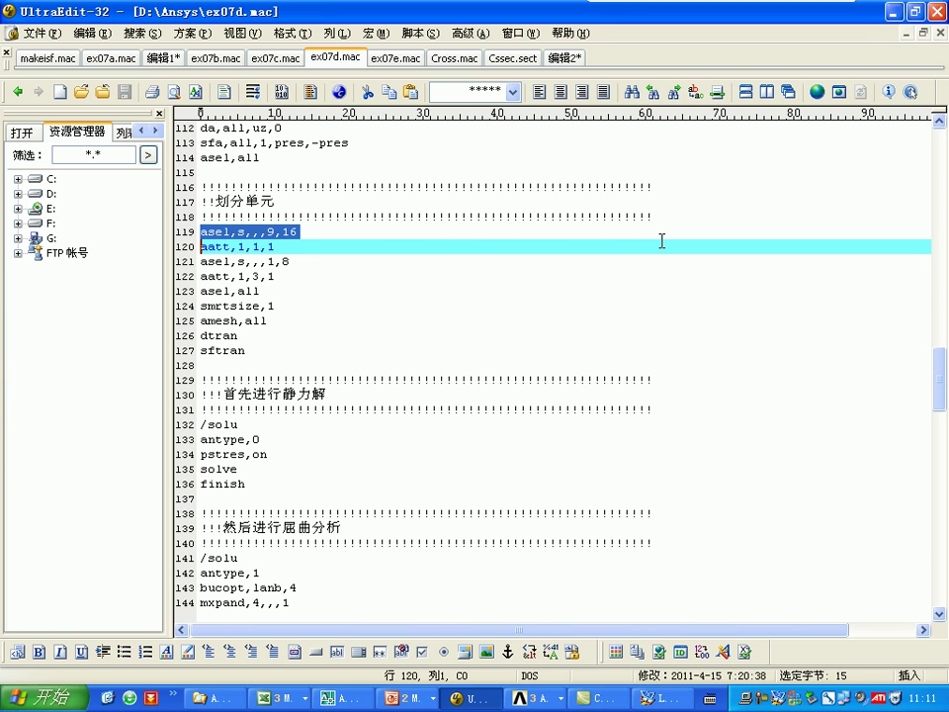
{"action": "double_click", "coordinate": [212, 246]}
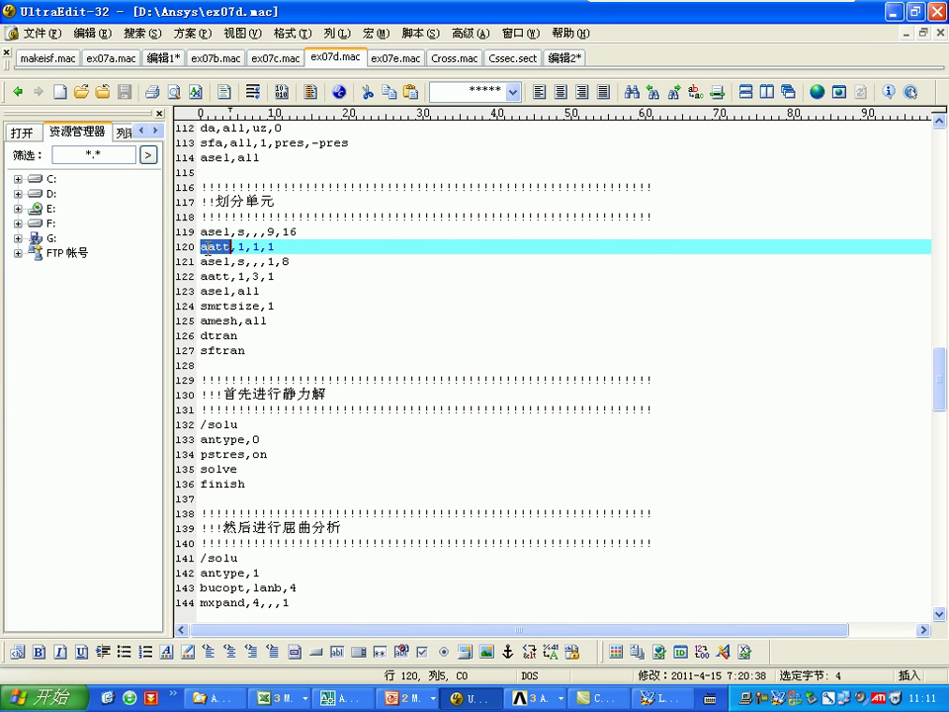
{"action": "double_click", "coordinate": [213, 231]}
{"action": "left_click", "coordinate": [274, 232]}
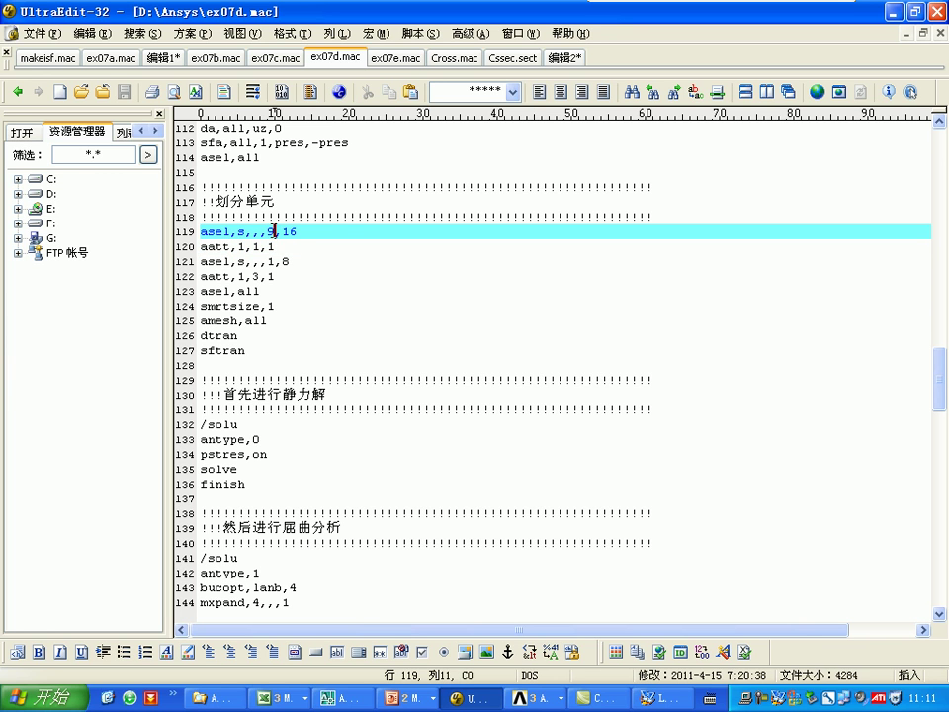
{"action": "left_click_drag", "start_coordinate": [302, 231], "coordinate": [268, 231]}
{"action": "left_click_drag", "start_coordinate": [202, 231], "coordinate": [203, 261]}
{"action": "left_click", "coordinate": [260, 247]}
{"action": "left_click", "coordinate": [275, 246]}
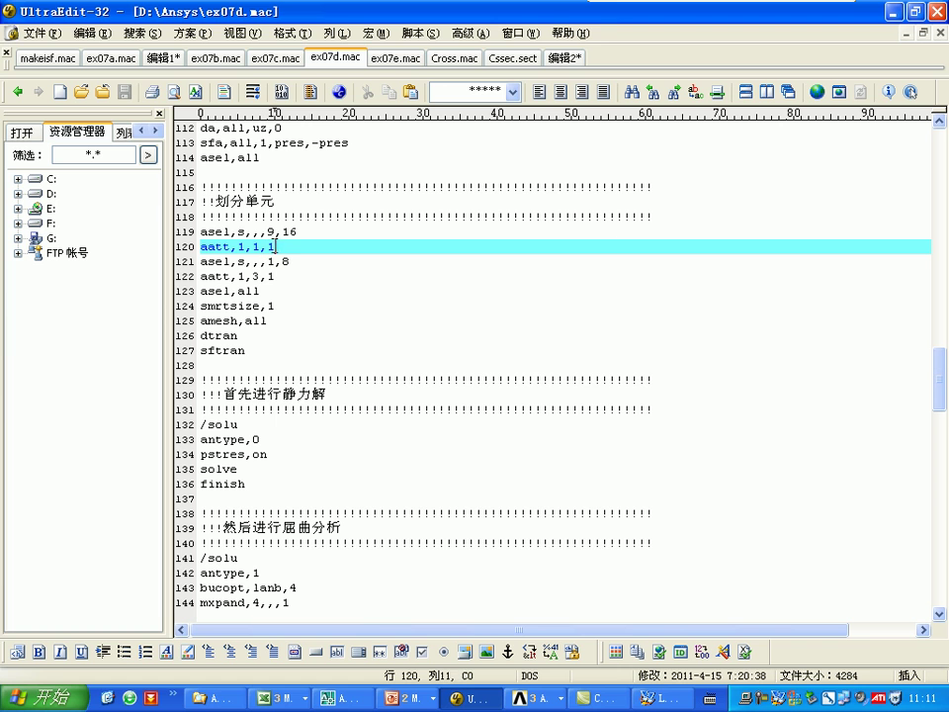
{"action": "double_click", "coordinate": [254, 246]}
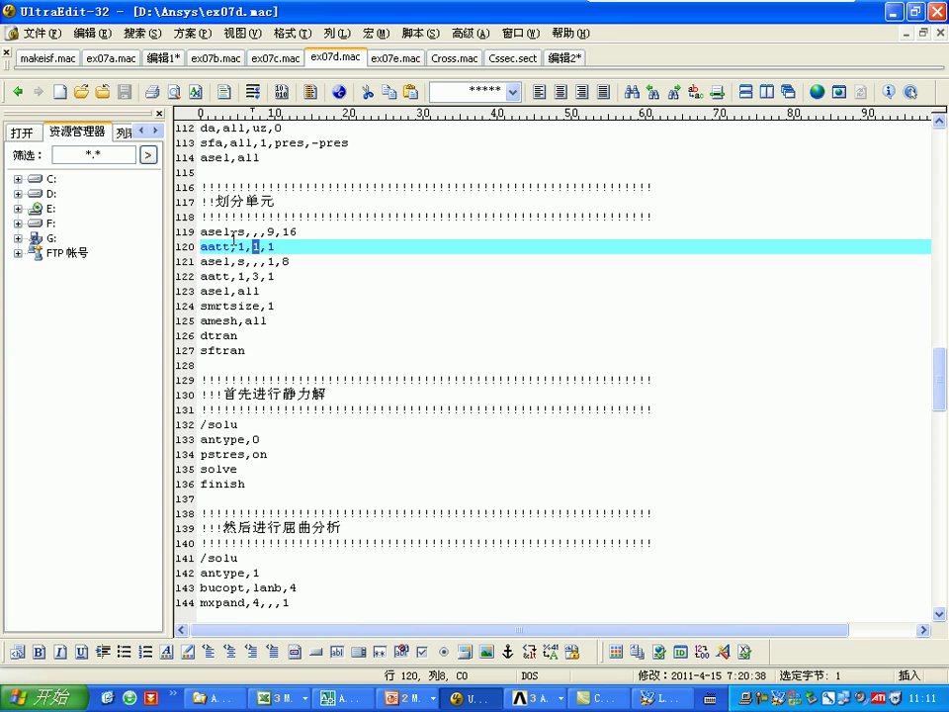
Step: Run asel,s,,,9,16 and aatt,1,1,1 from the macro in ANSYS to assign attributes to areas 9 to 16, and replot
{"action": "left_click_drag", "start_coordinate": [203, 232], "coordinate": [200, 261]}
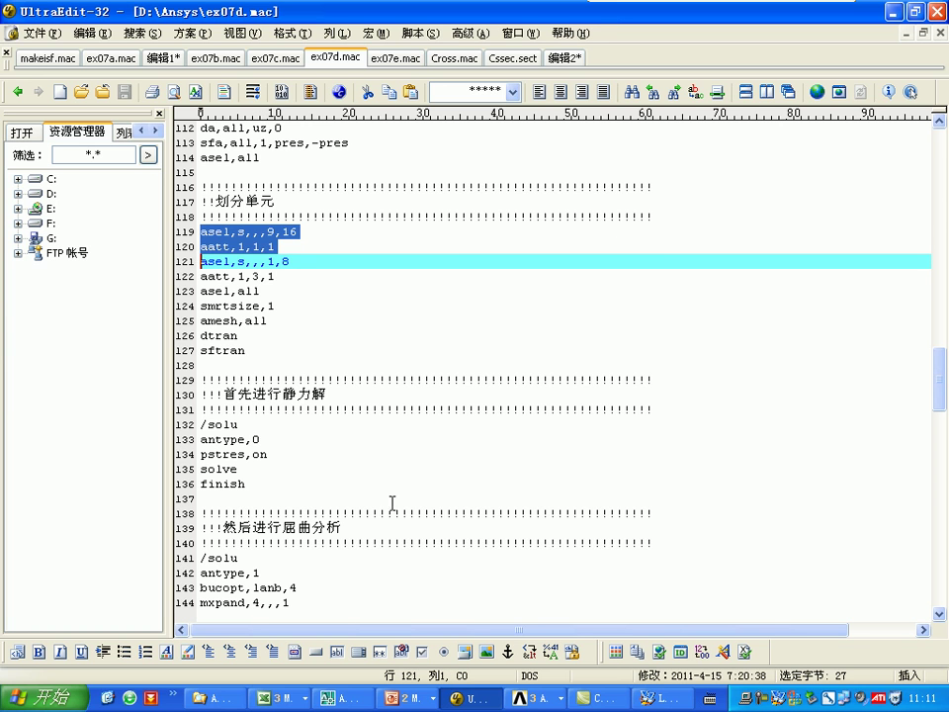
{"action": "left_click", "coordinate": [539, 698]}
{"action": "left_click", "coordinate": [548, 651]}
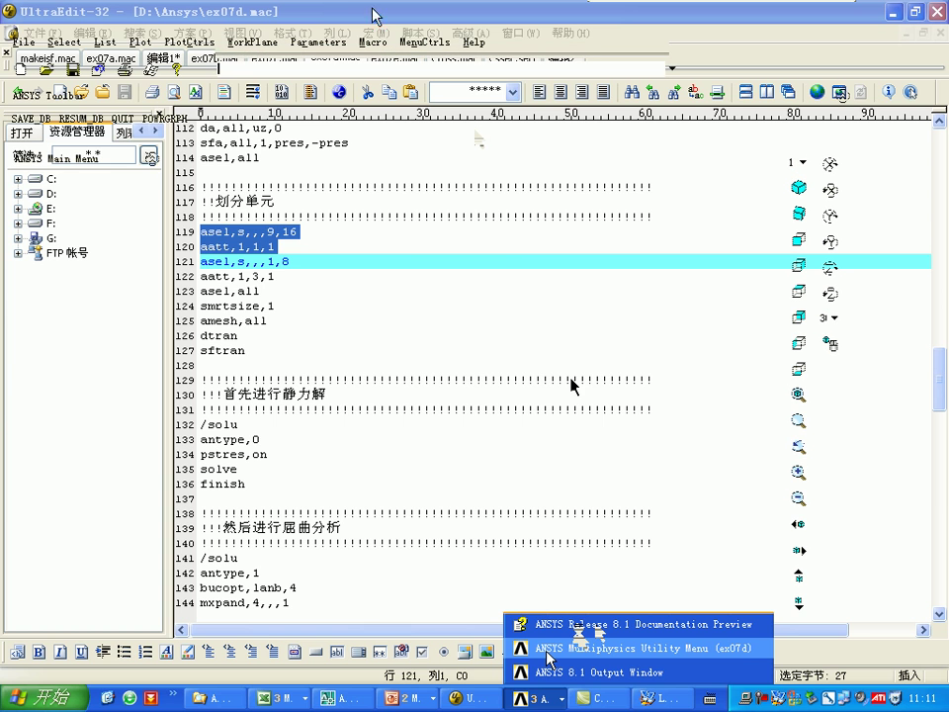
{"action": "left_click", "coordinate": [140, 42]}
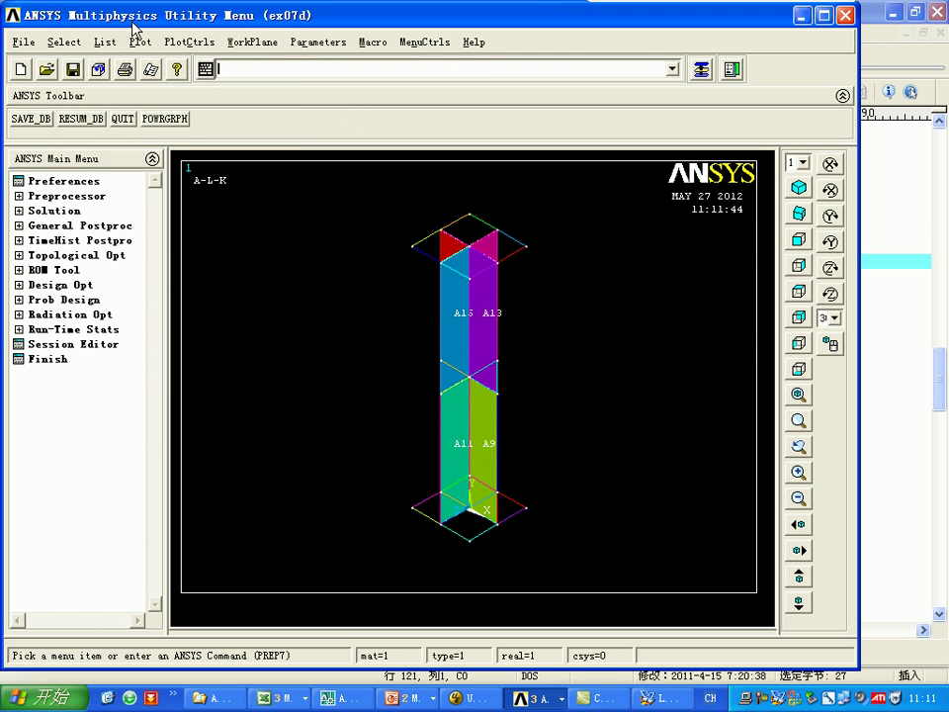
Step: Set the plot's element and attribute numbering to Real const num
{"action": "left_click", "coordinate": [188, 41]}
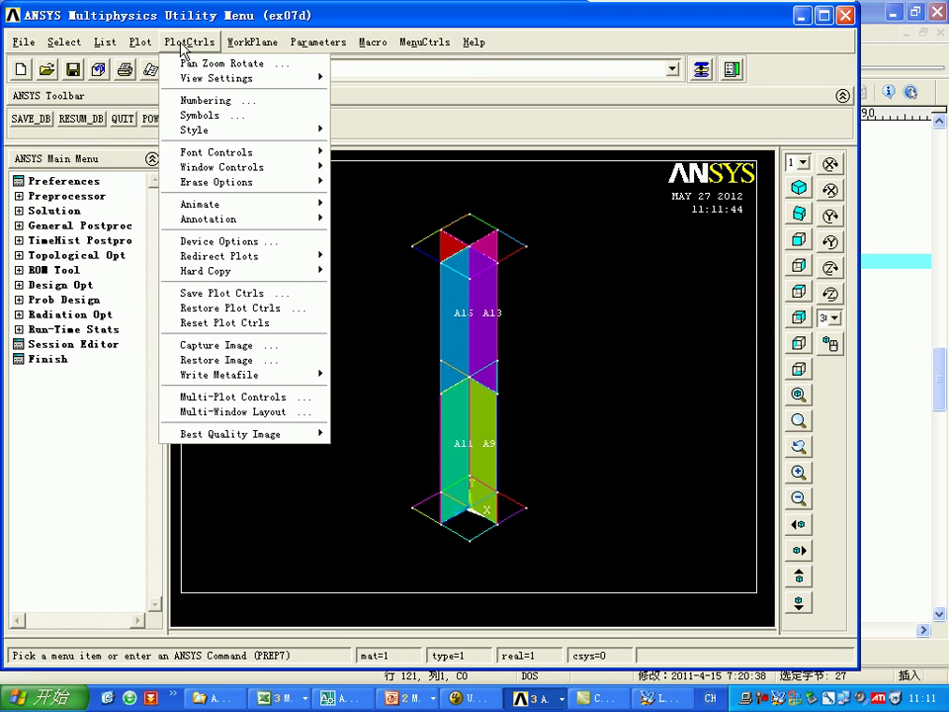
{"action": "left_click", "coordinate": [234, 99]}
{"action": "left_click", "coordinate": [318, 536]}
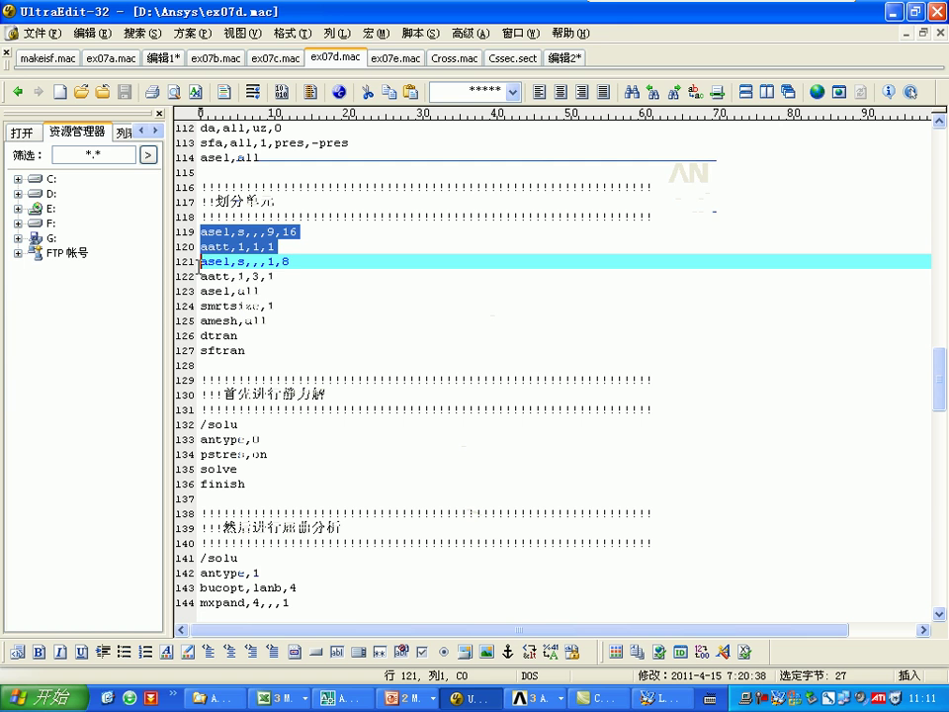
Step: Run asel,s,,,1,8, aatt,1,3,1 and asel,all in ANSYS to assign attributes to areas 1 to 8, reselect all areas, and replot
{"action": "left_click_drag", "start_coordinate": [200, 263], "coordinate": [200, 292]}
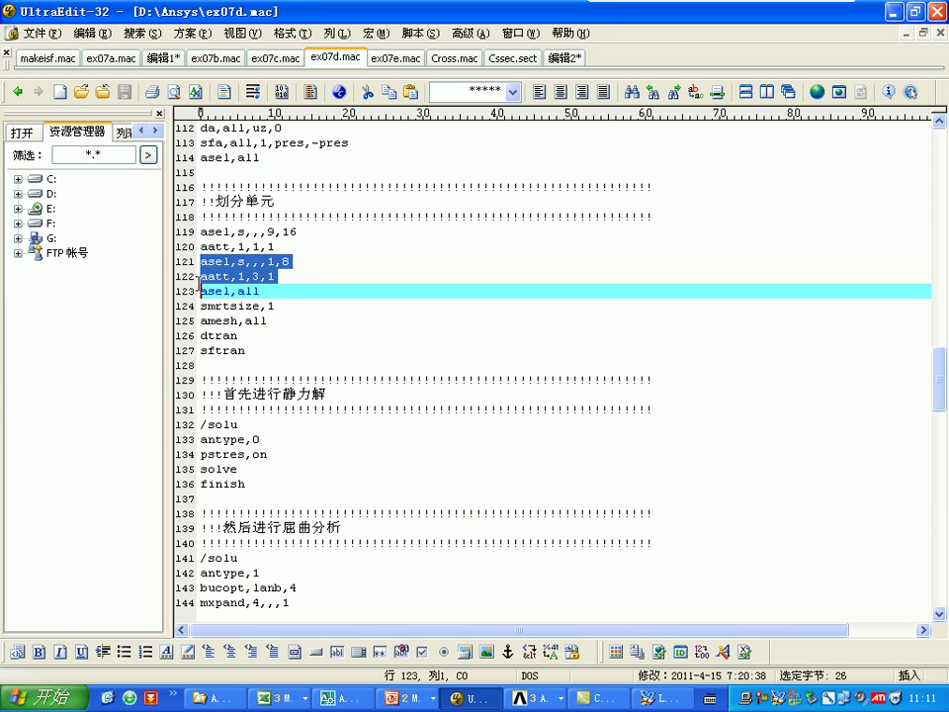
{"action": "left_click", "coordinate": [288, 294], "text": "shift"}
{"action": "left_click", "coordinate": [539, 698]}
{"action": "key", "text": "ctrl+v"}
{"action": "key", "text": "Return"}
{"action": "left_click", "coordinate": [109, 42]}
{"action": "left_click", "coordinate": [166, 69]}
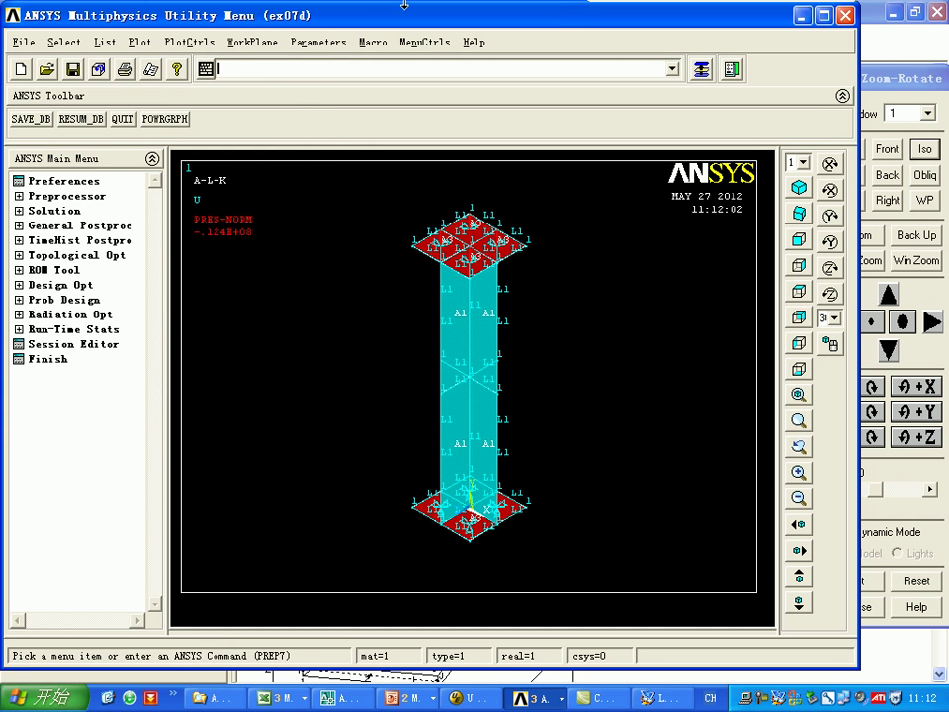
Step: Turn on the display of element shapes based on real constants so shell thickness is drawn
{"action": "left_click", "coordinate": [189, 41]}
{"action": "mouse_move", "coordinate": [247, 129]}
{"action": "left_click", "coordinate": [440, 147]}
{"action": "left_click", "coordinate": [543, 199]}
{"action": "left_click", "coordinate": [315, 540]}
Step: Run smrtsize,1 and amesh,all from the macro in ANSYS to mesh all areas, and plot the elements
{"action": "left_click", "coordinate": [478, 698]}
{"action": "scroll", "coordinate": [313, 359], "scroll_direction": "down", "scroll_amount": 1}
{"action": "left_click_drag", "start_coordinate": [201, 261], "coordinate": [201, 291]}
{"action": "key", "text": "ctrl+c"}
{"action": "left_click", "coordinate": [531, 698]}
{"action": "left_click", "coordinate": [247, 73]}
{"action": "key", "text": "ctrl+v"}
{"action": "key", "text": "Return"}
{"action": "left_click", "coordinate": [138, 42]}
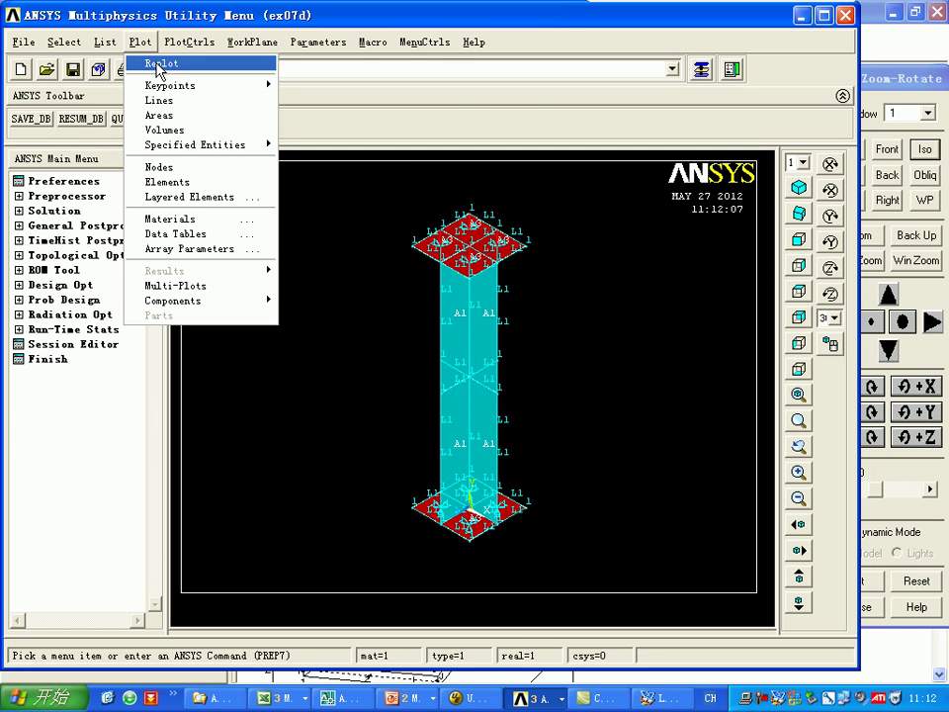
{"action": "left_click", "coordinate": [168, 182]}
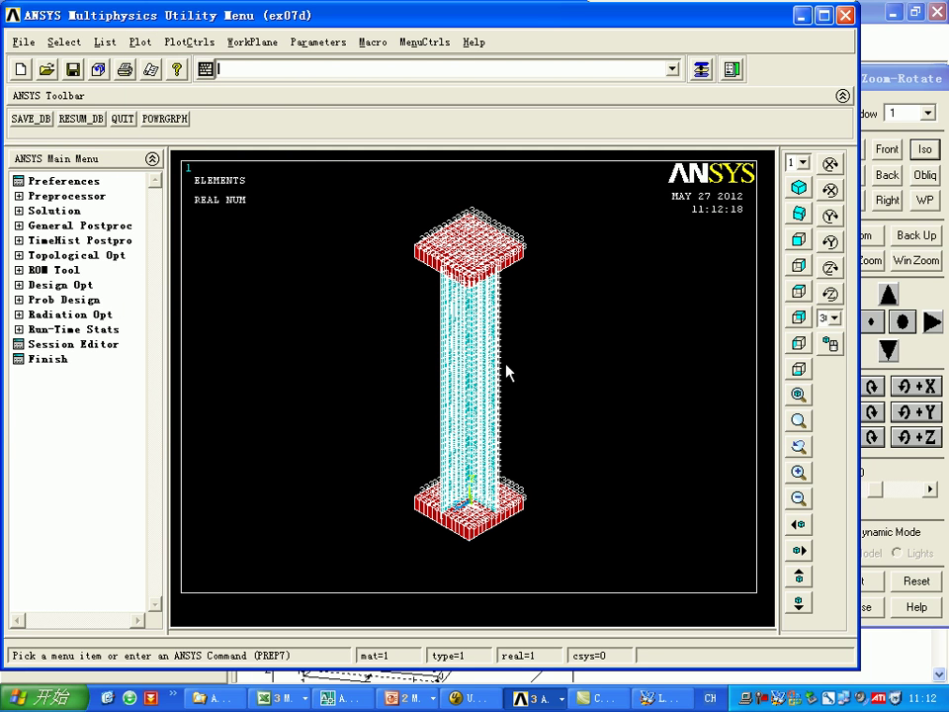
Step: Examine the real constant numbers on the meshed elements of the upper end plate and the column
{"action": "left_click", "coordinate": [189, 42]}
{"action": "left_click", "coordinate": [219, 61]}
{"action": "left_click", "coordinate": [858, 260]}
{"action": "left_click_drag", "start_coordinate": [460, 207], "coordinate": [510, 339]}
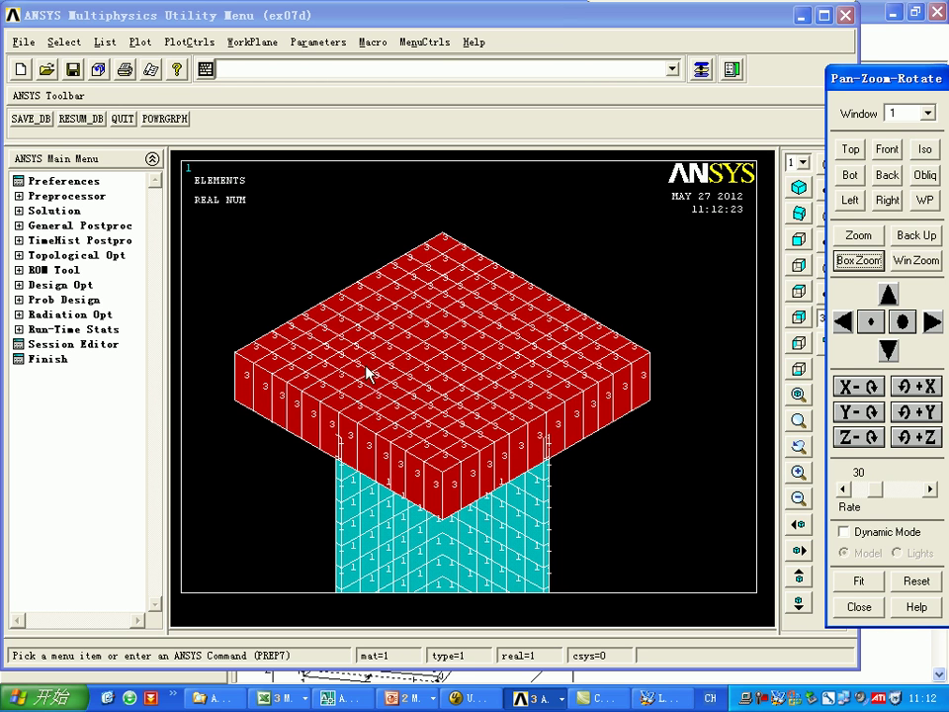
{"action": "left_click", "coordinate": [858, 580]}
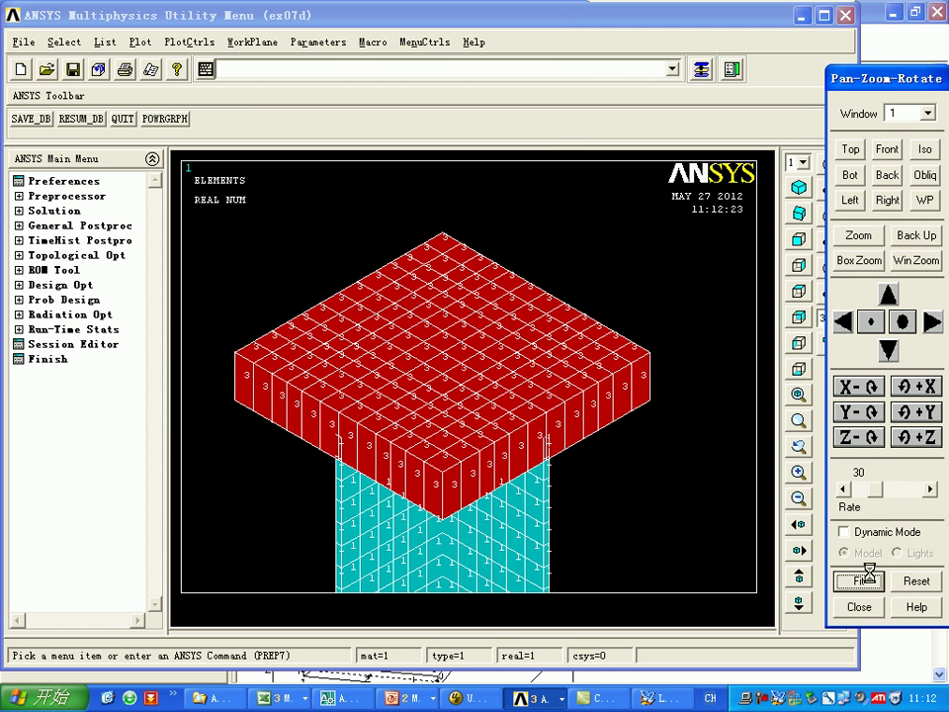
{"action": "left_click", "coordinate": [858, 260]}
{"action": "left_click_drag", "start_coordinate": [456, 353], "coordinate": [417, 353]}
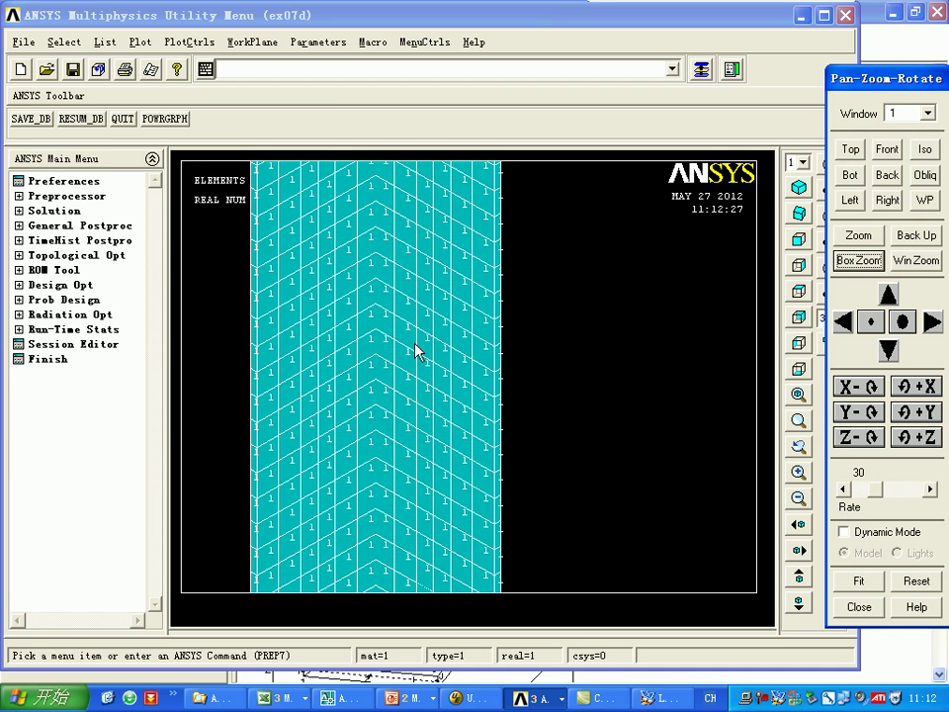
Step: Switch the element numbering to Material numbers and fit the whole meshed model in the view
{"action": "left_click", "coordinate": [190, 41]}
{"action": "left_click", "coordinate": [204, 98]}
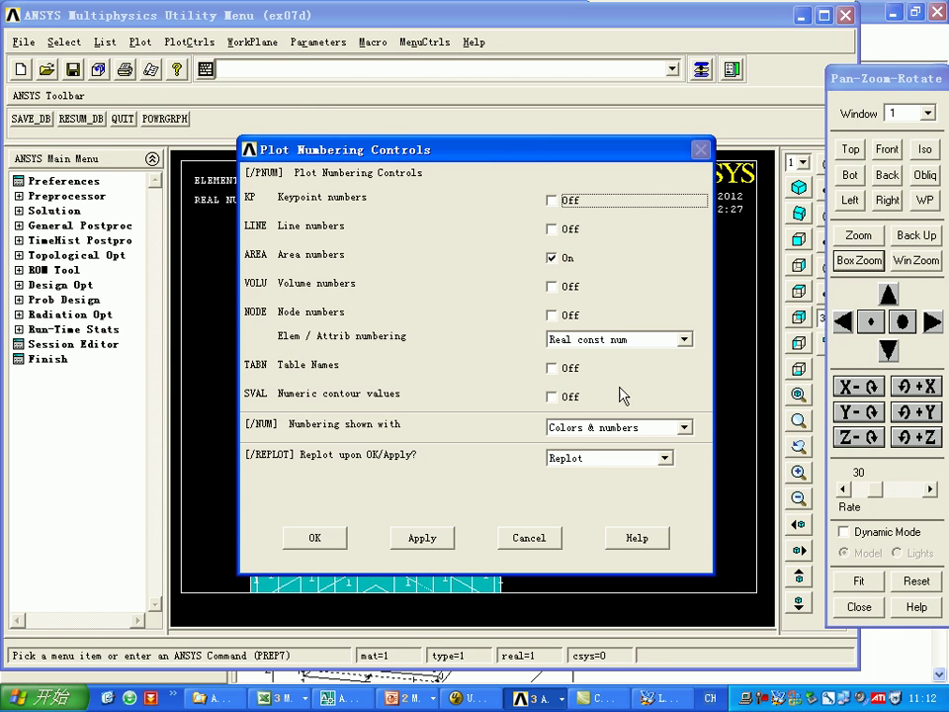
{"action": "left_click", "coordinate": [620, 341]}
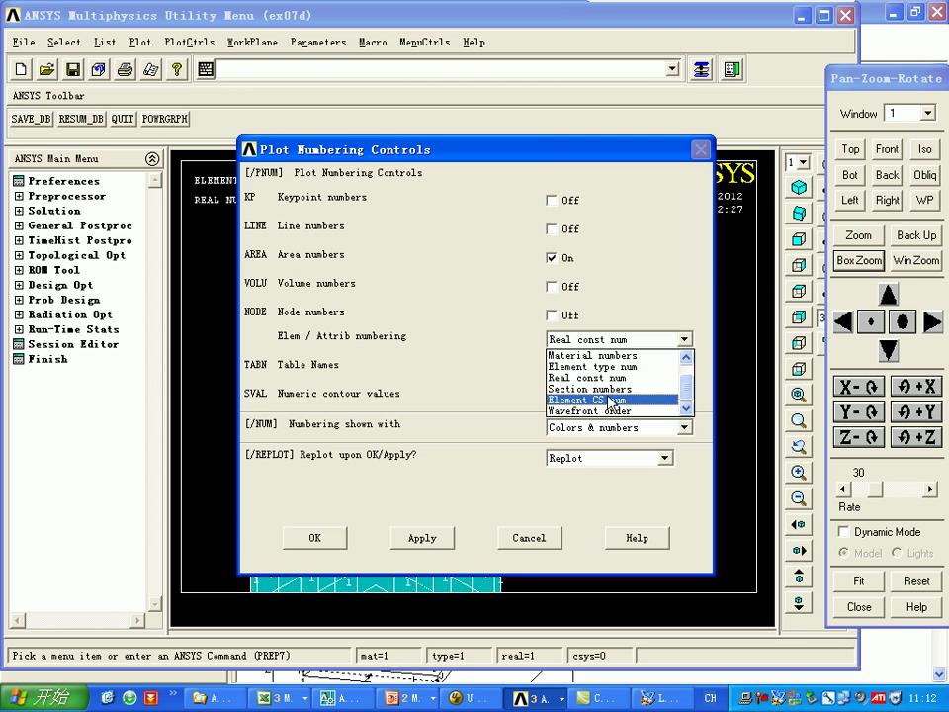
{"action": "left_click", "coordinate": [593, 355]}
{"action": "left_click", "coordinate": [314, 540]}
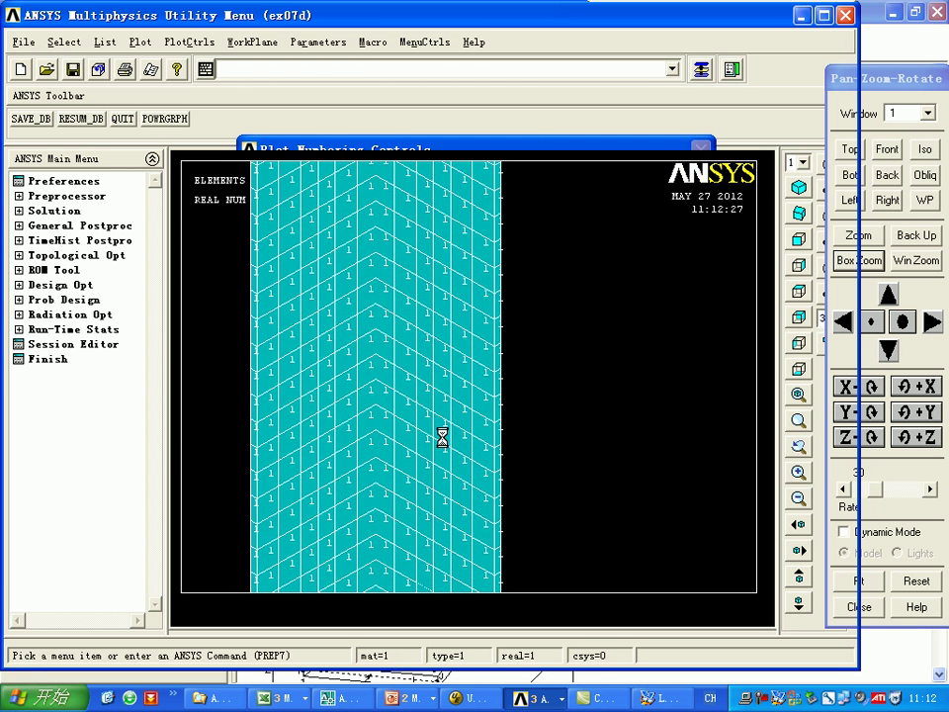
{"action": "left_click", "coordinate": [188, 41]}
{"action": "left_click", "coordinate": [198, 62]}
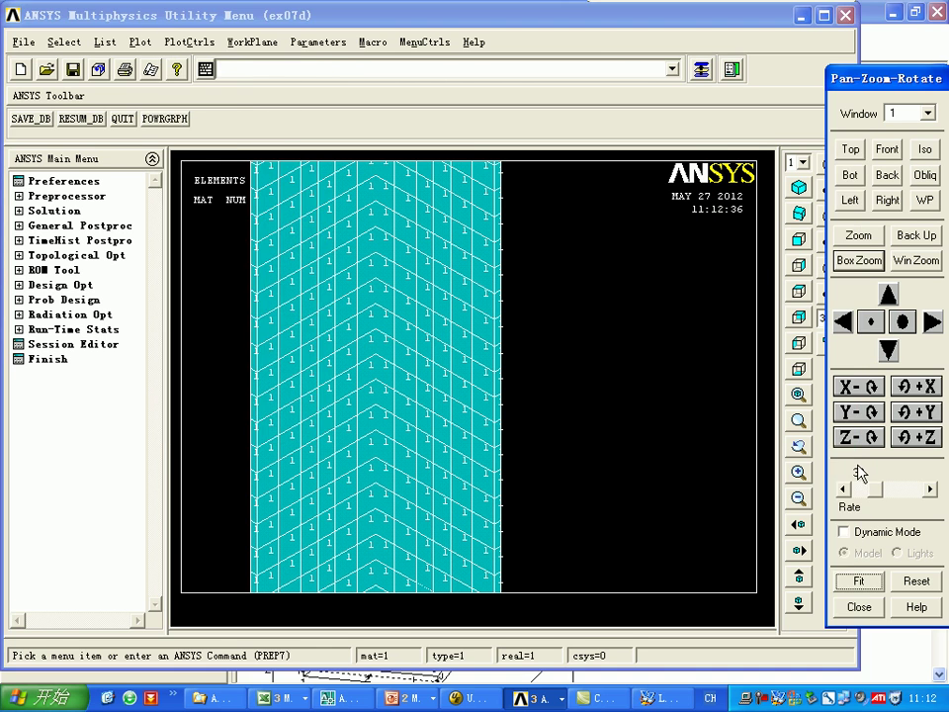
{"action": "left_click", "coordinate": [859, 580]}
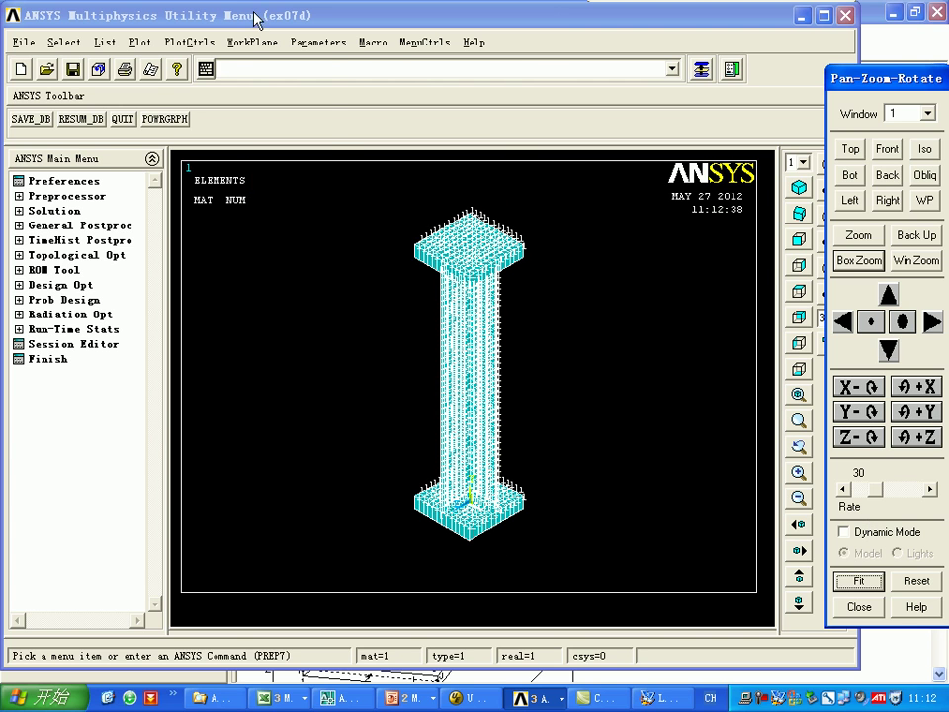
Step: Set the element and attribute numbering to No numbering and apply it to the element plot
{"action": "left_click", "coordinate": [184, 41]}
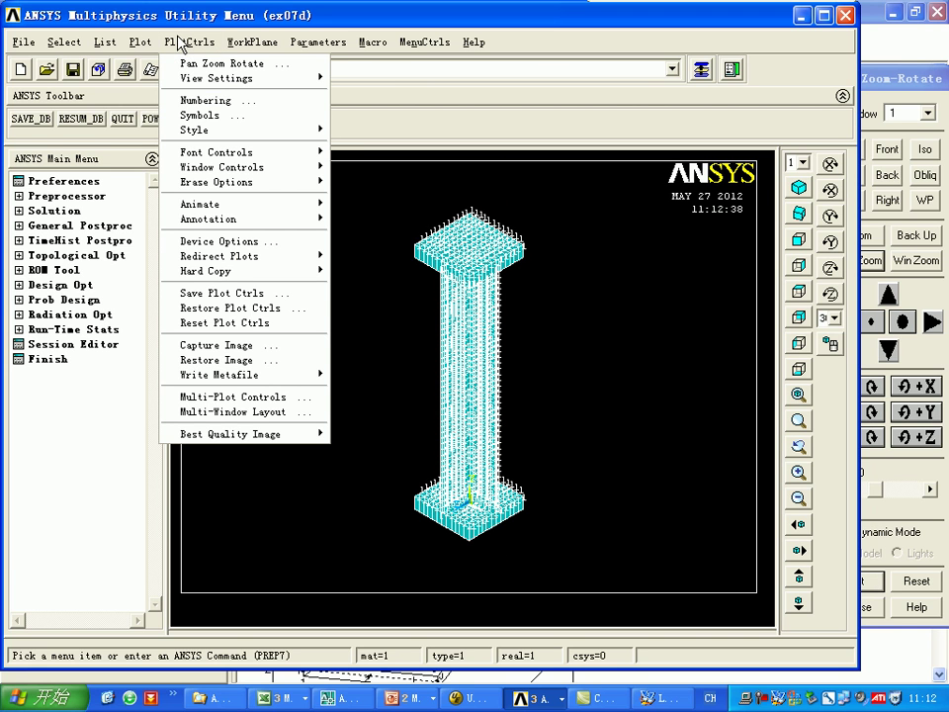
{"action": "left_click", "coordinate": [244, 100]}
{"action": "left_click", "coordinate": [653, 339]}
{"action": "left_click", "coordinate": [620, 363]}
{"action": "left_click", "coordinate": [417, 536]}
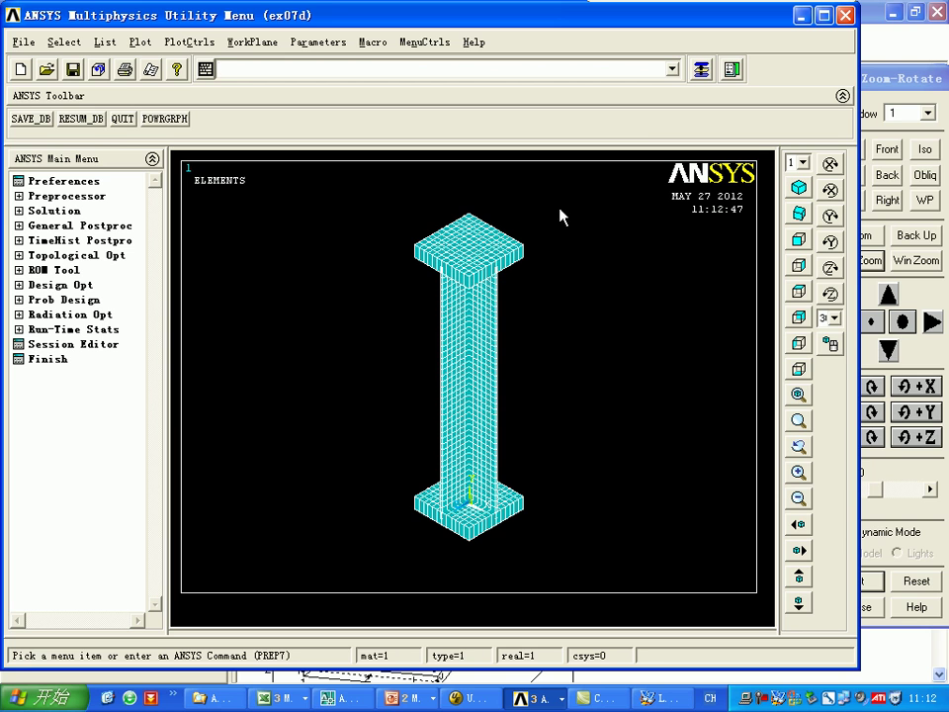
Step: Run dtran and sftran from the macro in ANSYS to transfer constraints and pressures to the mesh, and display the load symbols
{"action": "left_click", "coordinate": [472, 698]}
{"action": "left_click_drag", "start_coordinate": [203, 246], "coordinate": [201, 275]}
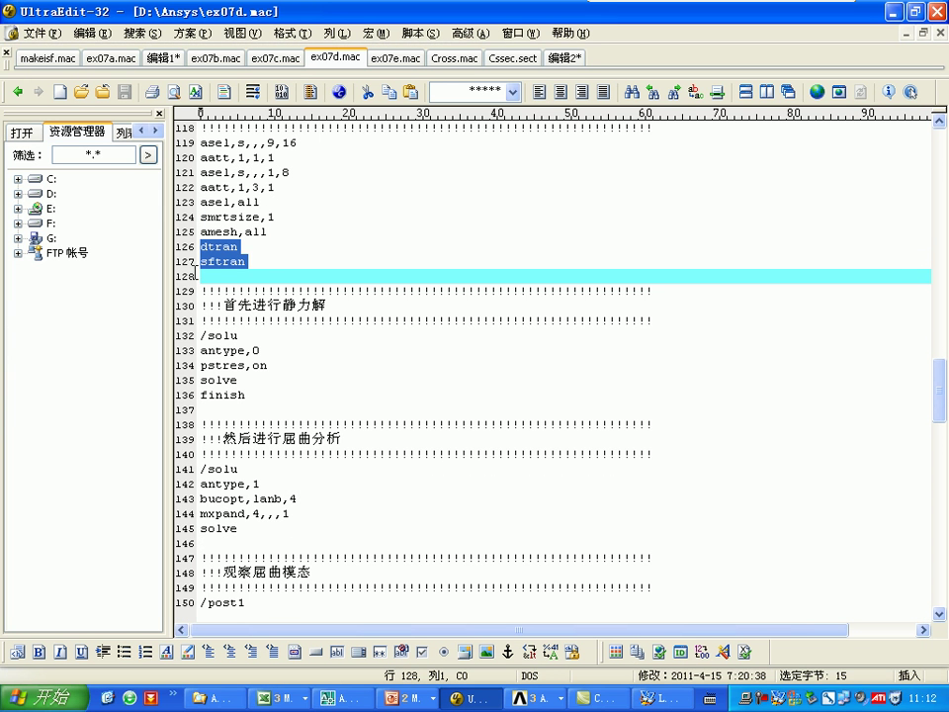
{"action": "left_click", "coordinate": [539, 698]}
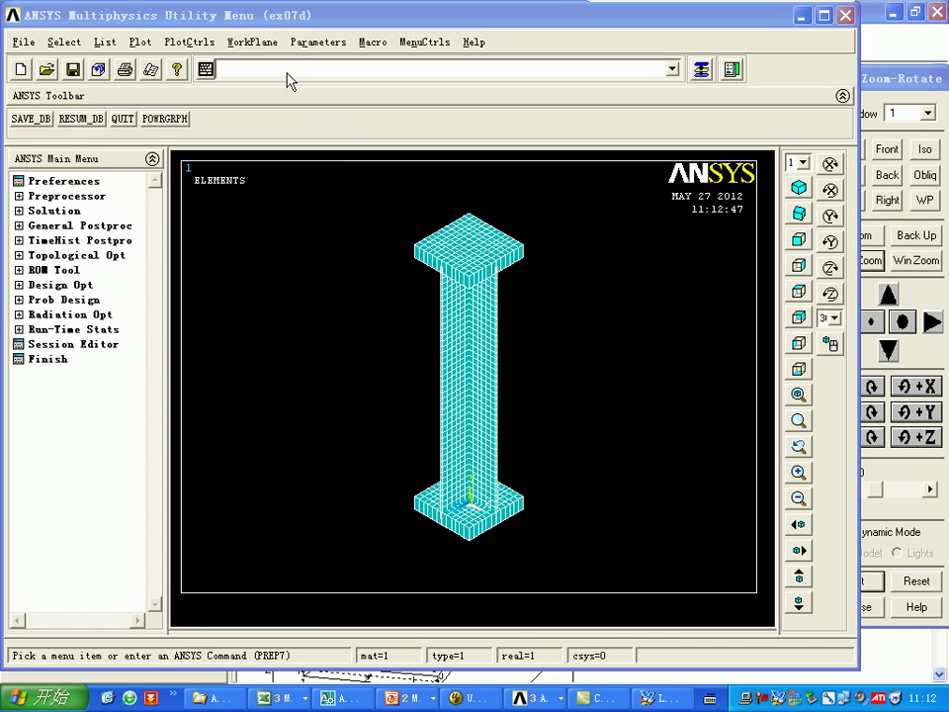
{"action": "key", "text": "ctrl+v"}
{"action": "left_click", "coordinate": [189, 42]}
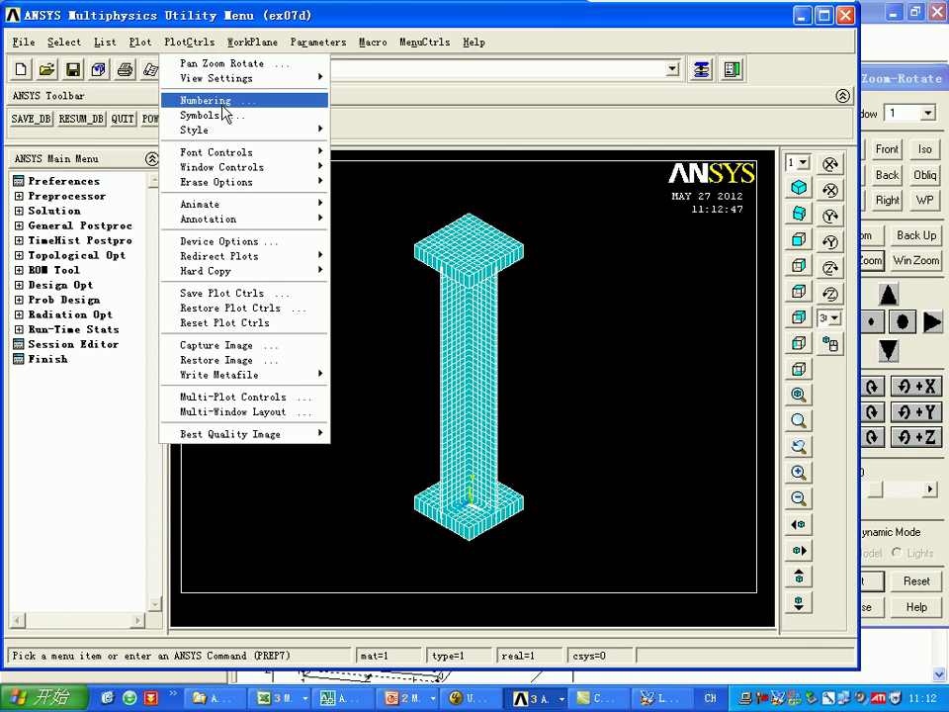
{"action": "left_click", "coordinate": [207, 114]}
{"action": "left_click", "coordinate": [334, 690]}
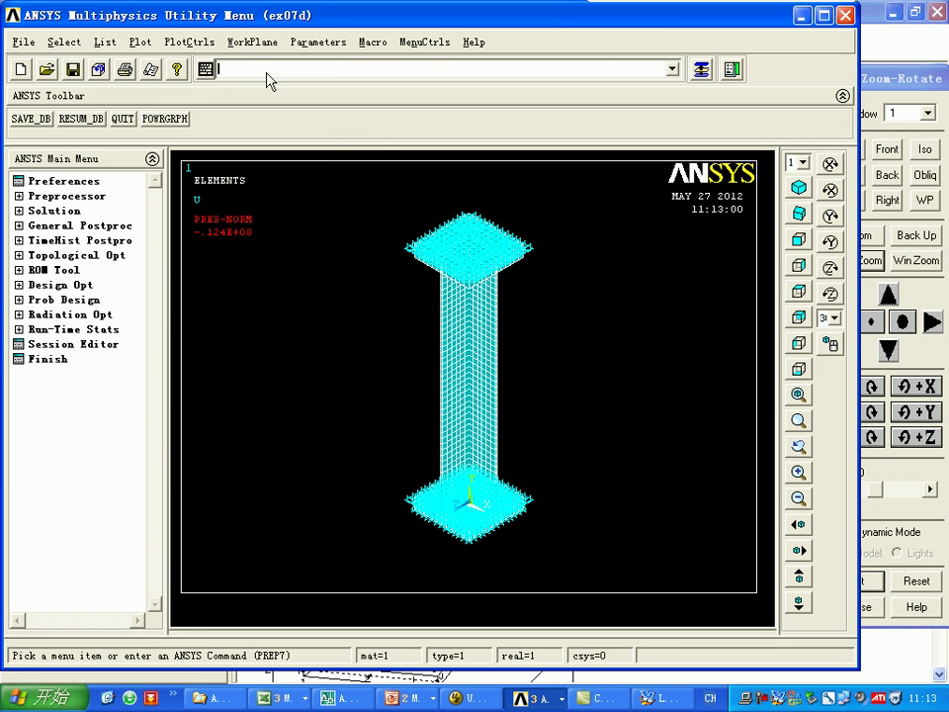
Step: Reapply the plot symbol settings with pressures shown as Arrows on the element plot
{"action": "left_click", "coordinate": [189, 41]}
{"action": "left_click", "coordinate": [223, 116]}
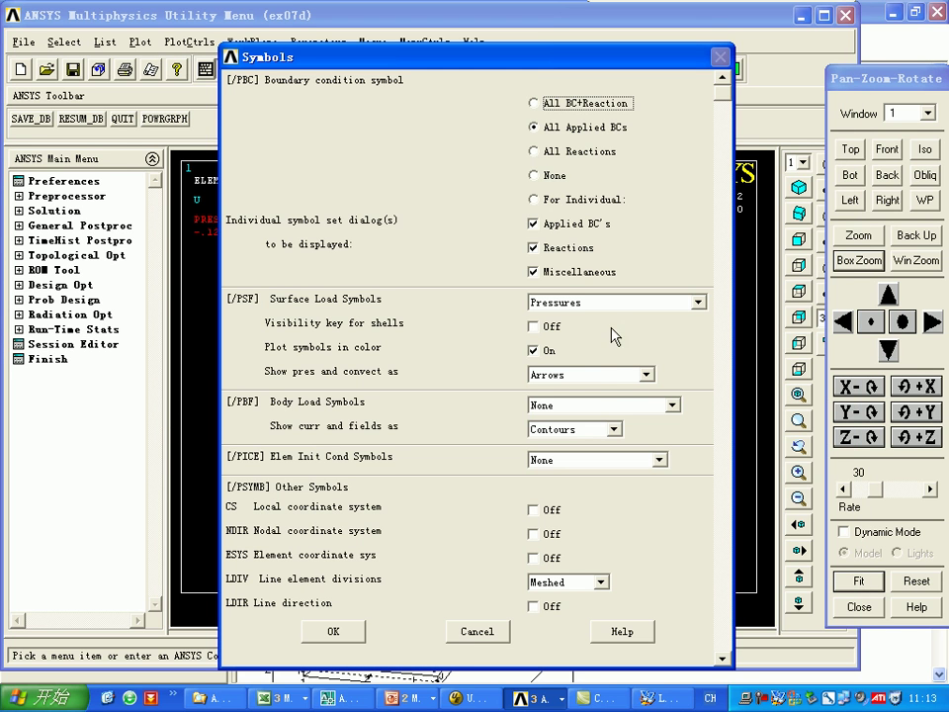
{"action": "left_click", "coordinate": [593, 374]}
{"action": "left_click", "coordinate": [568, 399]}
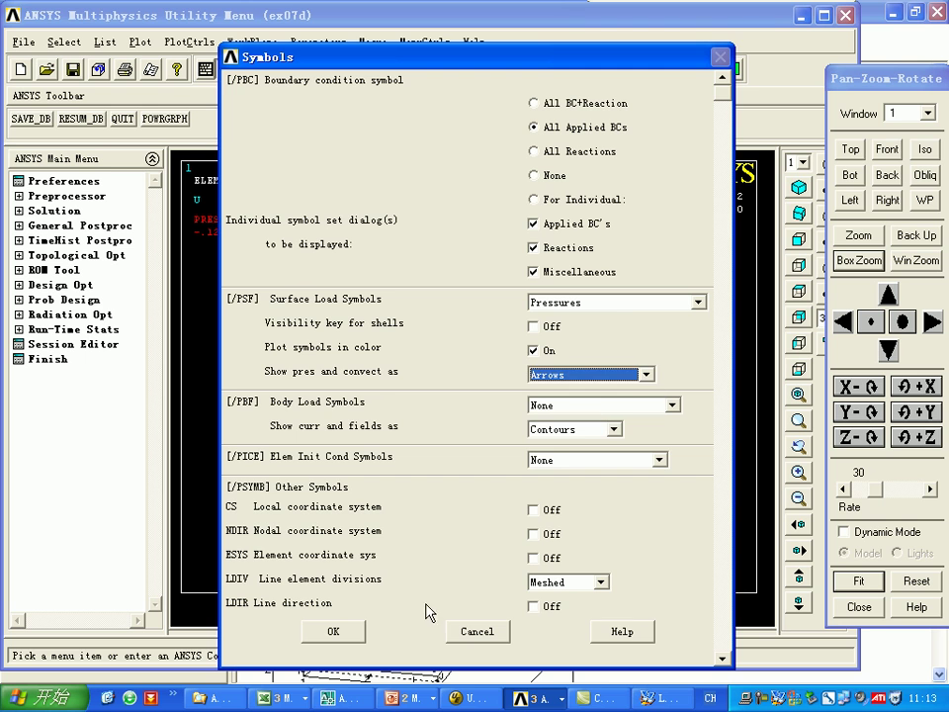
{"action": "left_click", "coordinate": [353, 633]}
{"action": "key", "text": "alt+Tab"}
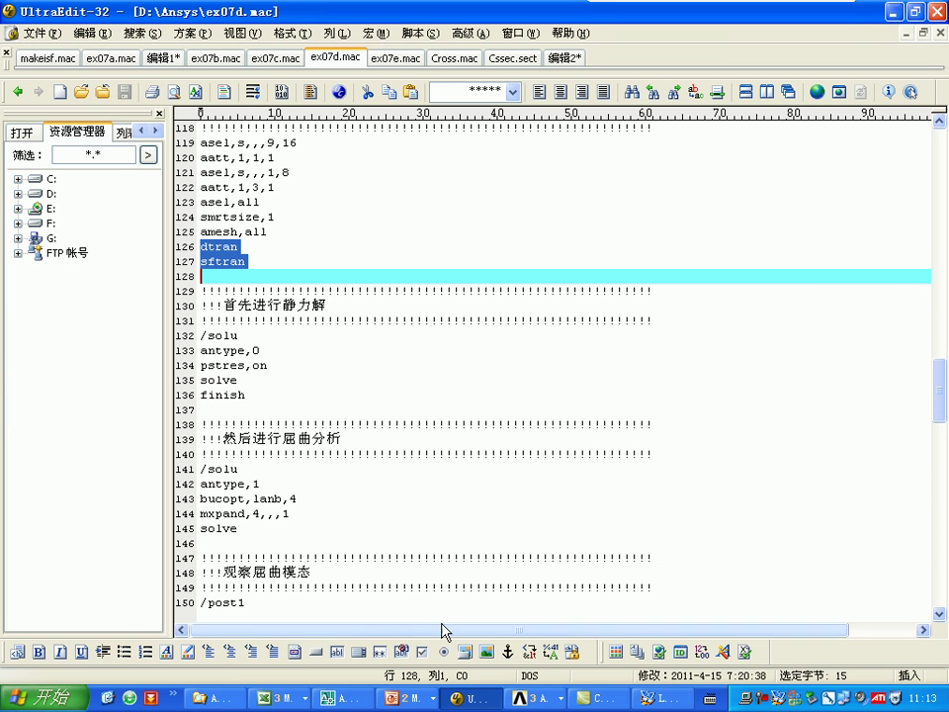
{"action": "key", "text": "alt+Tab"}
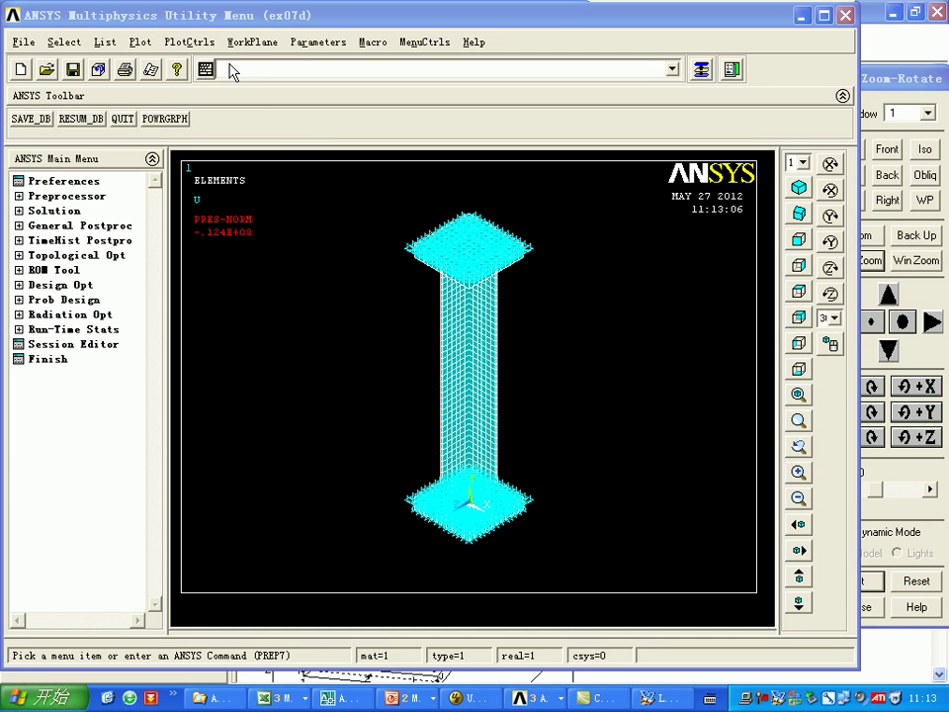
Step: Inspect the load and constraint symbols on the column's upper end plate up close, and fit the whole model back in view
{"action": "left_click", "coordinate": [188, 42]}
{"action": "left_click", "coordinate": [213, 56]}
{"action": "left_click", "coordinate": [858, 260]}
{"action": "left_click", "coordinate": [382, 191]}
{"action": "left_click", "coordinate": [555, 293]}
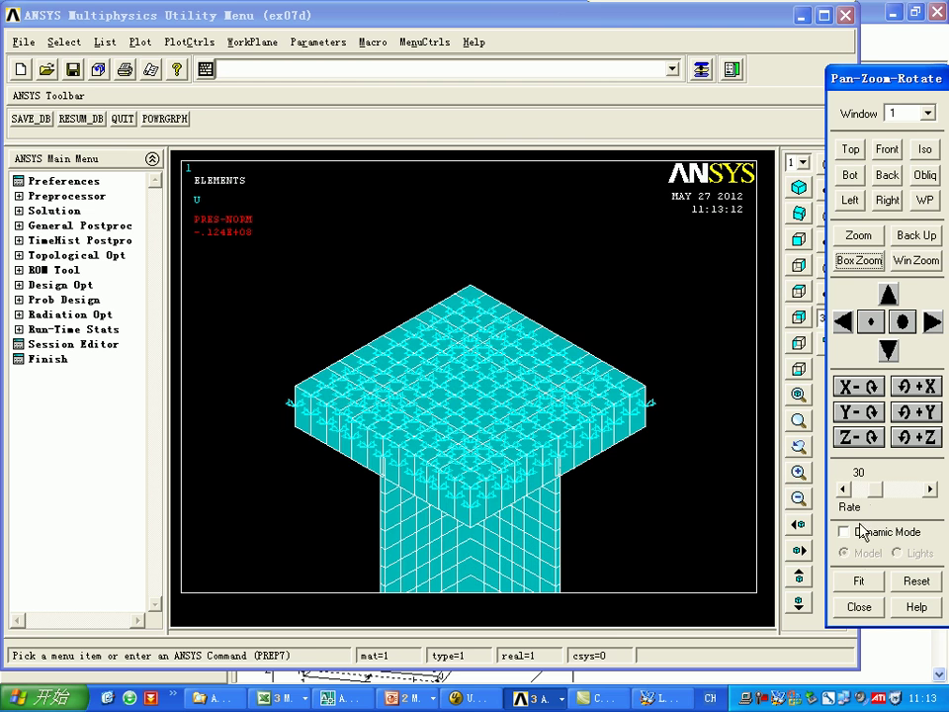
{"action": "left_click", "coordinate": [858, 580]}
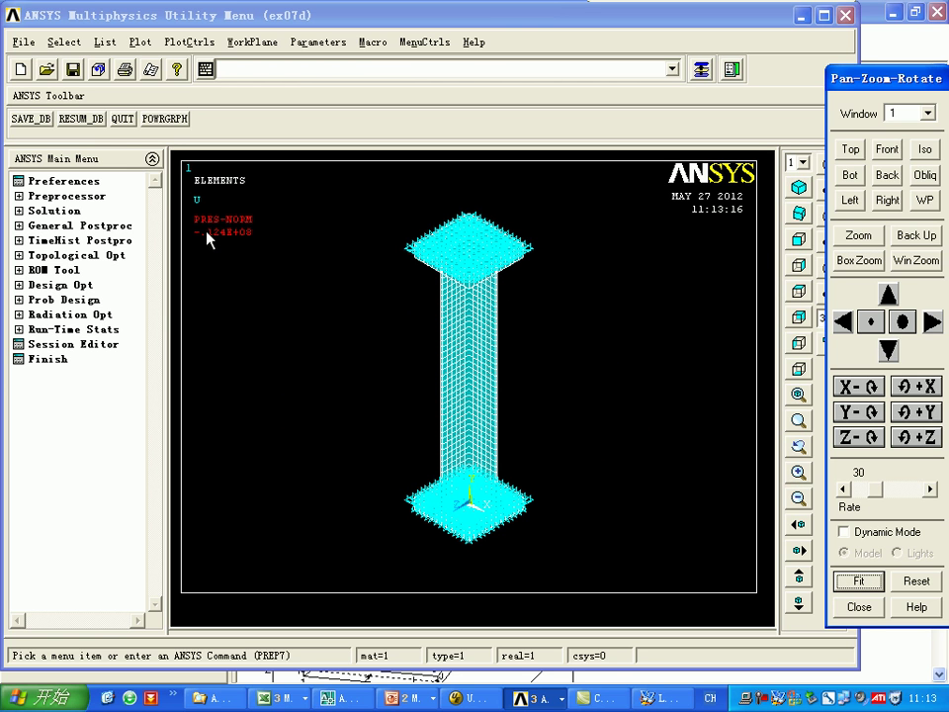
Step: Switch to ex07d.mac in UltraEdit and examine the static and buckling solution blocks, including the pstres,on and bucopt,lanb,4 commands
{"action": "left_click", "coordinate": [475, 698]}
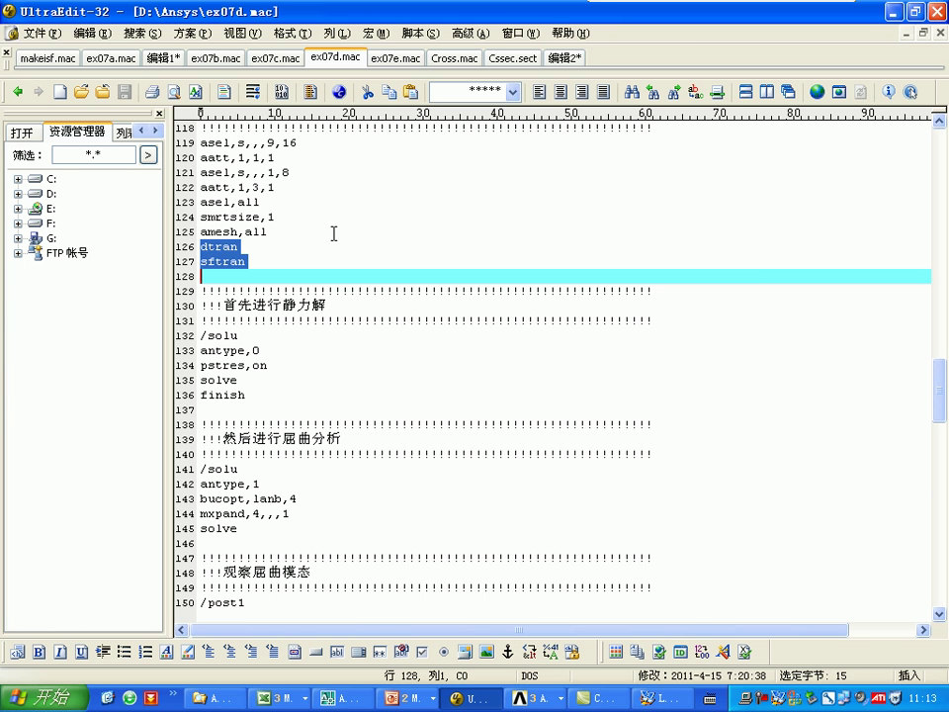
{"action": "left_click", "coordinate": [534, 698]}
{"action": "left_click", "coordinate": [566, 651]}
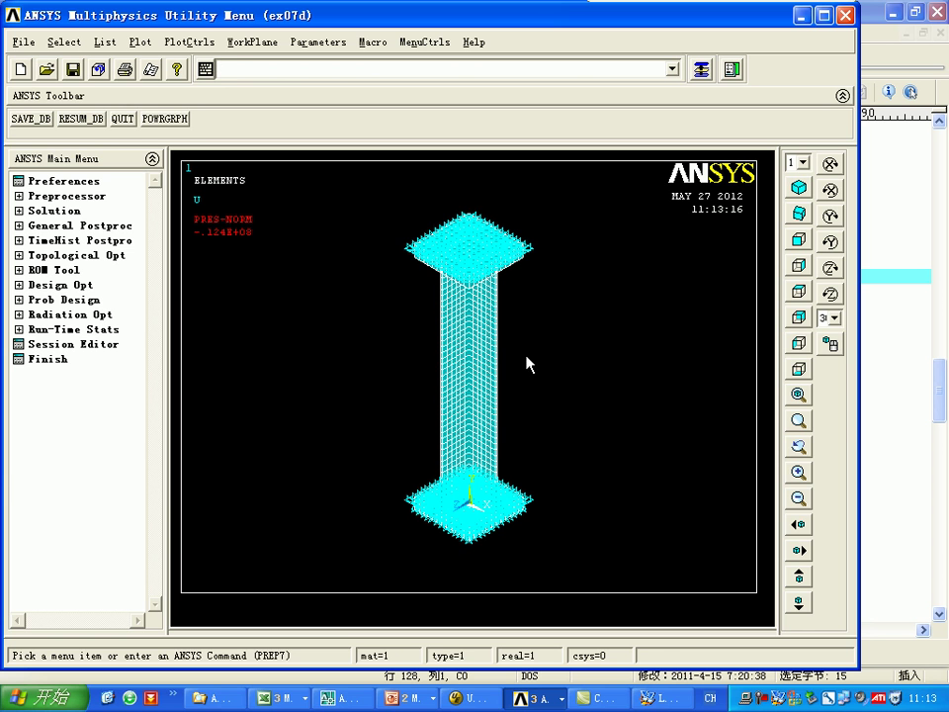
{"action": "left_click", "coordinate": [474, 698]}
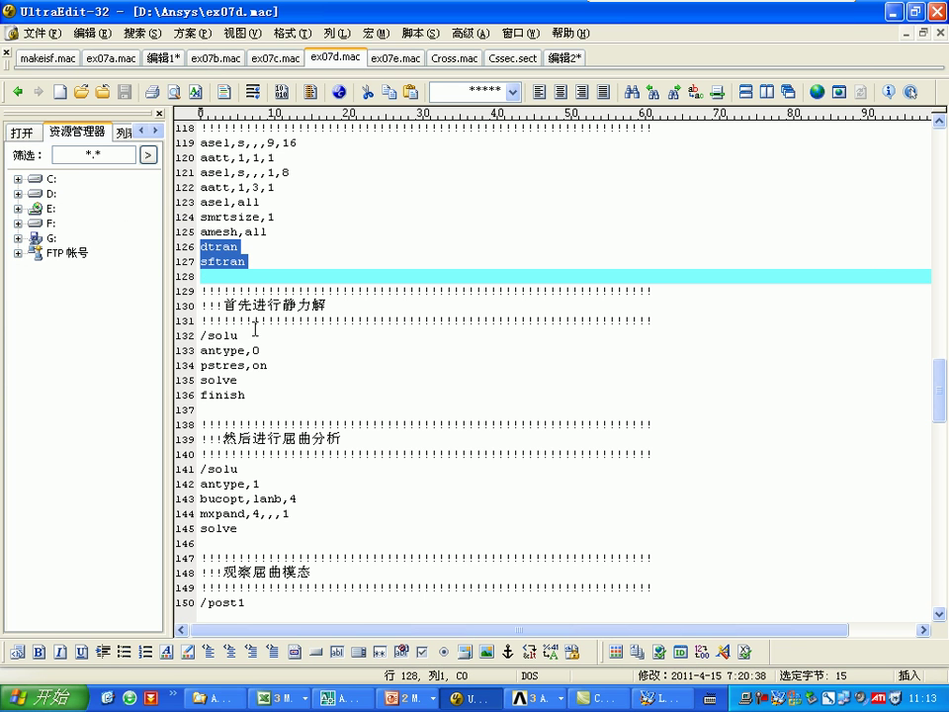
{"action": "left_click_drag", "start_coordinate": [201, 335], "coordinate": [198, 404]}
{"action": "scroll", "coordinate": [329, 443], "scroll_direction": "down", "scroll_amount": 2}
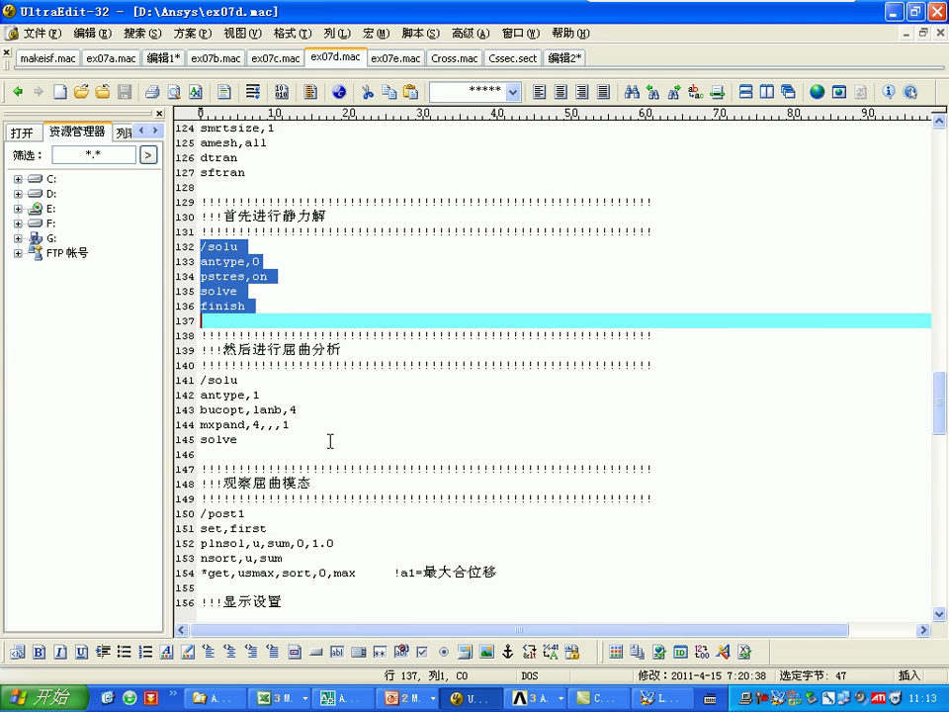
{"action": "left_click", "coordinate": [316, 443], "text": "shift"}
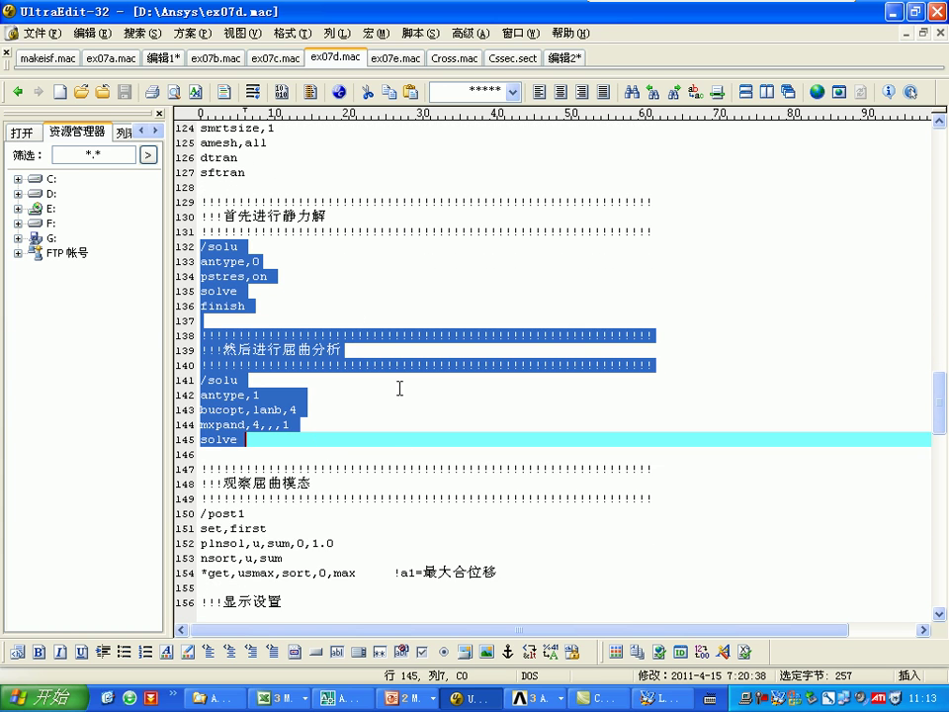
{"action": "left_click", "coordinate": [317, 275]}
{"action": "left_click_drag", "start_coordinate": [303, 447], "coordinate": [187, 381]}
{"action": "left_click_drag", "start_coordinate": [203, 246], "coordinate": [272, 316]}
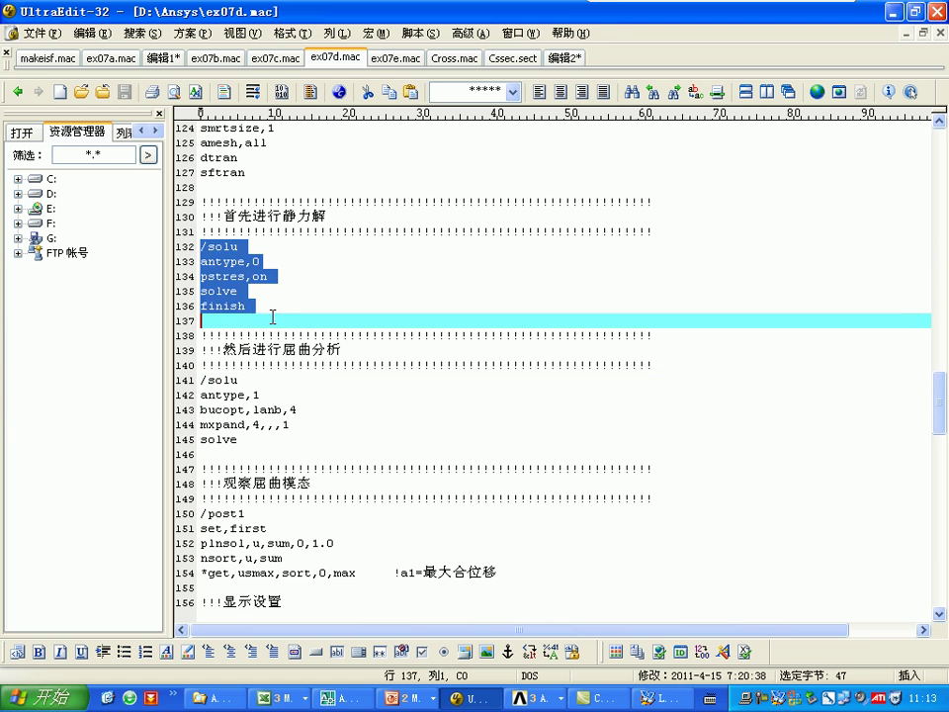
{"action": "double_click", "coordinate": [242, 277]}
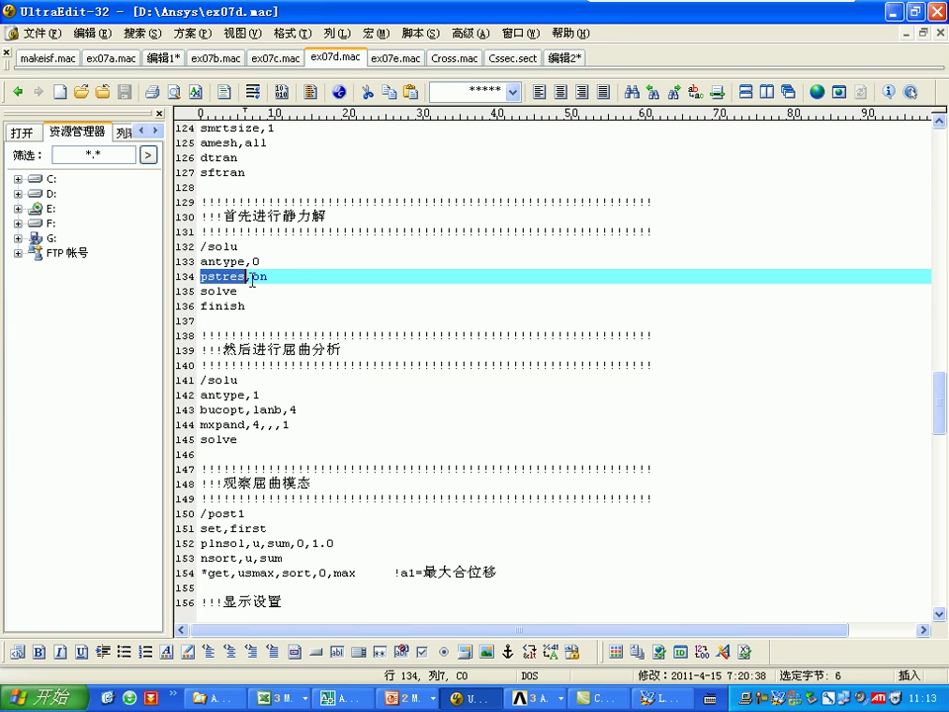
{"action": "triple_click", "coordinate": [295, 407]}
Step: Run the static and buckling solution commands from lines 132 to 145 of the macro in ANSYS and dismiss the completion note
{"action": "left_click_drag", "start_coordinate": [201, 246], "coordinate": [200, 454]}
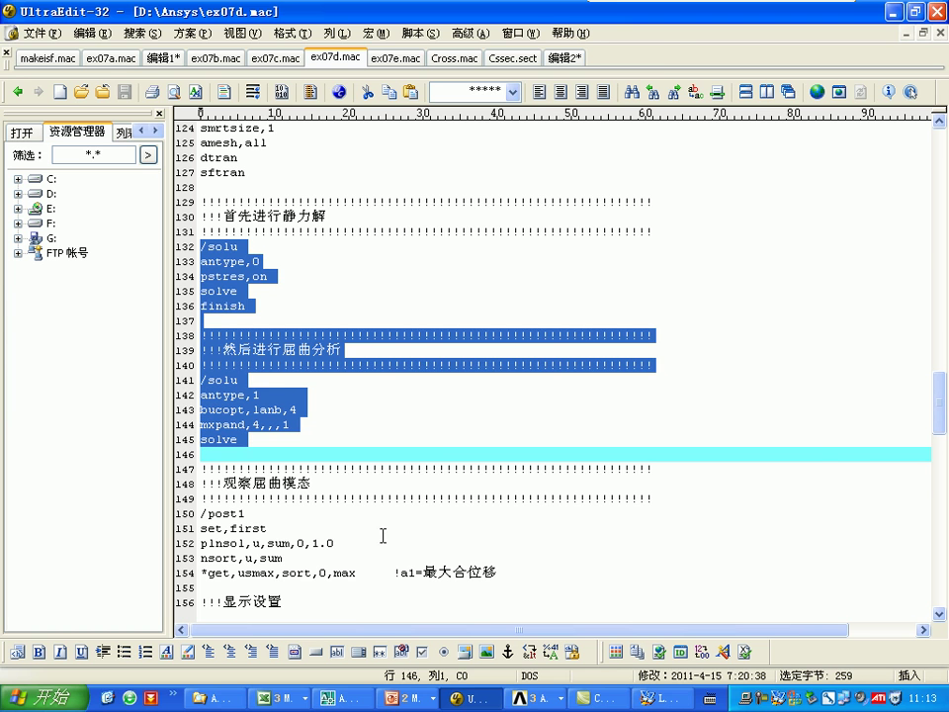
{"action": "left_click", "coordinate": [534, 697]}
{"action": "left_click", "coordinate": [545, 646]}
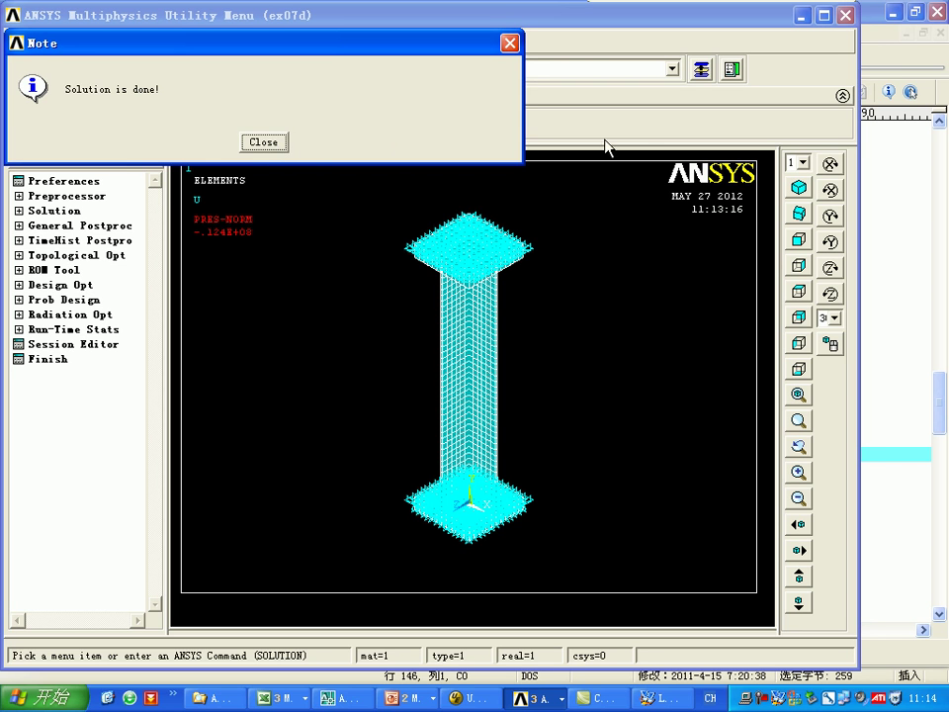
{"action": "left_click", "coordinate": [265, 146]}
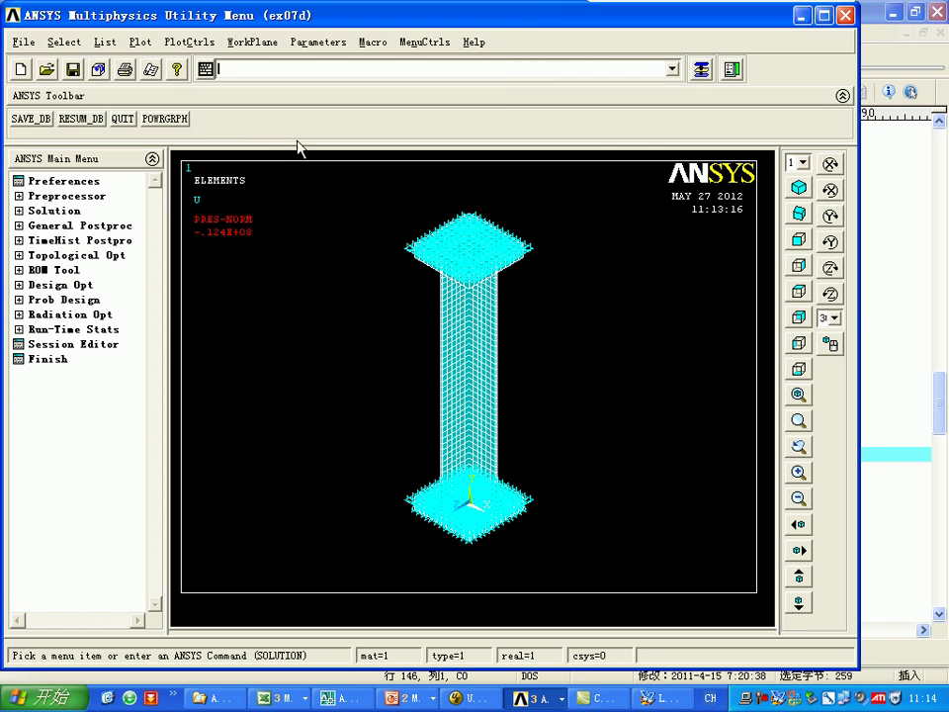
Step: List the results summary of the buckling solution and close the listing
{"action": "left_click", "coordinate": [79, 225]}
{"action": "left_click", "coordinate": [114, 259]}
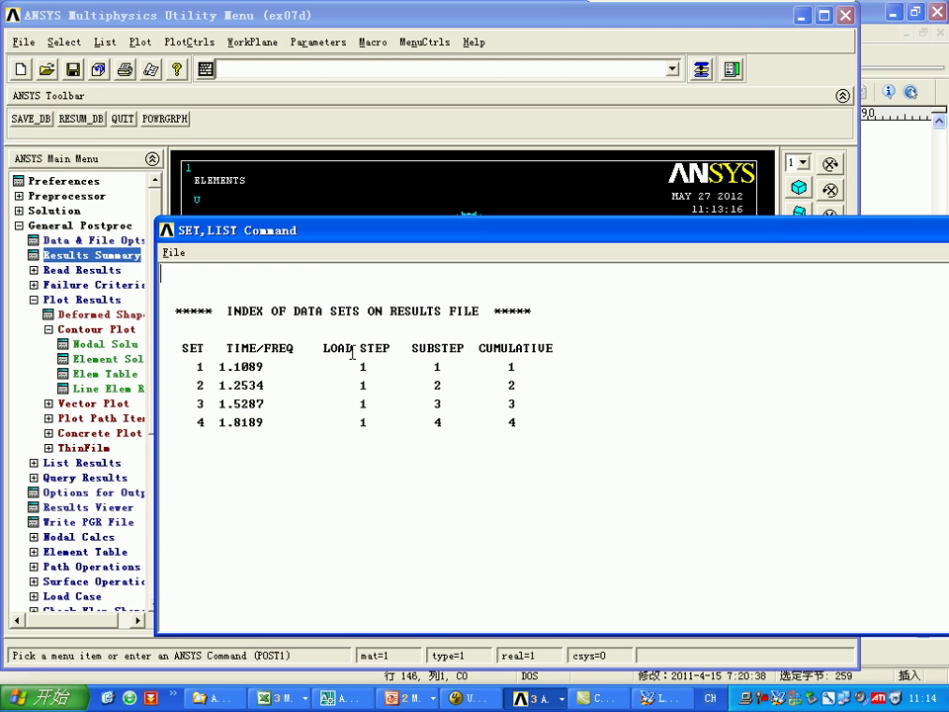
{"action": "left_click_drag", "start_coordinate": [661, 238], "coordinate": [271, 235]}
{"action": "left_click", "coordinate": [710, 226]}
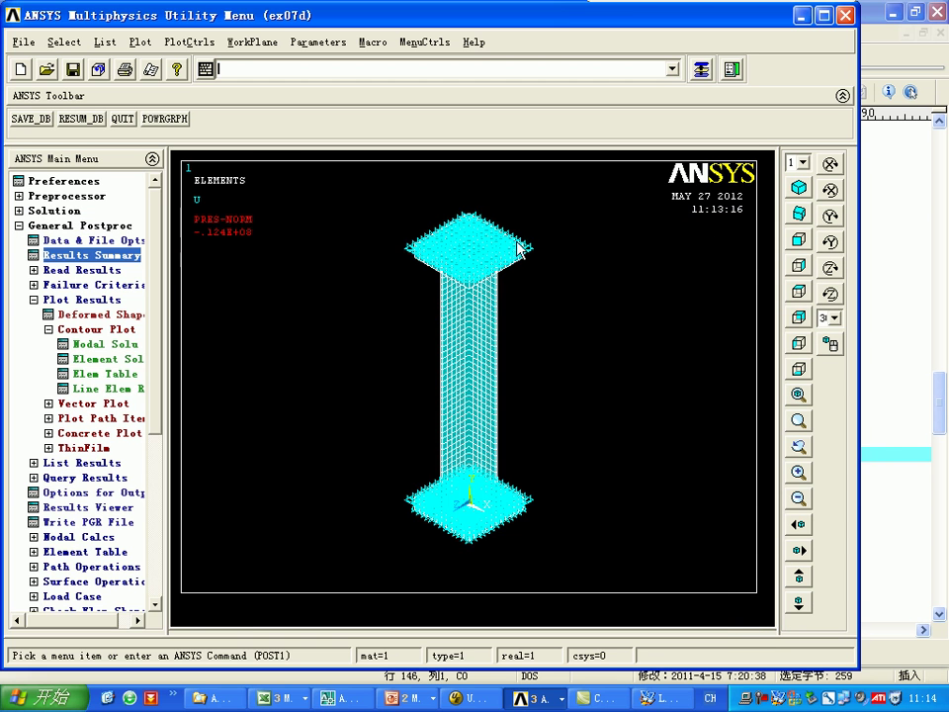
Step: Read the first result set and plot the nodal displacement vector sum as a contour on the deformed shape only
{"action": "left_click", "coordinate": [104, 344]}
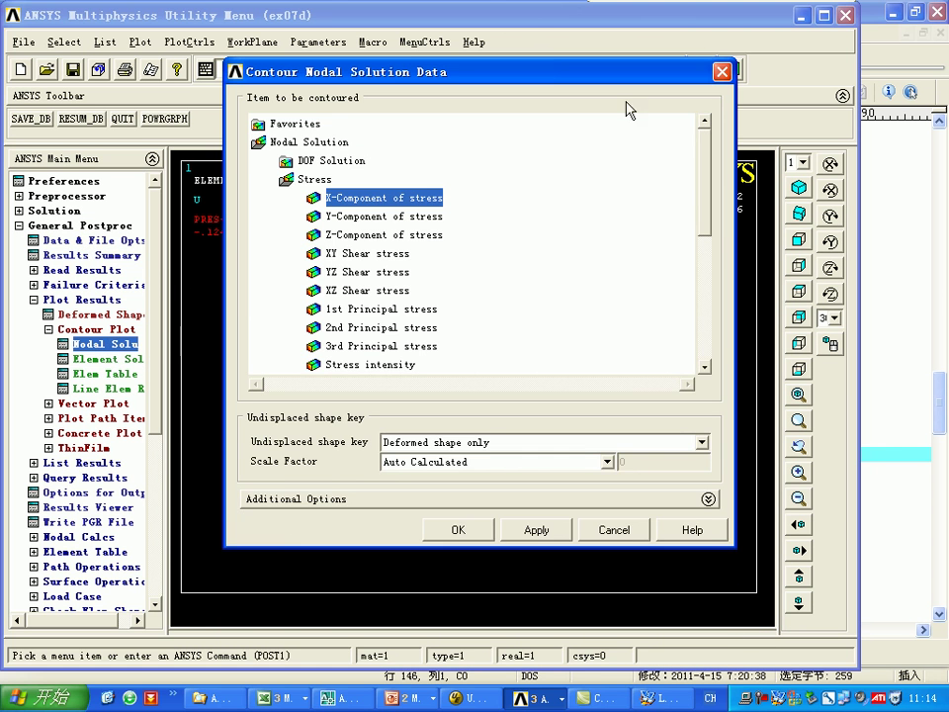
{"action": "left_click", "coordinate": [722, 71]}
{"action": "left_click", "coordinate": [79, 269]}
{"action": "left_click", "coordinate": [79, 285]}
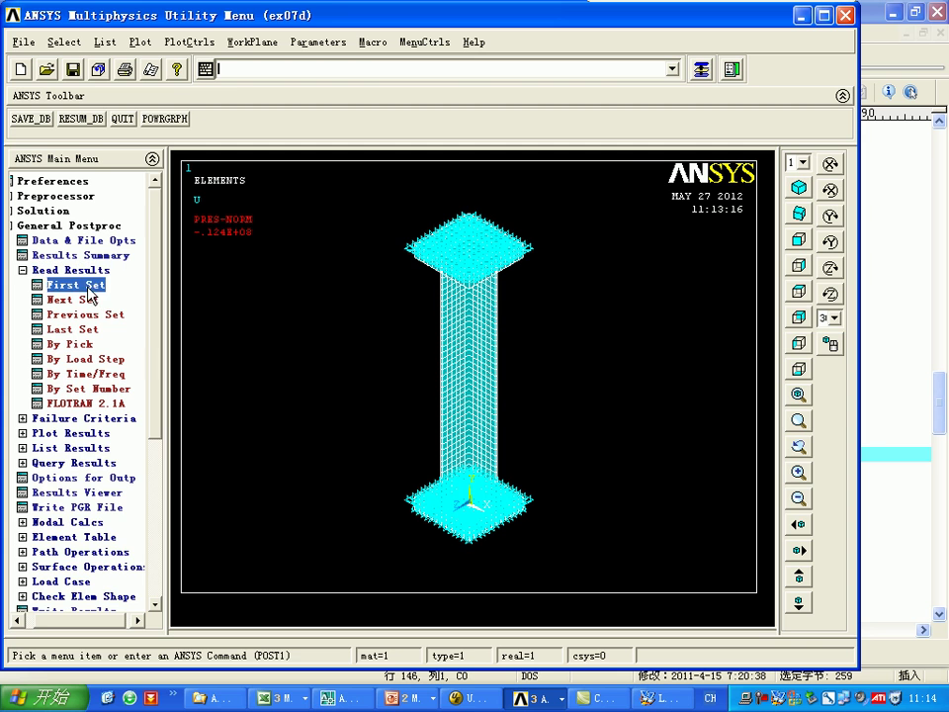
{"action": "left_click", "coordinate": [71, 433]}
{"action": "left_click", "coordinate": [89, 344]}
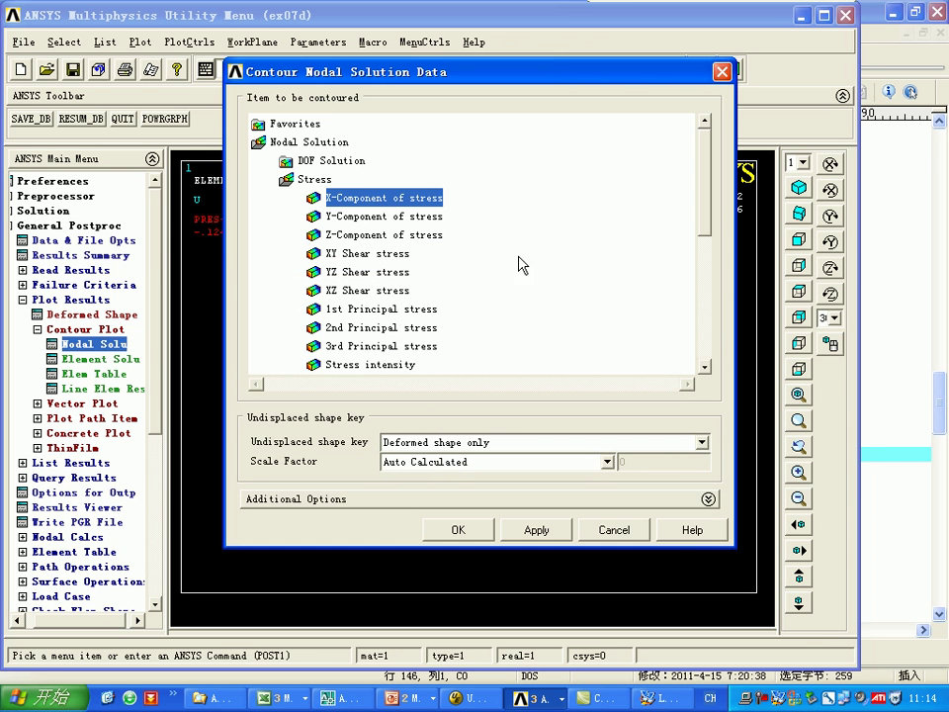
{"action": "left_click", "coordinate": [332, 160]}
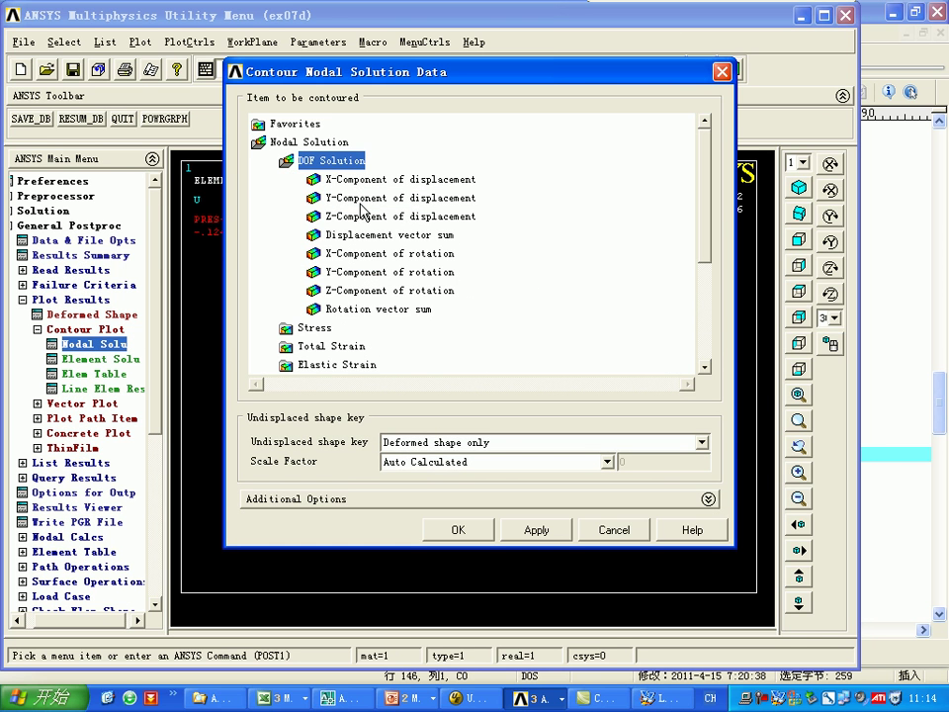
{"action": "left_click", "coordinate": [360, 197]}
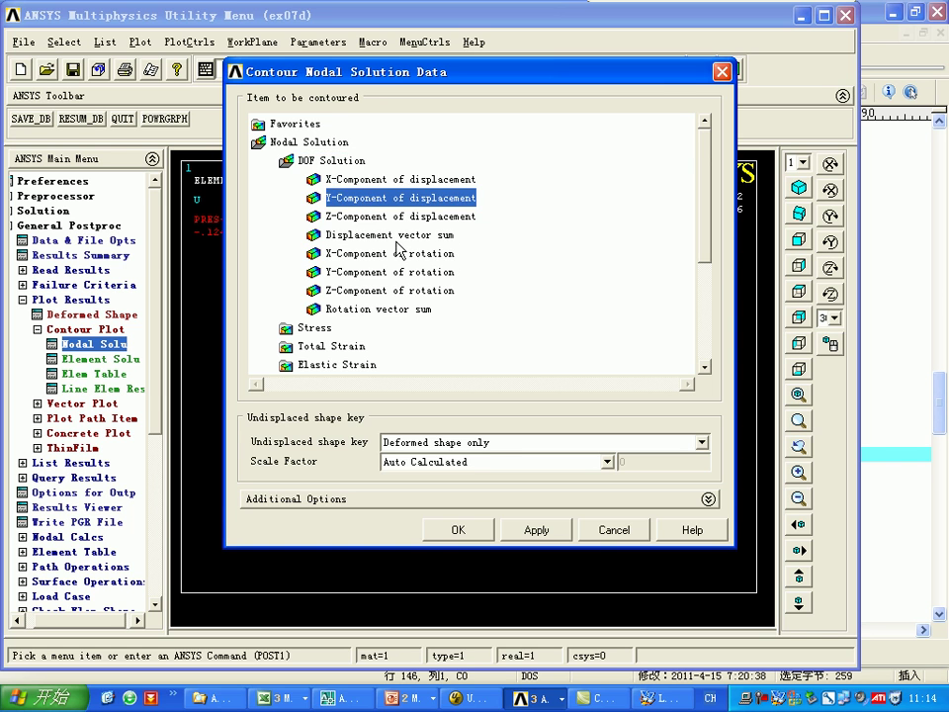
{"action": "left_click", "coordinate": [388, 236]}
{"action": "left_click", "coordinate": [473, 534]}
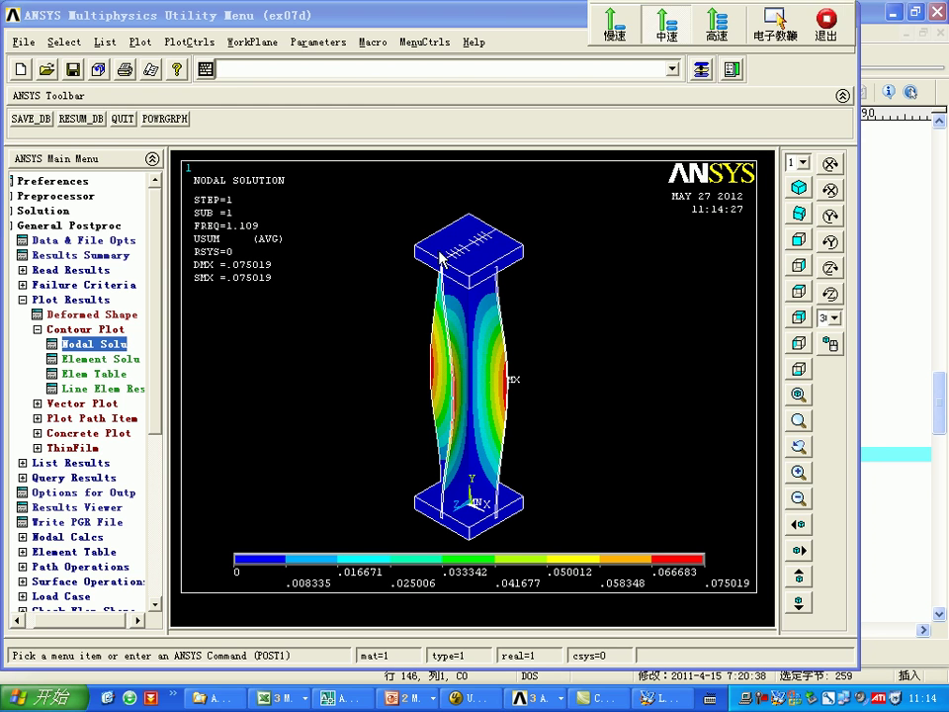
Step: Switch to ex07c.xls in Excel, set Lx and Ly to 300 mm, and select the Euler formula coefficient cell
{"action": "left_click", "coordinate": [287, 698]}
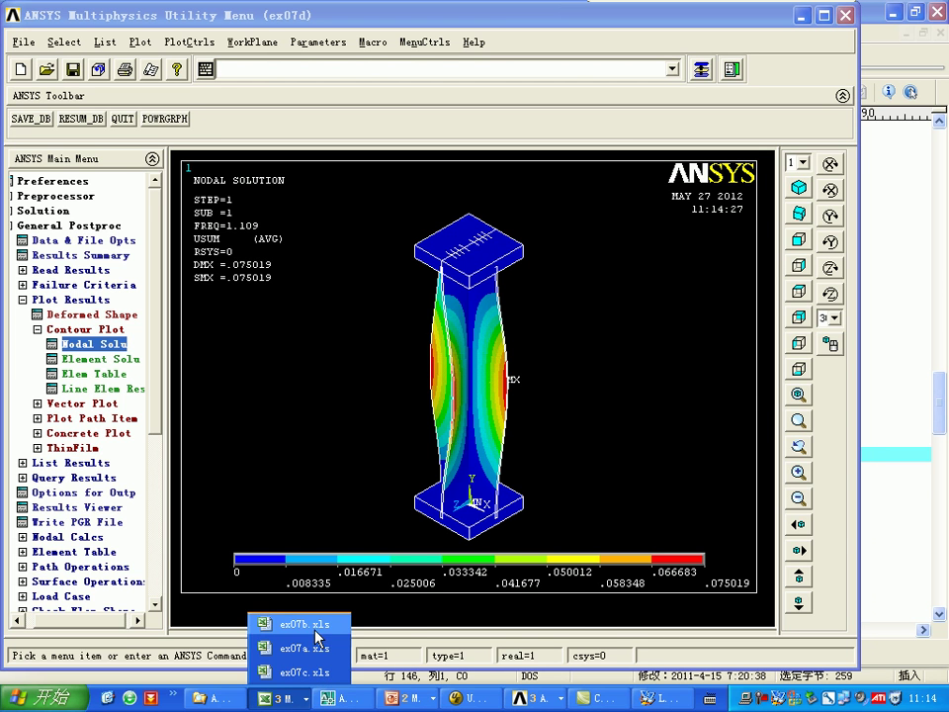
{"action": "left_click", "coordinate": [317, 673]}
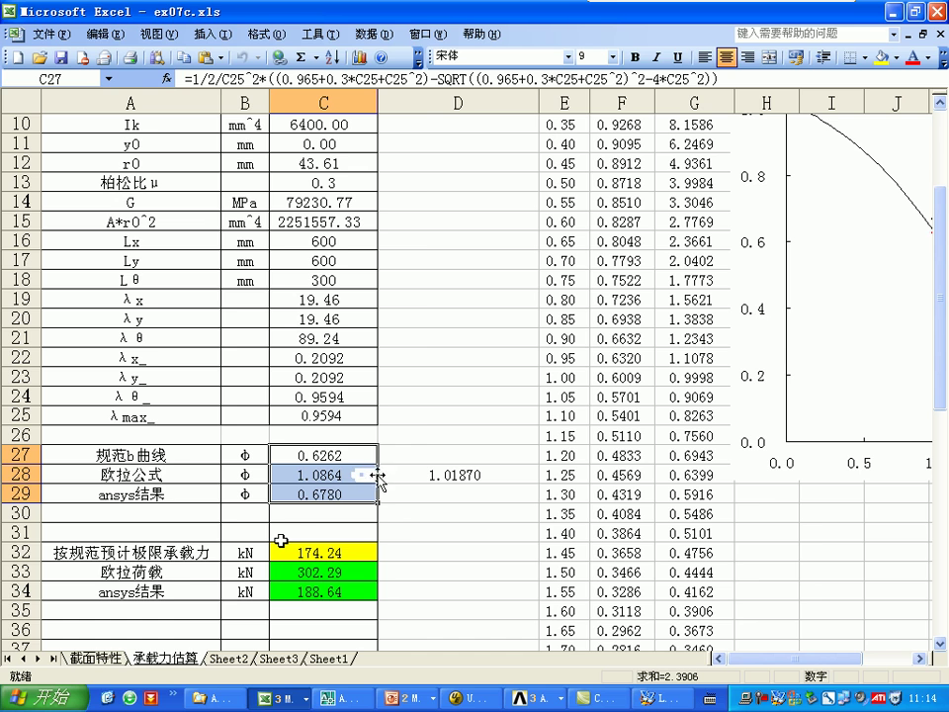
{"action": "left_click", "coordinate": [364, 255]}
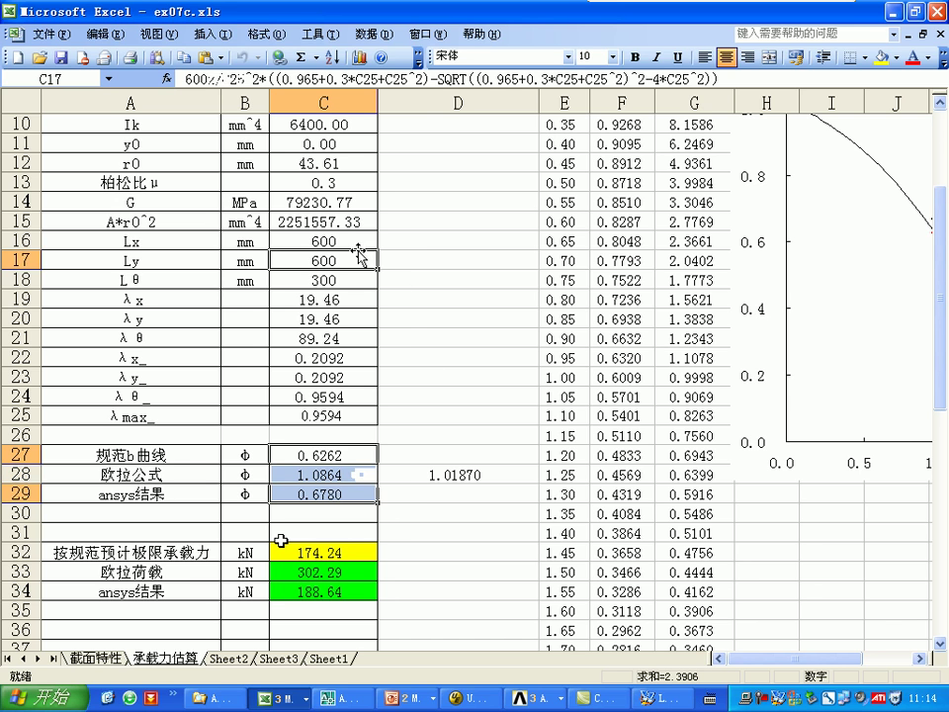
{"action": "key", "text": "Up"}
{"action": "type", "text": "300"}
{"action": "key", "text": "Return"}
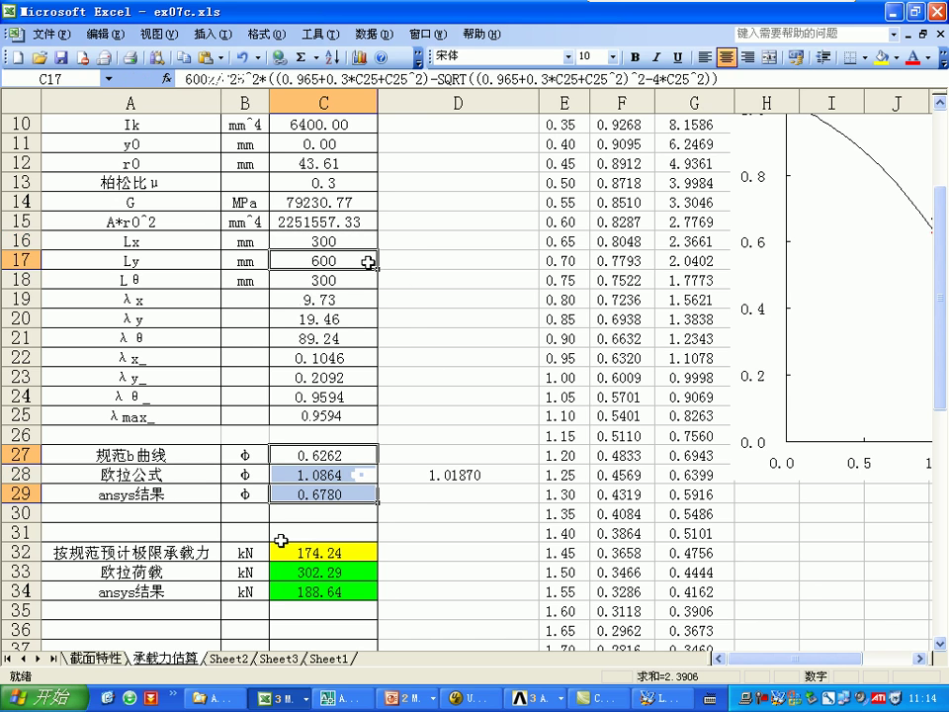
{"action": "type", "text": "300"}
{"action": "key", "text": "Return"}
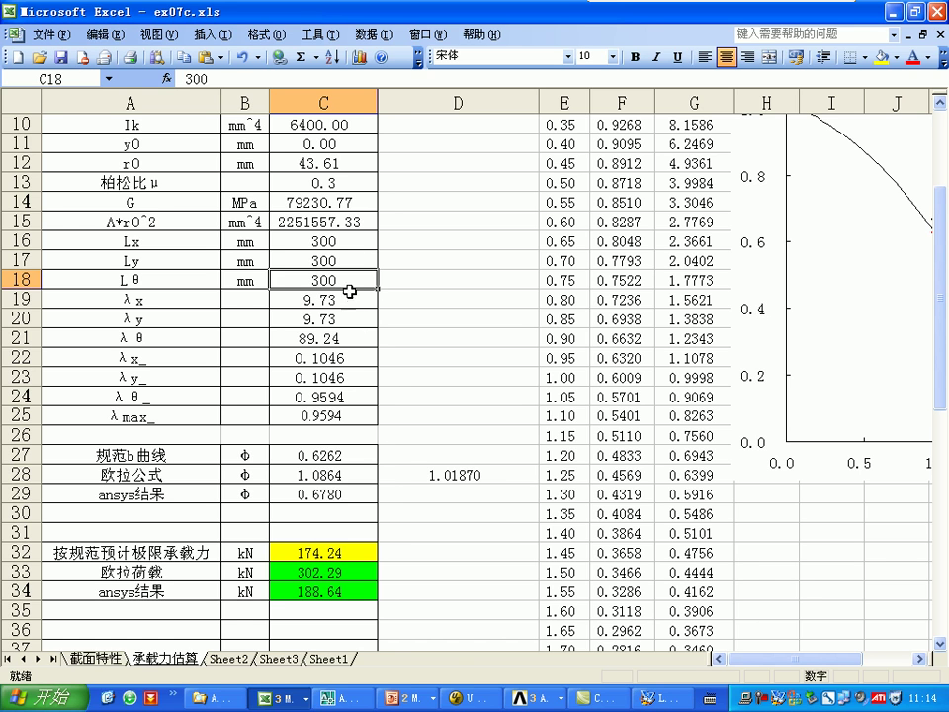
{"action": "left_click", "coordinate": [346, 475]}
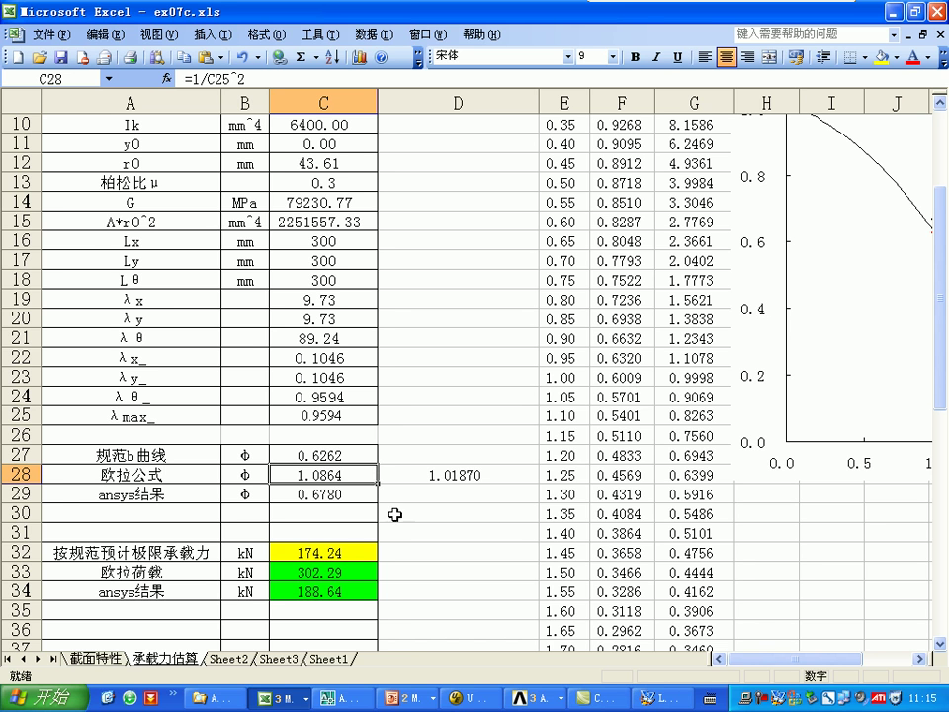
Step: Switch back to ANSYS, read the next result set, and replot to view the second buckling mode
{"action": "left_click", "coordinate": [537, 698]}
{"action": "left_click", "coordinate": [593, 649]}
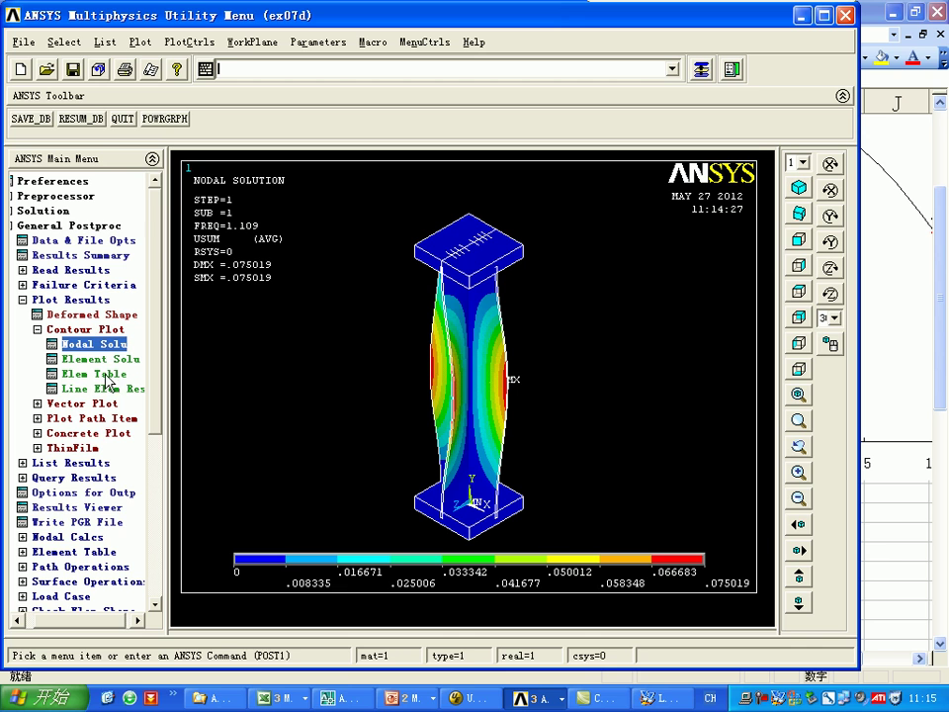
{"action": "left_click", "coordinate": [71, 270]}
{"action": "left_click", "coordinate": [77, 299]}
{"action": "left_click", "coordinate": [141, 42]}
{"action": "left_click", "coordinate": [146, 64]}
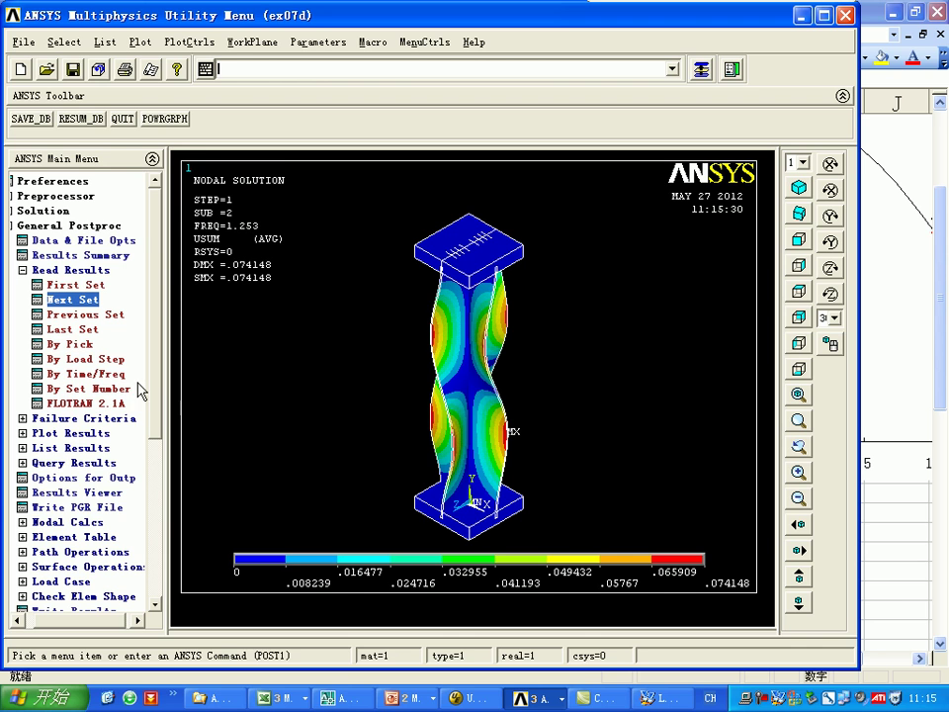
Step: Advance through the following result sets and replot the displacement contour up to the fourth buckling mode
{"action": "left_click", "coordinate": [103, 42]}
{"action": "left_click", "coordinate": [141, 41]}
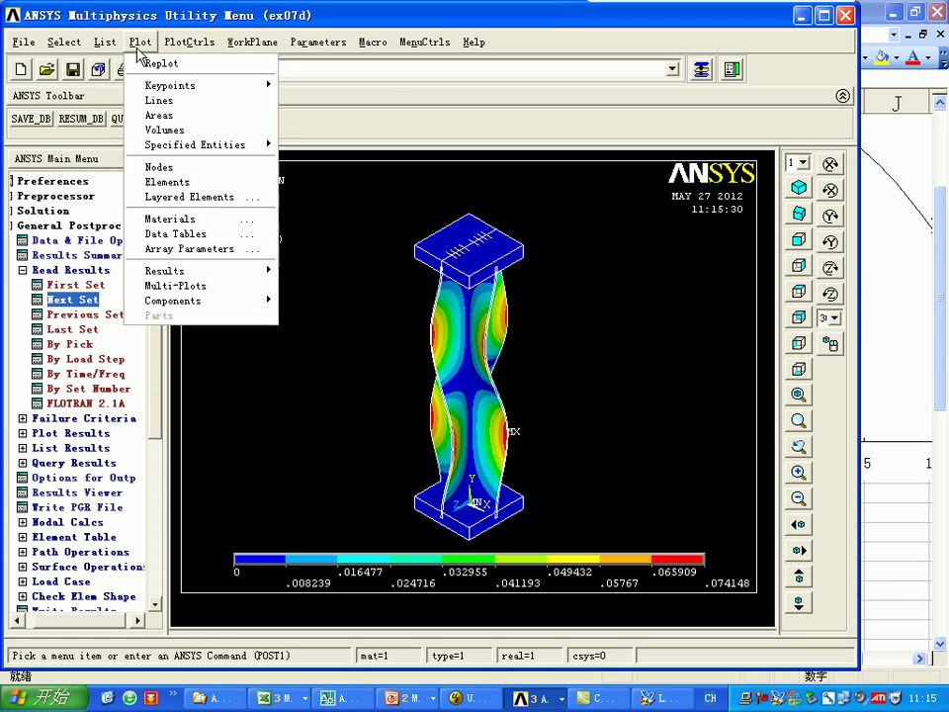
{"action": "left_click", "coordinate": [145, 65]}
{"action": "left_click", "coordinate": [88, 302]}
{"action": "left_click", "coordinate": [133, 41]}
{"action": "left_click", "coordinate": [146, 63]}
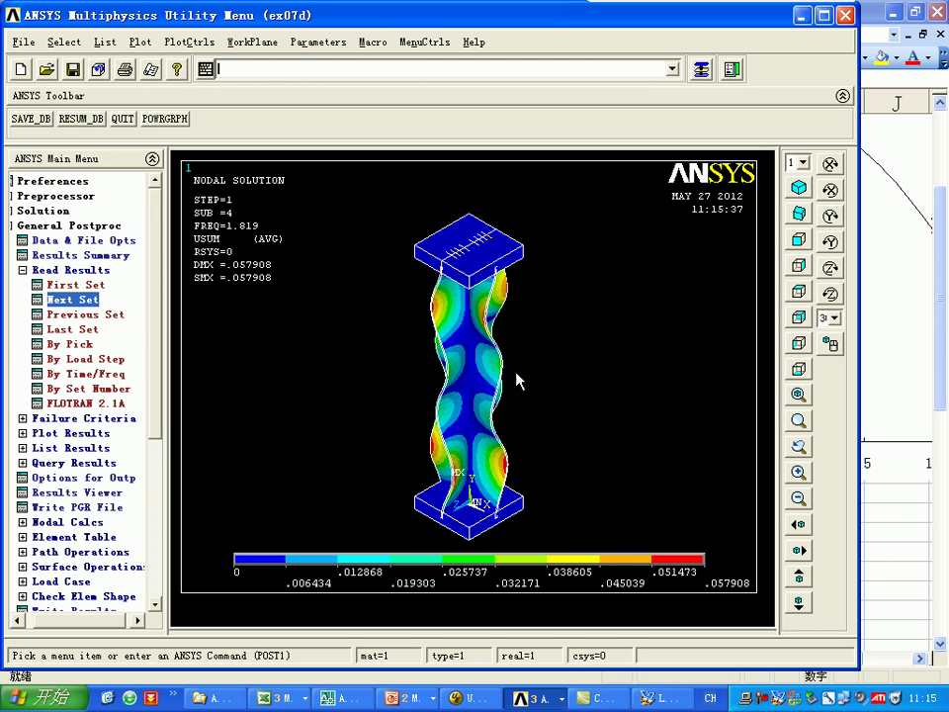
Step: Read the first result set again and replot the first buckling mode
{"action": "left_click", "coordinate": [79, 285]}
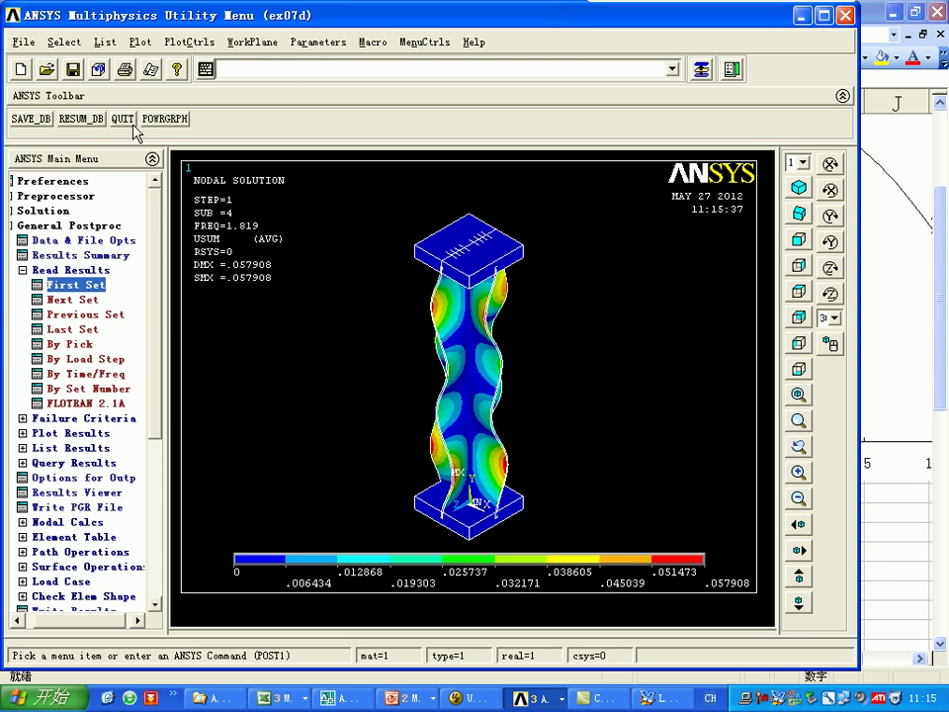
{"action": "left_click", "coordinate": [140, 41]}
{"action": "left_click", "coordinate": [148, 64]}
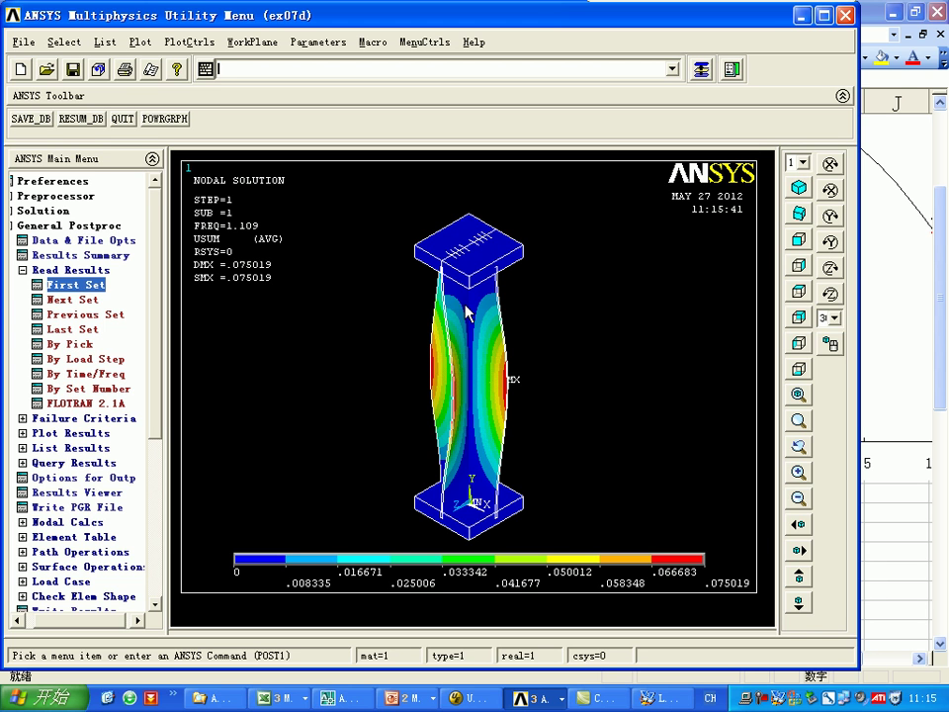
Step: Switch to UltraEdit and review the buckling-mode, display-setting and initial-imperfection blocks of ex07d.mac, including the upgeom command
{"action": "left_click", "coordinate": [478, 698]}
{"action": "scroll", "coordinate": [286, 293], "scroll_direction": "down", "scroll_amount": 1}
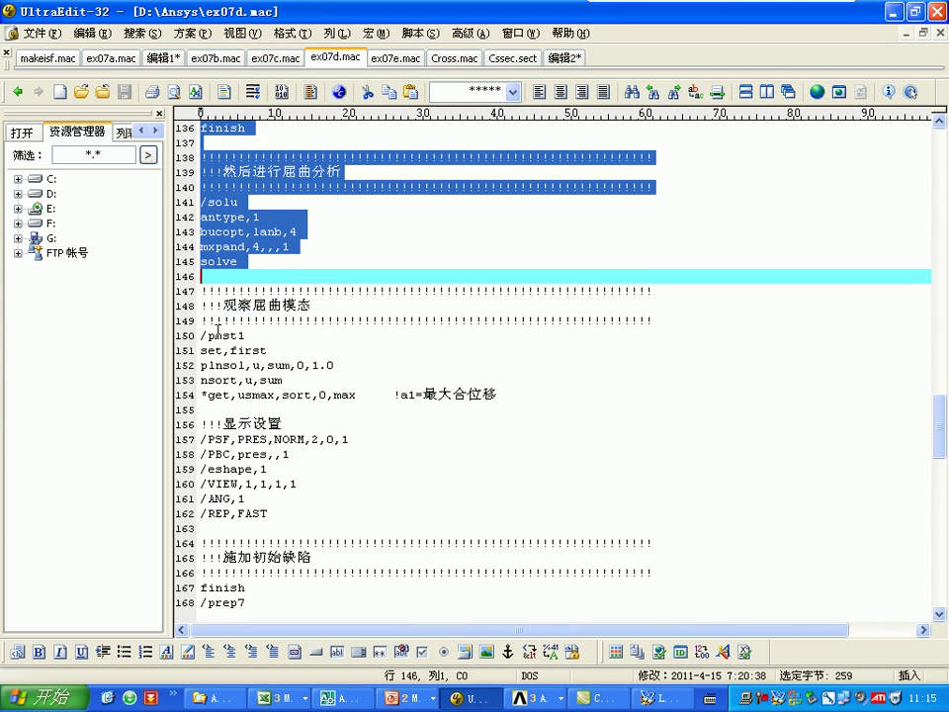
{"action": "left_click_drag", "start_coordinate": [201, 335], "coordinate": [193, 401]}
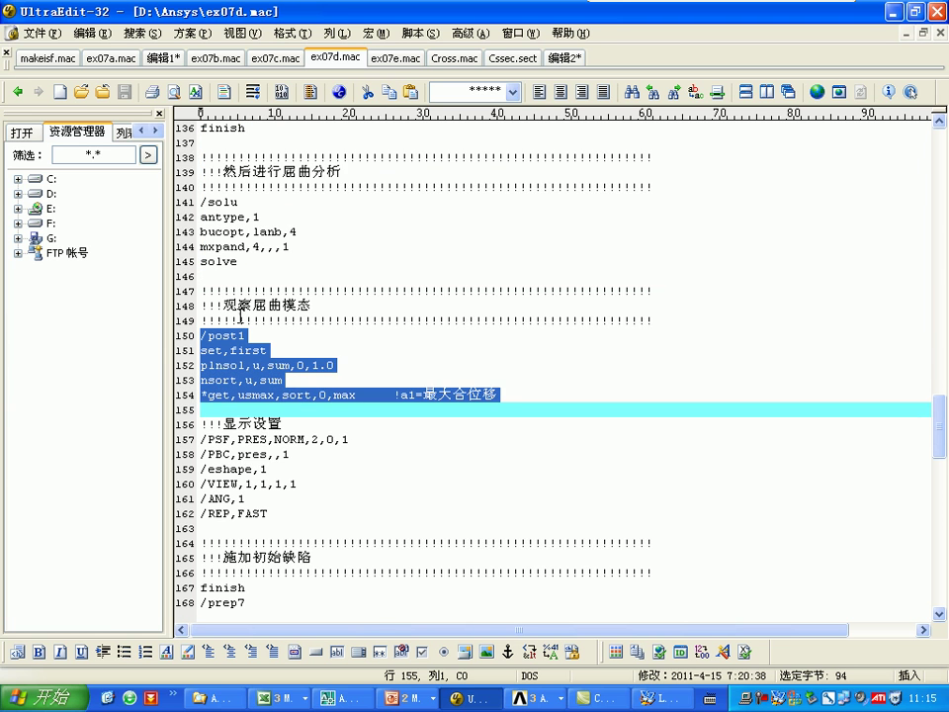
{"action": "scroll", "coordinate": [198, 233], "scroll_direction": "down", "scroll_amount": 1}
{"action": "scroll", "coordinate": [219, 222], "scroll_direction": "down", "scroll_amount": 1}
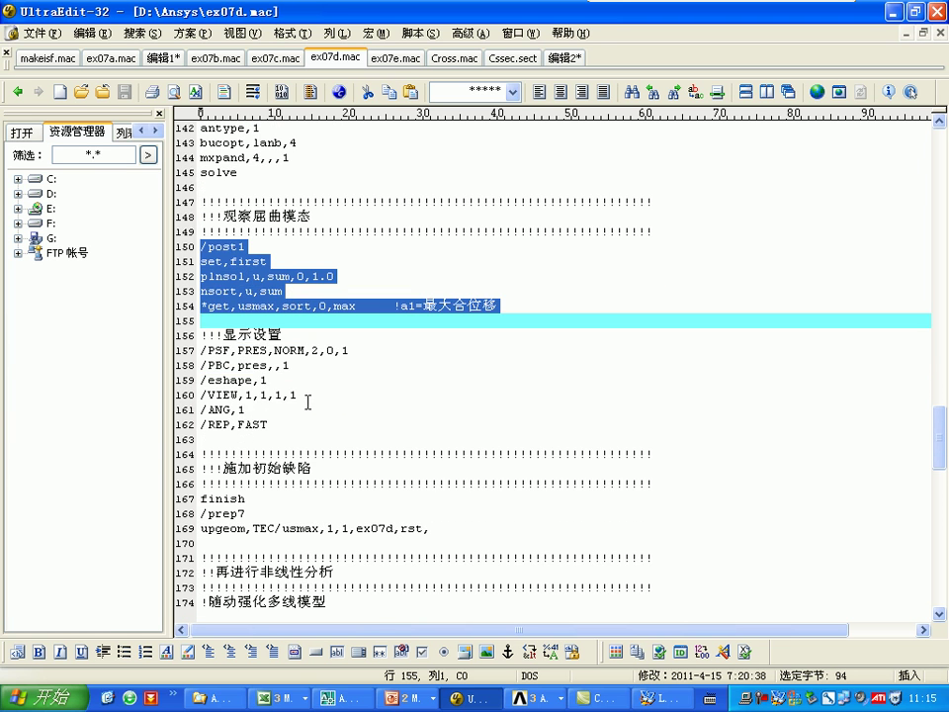
{"action": "scroll", "coordinate": [309, 396], "scroll_direction": "down", "scroll_amount": 2}
{"action": "left_click_drag", "start_coordinate": [201, 404], "coordinate": [216, 452]}
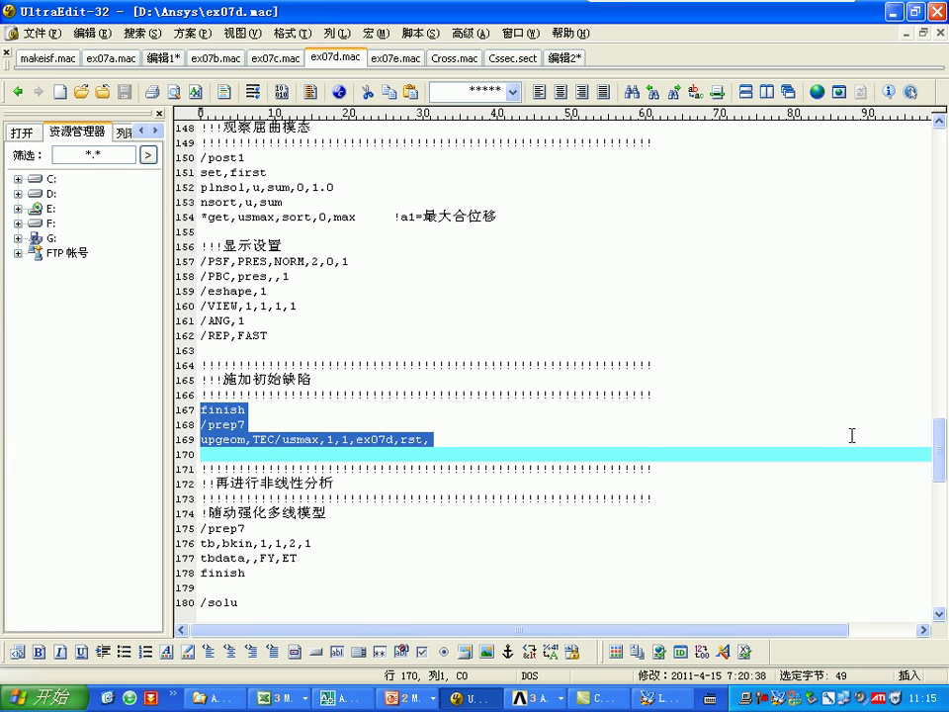
{"action": "left_click", "coordinate": [216, 441]}
{"action": "double_click", "coordinate": [216, 441]}
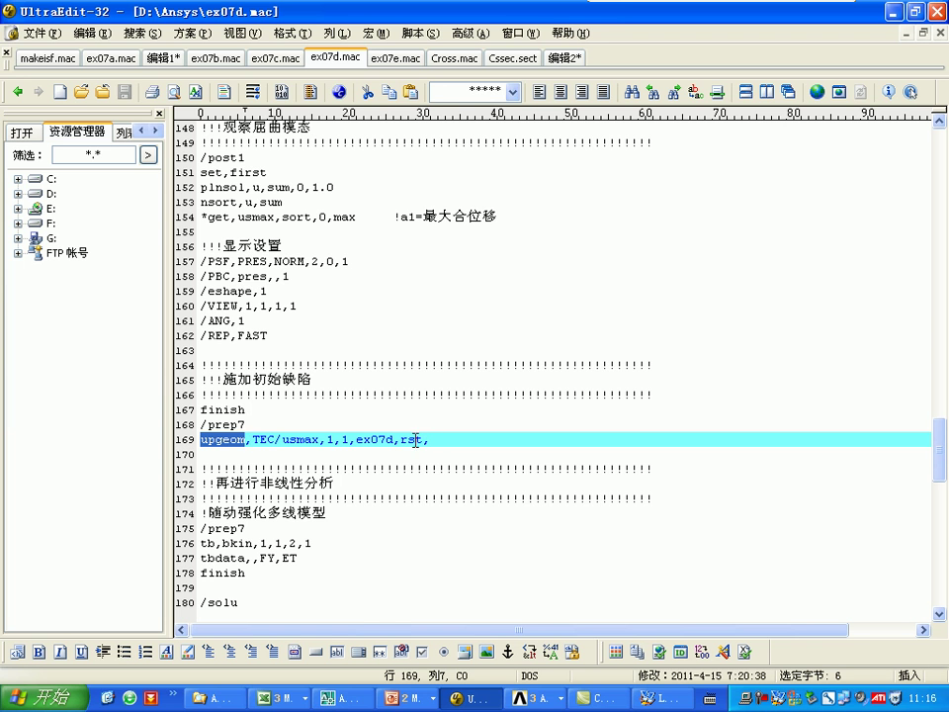
Step: Try to apply the initial imperfection by copying the finish, /prep7 and upgeom lines and running them in ANSYS
{"action": "left_click_drag", "start_coordinate": [201, 409], "coordinate": [199, 450]}
{"action": "key", "text": "ctrl+c"}
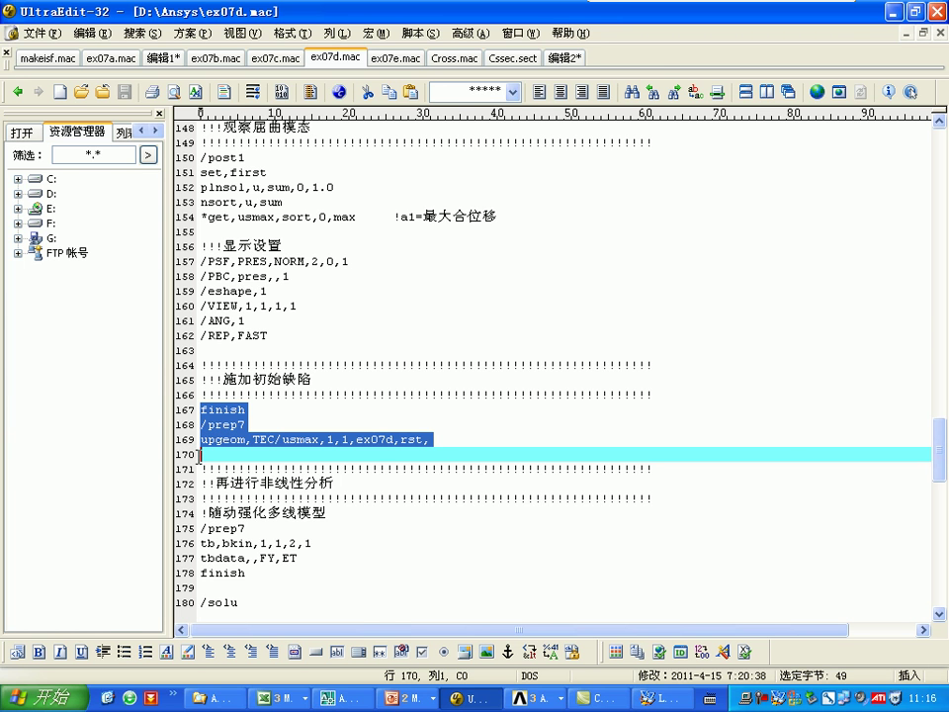
{"action": "left_click", "coordinate": [539, 698]}
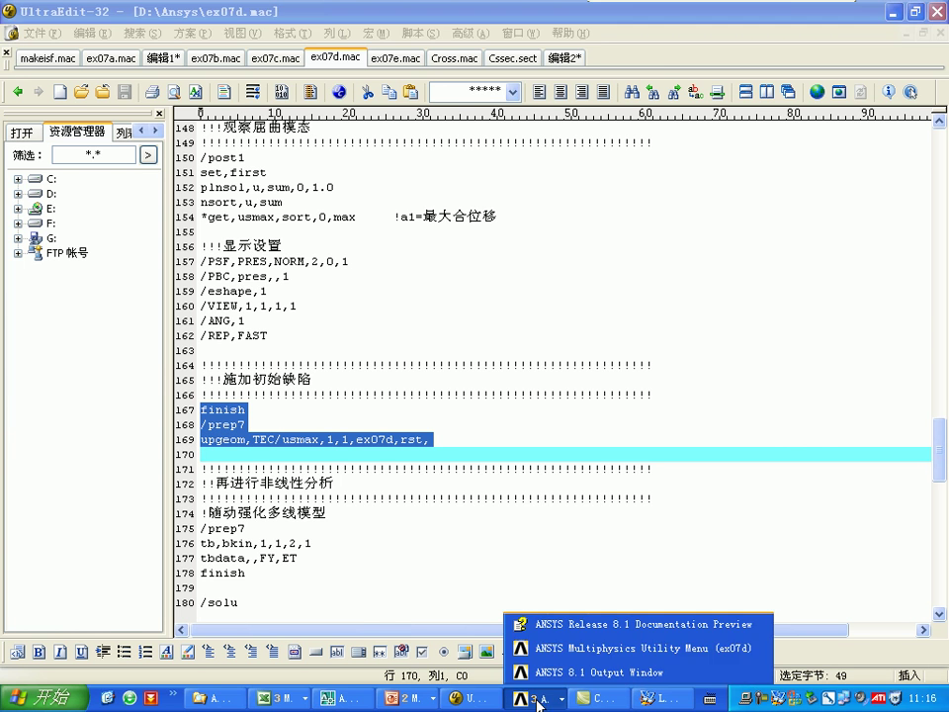
{"action": "left_click", "coordinate": [567, 648]}
{"action": "key", "text": "ctrl+v"}
{"action": "key", "text": "Return"}
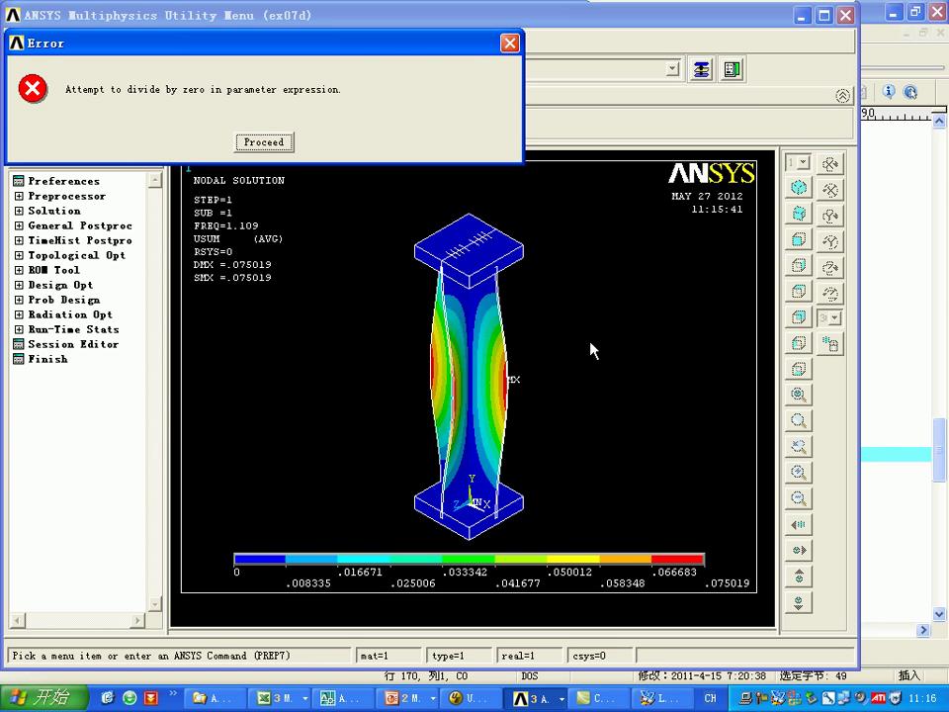
{"action": "left_click", "coordinate": [274, 145]}
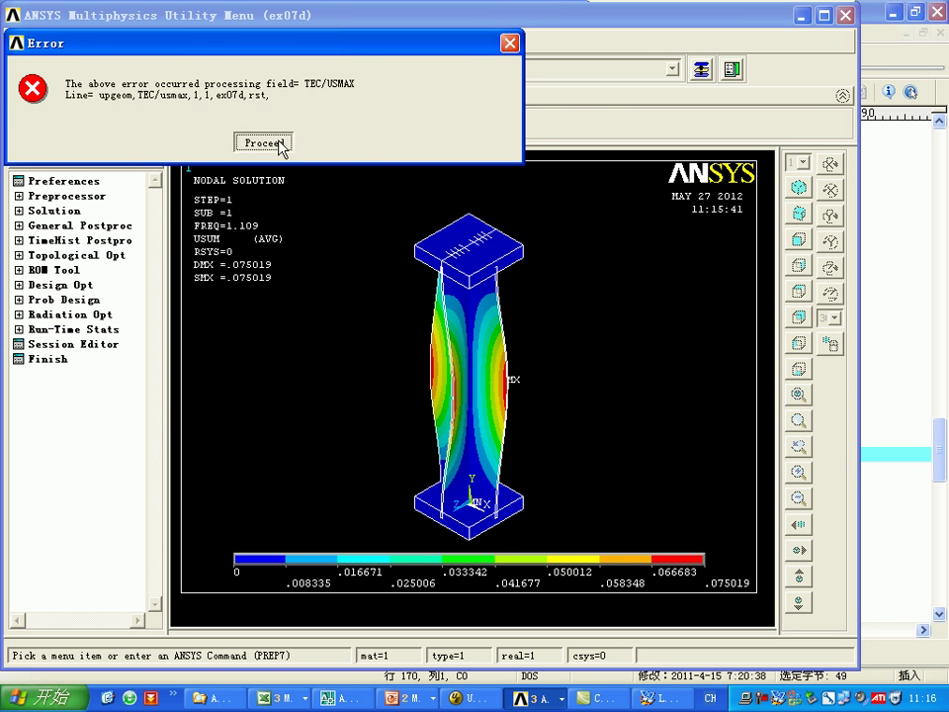
{"action": "left_click", "coordinate": [263, 144]}
Step: Switch back to UltraEdit, copy lines 150 to 169 from /post1 through upgeom, and run them in ANSYS
{"action": "key", "text": "alt+Tab"}
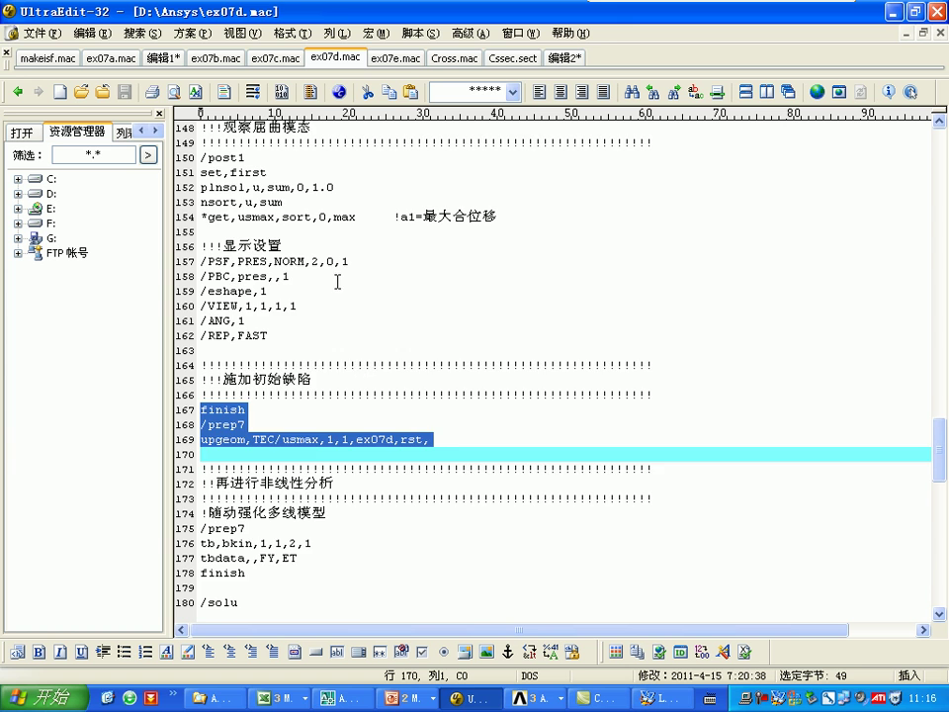
{"action": "scroll", "coordinate": [337, 282], "scroll_direction": "up", "scroll_amount": 2}
{"action": "left_click_drag", "start_coordinate": [199, 246], "coordinate": [198, 543]}
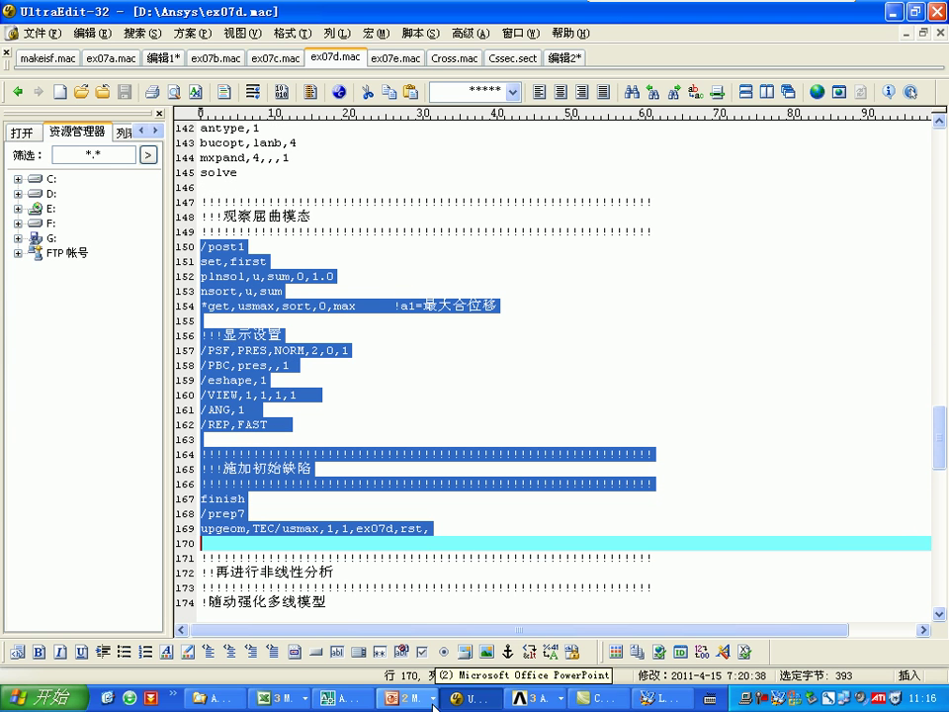
{"action": "left_click", "coordinate": [531, 698]}
{"action": "left_click", "coordinate": [570, 650]}
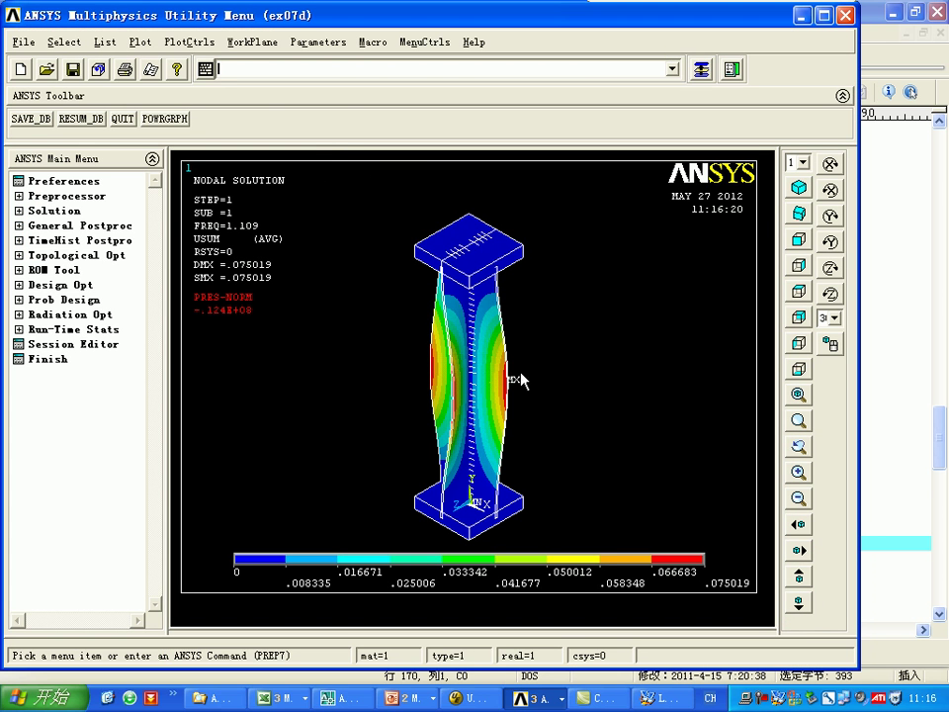
Step: Plot the elements of the updated column geometry and view them from the top
{"action": "left_click", "coordinate": [138, 42]}
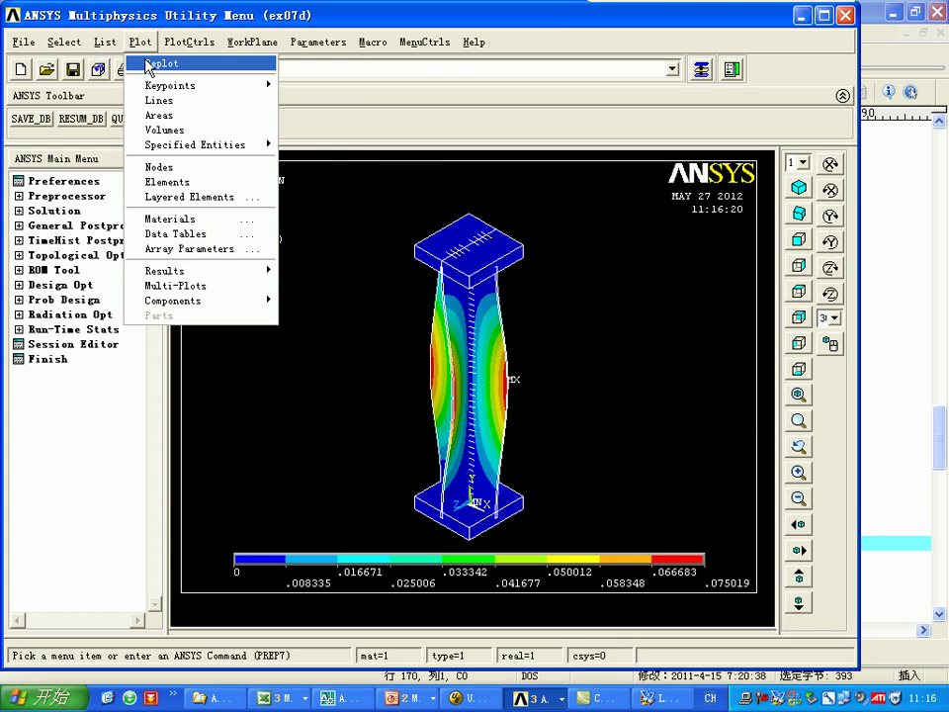
{"action": "left_click", "coordinate": [178, 181]}
{"action": "left_click", "coordinate": [193, 42]}
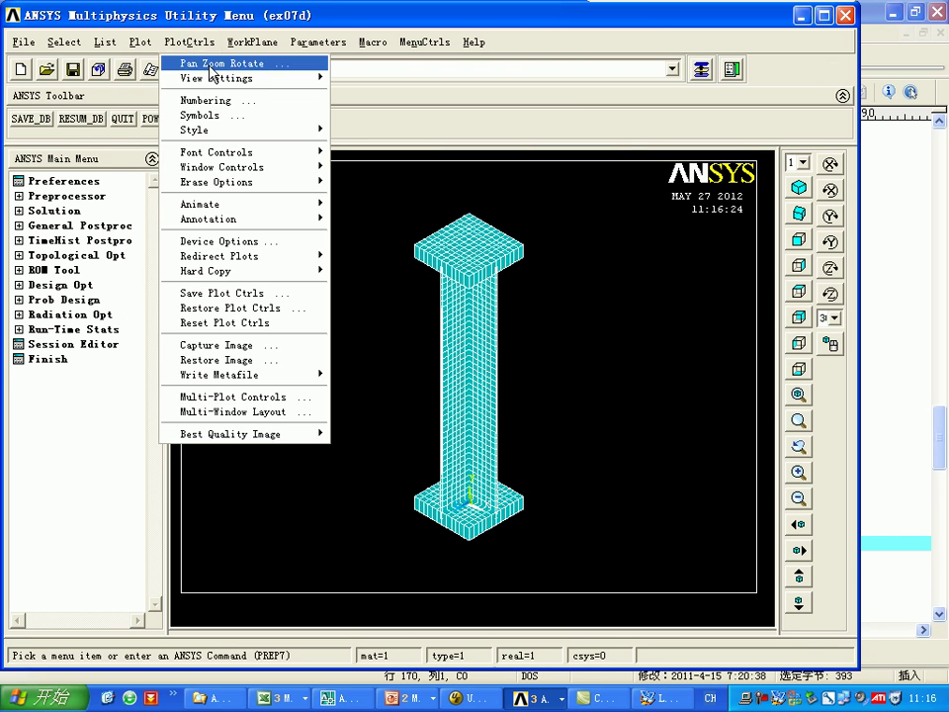
{"action": "left_click", "coordinate": [209, 61]}
{"action": "left_click", "coordinate": [850, 150]}
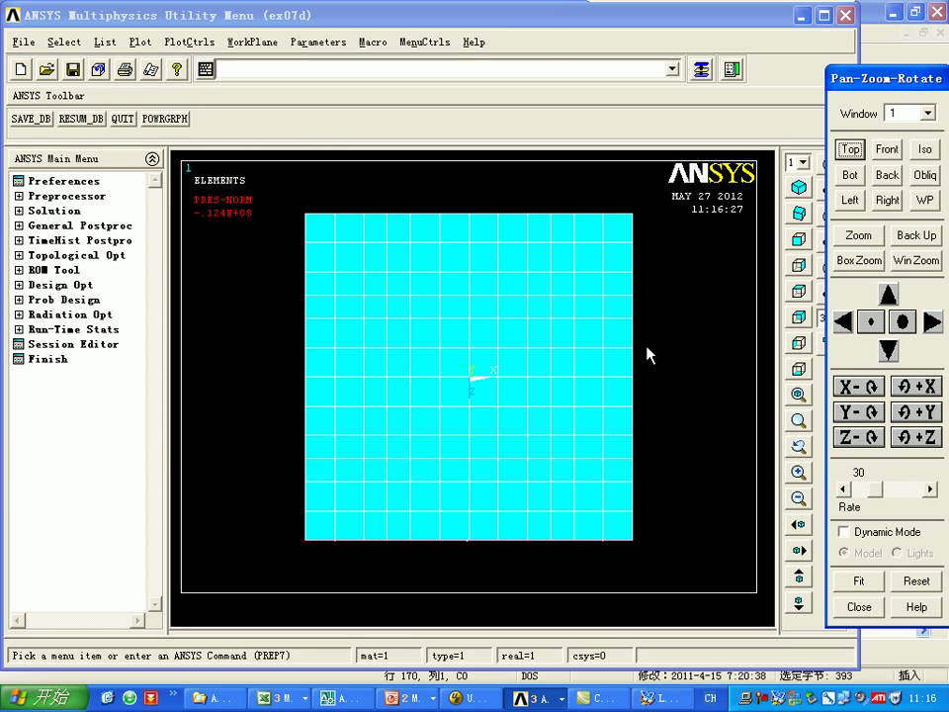
Step: Unselect the elements with real constant 3 using esel,u,real,,3 and plot the remaining elements
{"action": "left_click", "coordinate": [247, 73]}
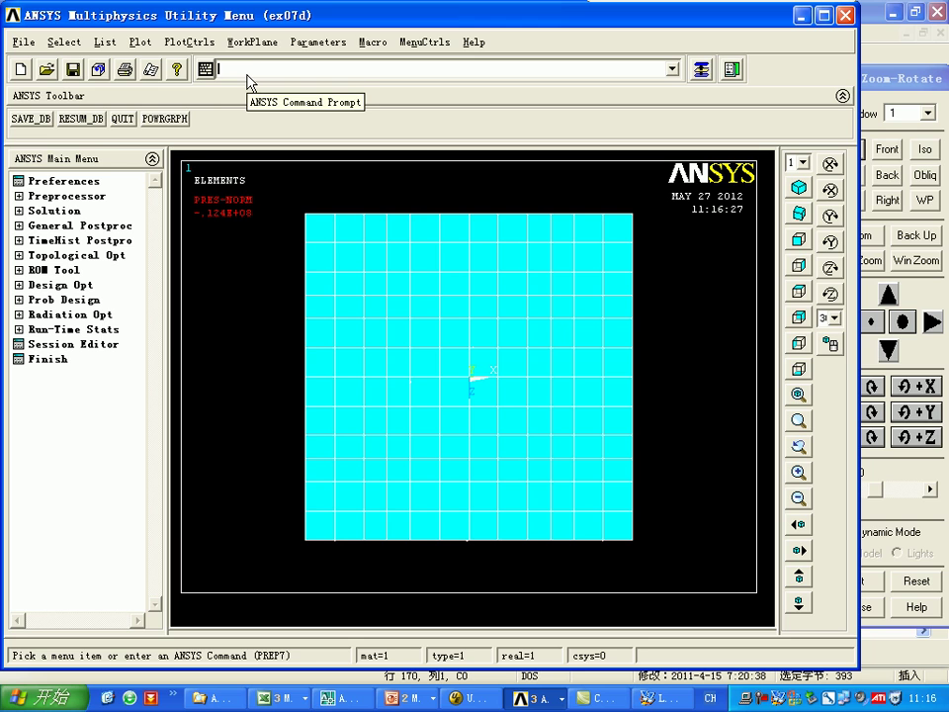
{"action": "type", "text": "esel,u,real,"}
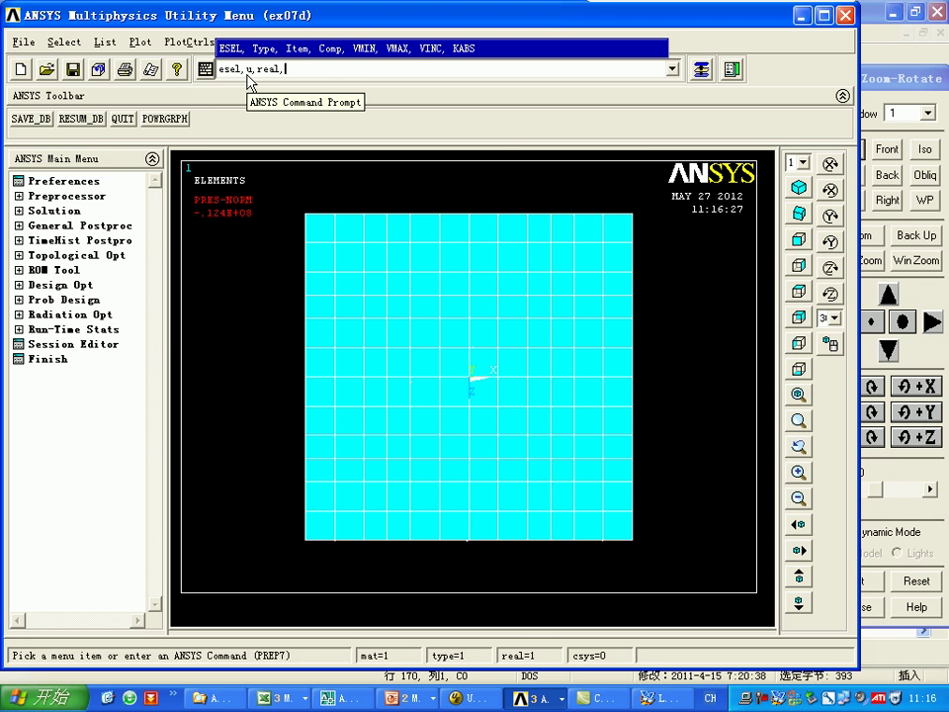
{"action": "type", "text": "3"}
{"action": "key", "text": "Return"}
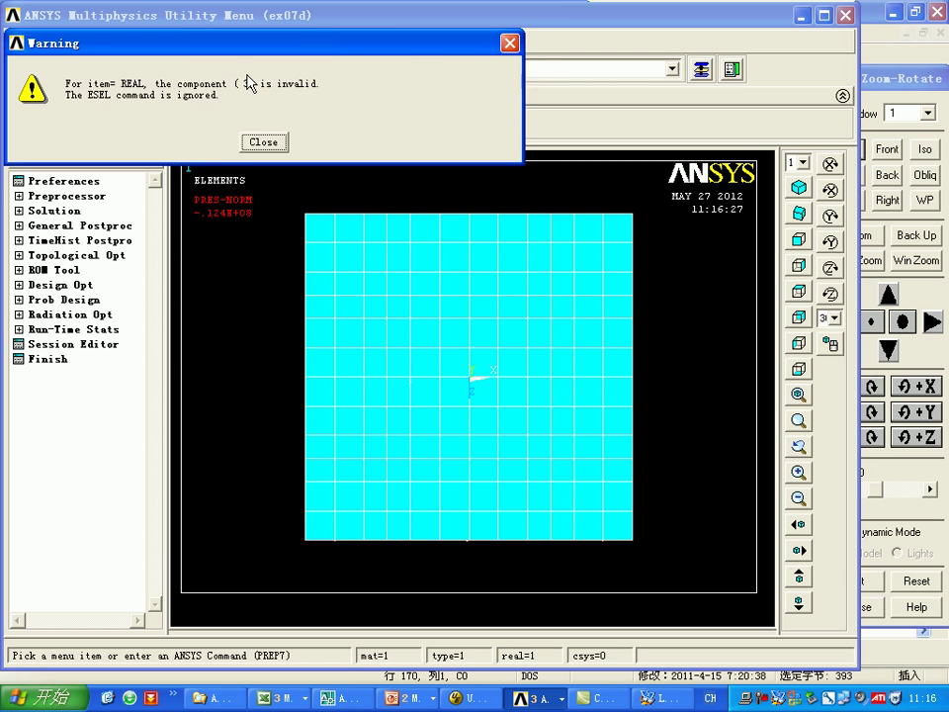
{"action": "left_click", "coordinate": [263, 141]}
{"action": "key", "text": "Up"}
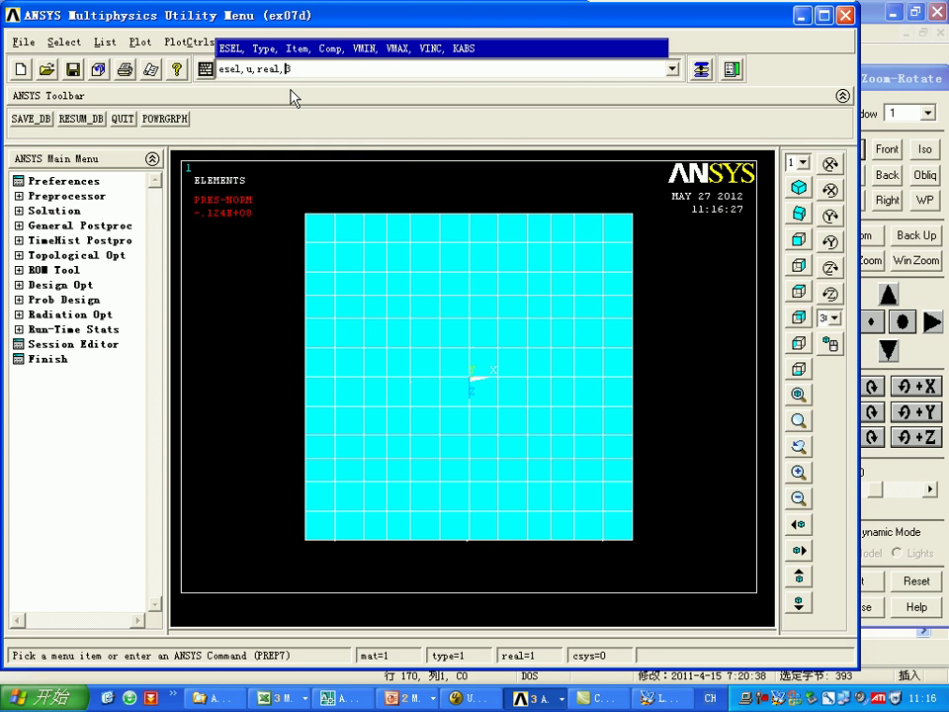
{"action": "key", "text": "Return"}
{"action": "left_click", "coordinate": [140, 41]}
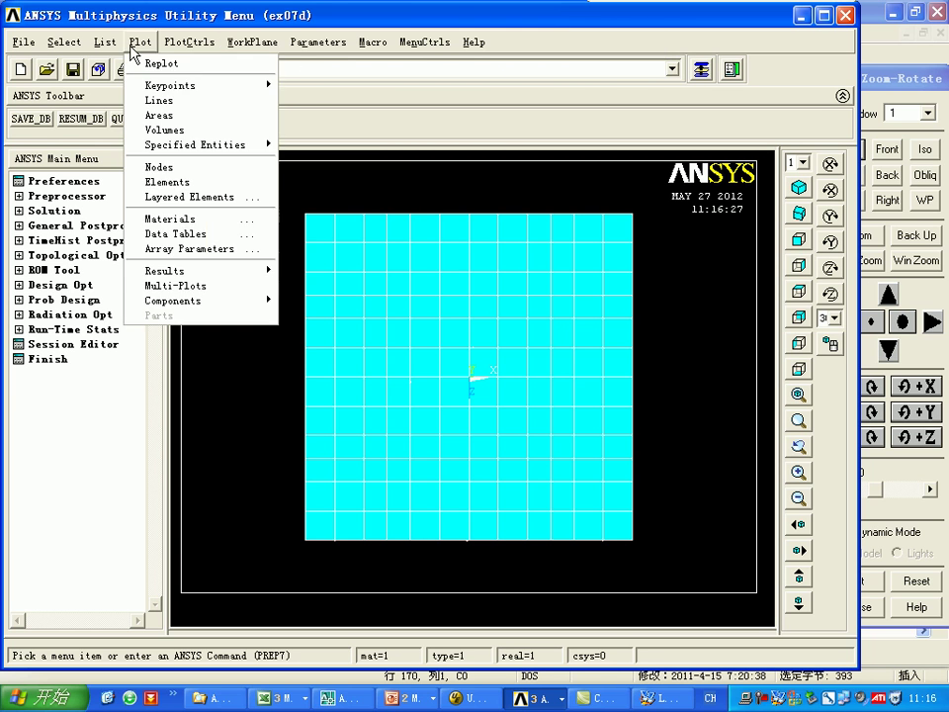
{"action": "left_click", "coordinate": [159, 182]}
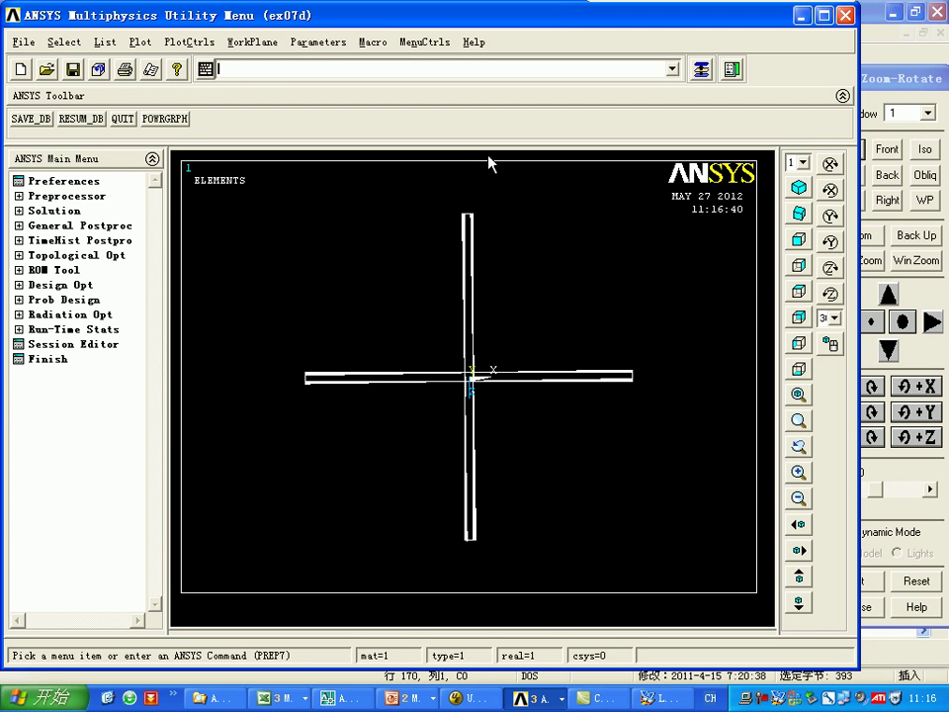
Step: View the cross-shaped column elements isometrically and return to the top view
{"action": "key", "text": "Up"}
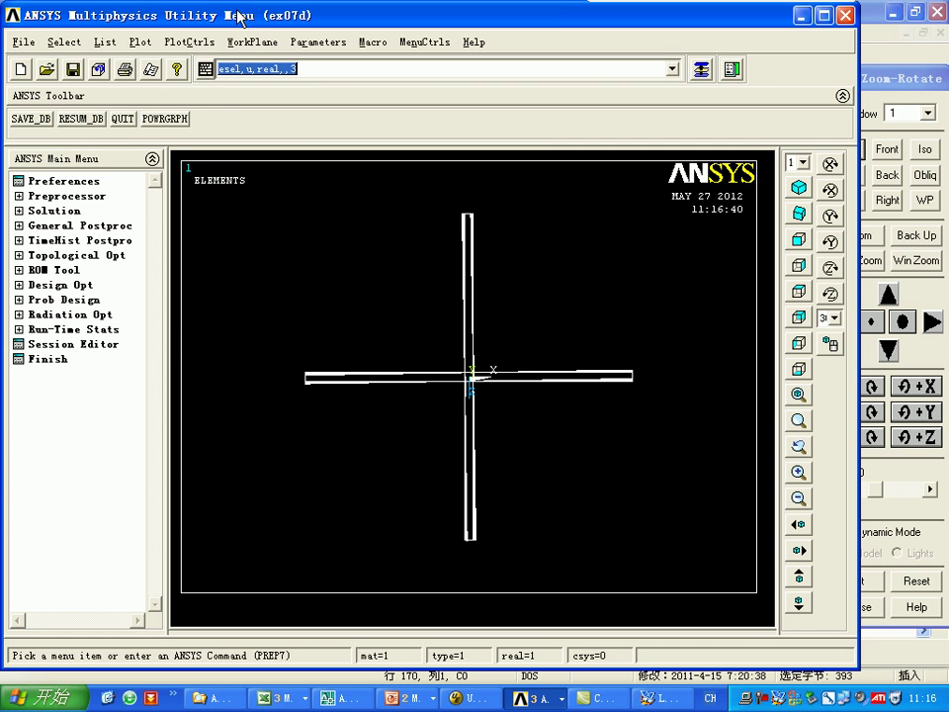
{"action": "left_click", "coordinate": [141, 42]}
{"action": "left_click", "coordinate": [198, 180]}
{"action": "key", "text": "Return"}
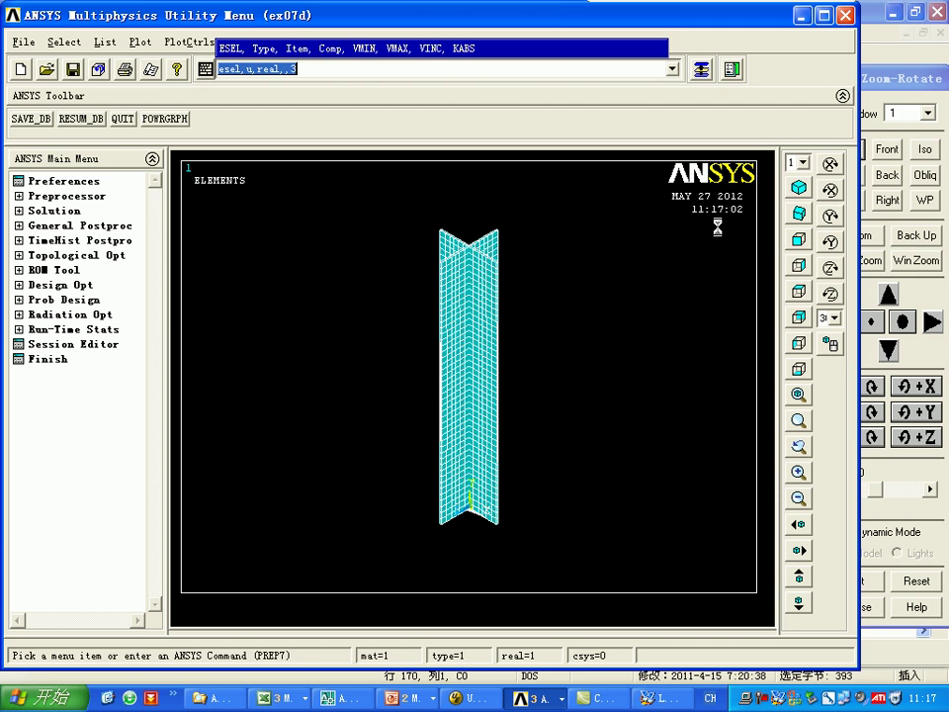
{"action": "left_click", "coordinate": [799, 290]}
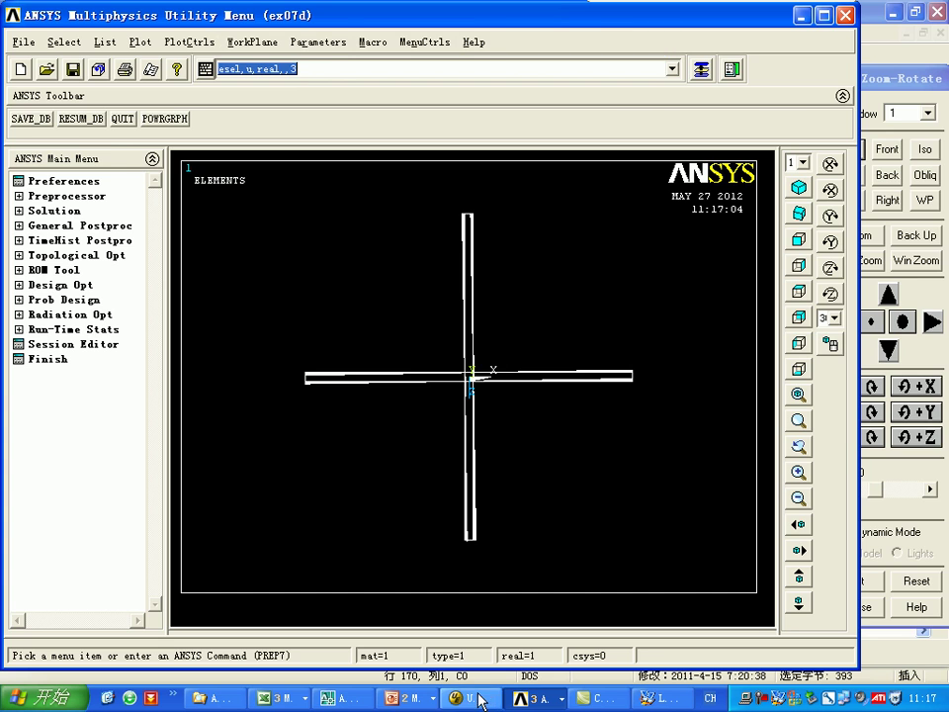
Step: Reselect all entities of the model with the allsel,all command
{"action": "key", "text": "alt+Tab"}
{"action": "key", "text": "alt+Tab"}
{"action": "left_click", "coordinate": [319, 69]}
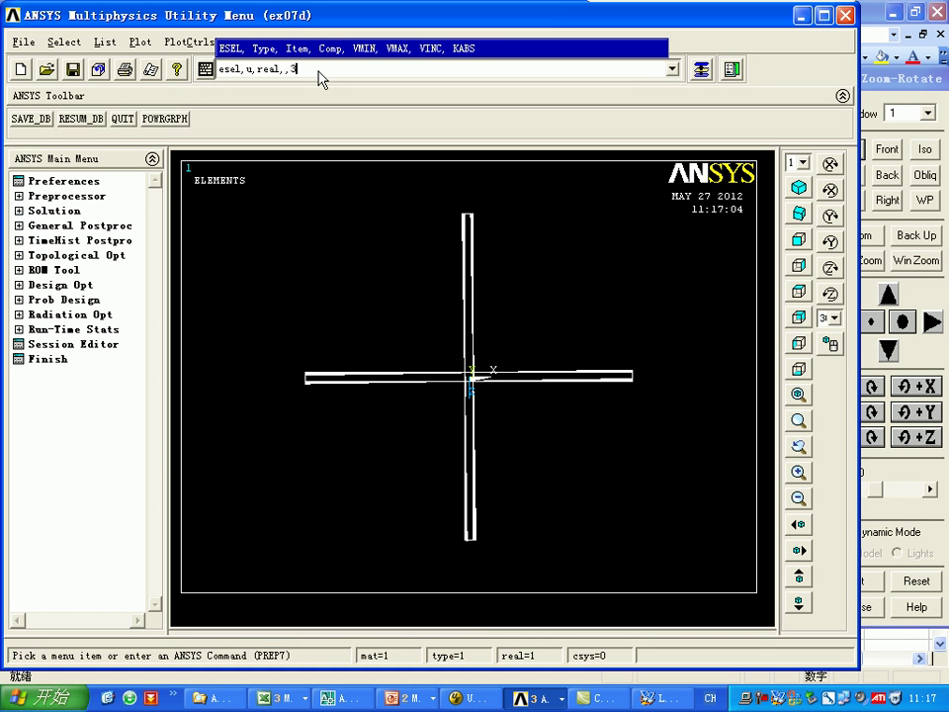
{"action": "type", "text": "alls"}
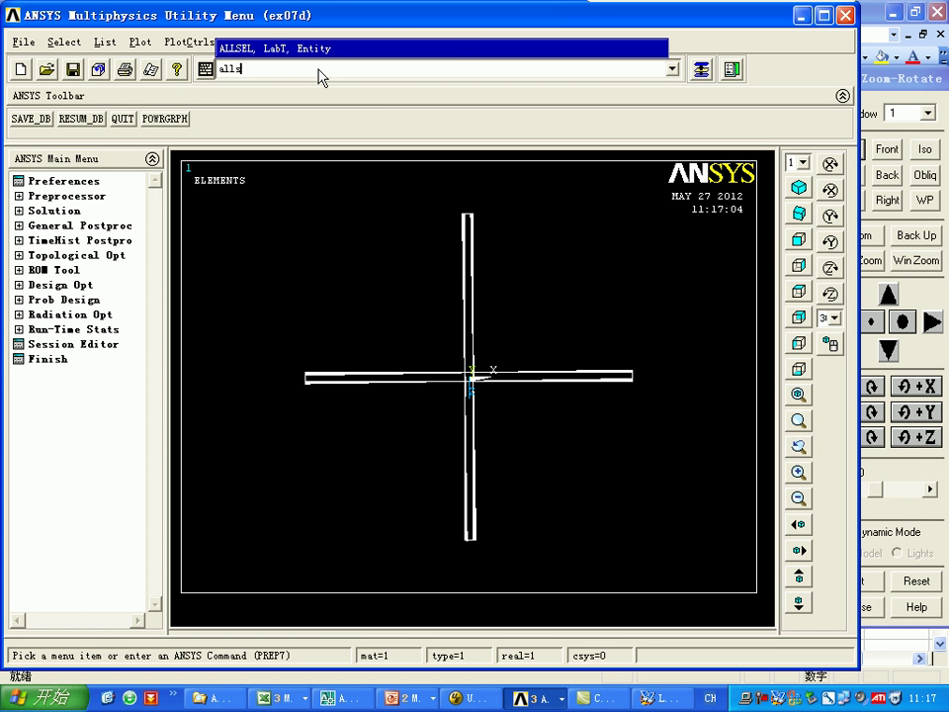
{"action": "type", "text": "el,all"}
{"action": "key", "text": "Return"}
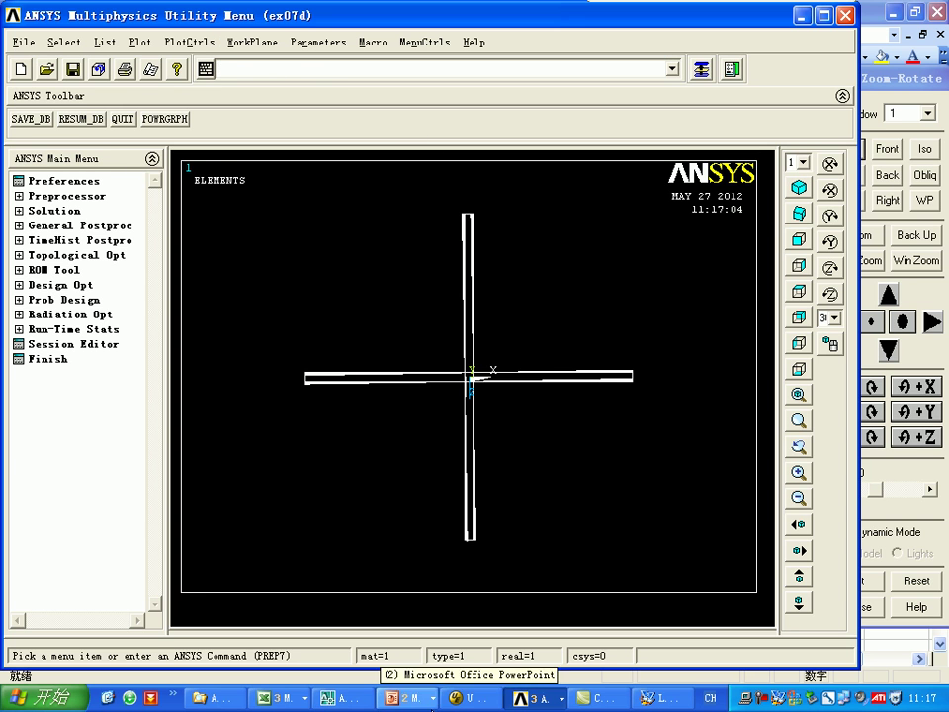
Step: Copy lines 175 to 178 of ex07d.mac, which define the bkin material with FY and ET, and run them in ANSYS
{"action": "key", "text": "alt+Tab"}
{"action": "scroll", "coordinate": [311, 504], "scroll_direction": "down", "scroll_amount": 3}
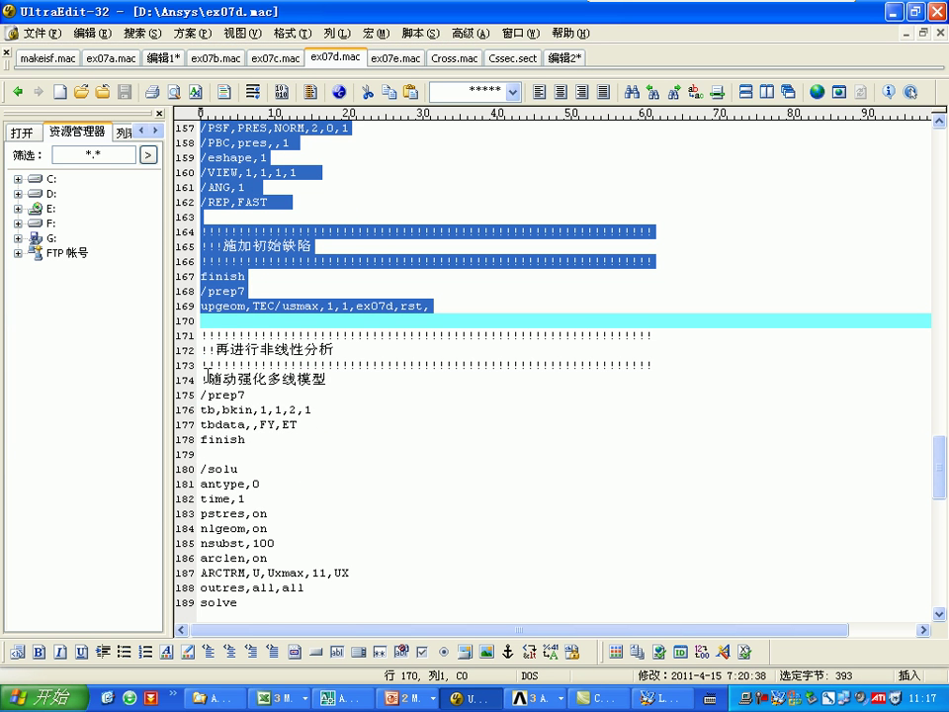
{"action": "left_click", "coordinate": [200, 378]}
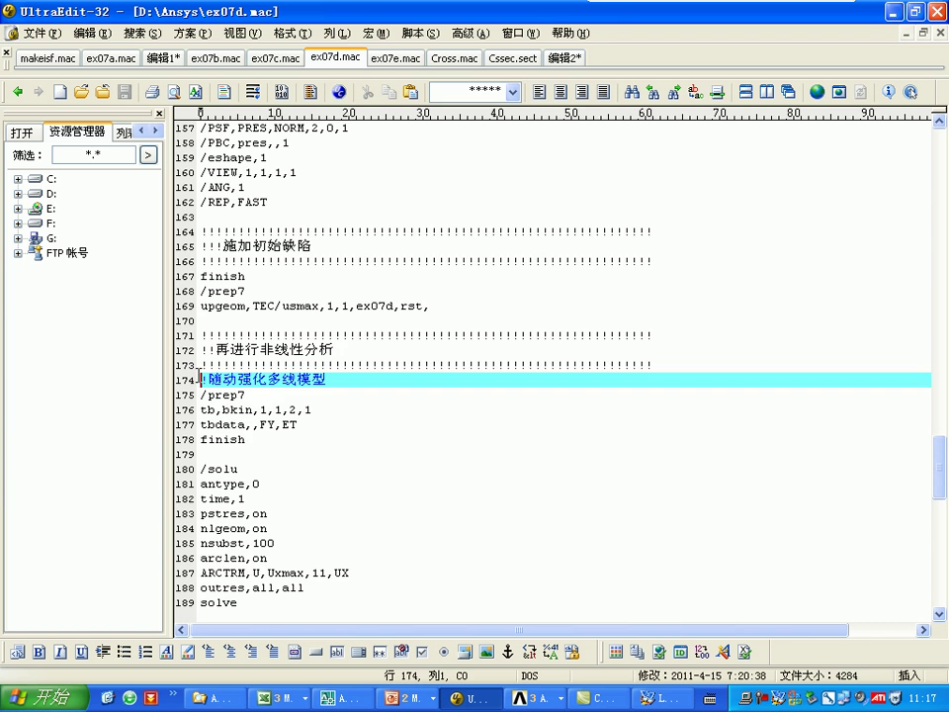
{"action": "scroll", "coordinate": [201, 379], "scroll_direction": "down", "scroll_amount": 2}
{"action": "left_click_drag", "start_coordinate": [200, 305], "coordinate": [460, 367]}
{"action": "key", "text": "ctrl+c"}
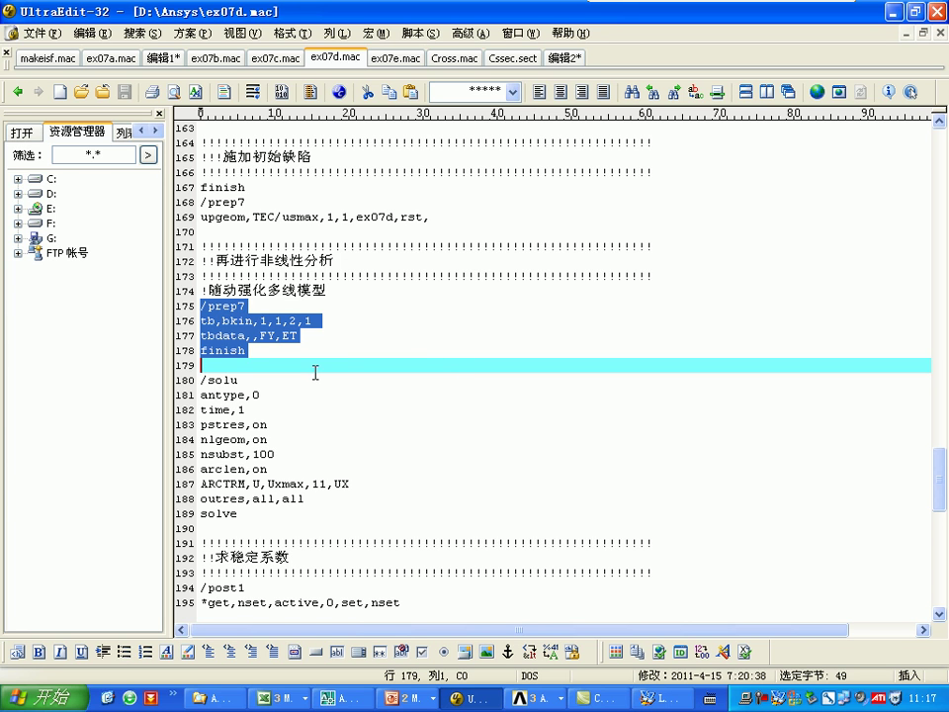
{"action": "left_click", "coordinate": [517, 699]}
{"action": "left_click", "coordinate": [534, 649]}
{"action": "key", "text": "ctrl+v"}
{"action": "key", "text": "Return"}
Step: Examine the nonlinear solution settings on lines 180 to 189 of ex07d.mac, especially pstres, nlgeom and arclen
{"action": "left_click", "coordinate": [470, 699]}
{"action": "scroll", "coordinate": [453, 313], "scroll_direction": "down", "scroll_amount": 1}
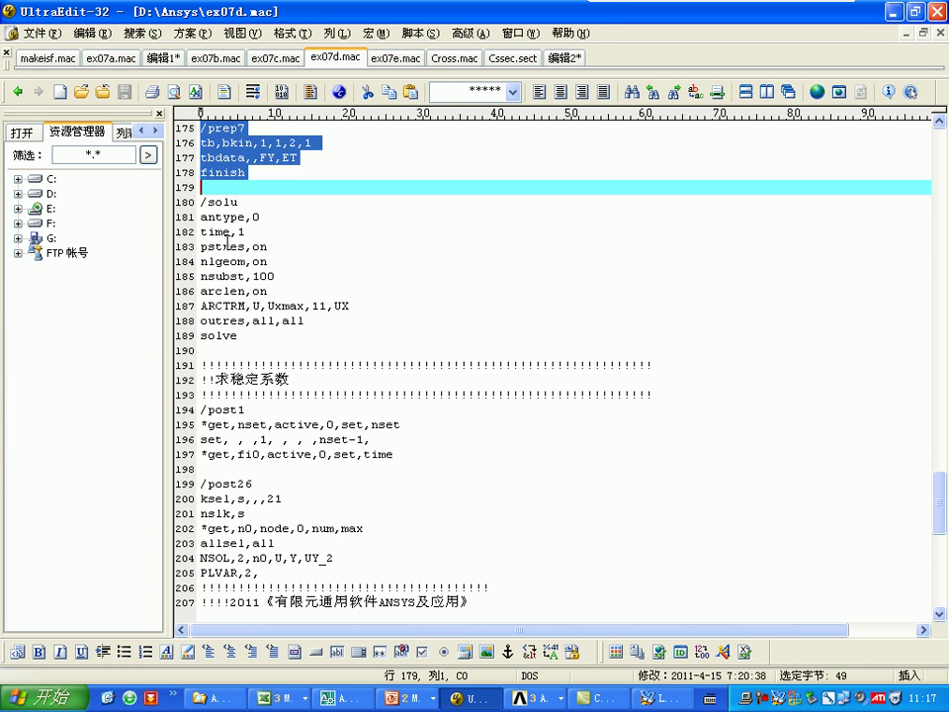
{"action": "left_click_drag", "start_coordinate": [198, 204], "coordinate": [187, 248]}
{"action": "left_click", "coordinate": [302, 237]}
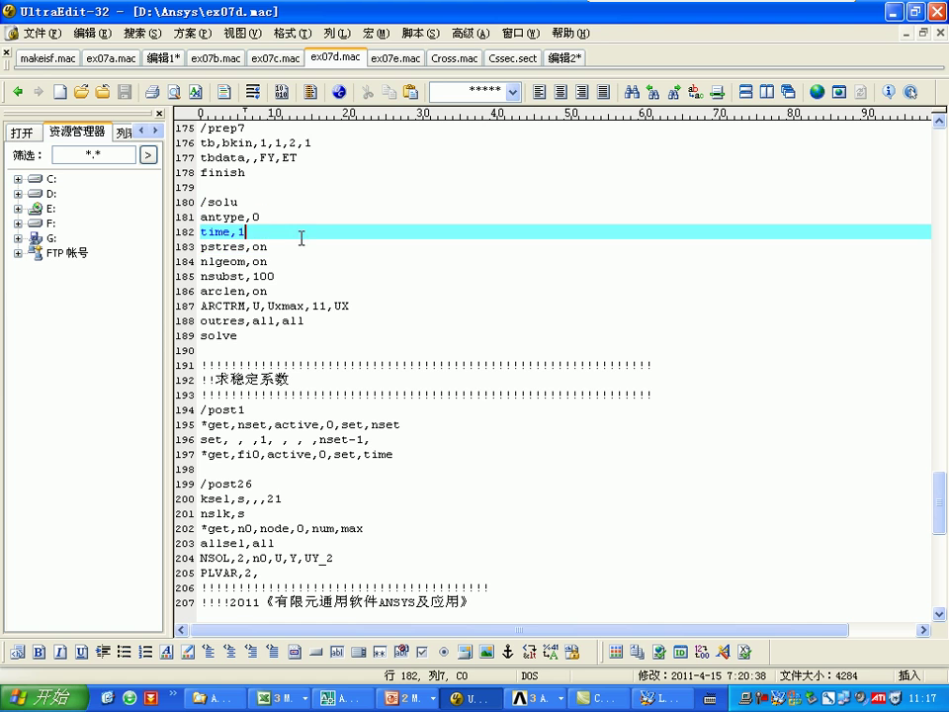
{"action": "double_click", "coordinate": [225, 246]}
{"action": "double_click", "coordinate": [219, 261]}
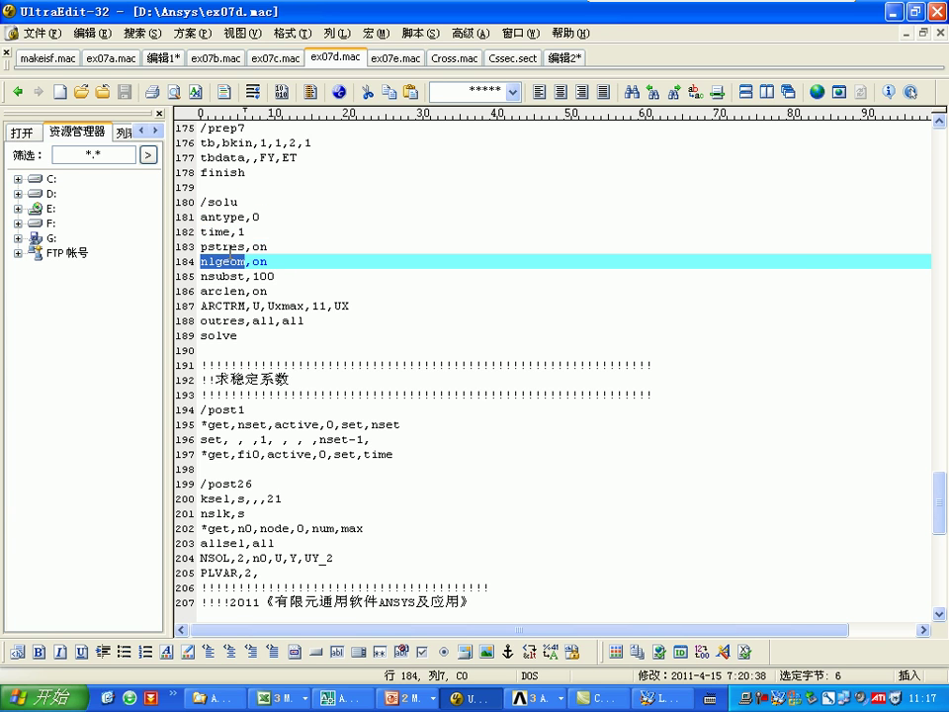
{"action": "double_click", "coordinate": [225, 246]}
{"action": "double_click", "coordinate": [221, 290]}
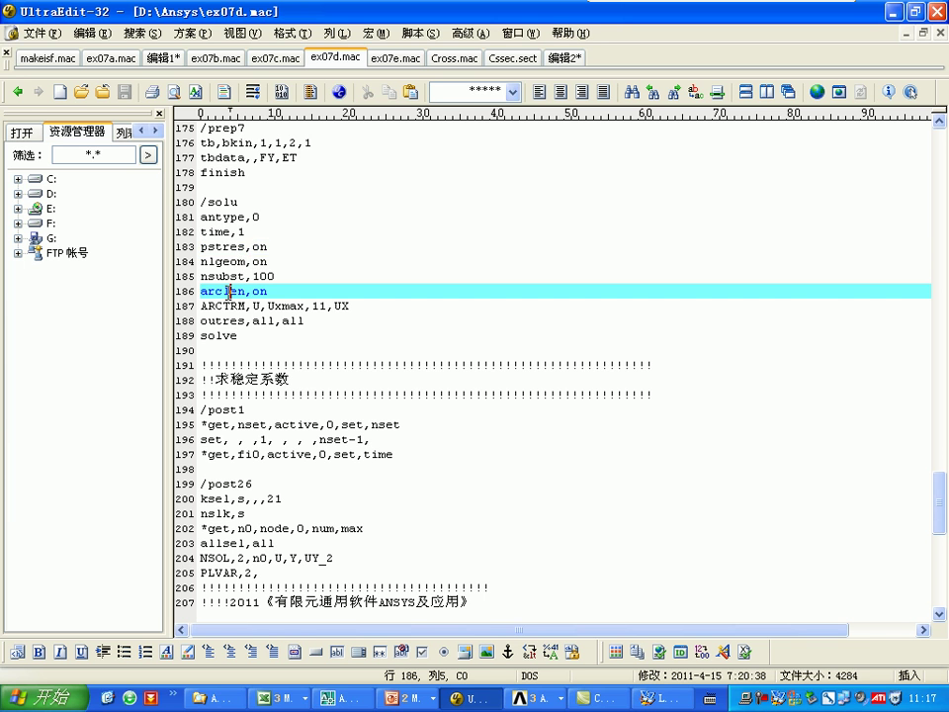
Step: Copy the /solu block on lines 180 to 189 of ex07d.mac, run it in ANSYS and accept executing the solve despite the load warning
{"action": "left_click_drag", "start_coordinate": [200, 202], "coordinate": [198, 345]}
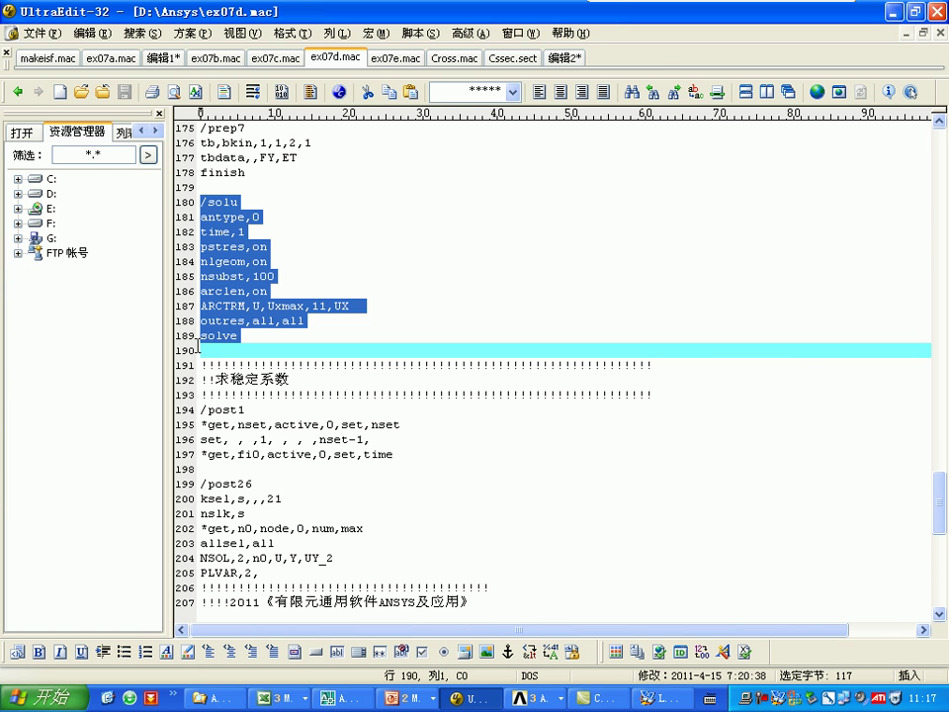
{"action": "left_click", "coordinate": [537, 698]}
{"action": "left_click", "coordinate": [593, 649]}
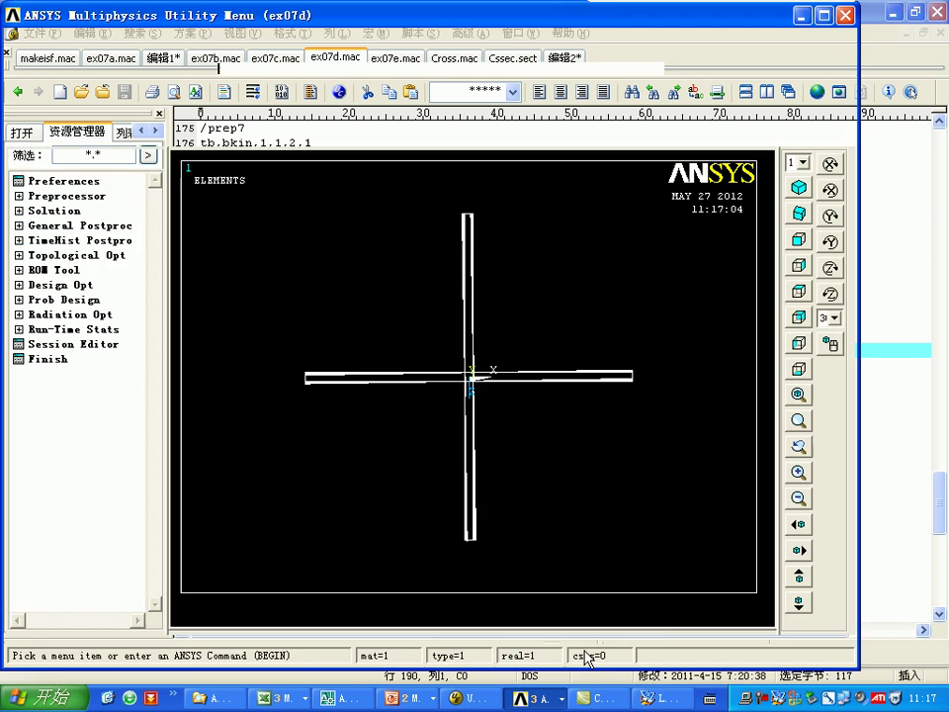
{"action": "key", "text": "Return"}
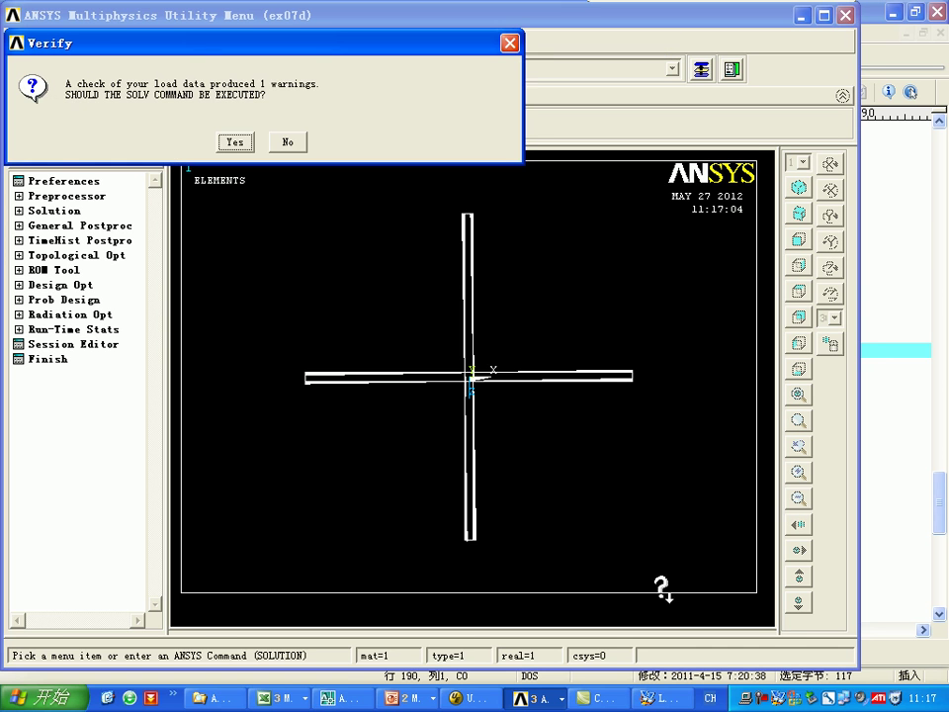
{"action": "left_click", "coordinate": [235, 142]}
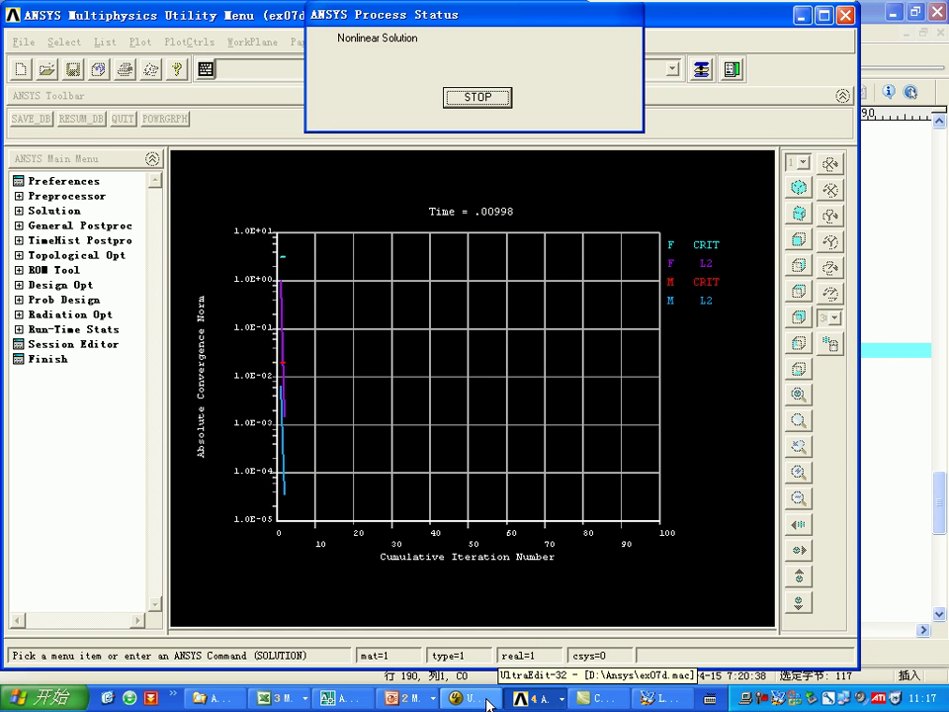
Step: Look over the stability-coefficient commands at the end of ex07d.mac and bring up the ANSYS Output Window to follow the solution
{"action": "left_click", "coordinate": [472, 698]}
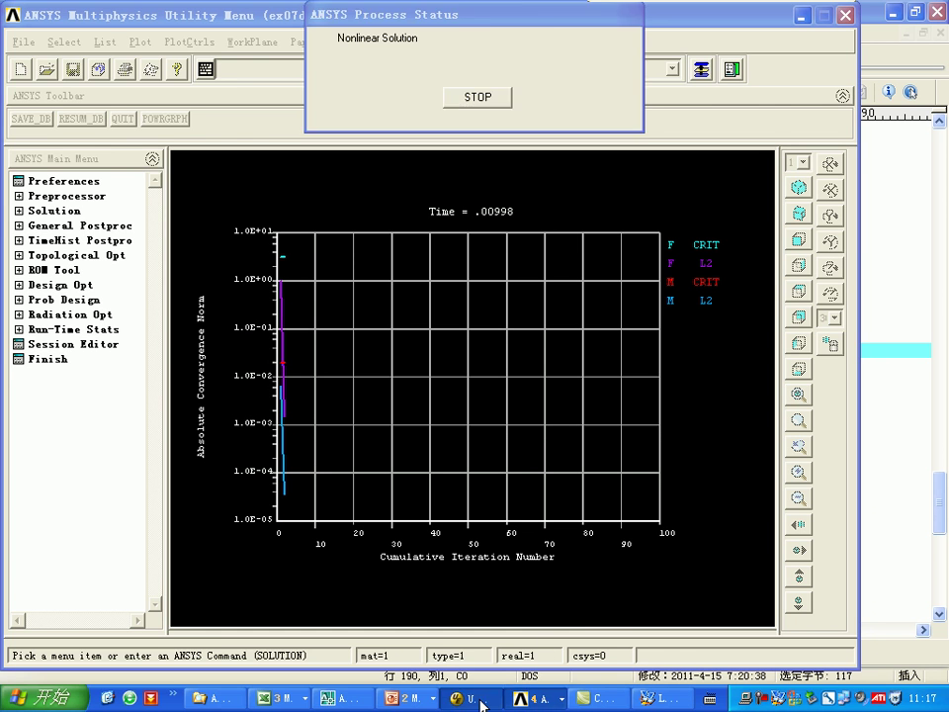
{"action": "scroll", "coordinate": [336, 336], "scroll_direction": "down", "scroll_amount": 3}
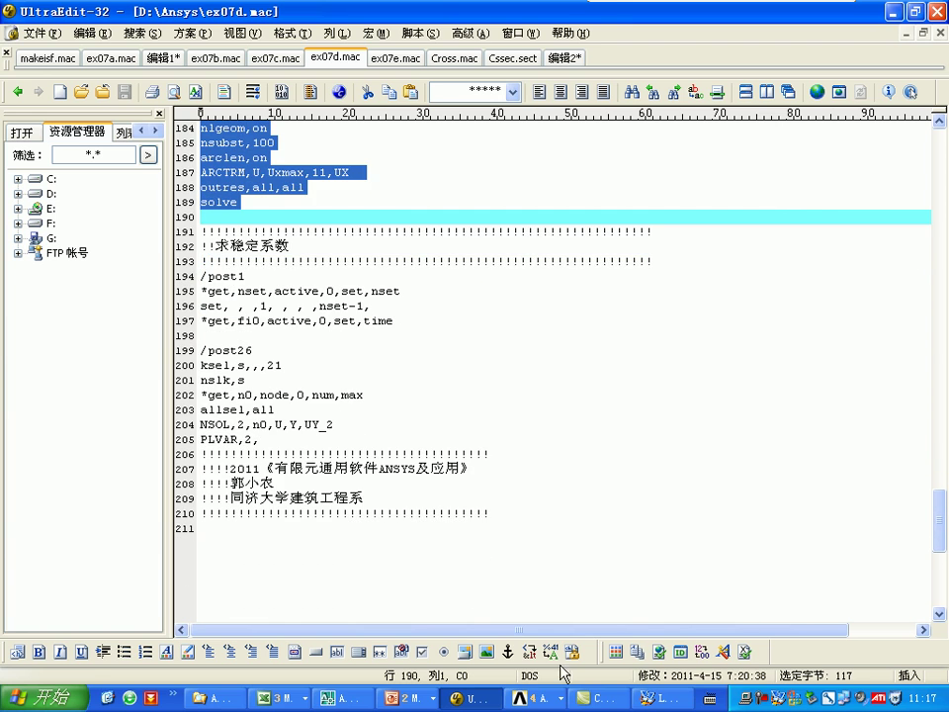
{"action": "left_click", "coordinate": [534, 699]}
{"action": "left_click", "coordinate": [539, 648]}
{"action": "left_click", "coordinate": [554, 698]}
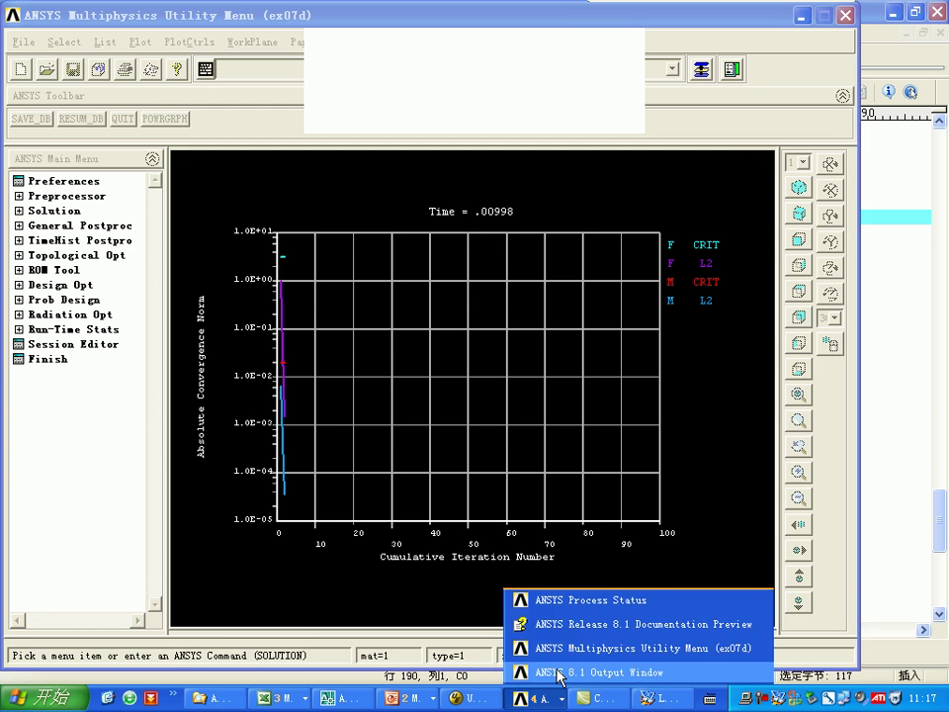
{"action": "left_click", "coordinate": [556, 673]}
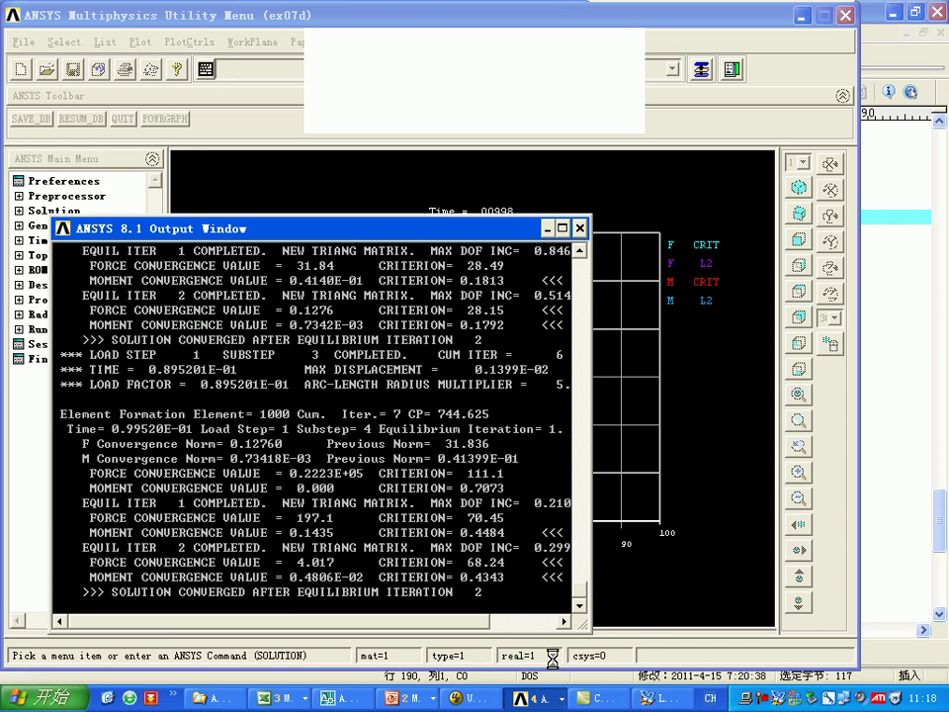
Step: Switch to the PowerPoint lecture, show result slide 20 and go back to the discussion questions on slide 19
{"action": "left_click", "coordinate": [435, 697]}
{"action": "left_click", "coordinate": [474, 672]}
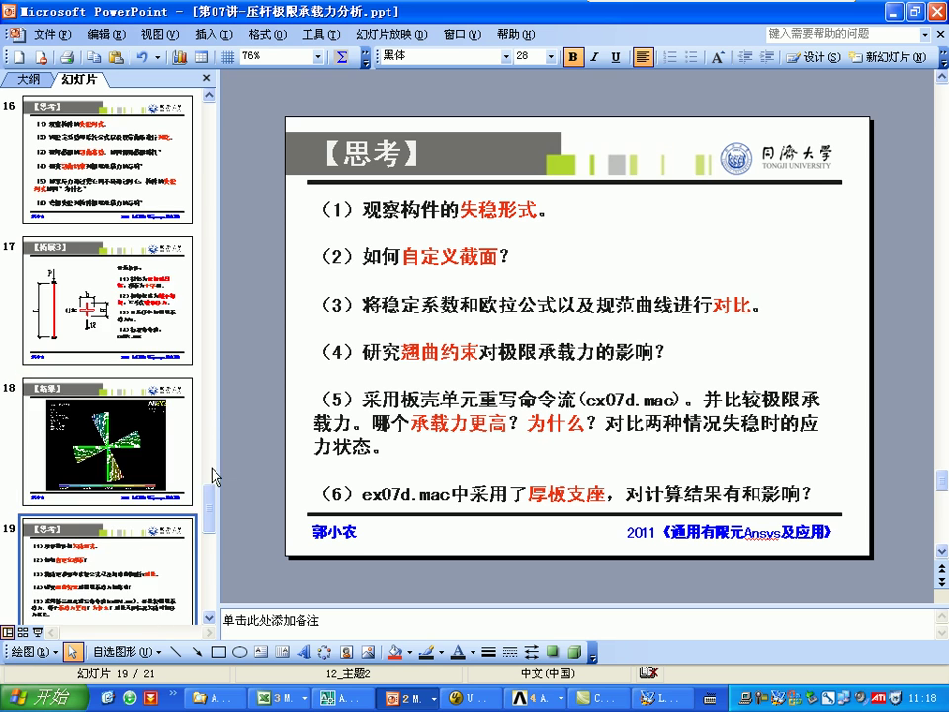
{"action": "scroll", "coordinate": [212, 478], "scroll_direction": "down", "scroll_amount": 3}
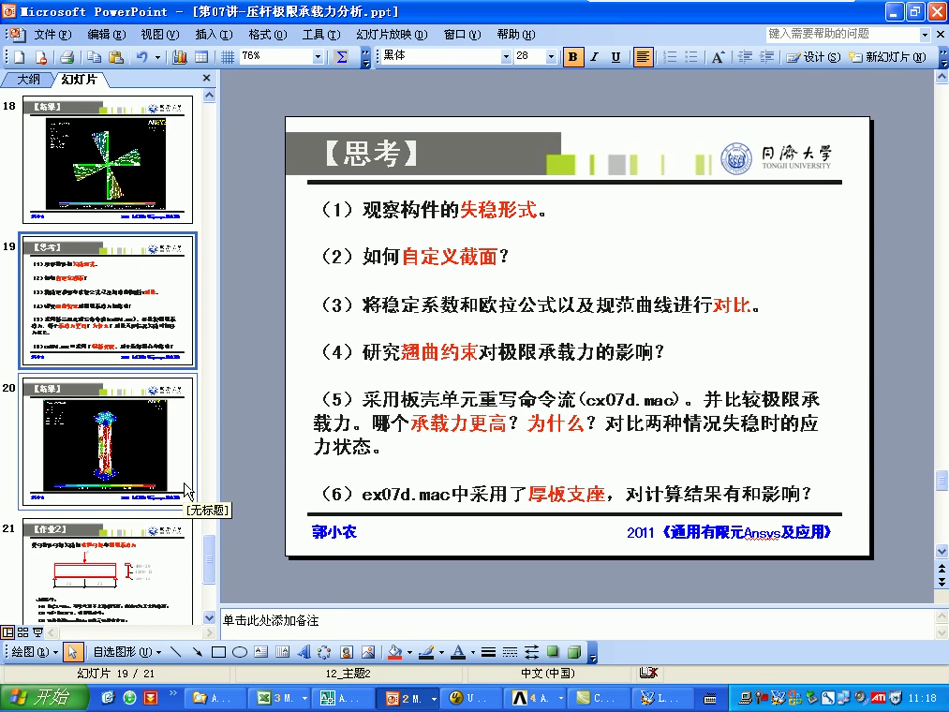
{"action": "left_click", "coordinate": [158, 578]}
{"action": "left_click", "coordinate": [169, 481]}
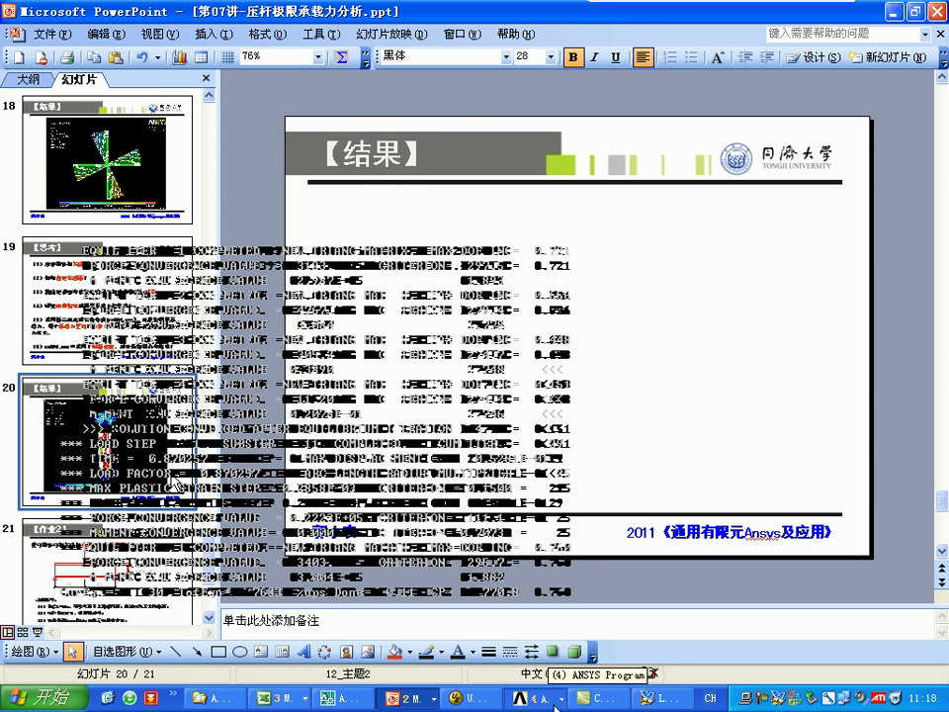
{"action": "key", "text": "Up"}
Step: Check the solution progress in the ANSYS Output Window and show homework slide 21 of the PowerPoint lecture
{"action": "left_click", "coordinate": [539, 697]}
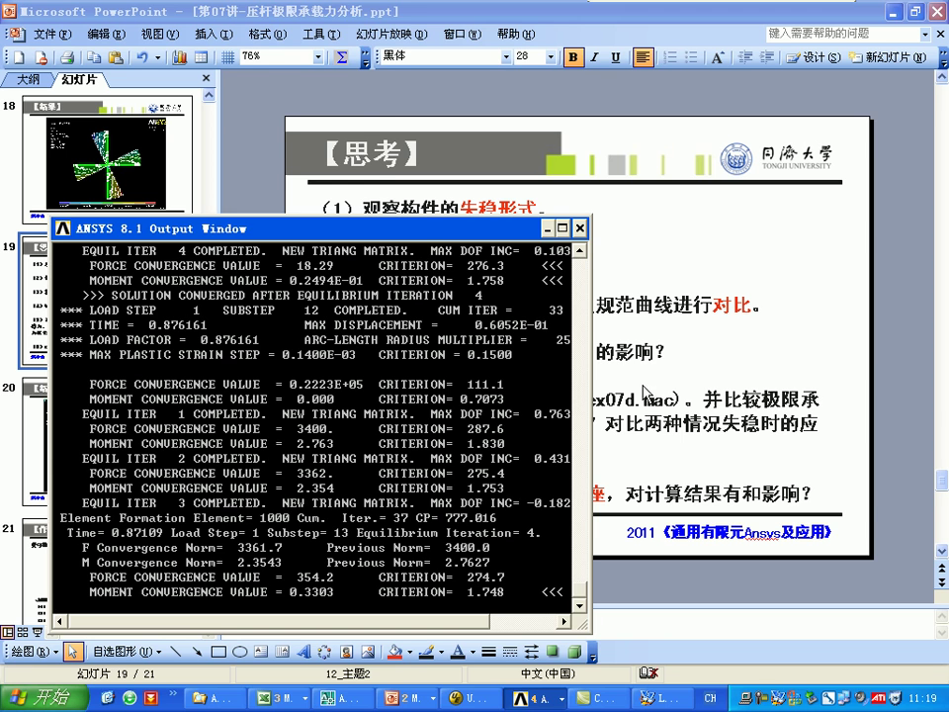
{"action": "left_click", "coordinate": [376, 119]}
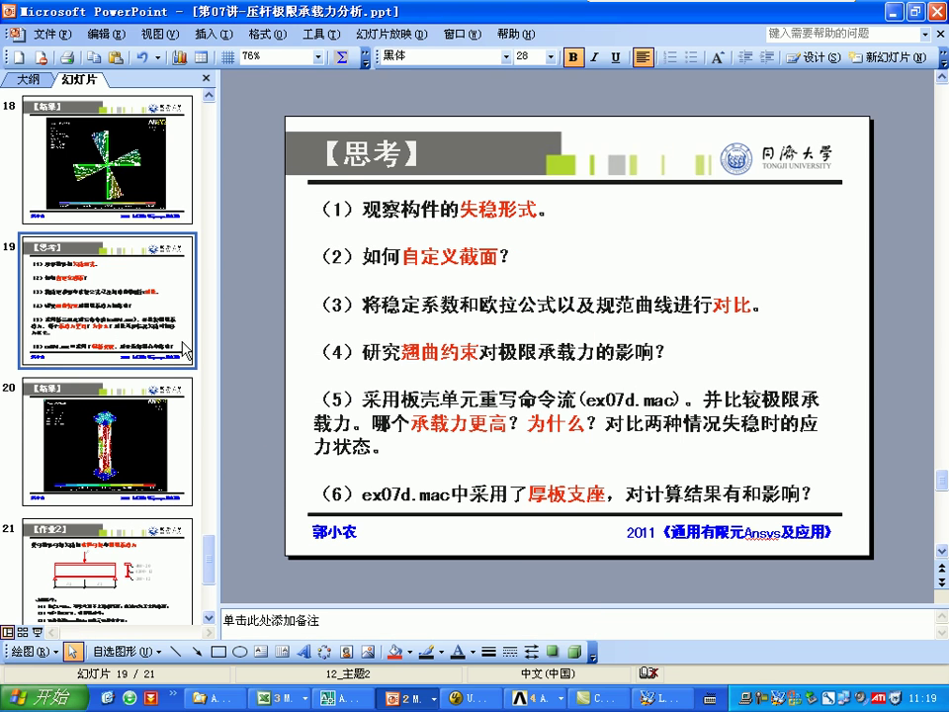
{"action": "left_click", "coordinate": [534, 698]}
{"action": "left_click", "coordinate": [469, 146]}
{"action": "left_click", "coordinate": [155, 544]}
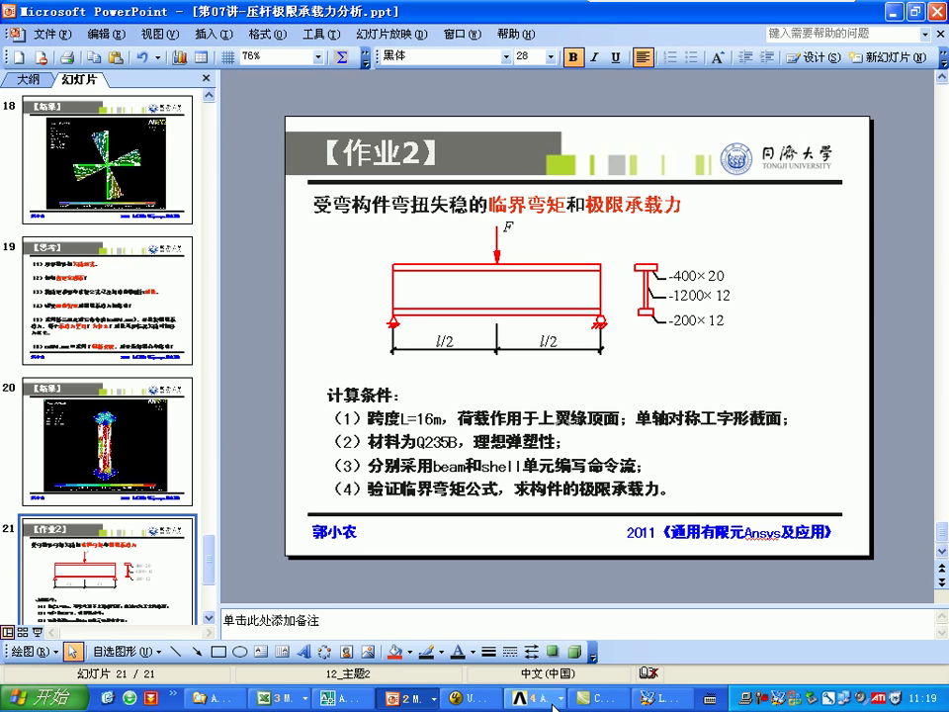
Step: Switch to LanStar and stop the screen broadcast to the student computers
{"action": "left_click", "coordinate": [598, 698]}
{"action": "left_click", "coordinate": [664, 702]}
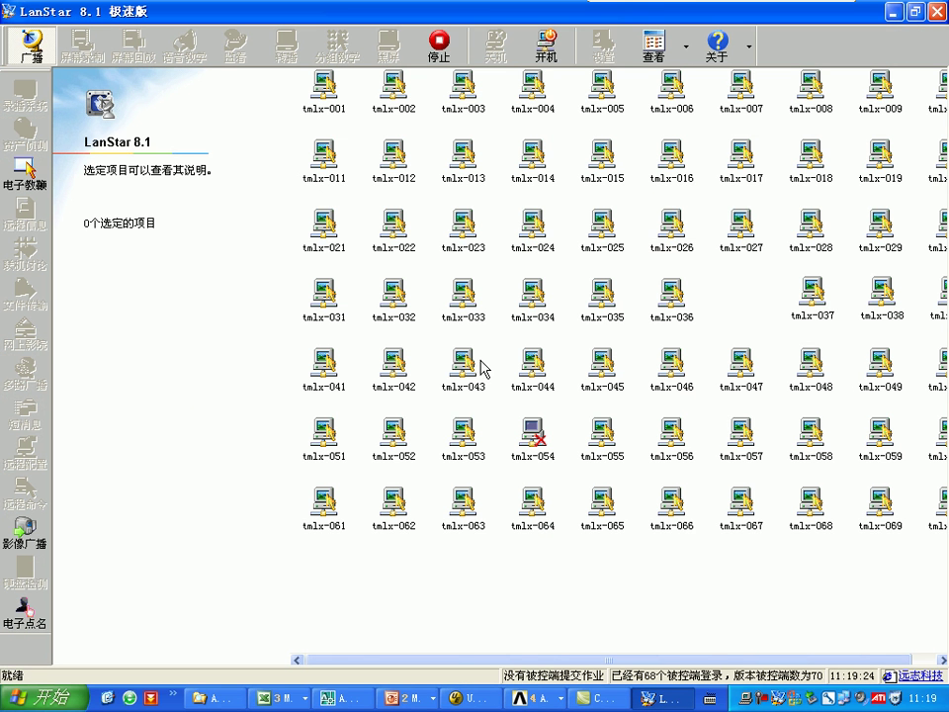
{"action": "left_click", "coordinate": [446, 56]}
Step: Monitor the convergence and load factor of the nonlinear solution in the ANSYS Output Window
{"action": "left_click", "coordinate": [531, 698]}
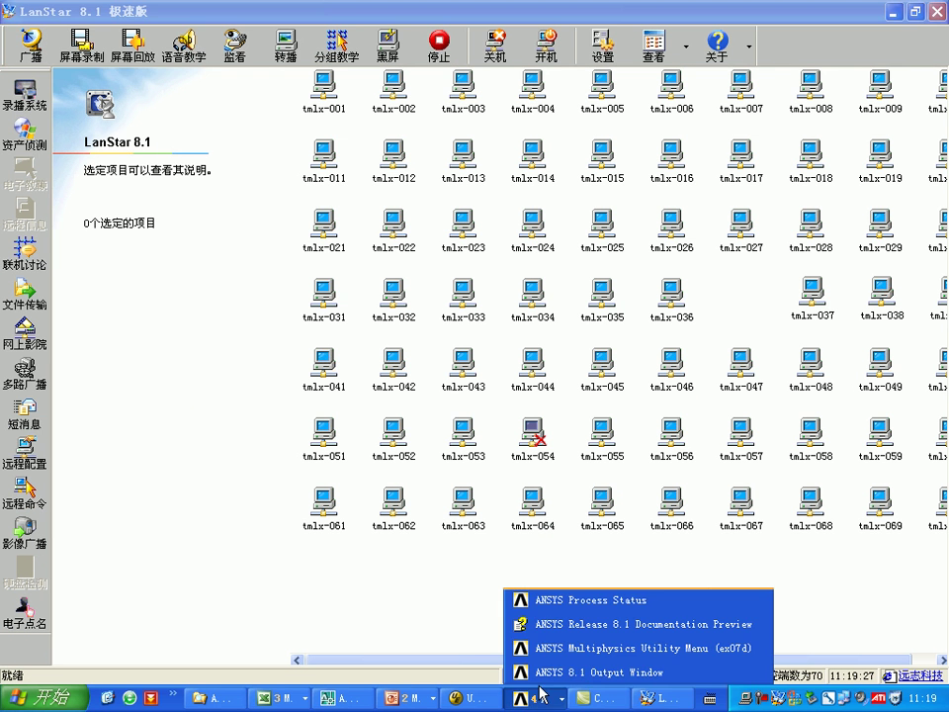
{"action": "left_click", "coordinate": [614, 676]}
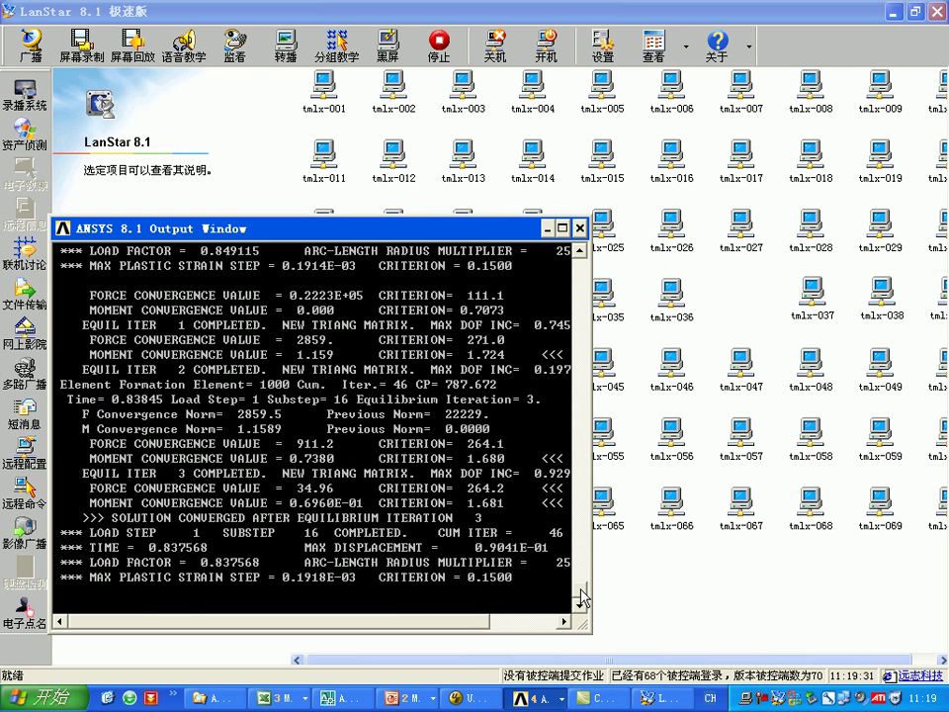
{"action": "left_click", "coordinate": [478, 698]}
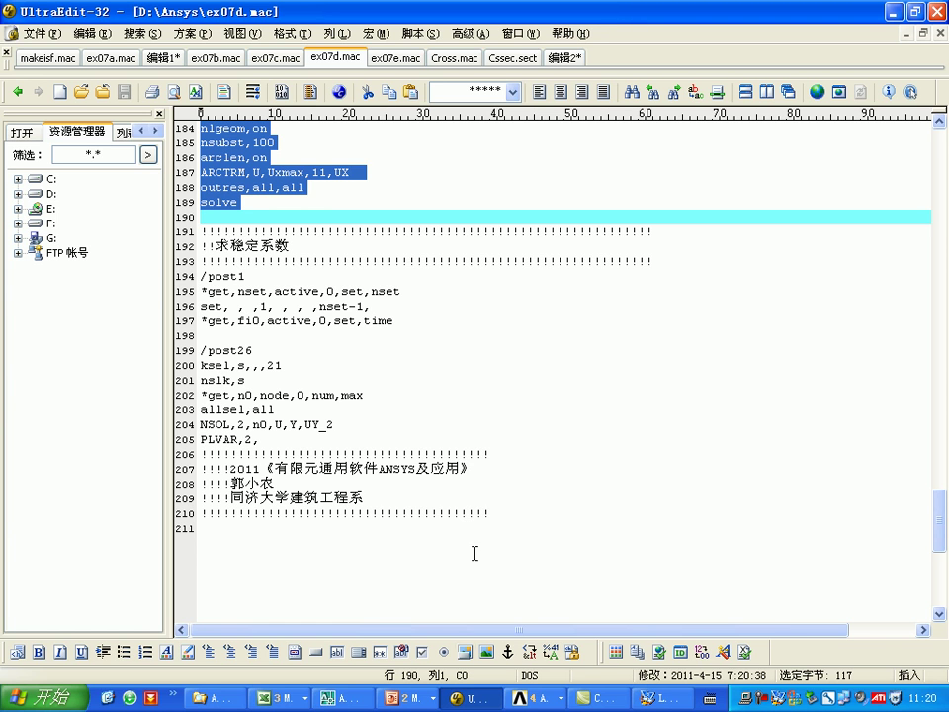
{"action": "left_click", "coordinate": [534, 698]}
{"action": "left_click", "coordinate": [545, 672]}
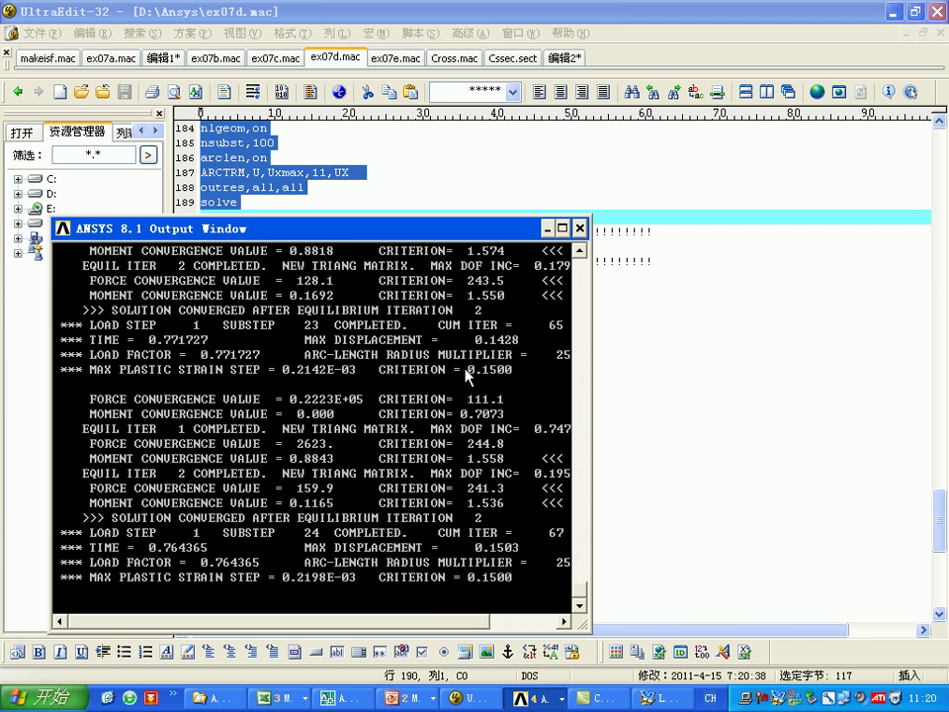
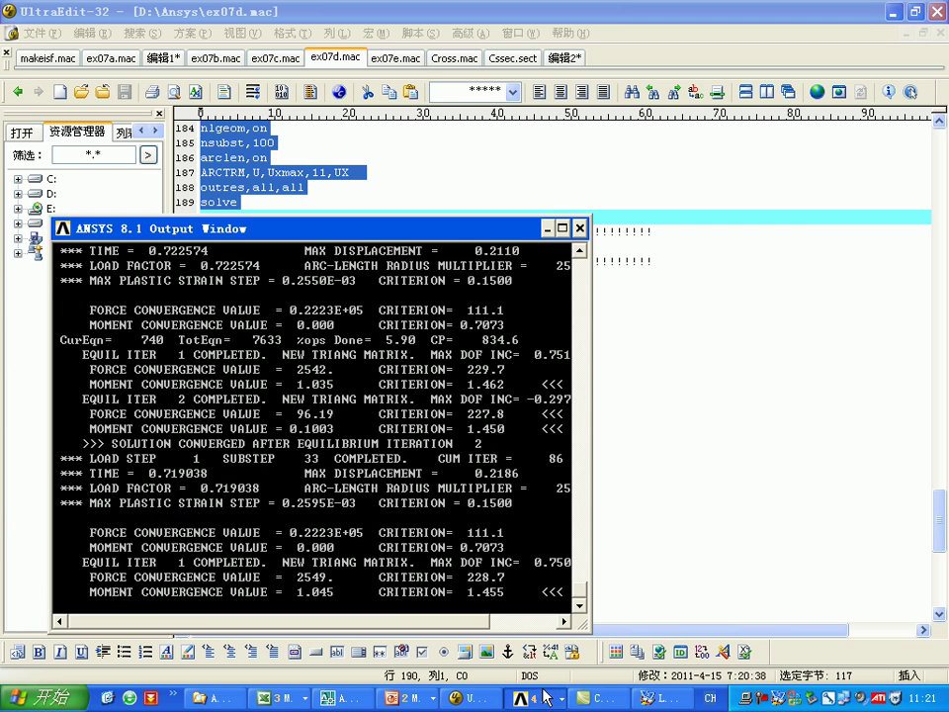
Step: Stop the running nonlinear solution through the ANSYS Process Status window
{"action": "left_click", "coordinate": [550, 698]}
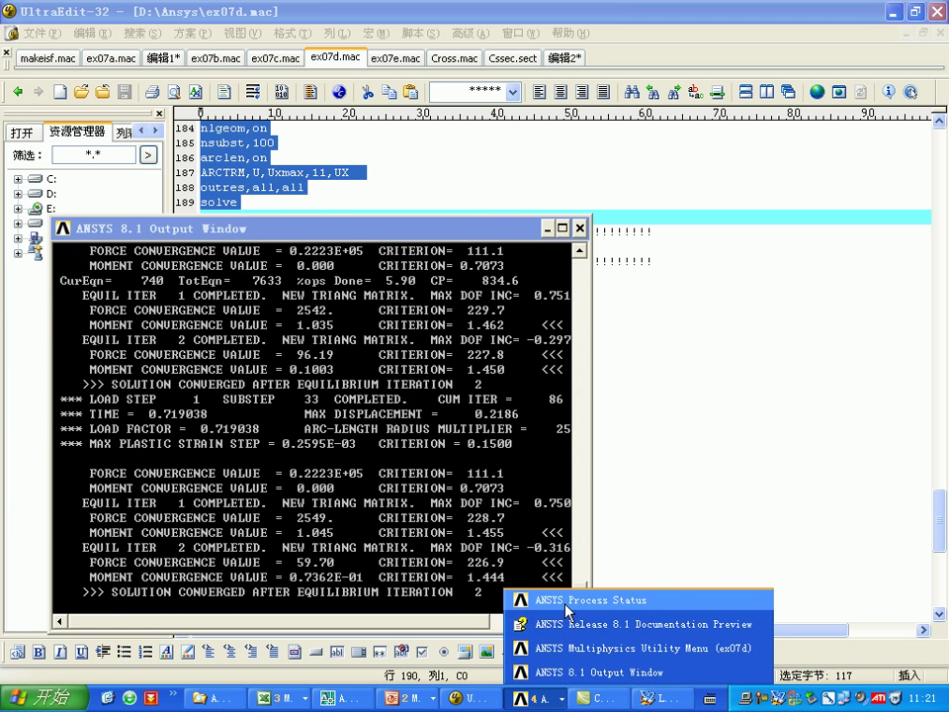
{"action": "left_click", "coordinate": [554, 600]}
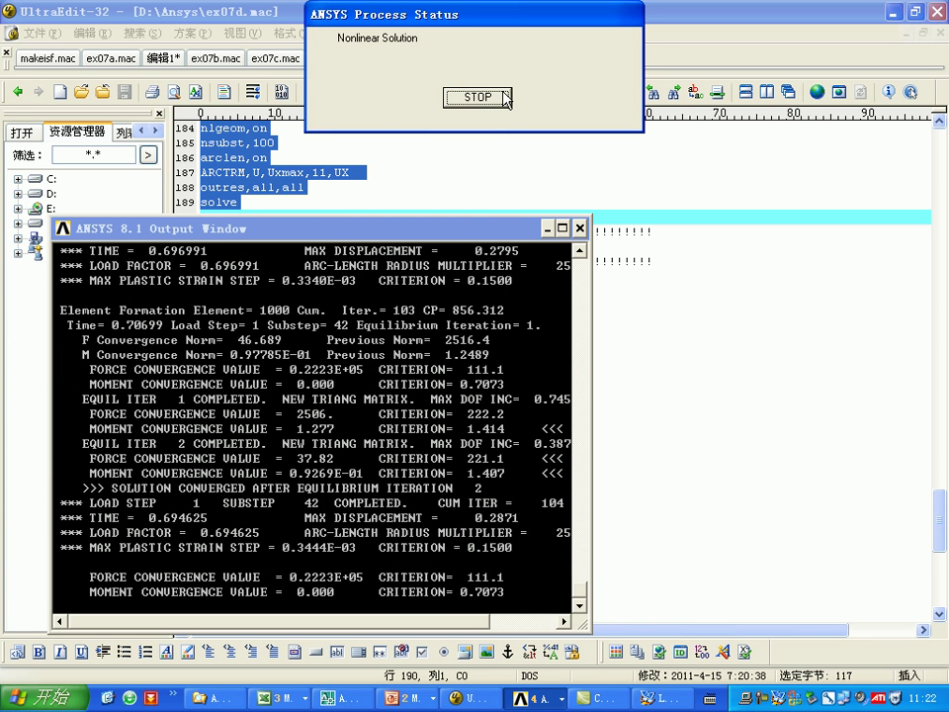
{"action": "left_click", "coordinate": [474, 97]}
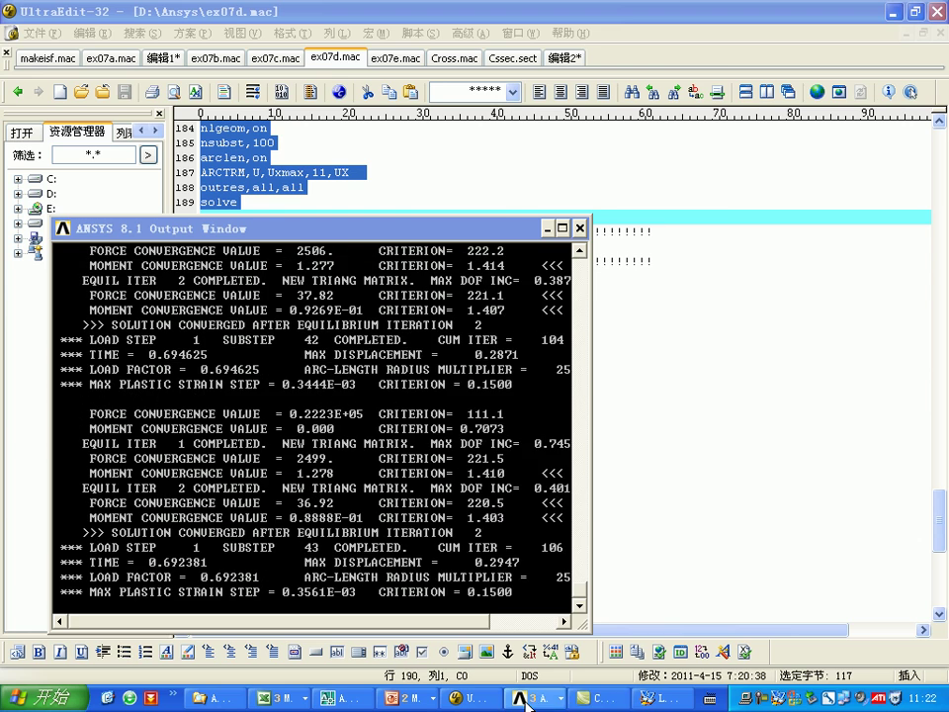
Step: Switch to LanStar and start the screen broadcast to the student computers again
{"action": "left_click", "coordinate": [657, 697]}
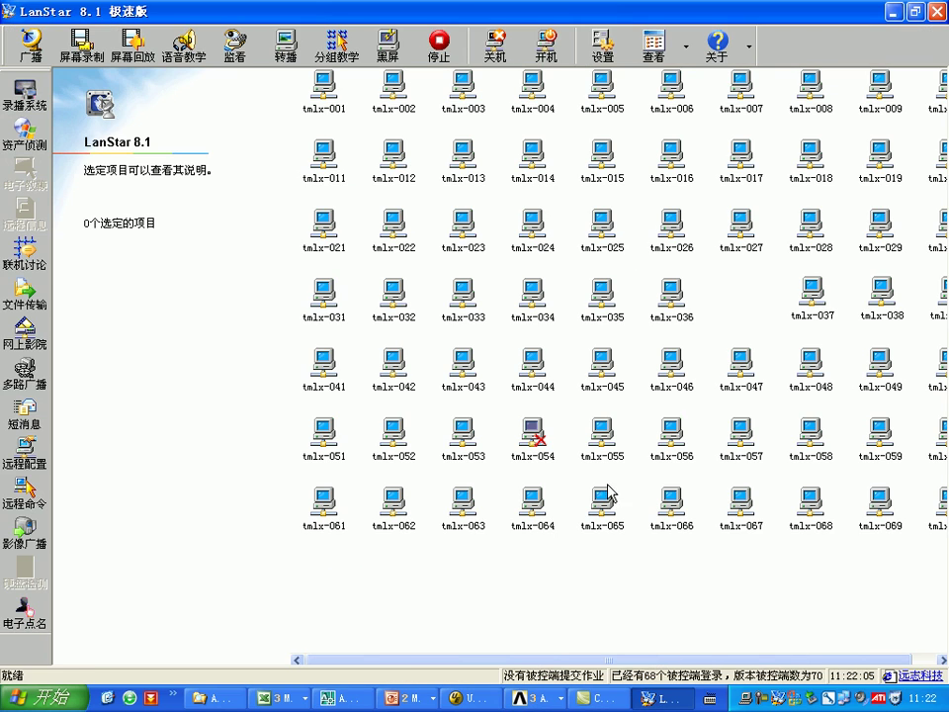
{"action": "left_click", "coordinate": [33, 51]}
Step: Return to the ANSYS main window, list the results summary in the general postprocessor and close the list
{"action": "left_click", "coordinate": [528, 697]}
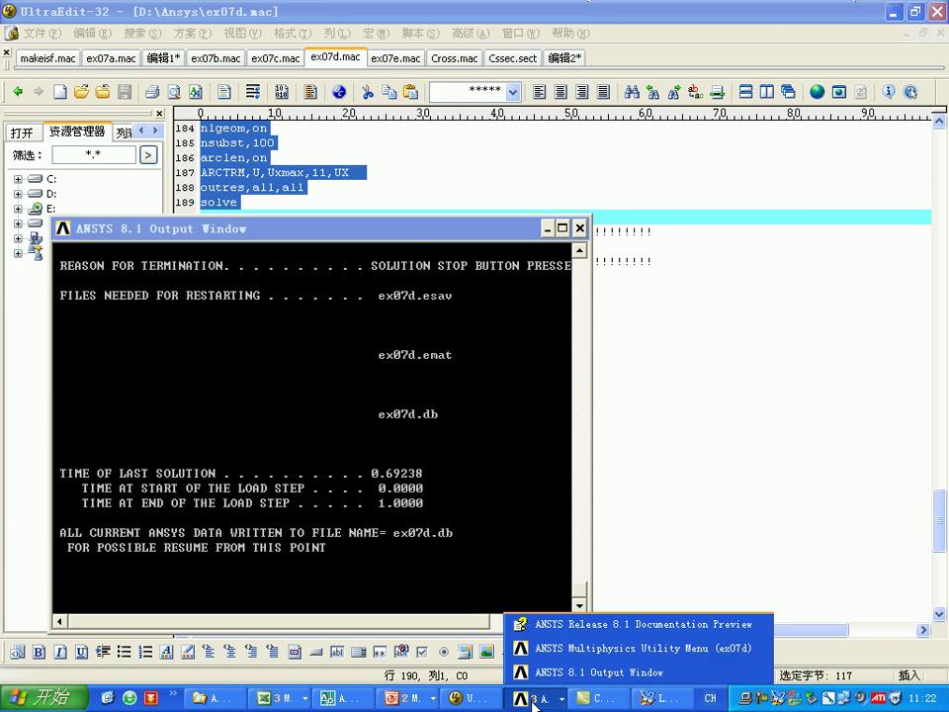
{"action": "left_click", "coordinate": [593, 650]}
{"action": "left_click", "coordinate": [83, 225]}
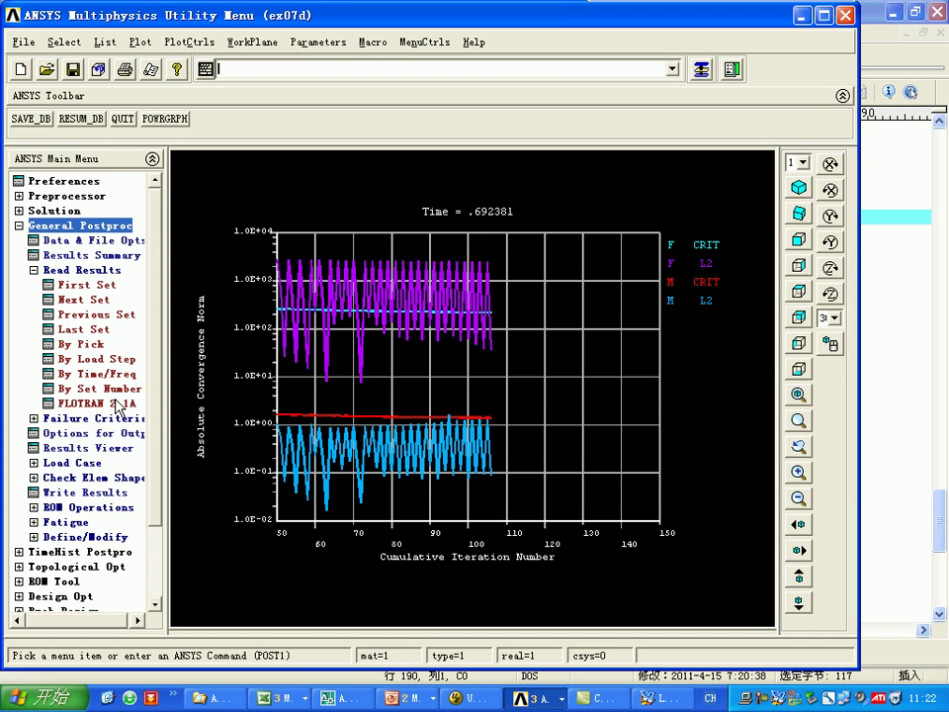
{"action": "left_click", "coordinate": [107, 315]}
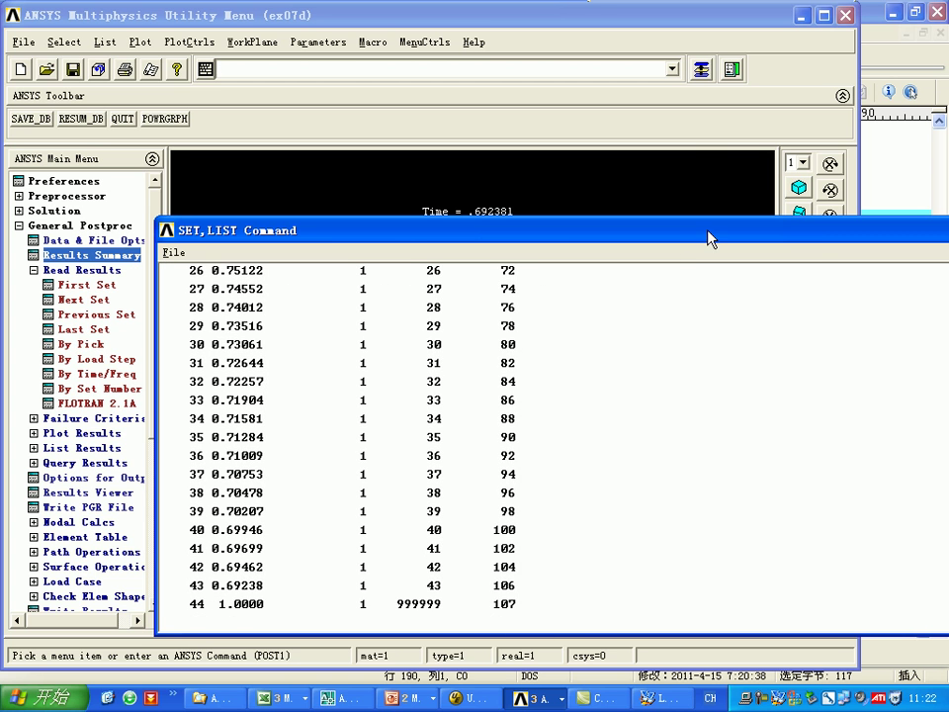
{"action": "left_click", "coordinate": [796, 235]}
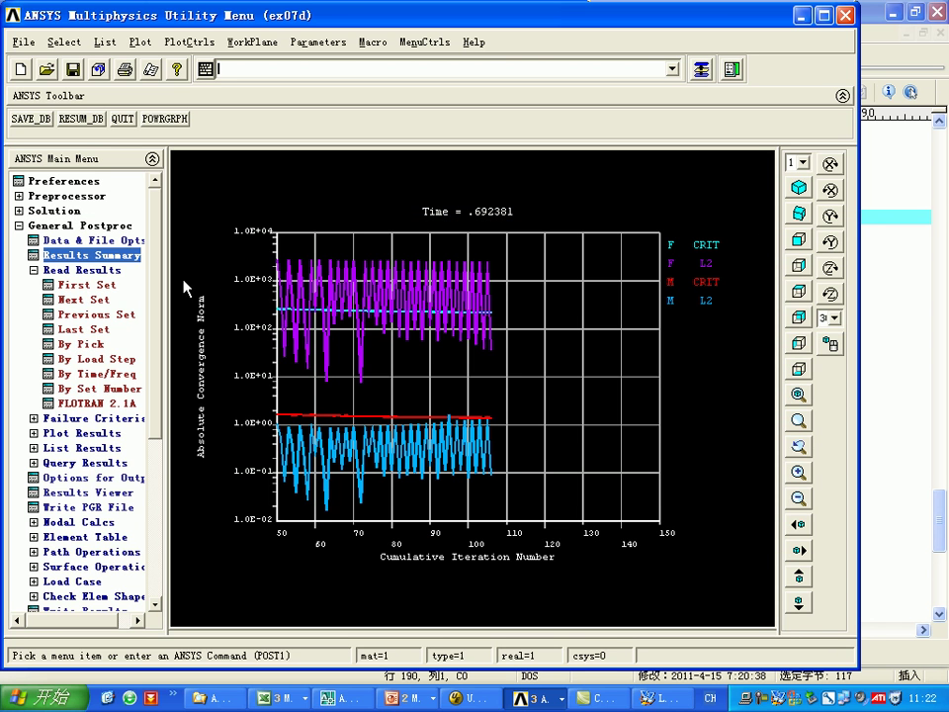
Step: Read the last and then the previous result set, and contour the nodal Y-component of stress on the deformed shape
{"action": "left_click", "coordinate": [89, 330]}
{"action": "left_click", "coordinate": [94, 314]}
{"action": "left_click", "coordinate": [82, 433]}
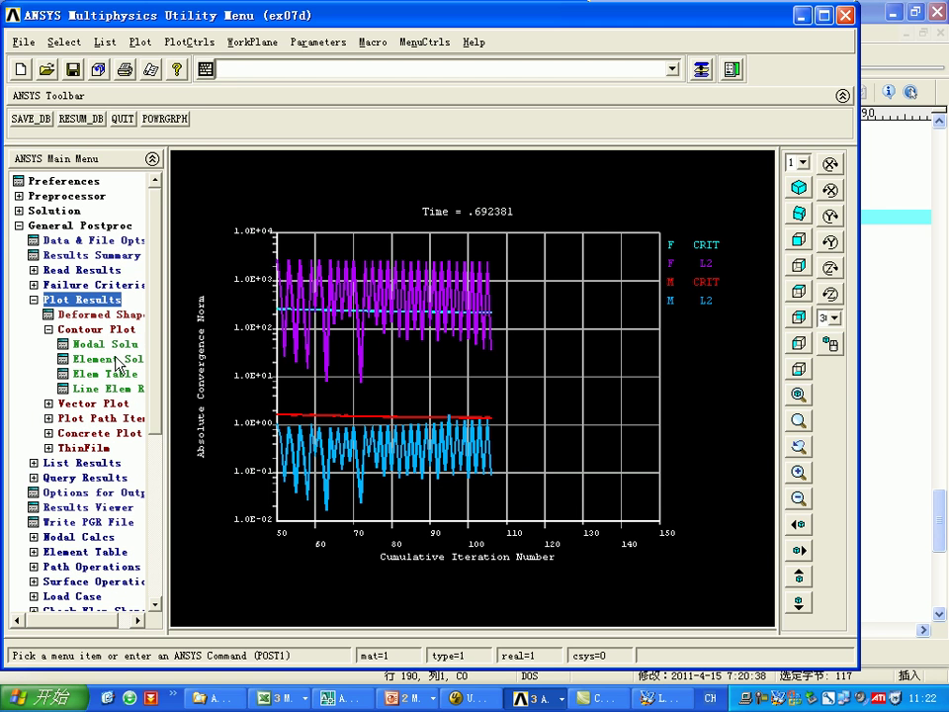
{"action": "left_click", "coordinate": [99, 343]}
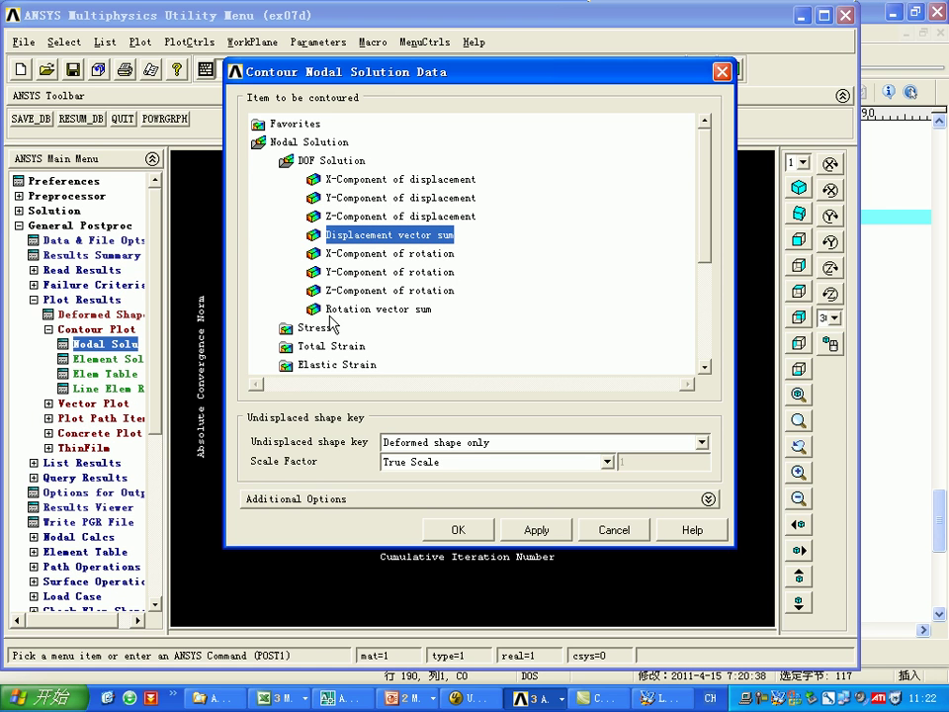
{"action": "double_click", "coordinate": [314, 327]}
{"action": "left_click", "coordinate": [383, 197]}
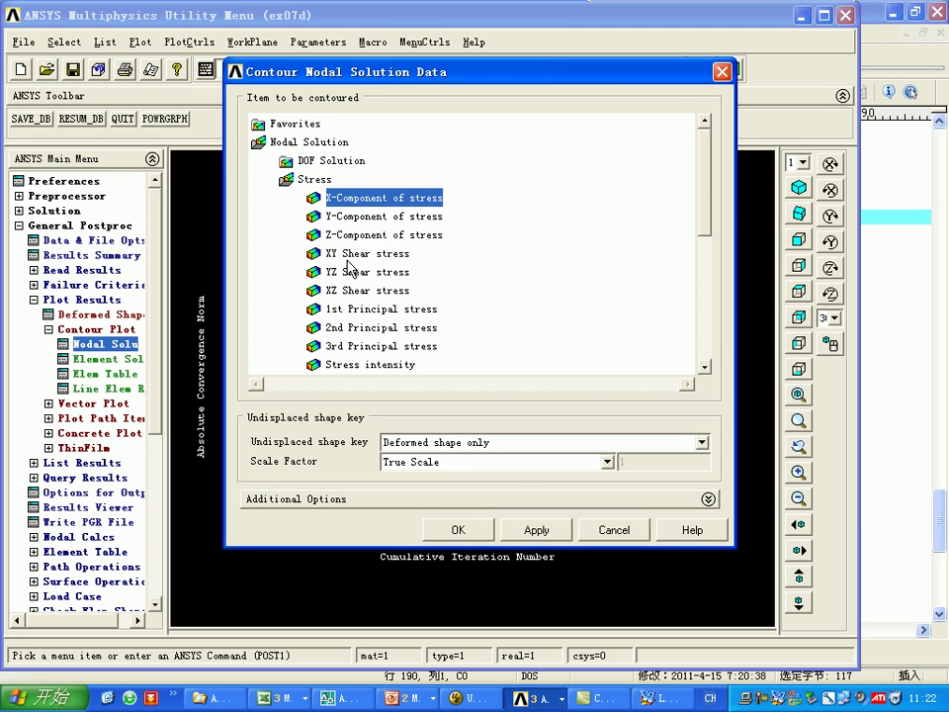
{"action": "left_click", "coordinate": [384, 216]}
{"action": "left_click", "coordinate": [465, 530]}
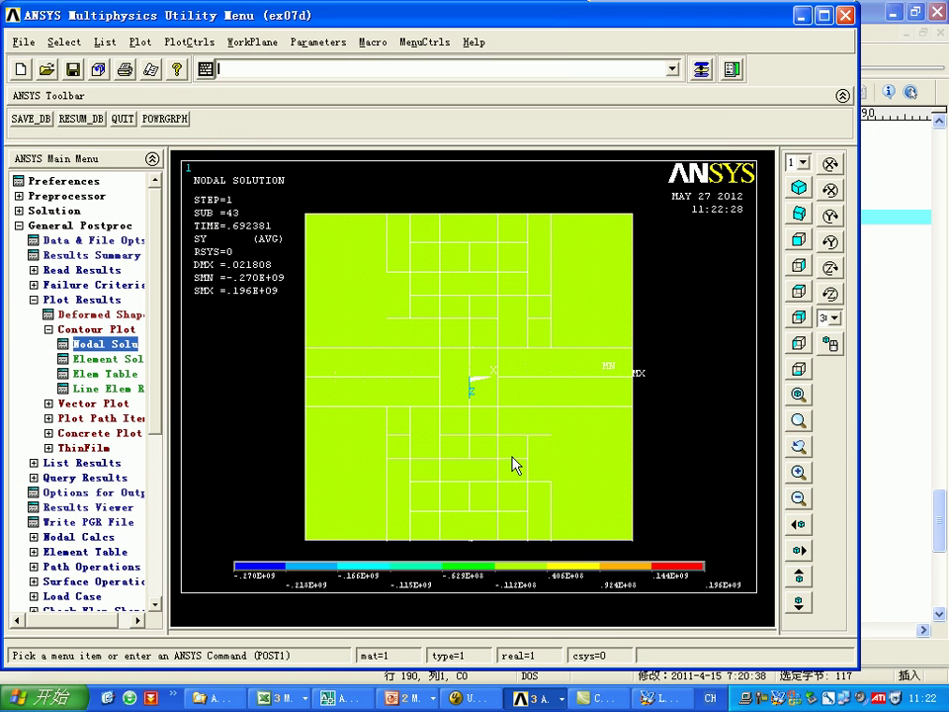
Step: View the Y-stress contour of the column from the isometric and top directions, ending in the isometric view
{"action": "left_click", "coordinate": [188, 42]}
{"action": "left_click", "coordinate": [213, 63]}
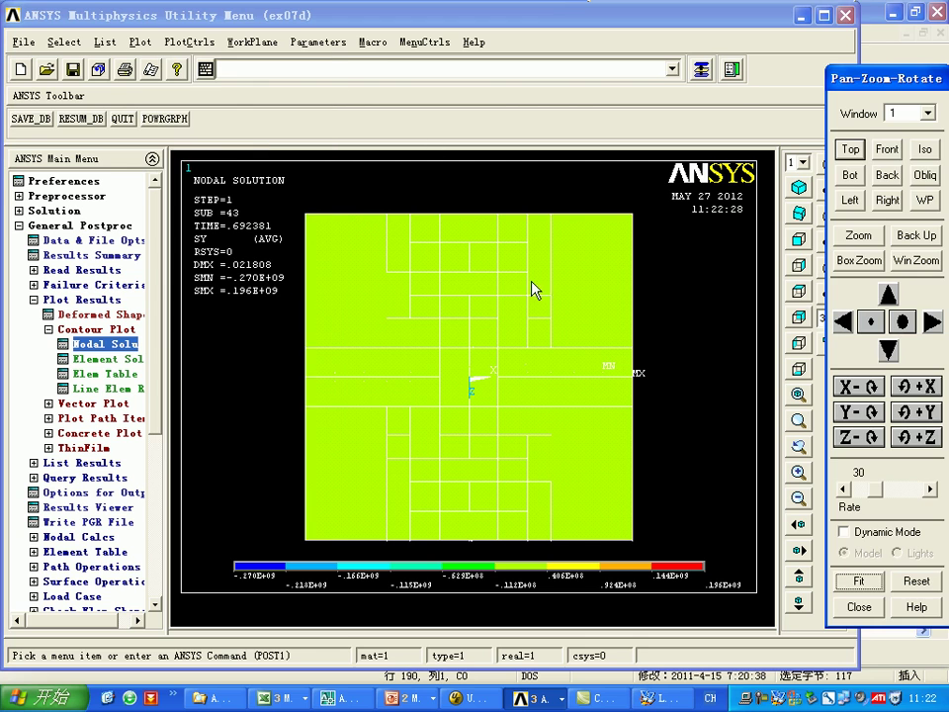
{"action": "left_click", "coordinate": [924, 148]}
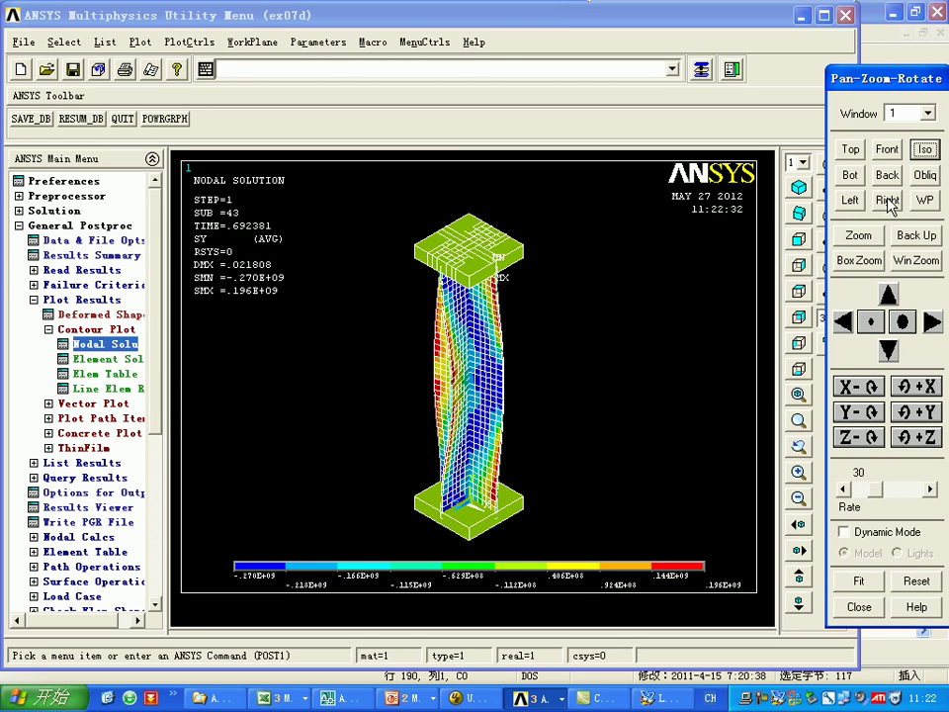
{"action": "left_click", "coordinate": [859, 148]}
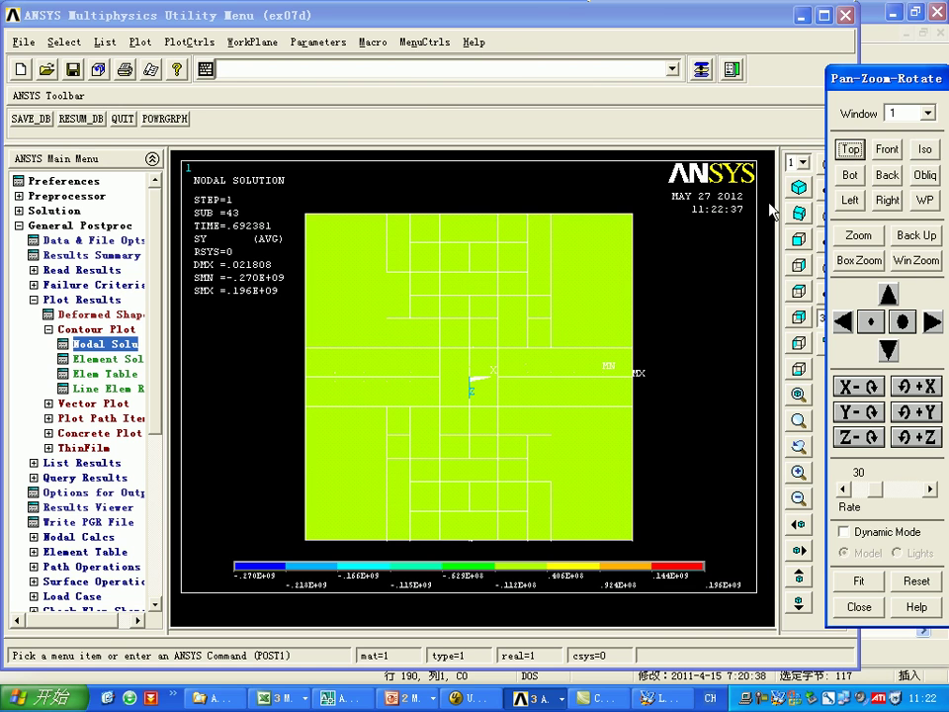
{"action": "left_click", "coordinate": [924, 148]}
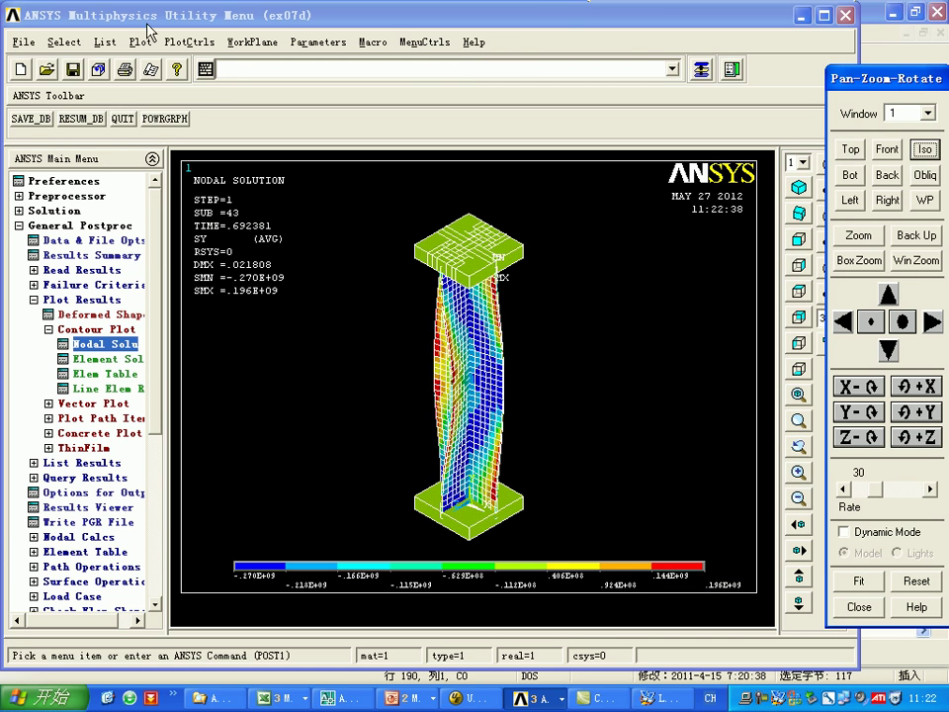
Step: Unselect the elements with real constant set 3 using esel,u,real,,3, replot the Y-stress contour and view it from the top
{"action": "left_click", "coordinate": [251, 65]}
{"action": "key", "text": "Up"}
{"action": "key", "text": "Up"}
{"action": "key", "text": "Up"}
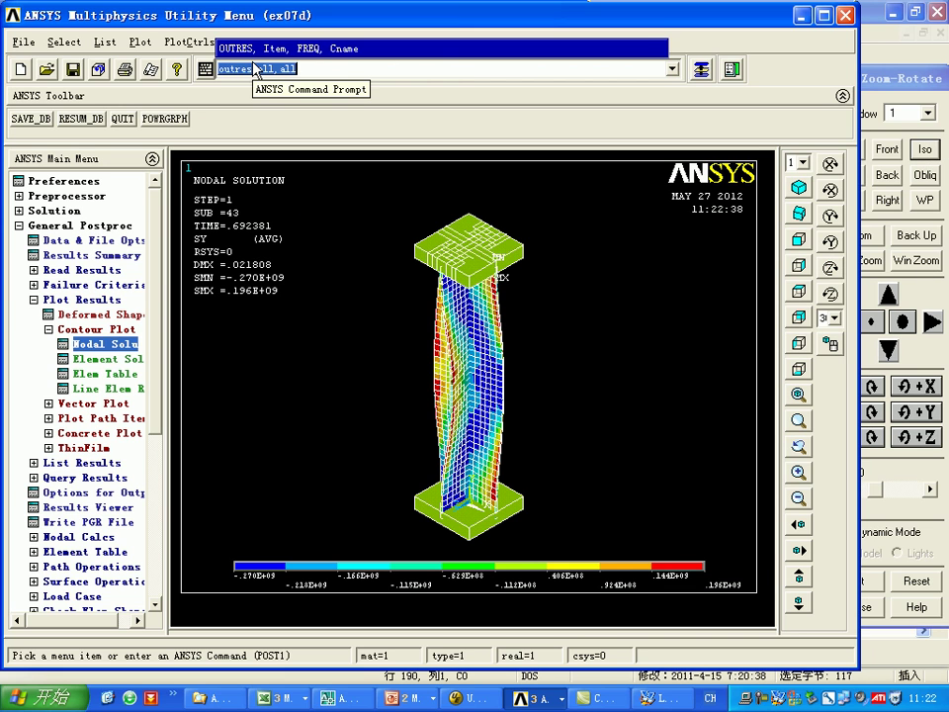
{"action": "key", "text": "Up"}
{"action": "key", "text": "Up"}
{"action": "key", "text": "Down"}
{"action": "key", "text": "Down"}
{"action": "key", "text": "Down"}
{"action": "key", "text": "Down"}
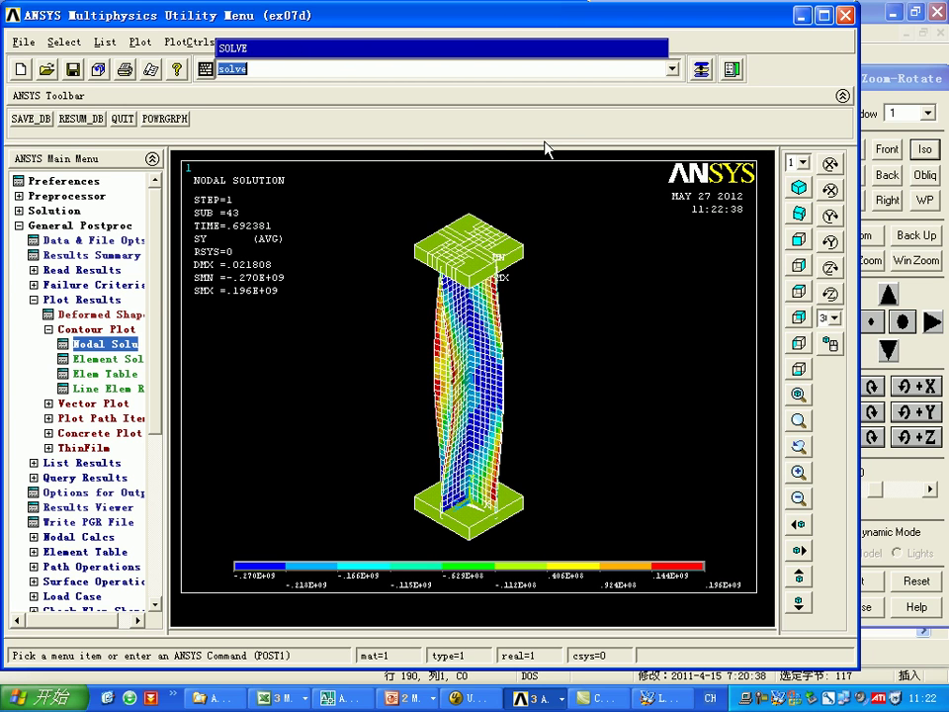
{"action": "type", "text": "esell,u,real,,3"}
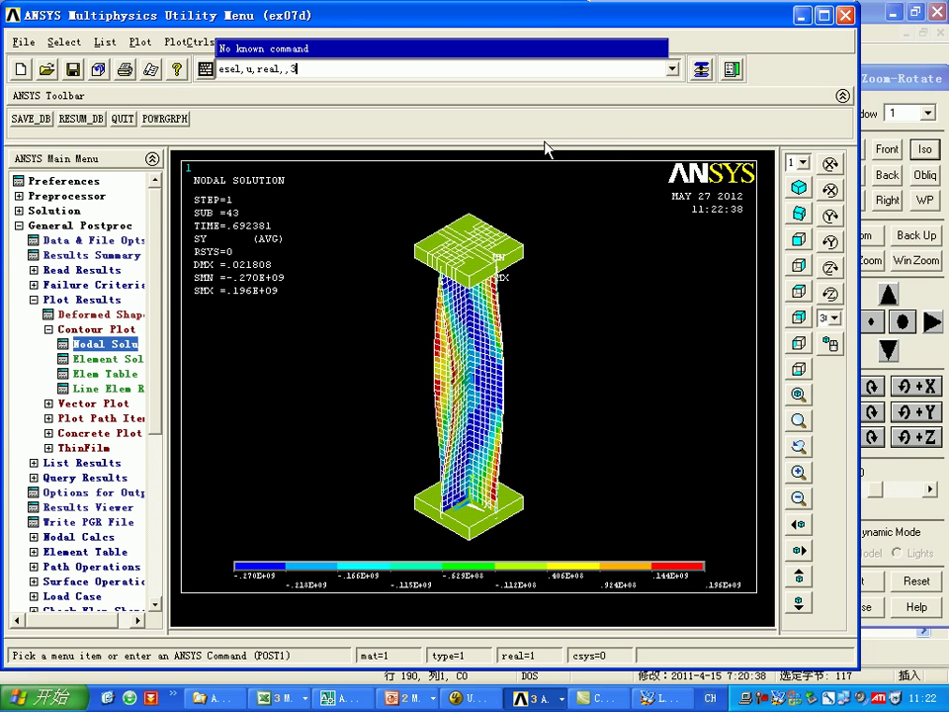
{"action": "key", "text": "Return"}
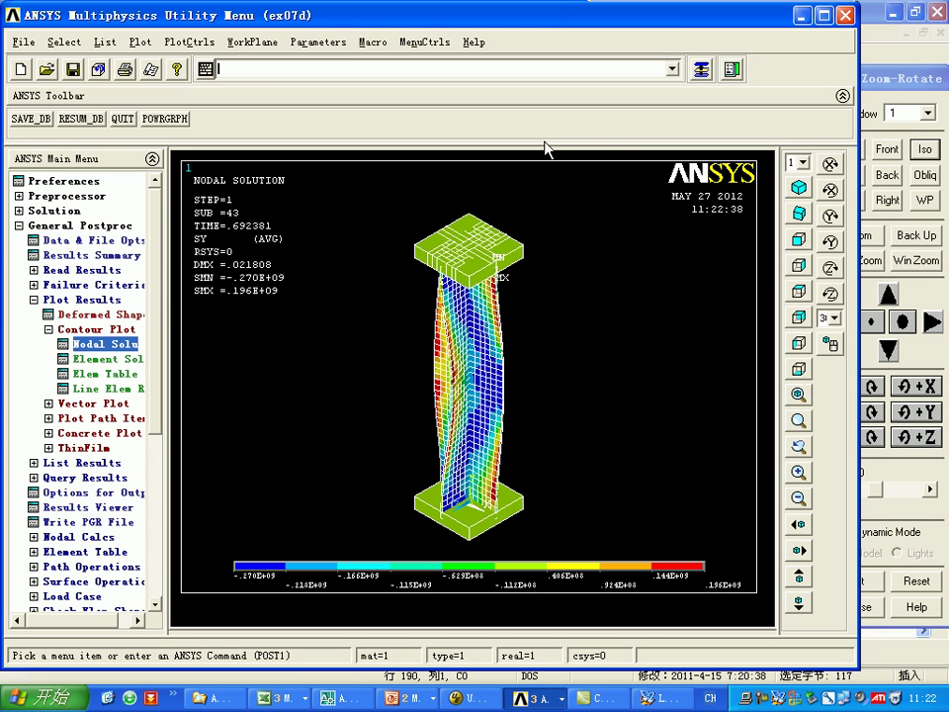
{"action": "left_click", "coordinate": [140, 42]}
{"action": "left_click", "coordinate": [153, 63]}
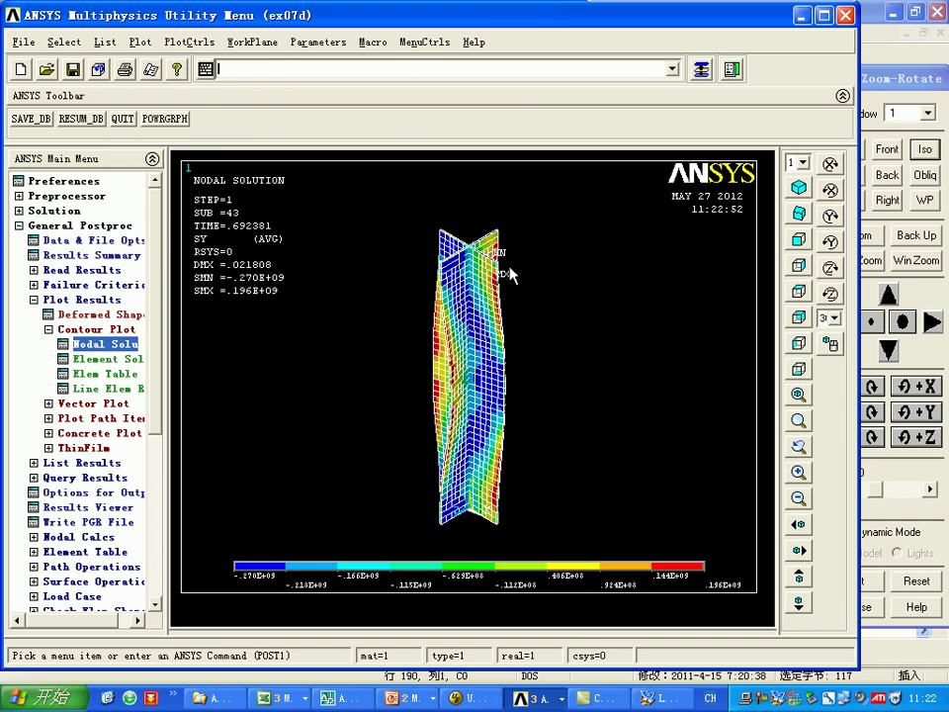
{"action": "left_click", "coordinate": [910, 83]}
{"action": "left_click", "coordinate": [850, 149]}
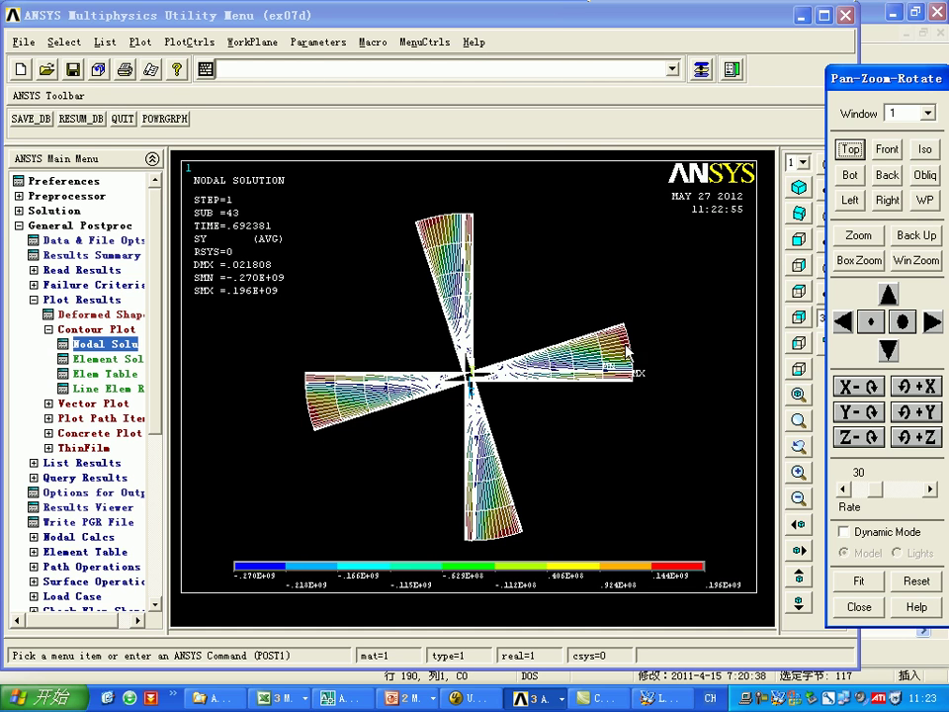
Step: Contour the nodal von Mises stress on the deformed shape of the selected elements
{"action": "left_click", "coordinate": [103, 341]}
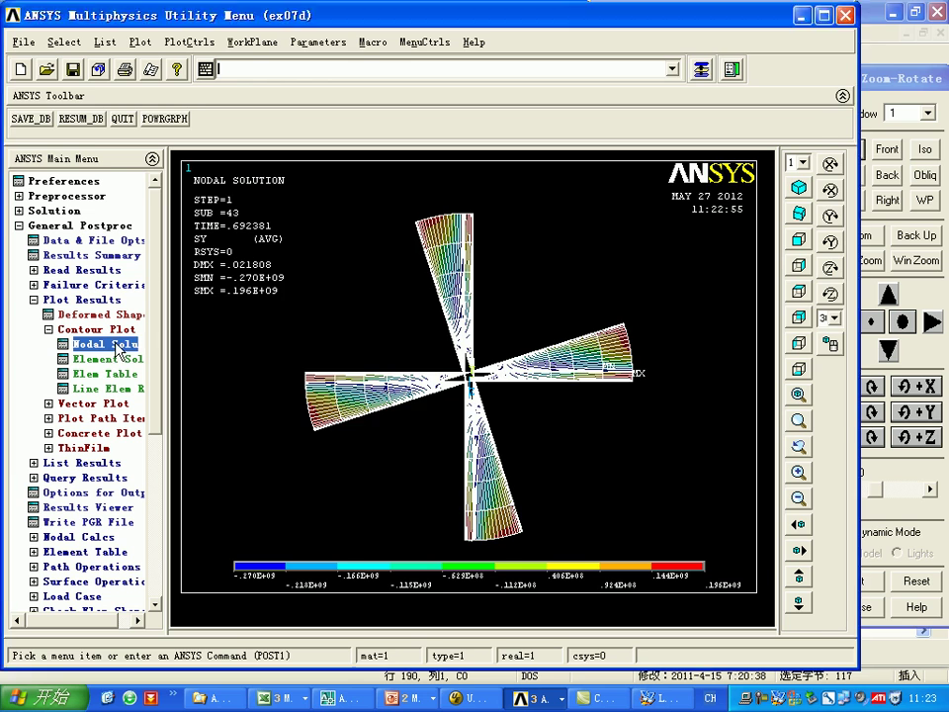
{"action": "left_click", "coordinate": [393, 327]}
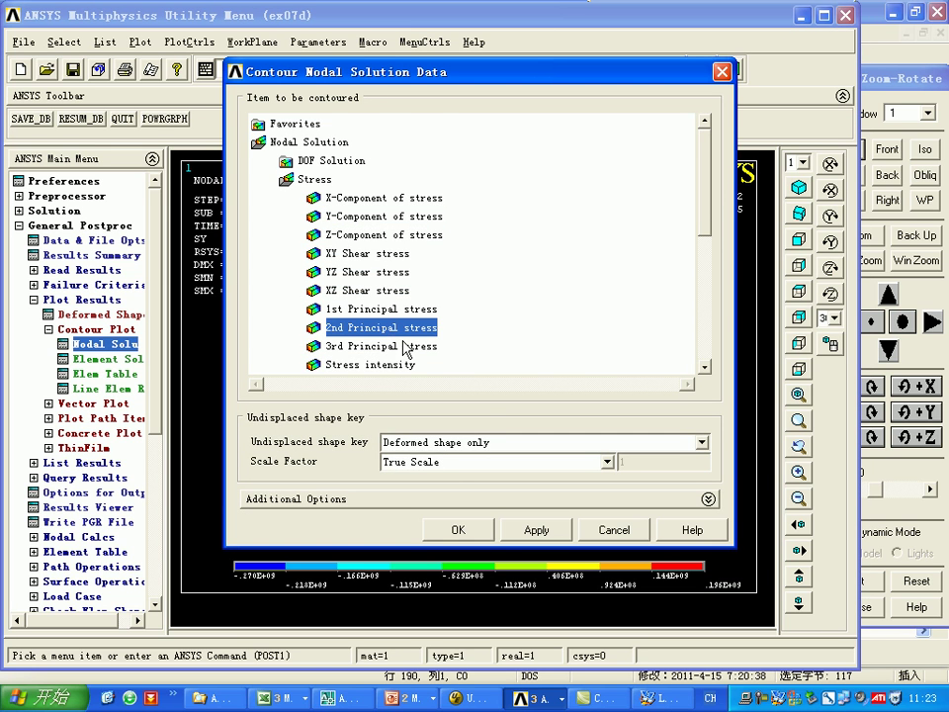
{"action": "scroll", "coordinate": [475, 257], "scroll_direction": "down", "scroll_amount": 2}
{"action": "left_click", "coordinate": [392, 290]}
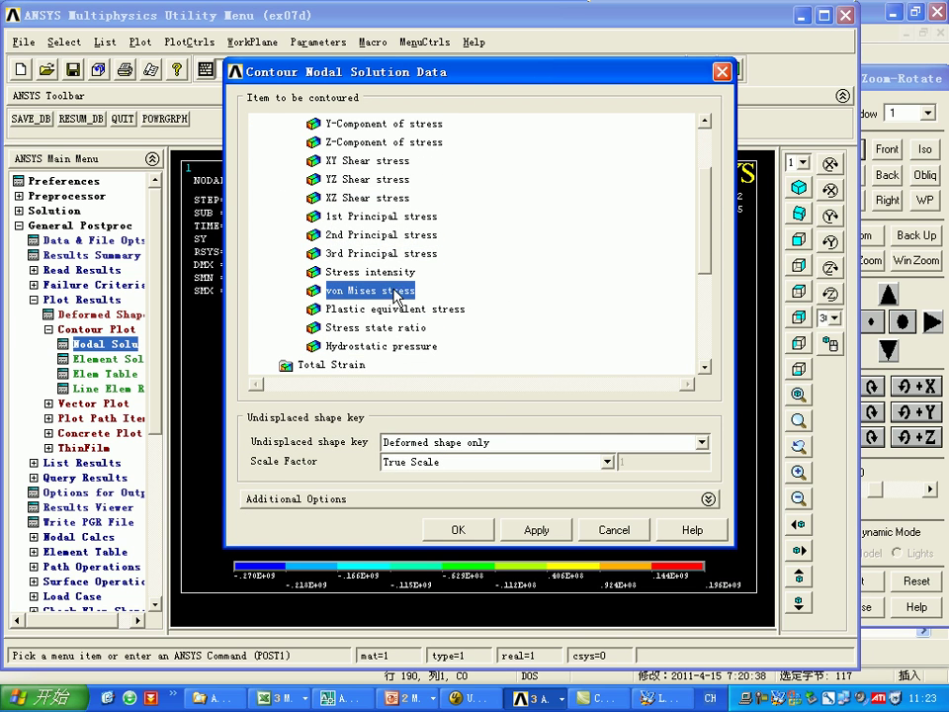
{"action": "left_click", "coordinate": [482, 533]}
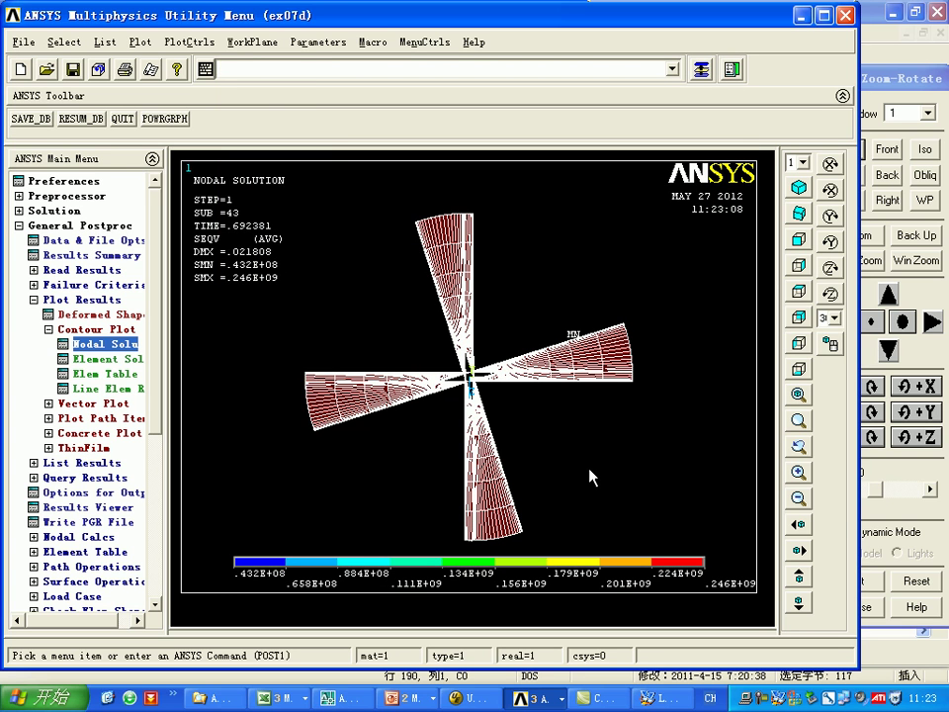
Step: Switch the von Mises contour to the isometric view and box-zoom into the middle part of the column
{"action": "left_click", "coordinate": [189, 41]}
{"action": "left_click", "coordinate": [202, 65]}
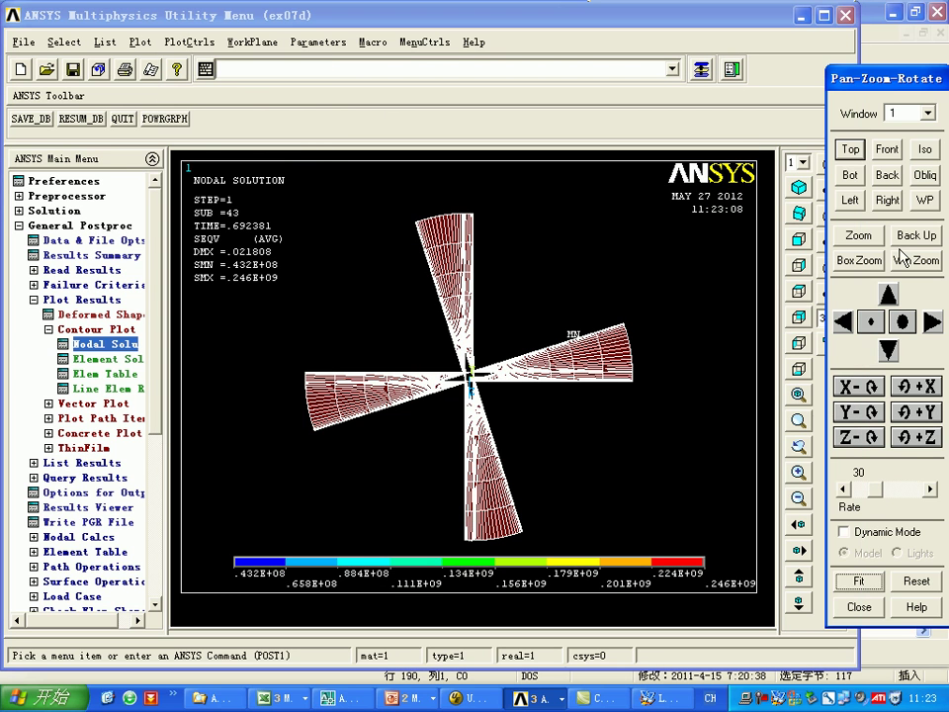
{"action": "left_click", "coordinate": [925, 149]}
{"action": "left_click", "coordinate": [859, 260]}
{"action": "left_click", "coordinate": [376, 292]}
{"action": "left_click", "coordinate": [586, 417]}
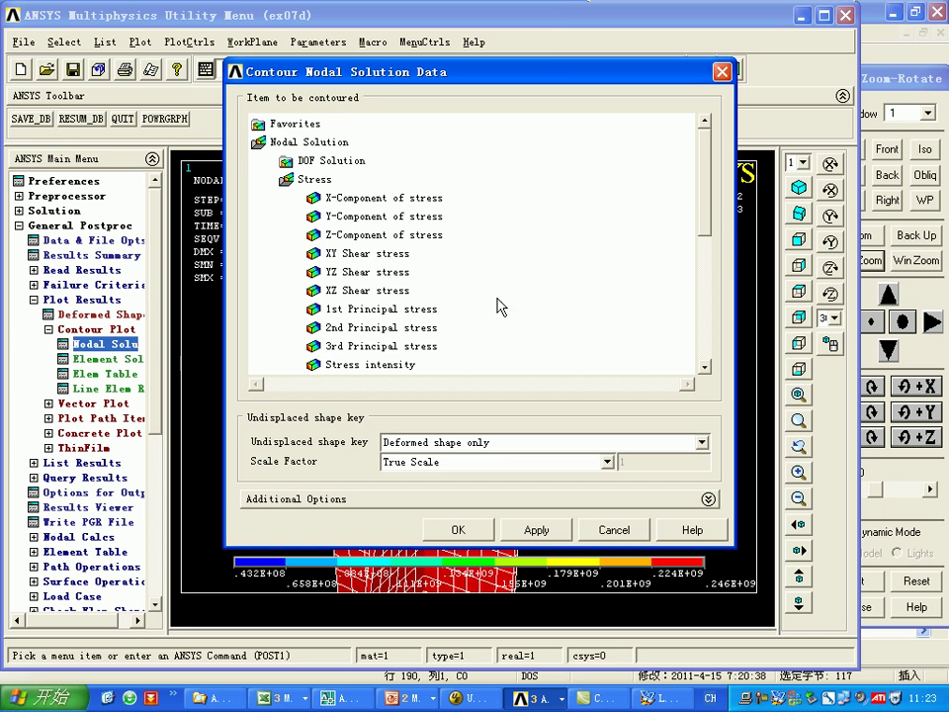
Step: Browse the available nodal solution items, replot the von Mises stress contour and fit the whole column in view
{"action": "left_click_drag", "start_coordinate": [704, 193], "coordinate": [710, 271]}
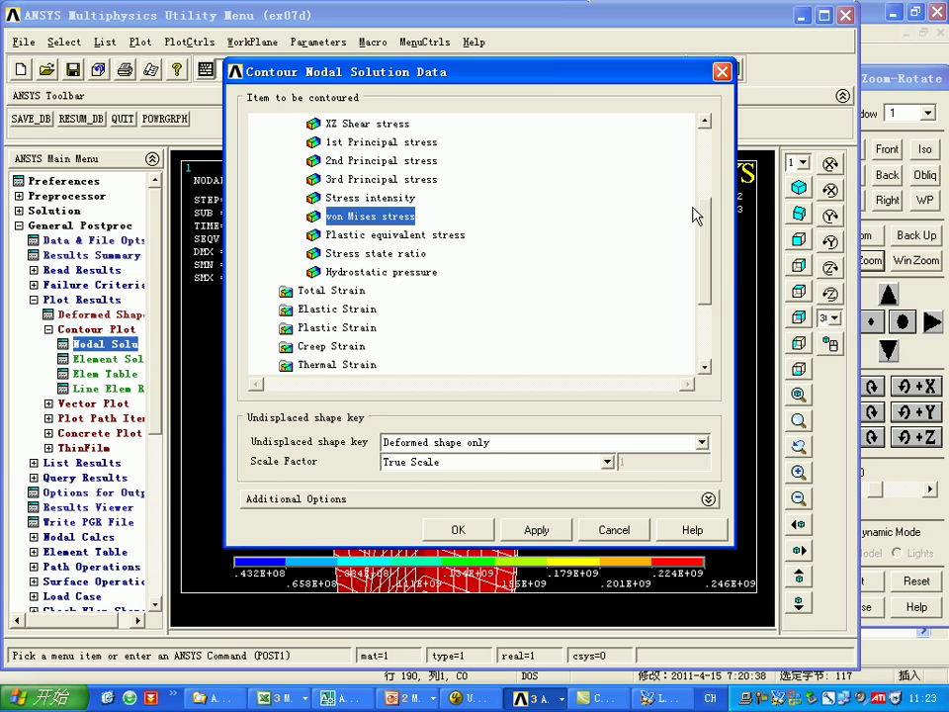
{"action": "left_click_drag", "start_coordinate": [714, 239], "coordinate": [714, 257]}
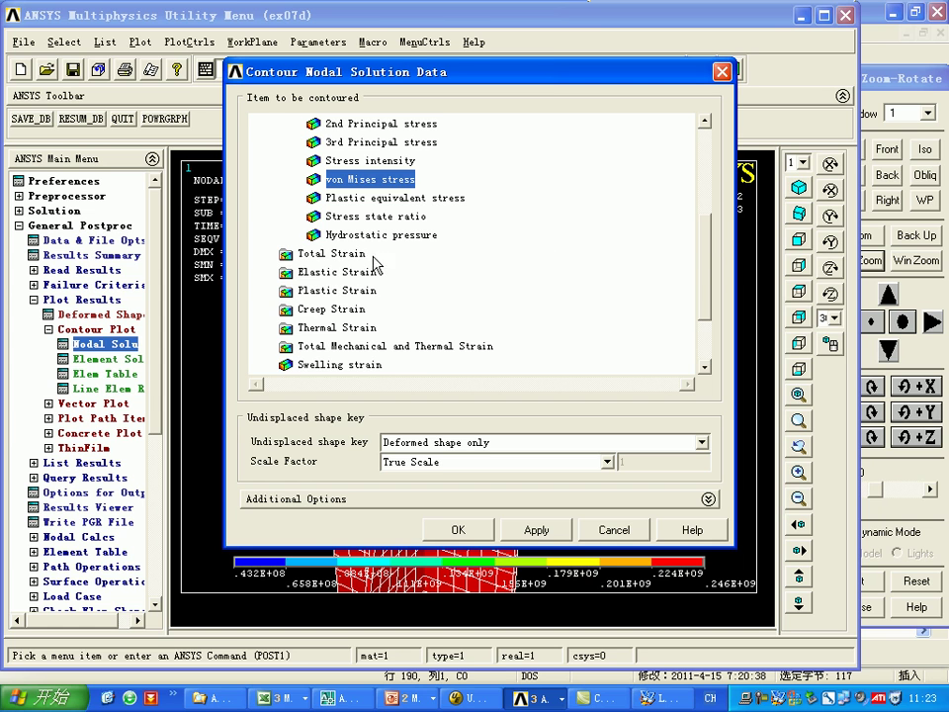
{"action": "scroll", "coordinate": [326, 198], "scroll_direction": "up", "scroll_amount": 4}
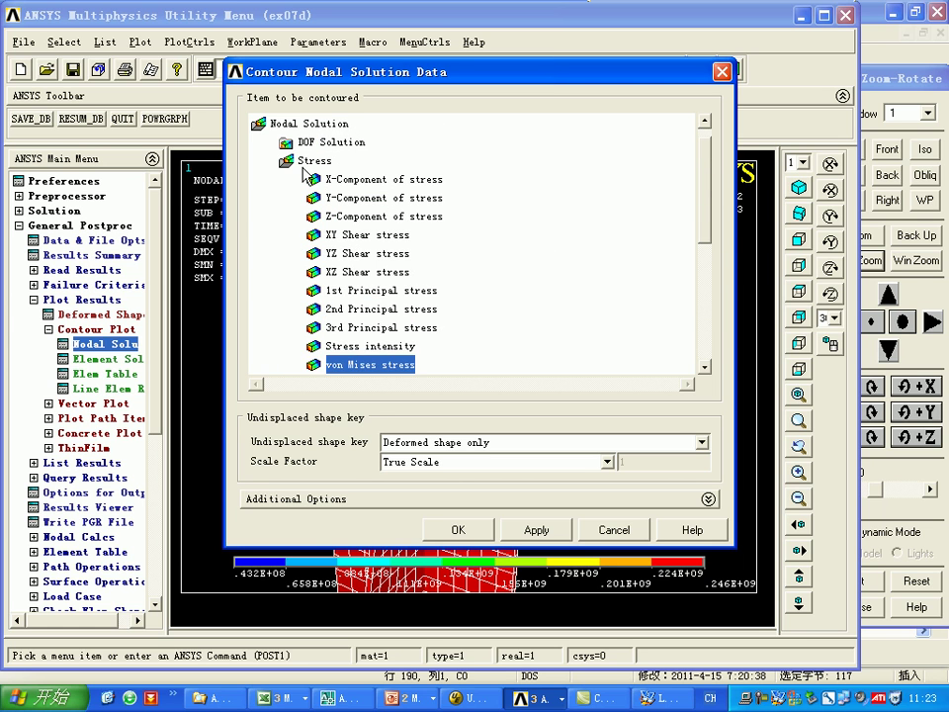
{"action": "left_click", "coordinate": [327, 141]}
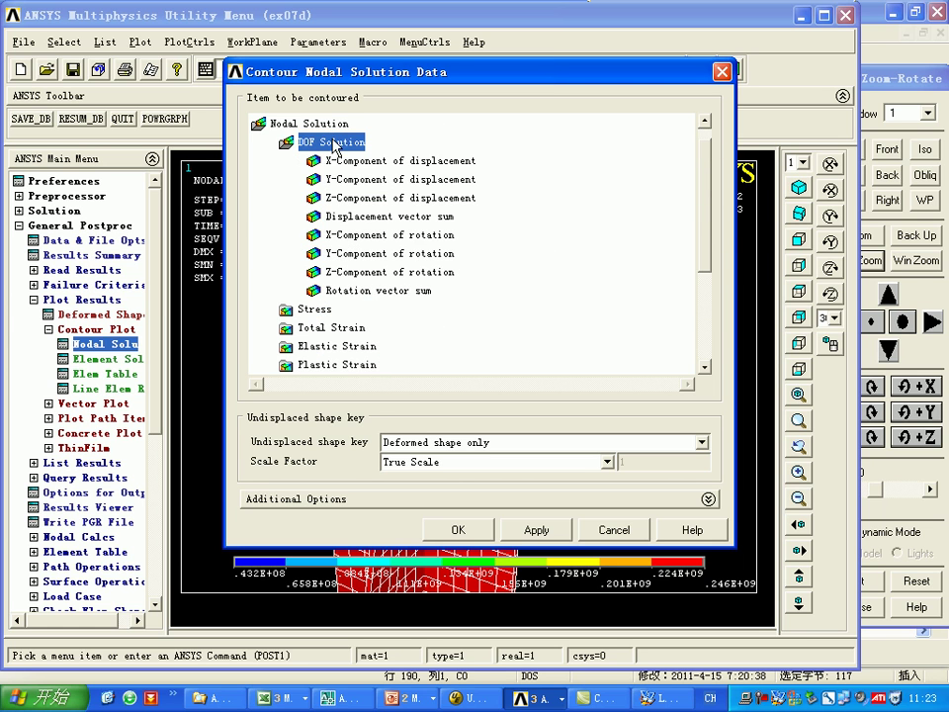
{"action": "left_click", "coordinate": [317, 309]}
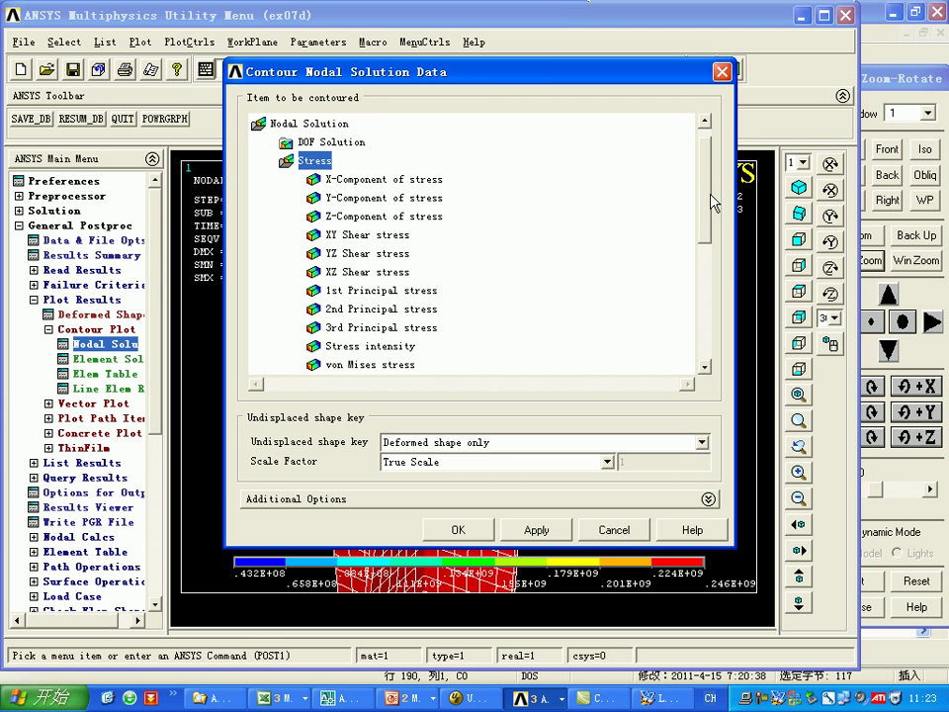
{"action": "scroll", "coordinate": [594, 228], "scroll_direction": "down", "scroll_amount": 2}
{"action": "left_click", "coordinate": [396, 254]}
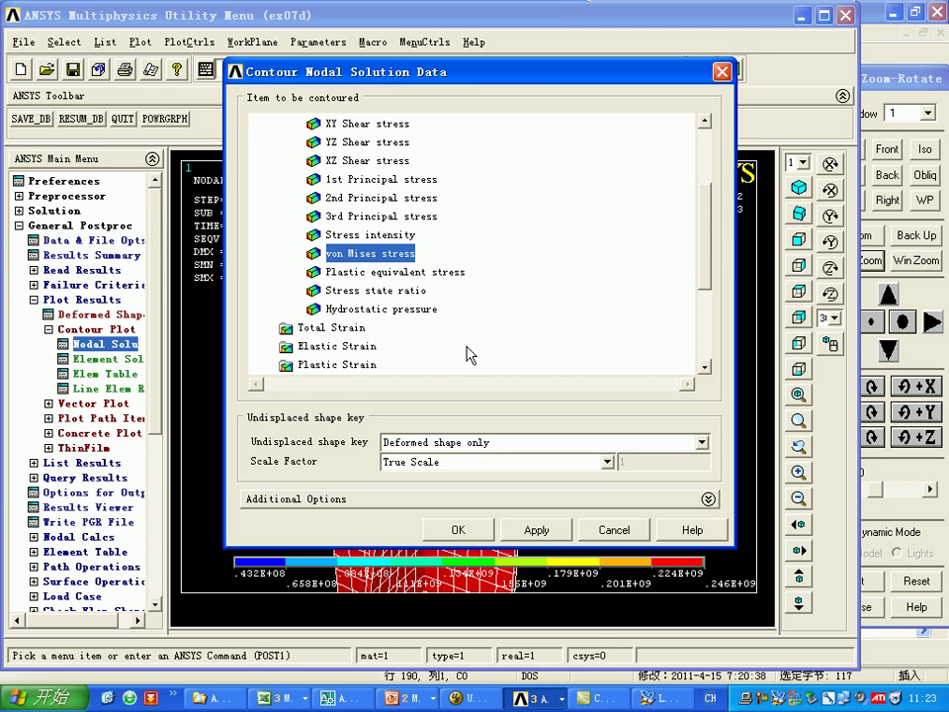
{"action": "left_click", "coordinate": [472, 530]}
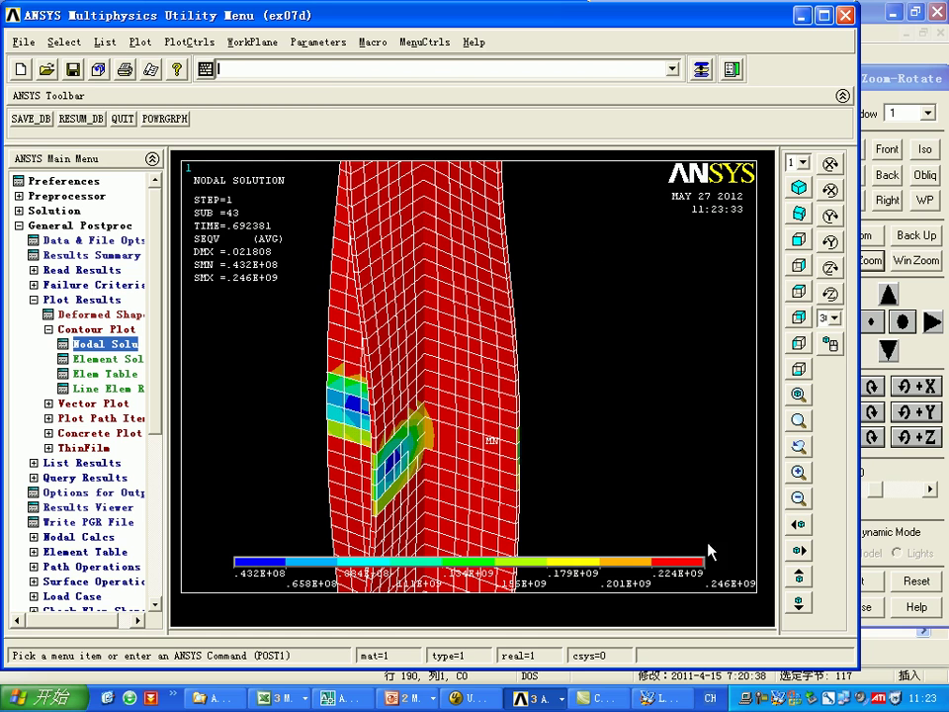
{"action": "left_click", "coordinate": [189, 41]}
{"action": "left_click", "coordinate": [226, 61]}
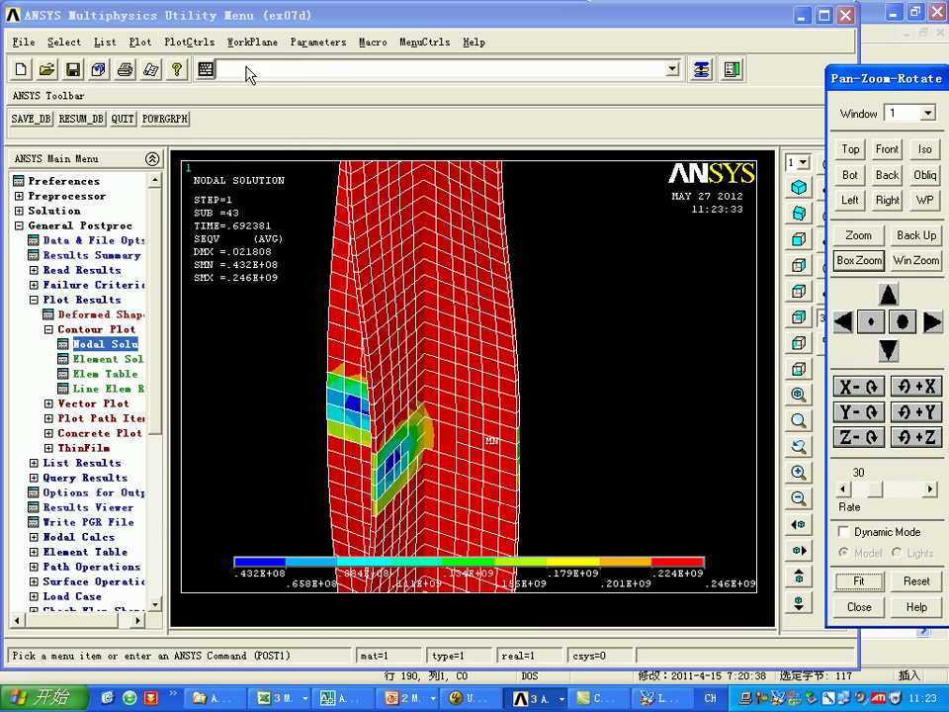
{"action": "left_click", "coordinate": [856, 582]}
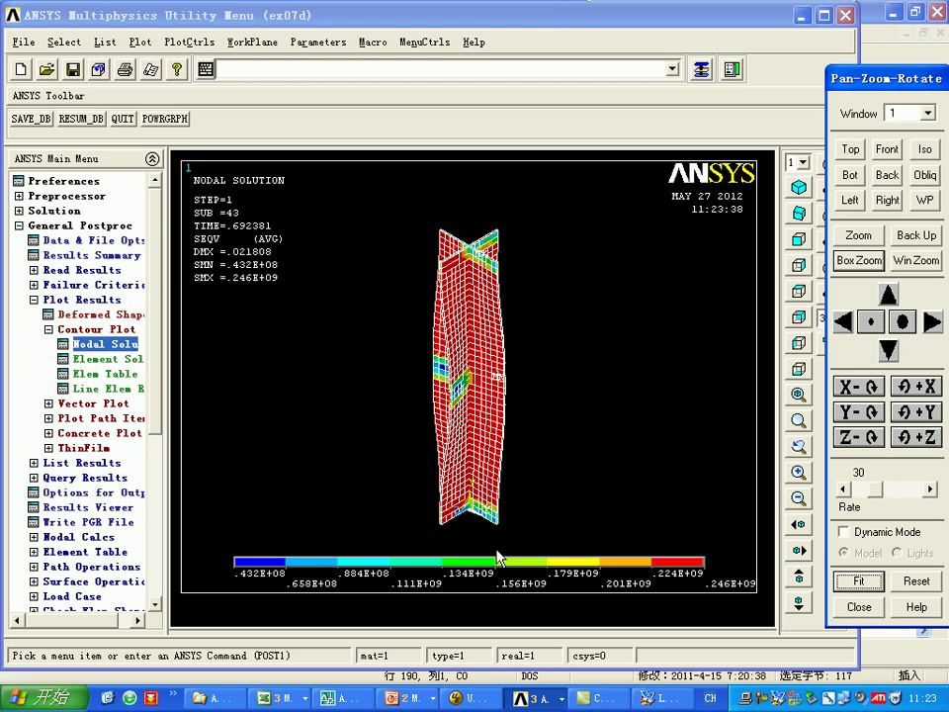
Step: Plot the model's keypoints and turn on keypoint numbering
{"action": "left_click", "coordinate": [140, 42]}
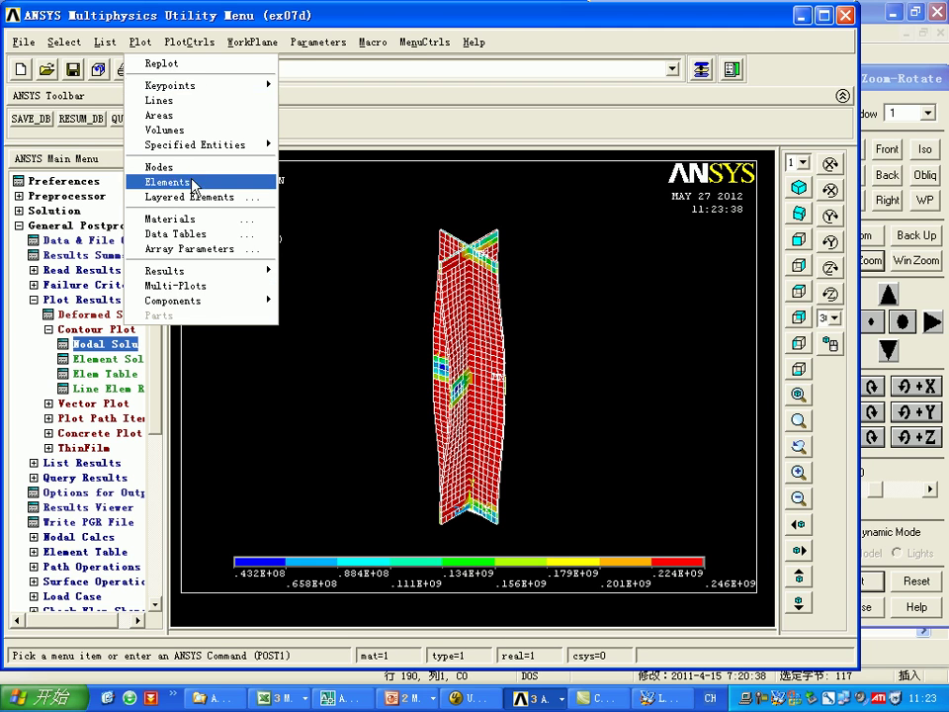
{"action": "mouse_move", "coordinate": [185, 89]}
{"action": "left_click", "coordinate": [321, 86]}
{"action": "left_click", "coordinate": [187, 42]}
{"action": "left_click", "coordinate": [219, 64]}
{"action": "left_click", "coordinate": [188, 42]}
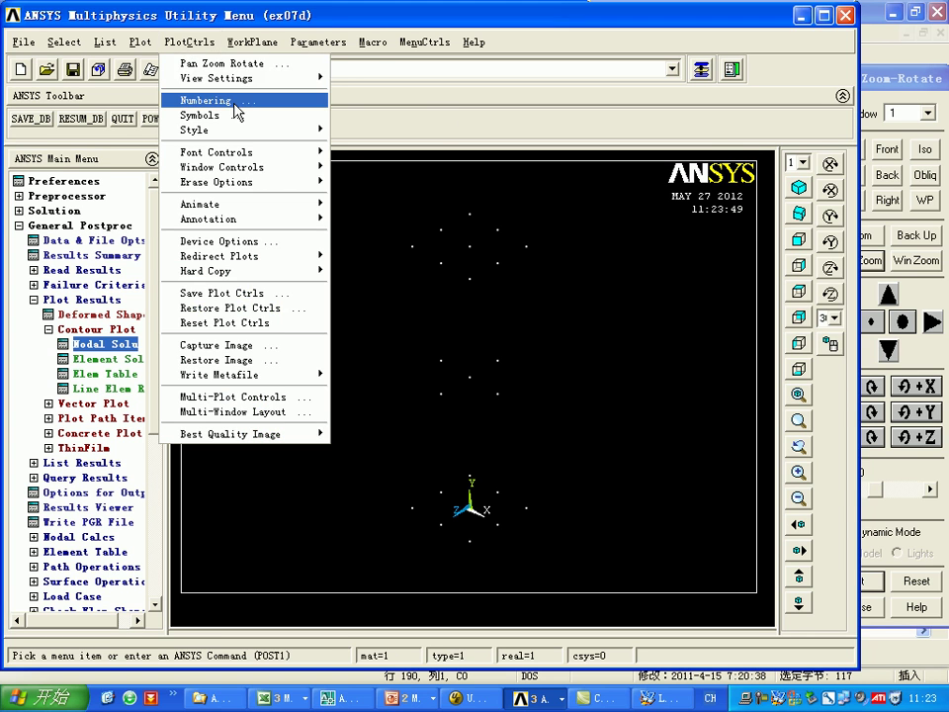
{"action": "left_click", "coordinate": [235, 102]}
{"action": "left_click_drag", "start_coordinate": [531, 158], "coordinate": [849, 136]}
{"action": "left_click", "coordinate": [868, 179]}
{"action": "left_click", "coordinate": [631, 516]}
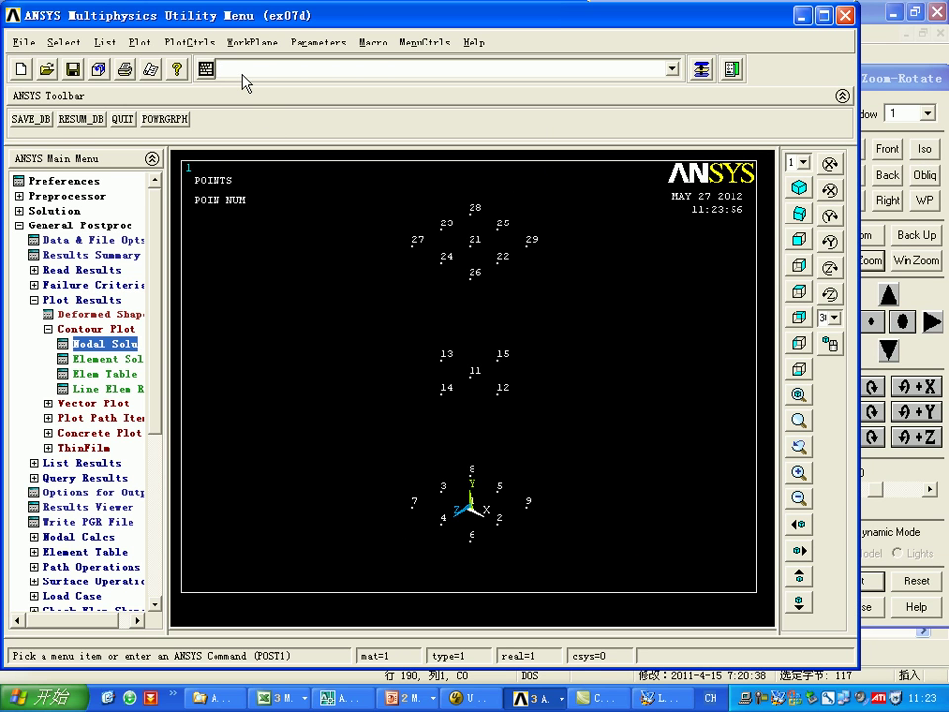
Step: Select keypoint 21 and the node attached to it with ksel,s,,,21 and nslk, and plot the selected nodes
{"action": "type", "text": "ksel,s,,,21"}
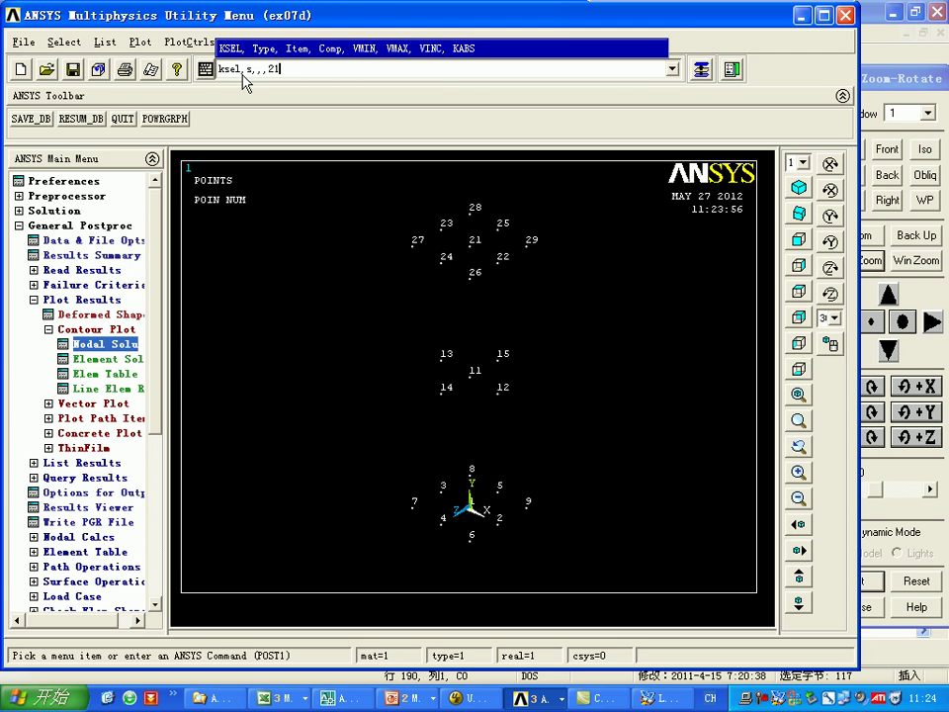
{"action": "key", "text": "Return"}
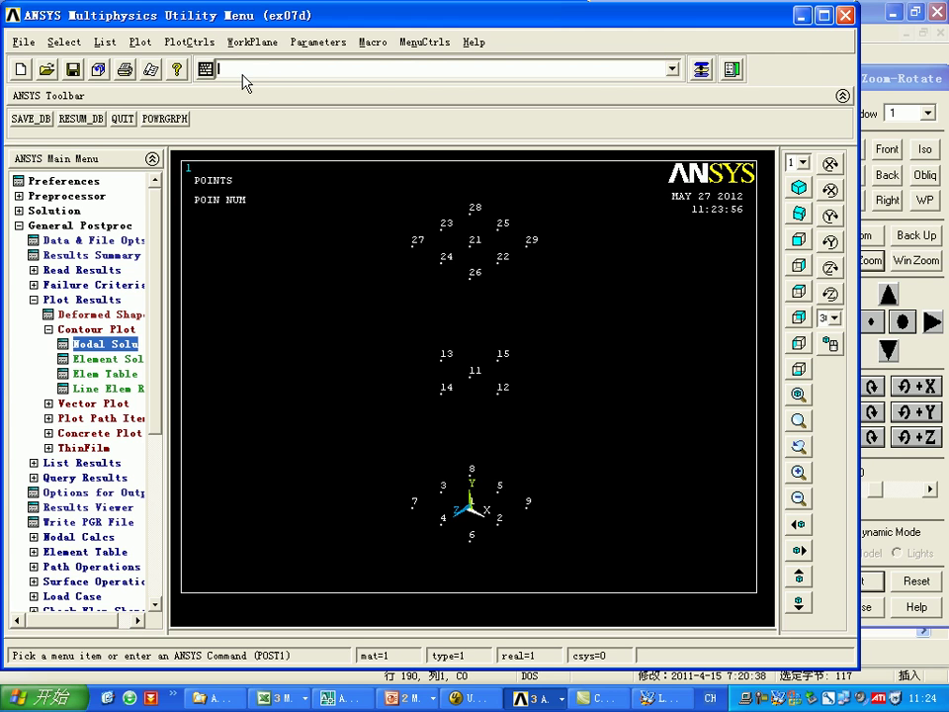
{"action": "type", "text": "nslk"}
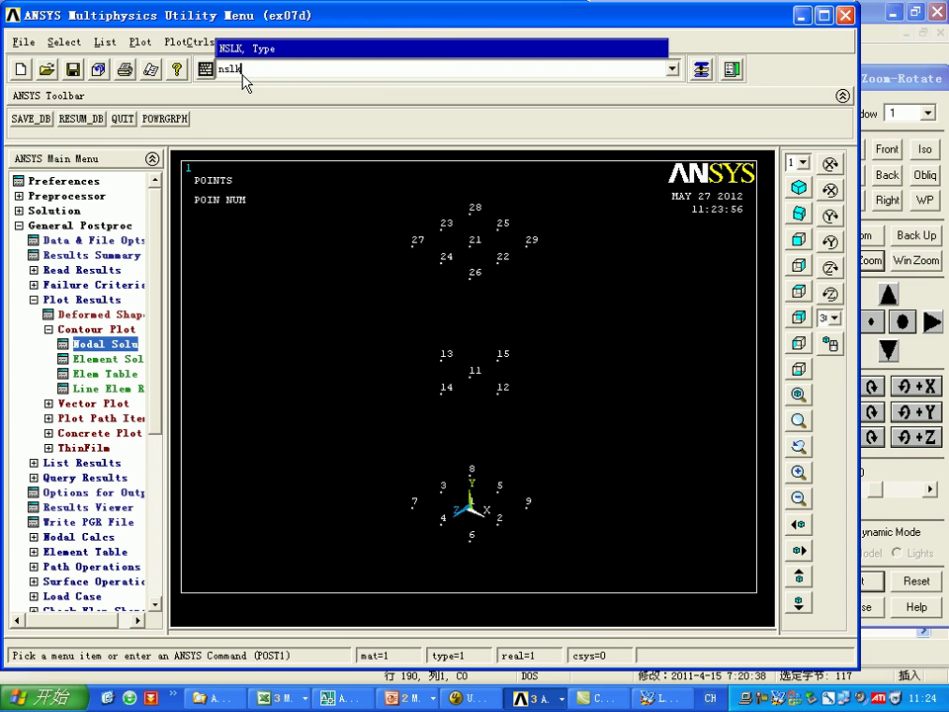
{"action": "key", "text": "Return"}
{"action": "left_click", "coordinate": [127, 40]}
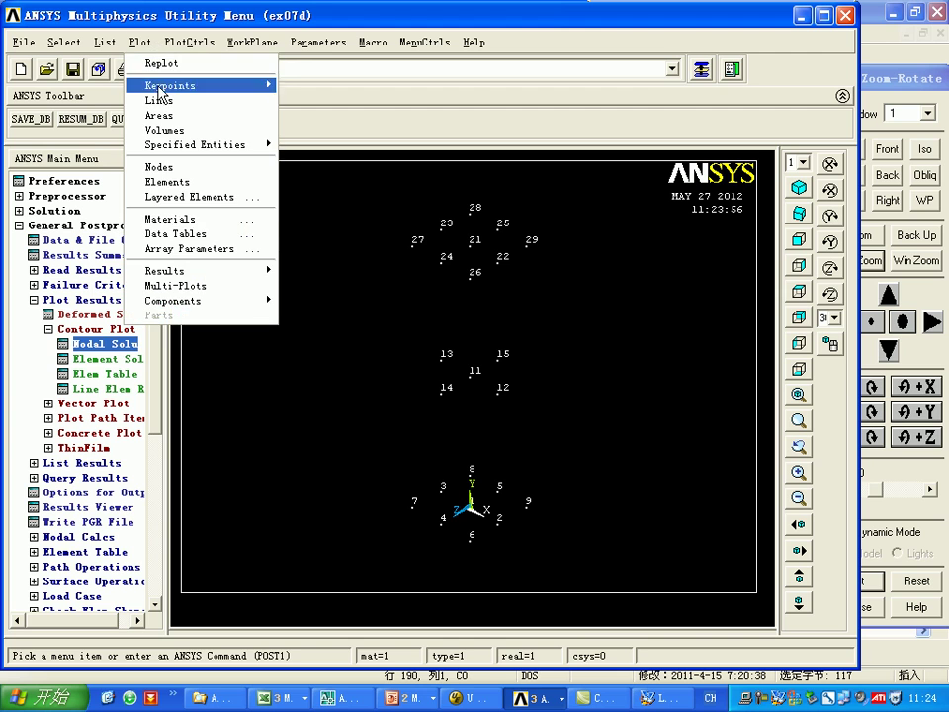
{"action": "left_click", "coordinate": [159, 167]}
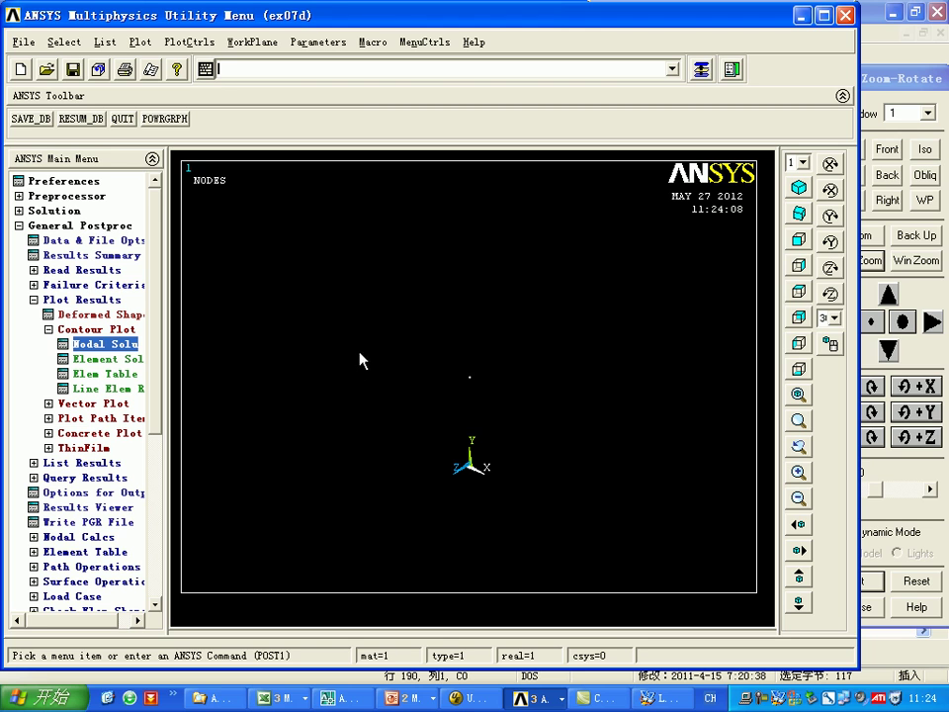
{"action": "key", "text": "Up"}
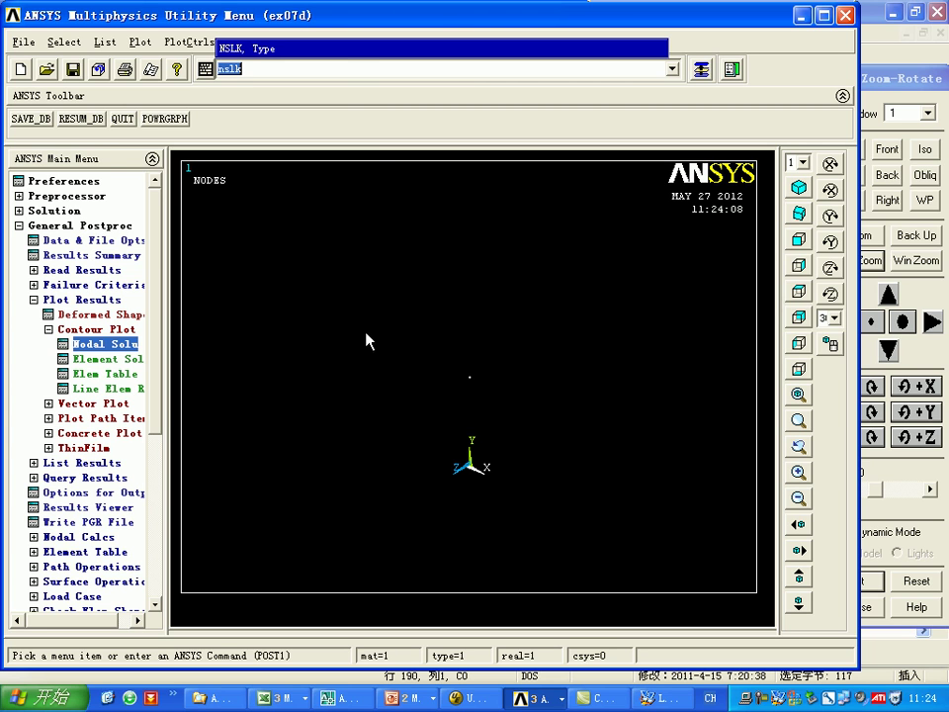
Step: Try to add the Y-component of displacement as a time-history variable in TimeHist Postpro
{"action": "left_click", "coordinate": [20, 226]}
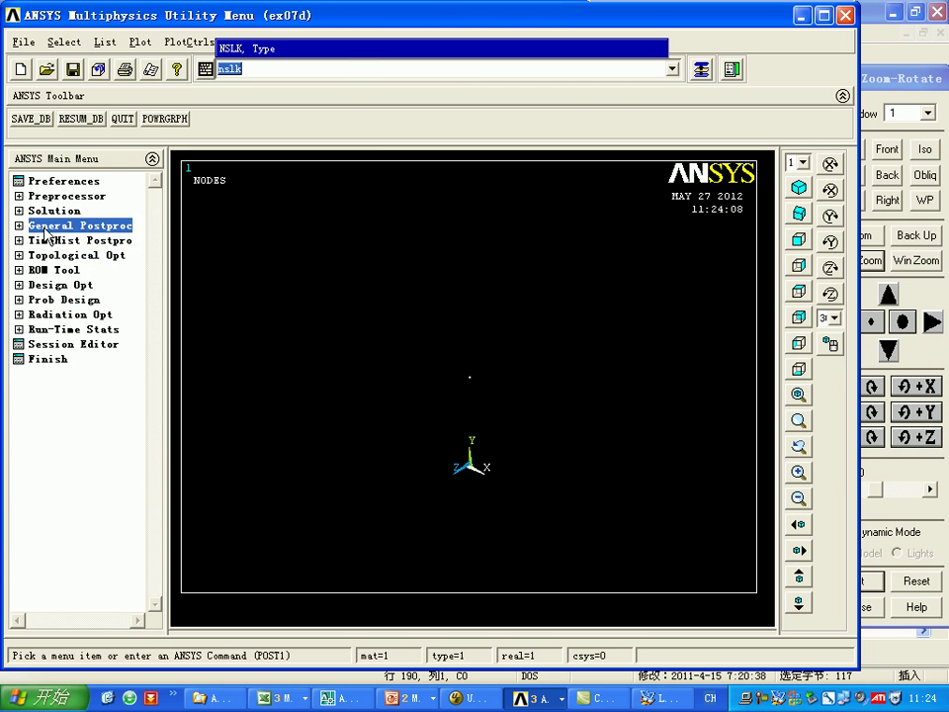
{"action": "left_click", "coordinate": [94, 240]}
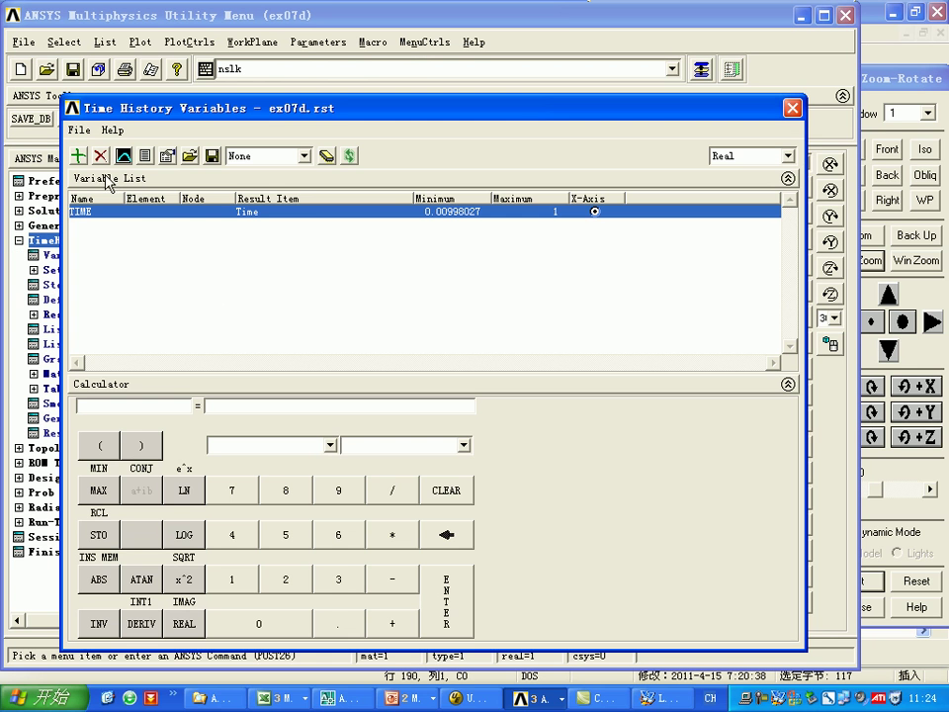
{"action": "left_click", "coordinate": [78, 155]}
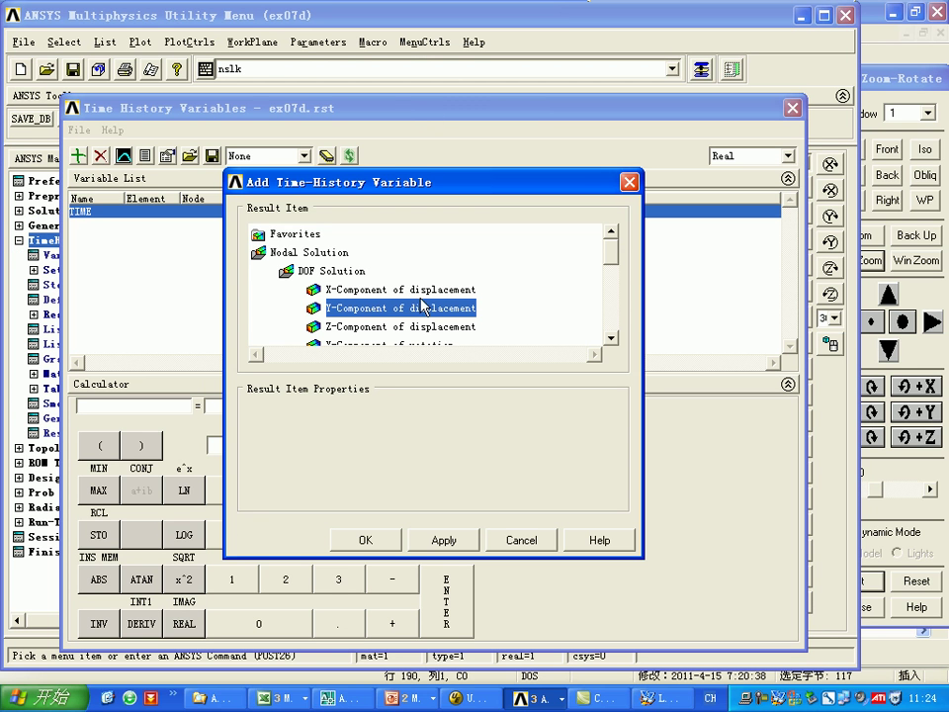
{"action": "left_click", "coordinate": [384, 541]}
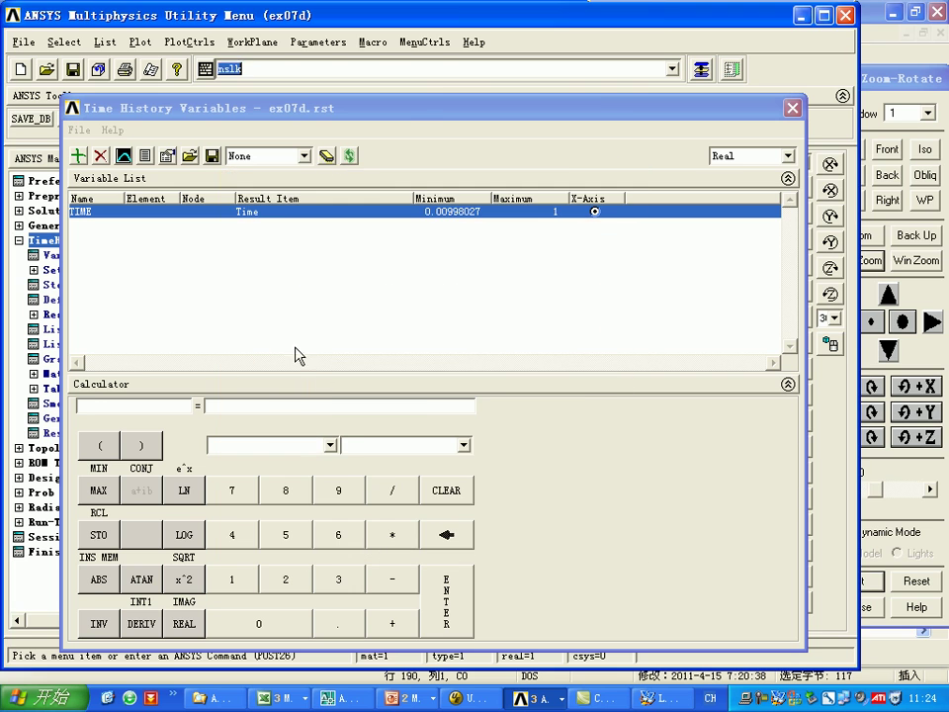
{"action": "left_click_drag", "start_coordinate": [403, 108], "coordinate": [833, 108]}
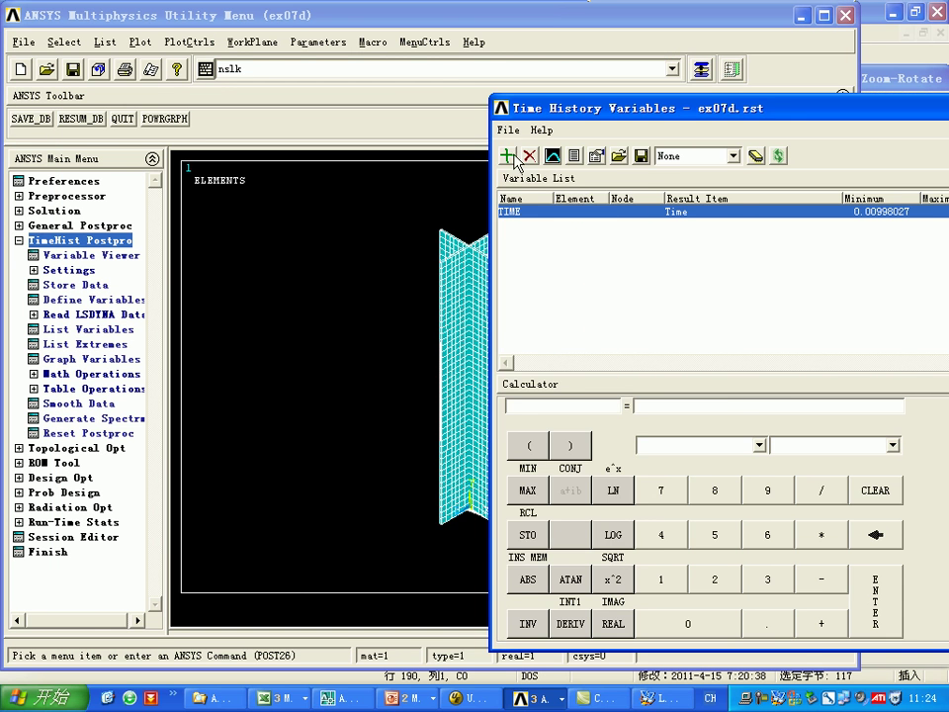
{"action": "left_click", "coordinate": [508, 155]}
{"action": "left_click_drag", "start_coordinate": [677, 110], "coordinate": [180, 119]}
{"action": "left_click", "coordinate": [724, 116]}
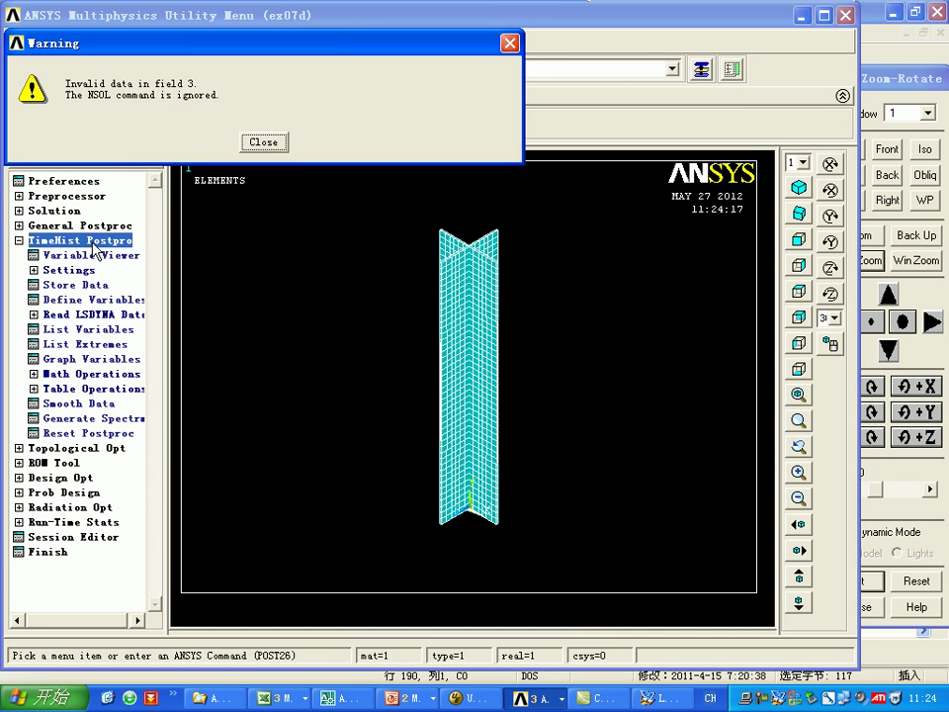
{"action": "left_click", "coordinate": [283, 143]}
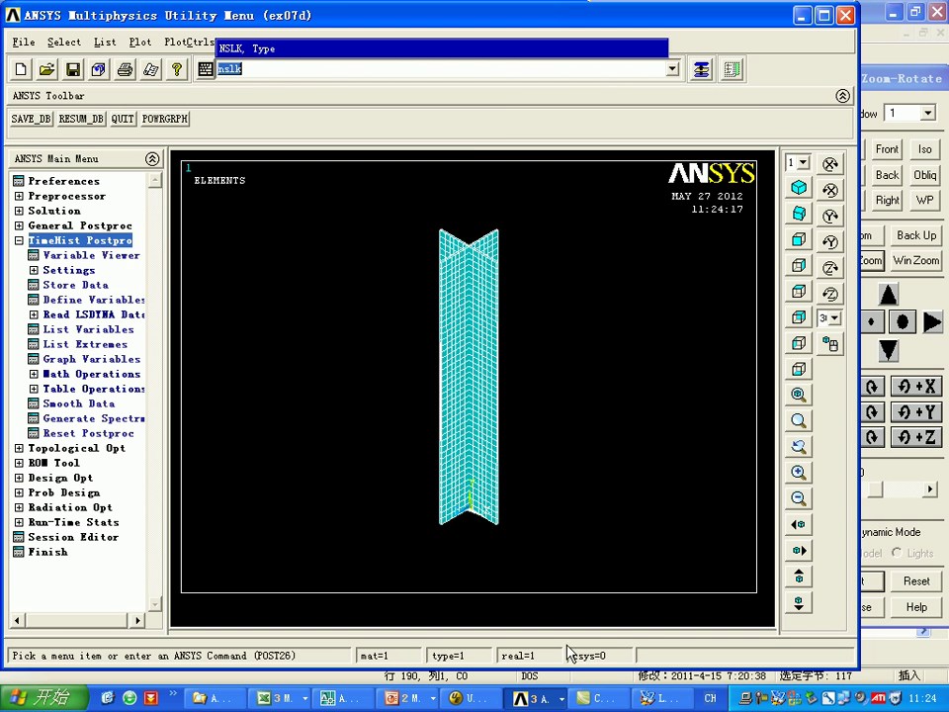
{"action": "left_click", "coordinate": [102, 254]}
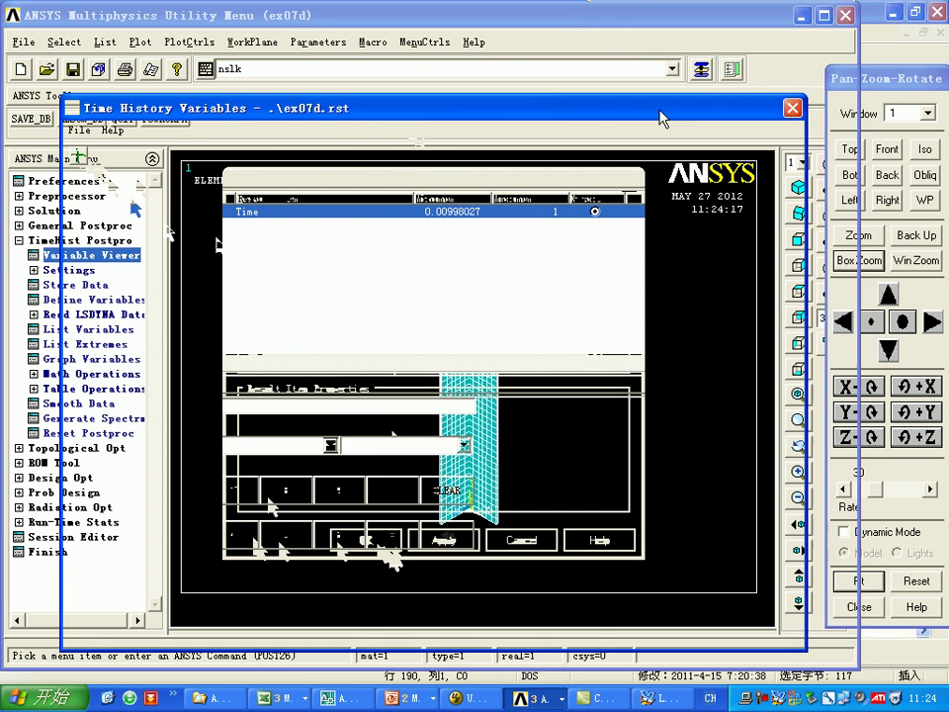
{"action": "left_click_drag", "start_coordinate": [682, 117], "coordinate": [237, 103]}
{"action": "left_click", "coordinate": [701, 68]}
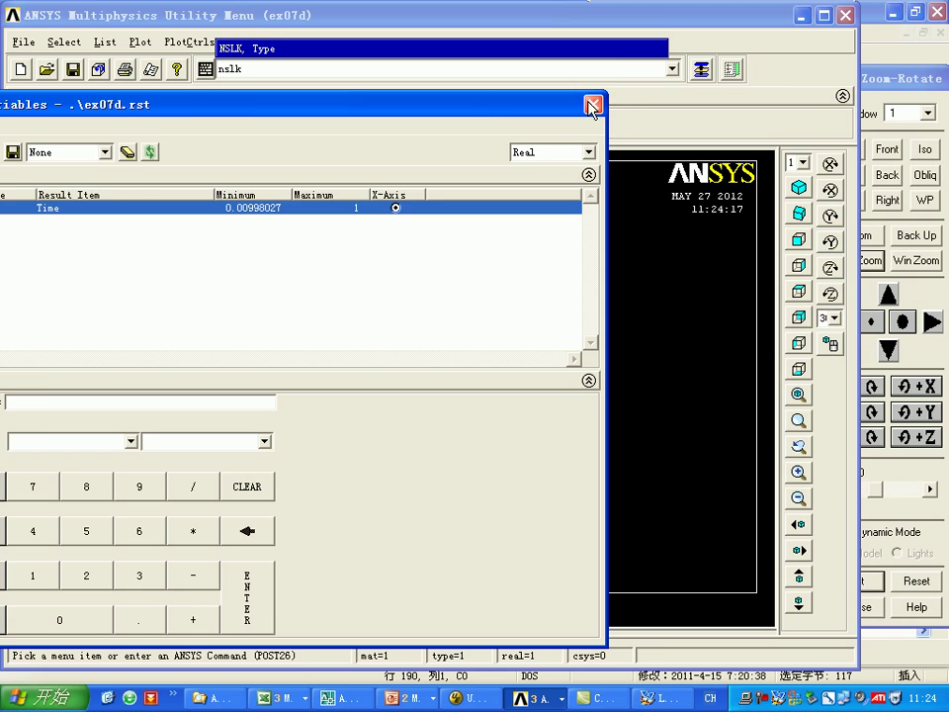
{"action": "key", "text": "alt+Tab"}
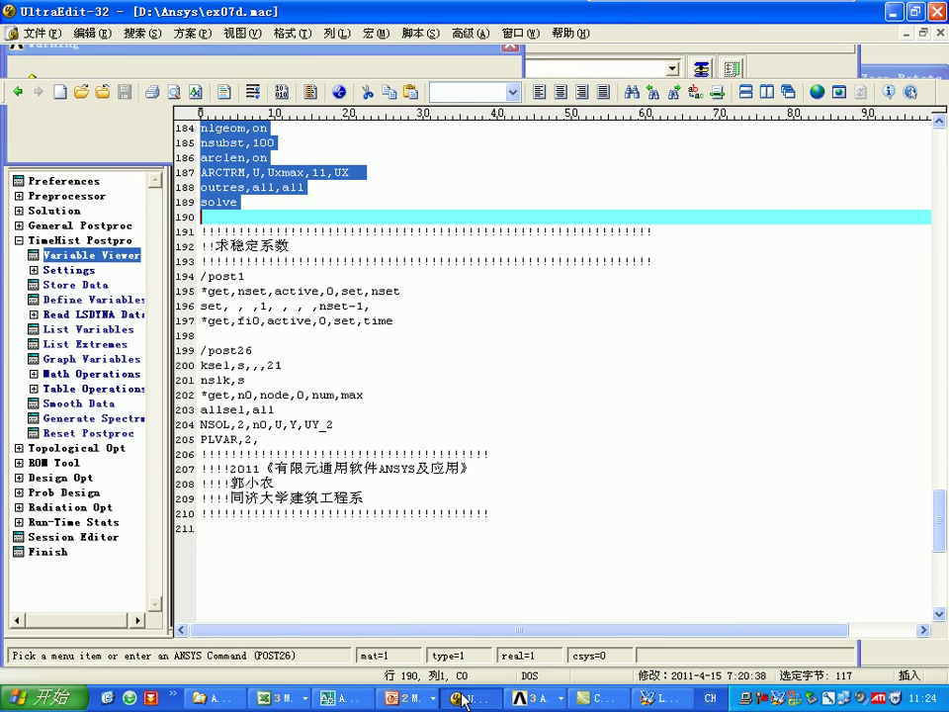
{"action": "left_click", "coordinate": [243, 6]}
{"action": "left_click", "coordinate": [263, 141]}
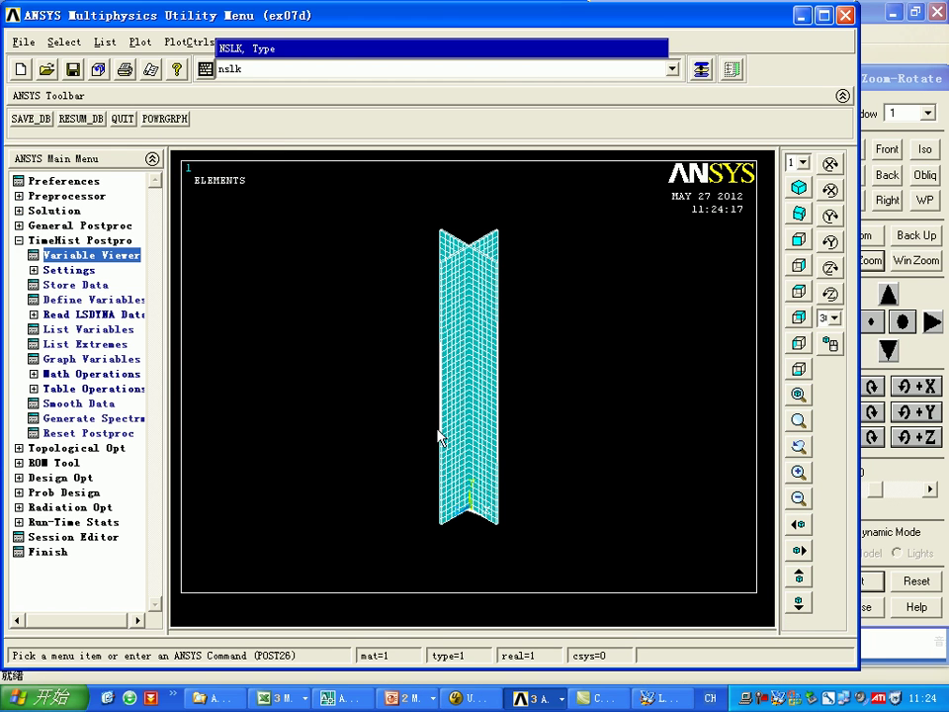
Step: Switch to UltraEdit and copy the /post26 command block, from /post26 through PLVAR,2, in ex07d.mac
{"action": "left_click", "coordinate": [466, 698]}
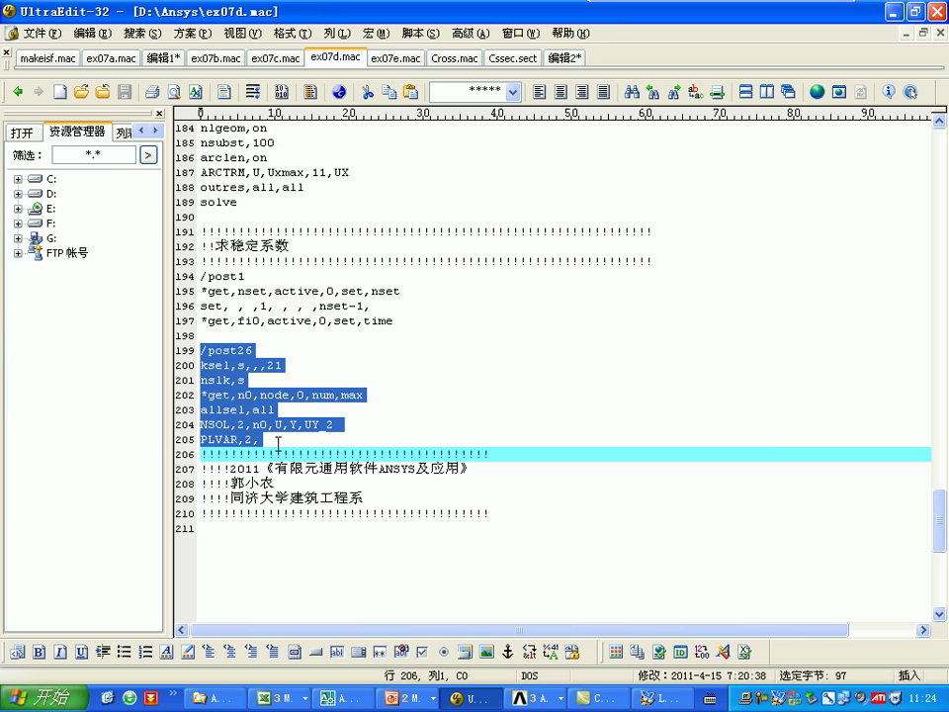
{"action": "left_click", "coordinate": [279, 442]}
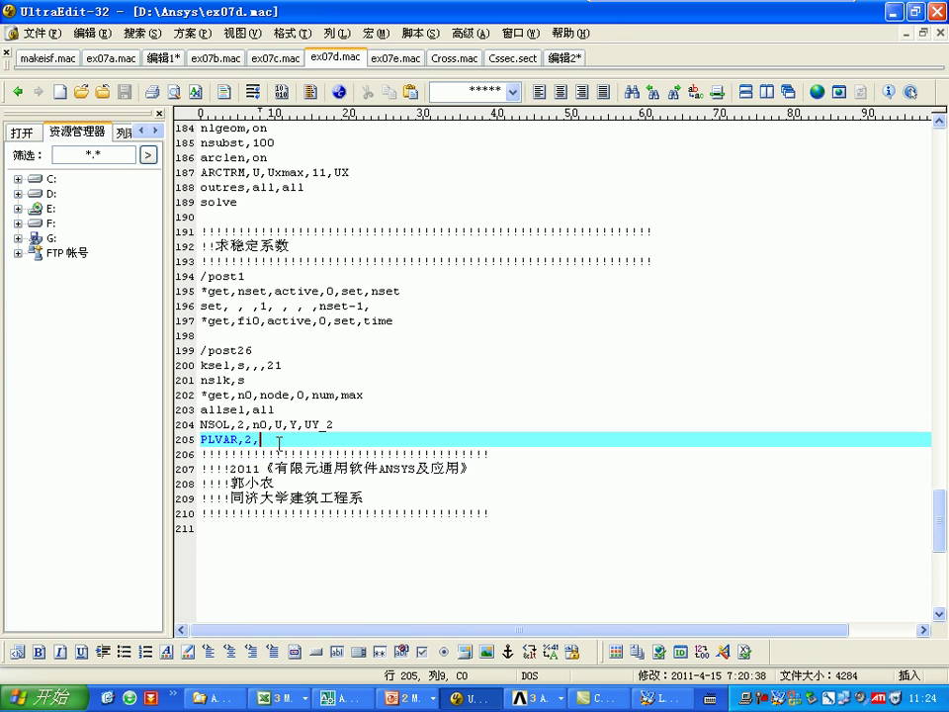
{"action": "left_click_drag", "start_coordinate": [201, 349], "coordinate": [199, 394]}
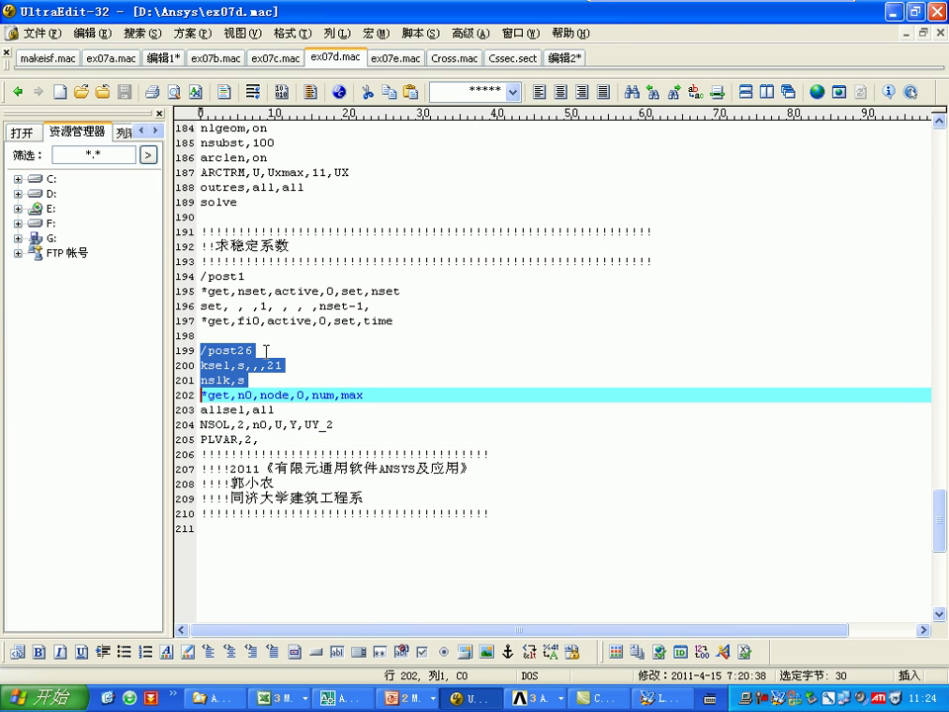
{"action": "left_click", "coordinate": [260, 365]}
{"action": "left_click_drag", "start_coordinate": [201, 351], "coordinate": [198, 454]}
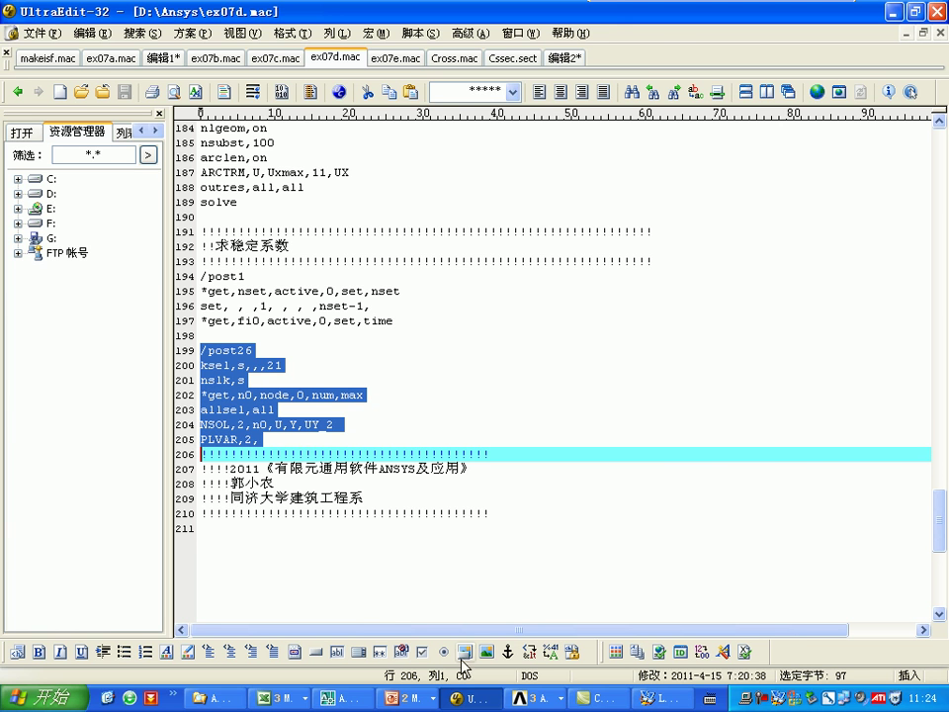
Step: Switch to ANSYS and run the copied /post26 commands to define and graph UY_2 for the node at keypoint 21
{"action": "left_click", "coordinate": [534, 698]}
{"action": "left_click", "coordinate": [549, 647]}
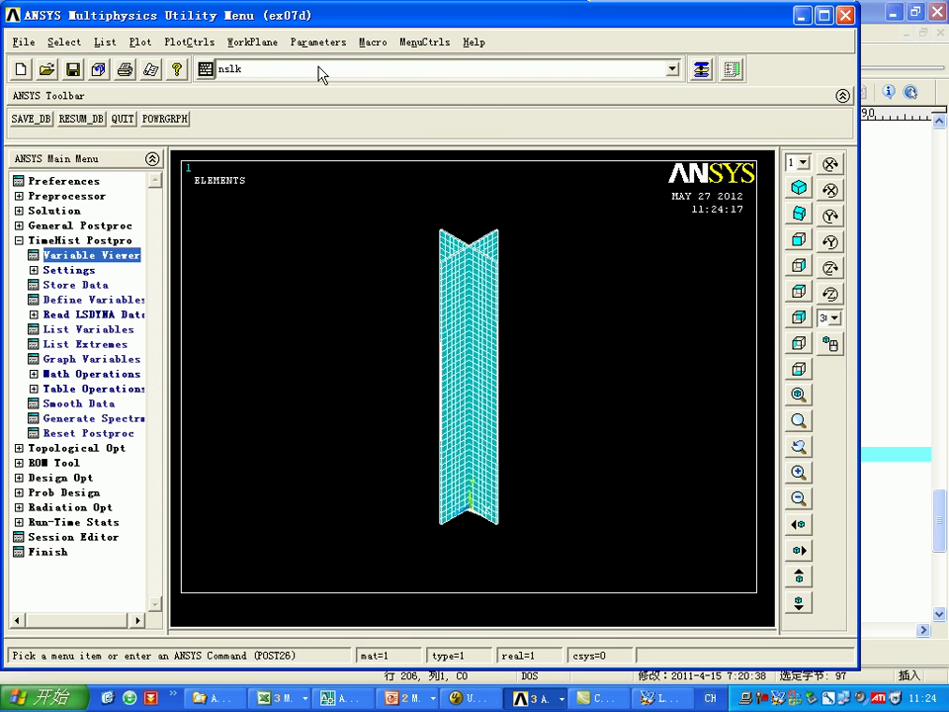
{"action": "left_click", "coordinate": [317, 72]}
{"action": "key", "text": "ctrl+v"}
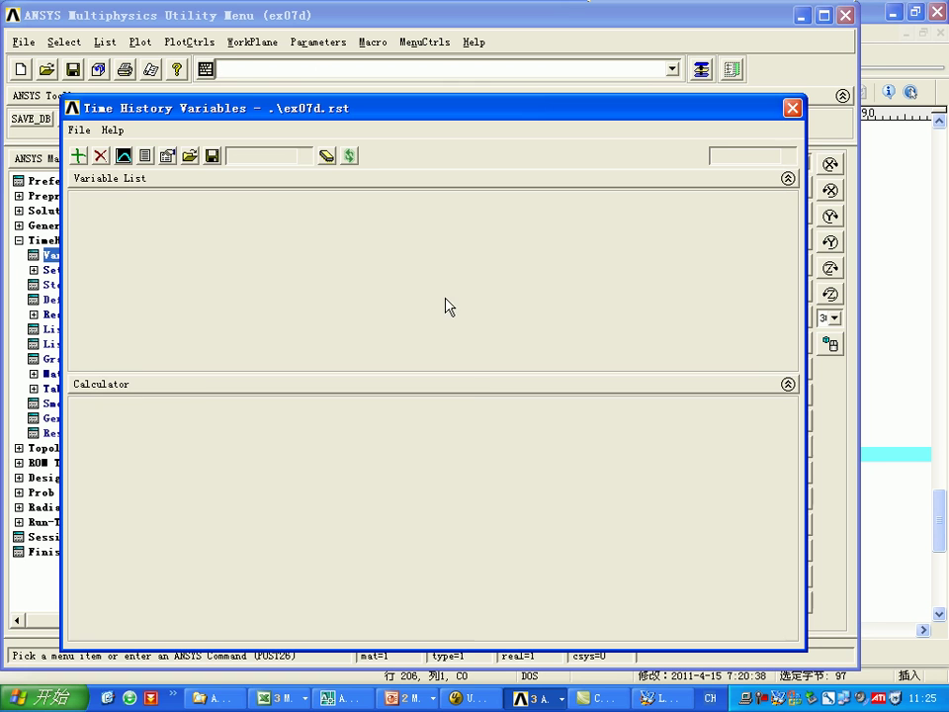
Step: List the UY_2 variable against time, copy the listing and close the time-history viewer
{"action": "left_click", "coordinate": [174, 226]}
{"action": "left_click", "coordinate": [145, 156]}
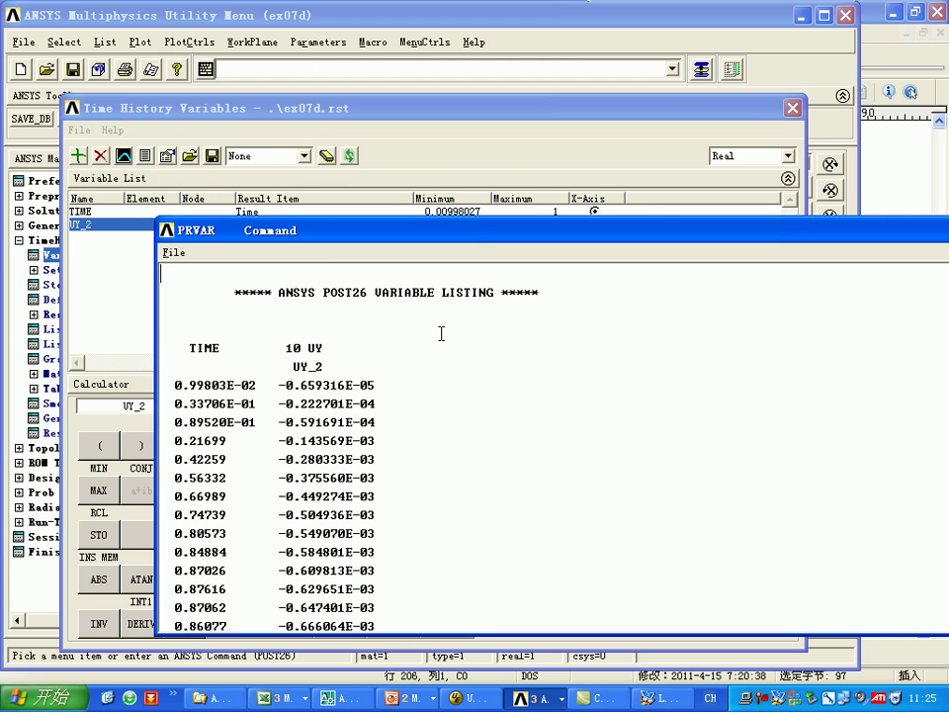
{"action": "left_click_drag", "start_coordinate": [717, 231], "coordinate": [379, 232]}
{"action": "left_click", "coordinate": [749, 236]}
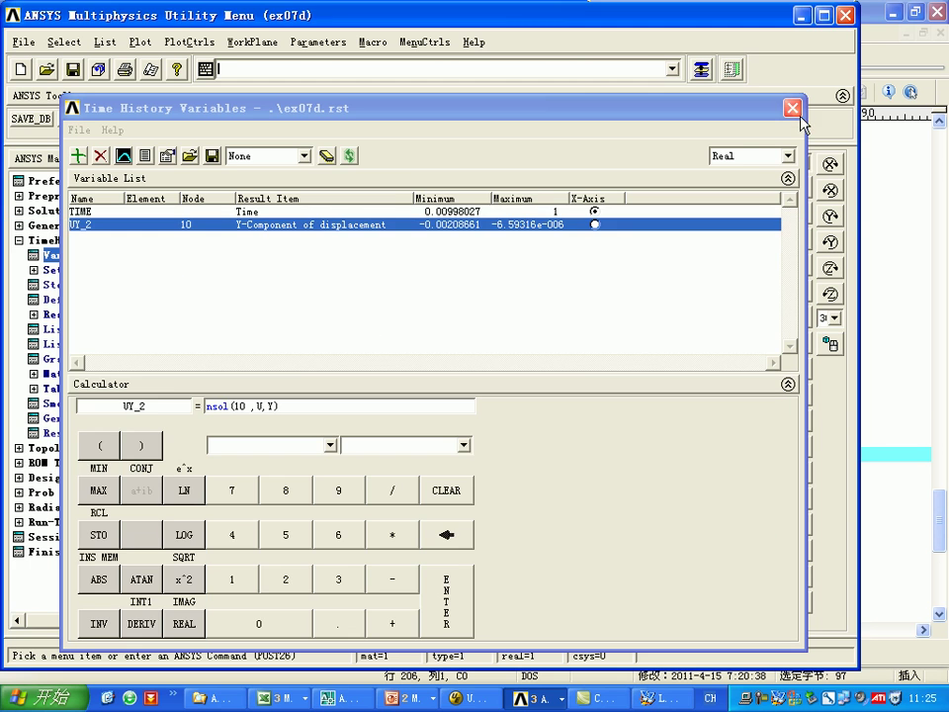
{"action": "left_click", "coordinate": [792, 108]}
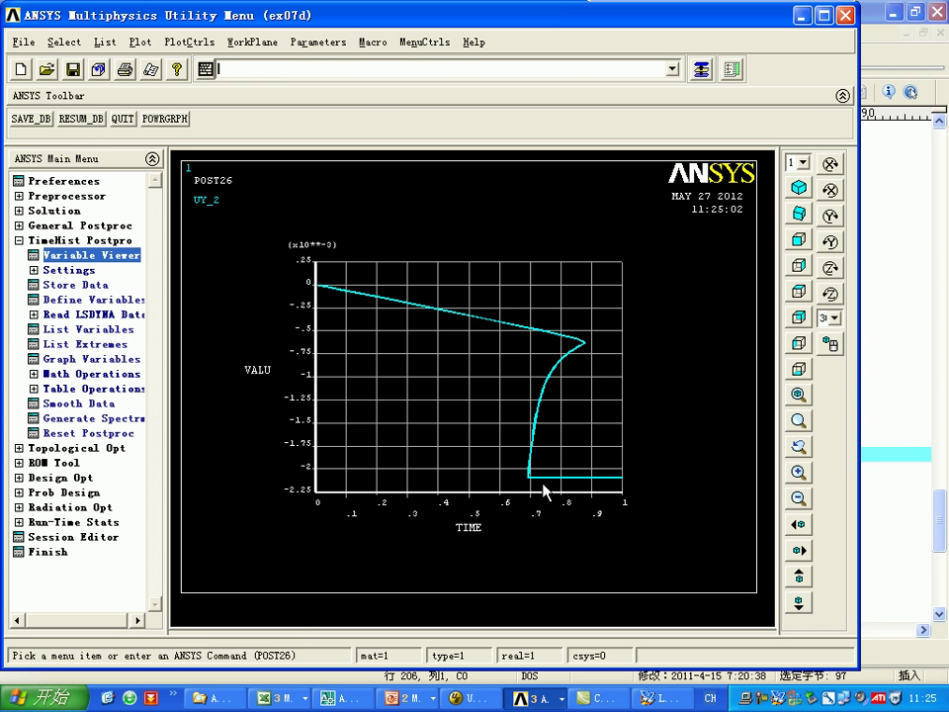
Step: Switch to UltraEdit and replace the contents of the unsaved 编辑2 document with the copied UY_2 listing
{"action": "key", "text": "alt+Tab"}
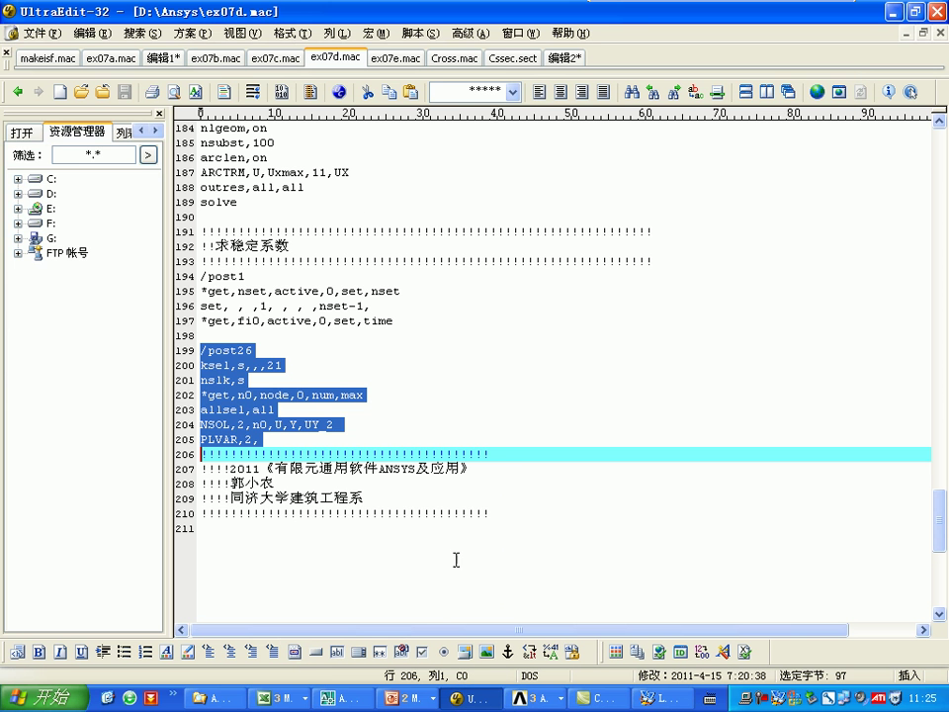
{"action": "left_click", "coordinate": [563, 64]}
{"action": "key", "text": "ctrl+Home"}
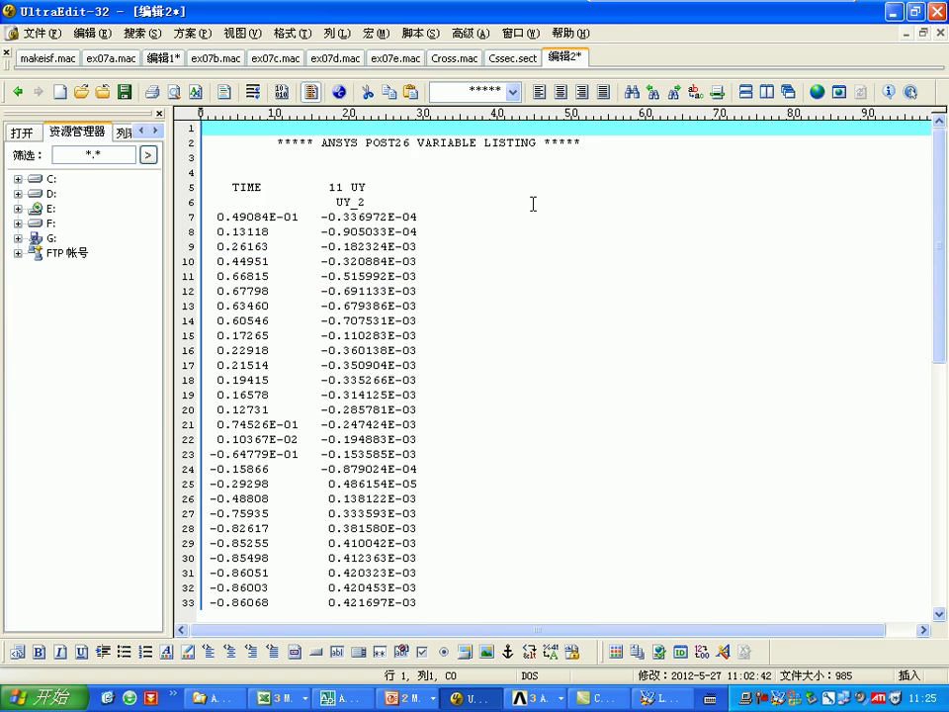
{"action": "key", "text": "ctrl+a"}
{"action": "key", "text": "ctrl+End"}
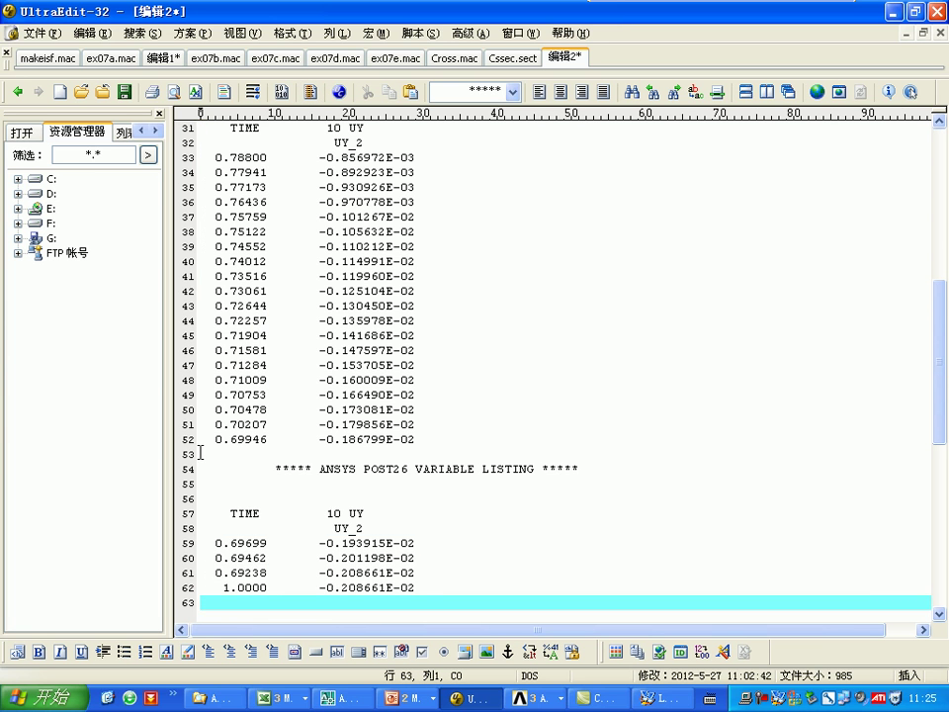
Step: Delete the two repeated POST26 header blocks between the data rows of the listing
{"action": "left_click_drag", "start_coordinate": [201, 452], "coordinate": [198, 540]}
{"action": "key", "text": "Delete"}
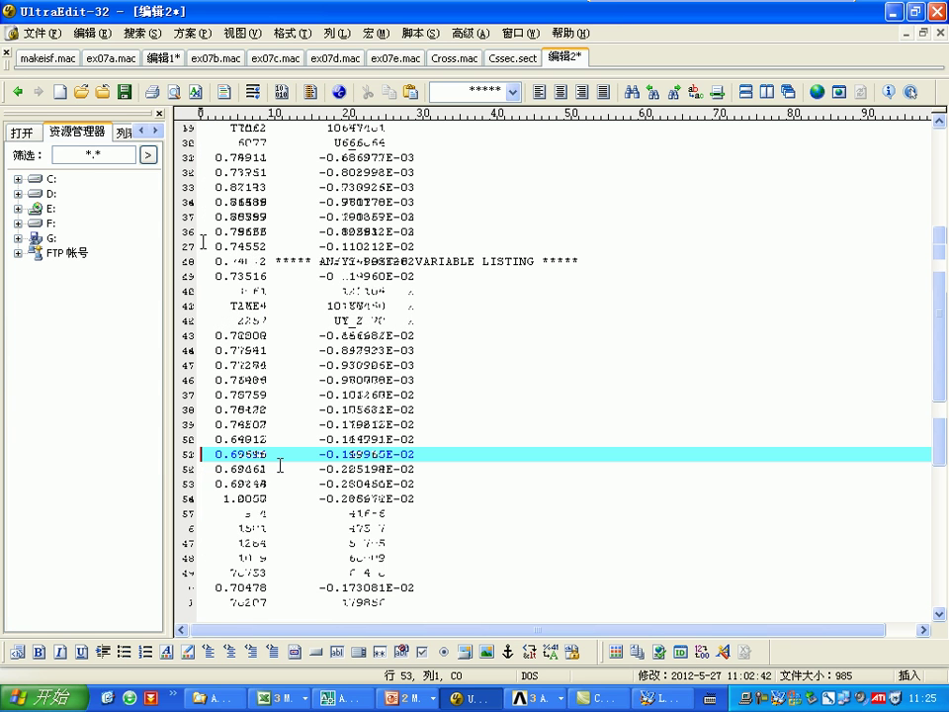
{"action": "key", "text": "Up"}
{"action": "key", "text": "Up"}
{"action": "key", "text": "Up"}
{"action": "key", "text": "Up"}
{"action": "key", "text": "Up"}
{"action": "key", "text": "Up"}
{"action": "key", "text": "Up"}
{"action": "key", "text": "Up"}
{"action": "key", "text": "Up"}
{"action": "key", "text": "Up"}
{"action": "key", "text": "Up"}
{"action": "key", "text": "Up"}
{"action": "key", "text": "Up"}
{"action": "key", "text": "Up"}
{"action": "key", "text": "Up"}
{"action": "key", "text": "Up"}
{"action": "key", "text": "Up"}
{"action": "key", "text": "Up"}
{"action": "key", "text": "Up"}
{"action": "key", "text": "Up"}
{"action": "key", "text": "shift+Up"}
{"action": "key", "text": "shift+Up"}
{"action": "key", "text": "shift+Up"}
{"action": "key", "text": "shift+Up"}
{"action": "key", "text": "shift+Up"}
{"action": "key", "text": "shift+Up"}
{"action": "scroll", "coordinate": [274, 232], "scroll_direction": "up", "scroll_amount": 9}
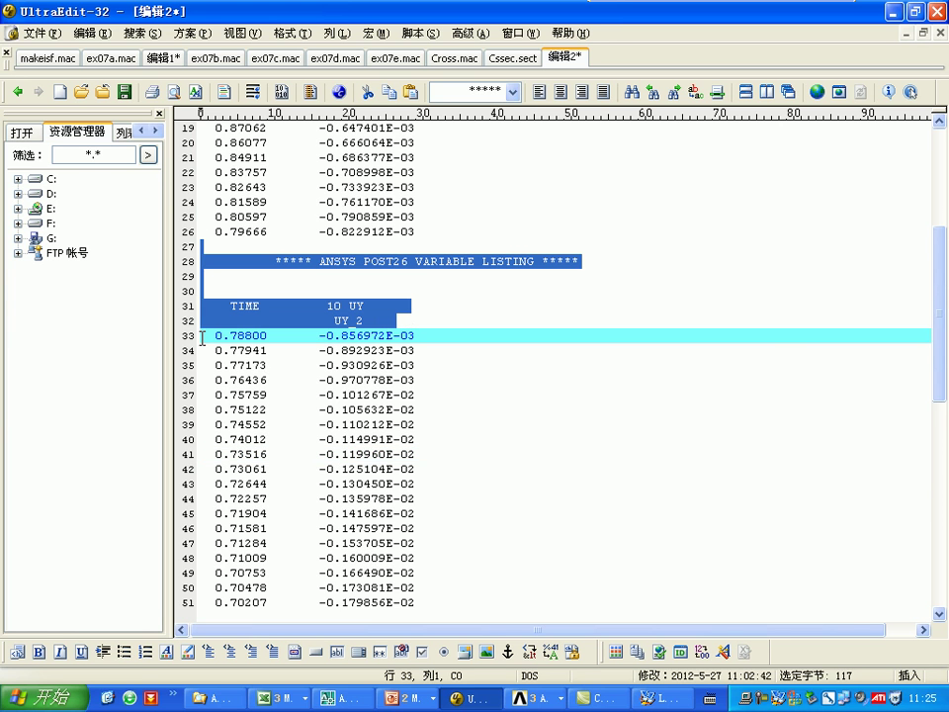
{"action": "key", "text": "Delete"}
Step: Copy the TIME values of all data rows as a column block
{"action": "key", "text": "alt+c"}
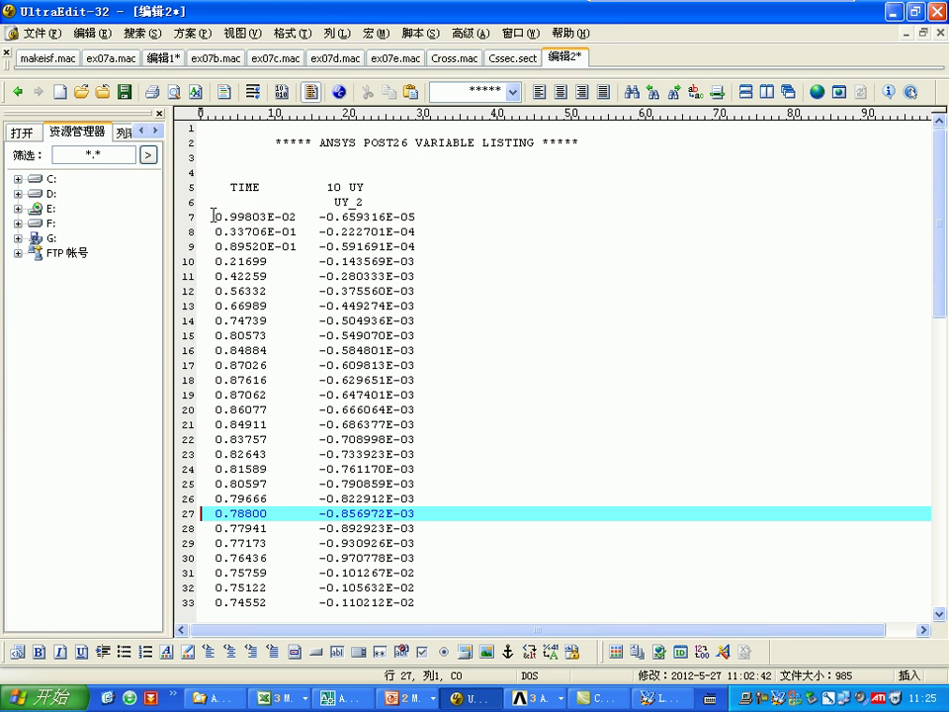
{"action": "left_click", "coordinate": [218, 214]}
{"action": "scroll", "coordinate": [303, 360], "scroll_direction": "down", "scroll_amount": 11}
{"action": "left_click", "coordinate": [317, 349], "text": "shift"}
Step: Switch to ex07c.xls in Excel and paste the time values into Sheet3 starting at cell D2
{"action": "left_click", "coordinate": [302, 696]}
{"action": "left_click", "coordinate": [321, 648]}
{"action": "left_click", "coordinate": [334, 658]}
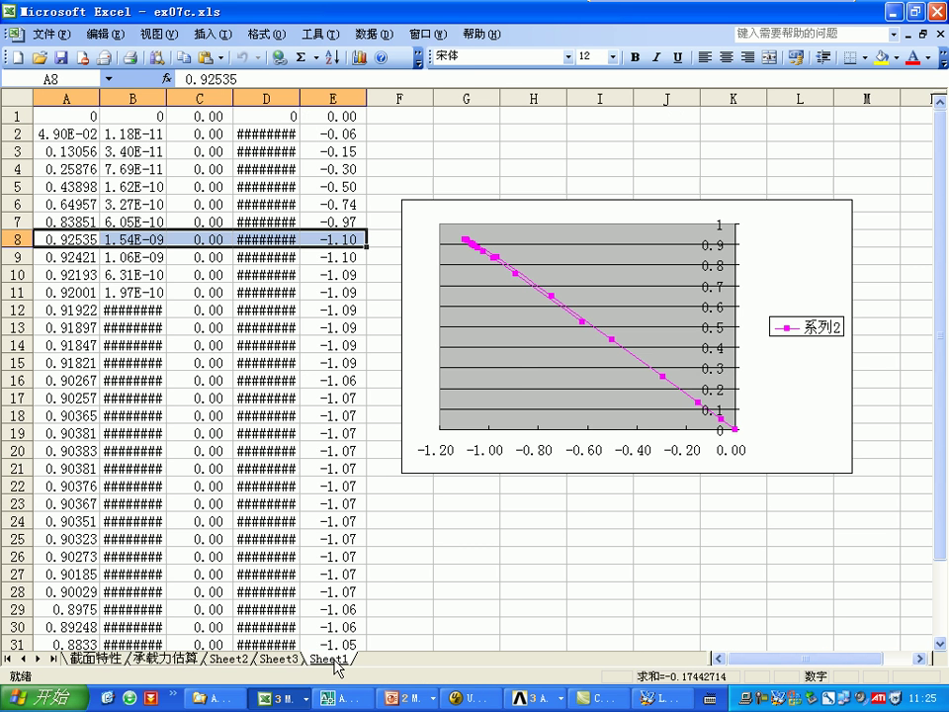
{"action": "left_click", "coordinate": [281, 659]}
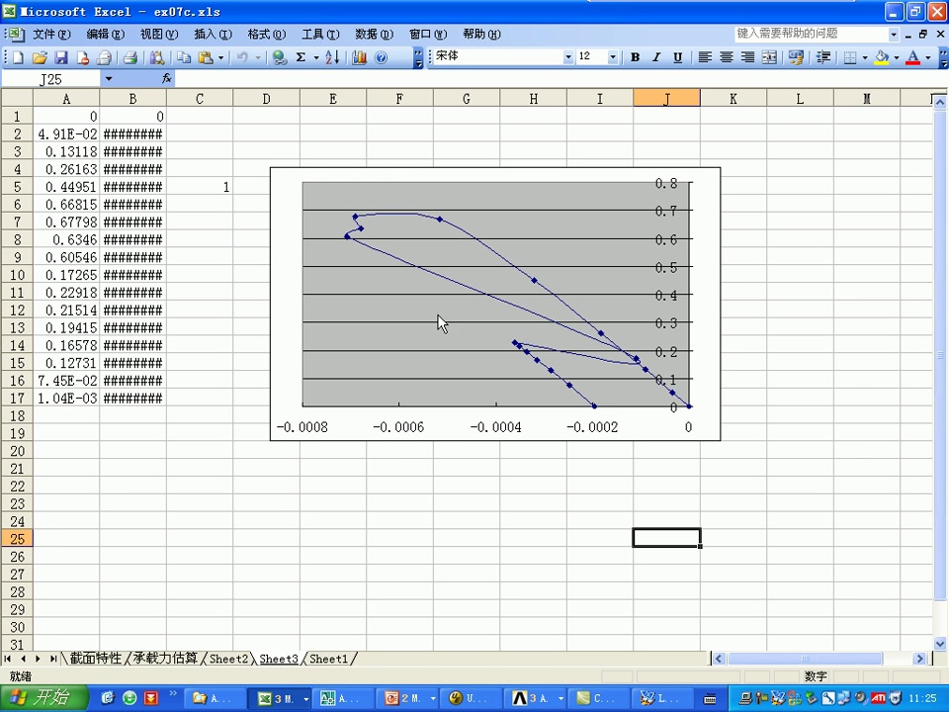
{"action": "left_click", "coordinate": [291, 132]}
{"action": "key", "text": "ctrl+v"}
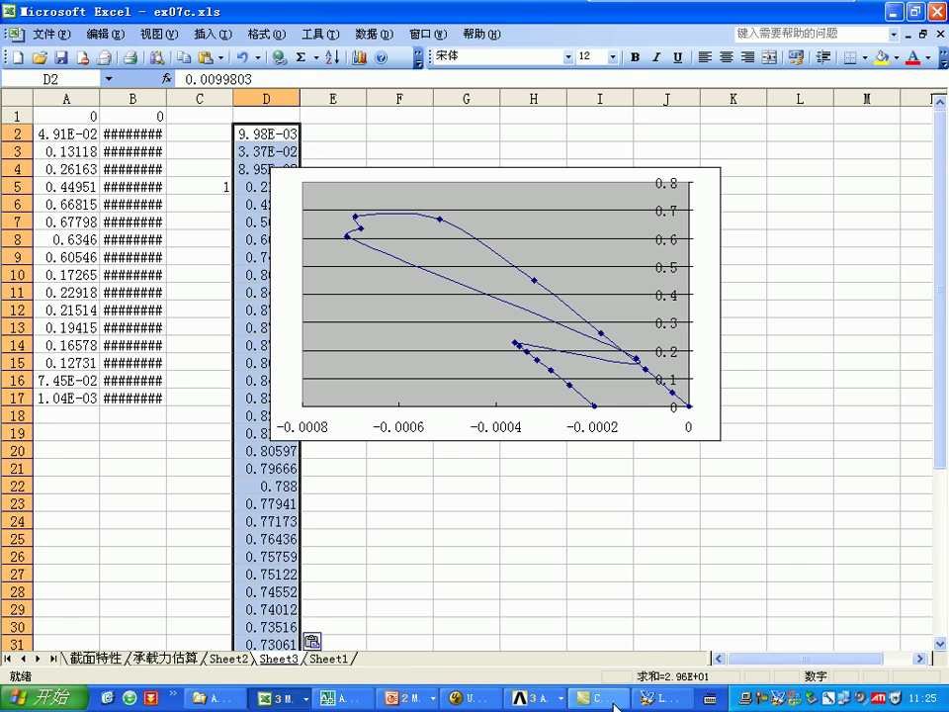
Step: Switch to UltraEdit and copy the UY_2 values from line 7 to line 49 as a column block
{"action": "left_click", "coordinate": [463, 698]}
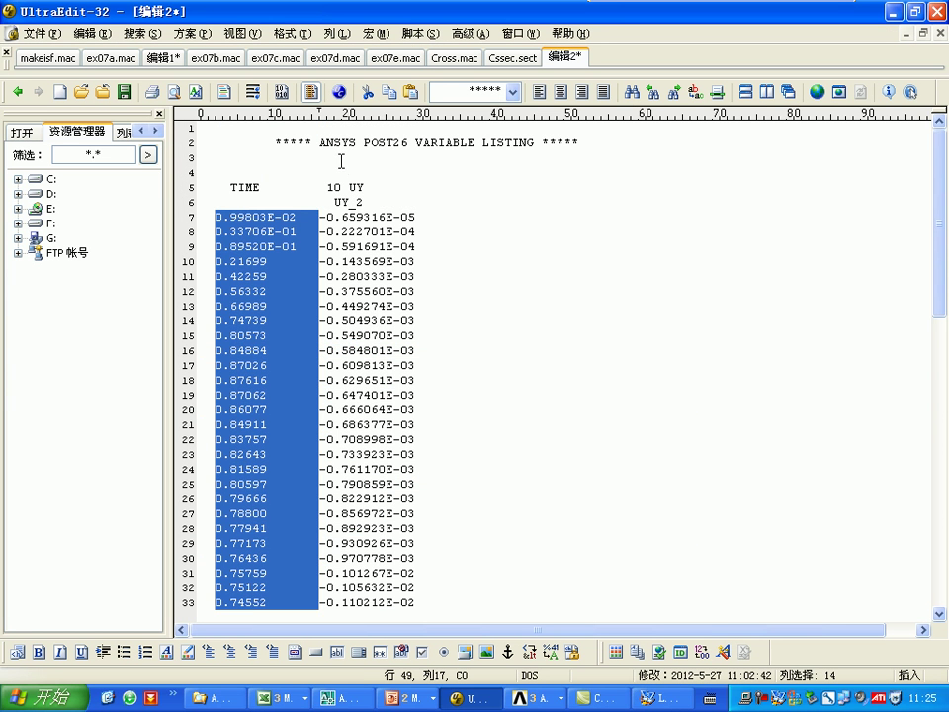
{"action": "left_click", "coordinate": [322, 215]}
{"action": "scroll", "coordinate": [435, 356], "scroll_direction": "down", "scroll_amount": 11}
{"action": "left_click", "coordinate": [420, 348], "text": "shift"}
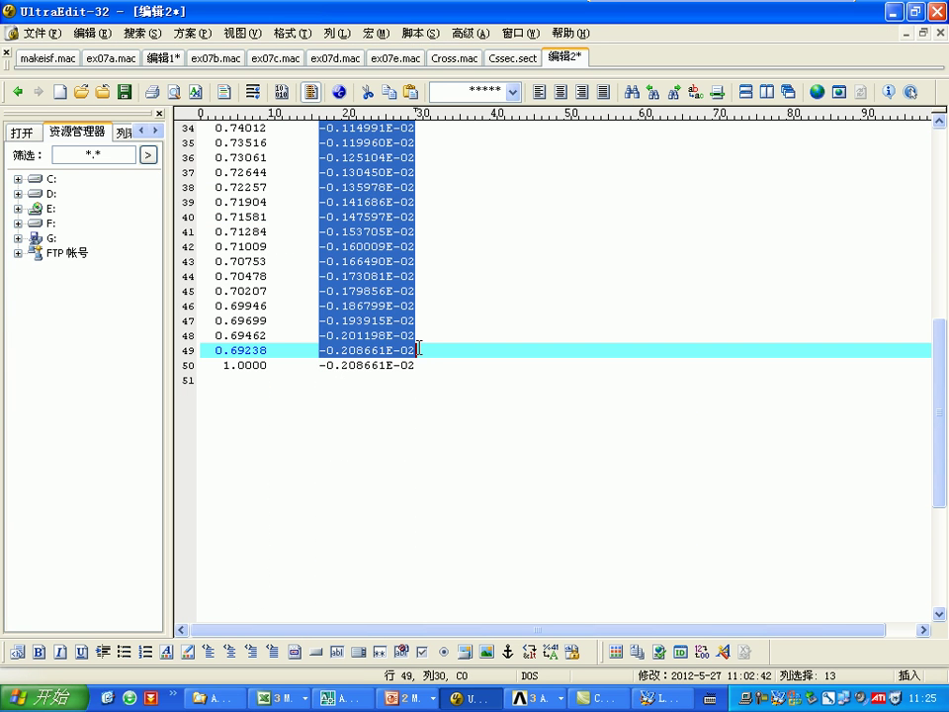
Step: Switch to ex07c.xls in Excel and paste the UY_2 values into Sheet3 starting at cell E2
{"action": "left_click", "coordinate": [282, 698]}
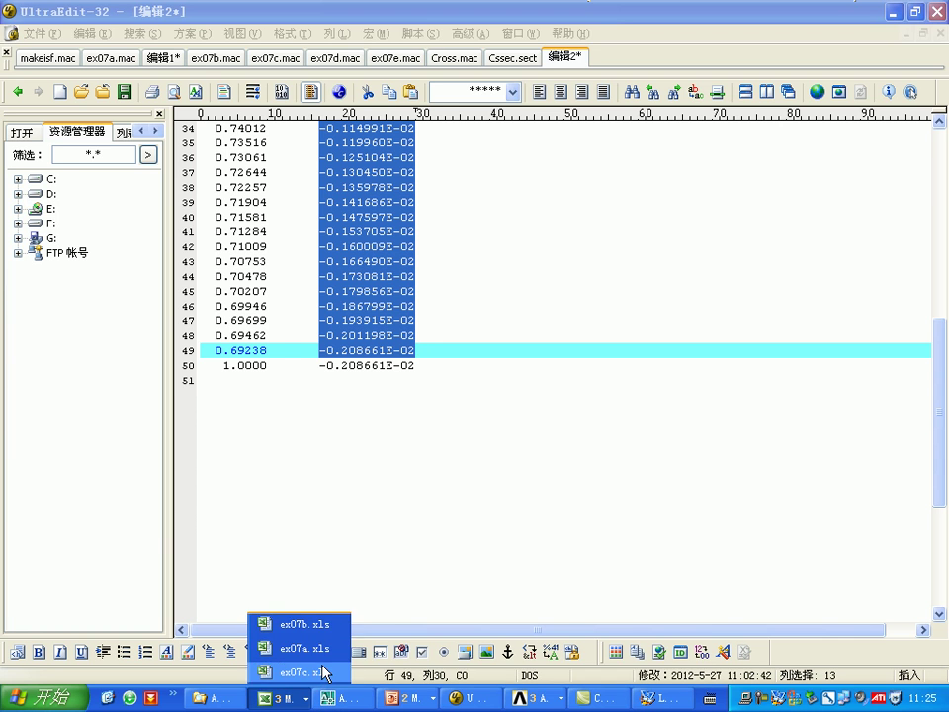
{"action": "left_click", "coordinate": [301, 672]}
{"action": "left_click", "coordinate": [330, 132]}
Step: Enter 0 in cells D1 and E1 as the starting point of the new data columns
{"action": "left_click", "coordinate": [294, 118]}
{"action": "type", "text": "0"}
{"action": "key", "text": "Tab"}
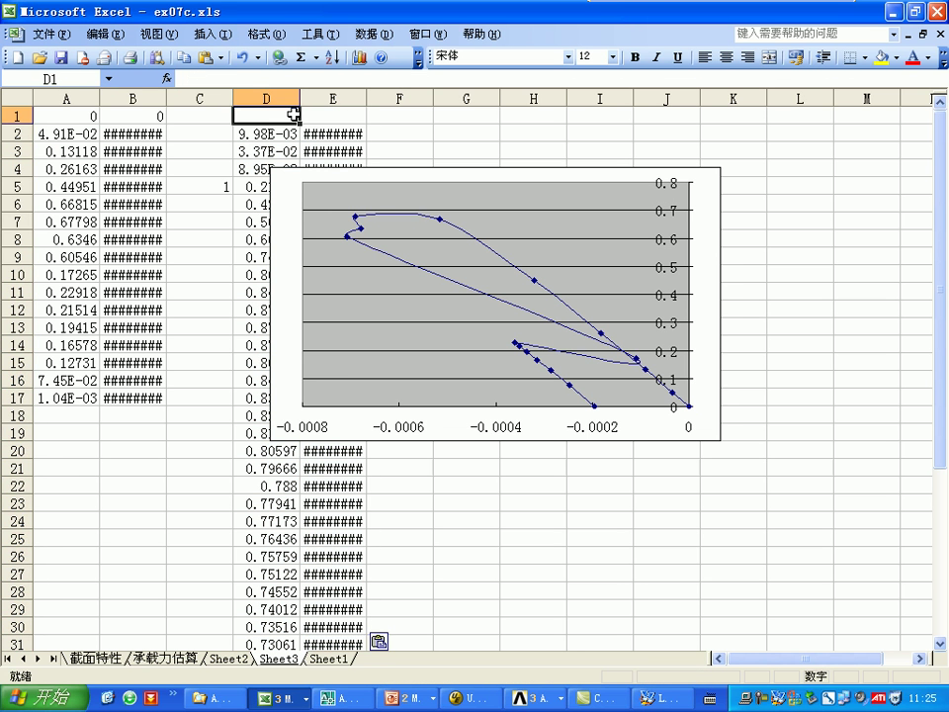
{"action": "type", "text": "0"}
{"action": "key", "text": "Tab"}
Step: Add a second series to the Sheet3 chart with =Sheet3!$D$1:$D$44 as its Y values
{"action": "right_click", "coordinate": [540, 197]}
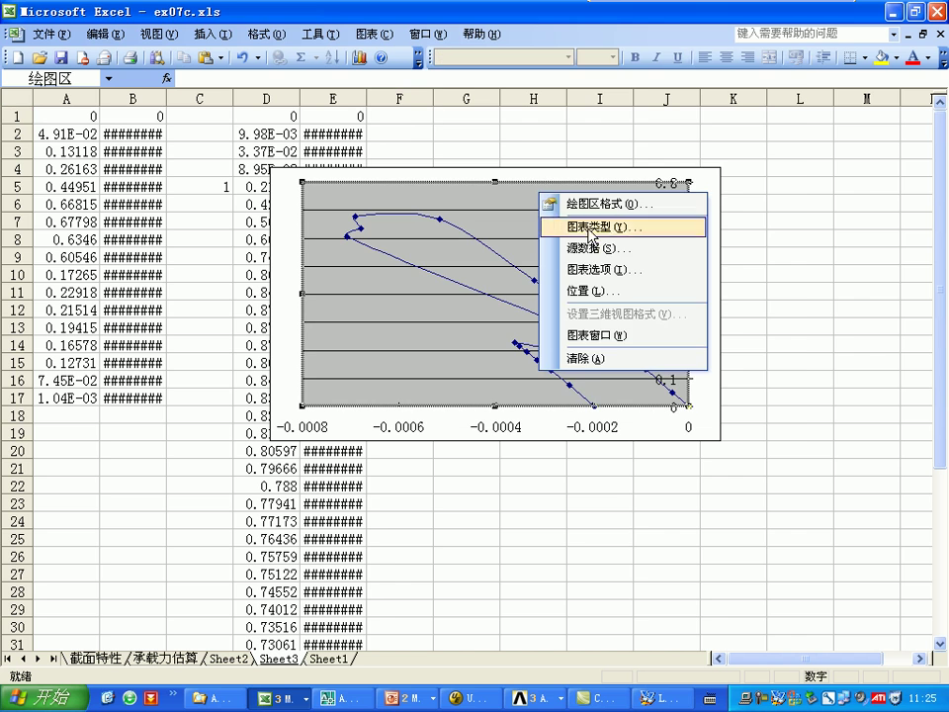
{"action": "left_click", "coordinate": [604, 249]}
{"action": "left_click", "coordinate": [467, 339]}
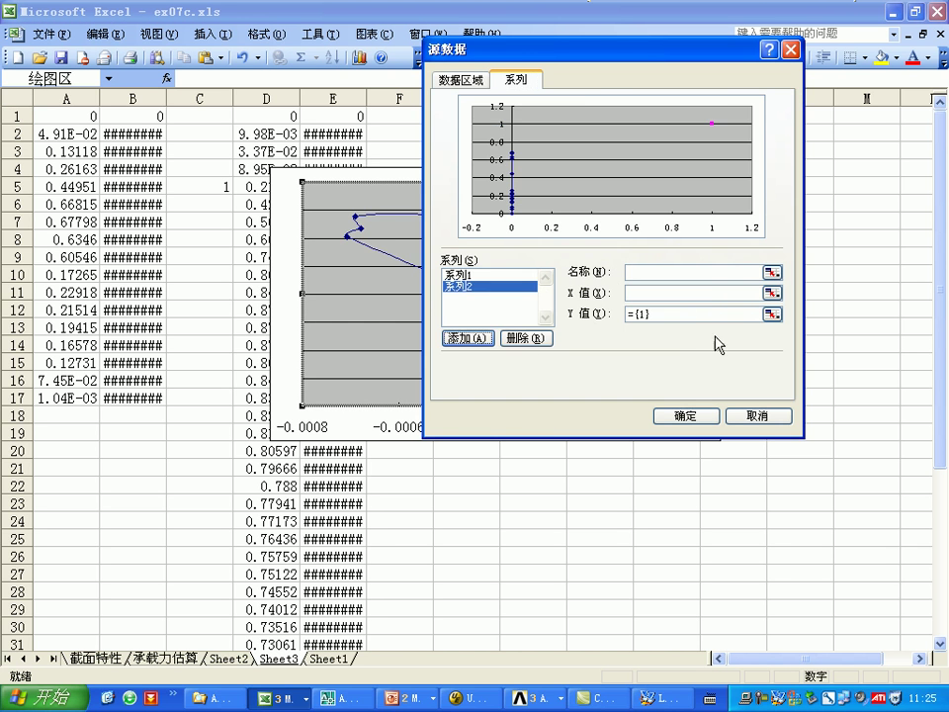
{"action": "left_click", "coordinate": [771, 313]}
{"action": "left_click", "coordinate": [259, 116]}
{"action": "scroll", "coordinate": [282, 467], "scroll_direction": "down", "scroll_amount": 7}
{"action": "left_click", "coordinate": [282, 502], "text": "shift"}
{"action": "key", "text": "Return"}
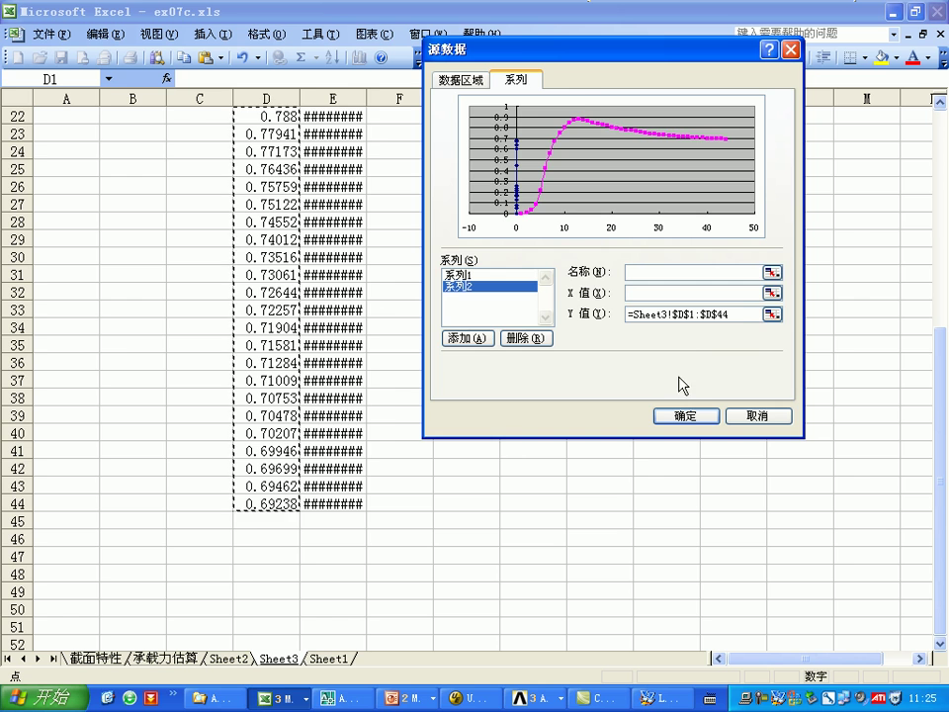
Step: Set the second series' X values to =Sheet3!$E$1:$E$44 and apply the chart's source data
{"action": "left_click", "coordinate": [771, 294]}
{"action": "scroll", "coordinate": [536, 234], "scroll_direction": "up", "scroll_amount": 7}
{"action": "left_click", "coordinate": [332, 115]}
{"action": "scroll", "coordinate": [370, 308], "scroll_direction": "down", "scroll_amount": 6}
{"action": "left_click", "coordinate": [339, 553], "text": "shift"}
{"action": "key", "text": "Return"}
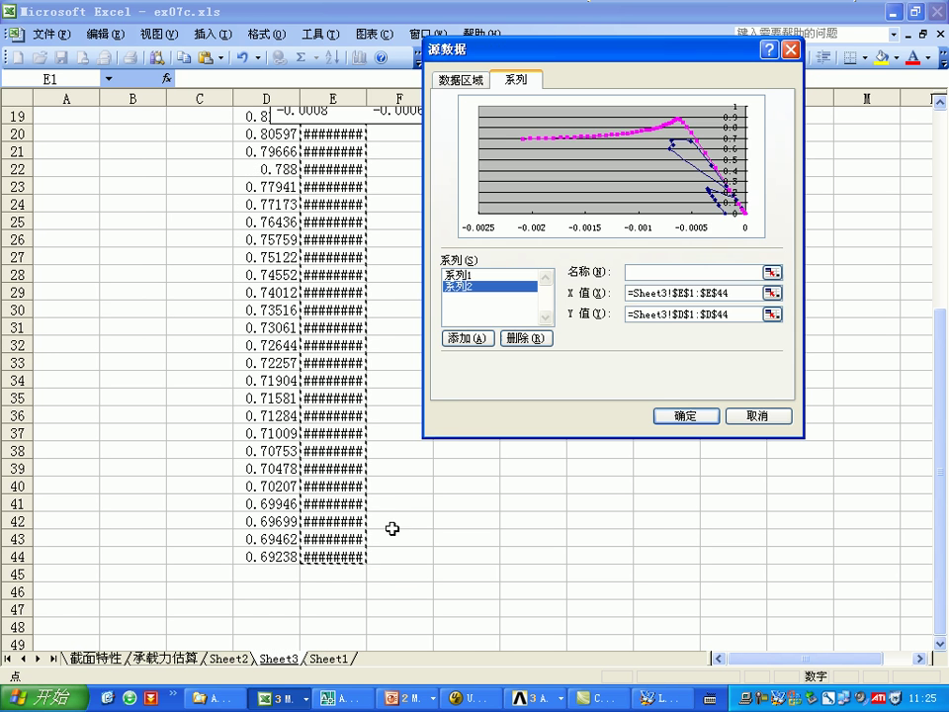
{"action": "left_click", "coordinate": [692, 415]}
{"action": "scroll", "coordinate": [636, 263], "scroll_direction": "up", "scroll_amount": 6}
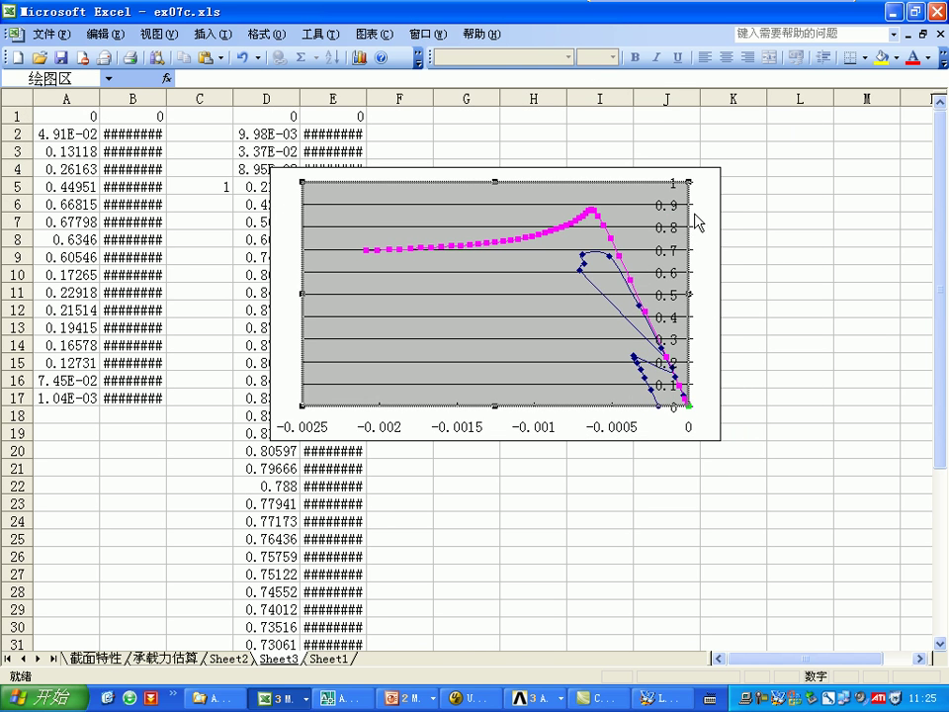
Step: Compare the two load-displacement curves in the chart, selecting series 1 and series 2 to examine their peaks and descending branches
{"action": "left_click", "coordinate": [712, 201]}
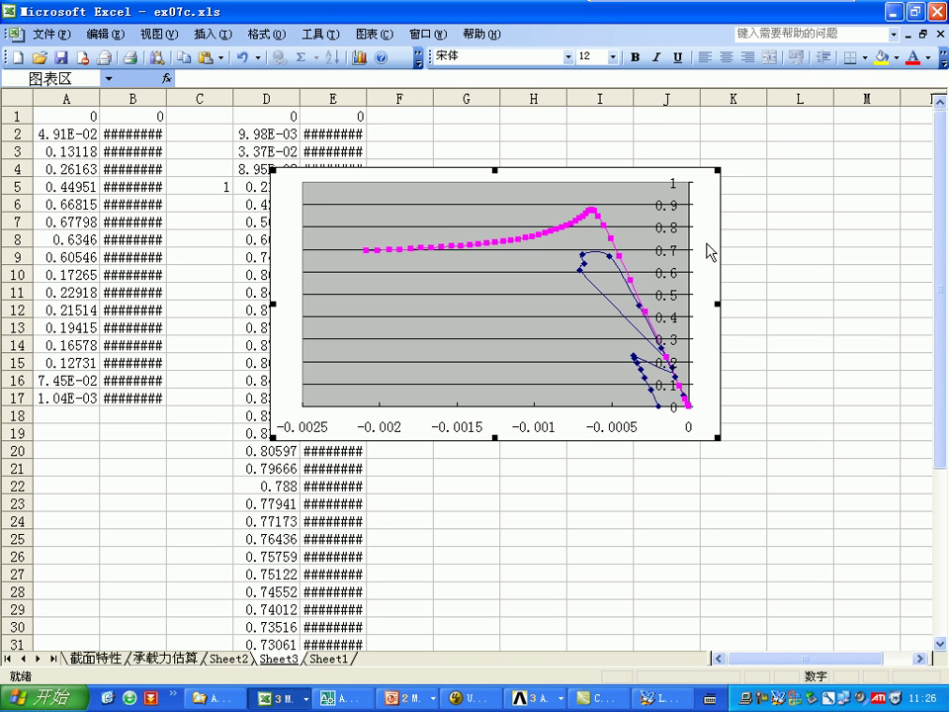
{"action": "left_click", "coordinate": [614, 269]}
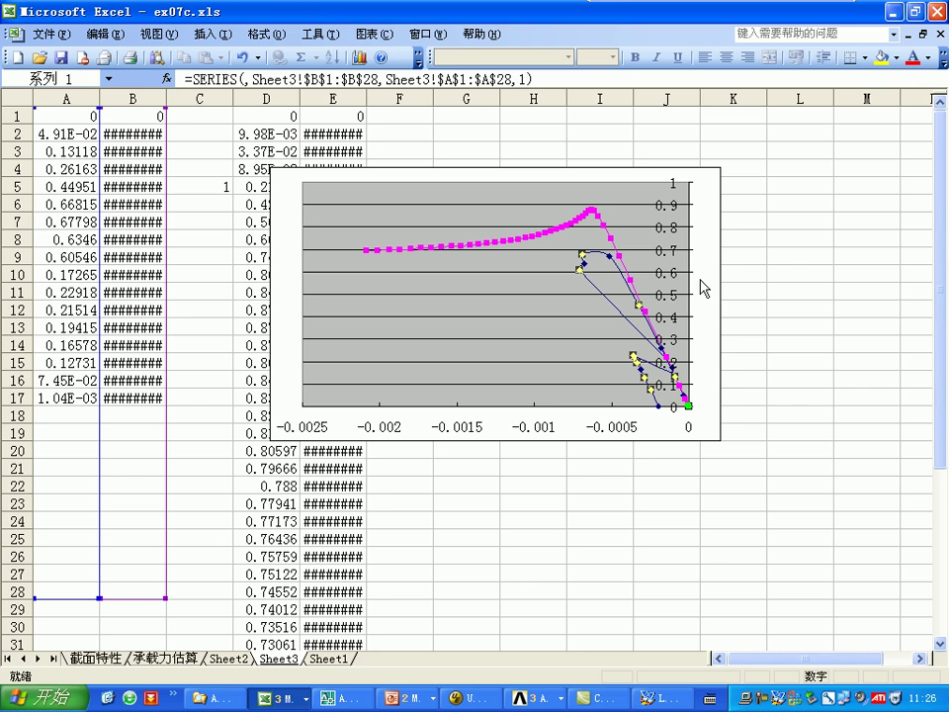
{"action": "left_click", "coordinate": [585, 211]}
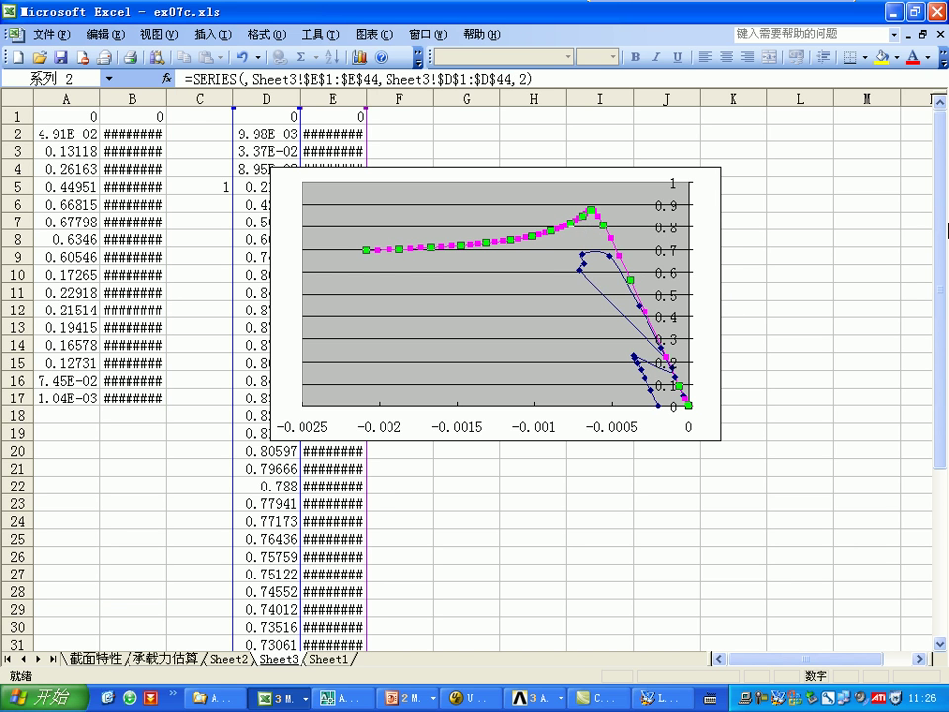
{"action": "key", "text": "Escape"}
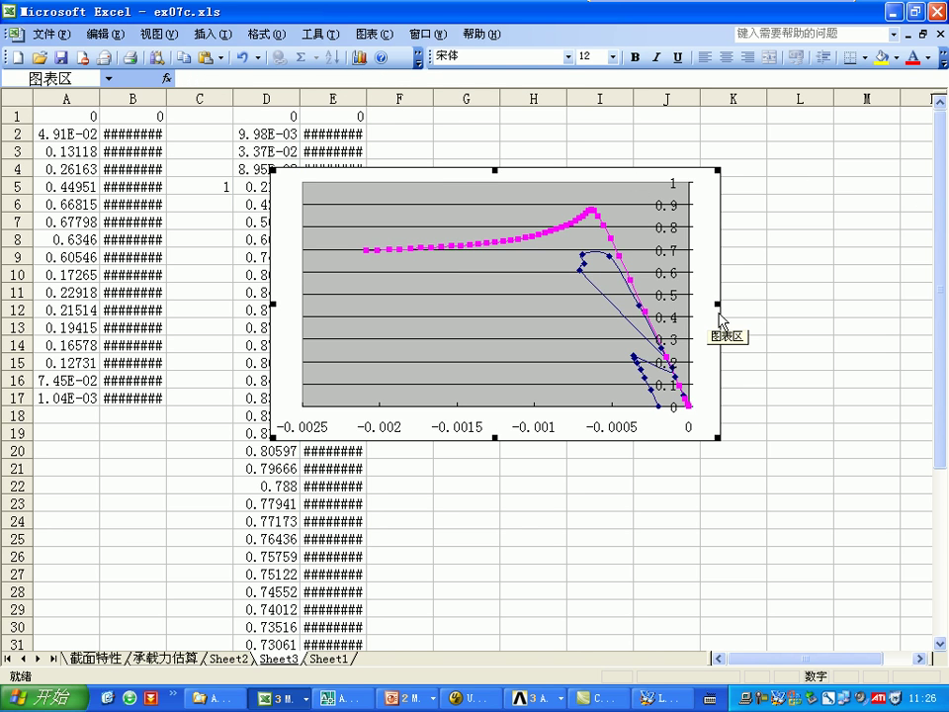
{"action": "left_click", "coordinate": [584, 225]}
{"action": "left_click", "coordinate": [605, 228]}
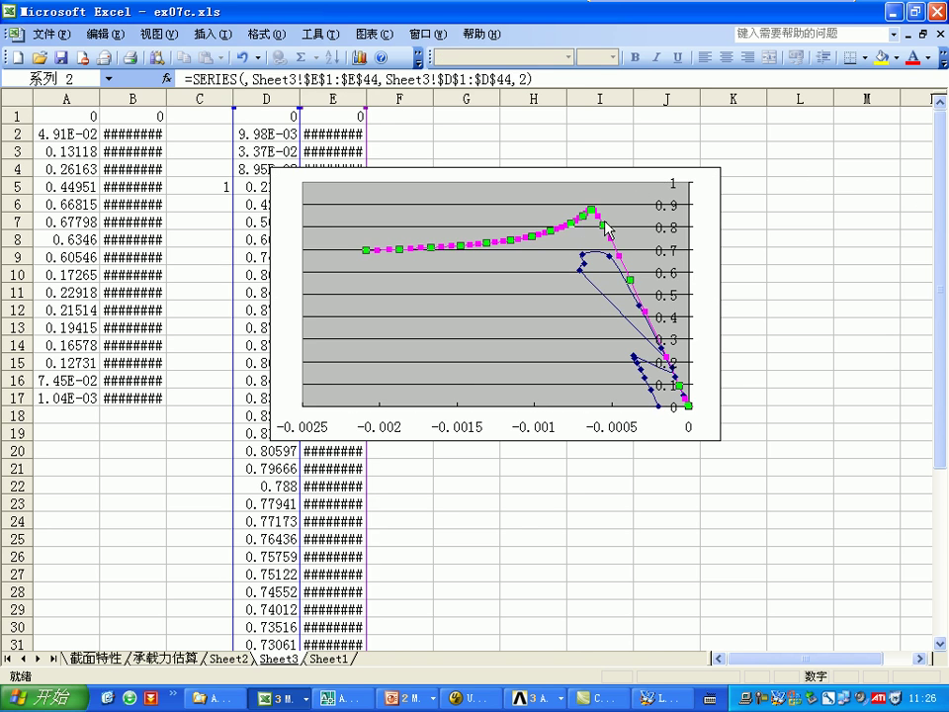
{"action": "left_click", "coordinate": [614, 260]}
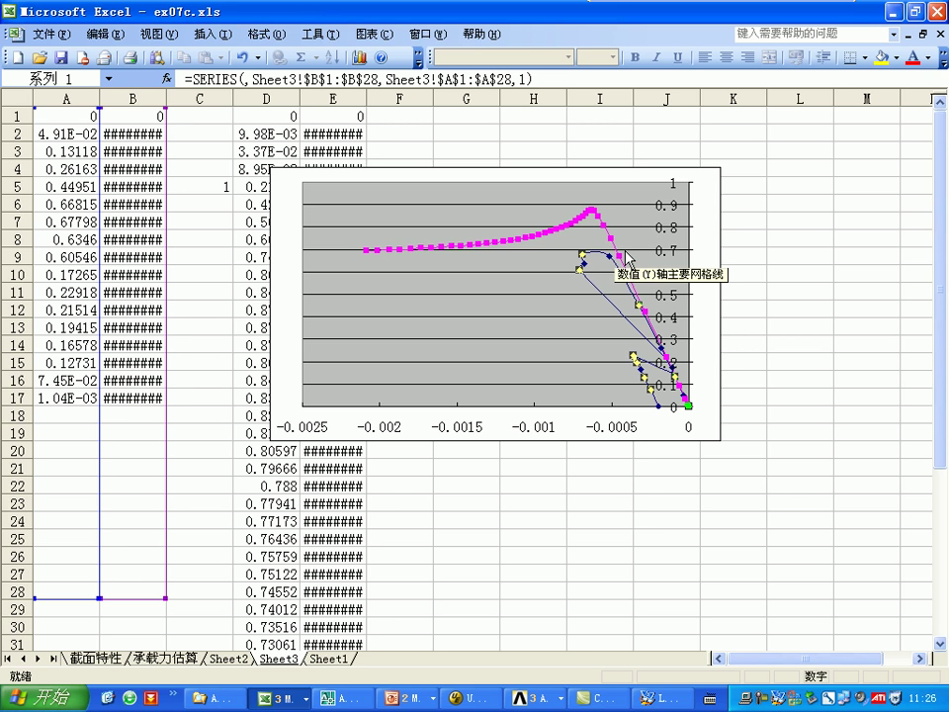
{"action": "key", "text": "Up"}
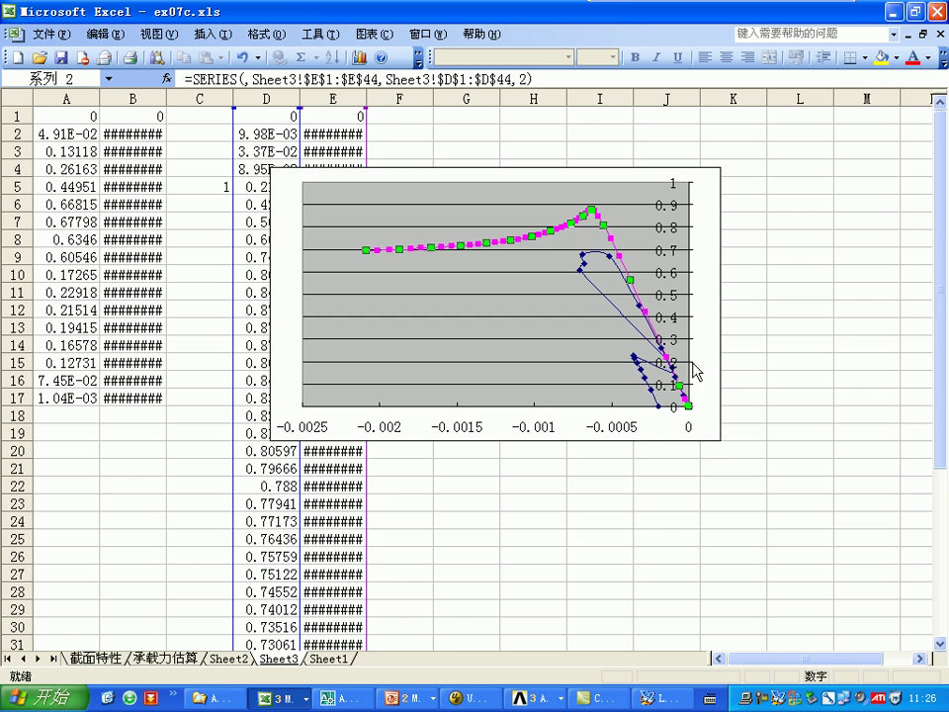
{"action": "left_click", "coordinate": [699, 415]}
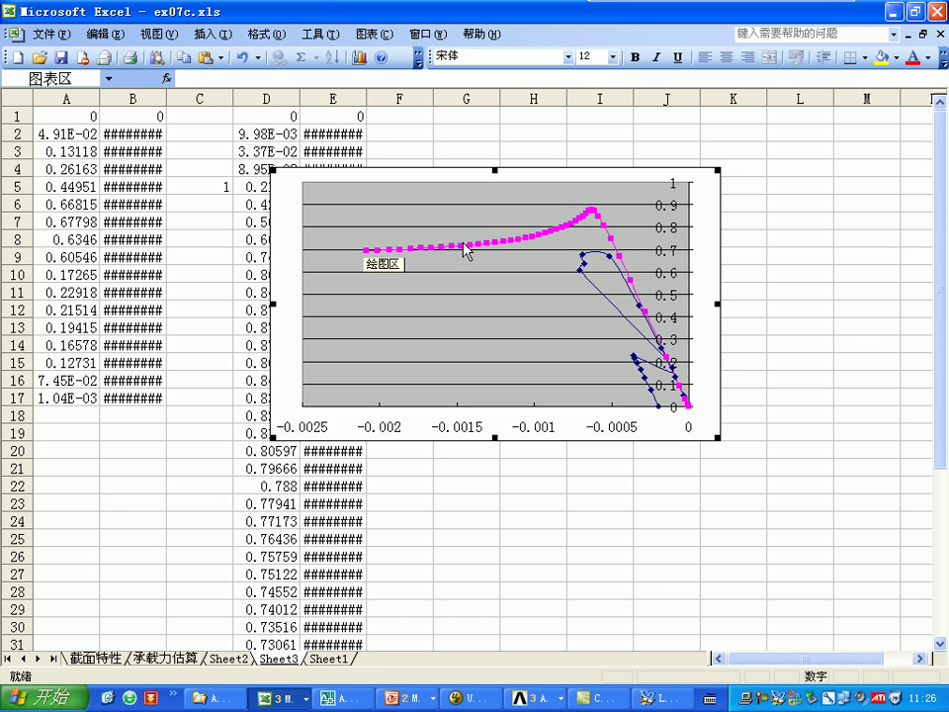
{"action": "mouse_move", "coordinate": [474, 250]}
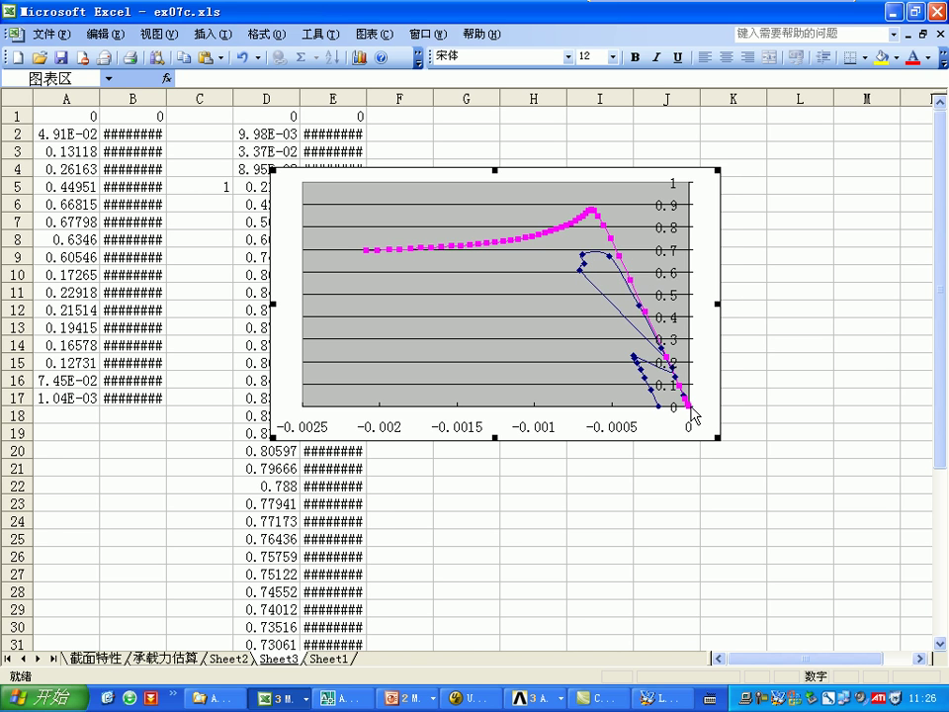
{"action": "mouse_move", "coordinate": [691, 414]}
{"action": "mouse_move", "coordinate": [598, 220]}
Step: Switch to the ANSYS ex07d session and plot the elements of the column model
{"action": "left_click", "coordinate": [539, 698]}
{"action": "left_click", "coordinate": [613, 642]}
{"action": "left_click", "coordinate": [140, 42]}
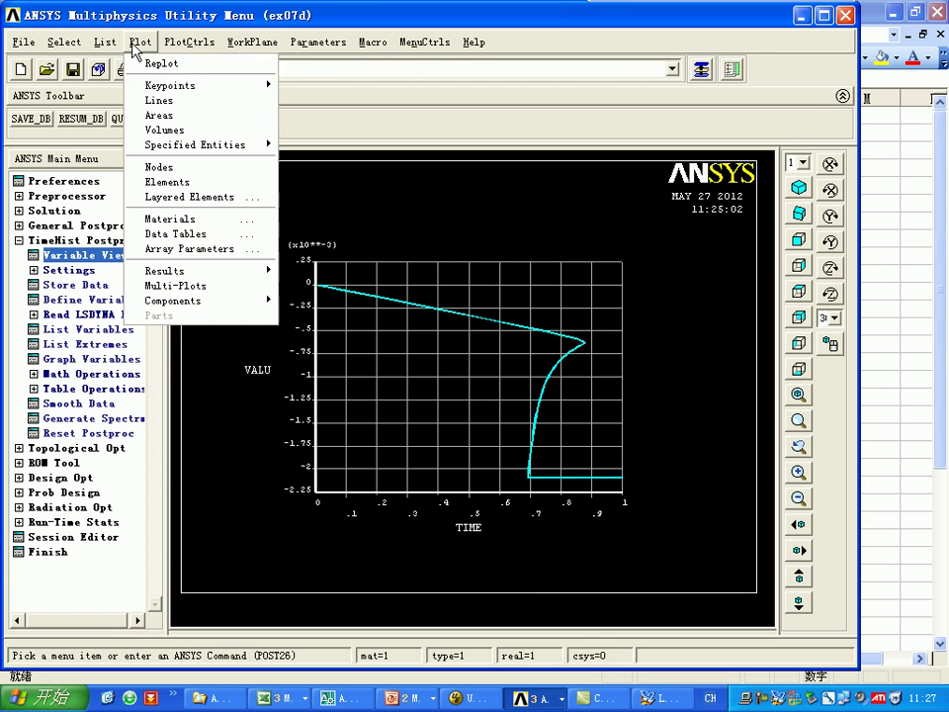
{"action": "left_click", "coordinate": [201, 183]}
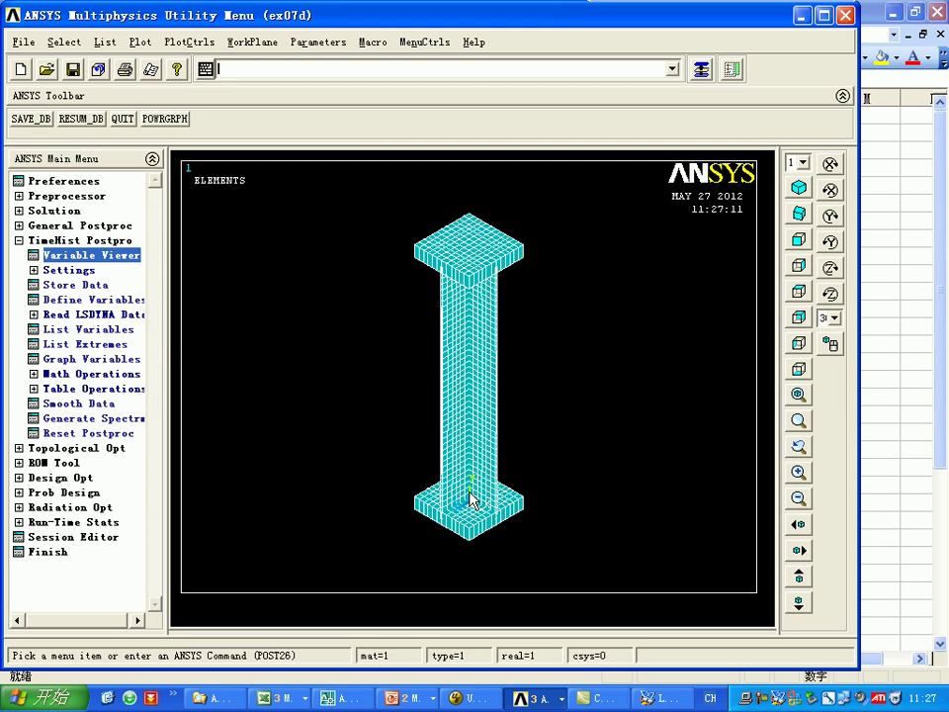
Step: Return to ex07c.xls in Excel and examine the series 2 curve in the Sheet3 chart
{"action": "left_click", "coordinate": [480, 698]}
{"action": "left_click", "coordinate": [282, 698]}
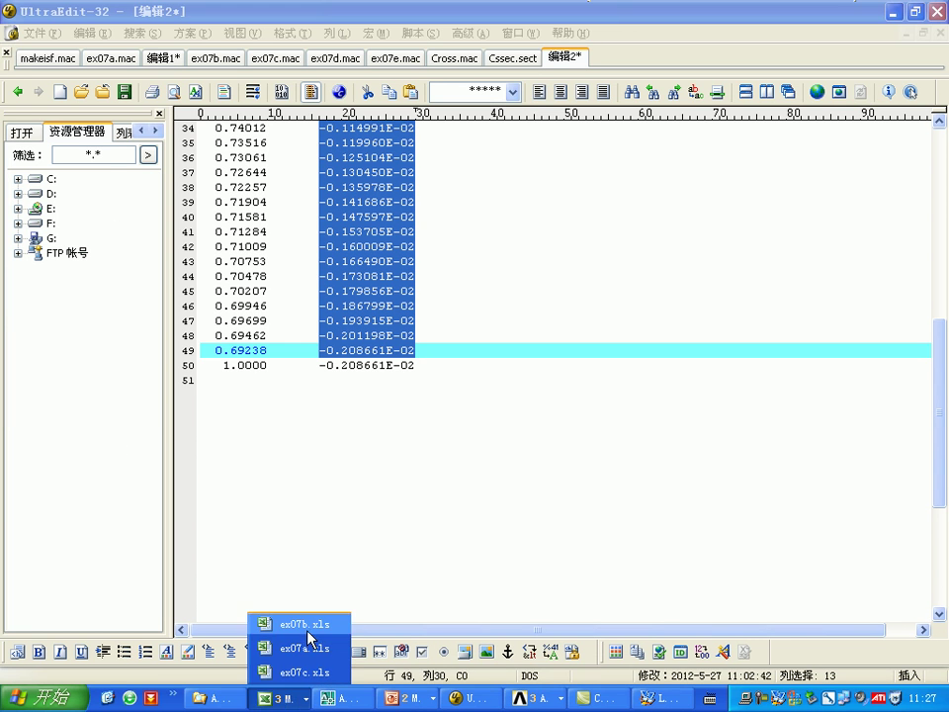
{"action": "left_click", "coordinate": [301, 626]}
{"action": "left_click", "coordinate": [281, 698]}
{"action": "left_click", "coordinate": [306, 672]}
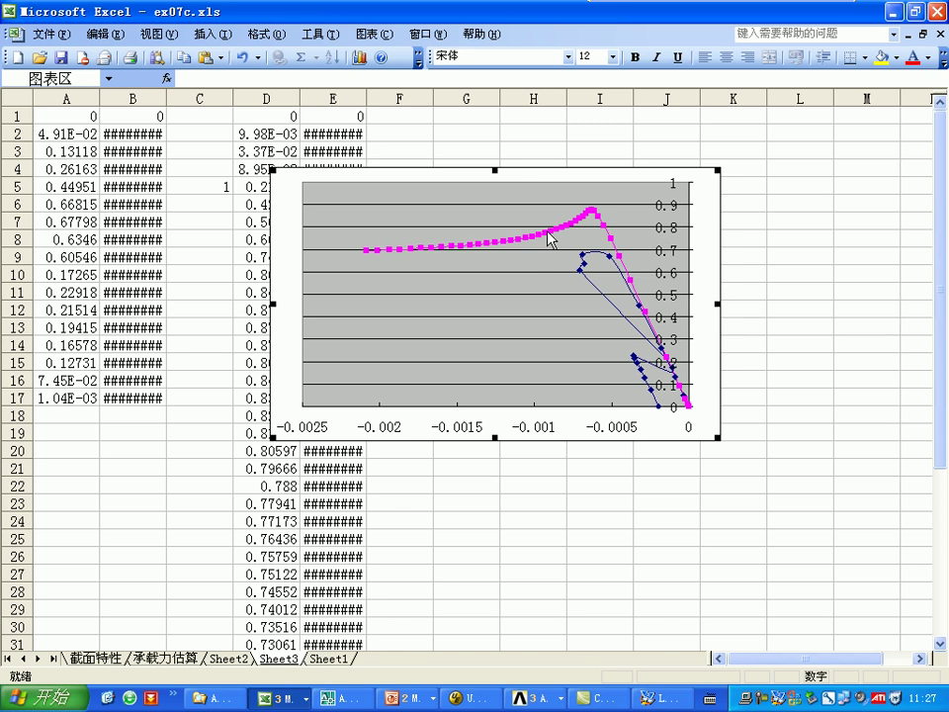
{"action": "mouse_move", "coordinate": [550, 237]}
{"action": "left_click", "coordinate": [556, 236]}
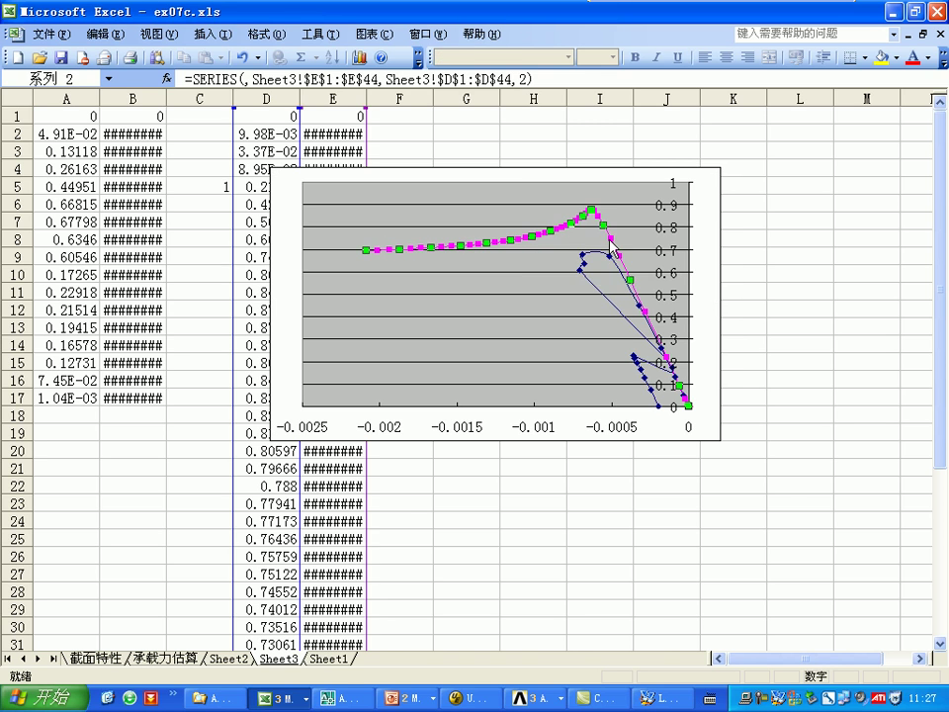
{"action": "mouse_move", "coordinate": [611, 245]}
Step: Switch to the PowerPoint file 第07讲-压杆极限承载力分析.ppt and view the 【作业2】 assignment on slide 21
{"action": "left_click", "coordinate": [408, 698]}
{"action": "left_click", "coordinate": [441, 674]}
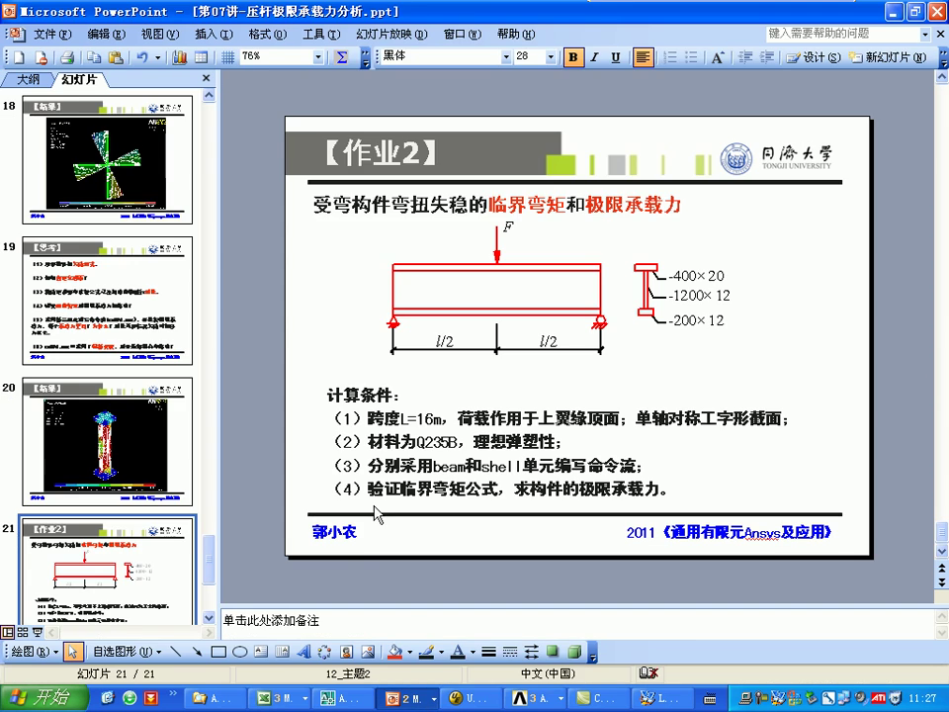
{"action": "scroll", "coordinate": [175, 479], "scroll_direction": "down", "scroll_amount": 2}
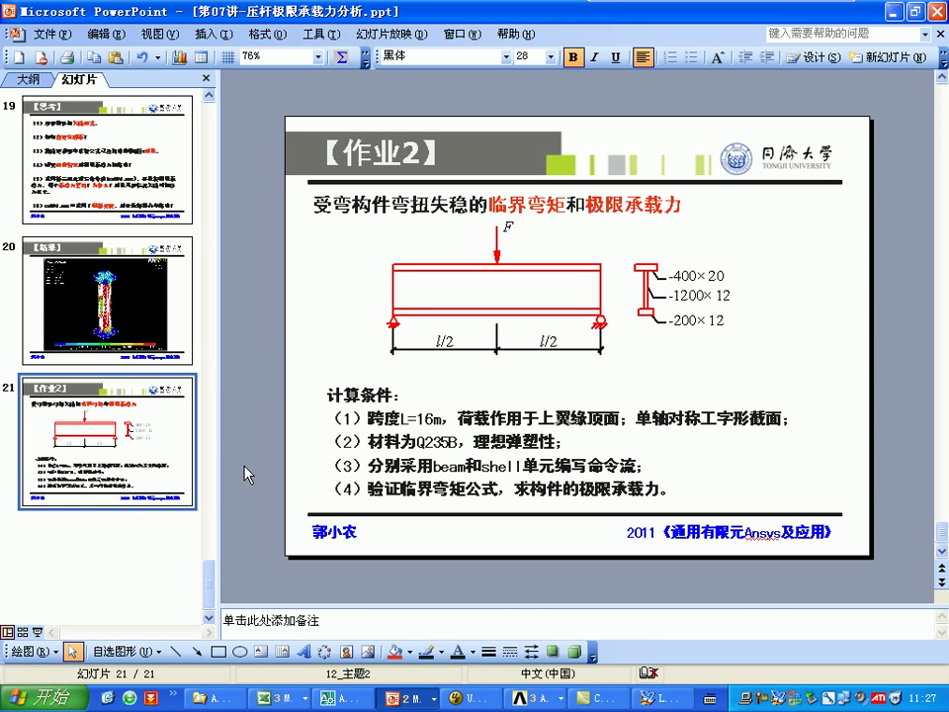